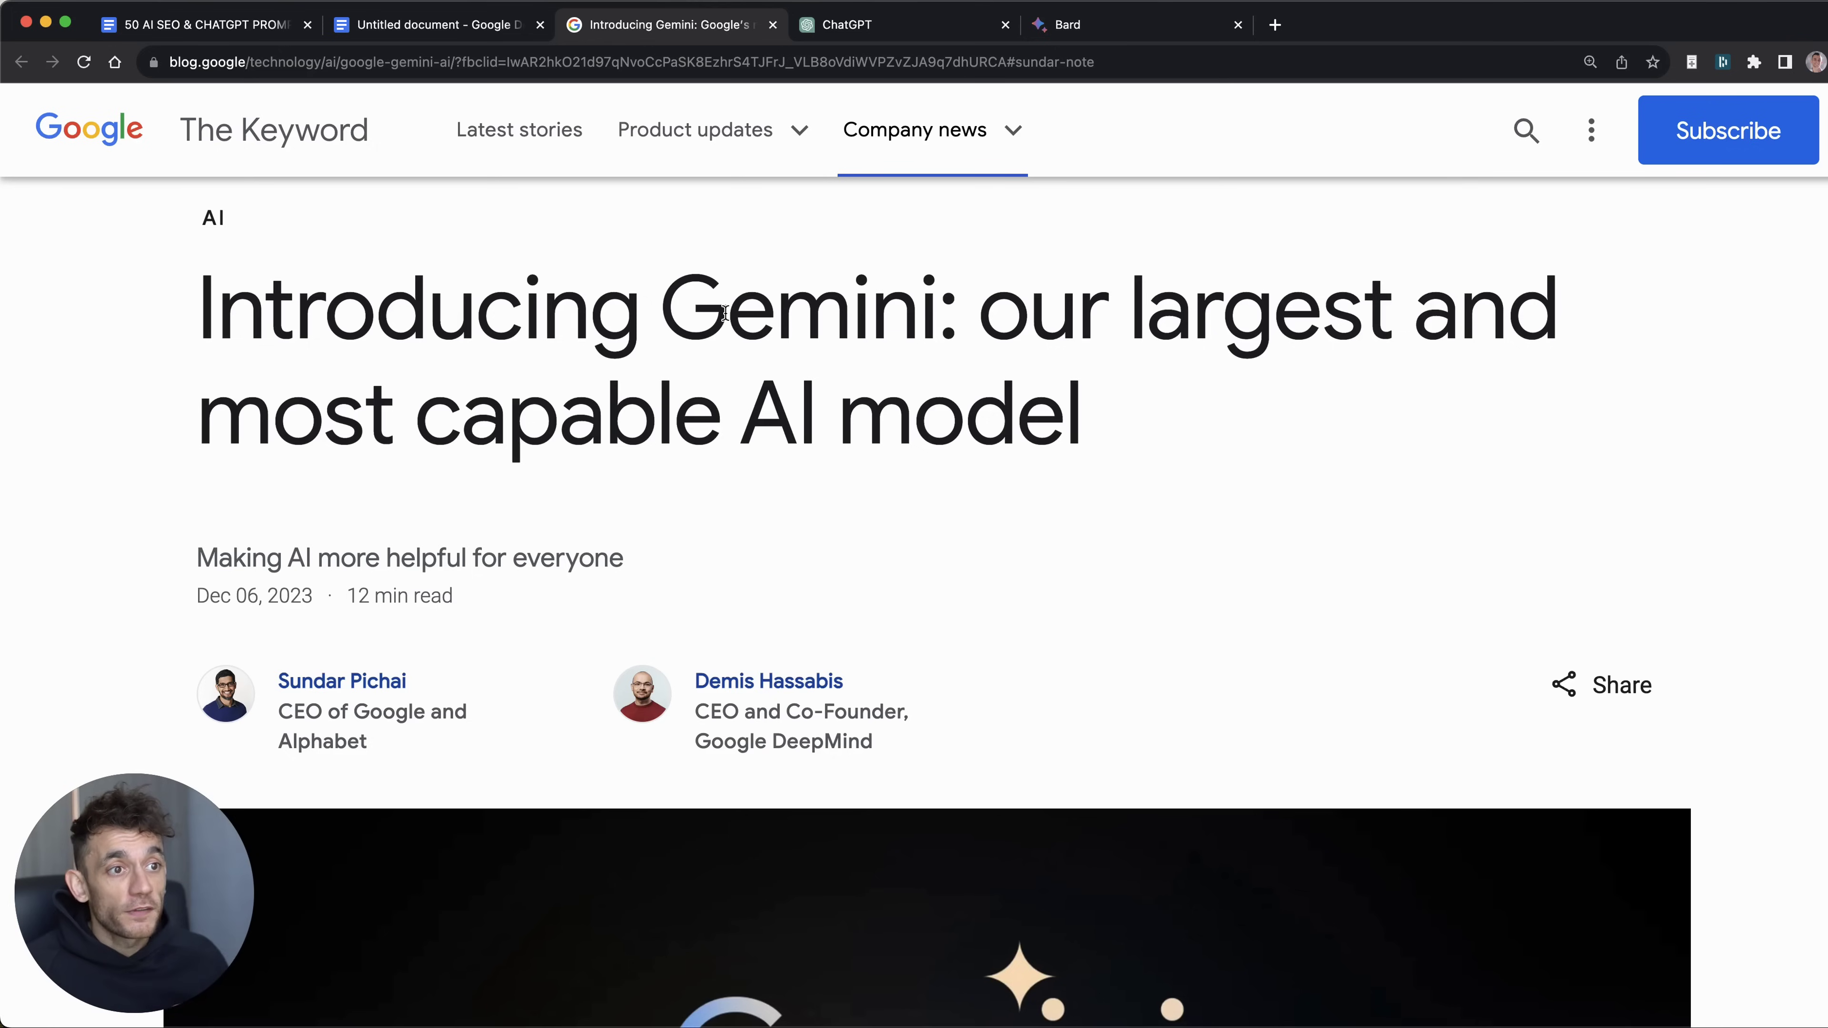
Step: Highlight 'Gemini' and 'our largest and most capable AI model' in the article headline
scroll(893, 504, "down", 20)
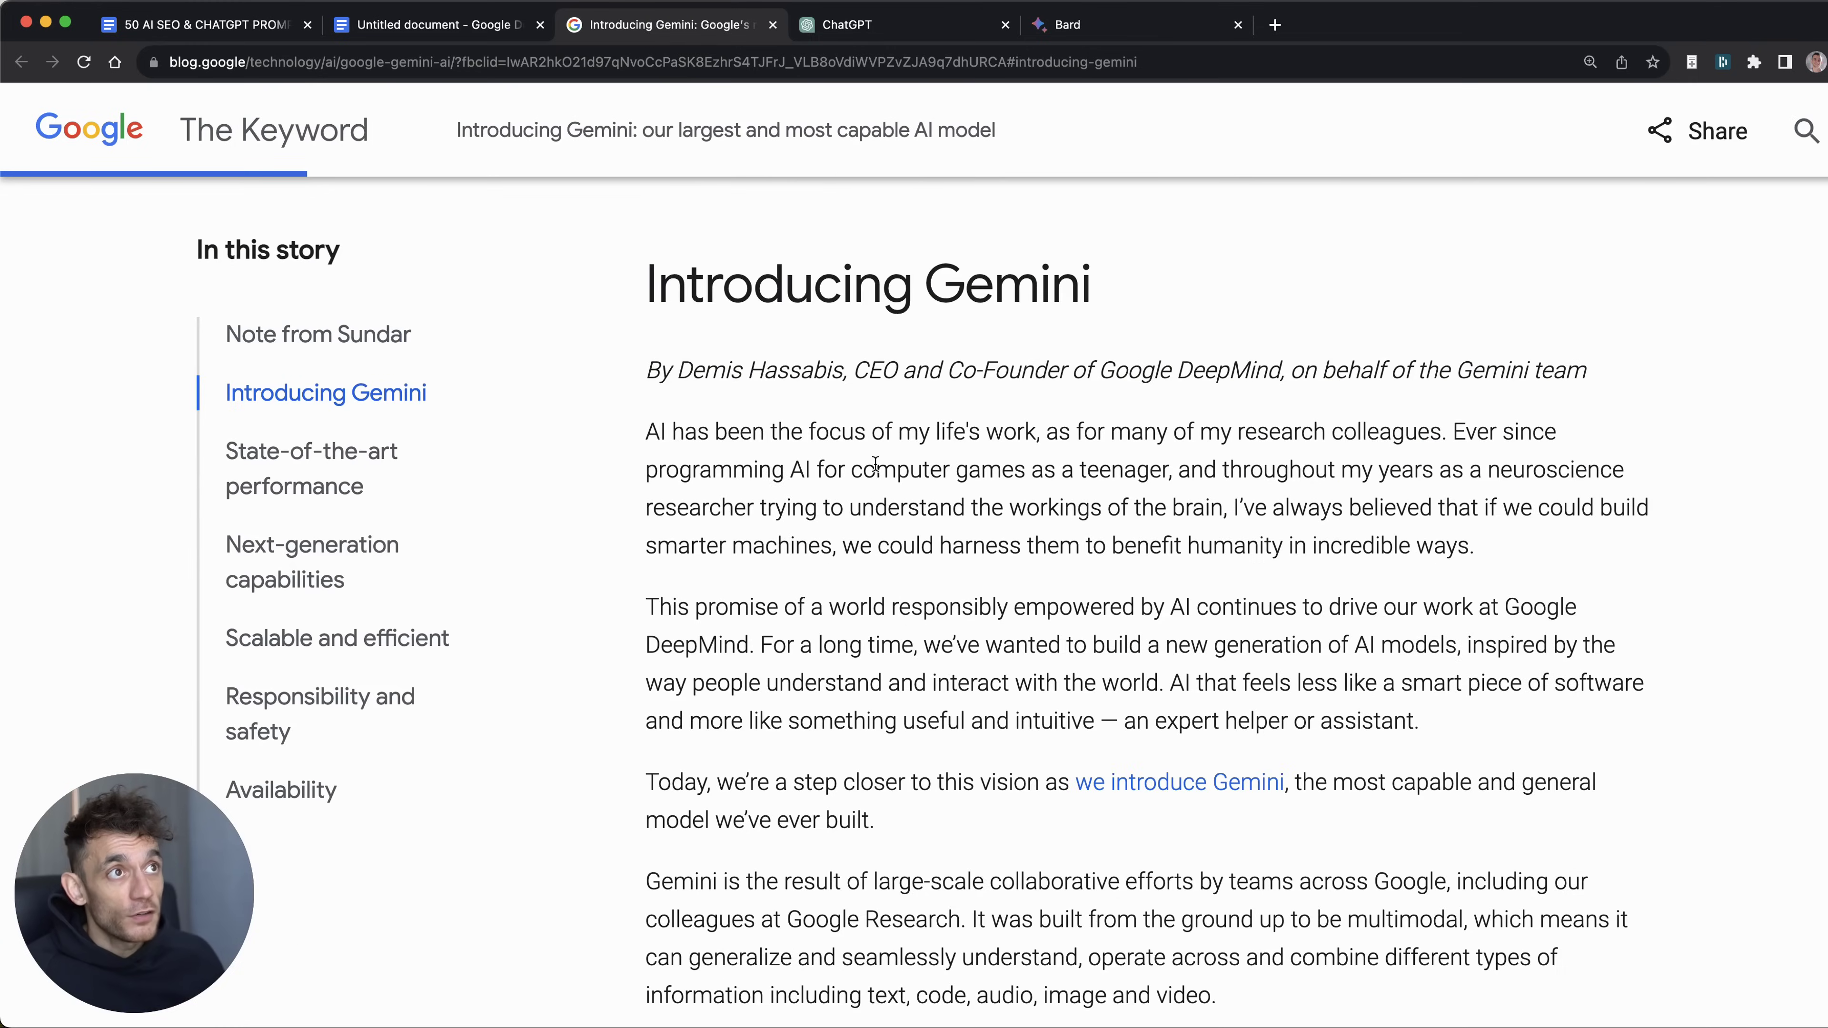
scroll(944, 497, "down", 2)
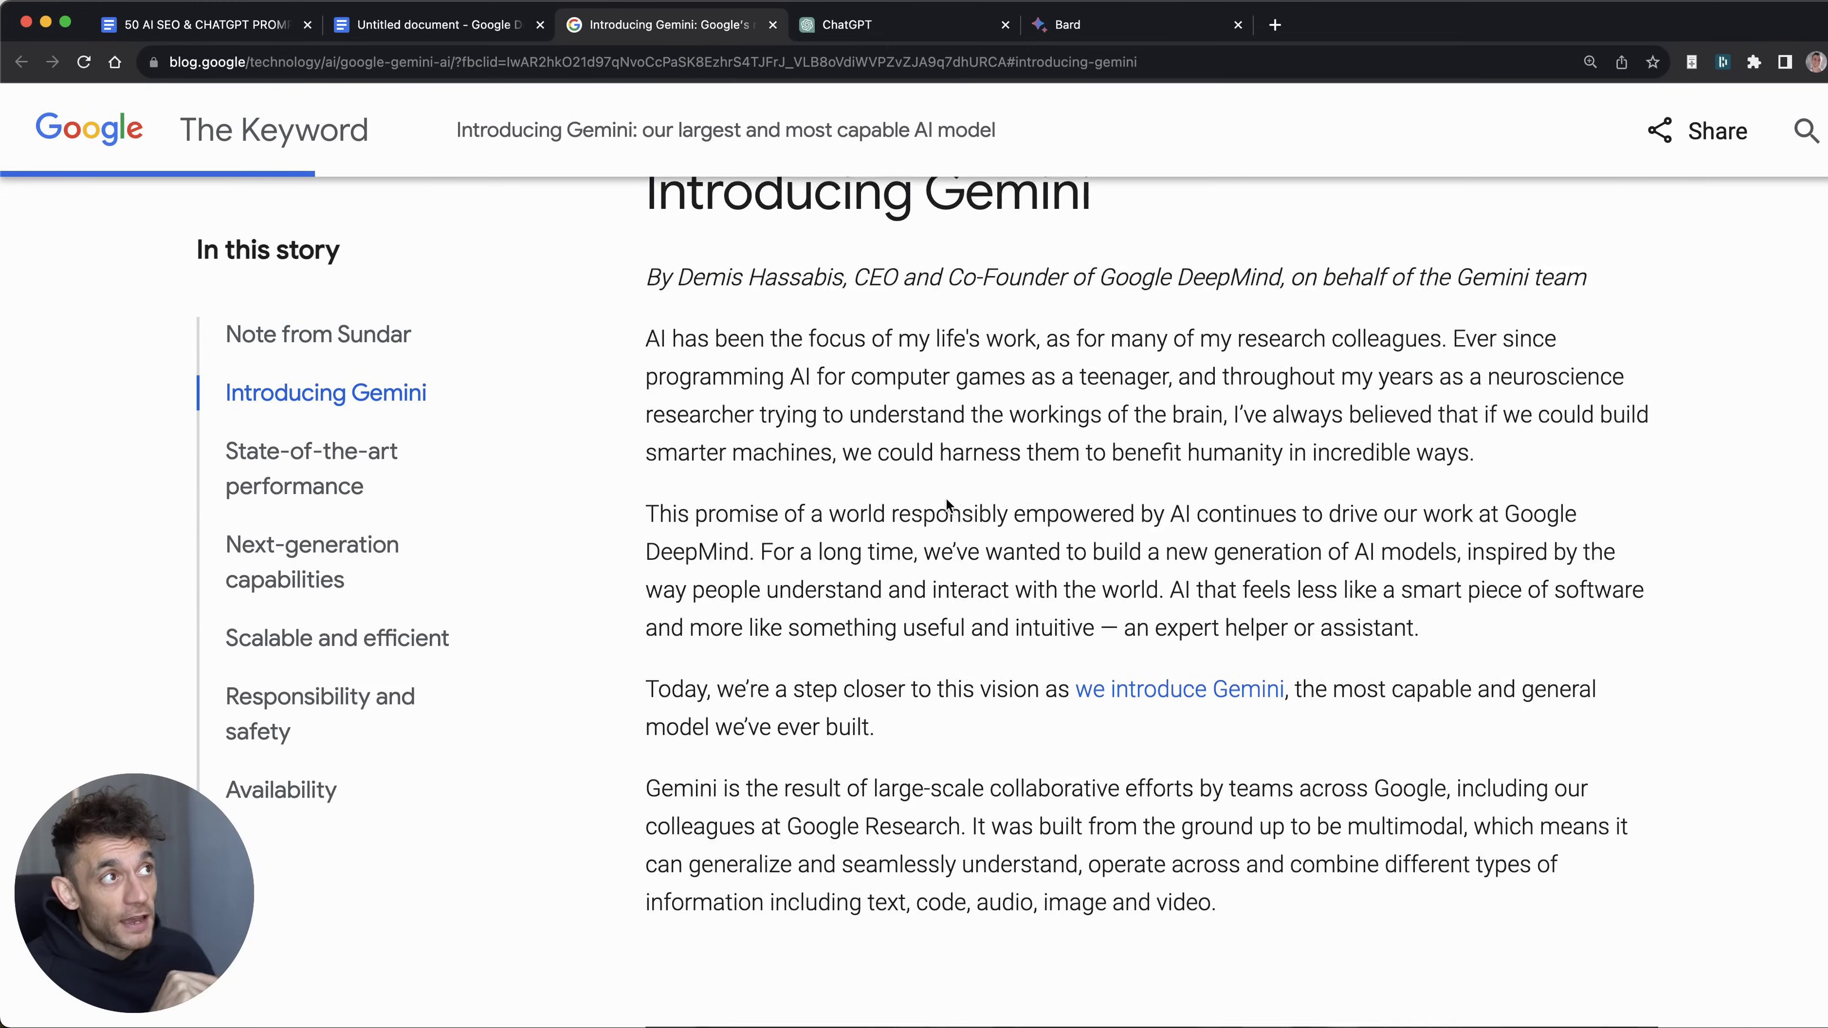
scroll(946, 498, "down", 5)
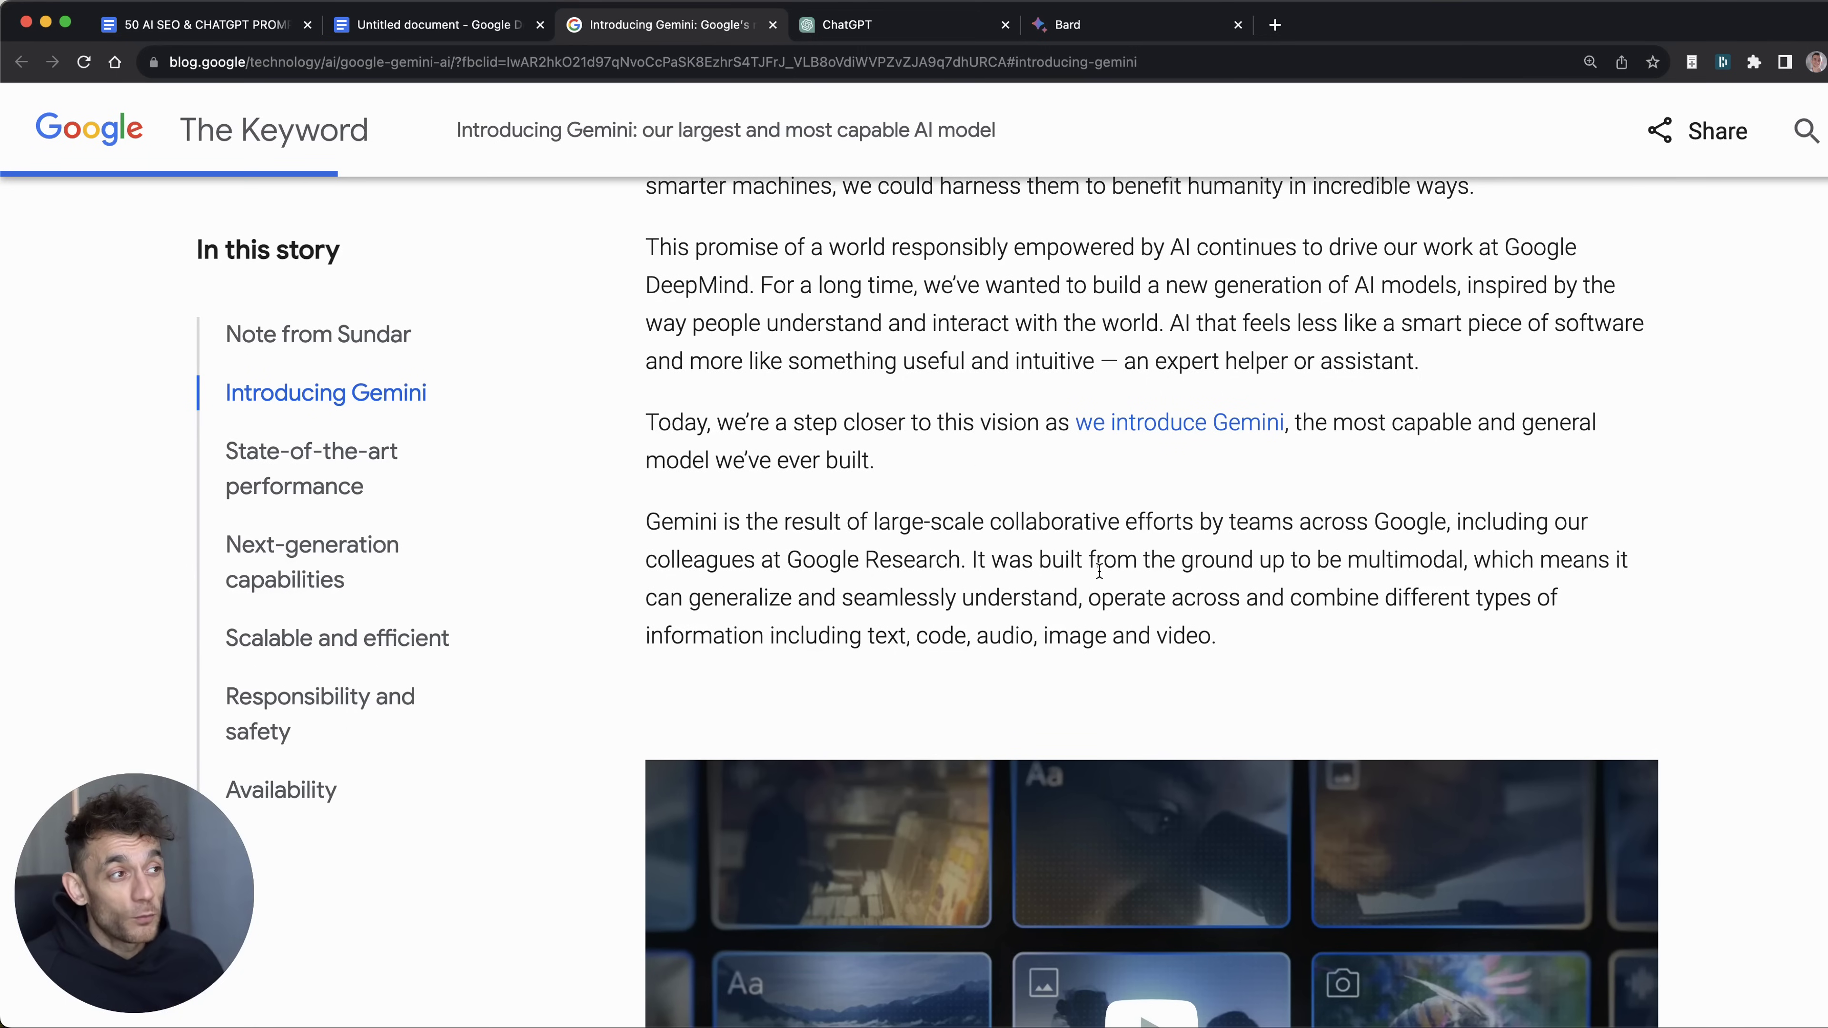
scroll(962, 455, "down", 15)
scroll(1122, 608, "down", 1)
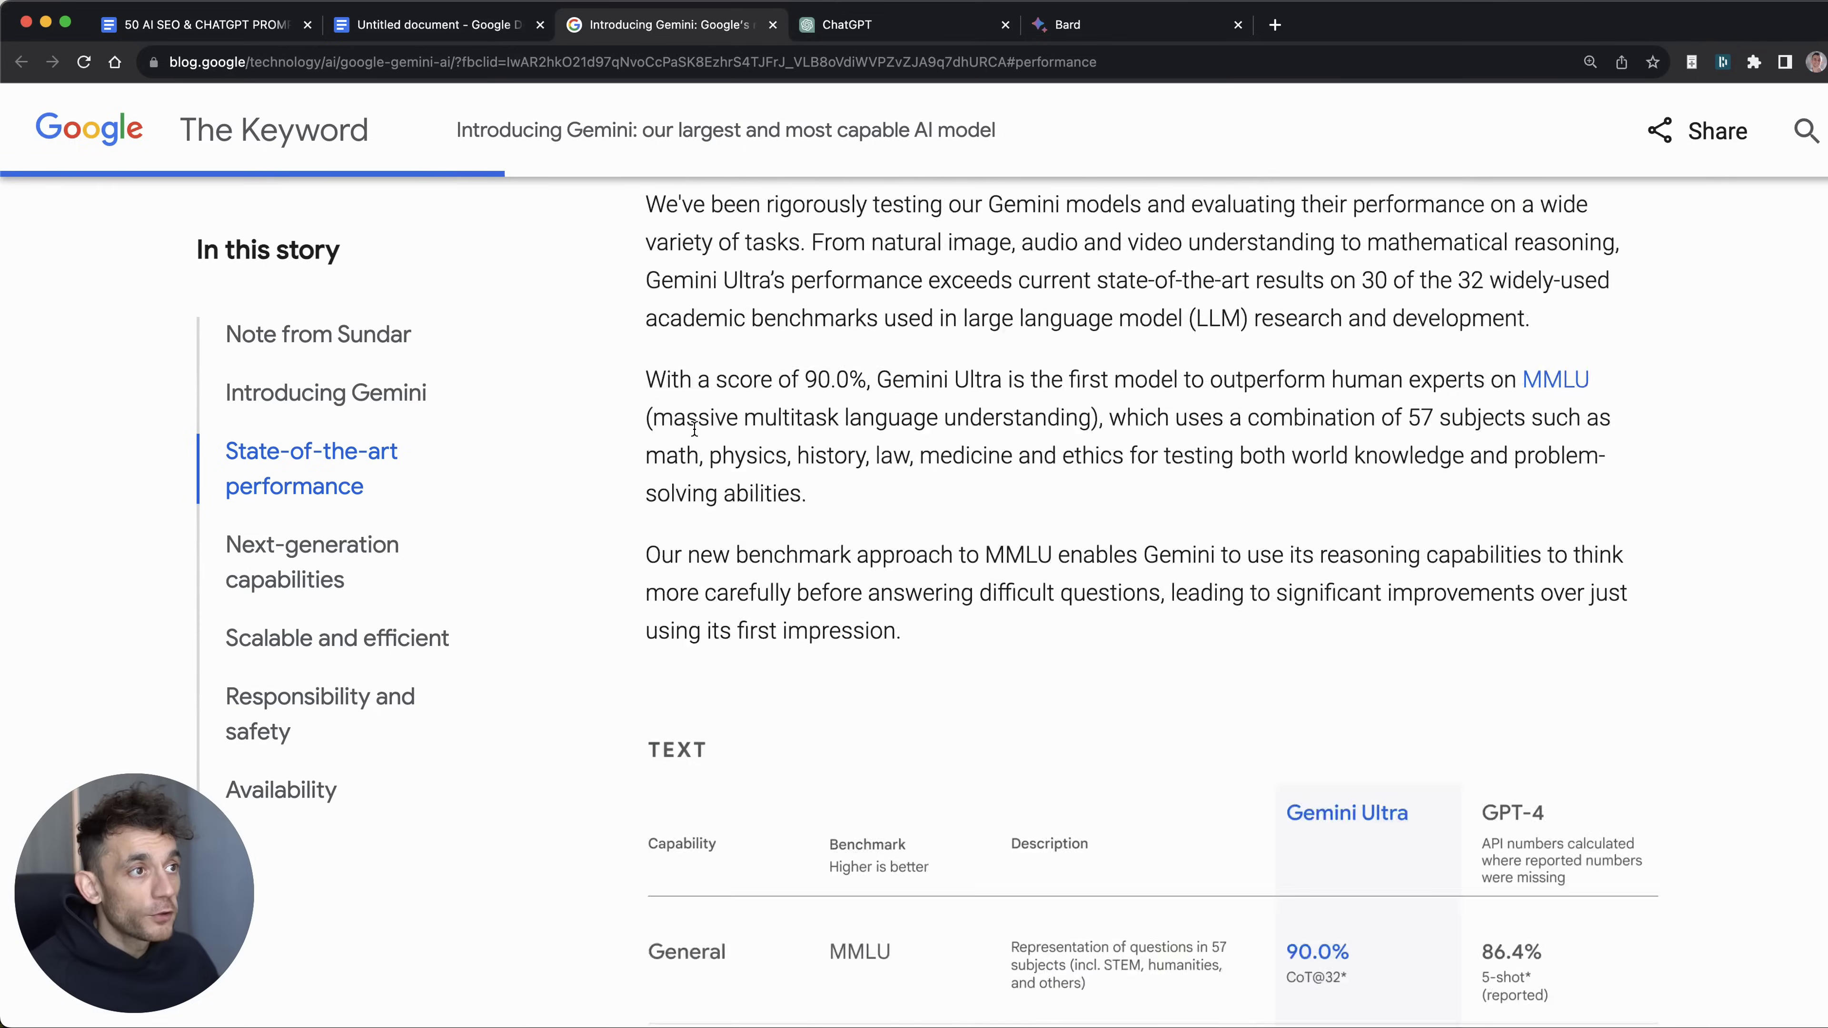
scroll(734, 504, "down", 10)
scroll(764, 523, "up", 15)
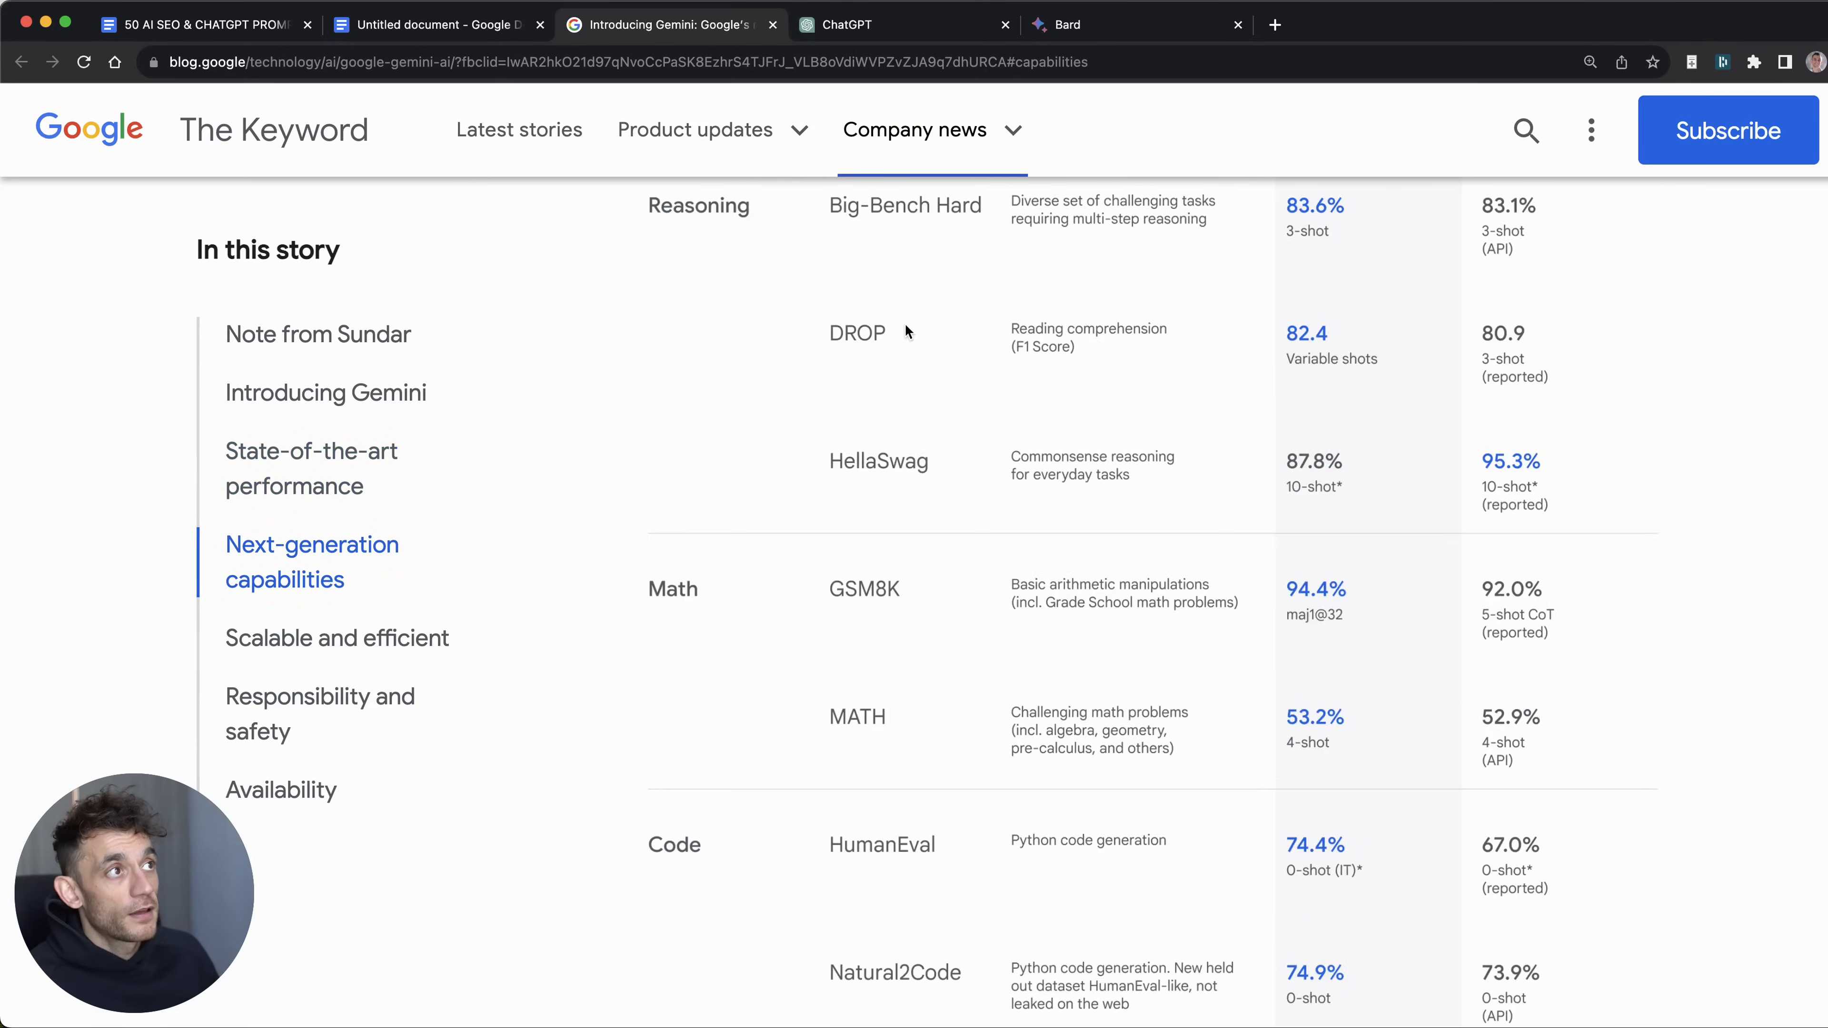
scroll(1019, 582, "down", 6)
scroll(1020, 581, "down", 15)
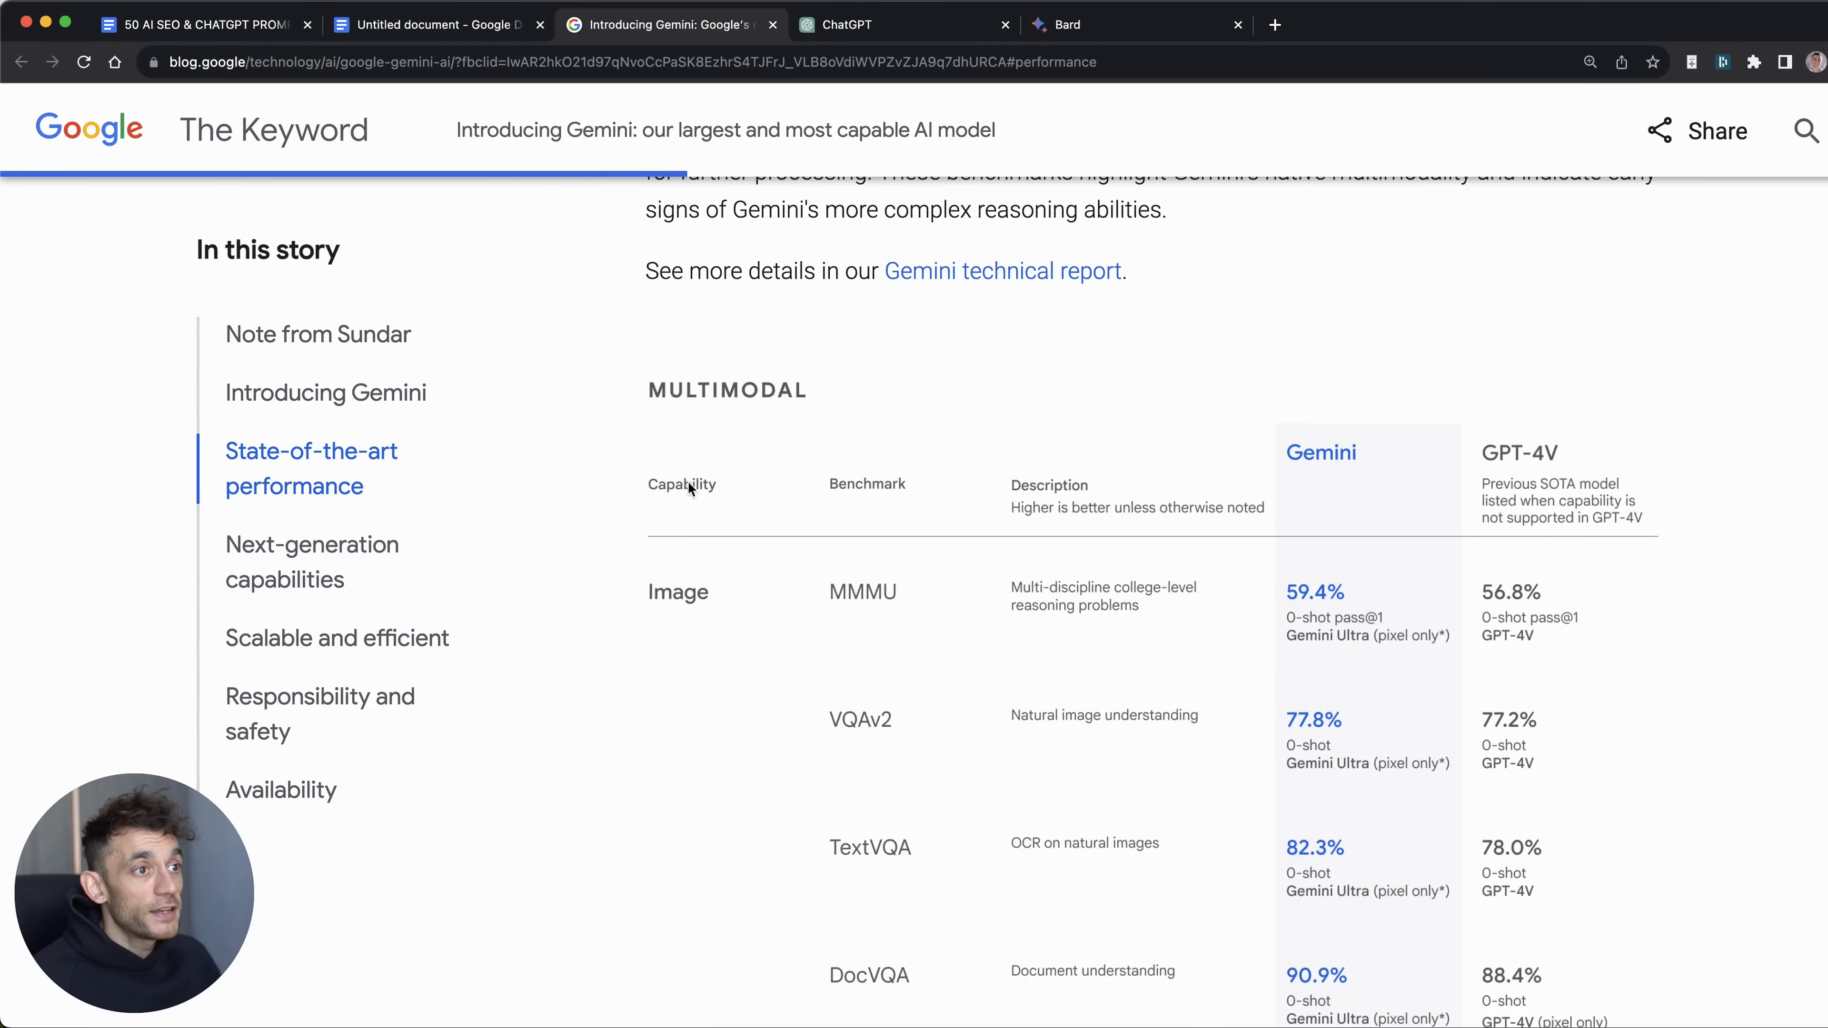
scroll(1036, 608, "up", 20)
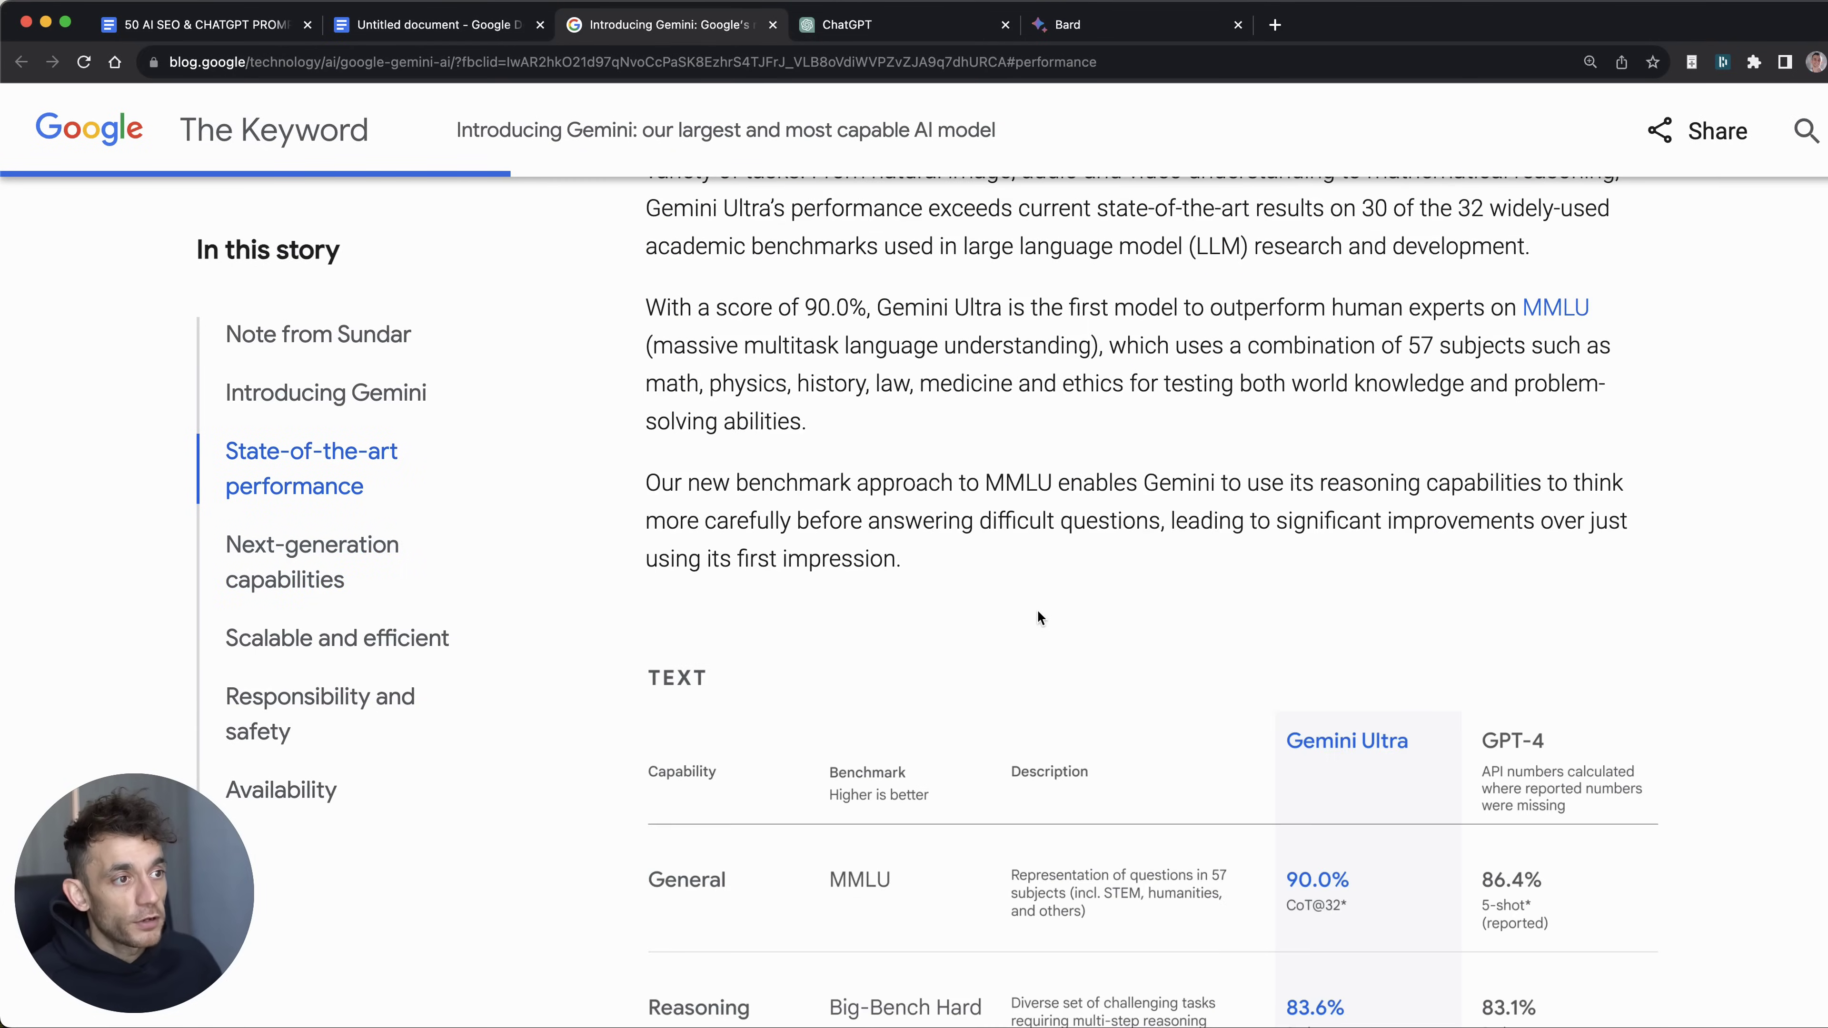
scroll(1037, 608, "down", 15)
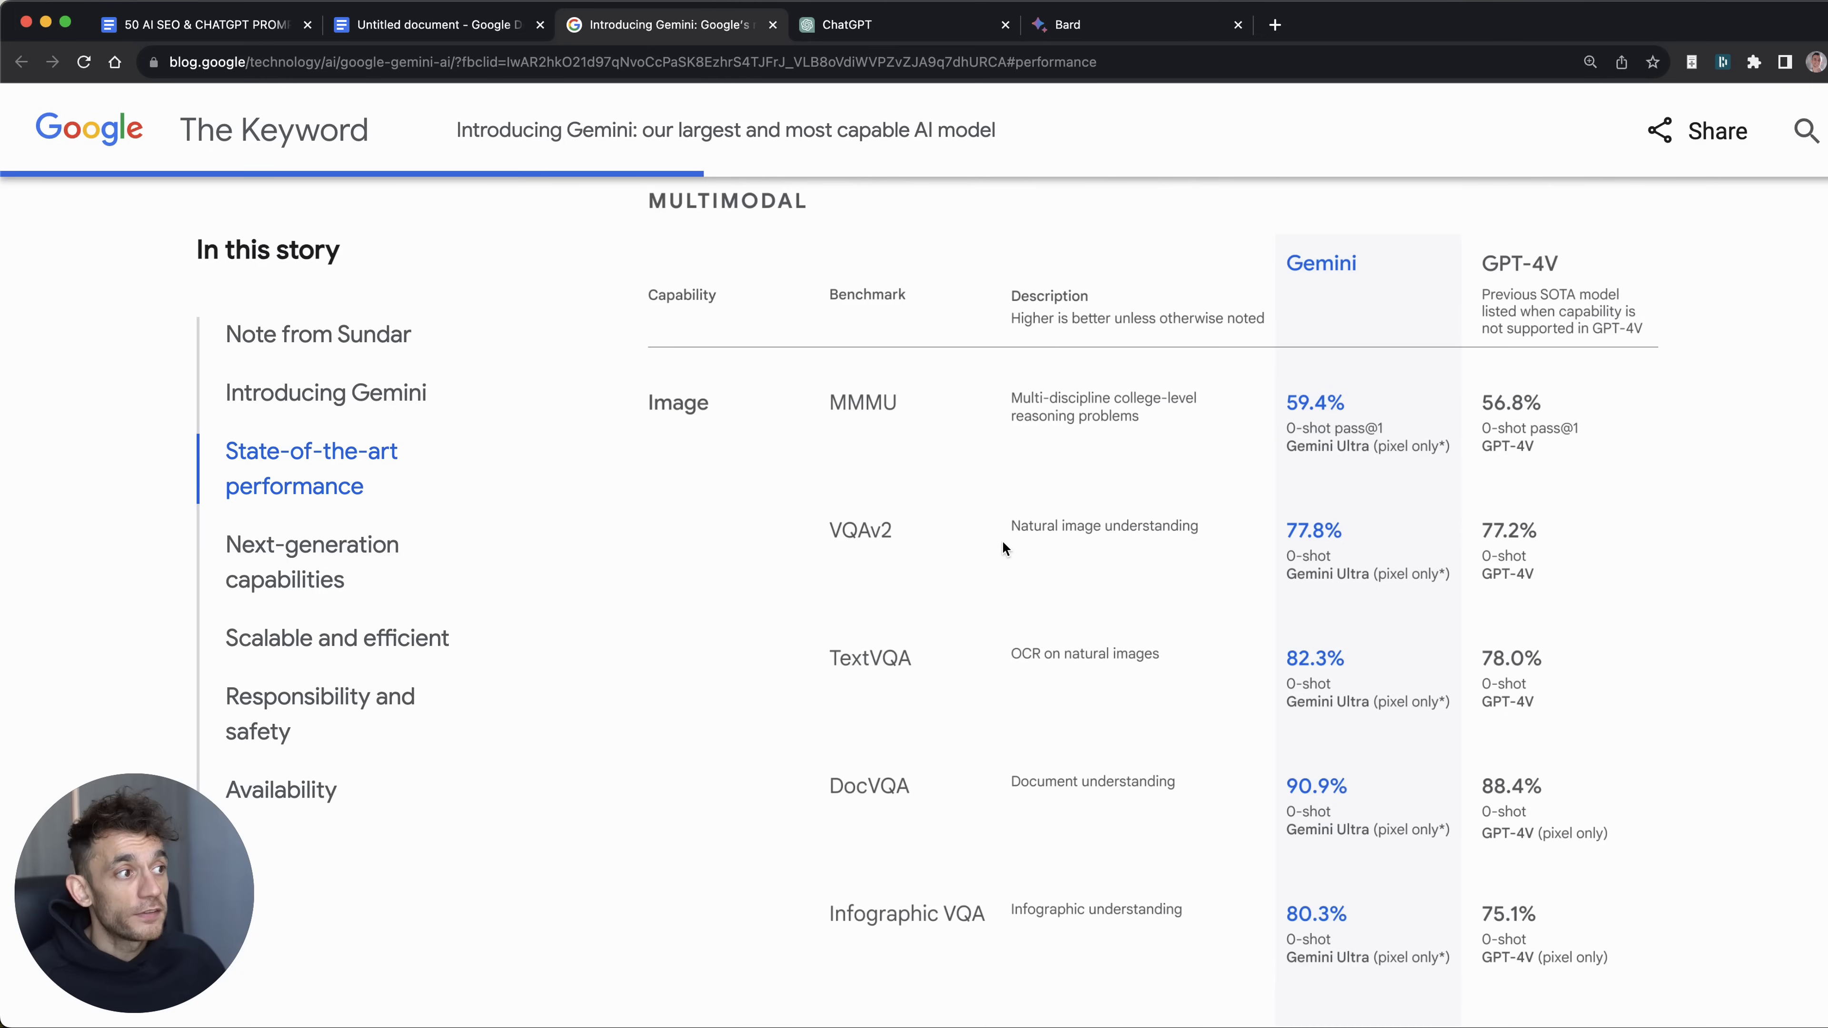
scroll(1006, 548, "down", 4)
scroll(1007, 555, "down", 15)
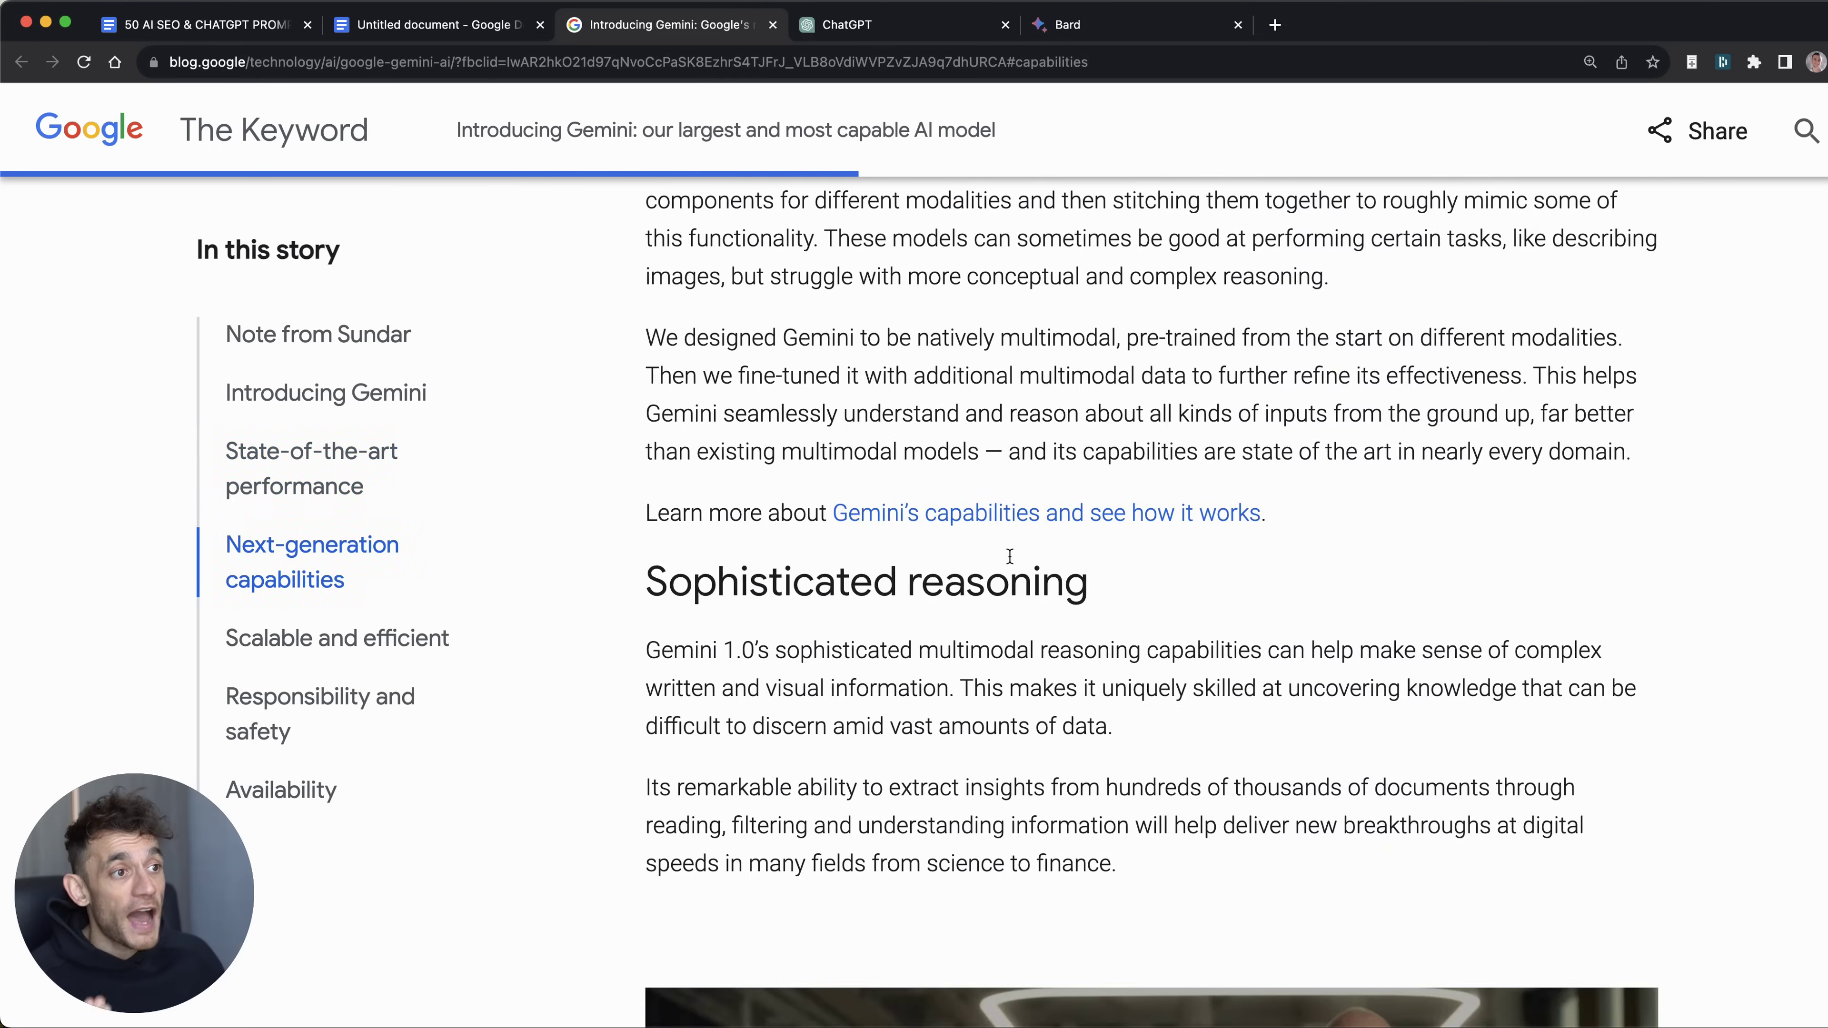
scroll(1009, 556, "down", 15)
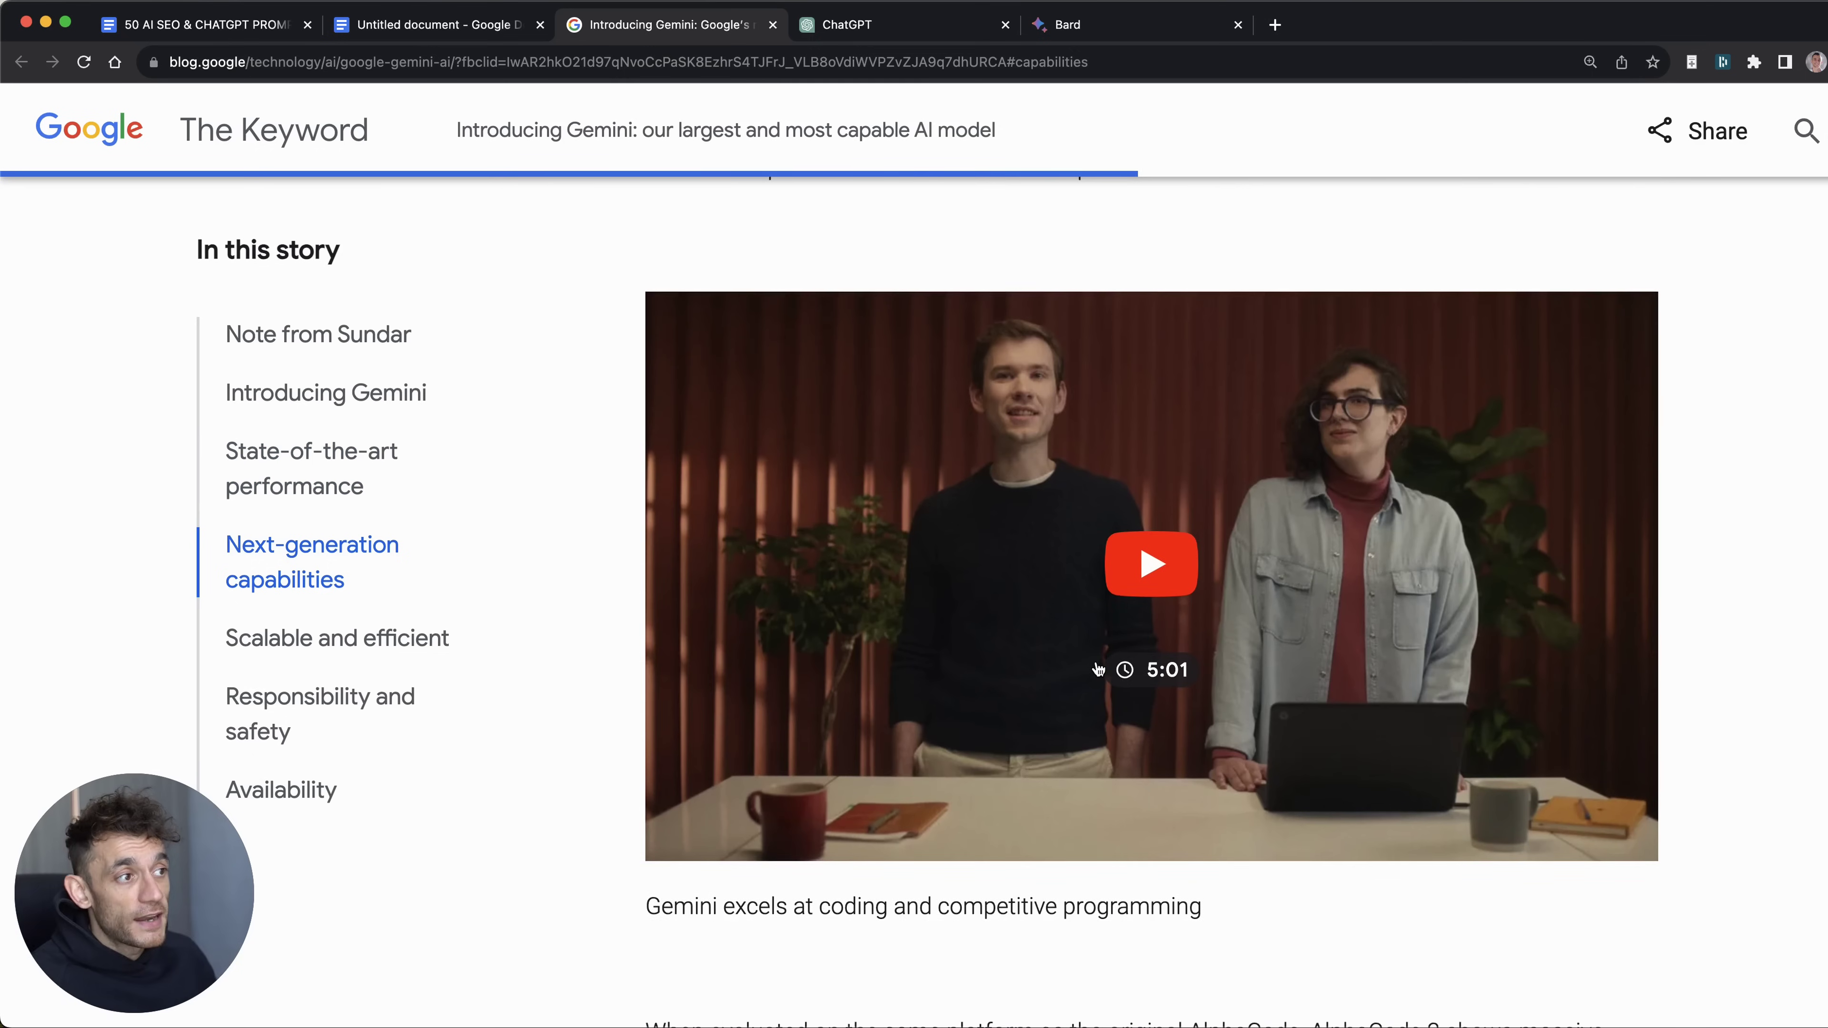
scroll(1058, 613, "down", 15)
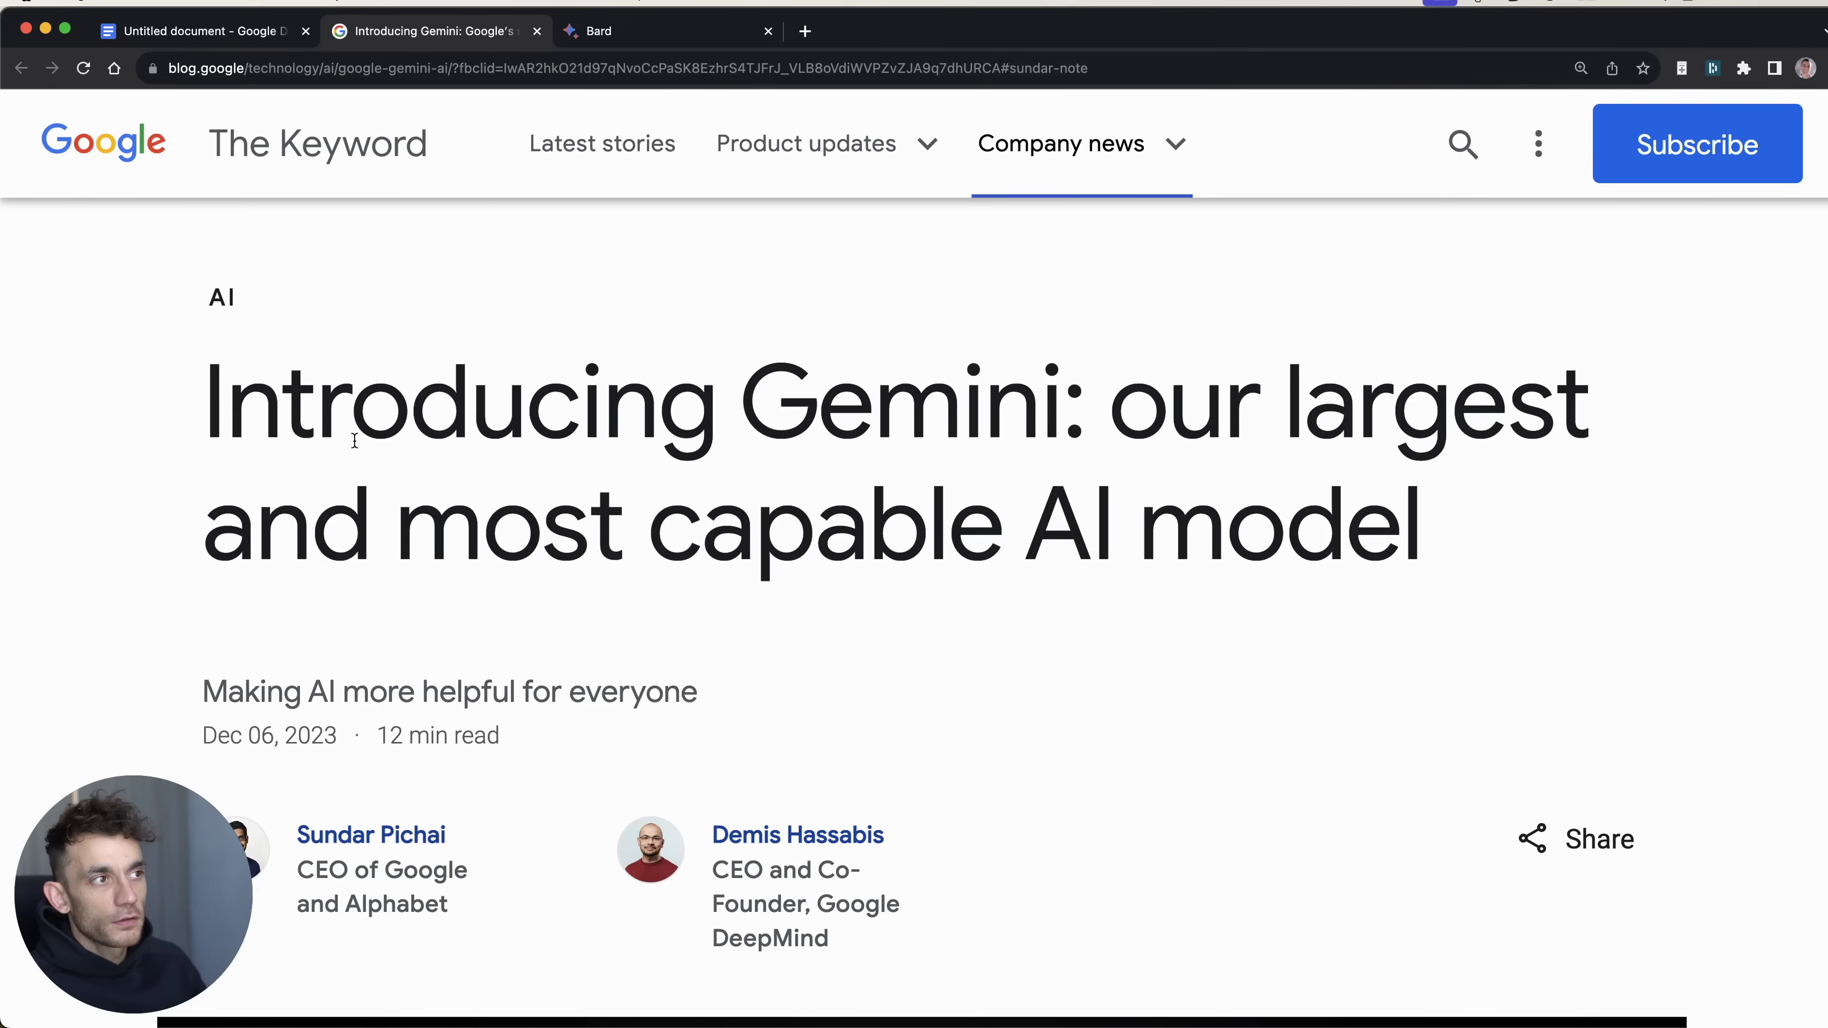
left_click_drag(763, 396, 1069, 397)
scroll(1102, 490, "down", 1)
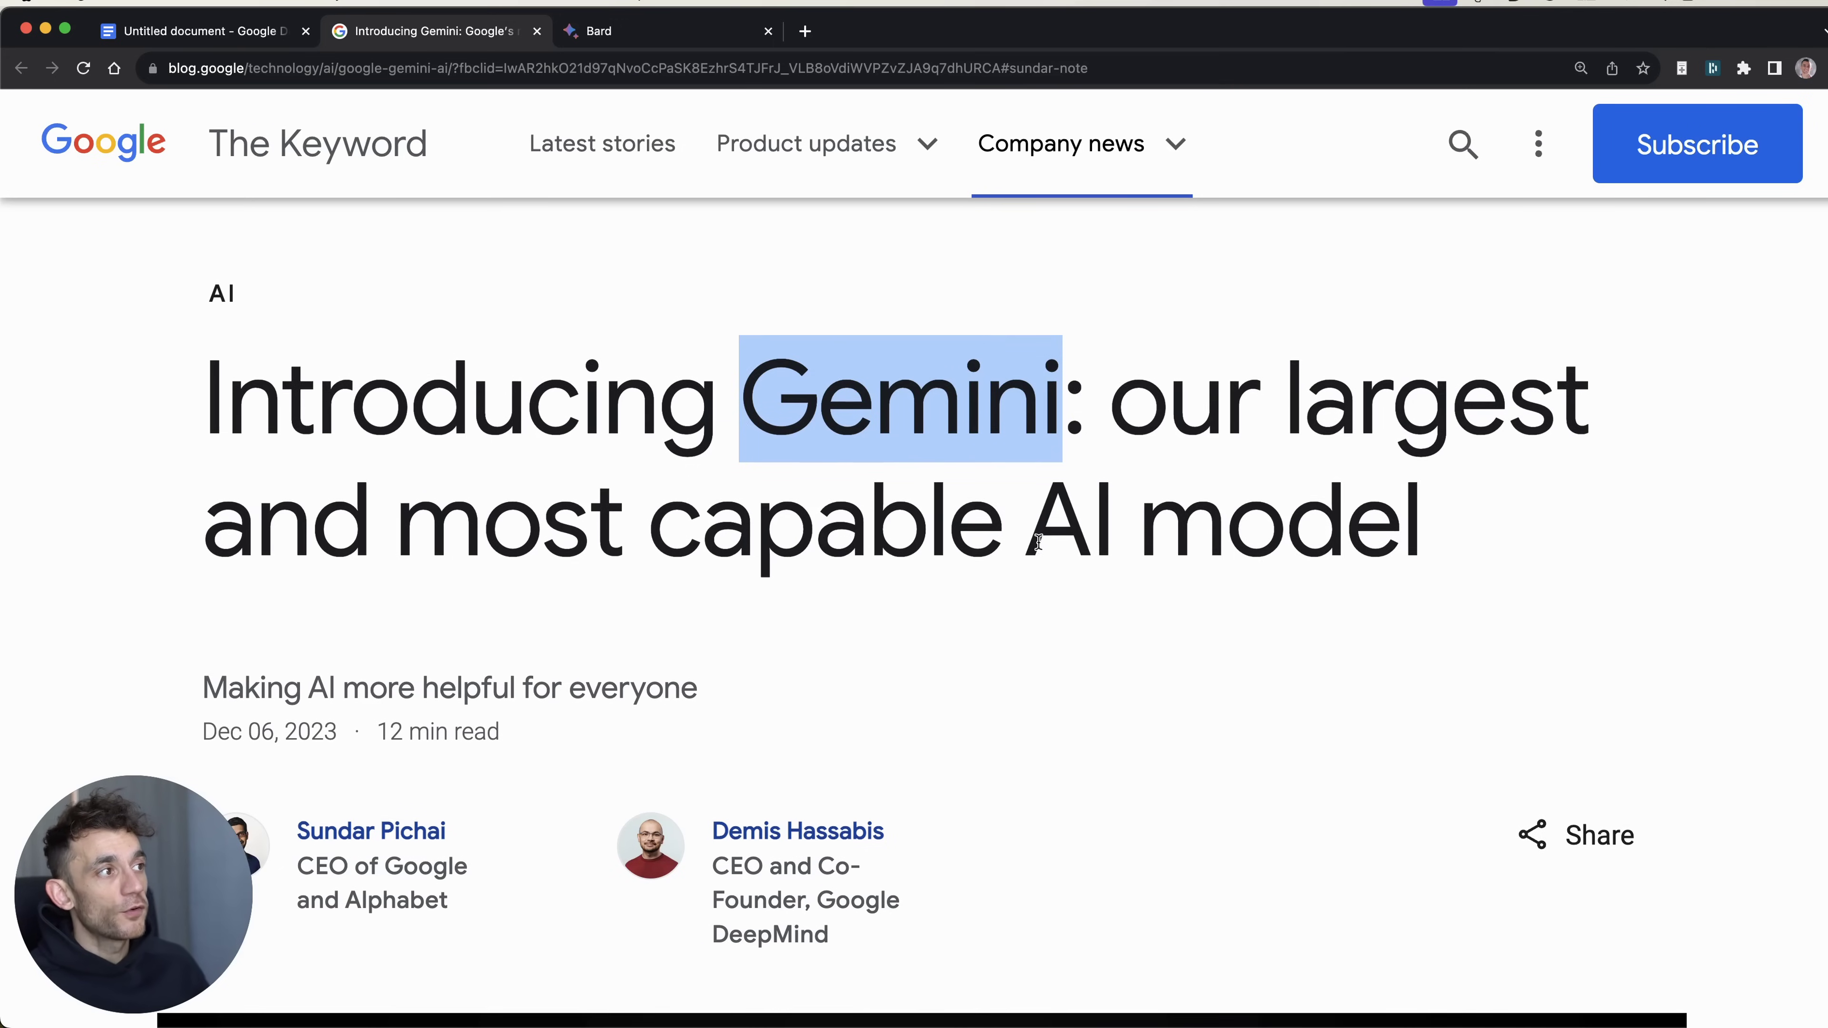
left_click_drag(1120, 411, 1437, 545)
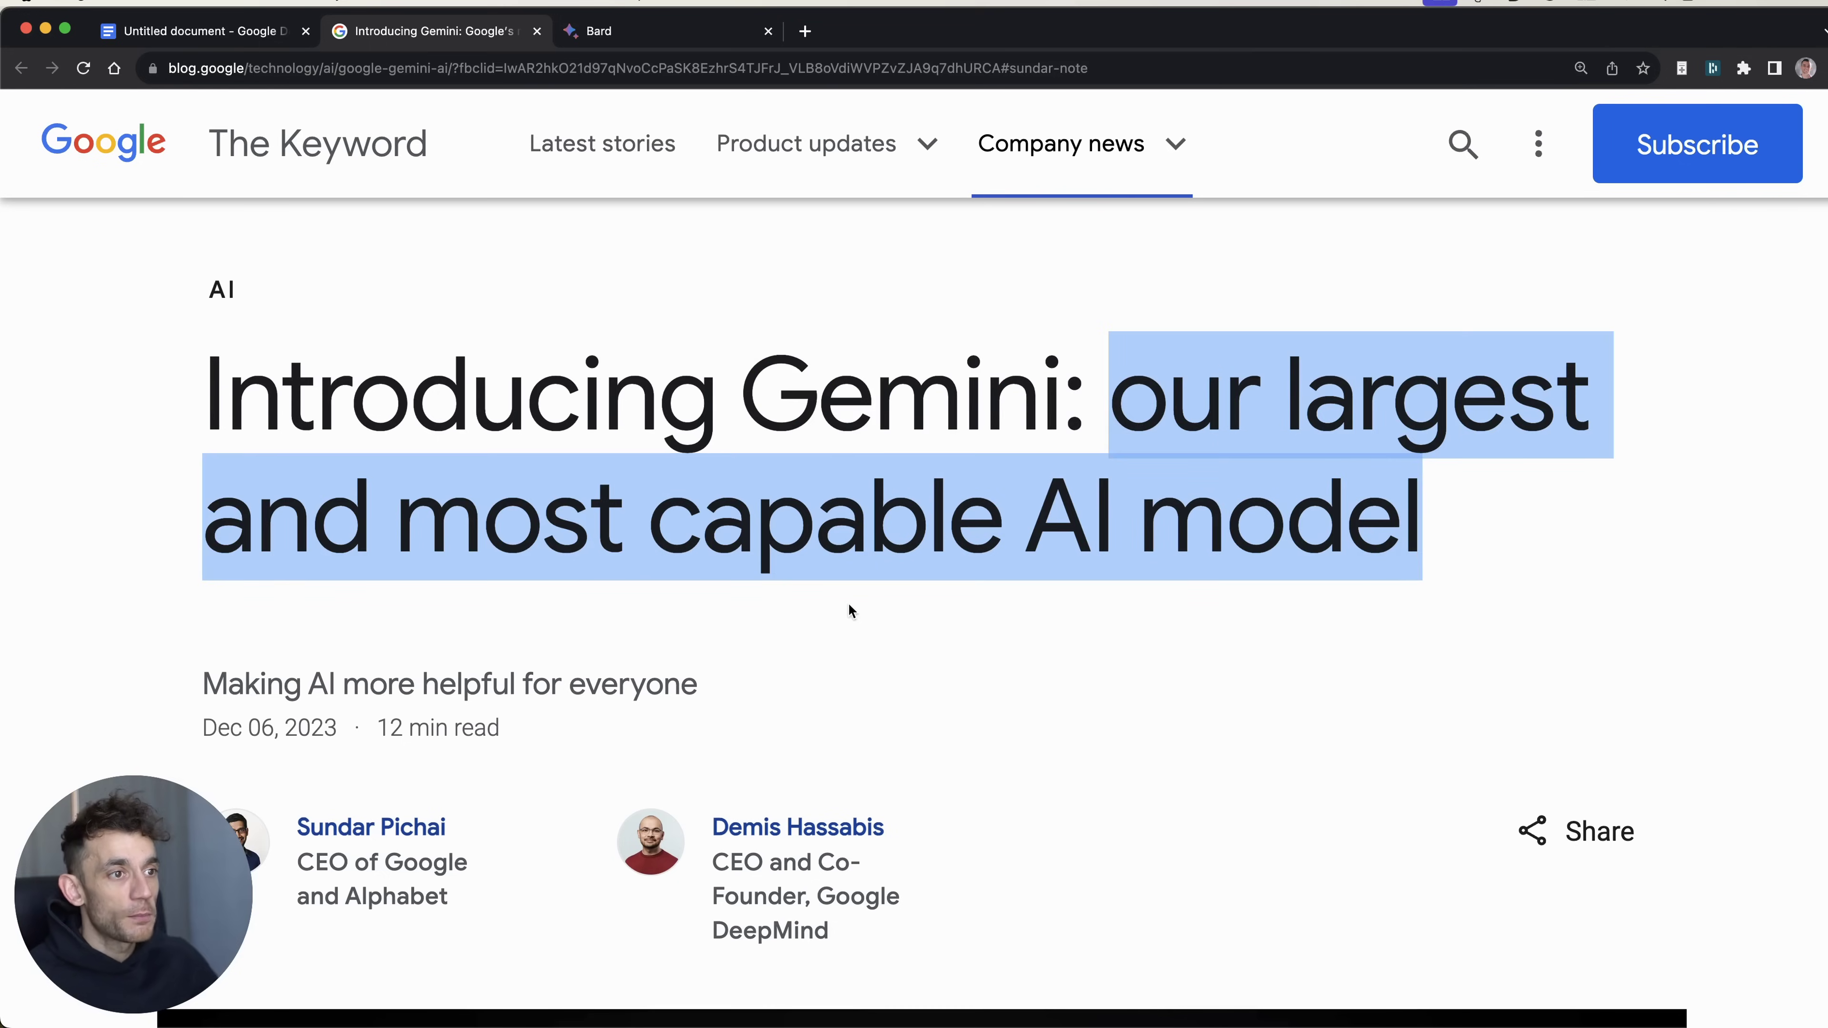
Step: Clear the headline highlight and highlight '2023 · 12 min read' under the subtitle
scroll(852, 634, "down", 5)
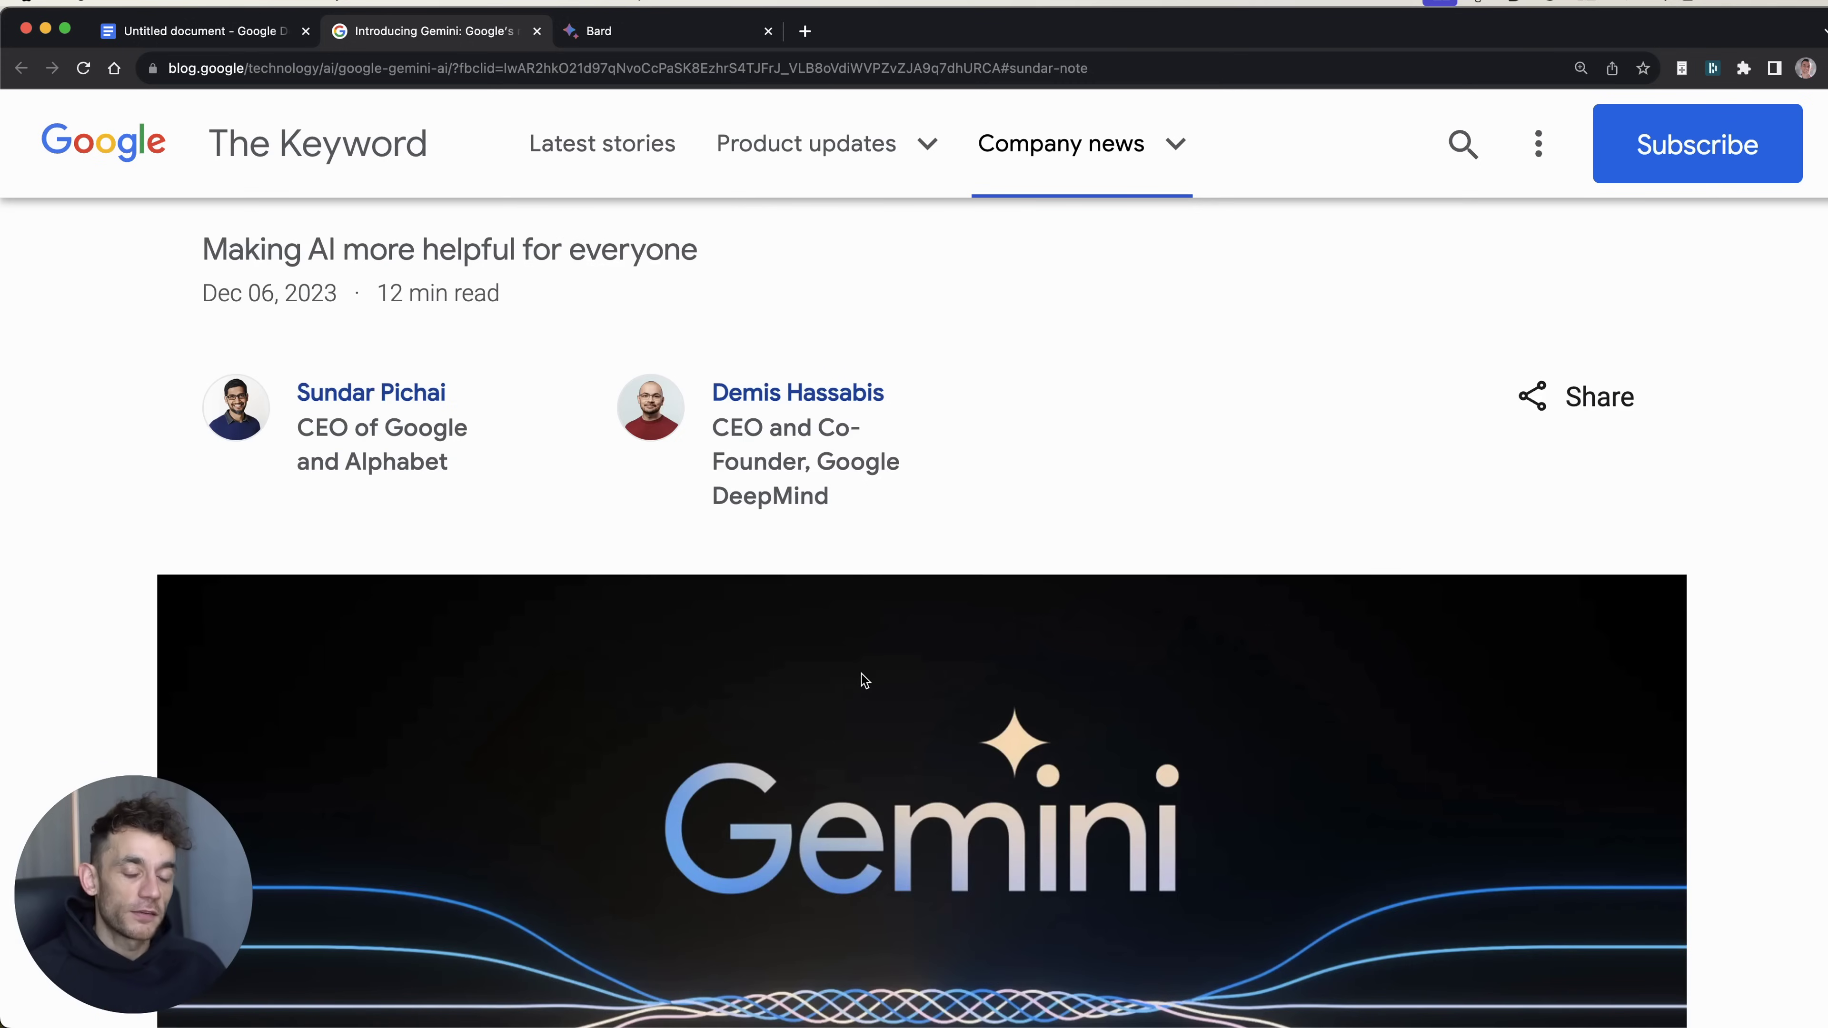
scroll(1338, 617, "down", 5)
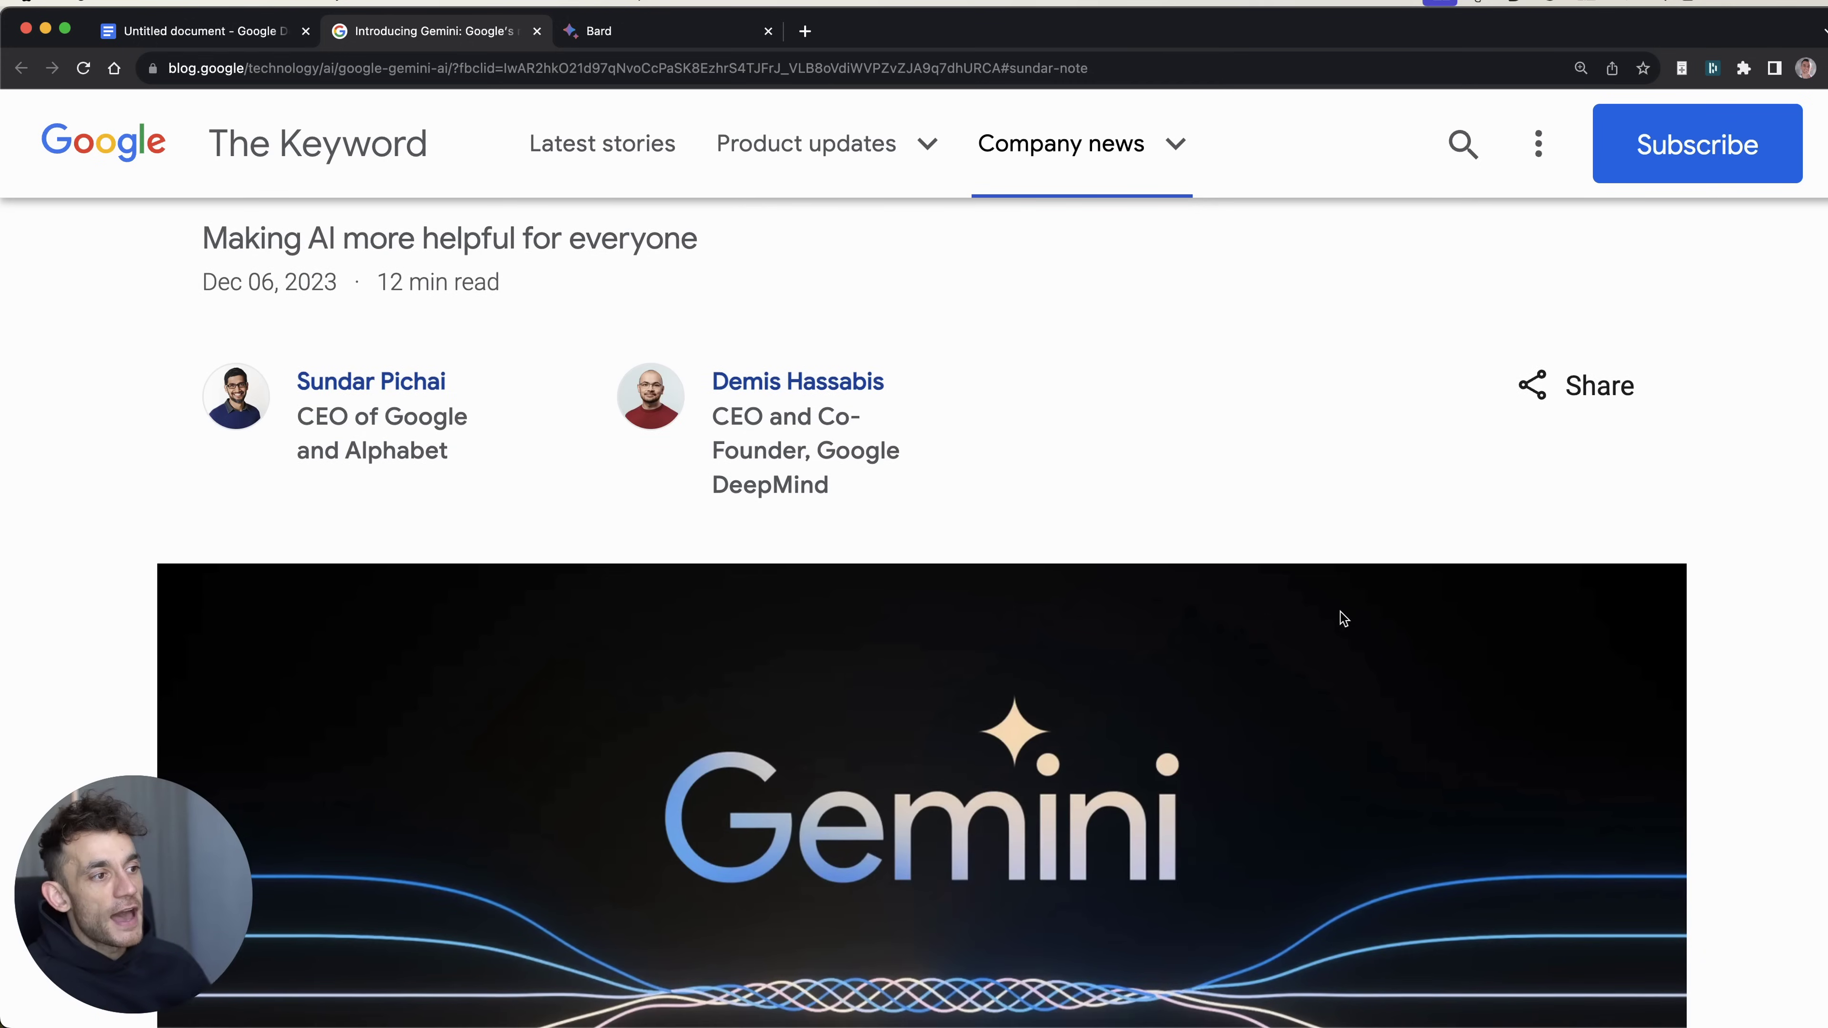
scroll(960, 490, "up", 10)
left_click(200, 702)
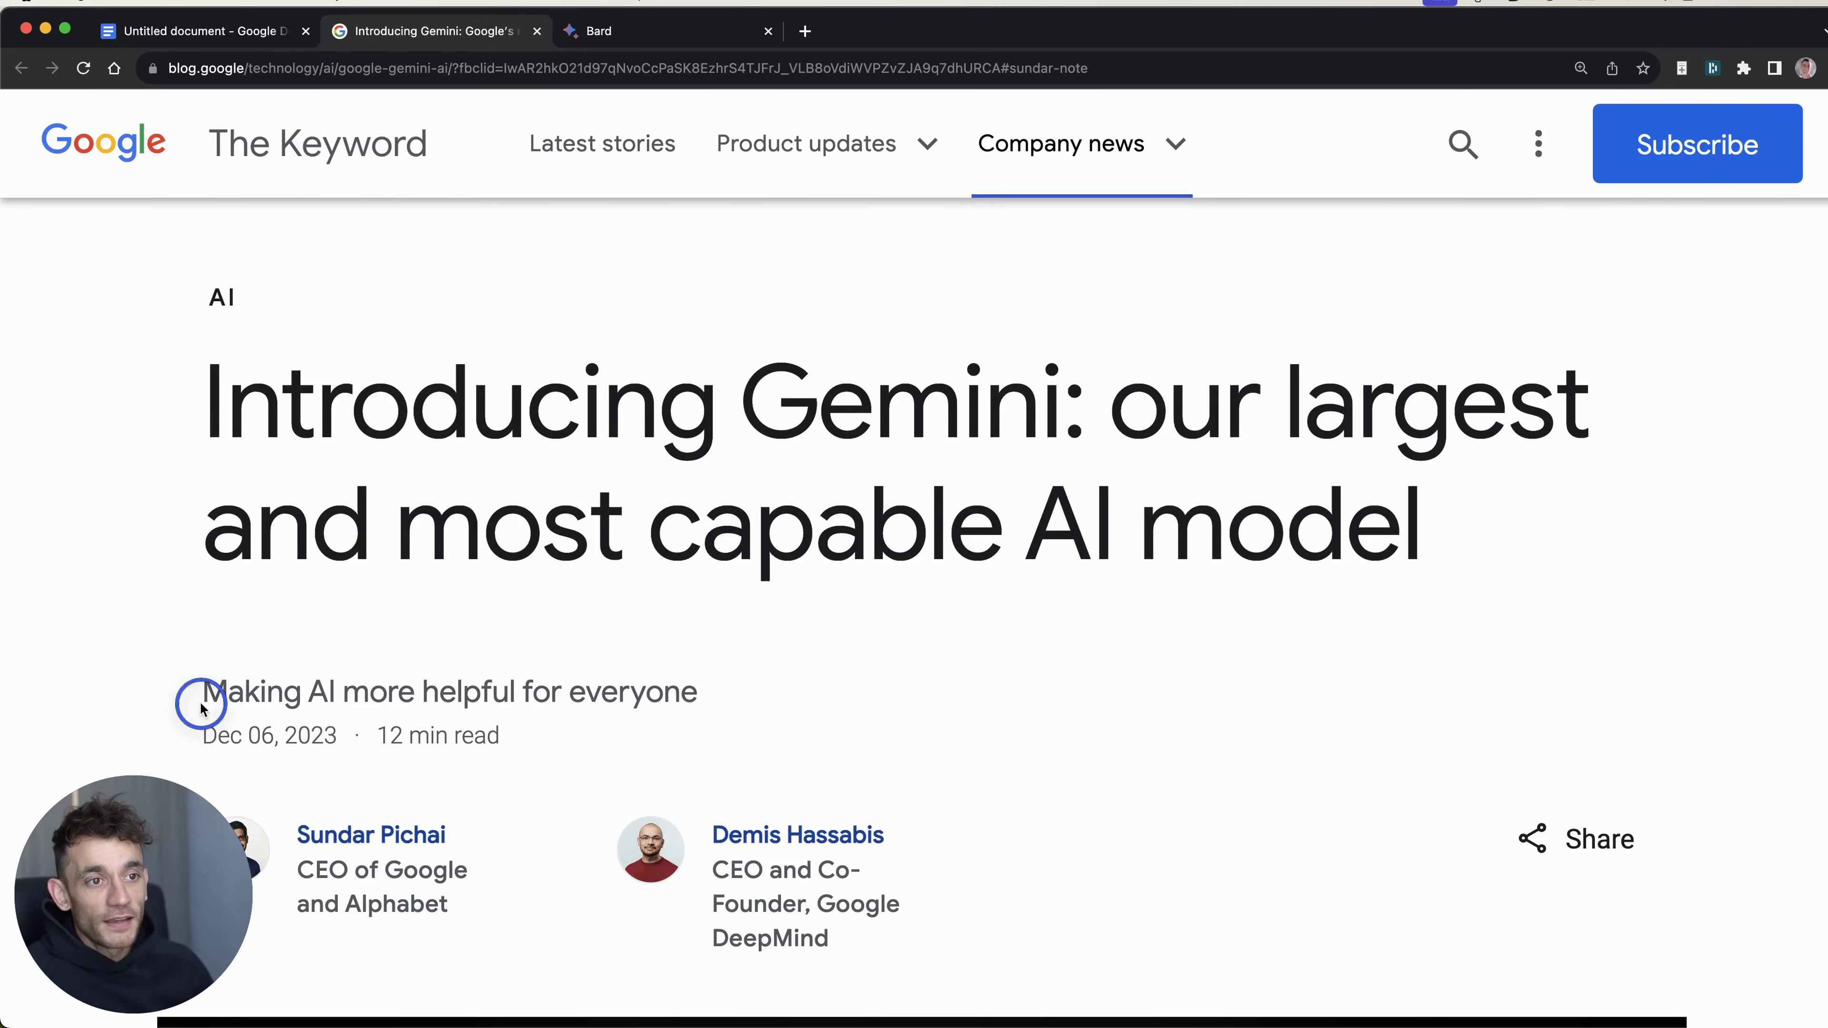
left_click_drag(500, 735, 290, 727)
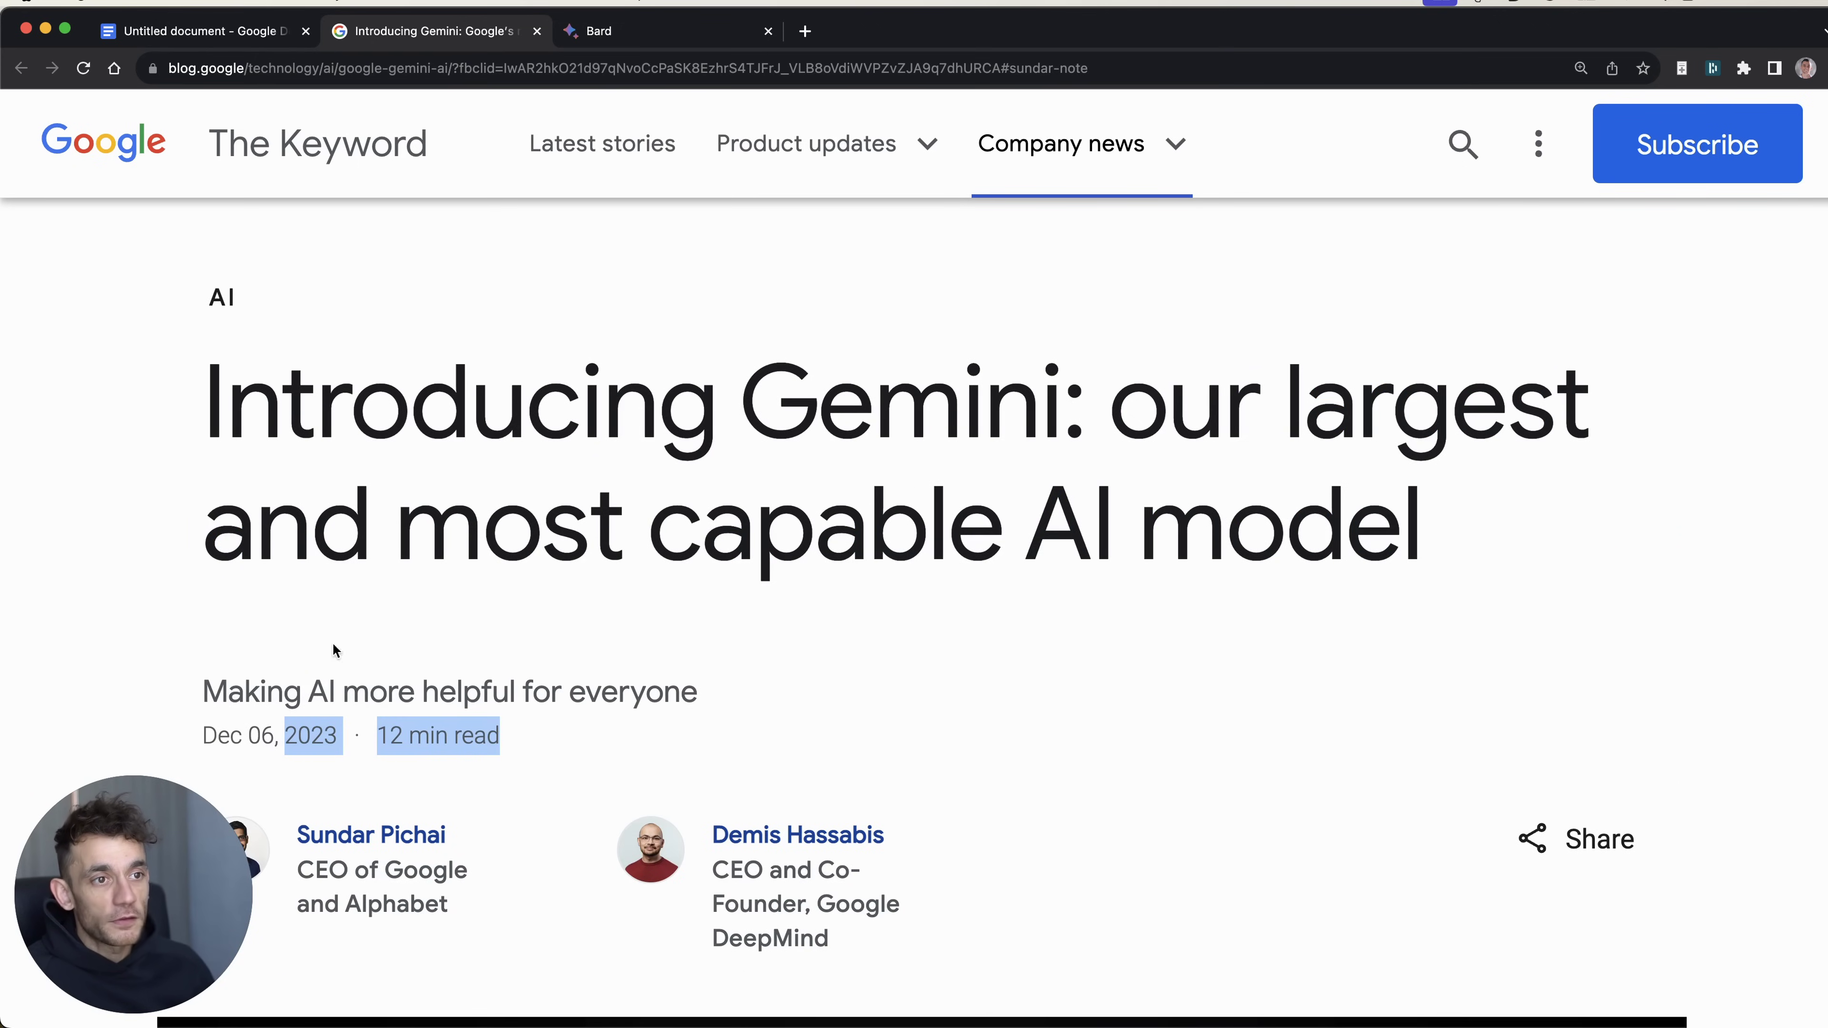
Step: Highlight the whole list of three Gemini sizes, then clear it
scroll(1236, 580, "down", 4)
scroll(1234, 580, "down", 20)
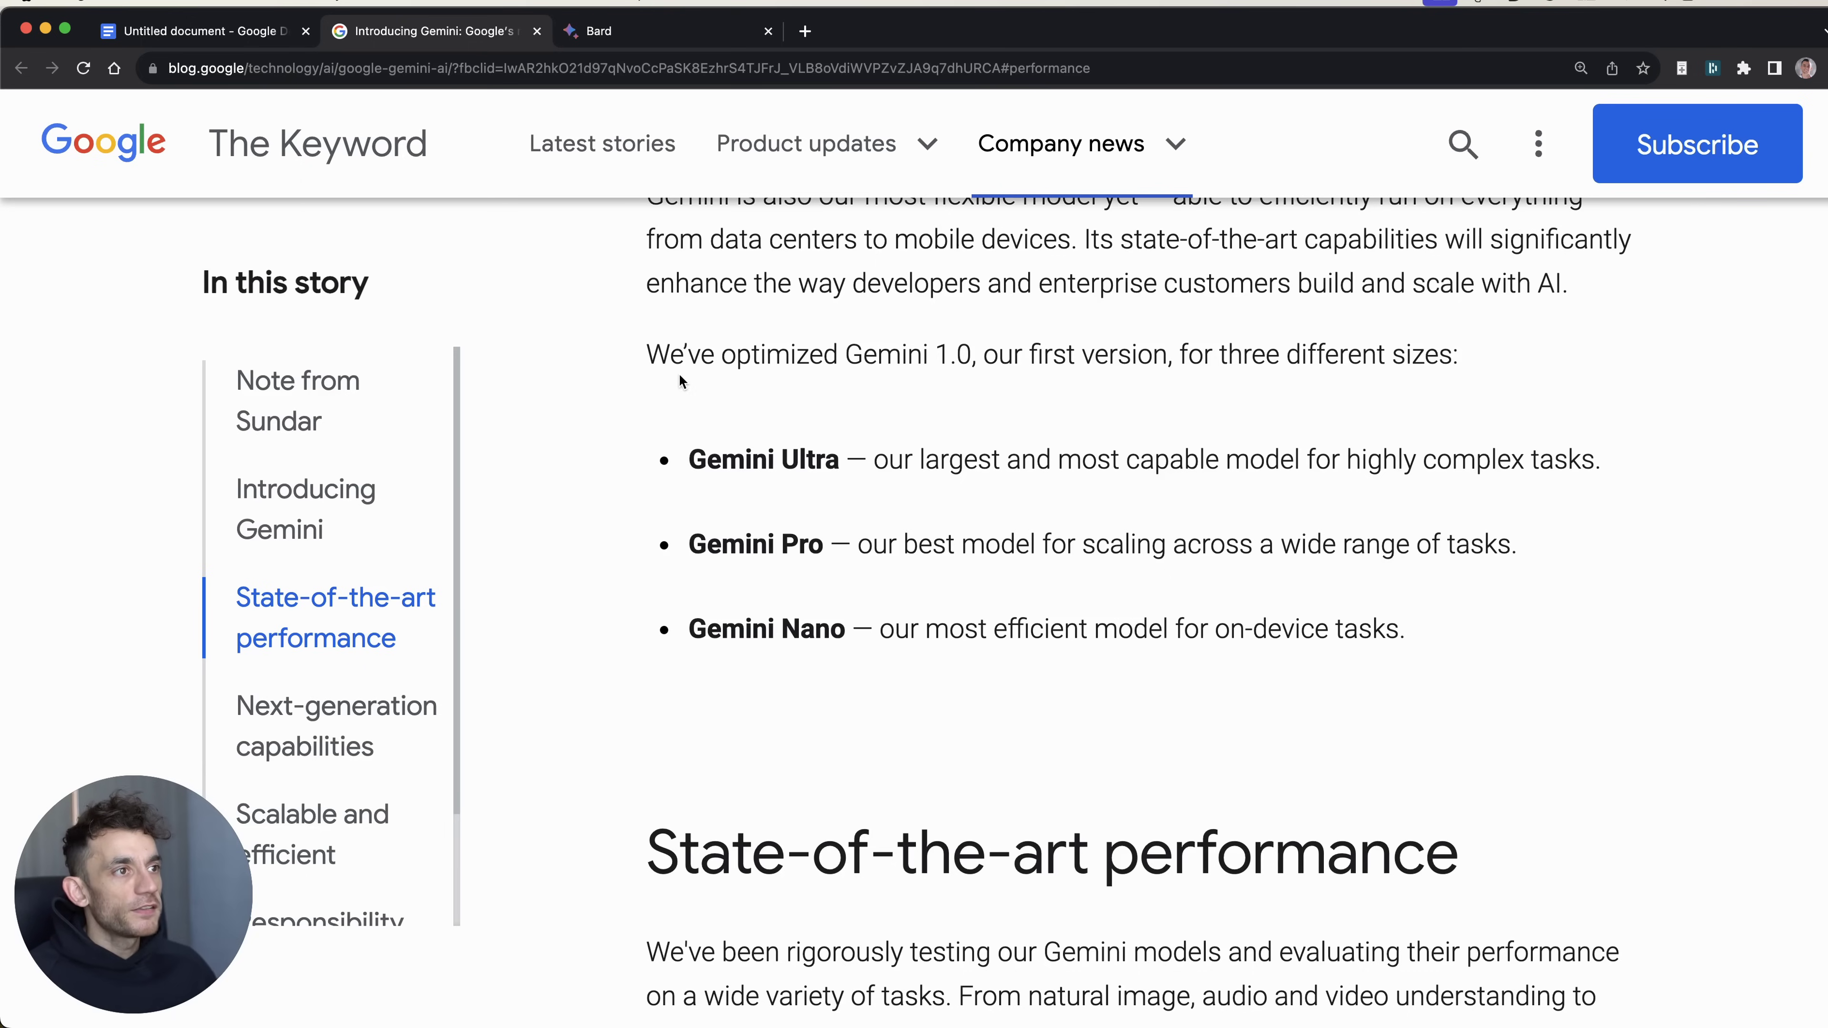
left_click_drag(625, 337, 1481, 629)
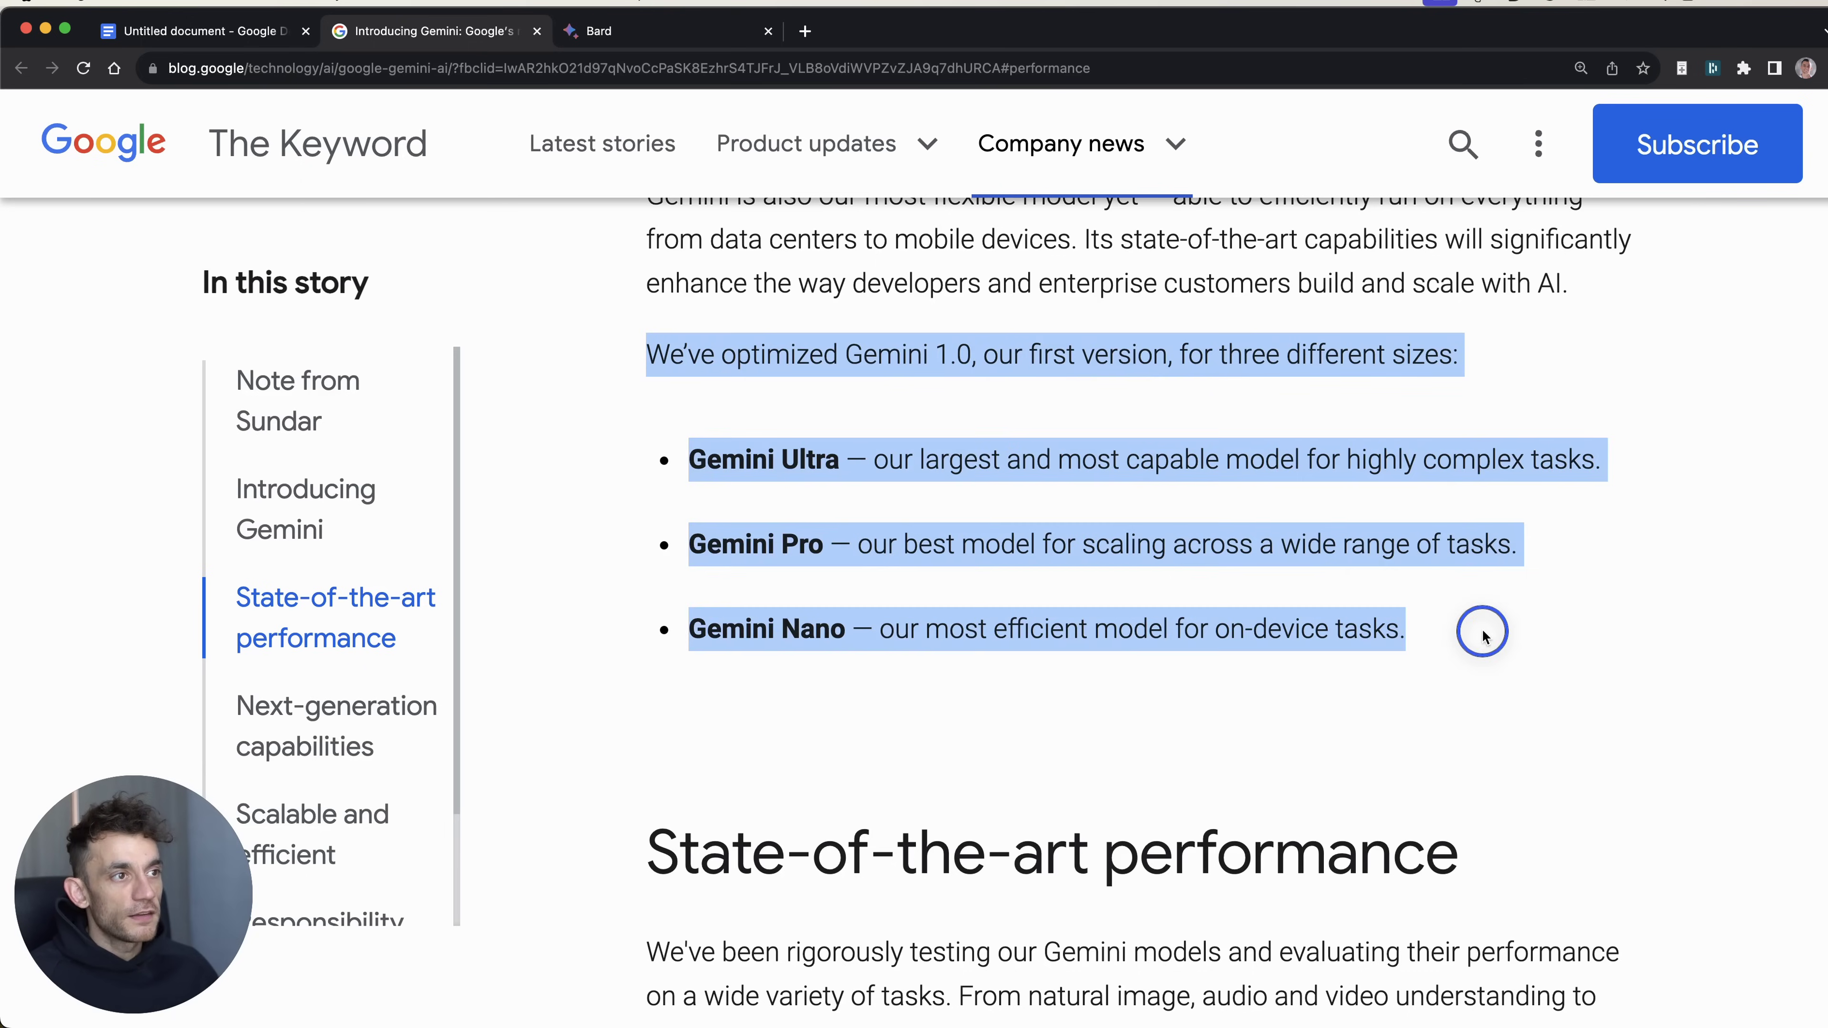
left_click(1497, 568)
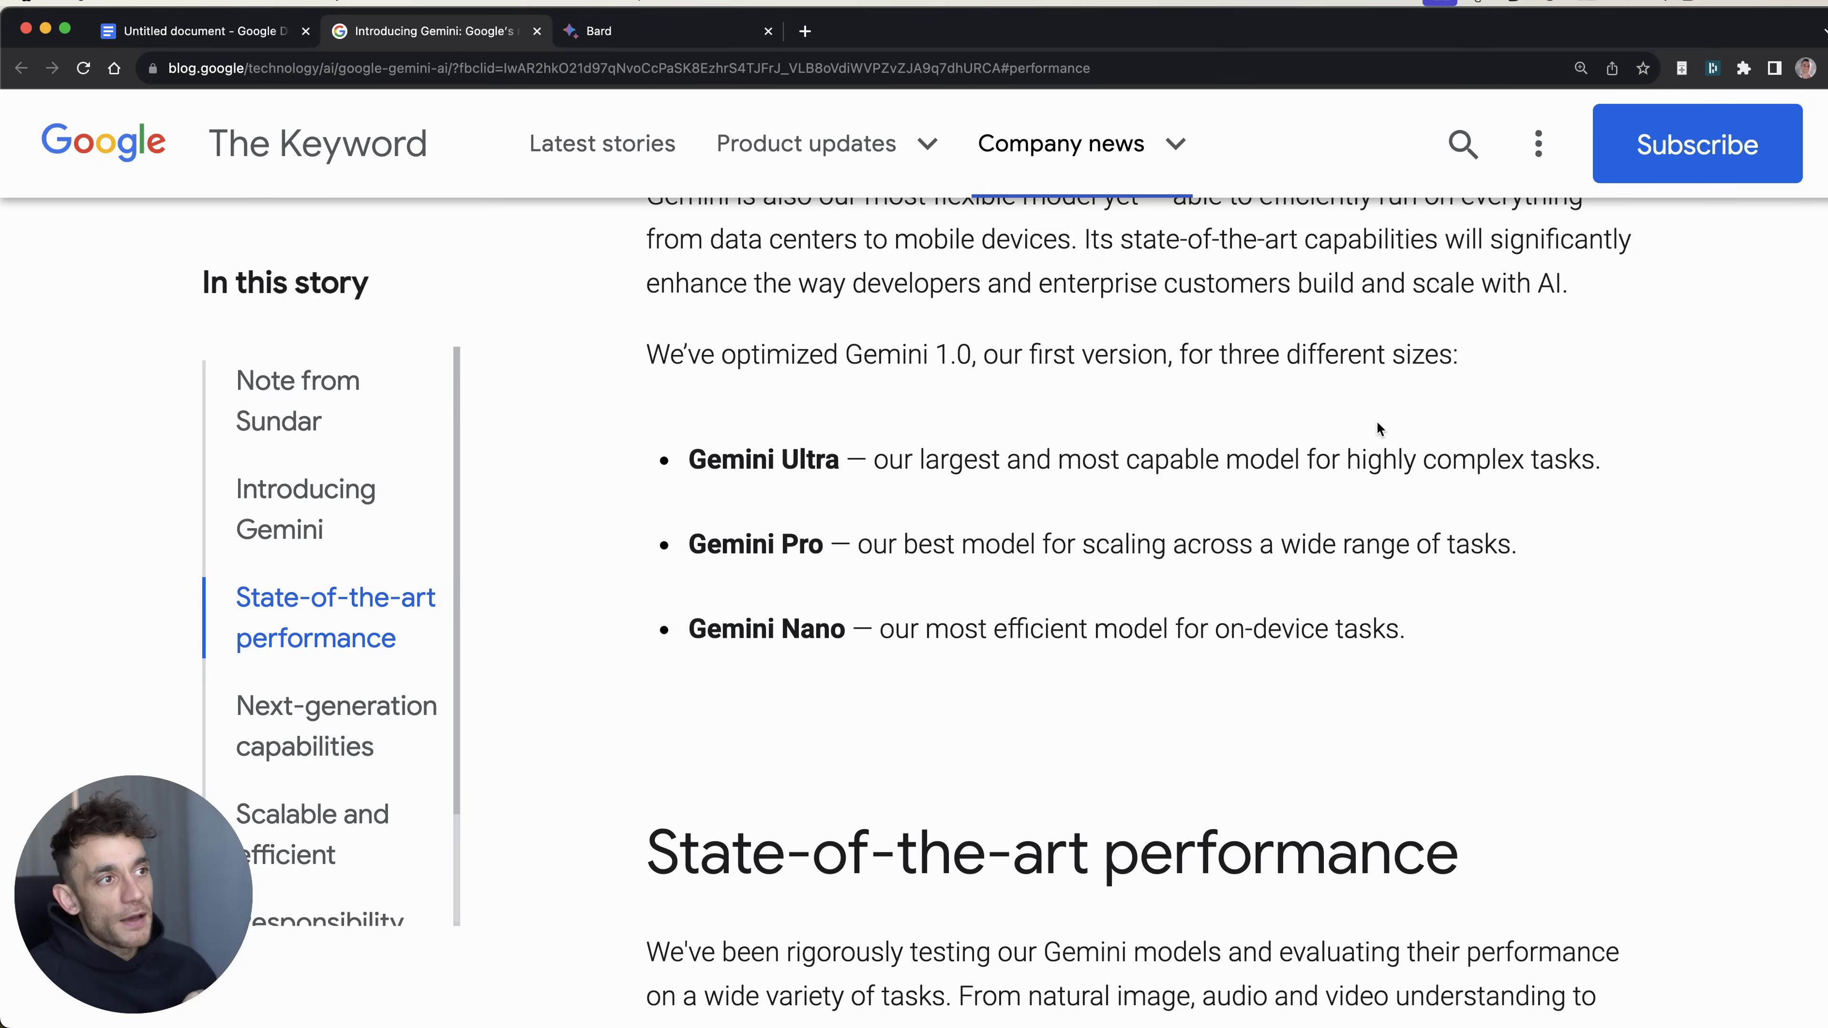
Step: Highlight the Gemini Nano, Gemini Pro and Gemini Ultra bullet lines one by one
triple_click(694, 625)
left_click(670, 629)
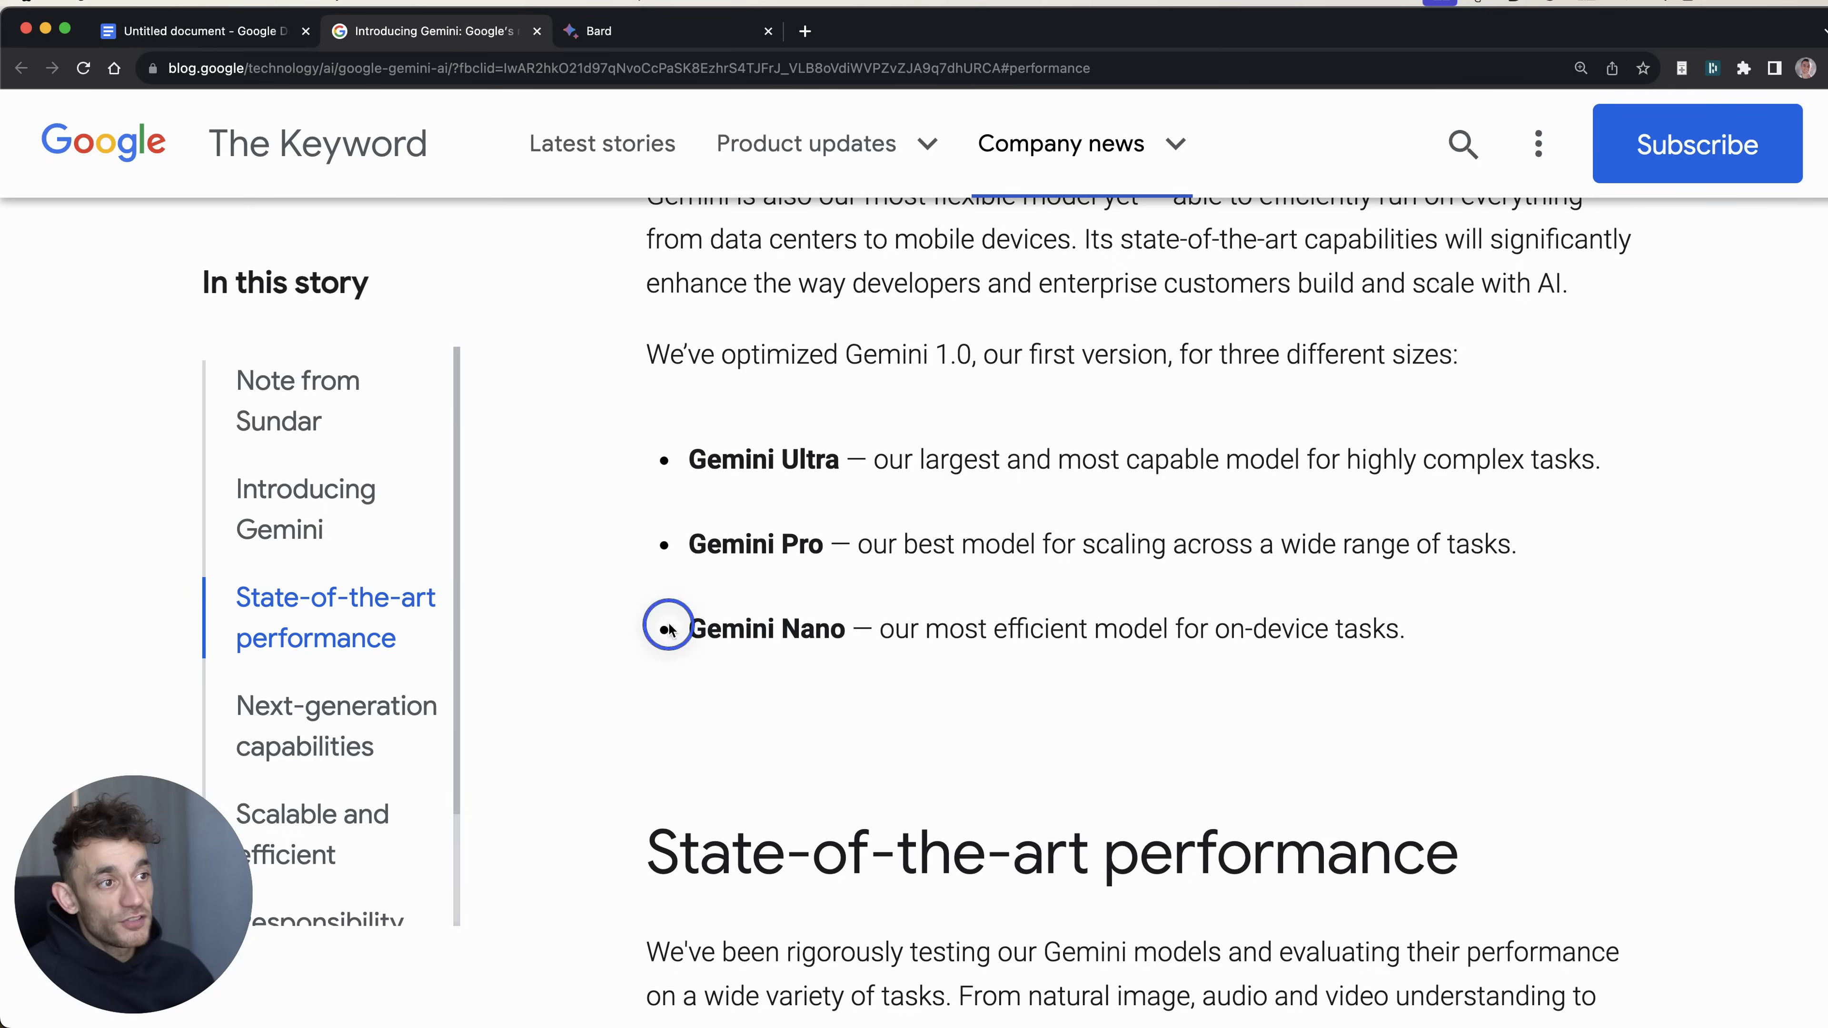
left_click_drag(669, 629, 1497, 629)
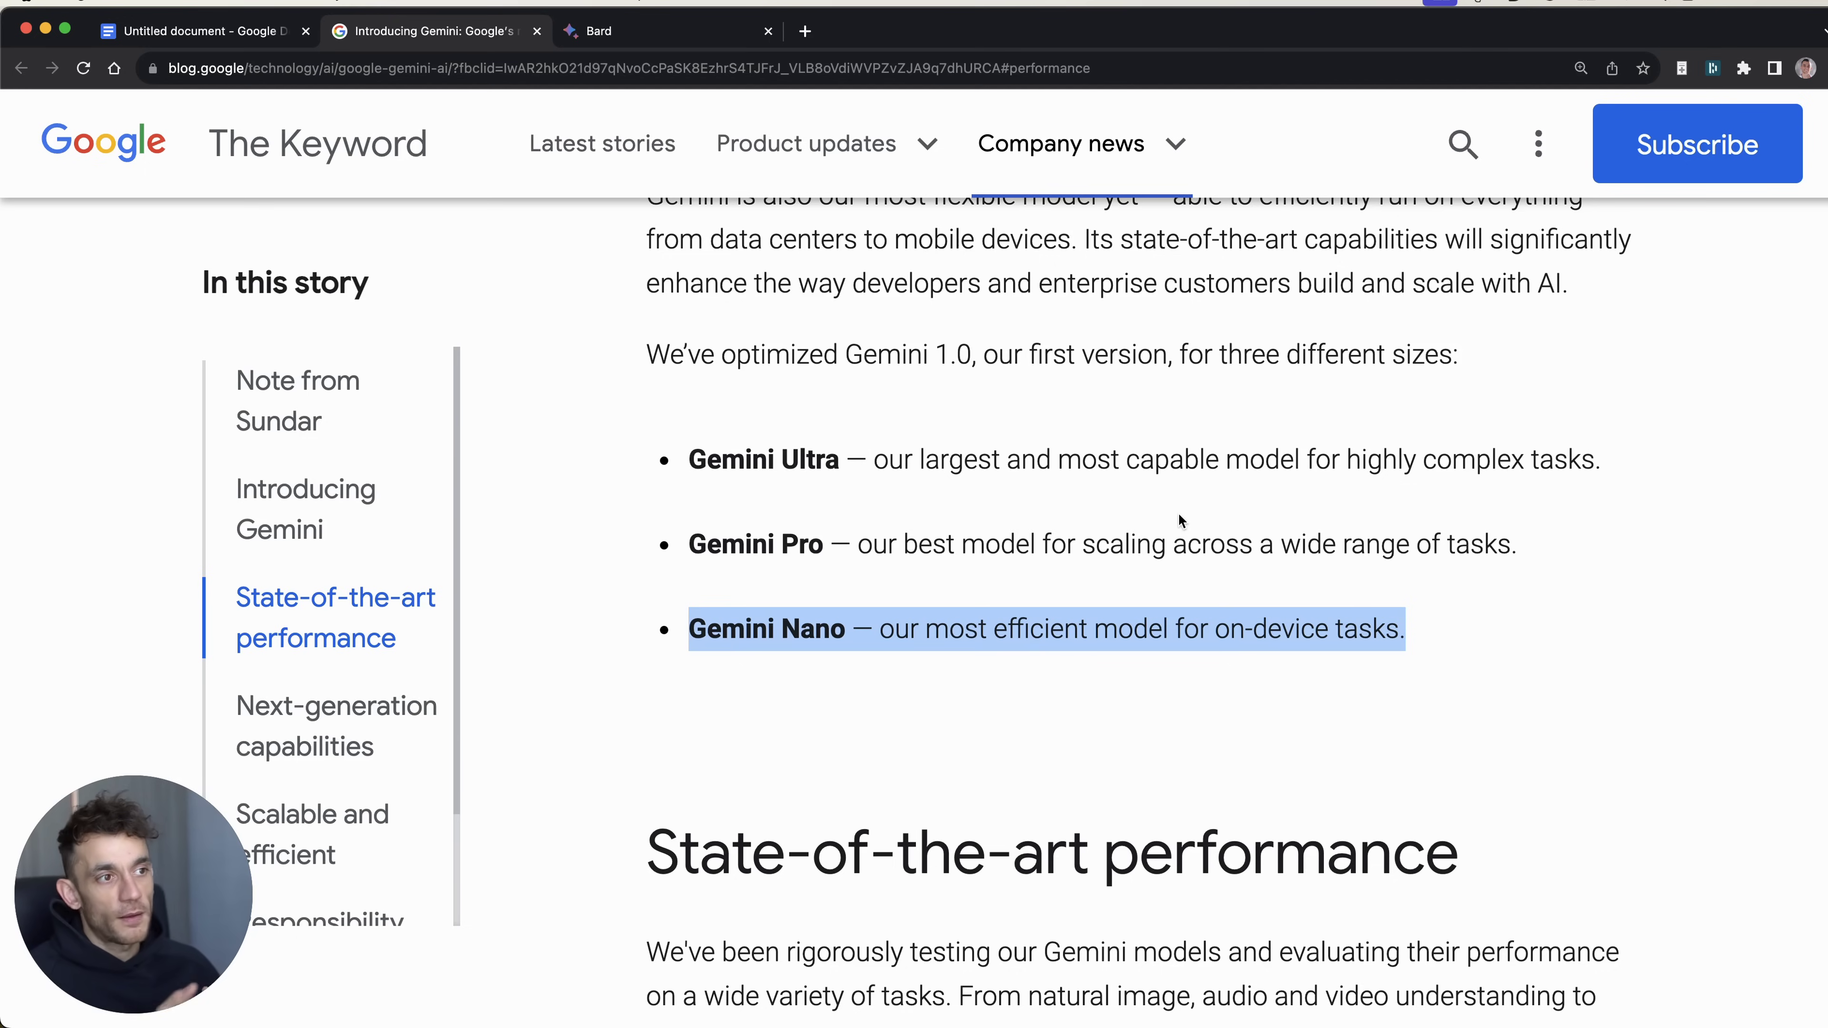
left_click_drag(1534, 534, 661, 538)
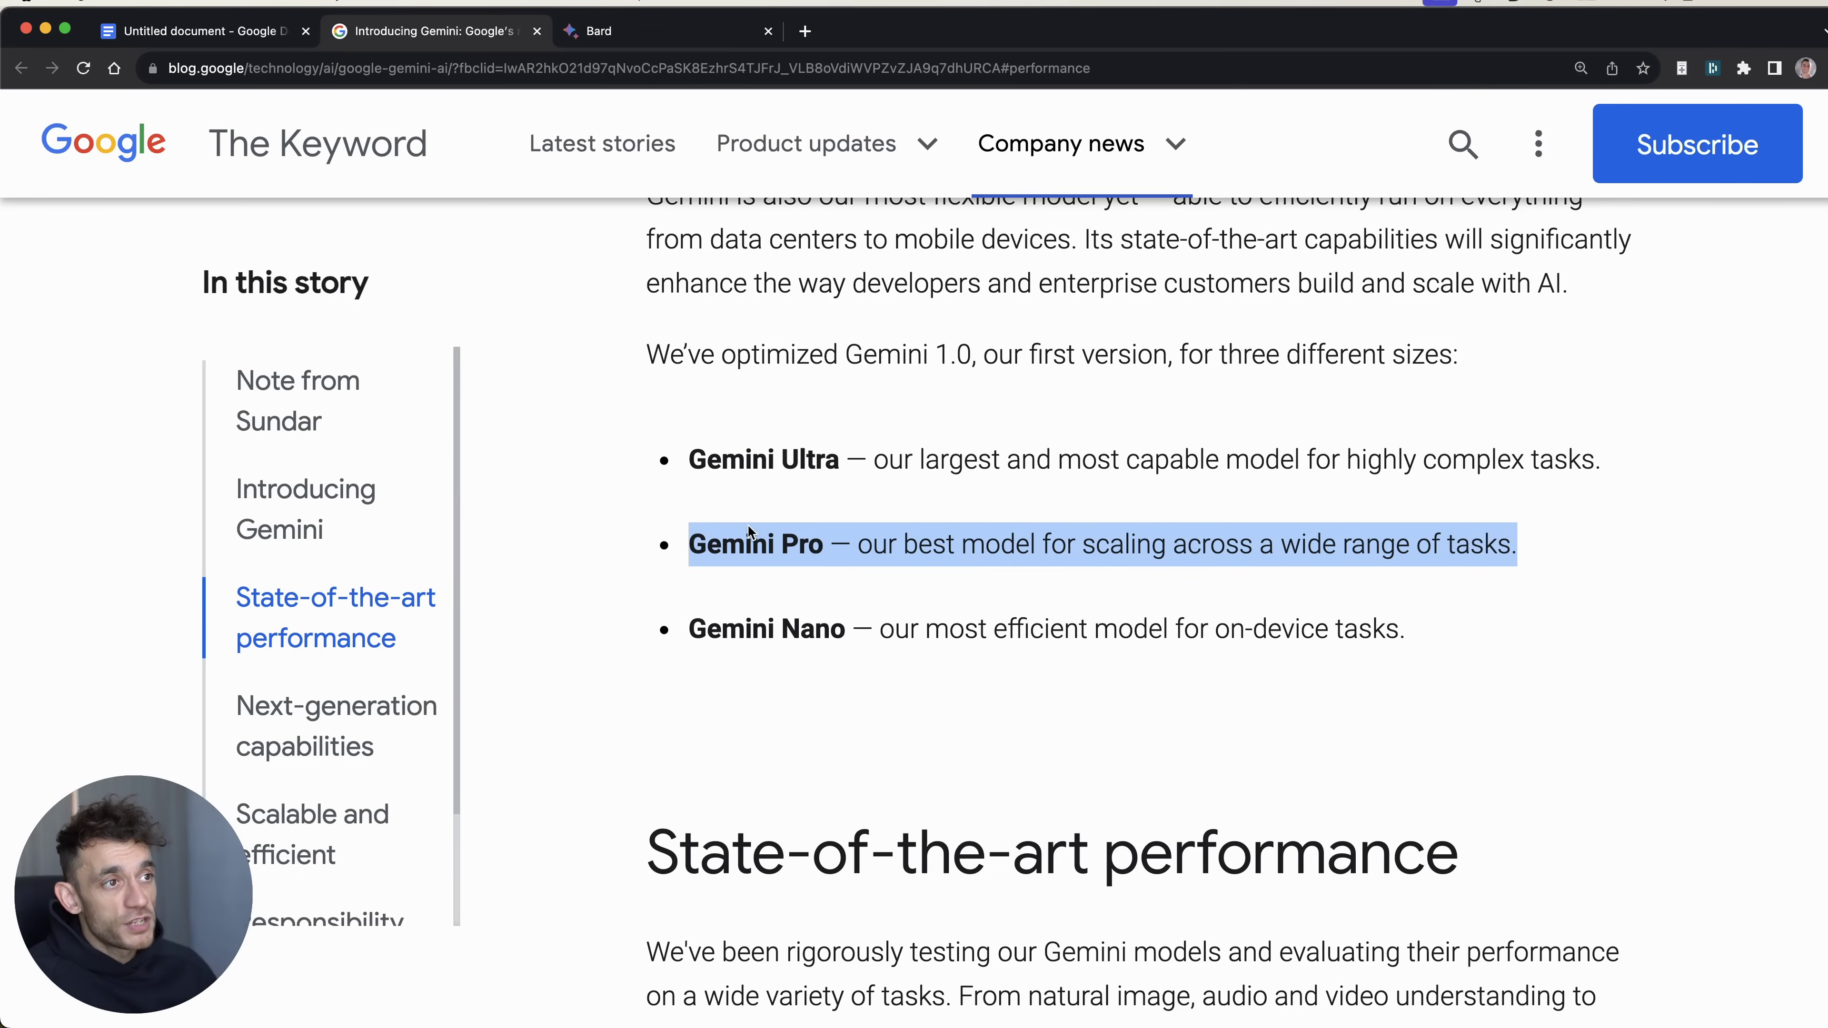
left_click_drag(707, 460, 1587, 450)
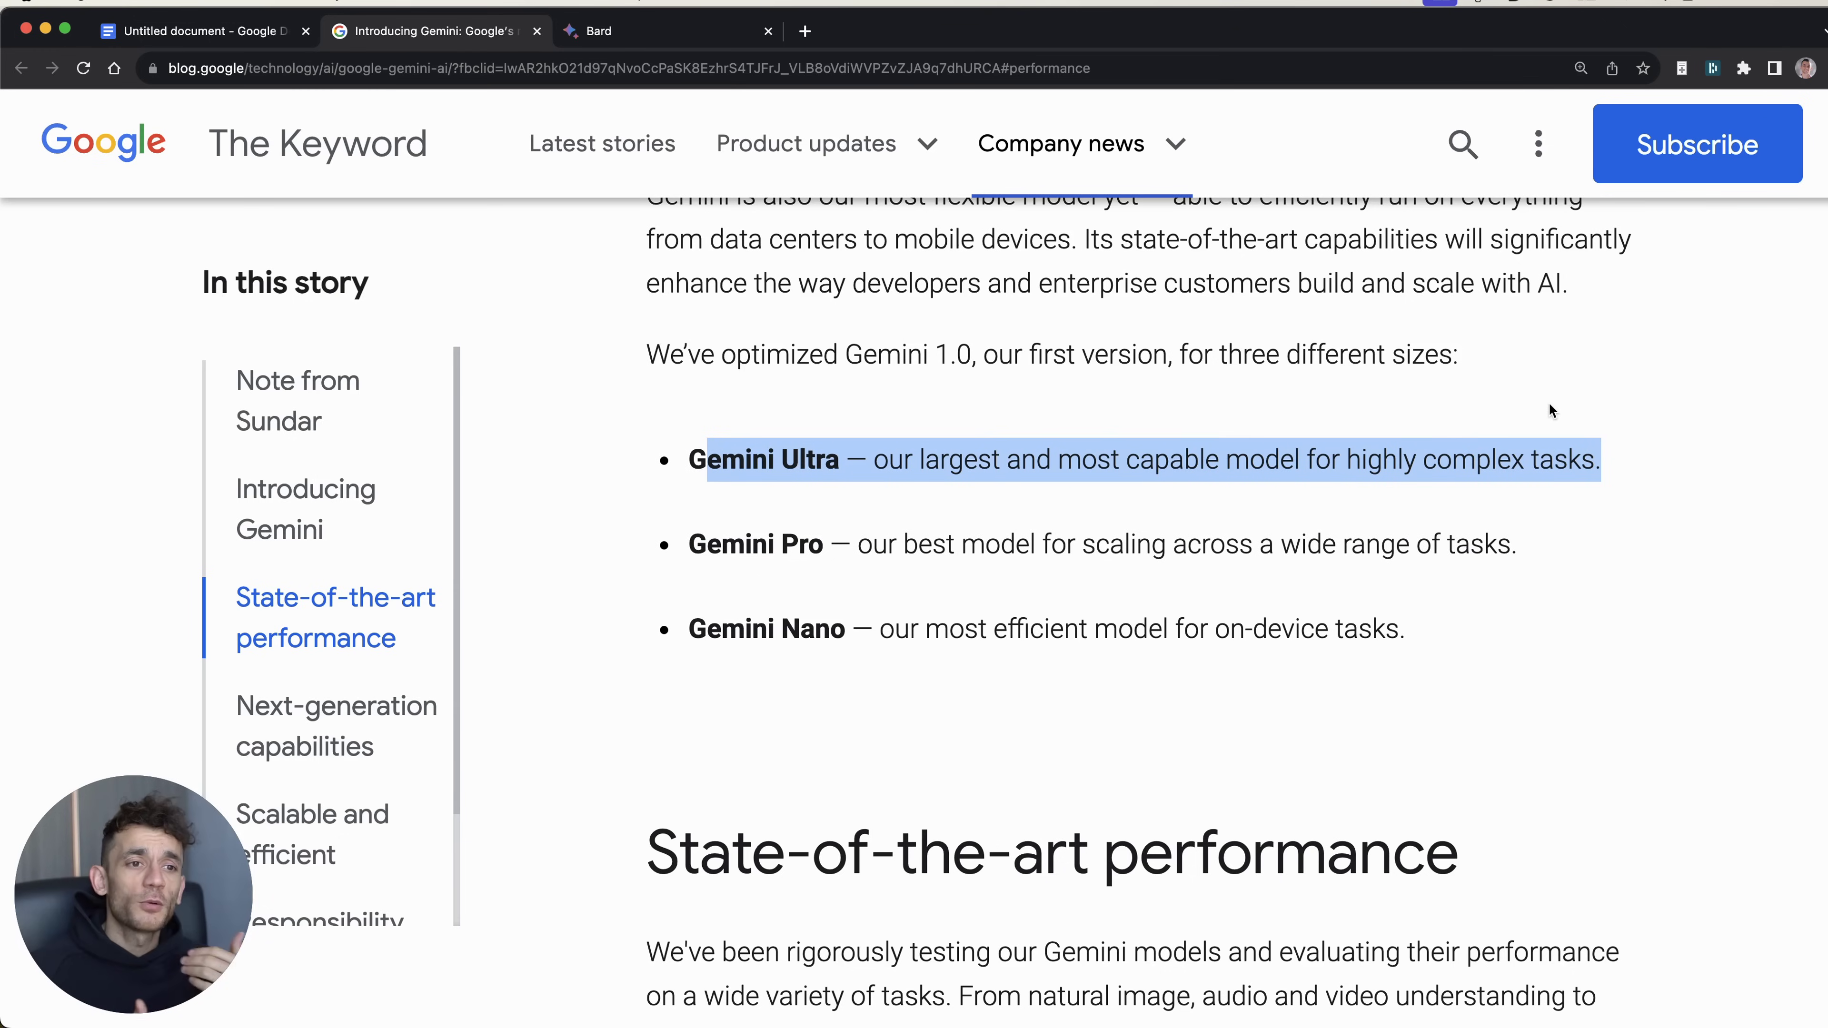
Step: Highlight the Gemini Pro bullet line, then just the words 'Gemini Pro'
scroll(1548, 403, "down", 3)
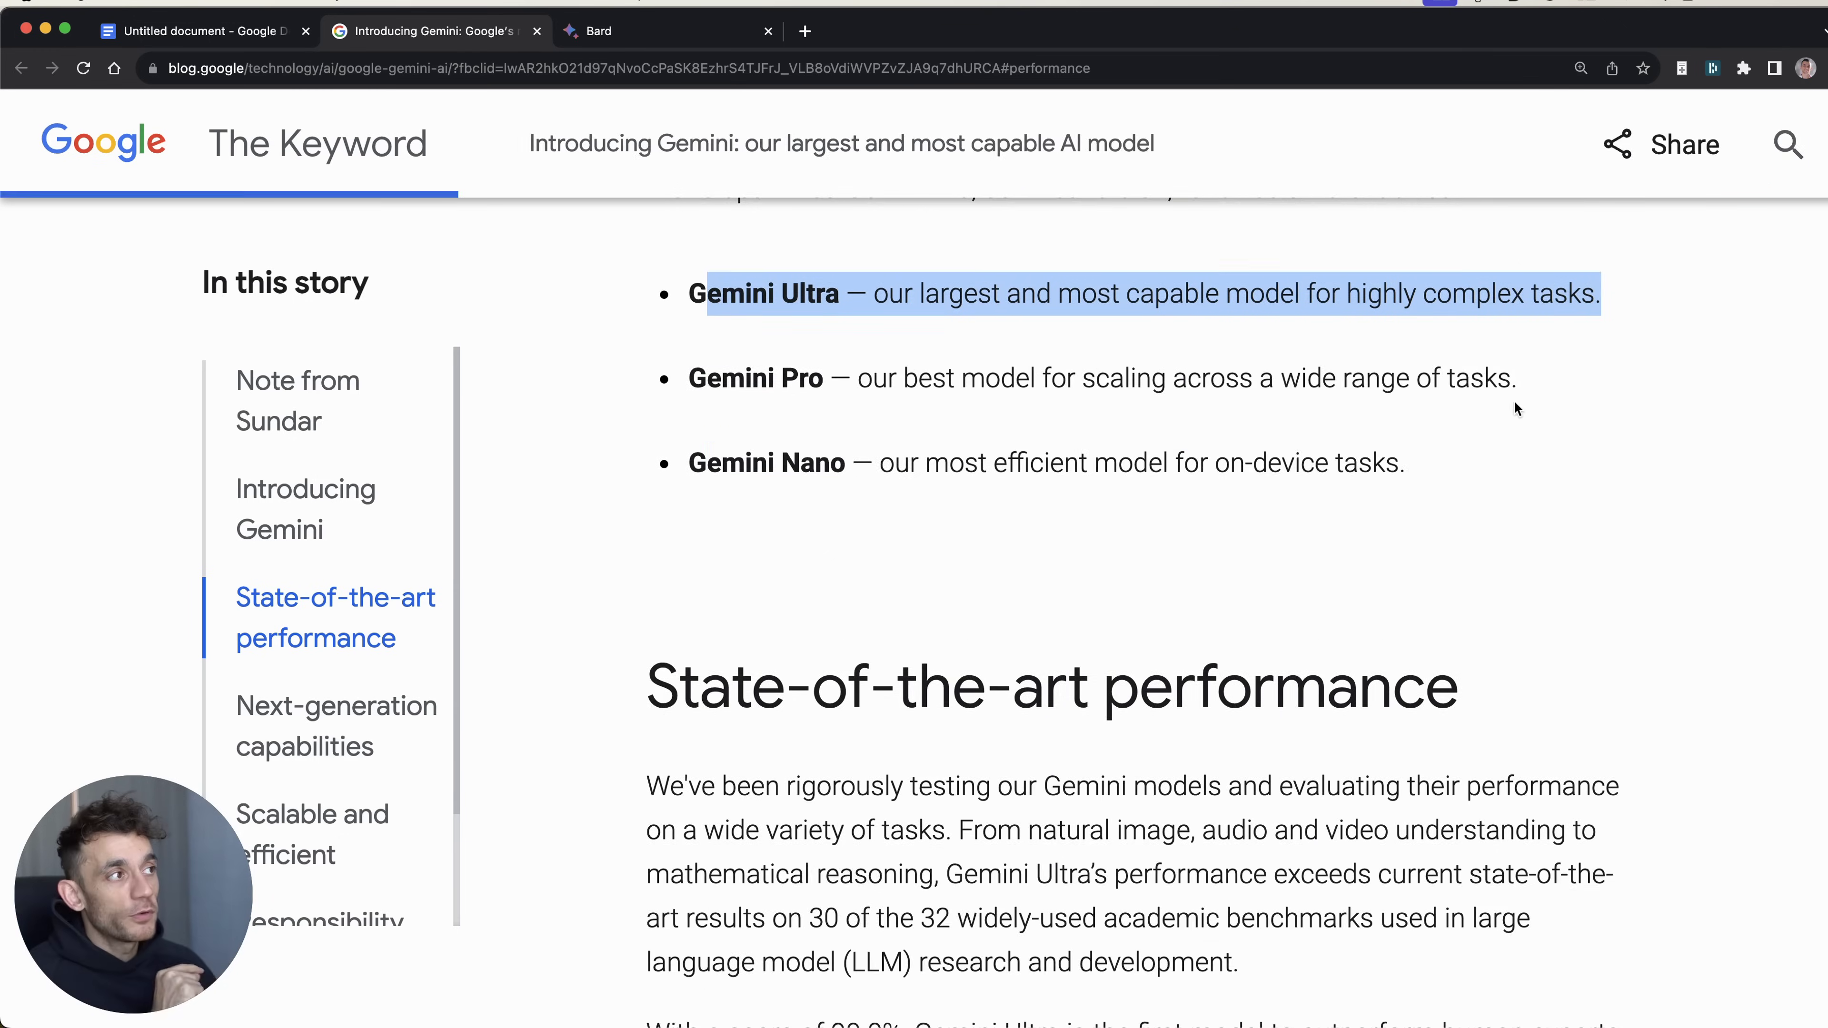
scroll(1513, 404, "up", 1)
scroll(1510, 497, "down", 1)
scroll(1432, 432, "down", 10)
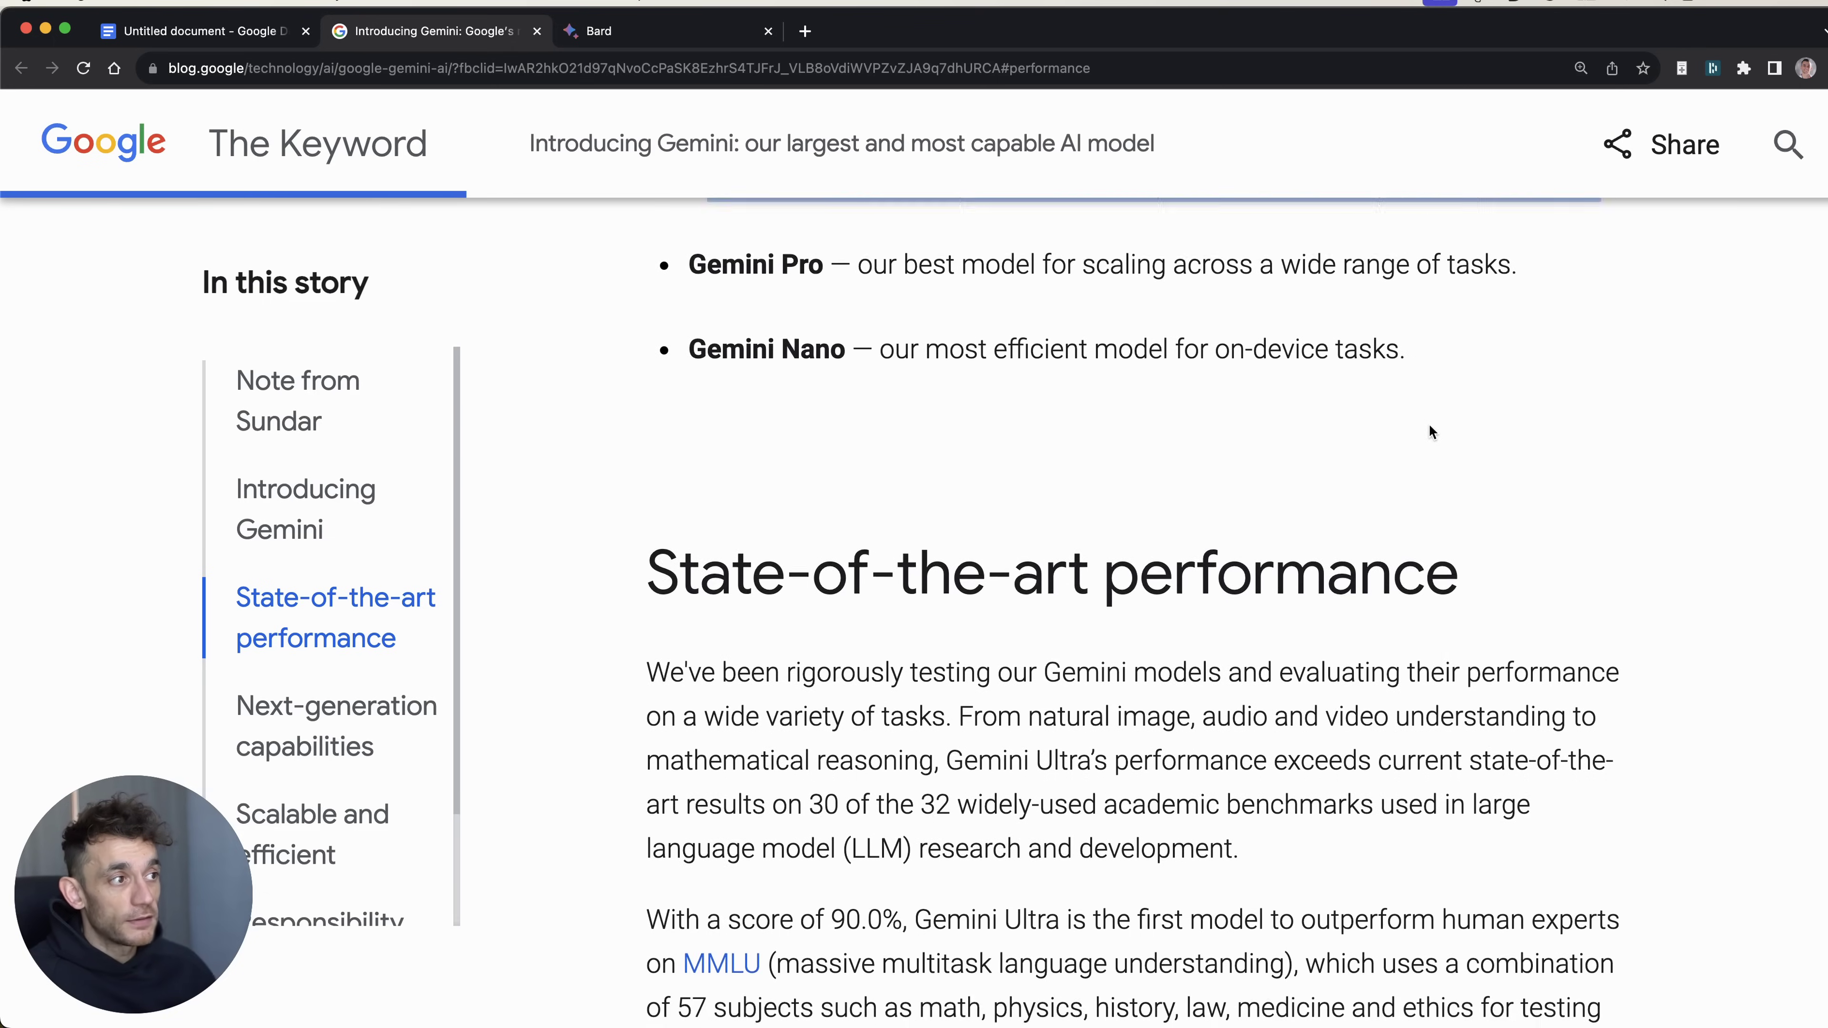
scroll(1367, 576, "up", 6)
scroll(1350, 613, "down", 8)
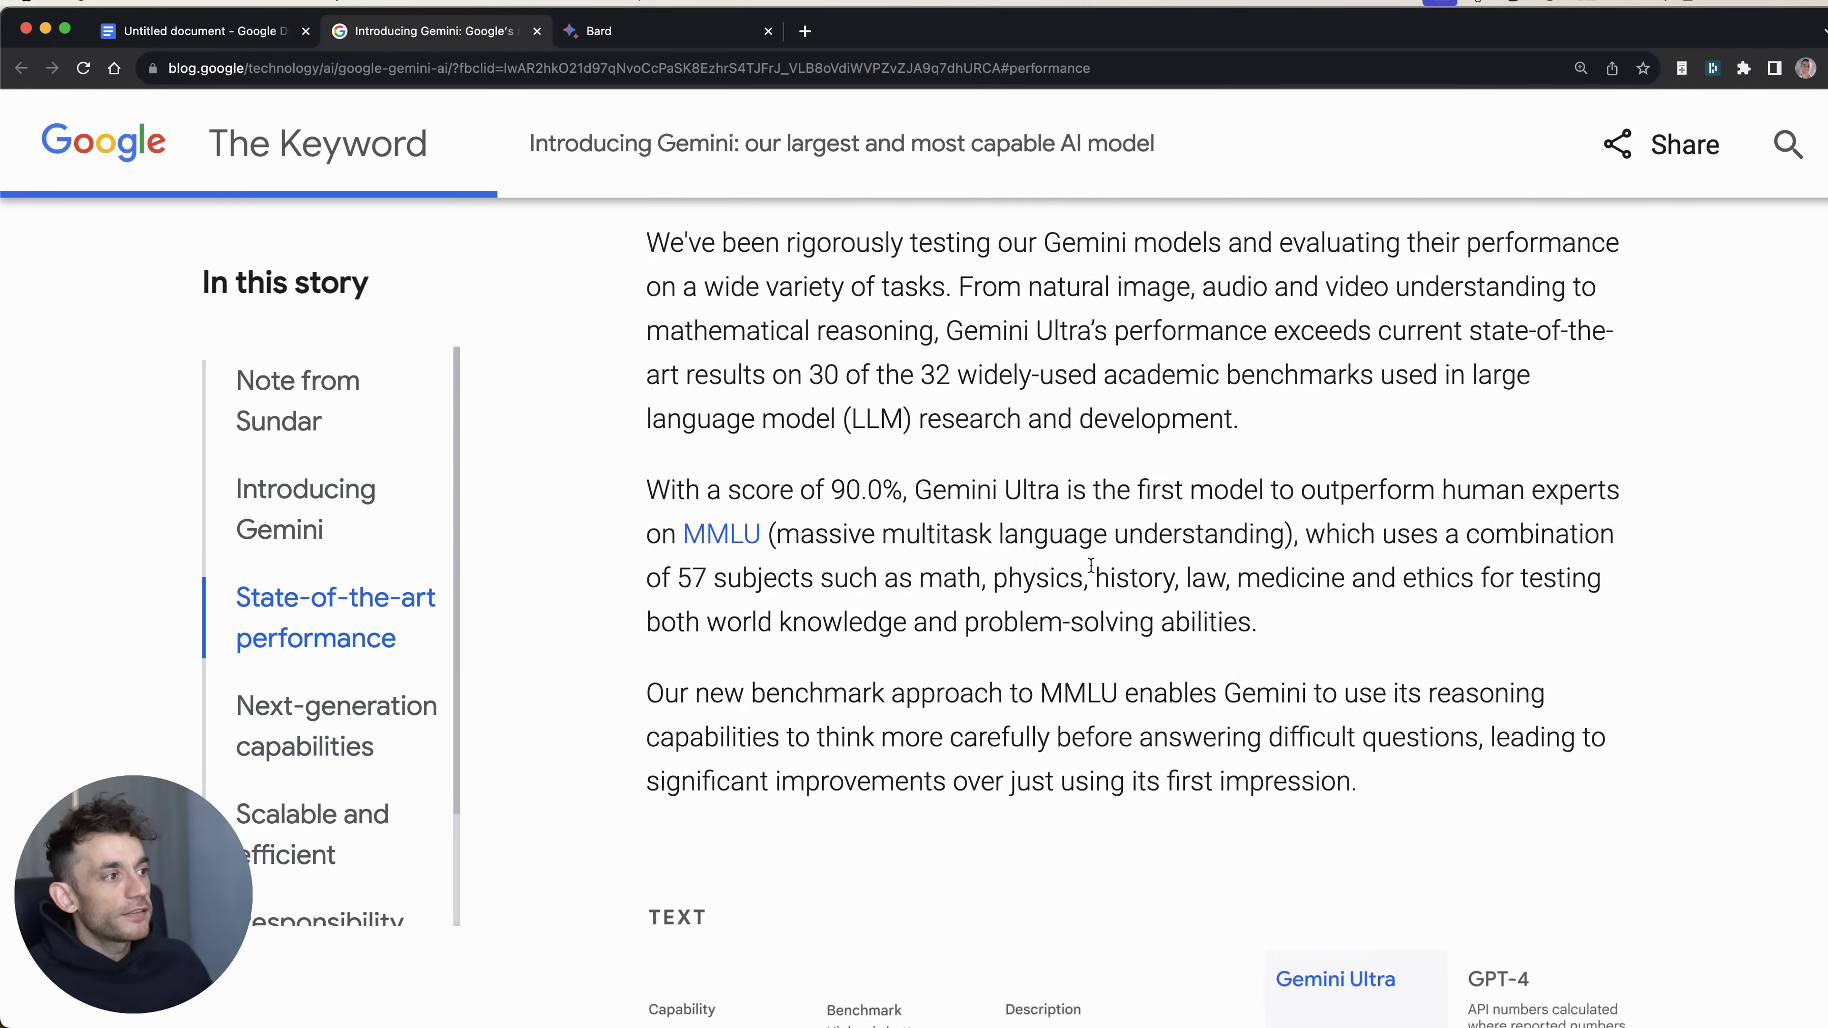
scroll(1207, 384, "down", 1)
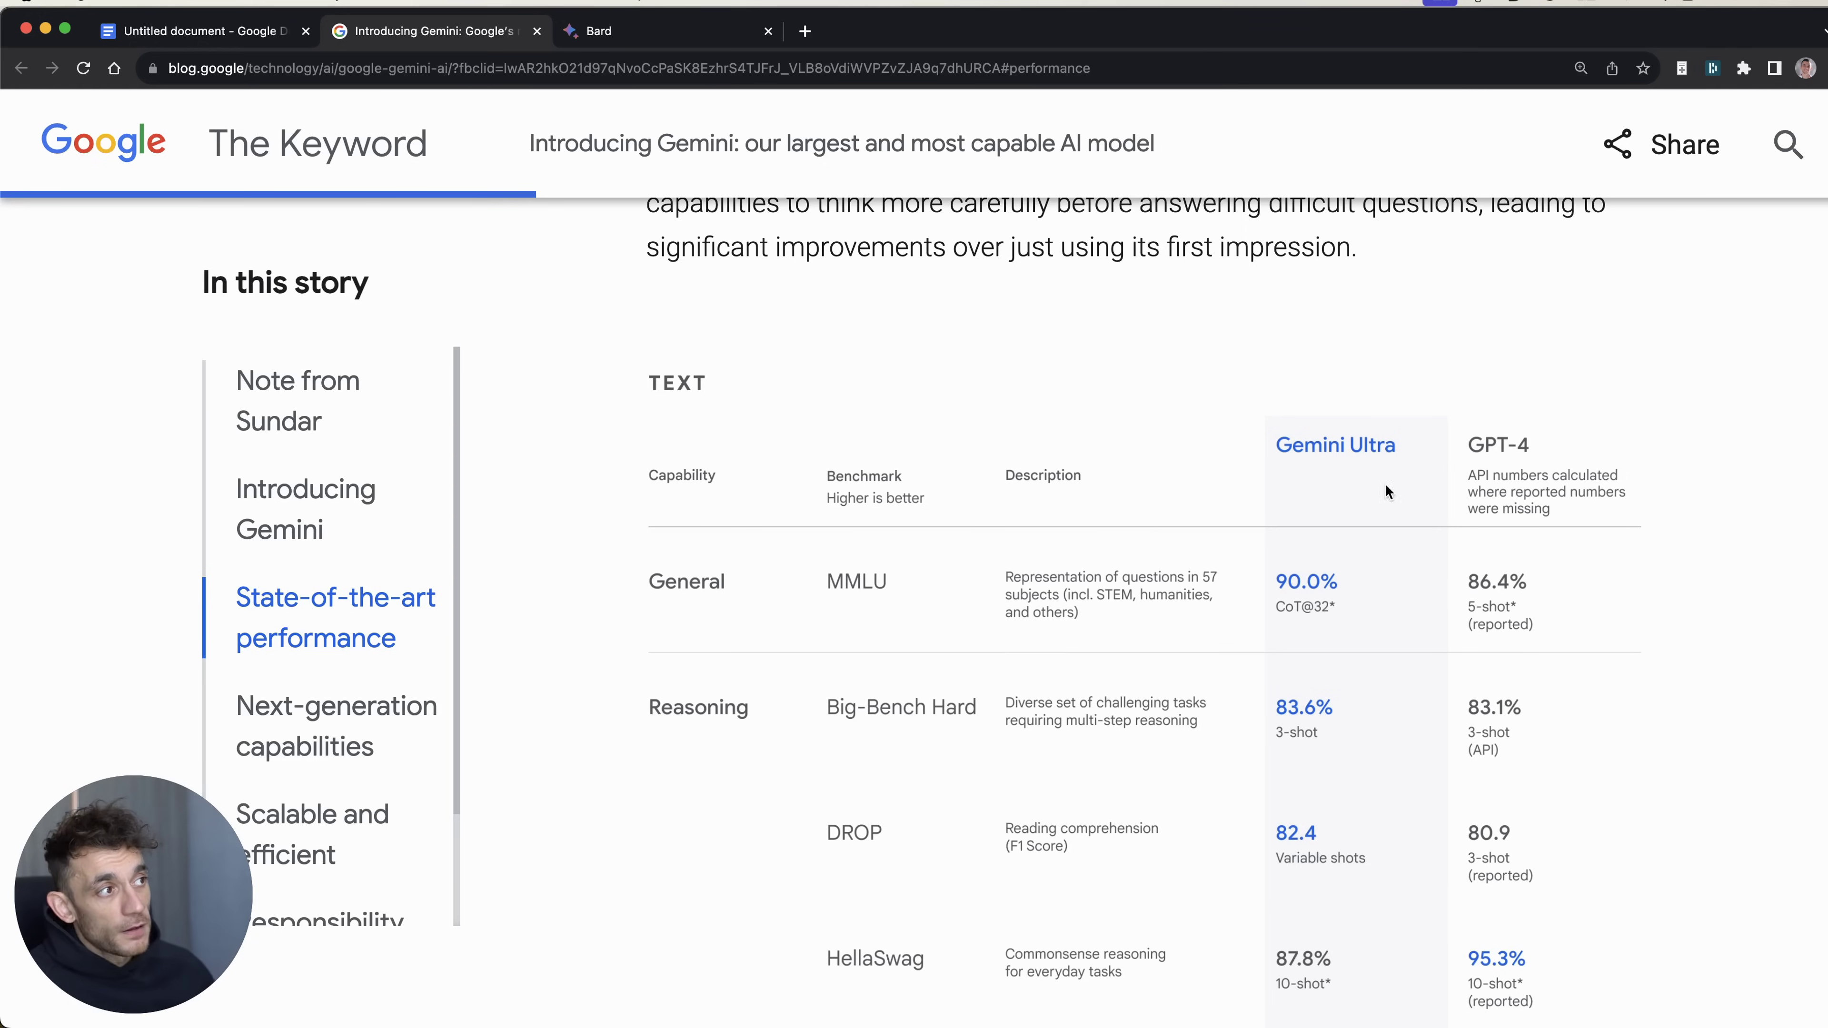
scroll(1334, 453, "down", 3)
scroll(1008, 612, "up", 15)
left_click(678, 744)
triple_click(678, 744)
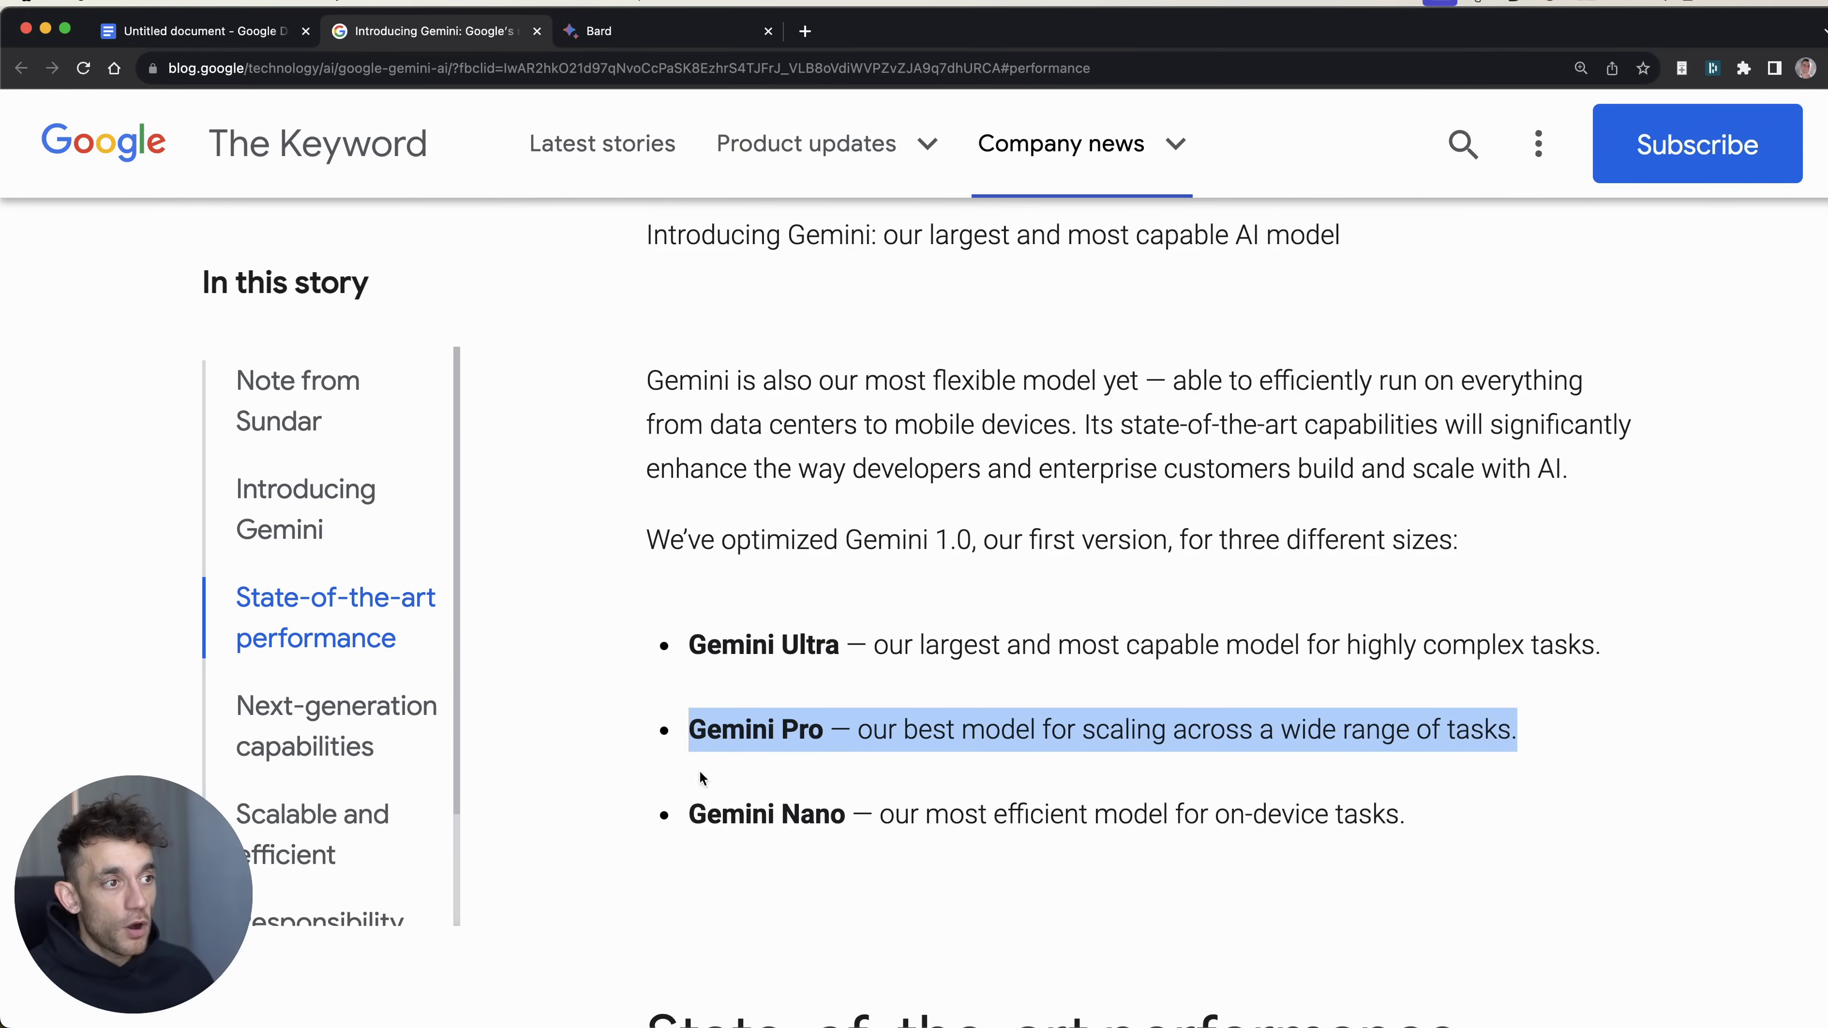
left_click_drag(690, 729, 829, 735)
Step: Scroll past the text and multimodal benchmark tables to the Bard and Pixel availability section
scroll(1436, 224, "down", 10)
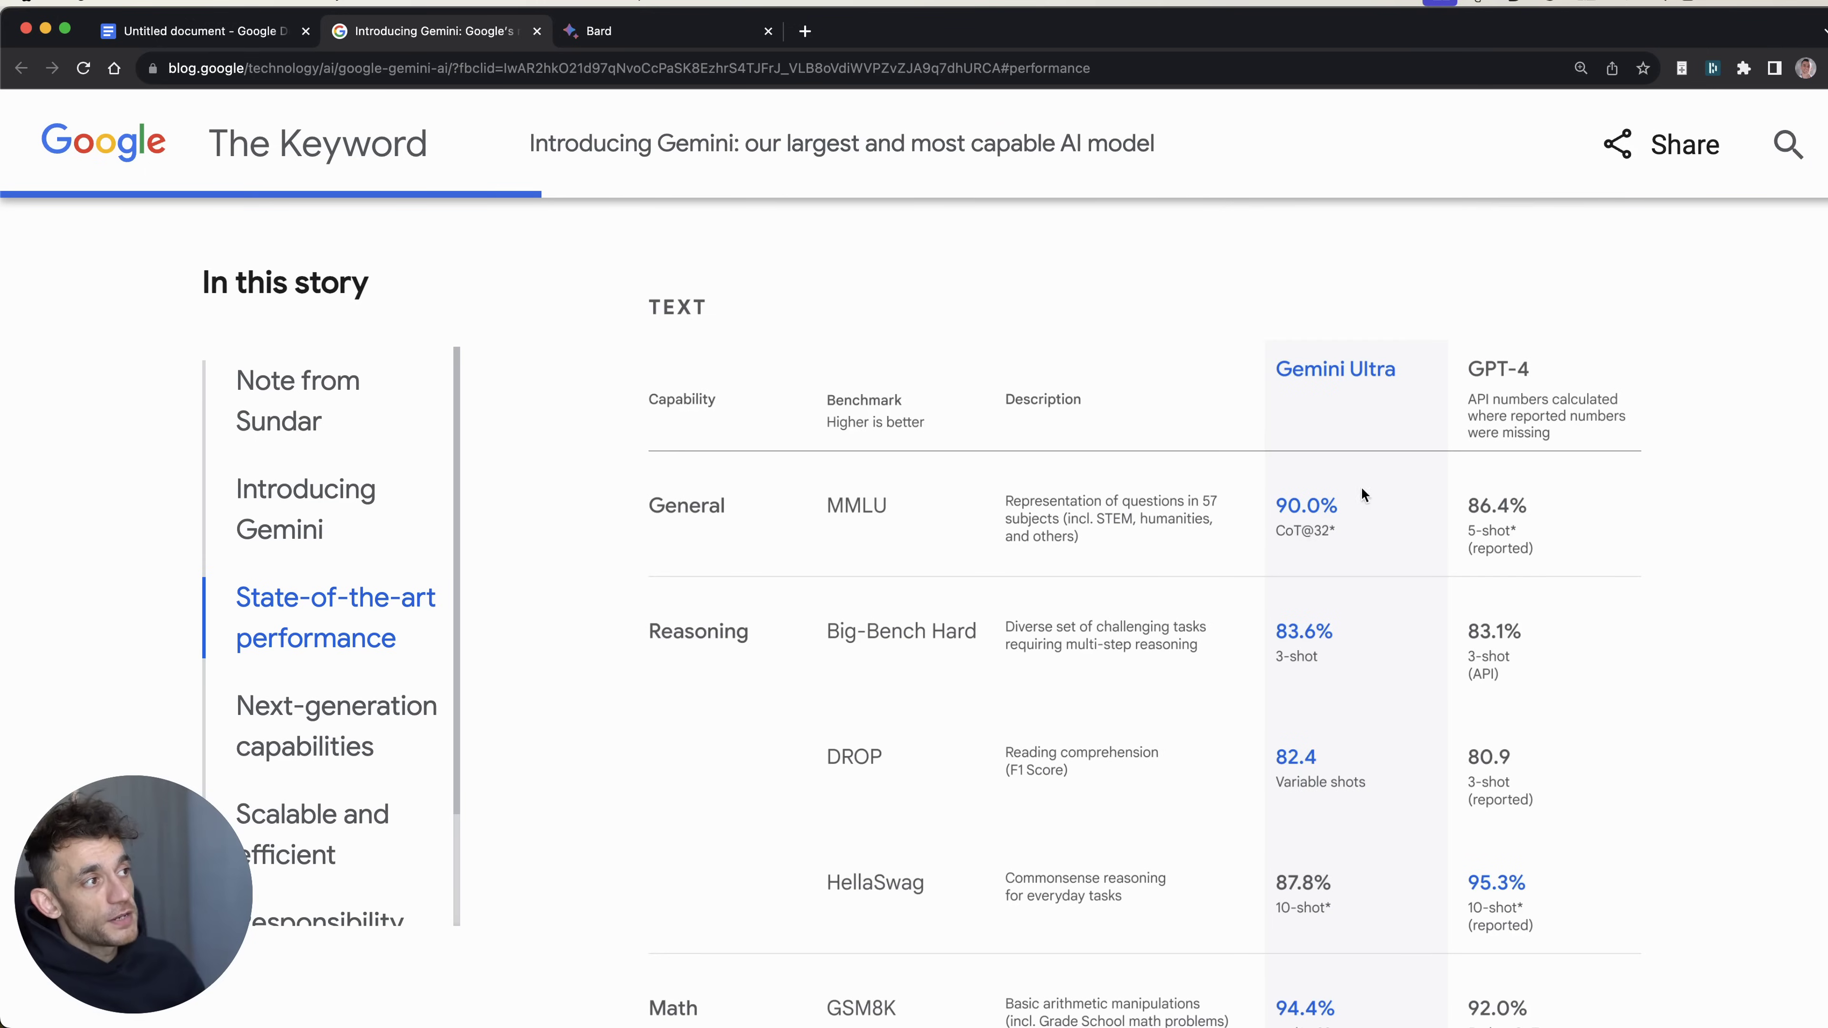
scroll(1397, 565, "down", 1)
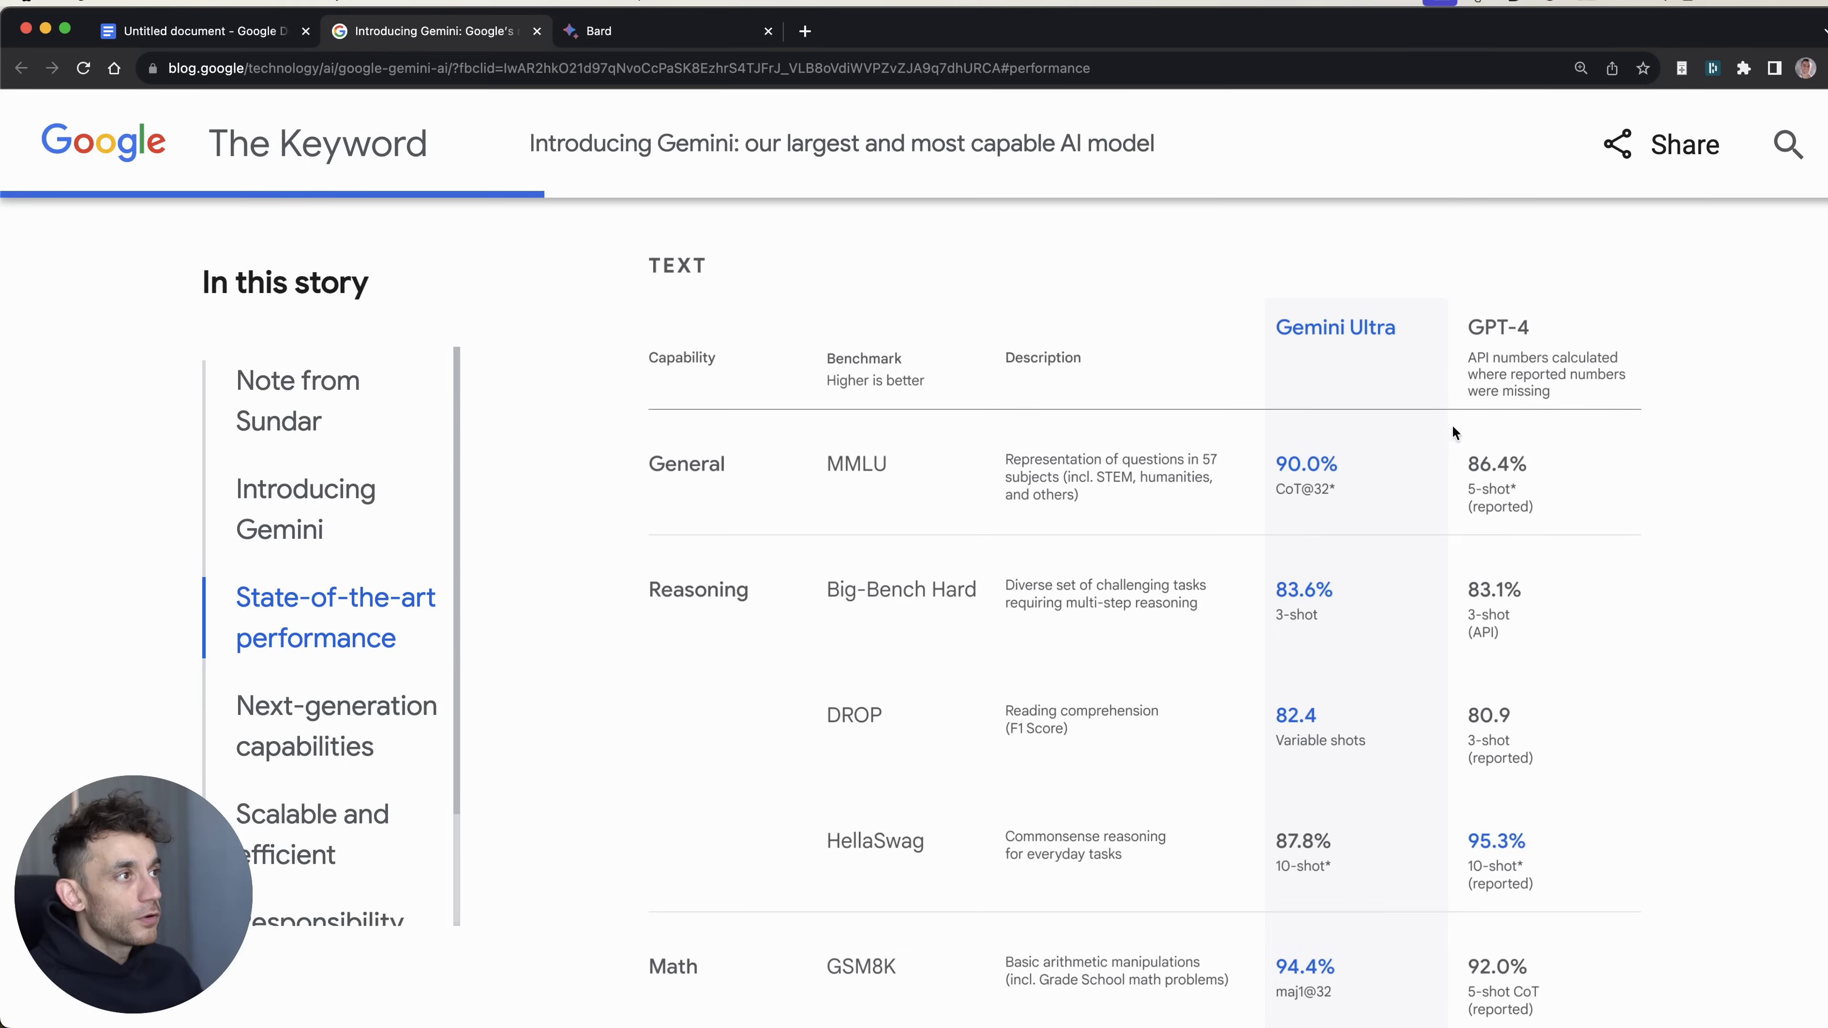
scroll(1452, 432, "down", 5)
scroll(1367, 454, "up", 1)
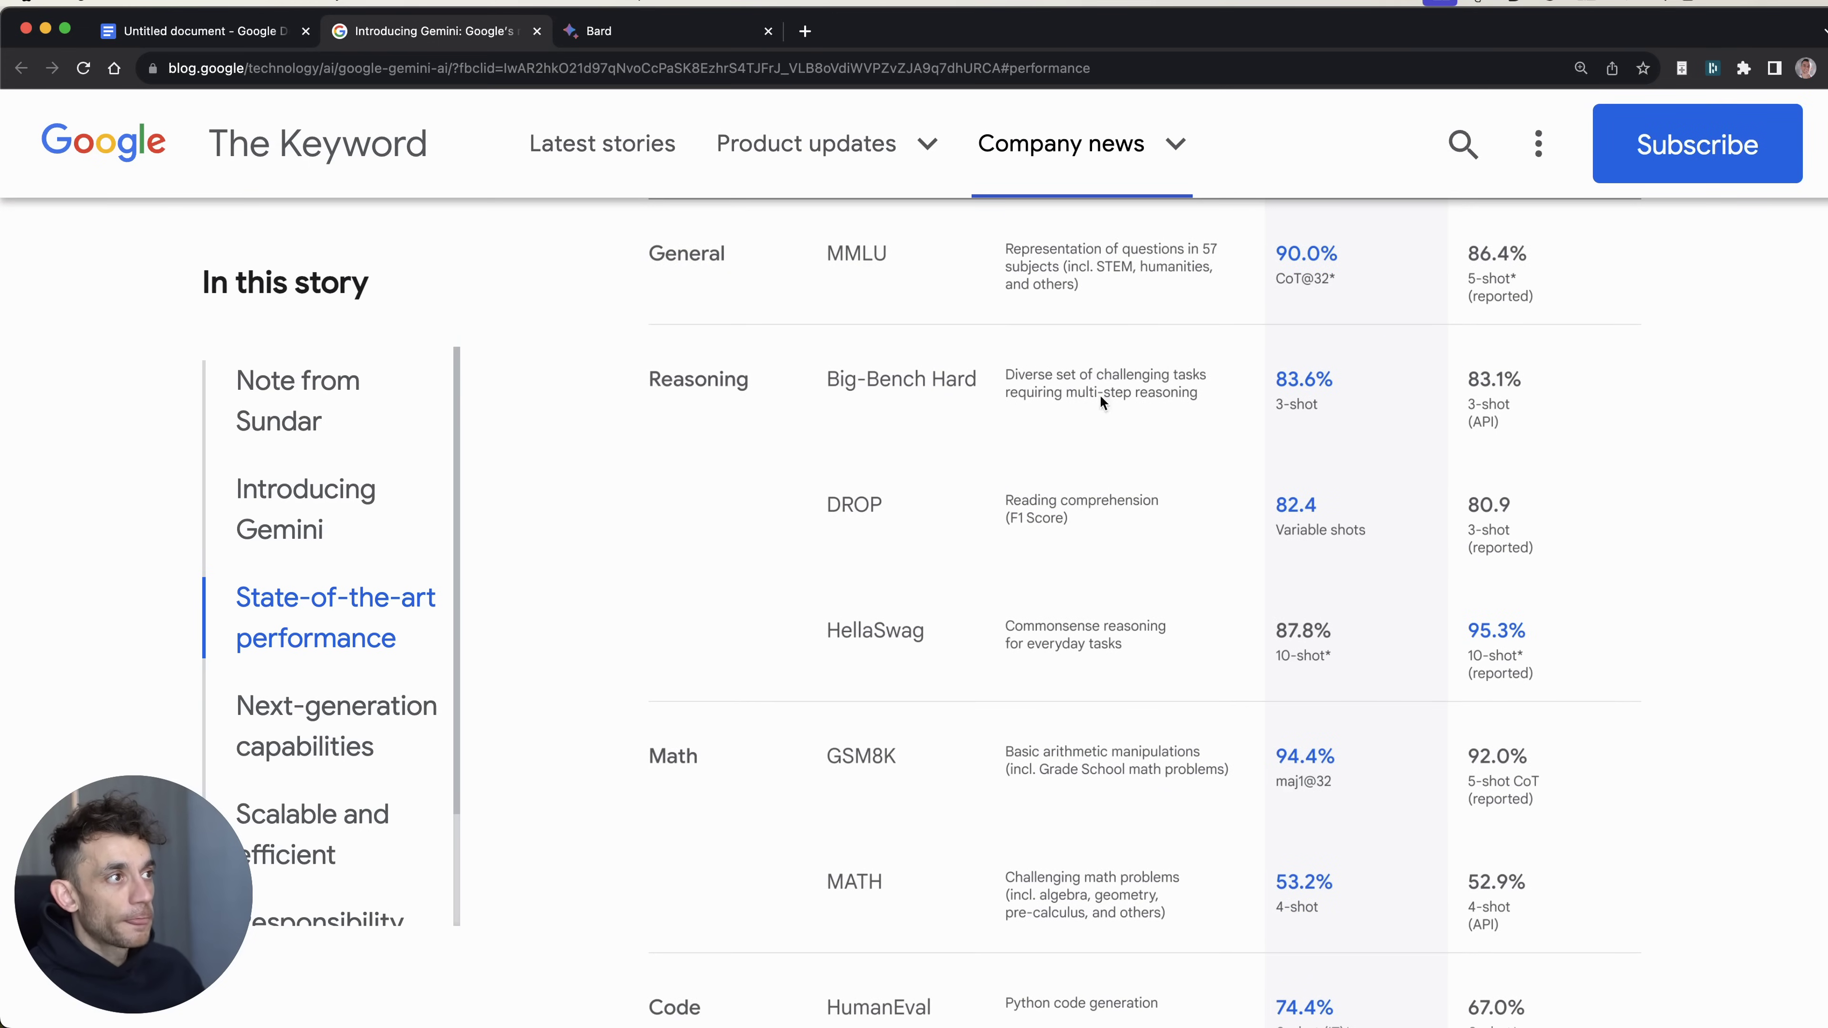
scroll(1094, 349, "down", 10)
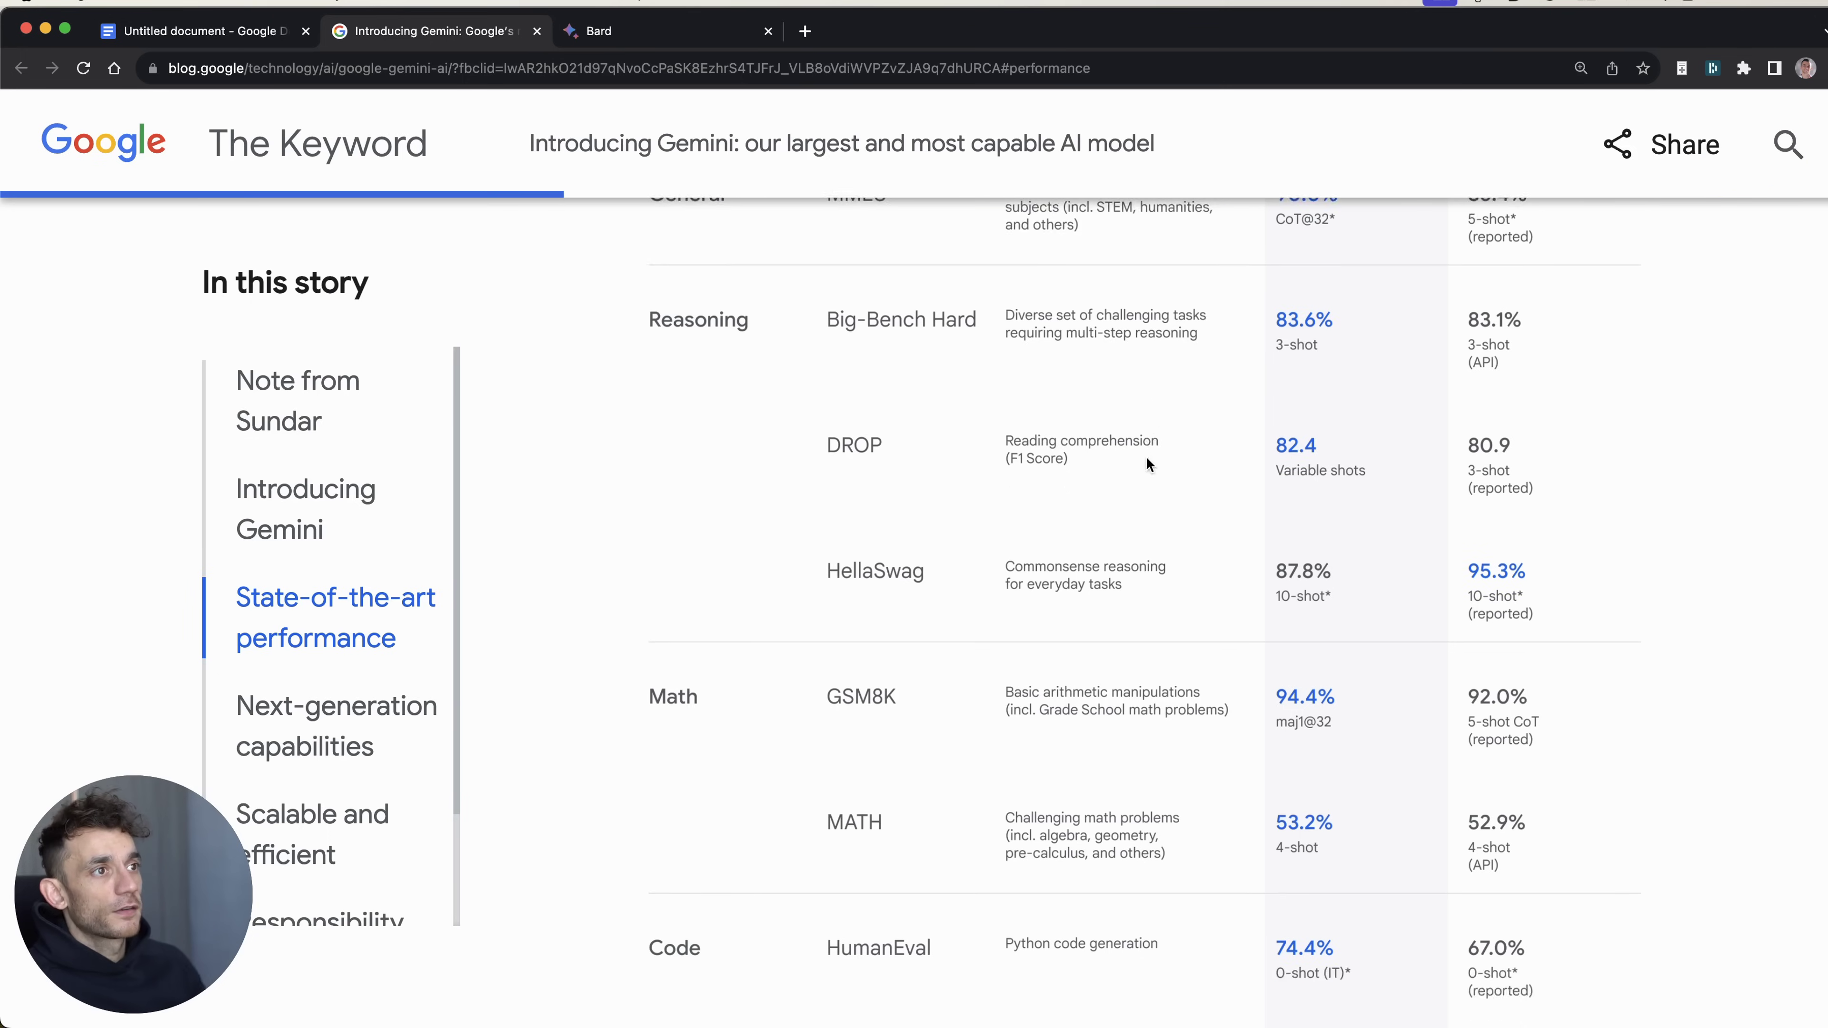
scroll(1027, 364, "up", 2)
scroll(1095, 432, "down", 20)
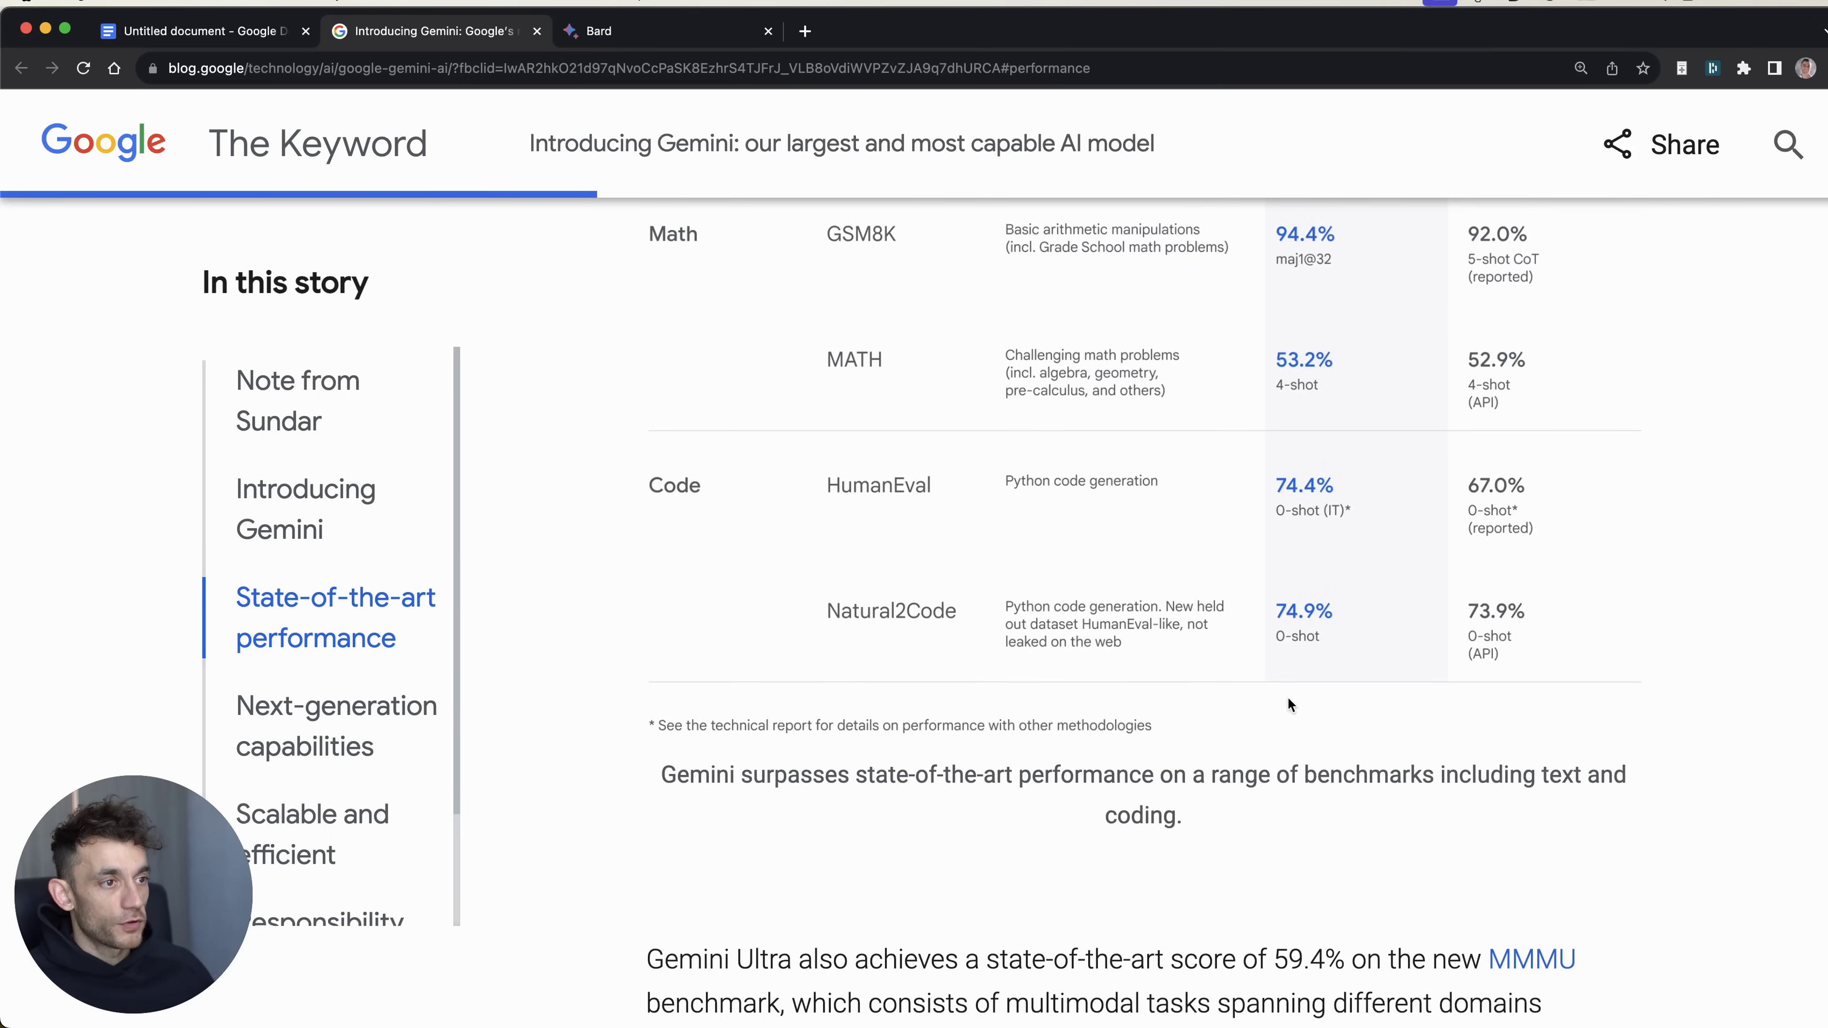
scroll(804, 494, "up", 6)
scroll(620, 529, "down", 15)
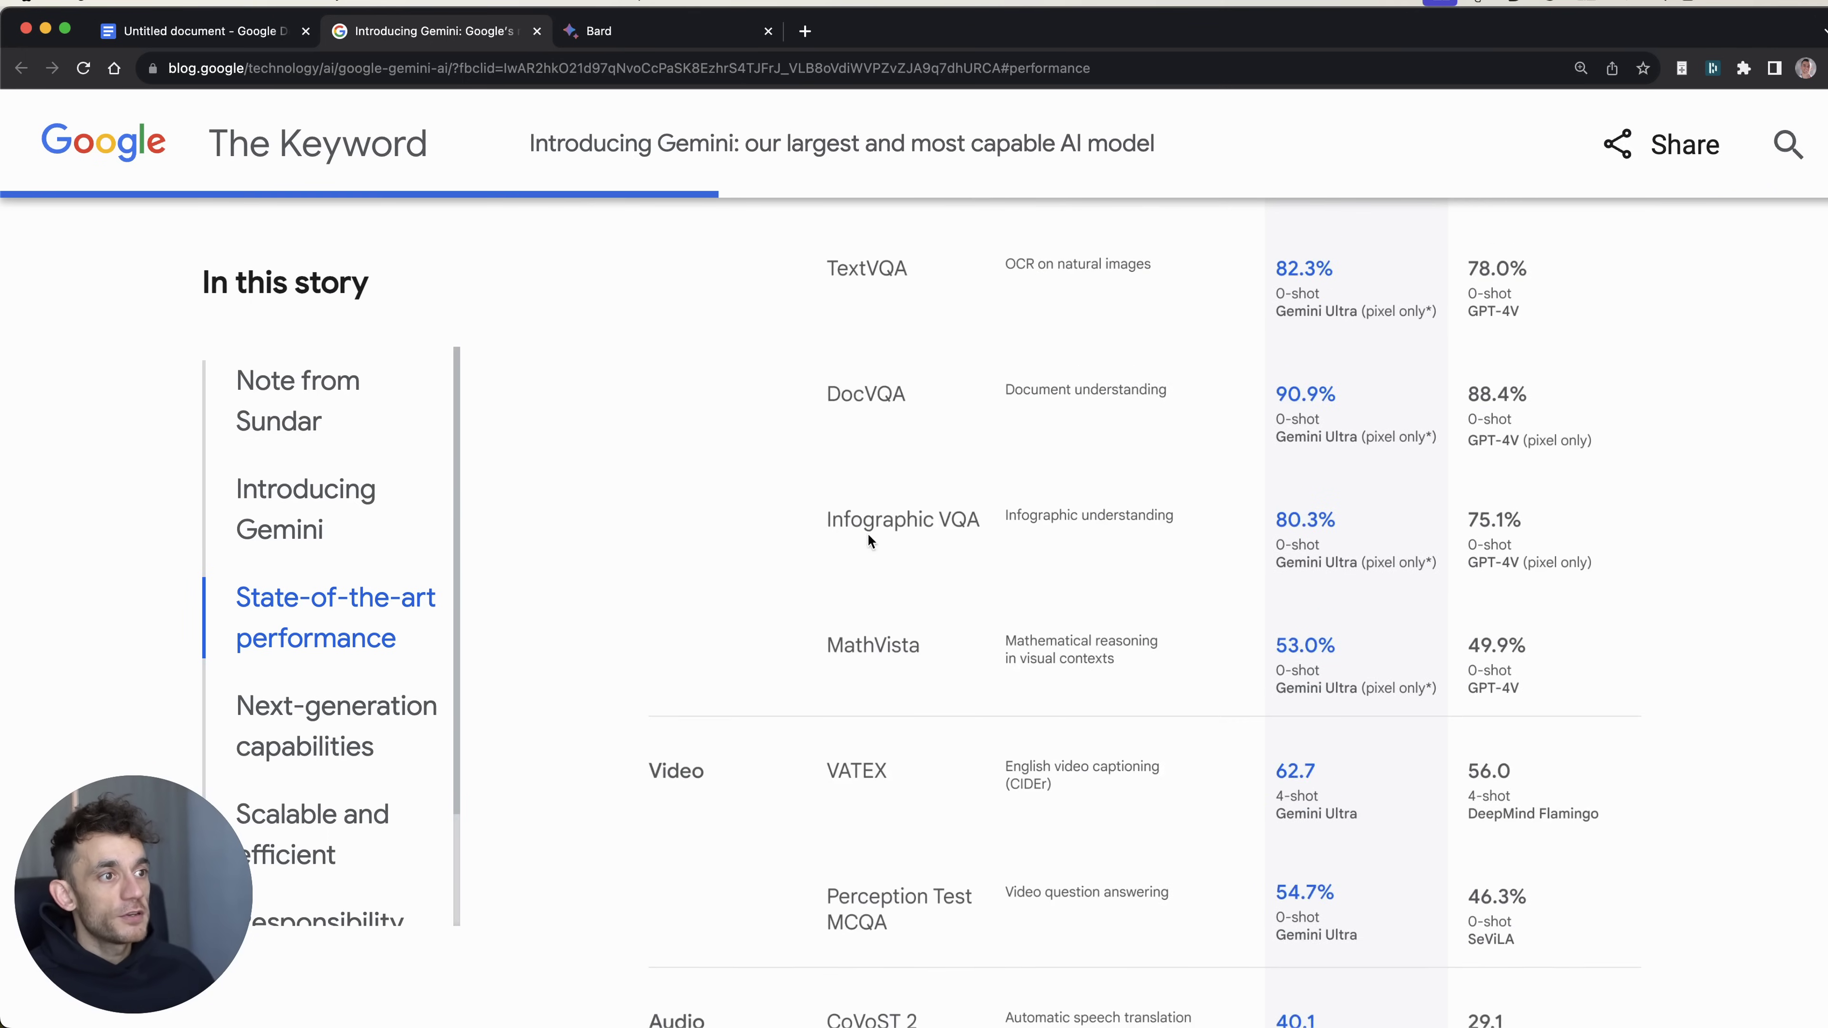
scroll(767, 666, "down", 15)
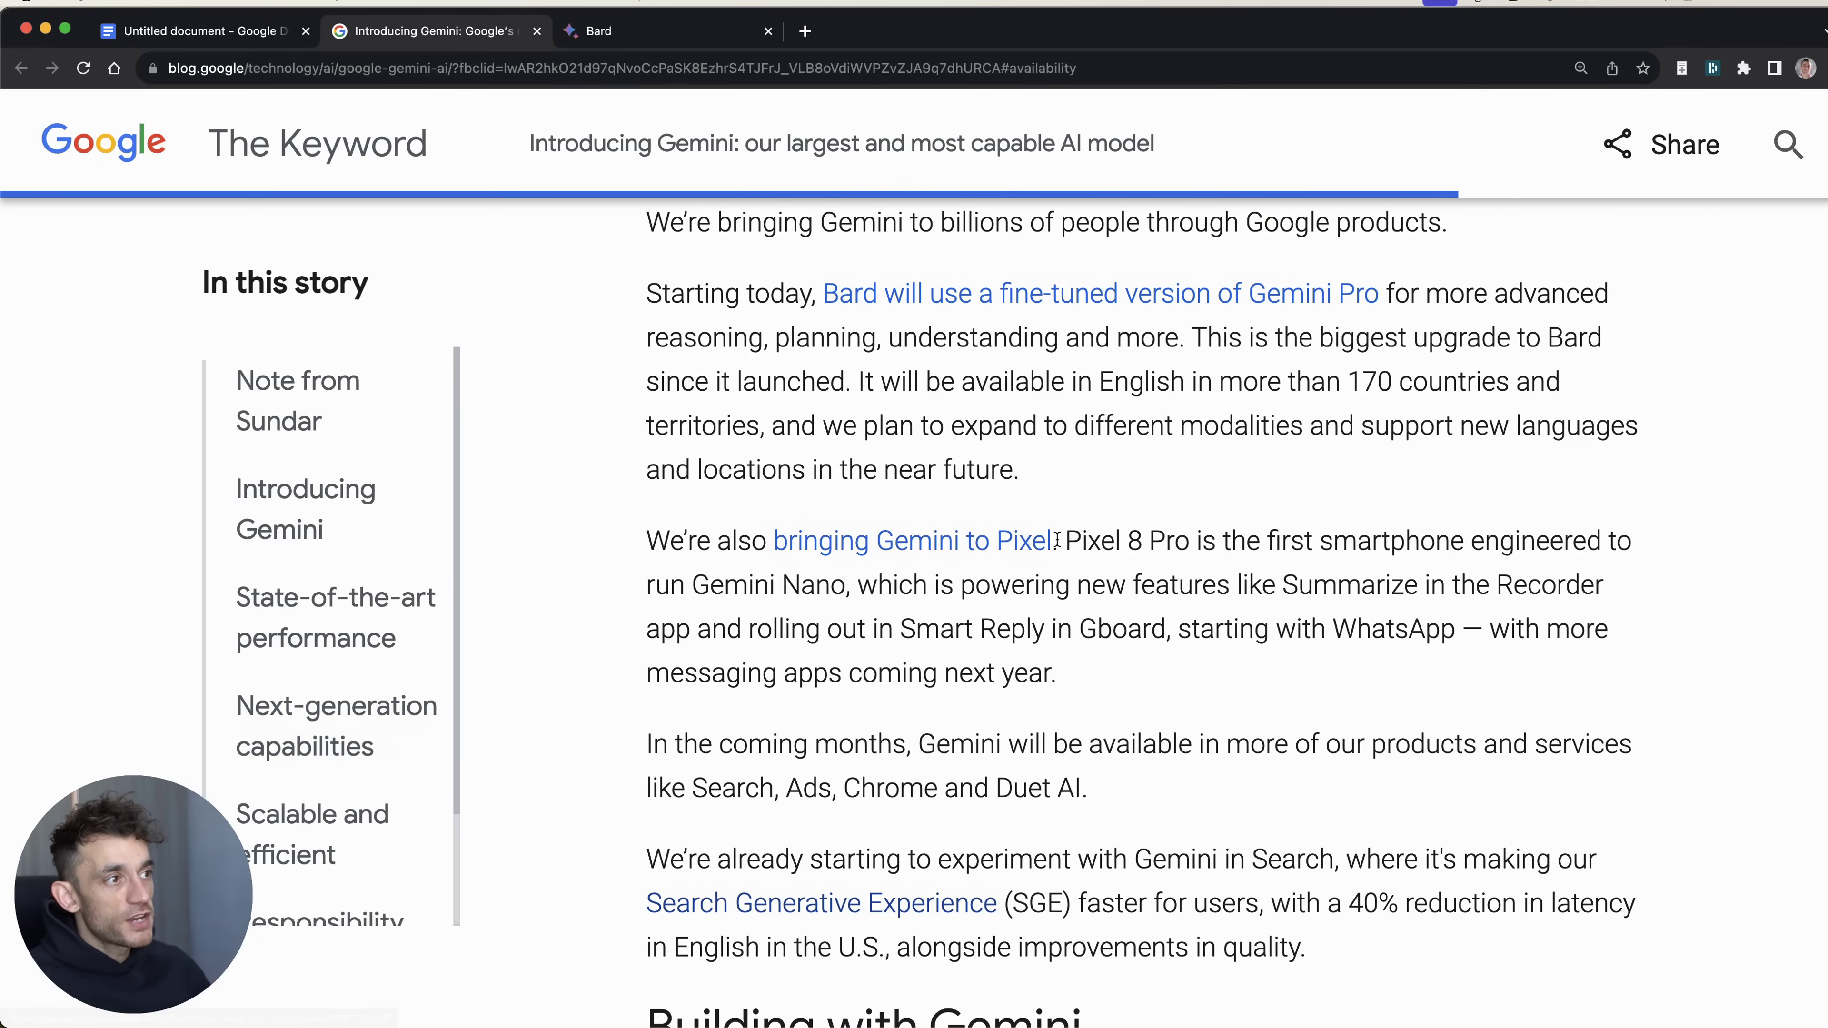
Step: Highlight 'Pixel 8 Pro' and the rest of the Pixel paragraph in the article
left_click_drag(1062, 540, 1203, 560)
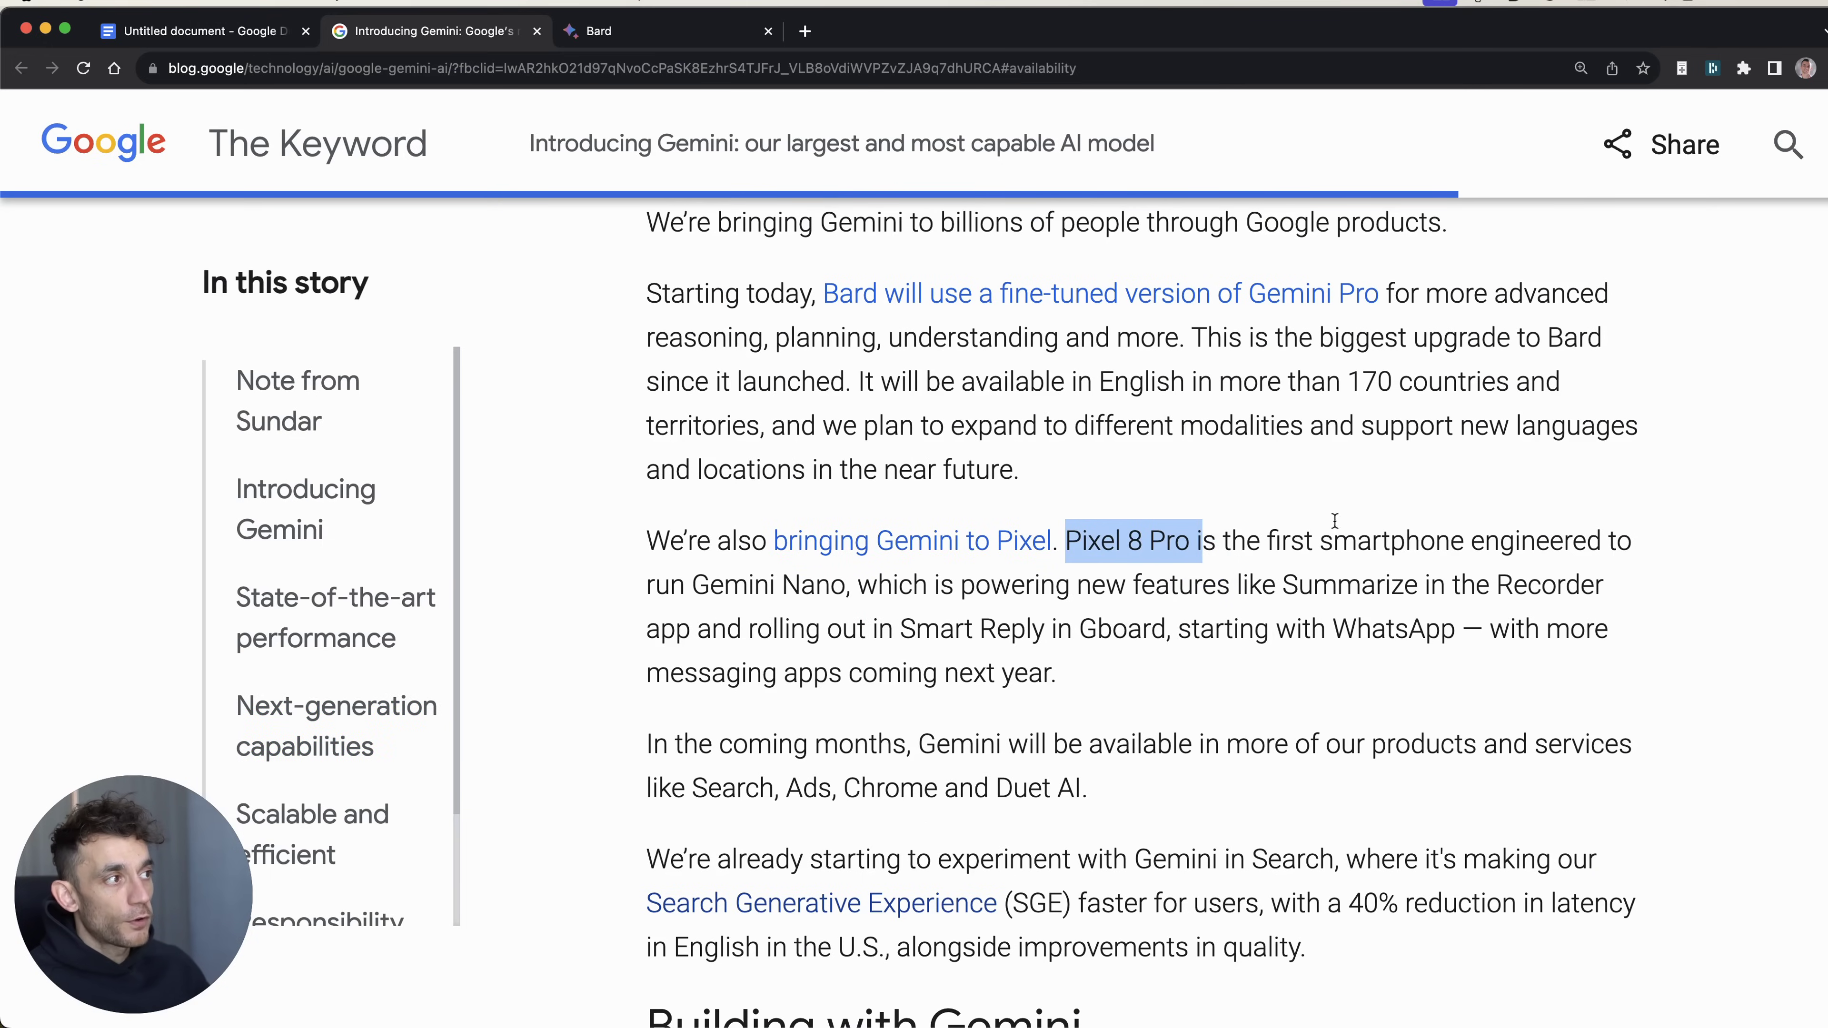
left_click(1213, 529)
left_click_drag(1200, 538, 1229, 681)
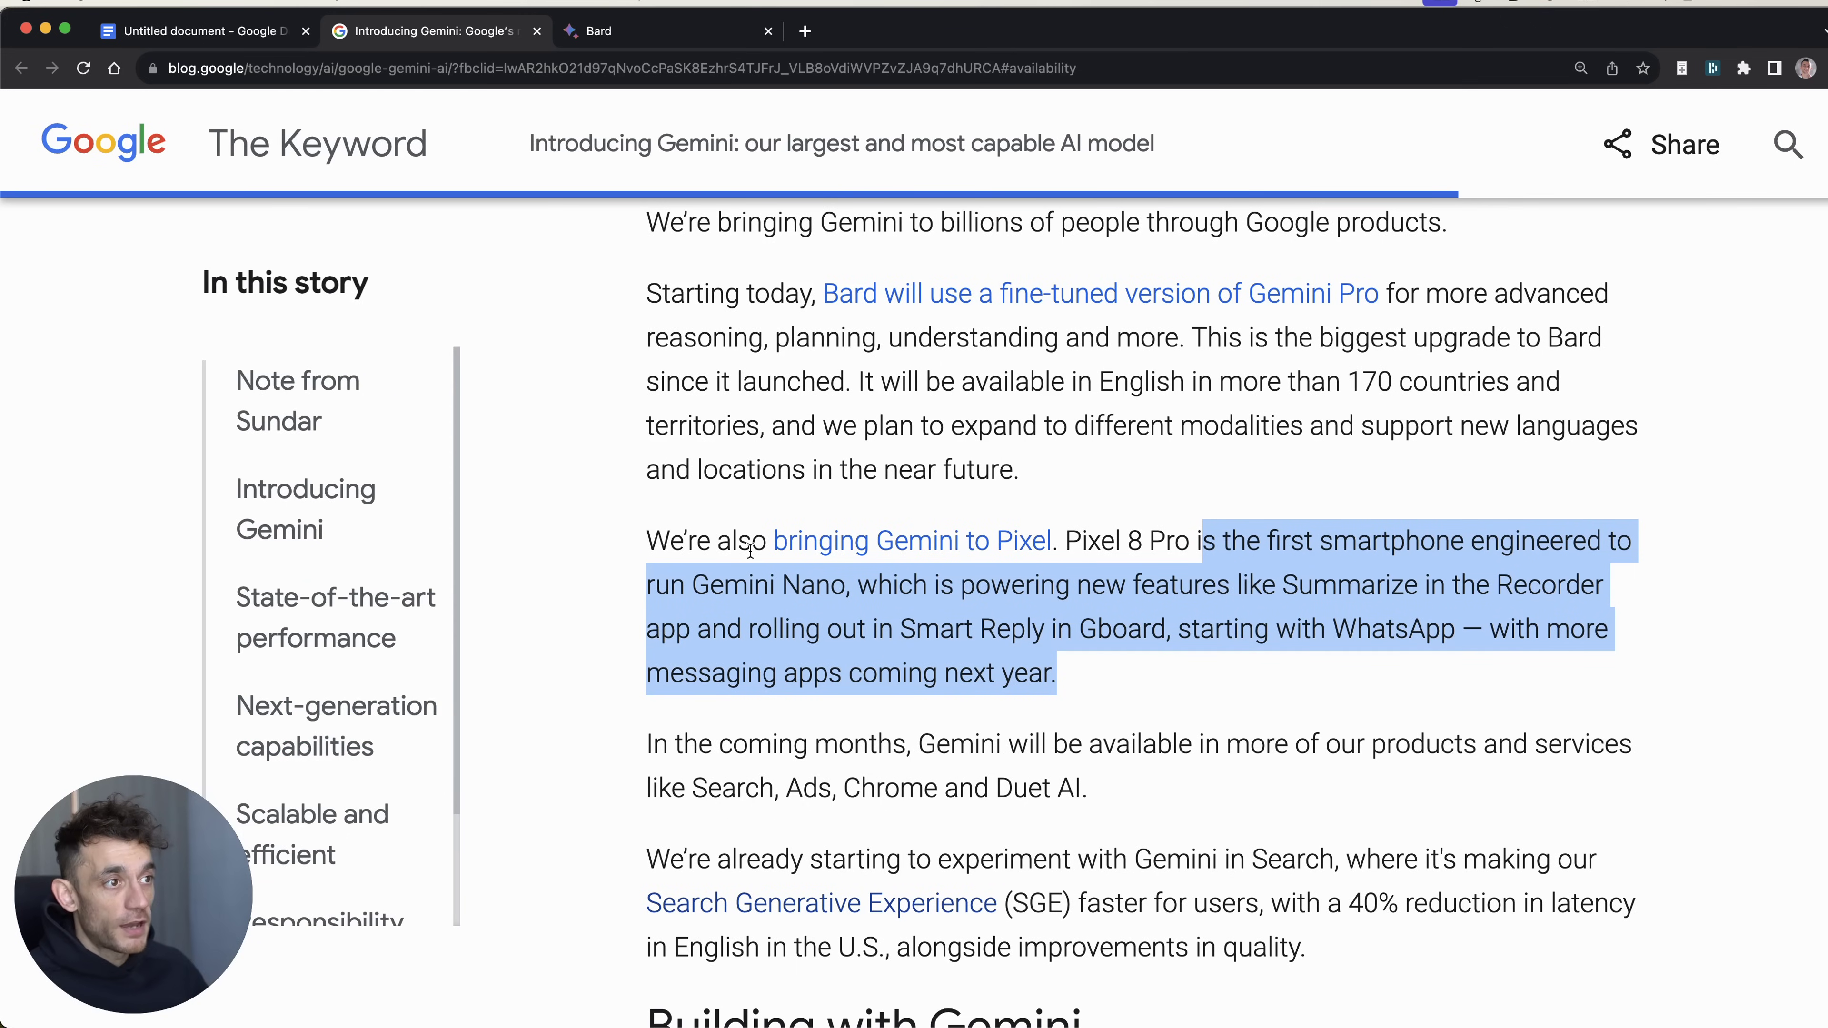
left_click(776, 600)
left_click_drag(843, 585, 633, 582)
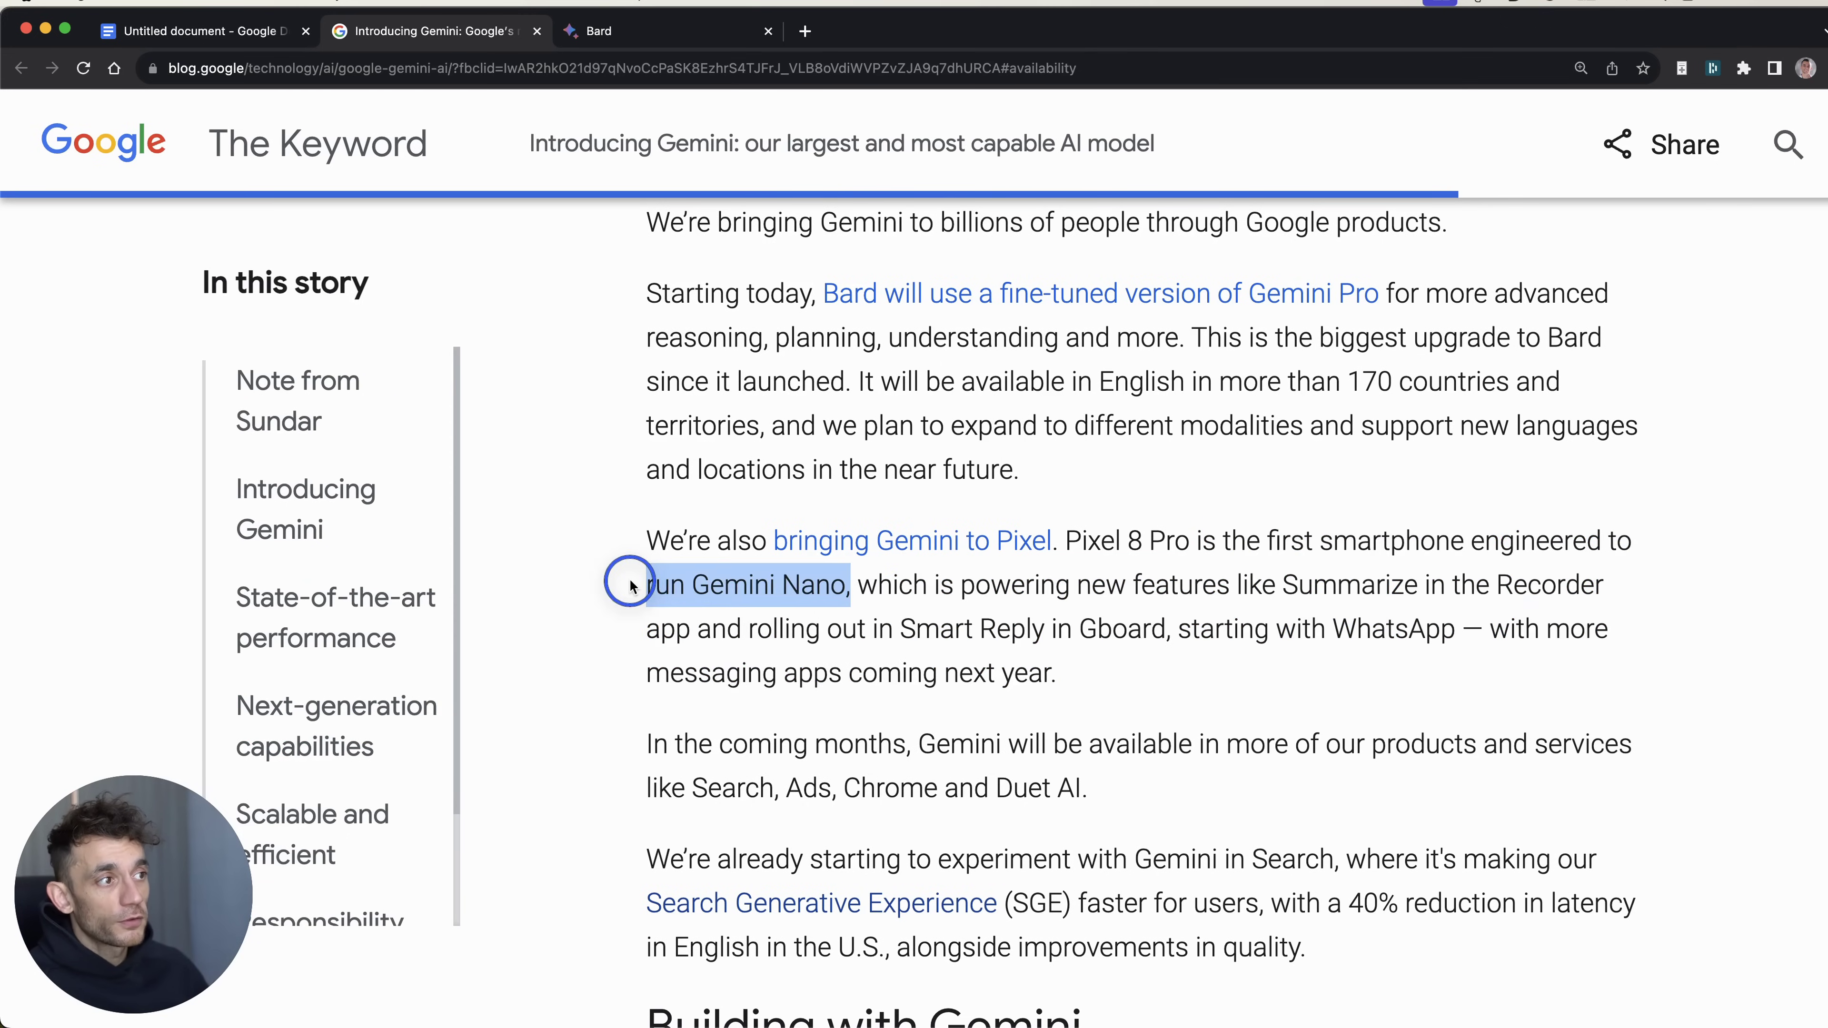
Step: Highlight the Smart Reply and 'Summarize in the Recorder' passages, then clear the highlights
scroll(908, 438, "down", 3)
left_click(908, 439)
left_click_drag(908, 439, 1455, 439)
left_click(1085, 461)
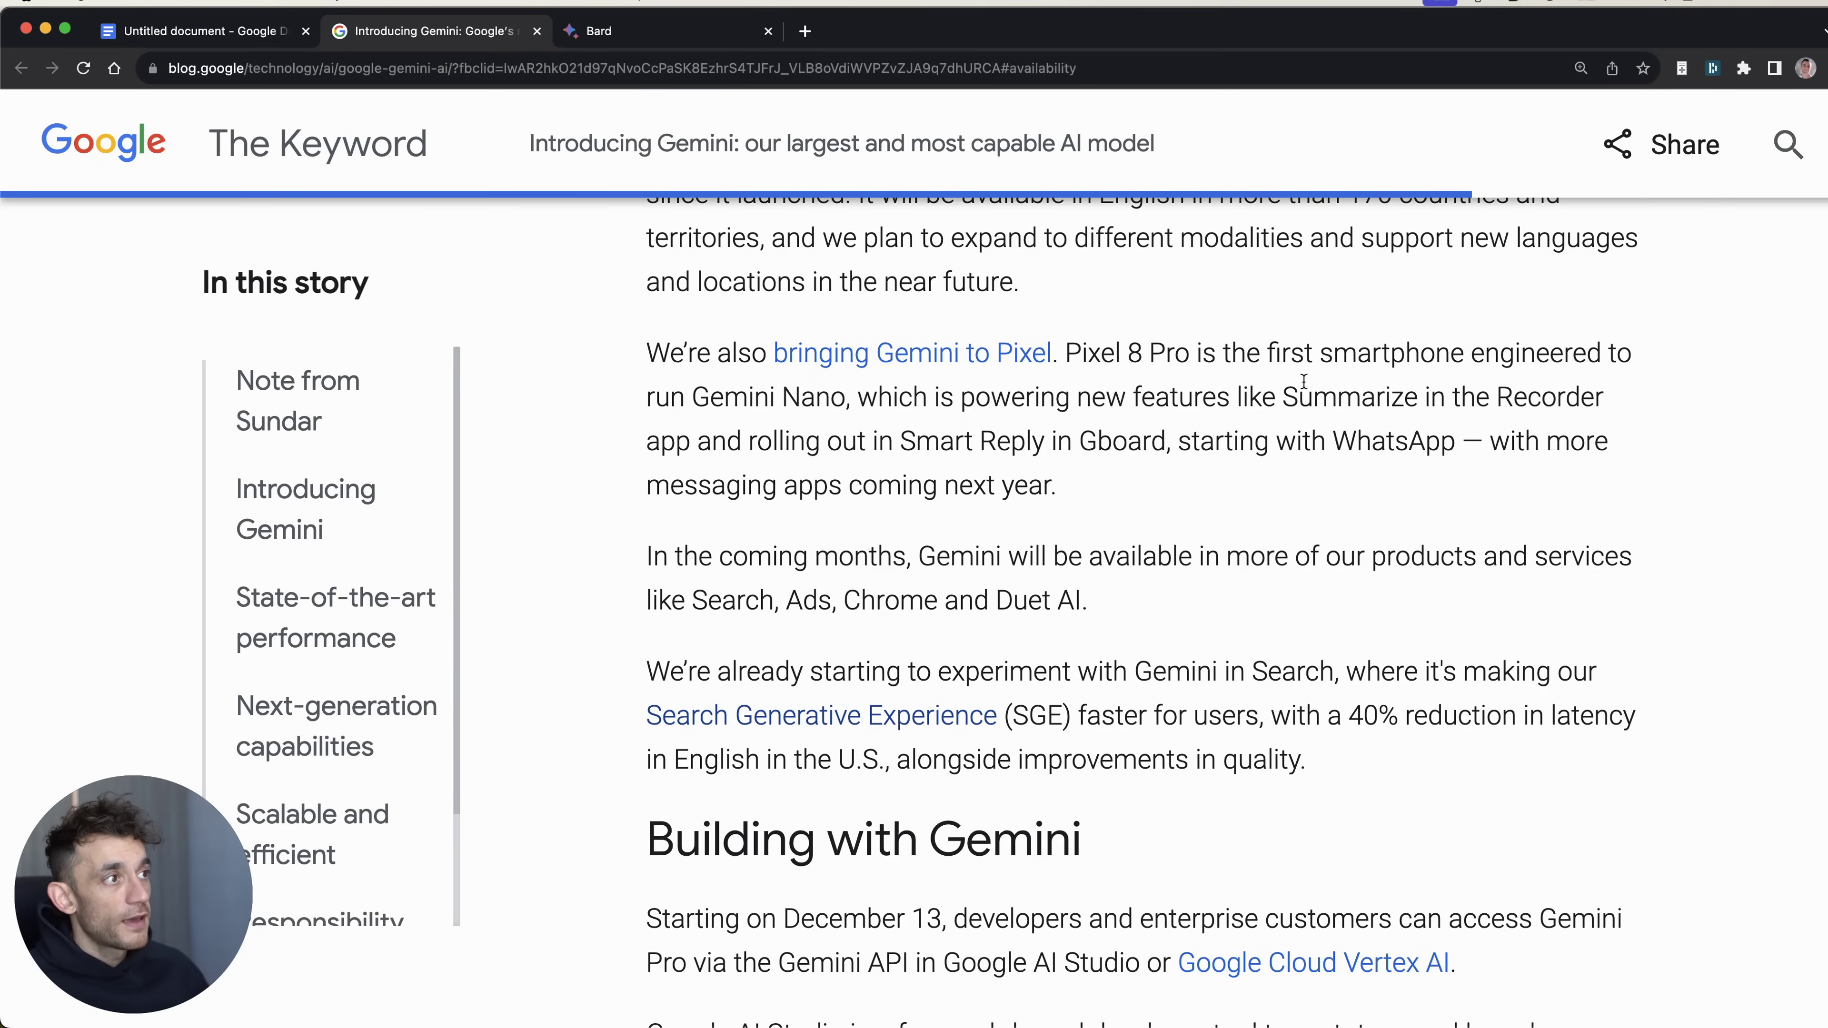
left_click_drag(1282, 397, 1603, 398)
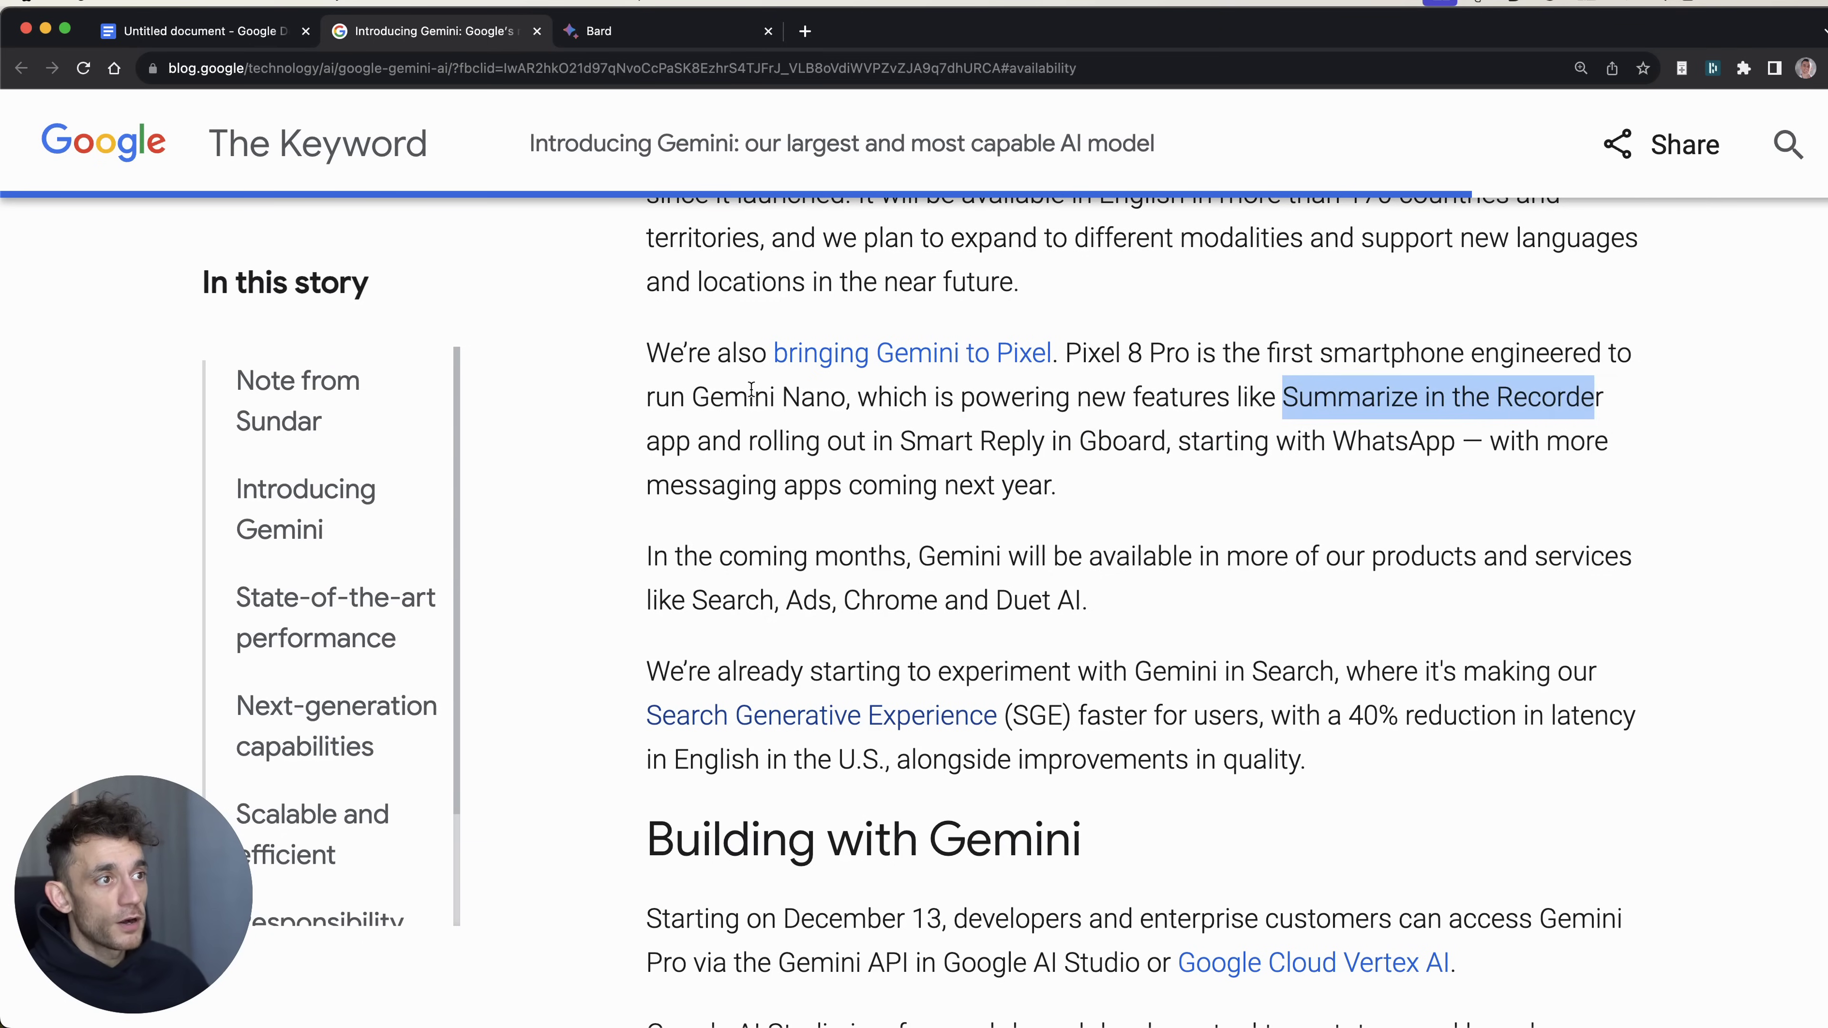
scroll(1583, 399, "down", 4)
left_click_drag(641, 298, 1155, 397)
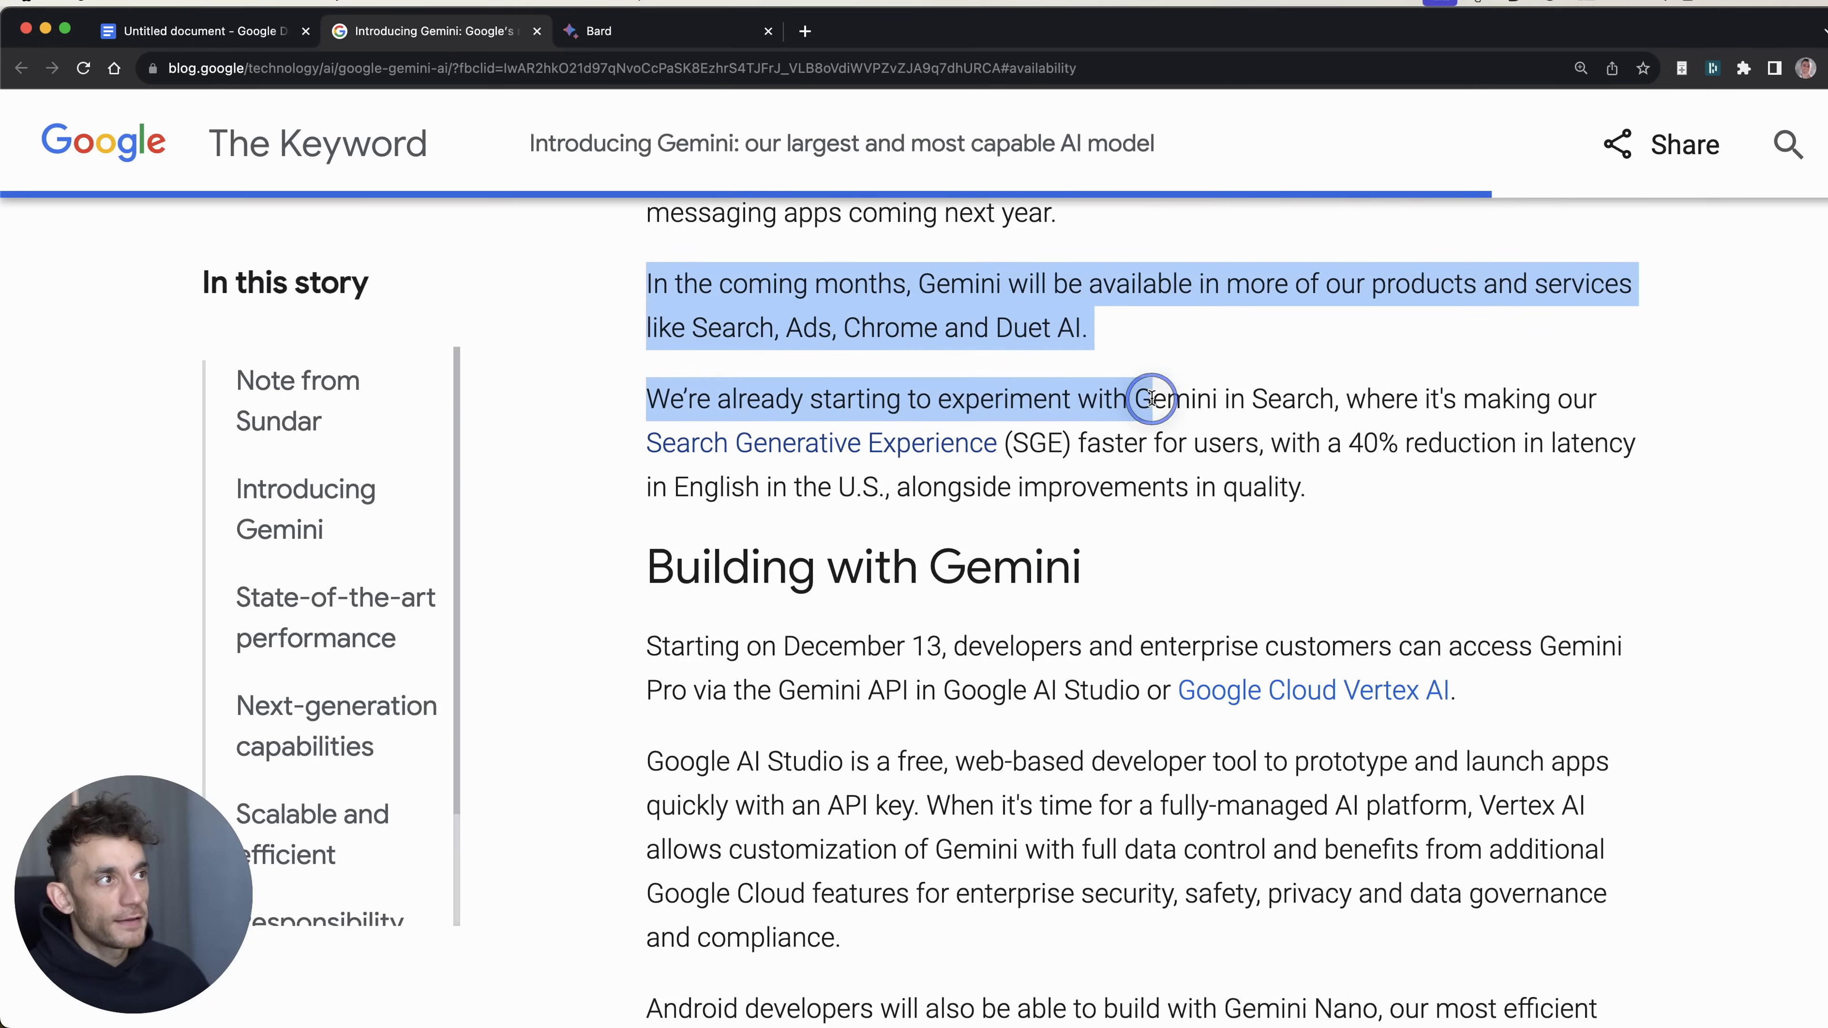
scroll(932, 620, "down", 1)
scroll(932, 620, "down", 2)
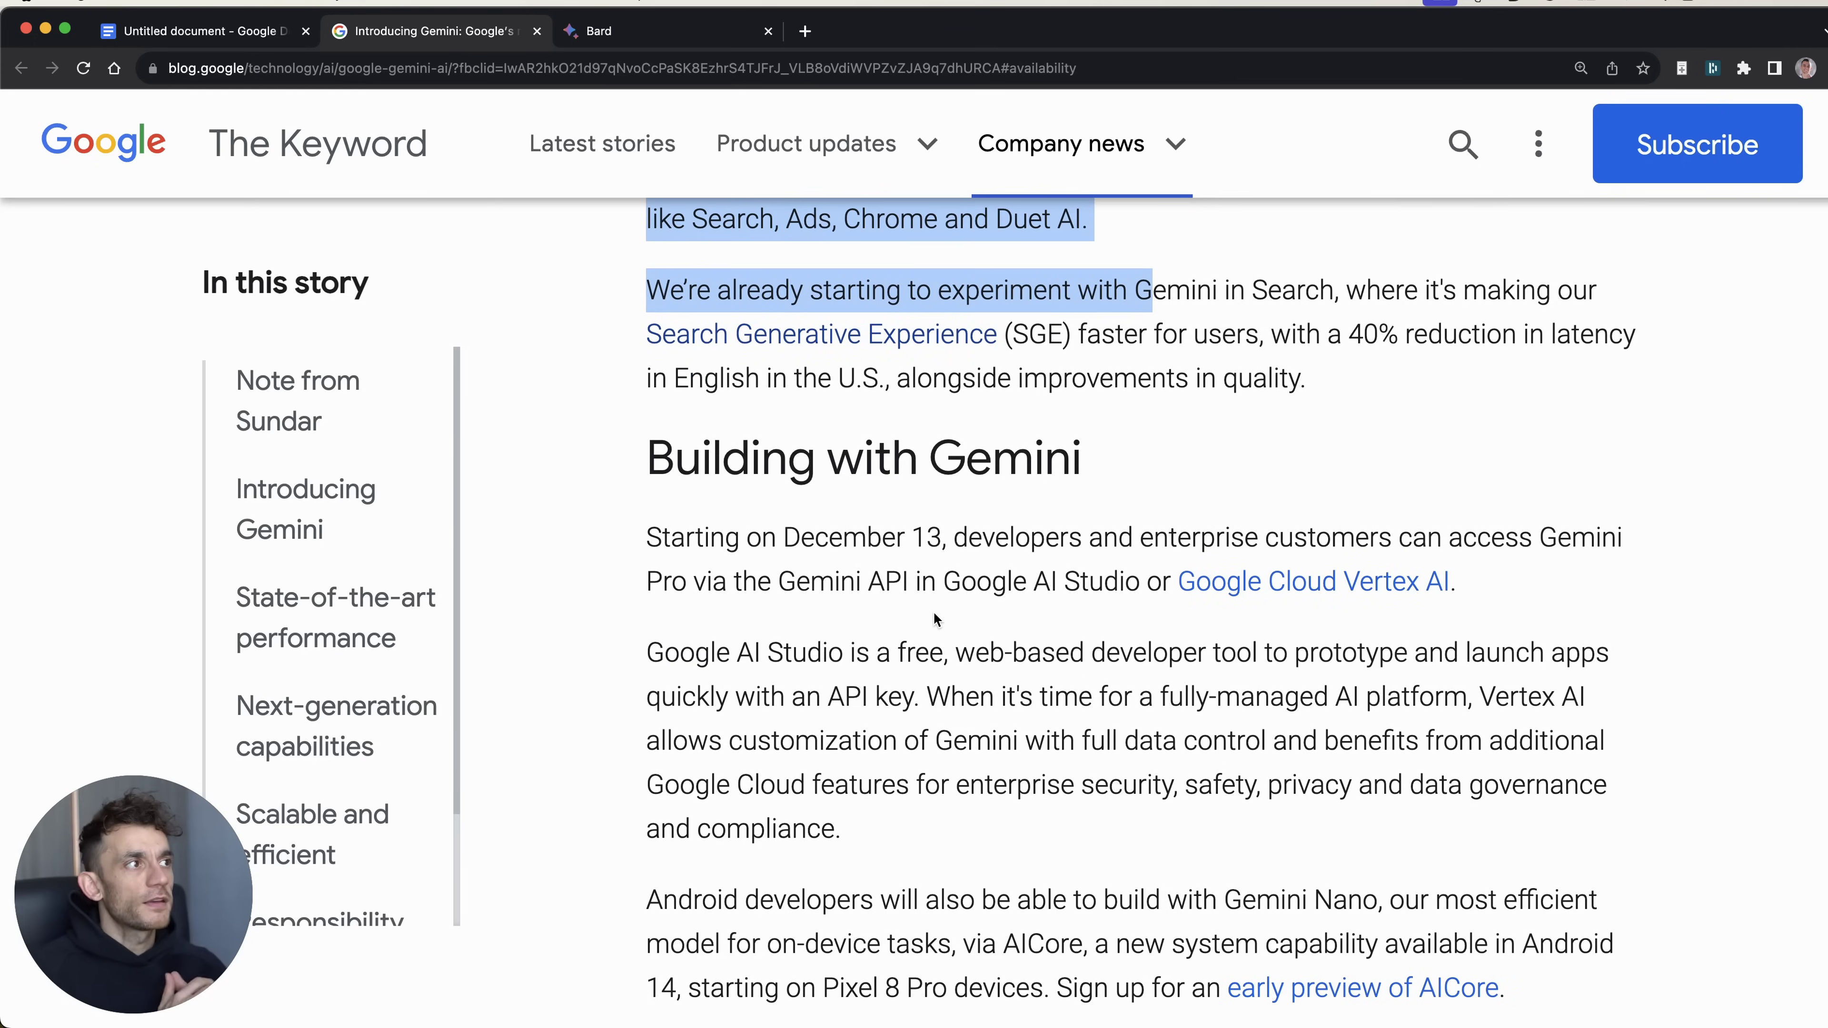
left_click(921, 360)
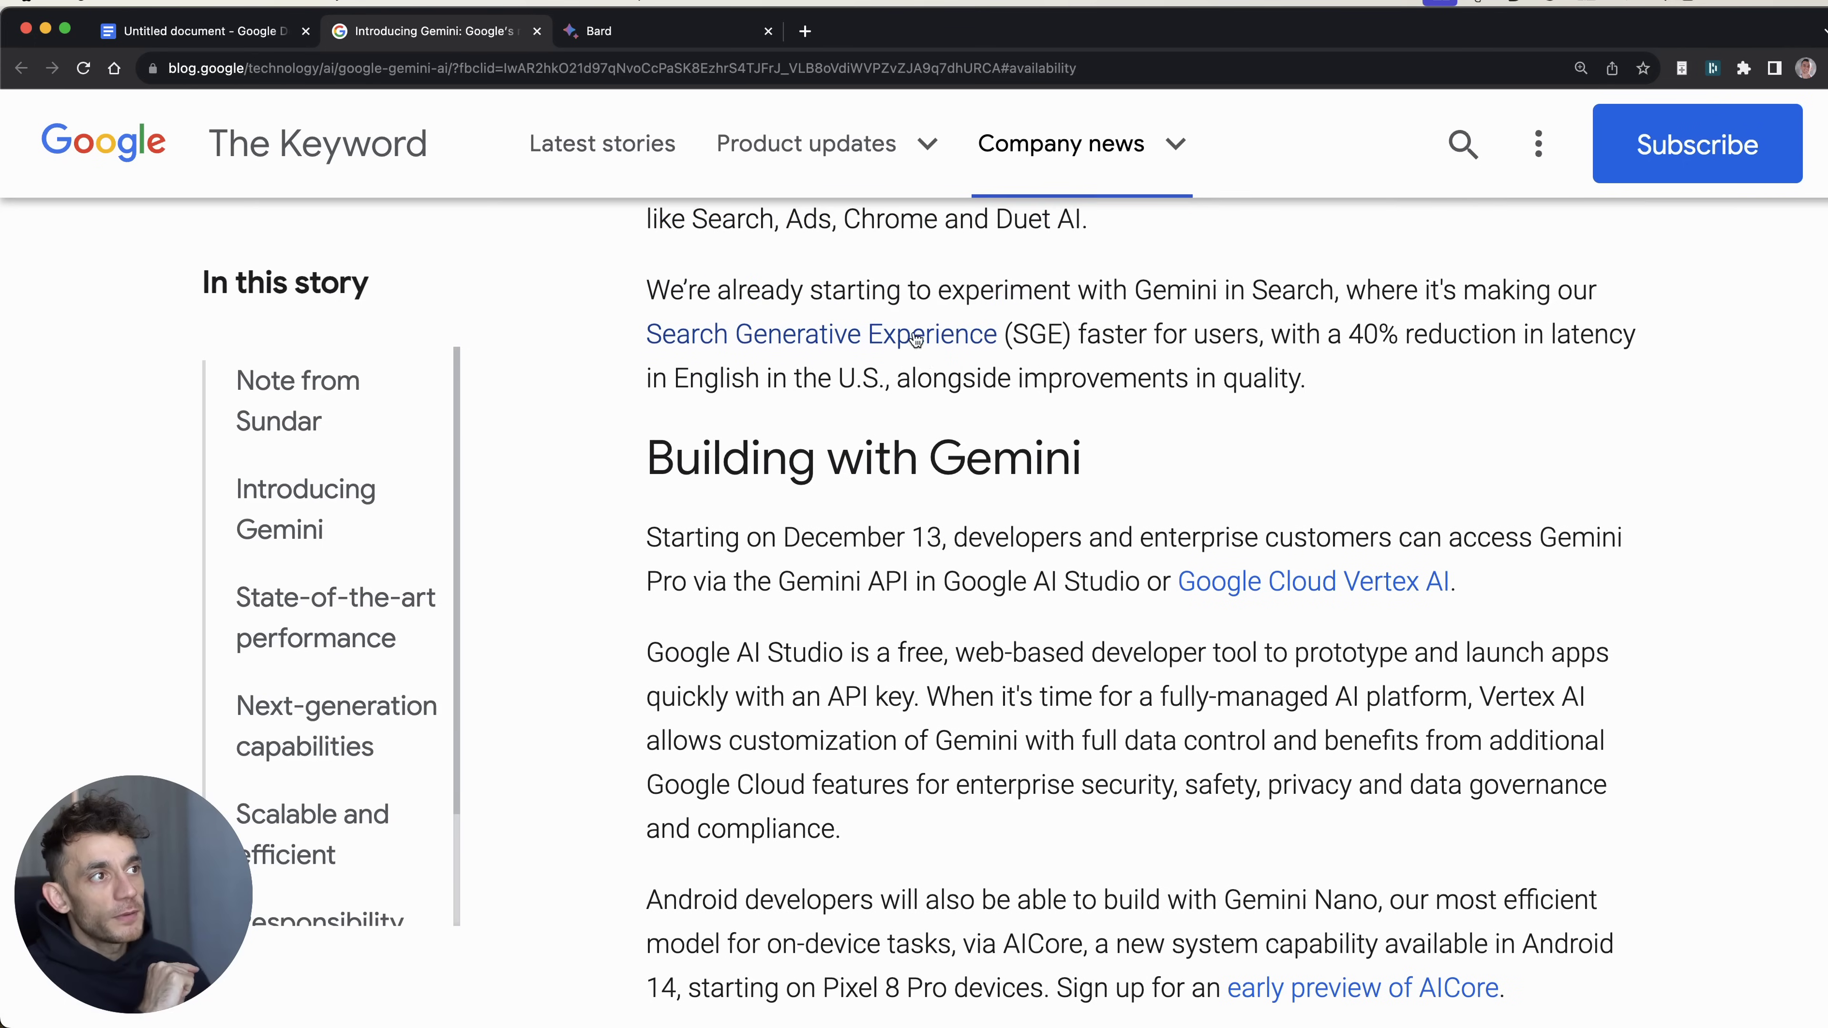
Step: Open the Search Generative Experience link in a background tab, glance at it, and return
left_click(877, 329, "super")
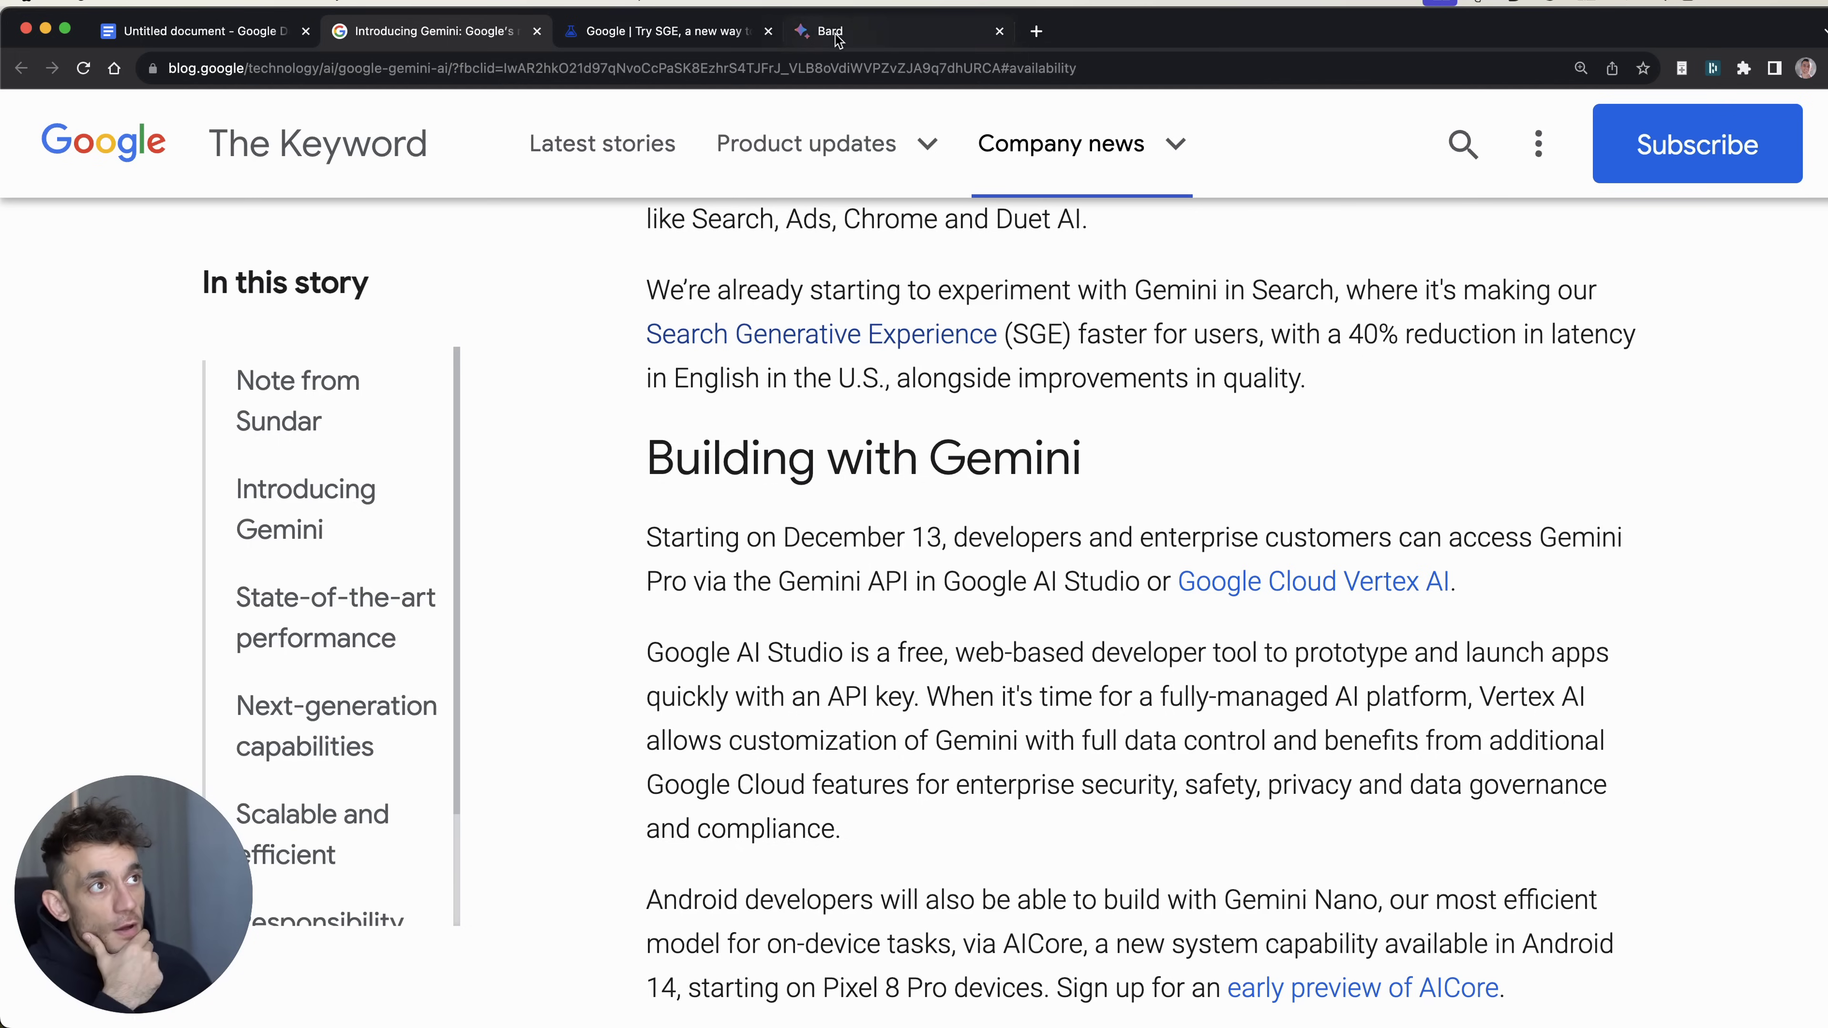
left_click(692, 32)
key("ctrl+shift+Tab")
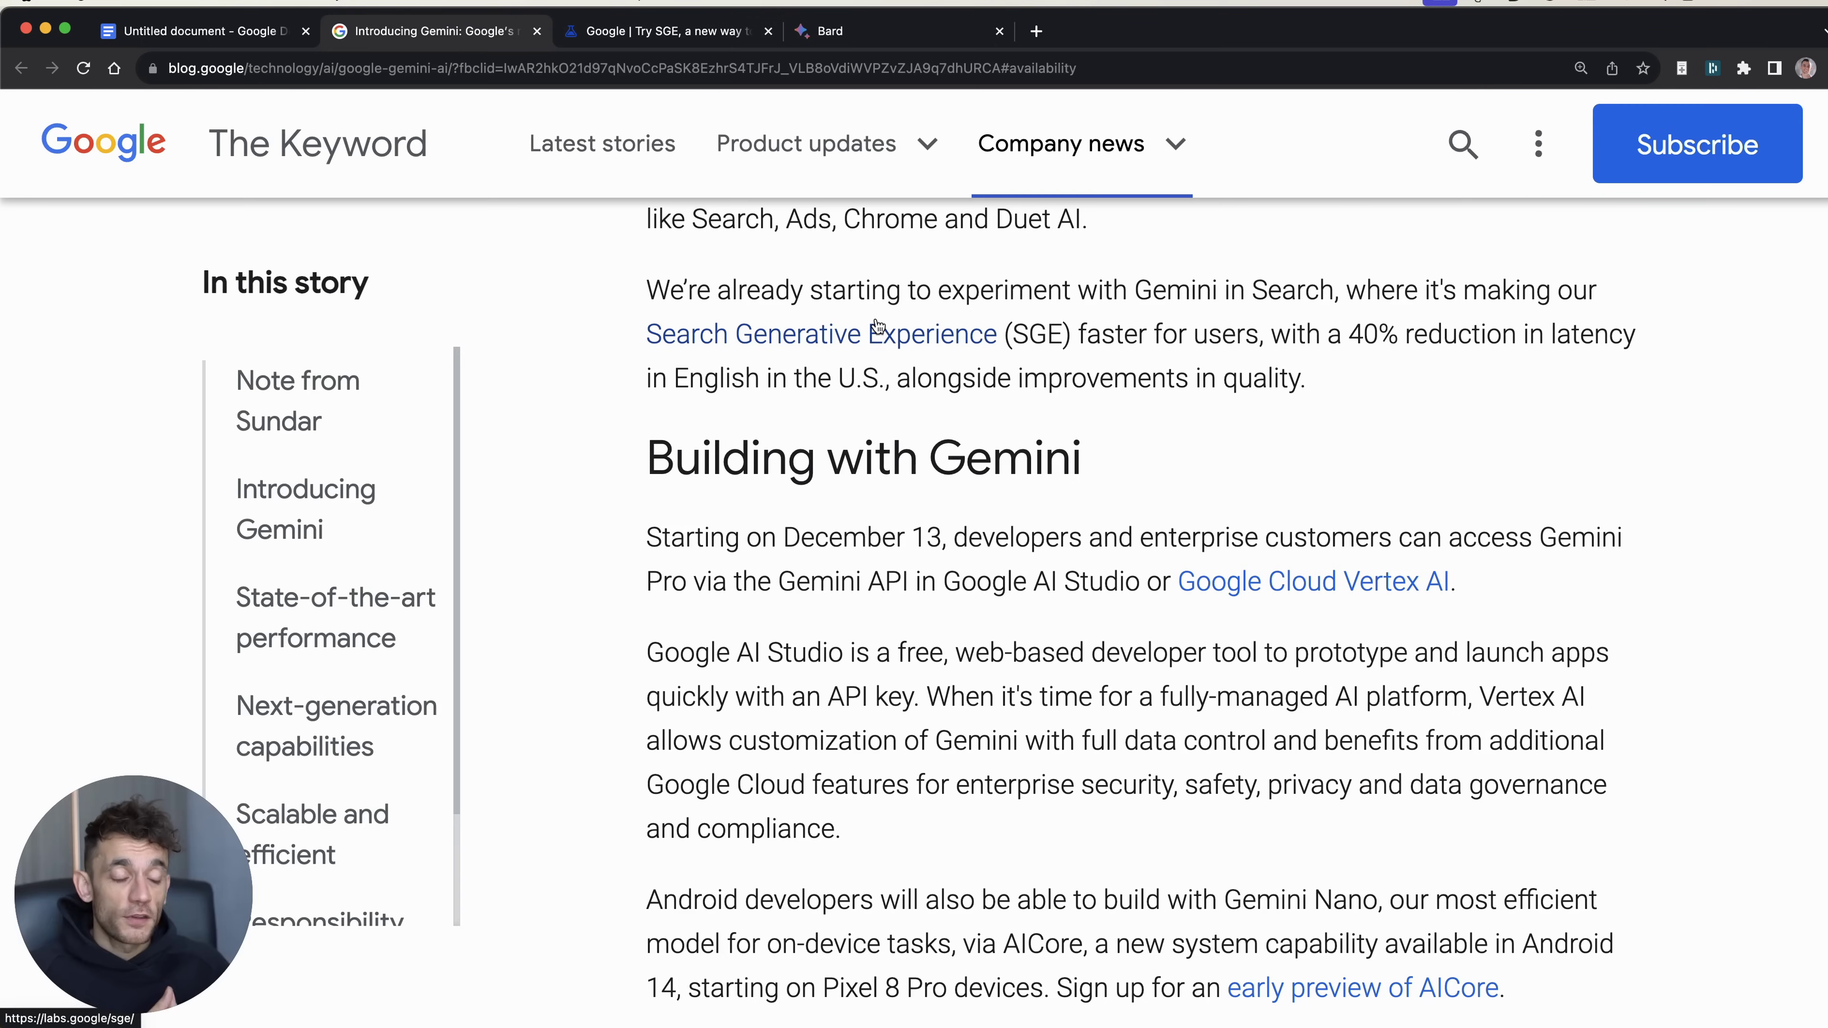
key("ctrl+Tab")
key("ctrl+shift+Tab")
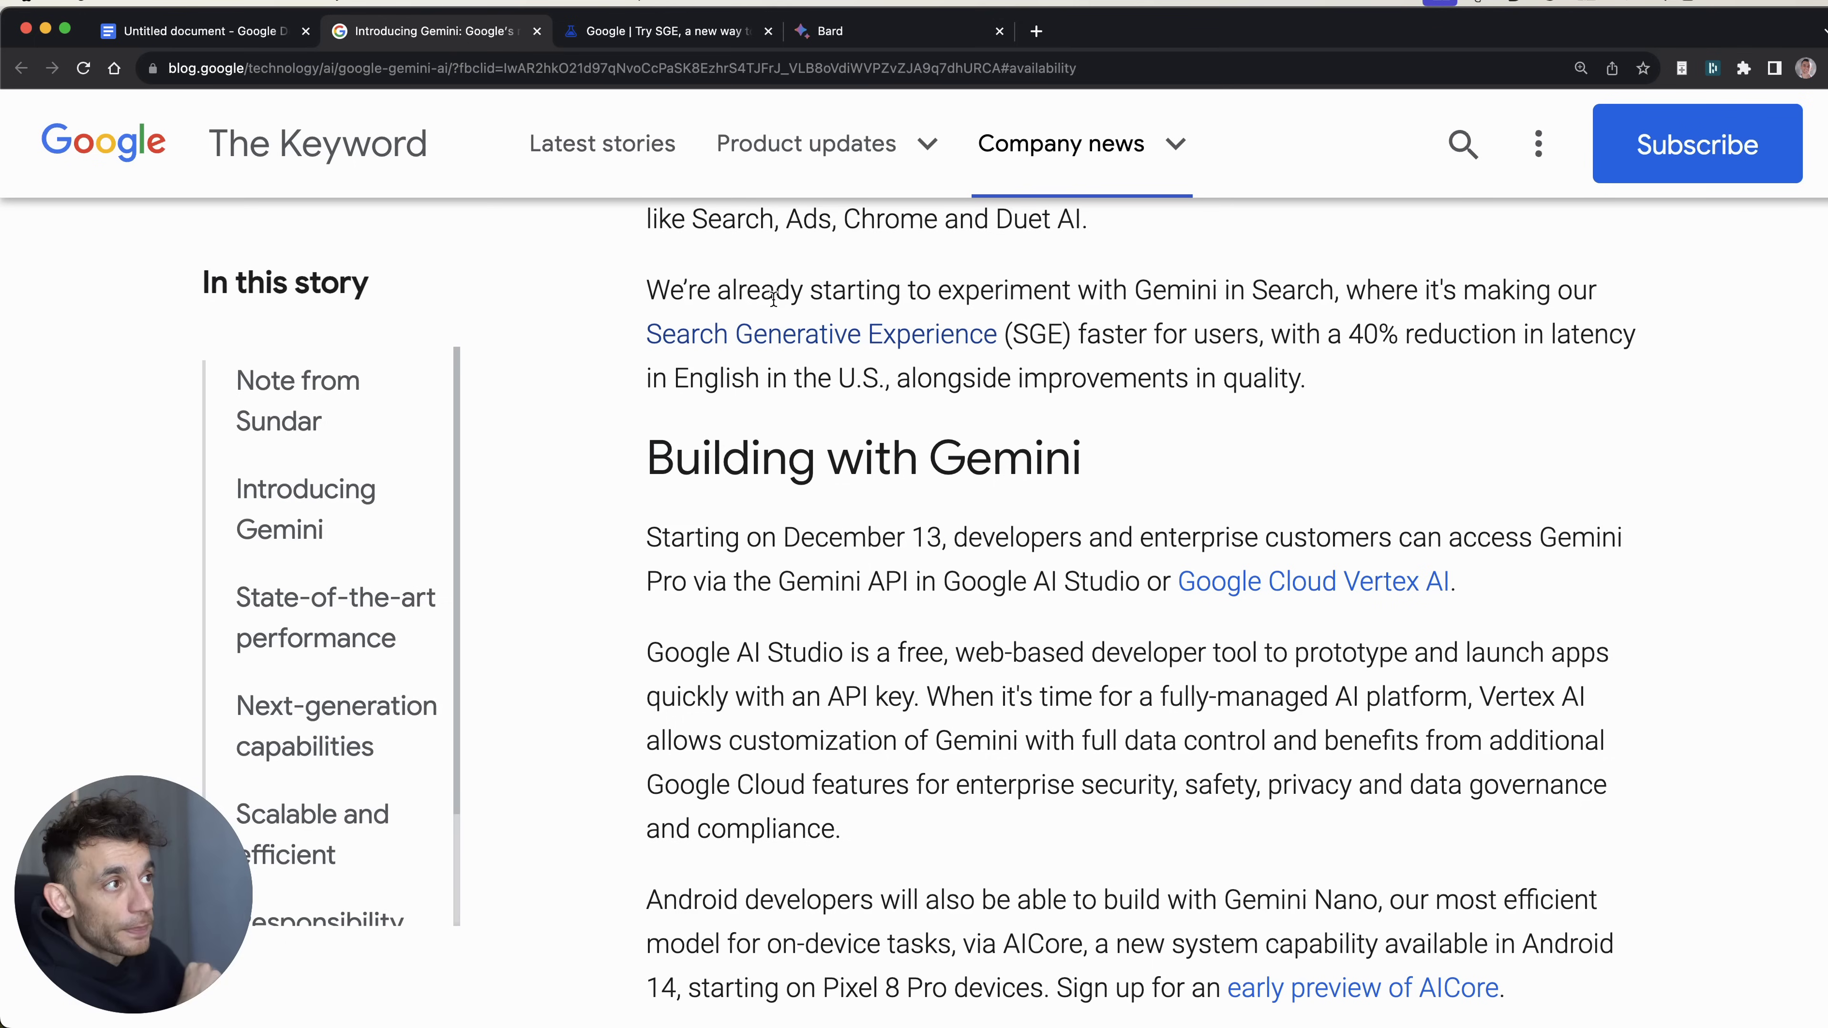
Step: Zoom the article in, highlight the Gemini in Search paragraph, then open a new Google tab
left_click(1360, 380)
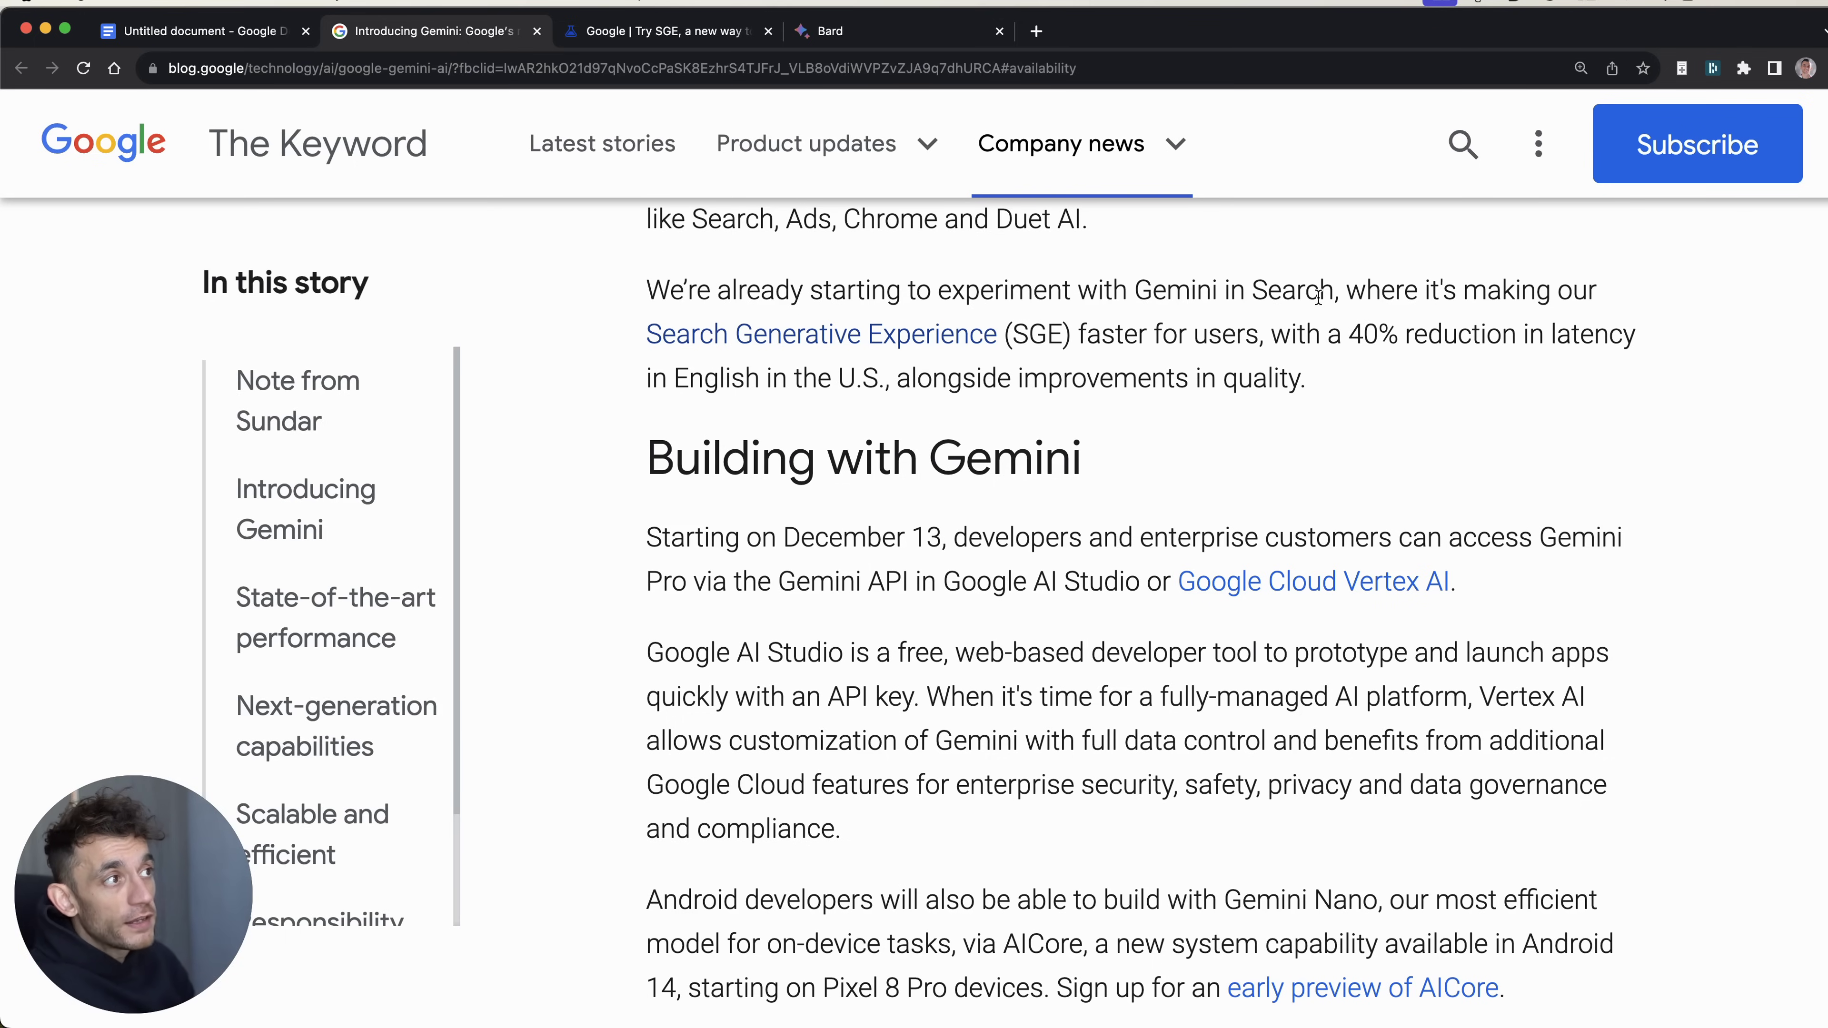
key("super+equal")
key("super+equal")
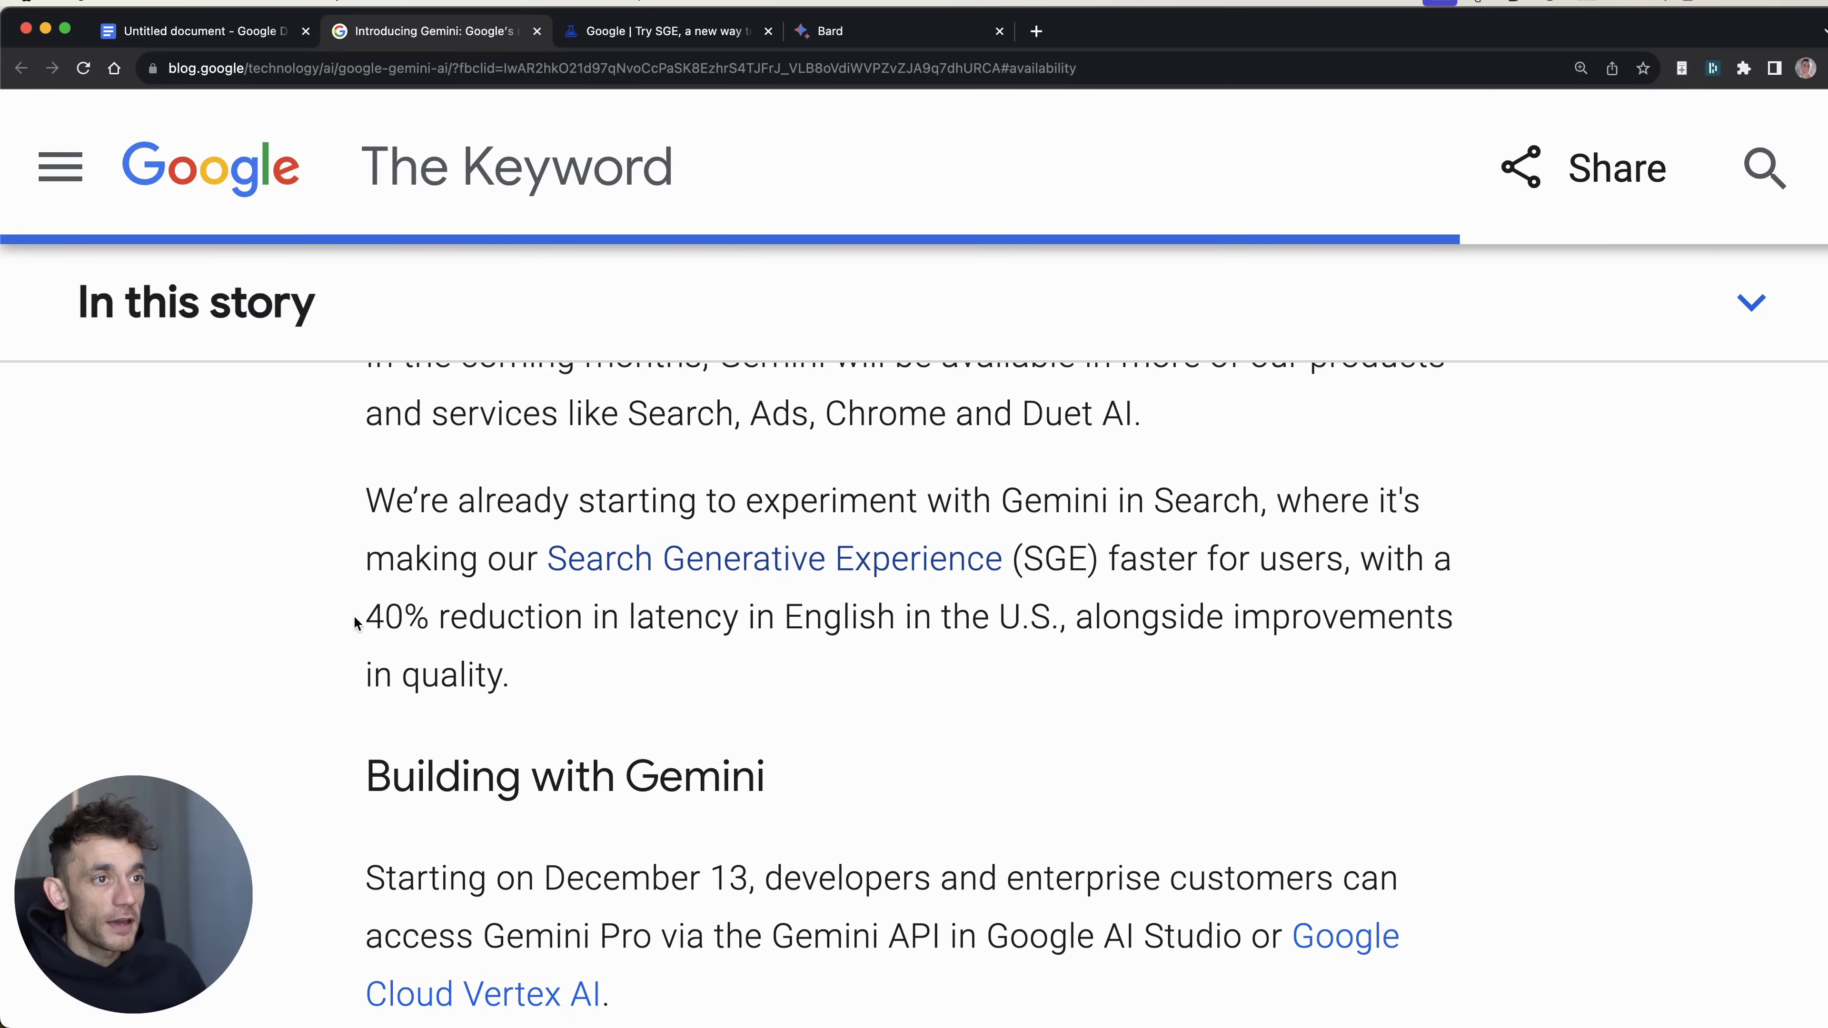
left_click_drag(353, 497, 641, 653)
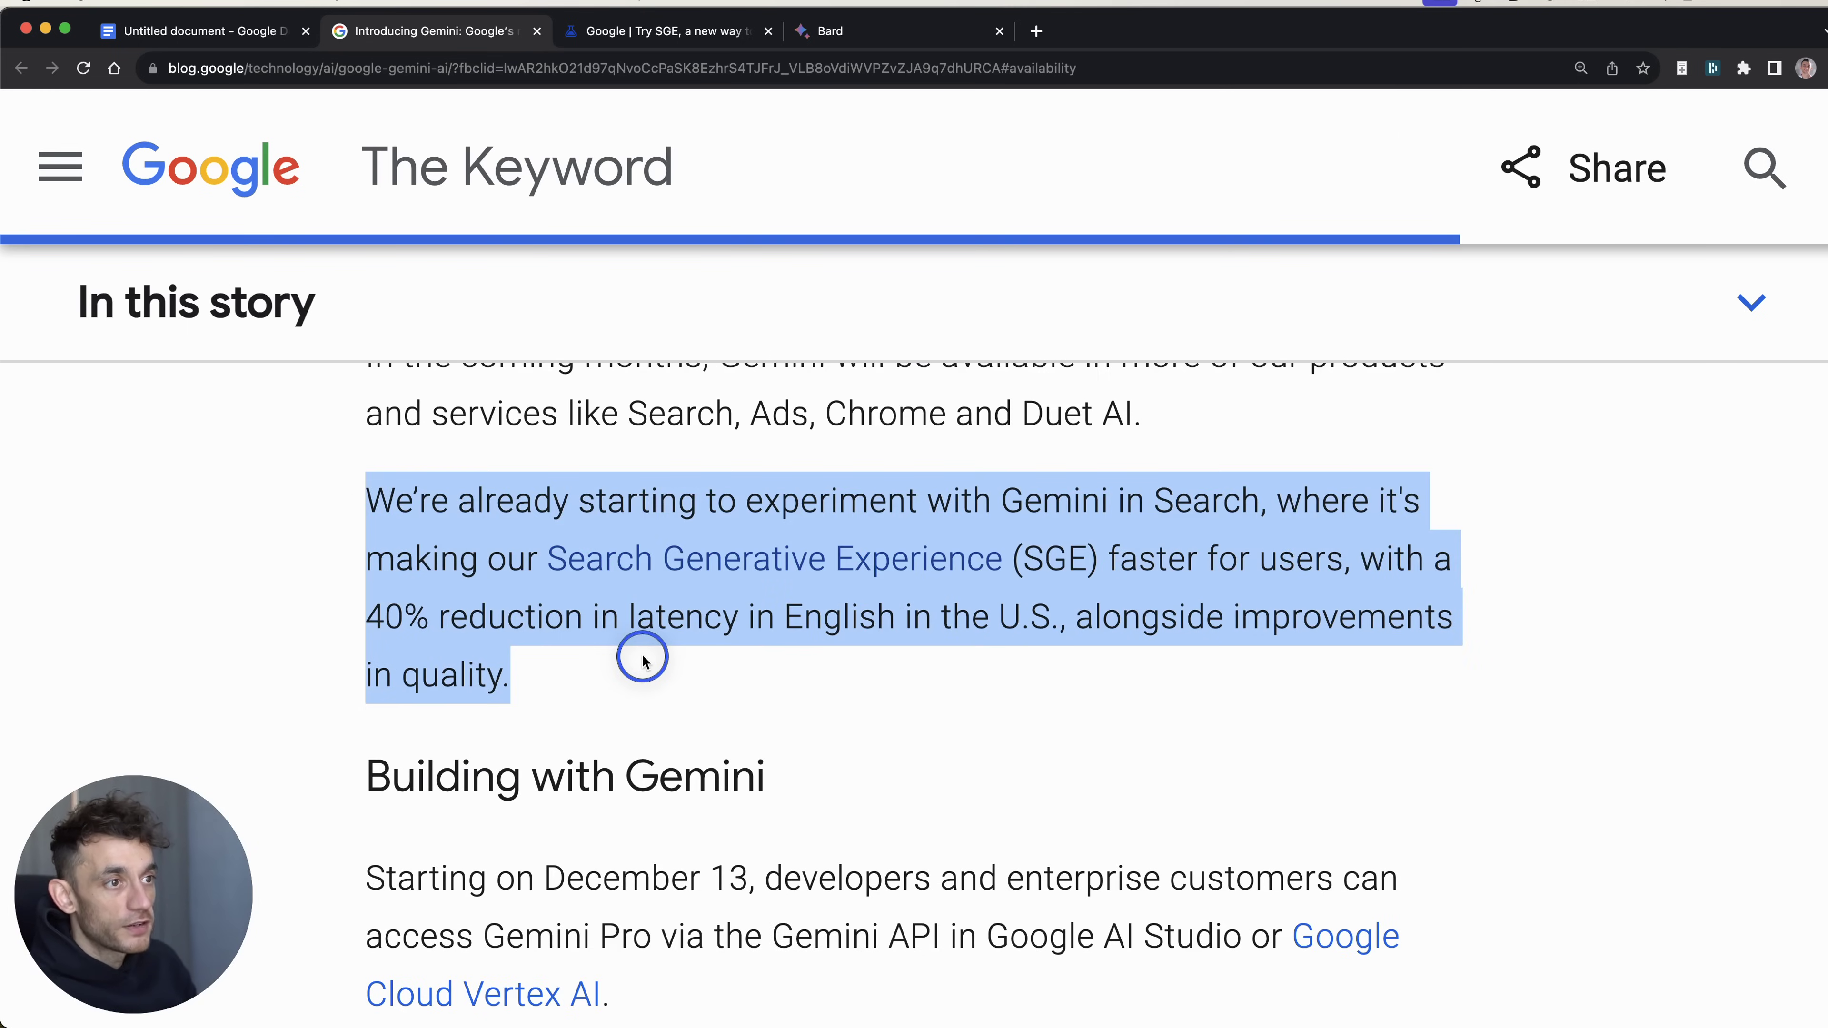
left_click(695, 658)
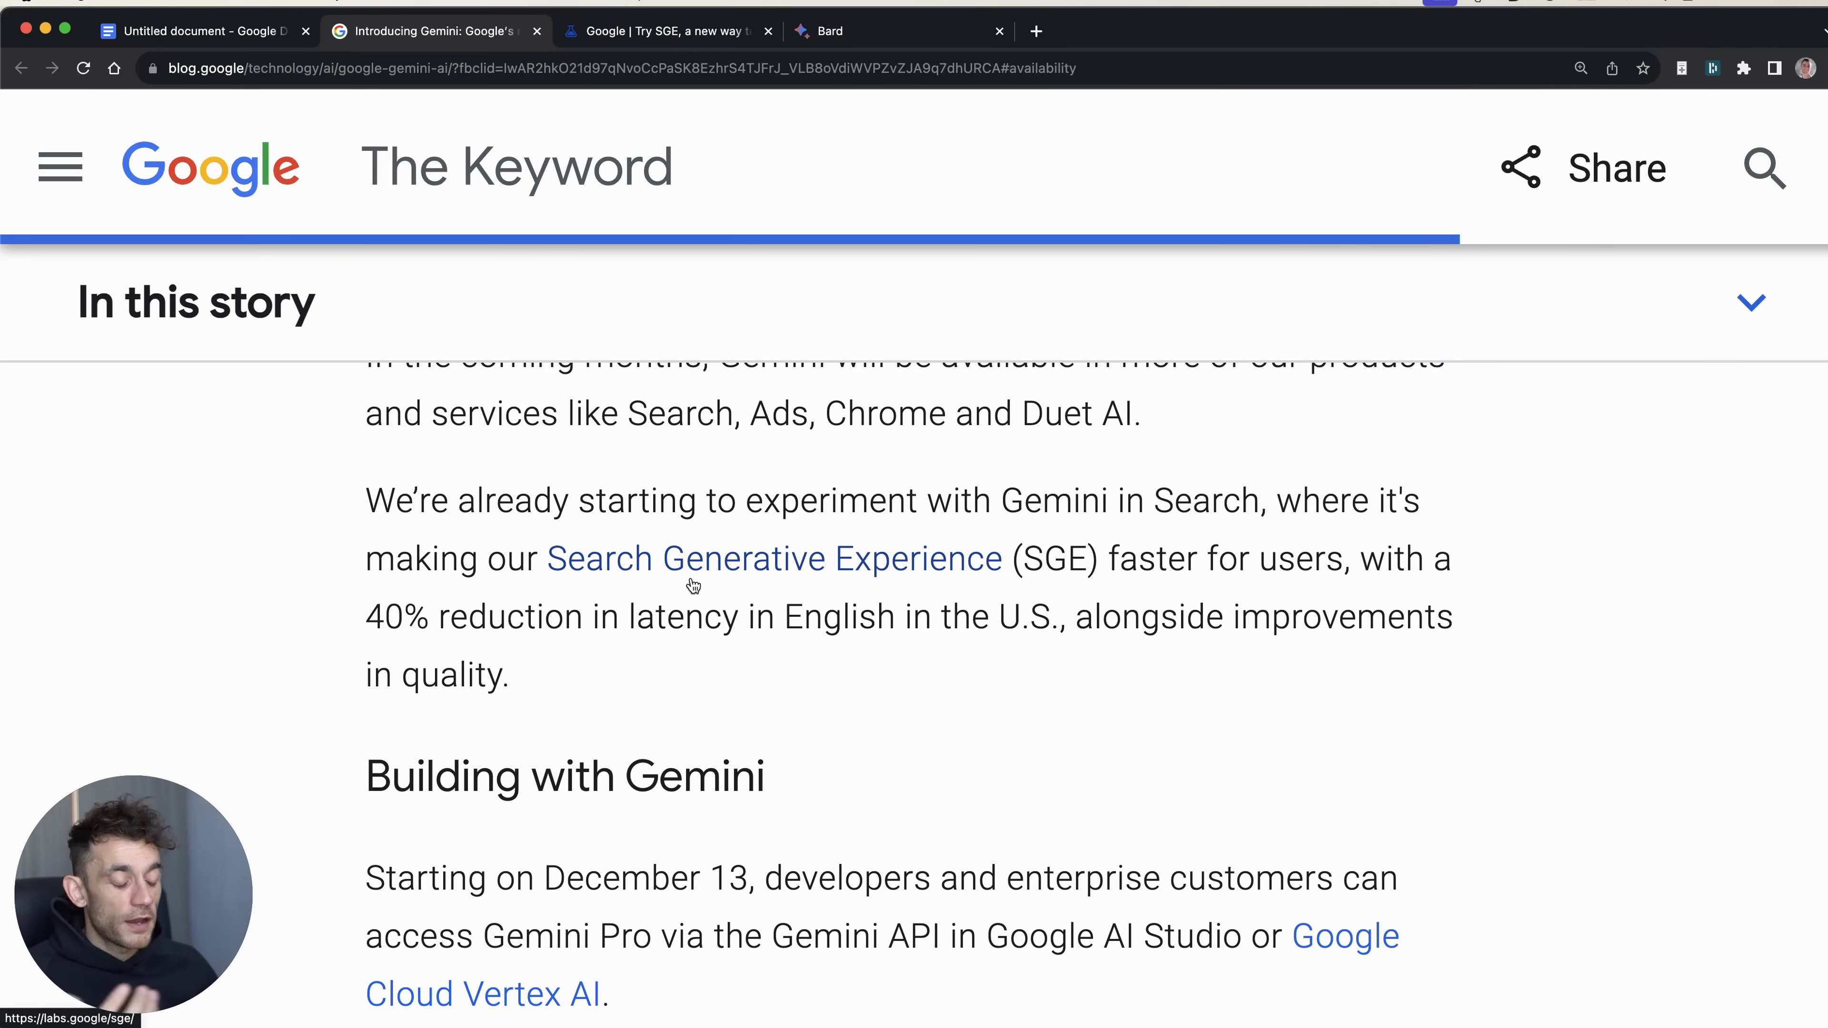
key("super+t")
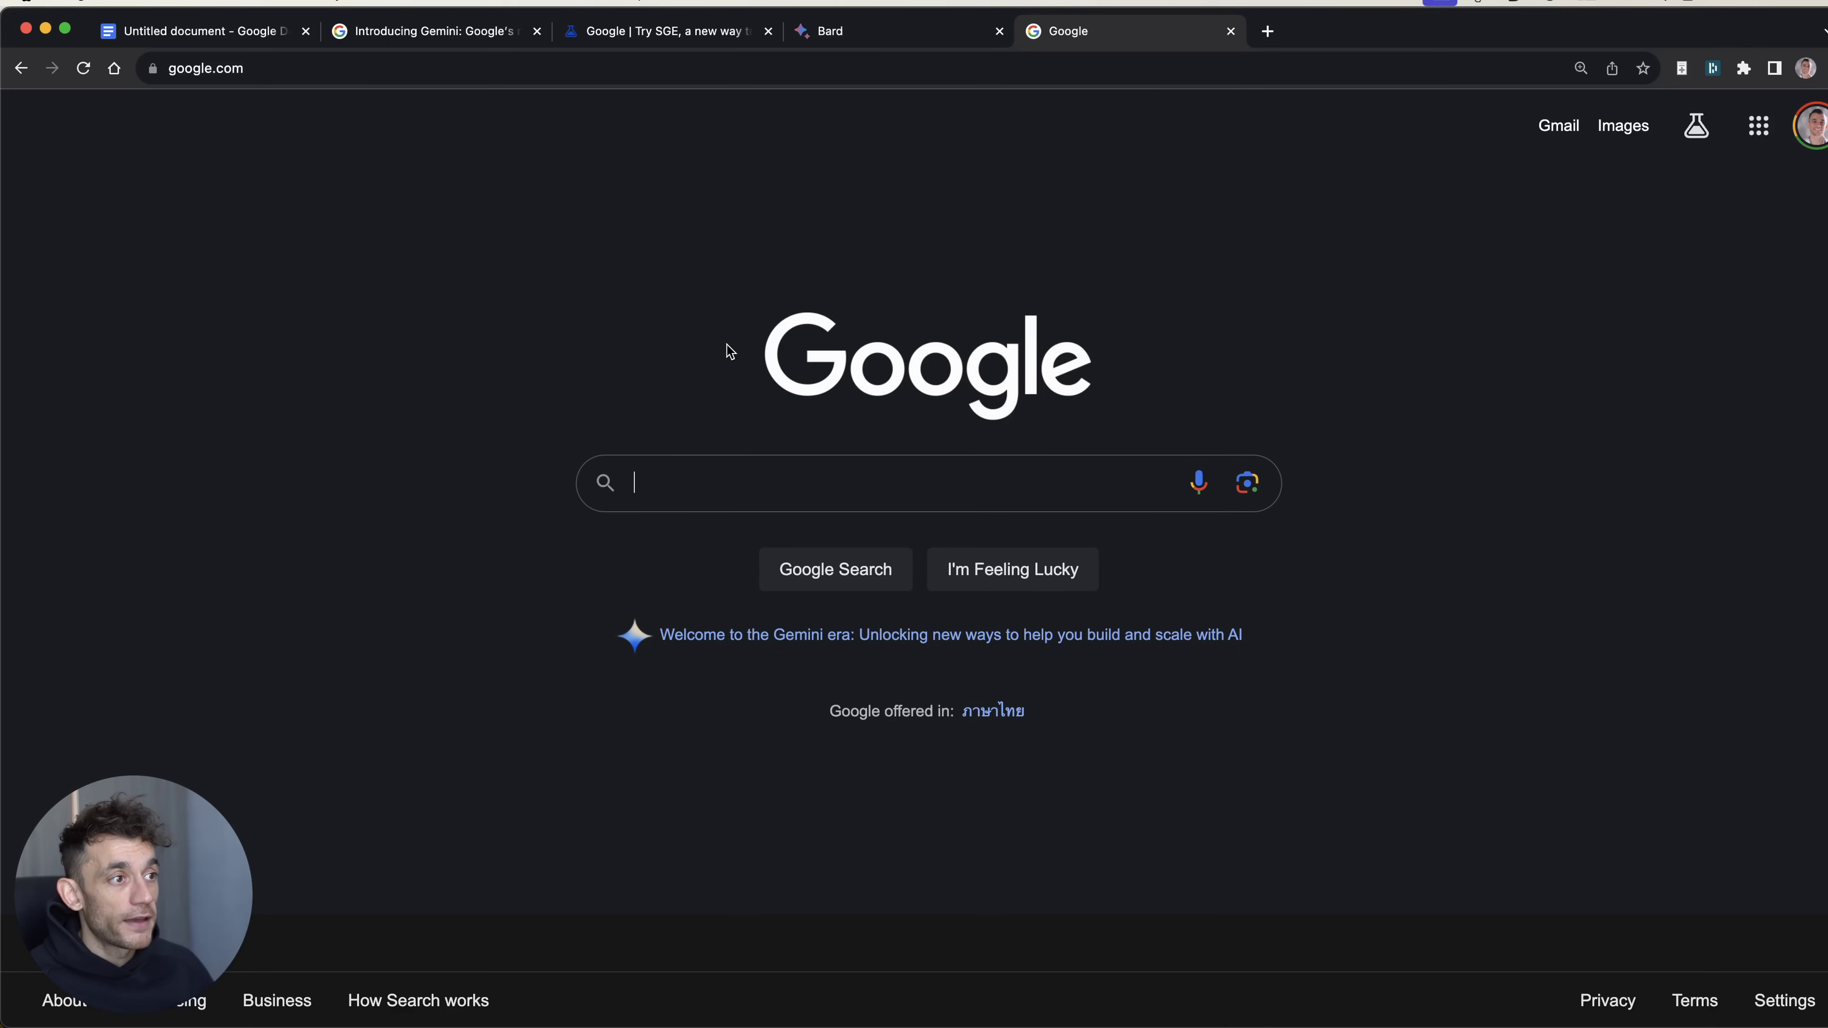
Step: Search Google for 'best food for birds'
left_click(1063, 491)
type("best food for birds")
key("Return")
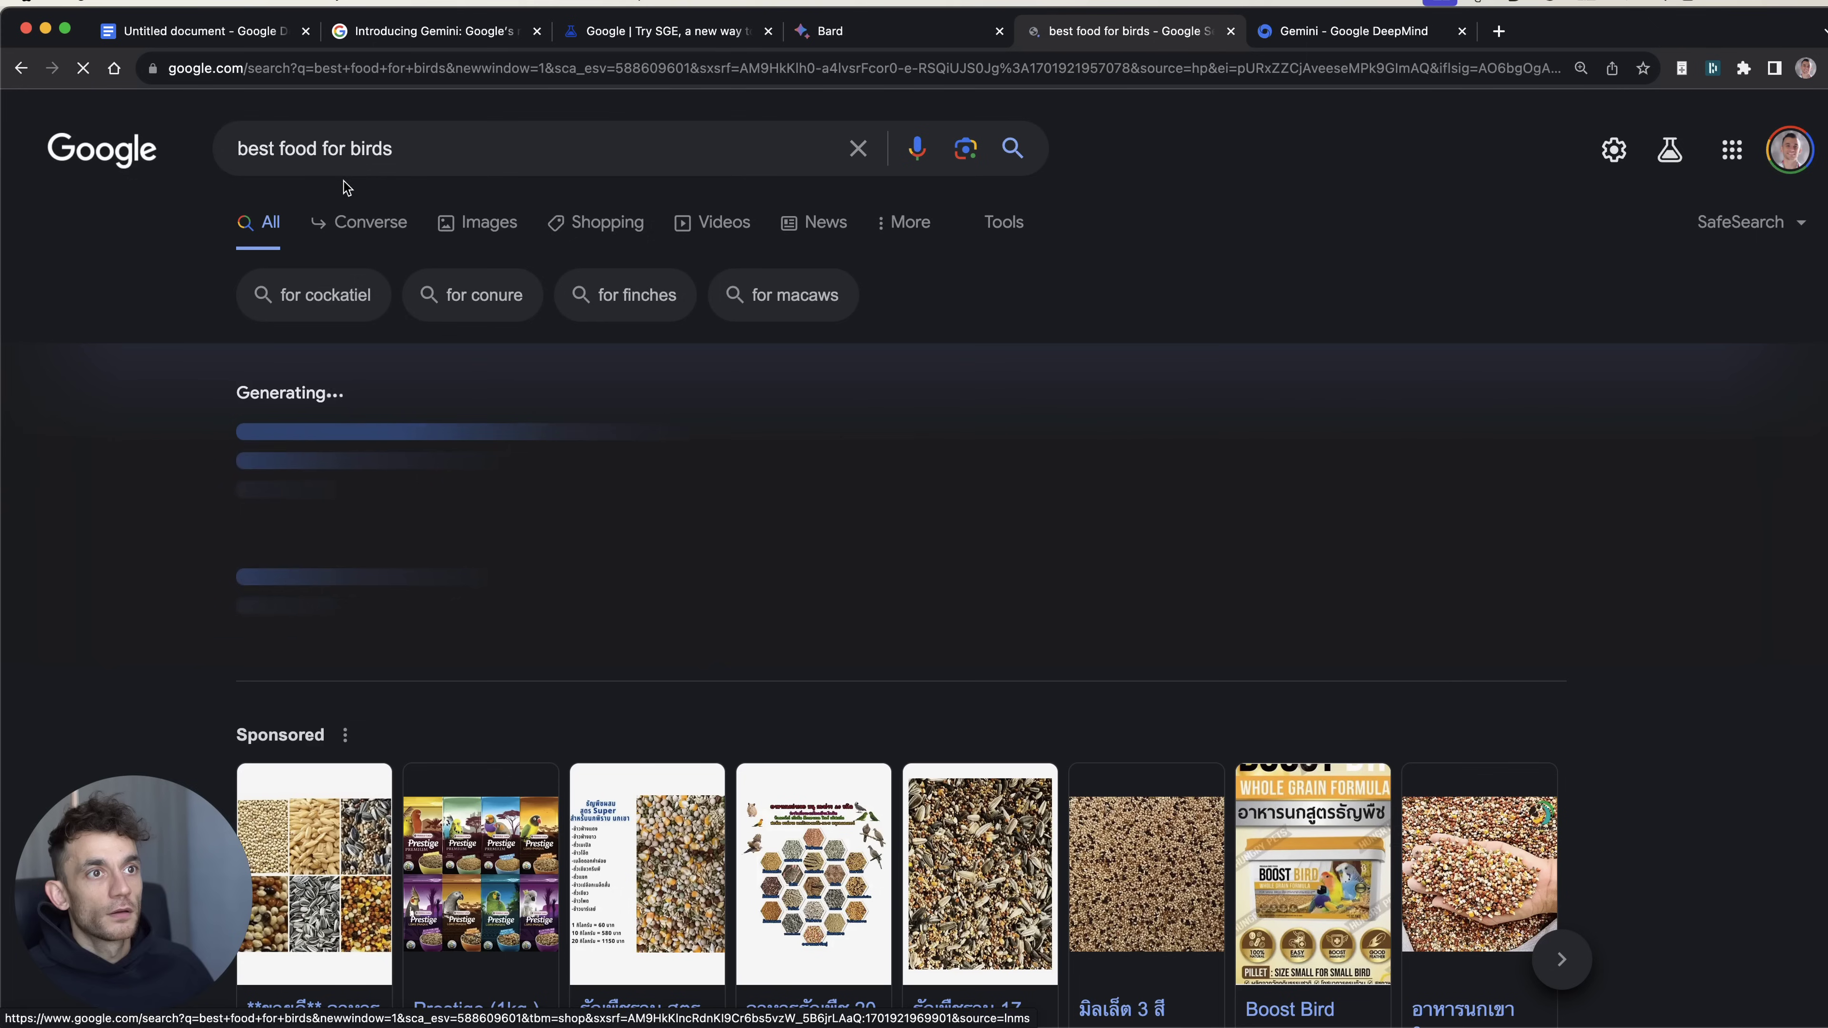
triple_click(424, 147)
left_click(1223, 176)
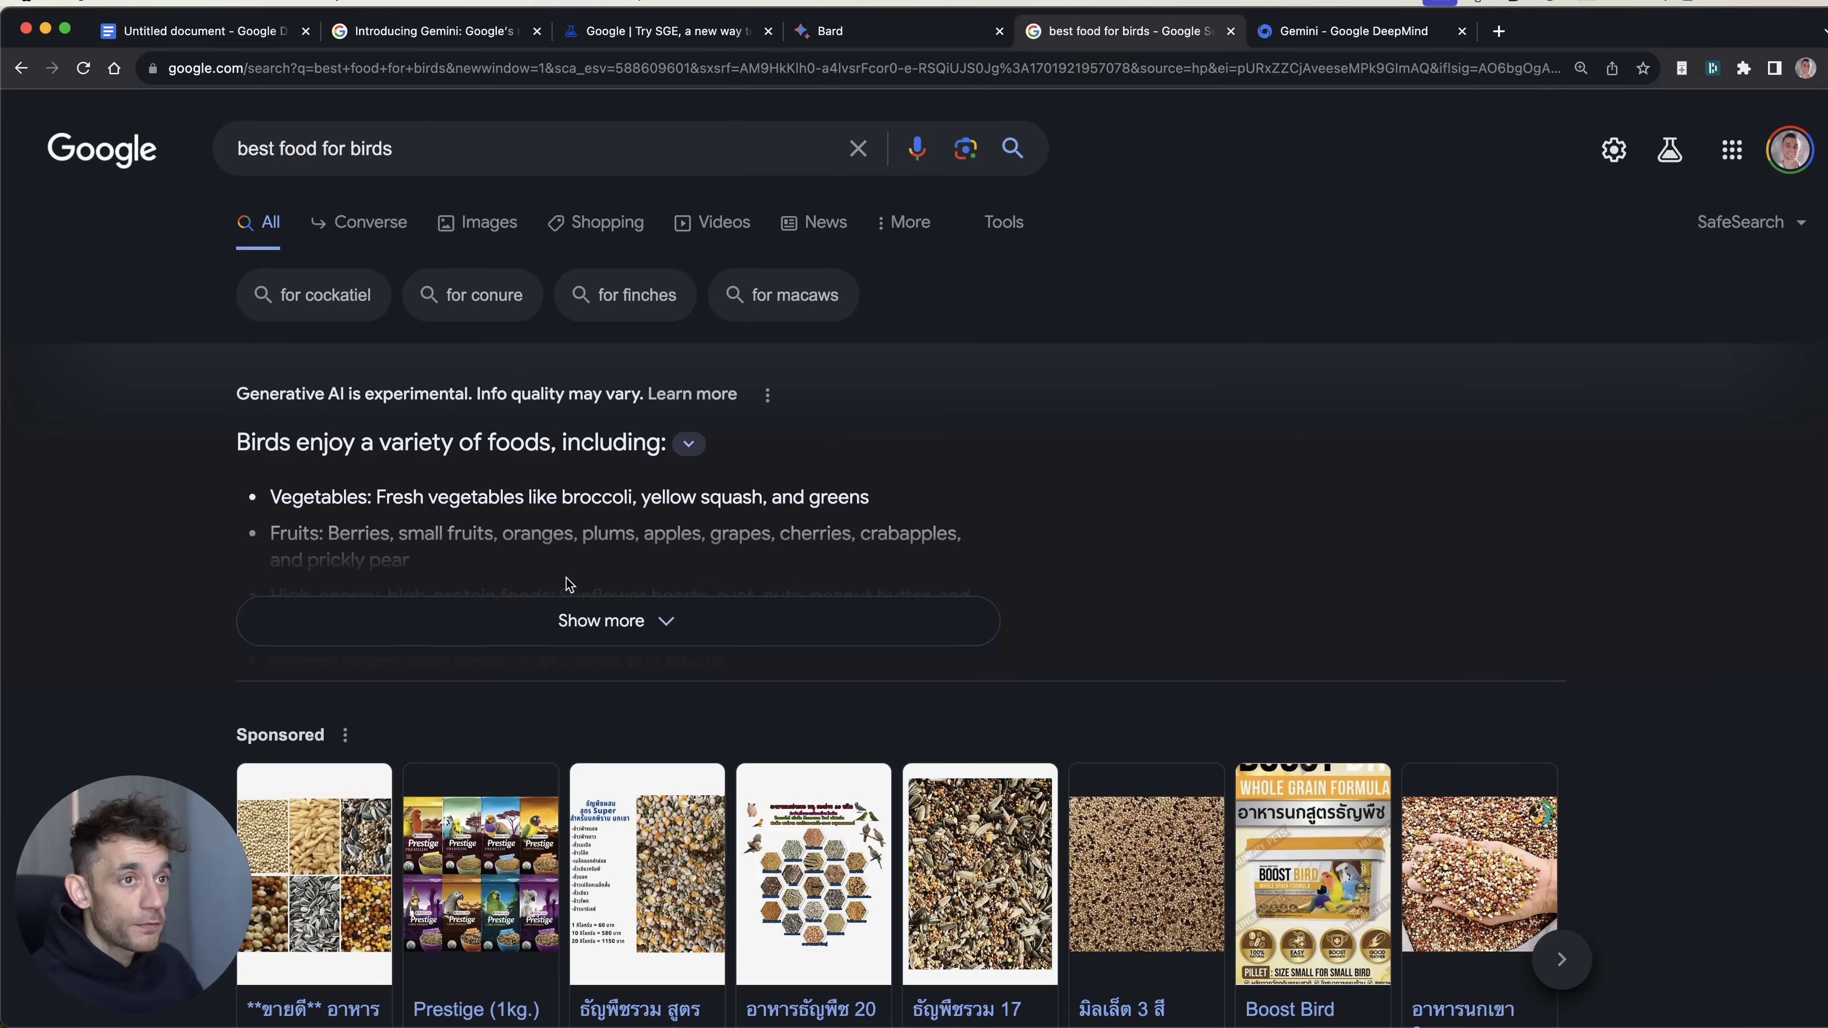
Step: Expand the full AI overview and highlight its 'Generative AI is experimental' notice
left_click(561, 621)
left_click_drag(235, 392, 553, 403)
left_click(487, 484)
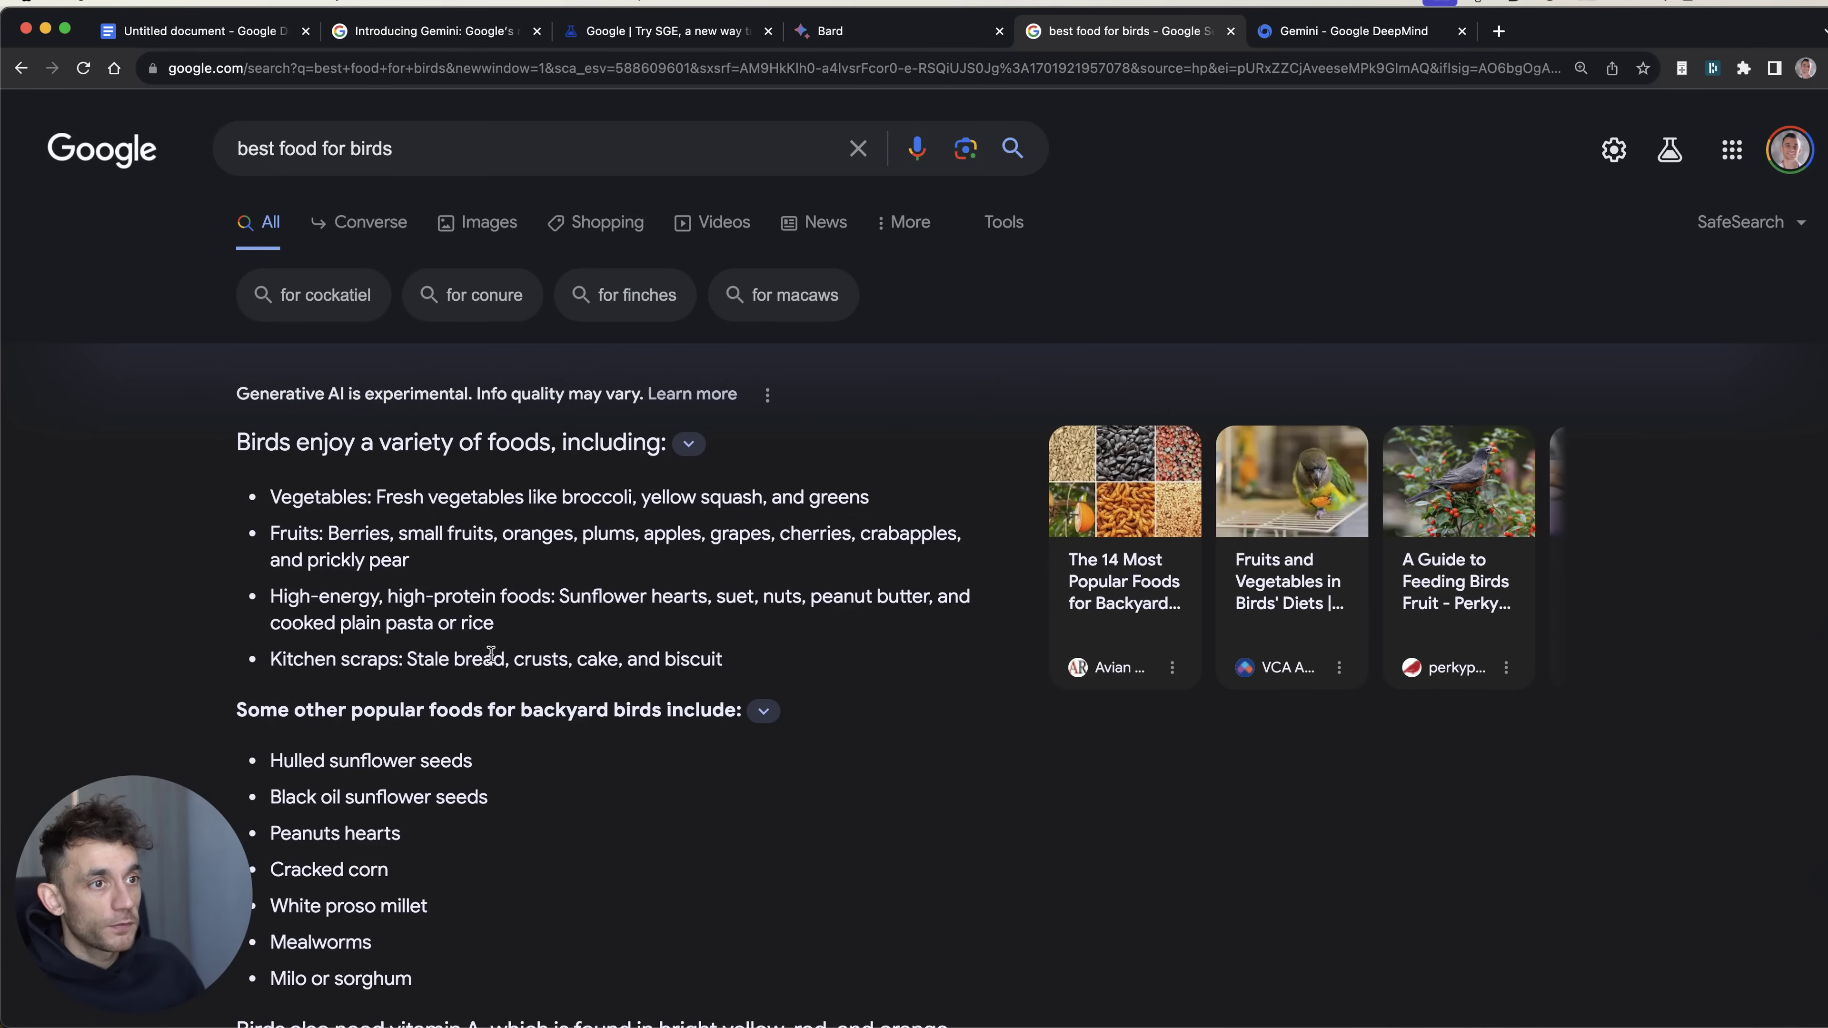
Step: Read through the AI overview's bird food list, clear the selection, and return to the top
scroll(590, 561, "down", 3)
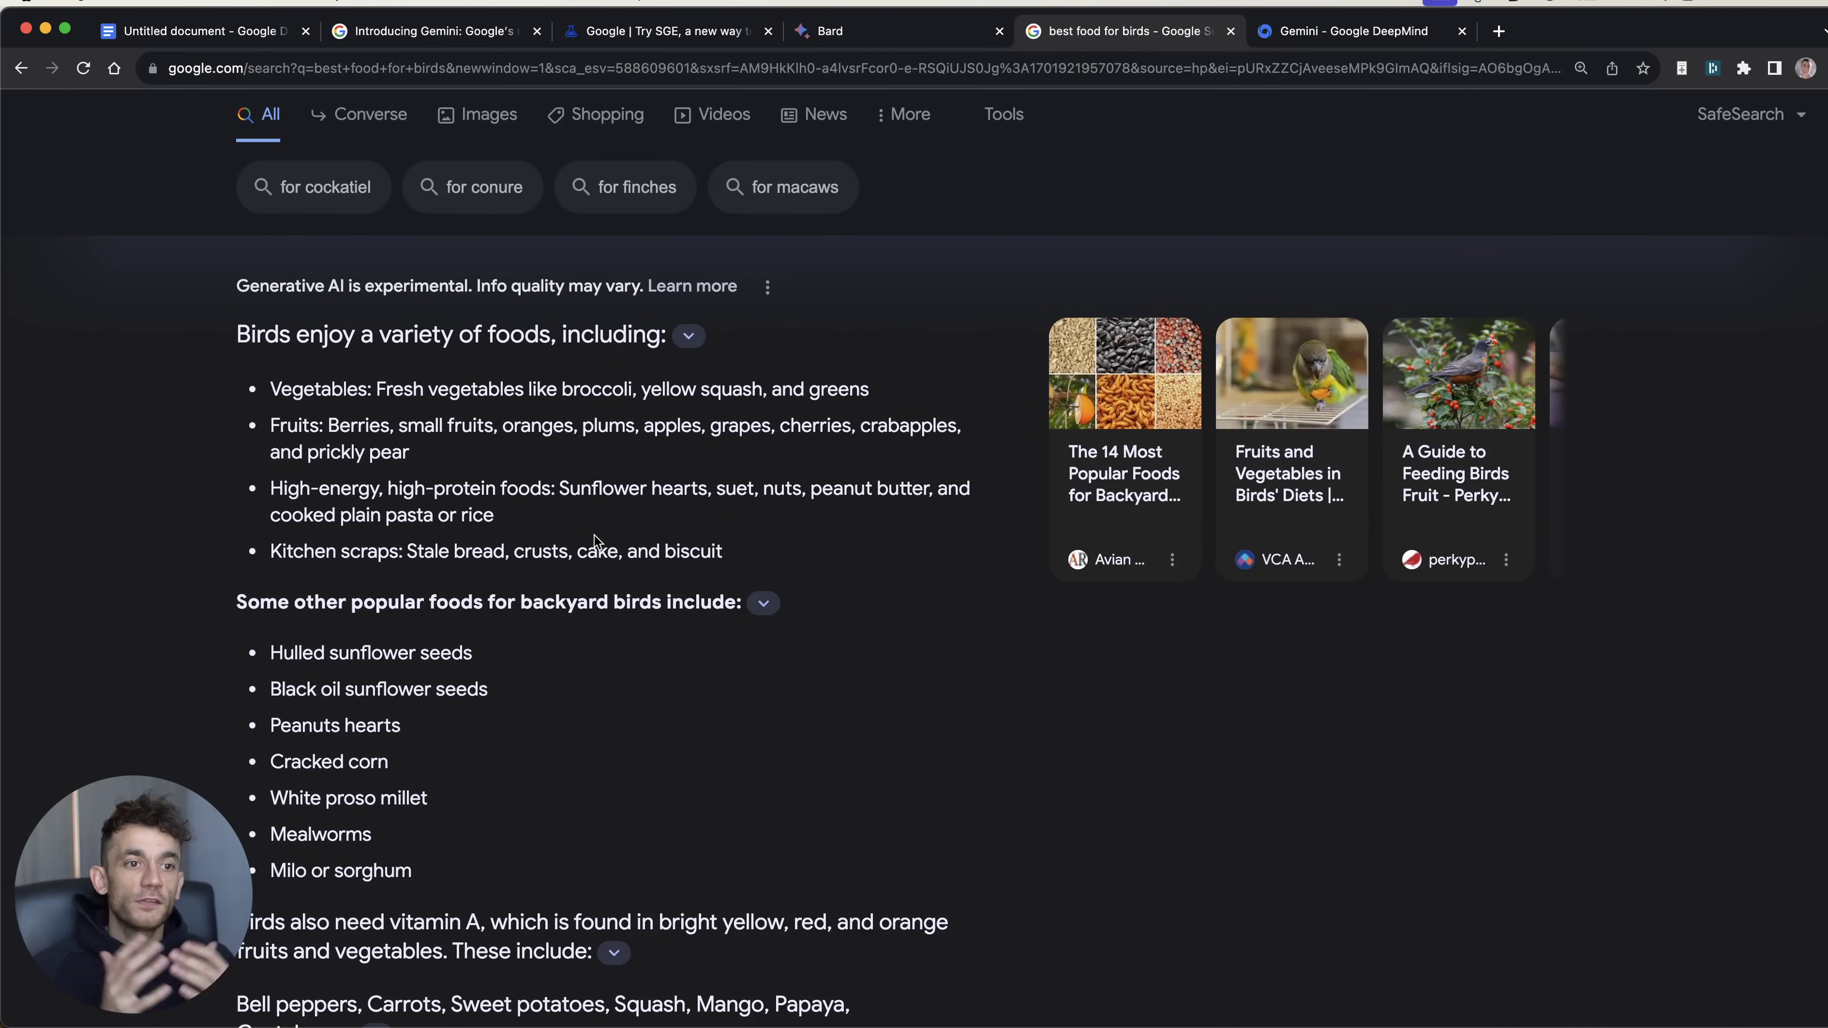
scroll(595, 539, "down", 10)
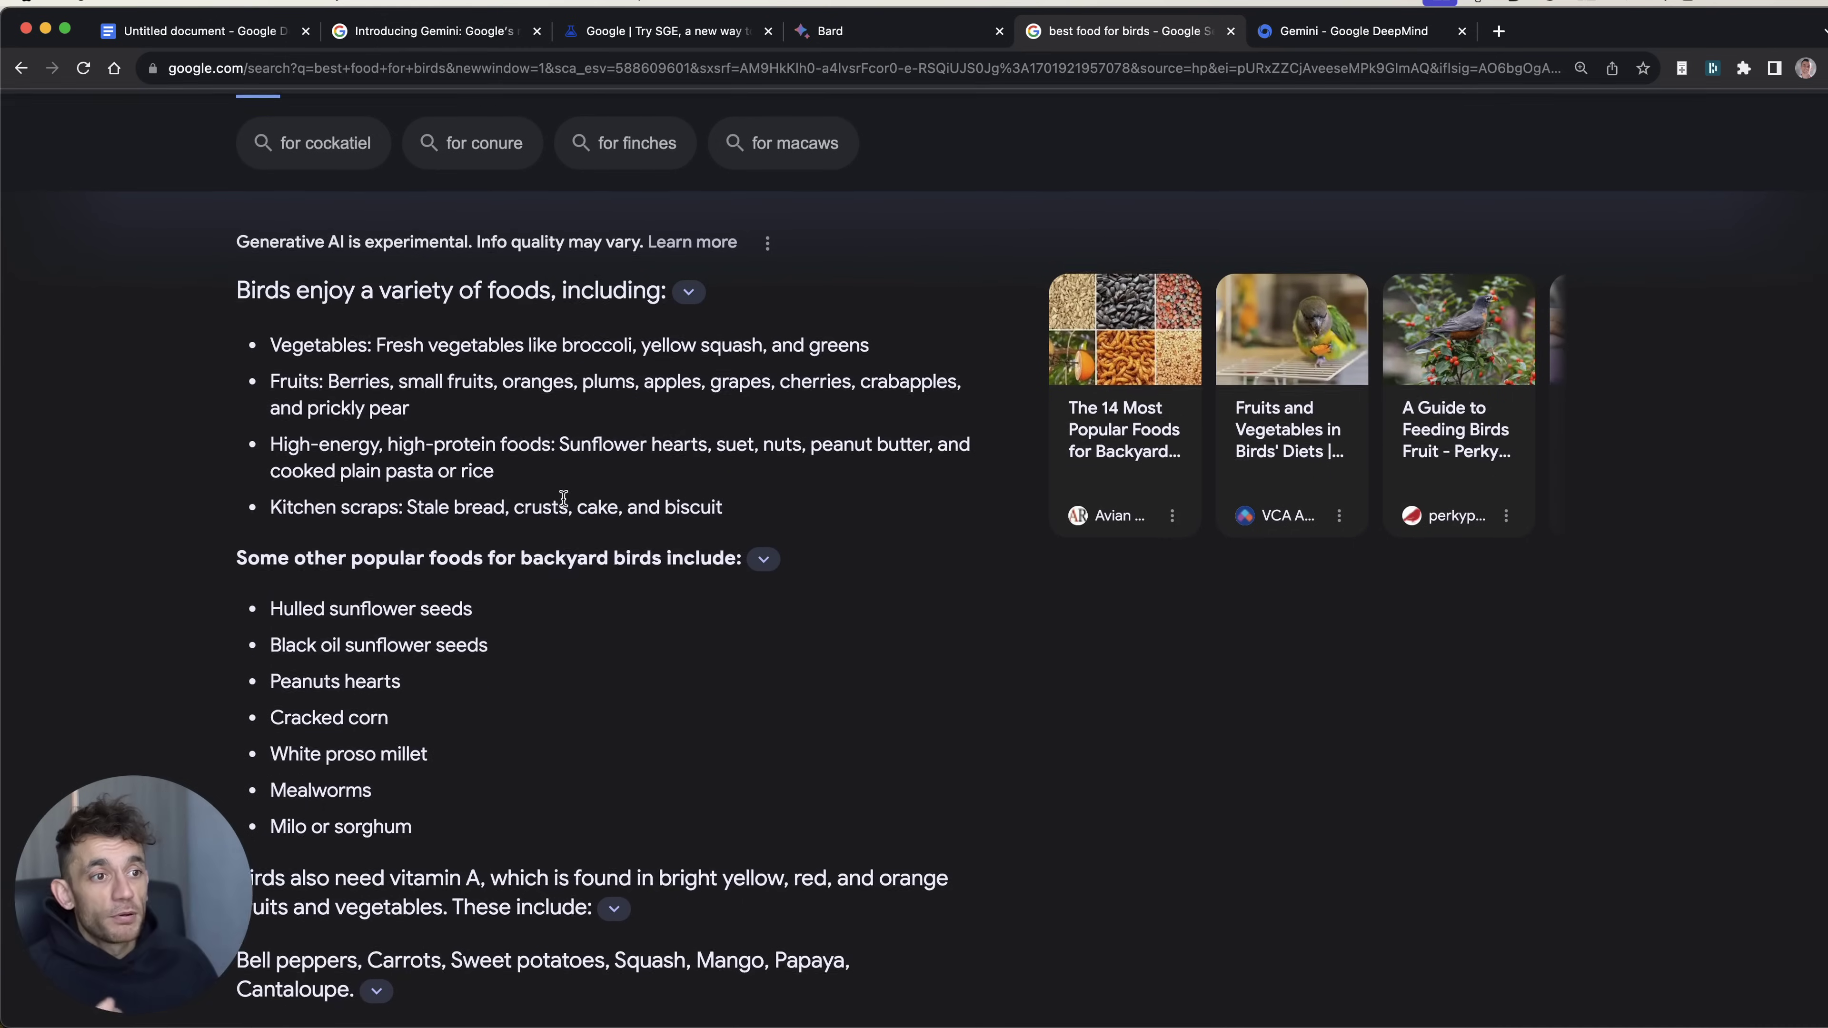
scroll(561, 547, "down", 3)
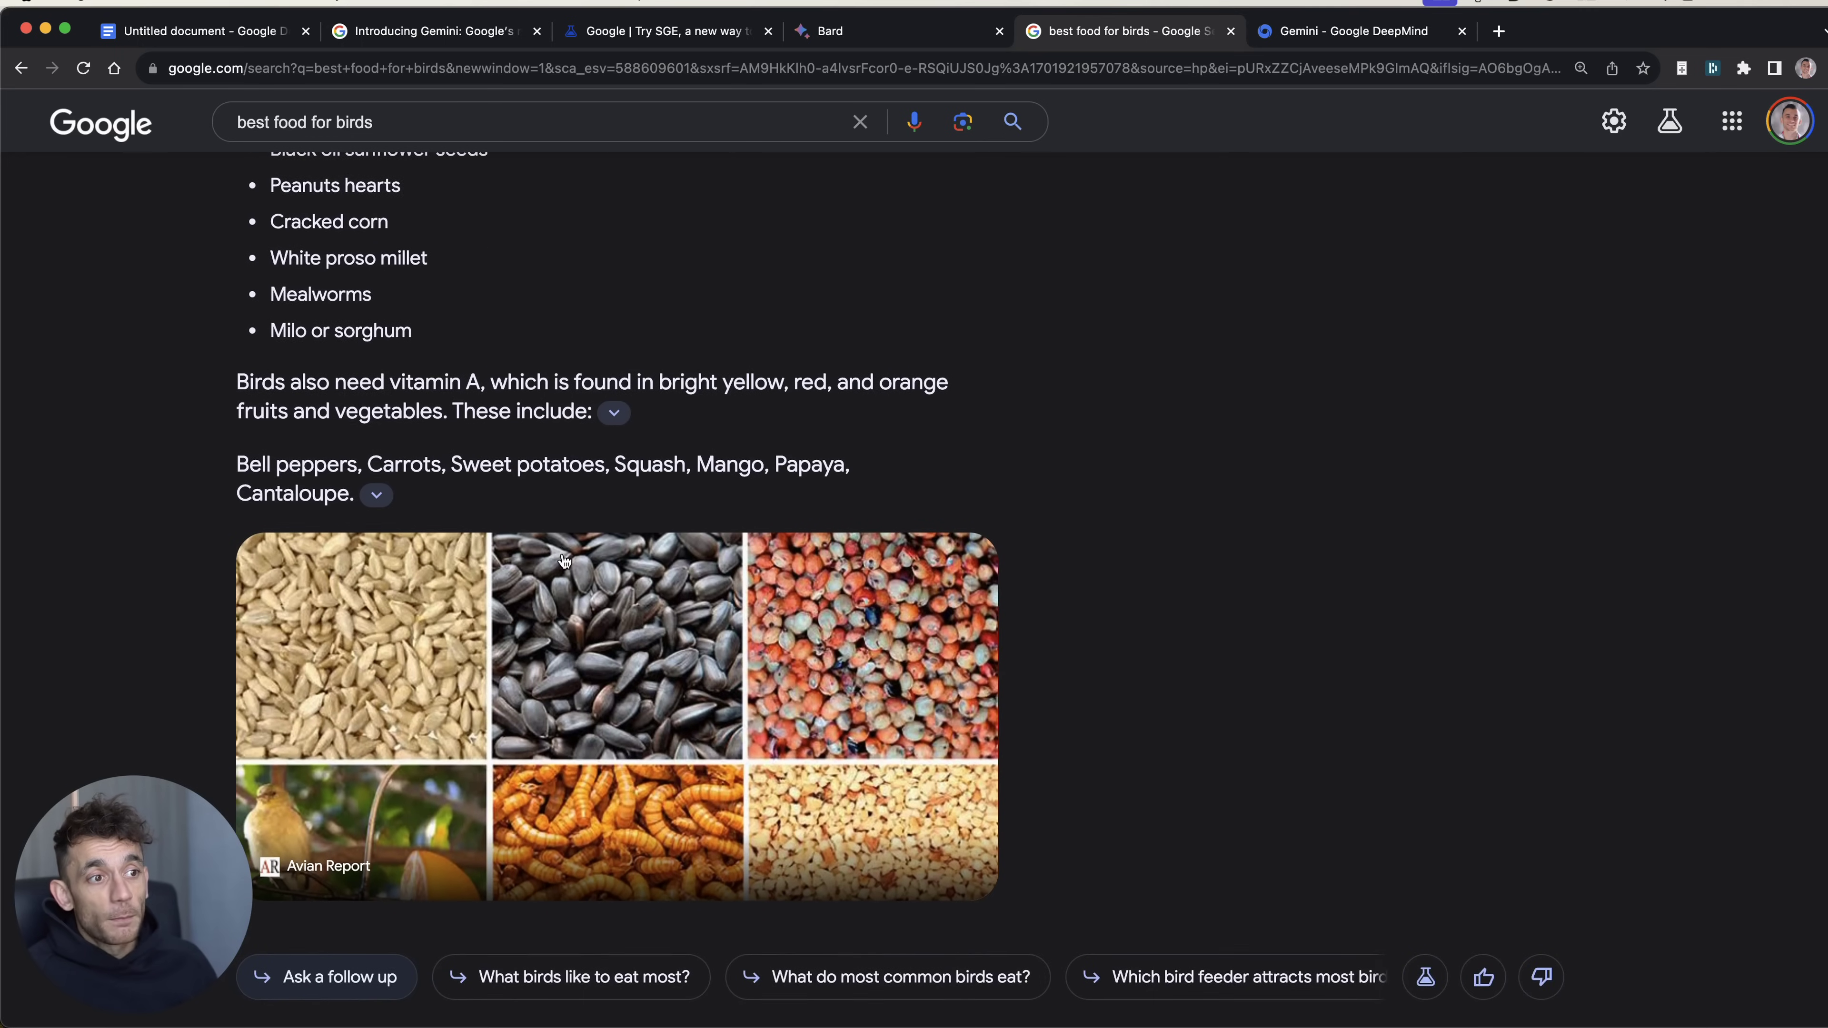
scroll(564, 553, "down", 5)
scroll(543, 434, "up", 14)
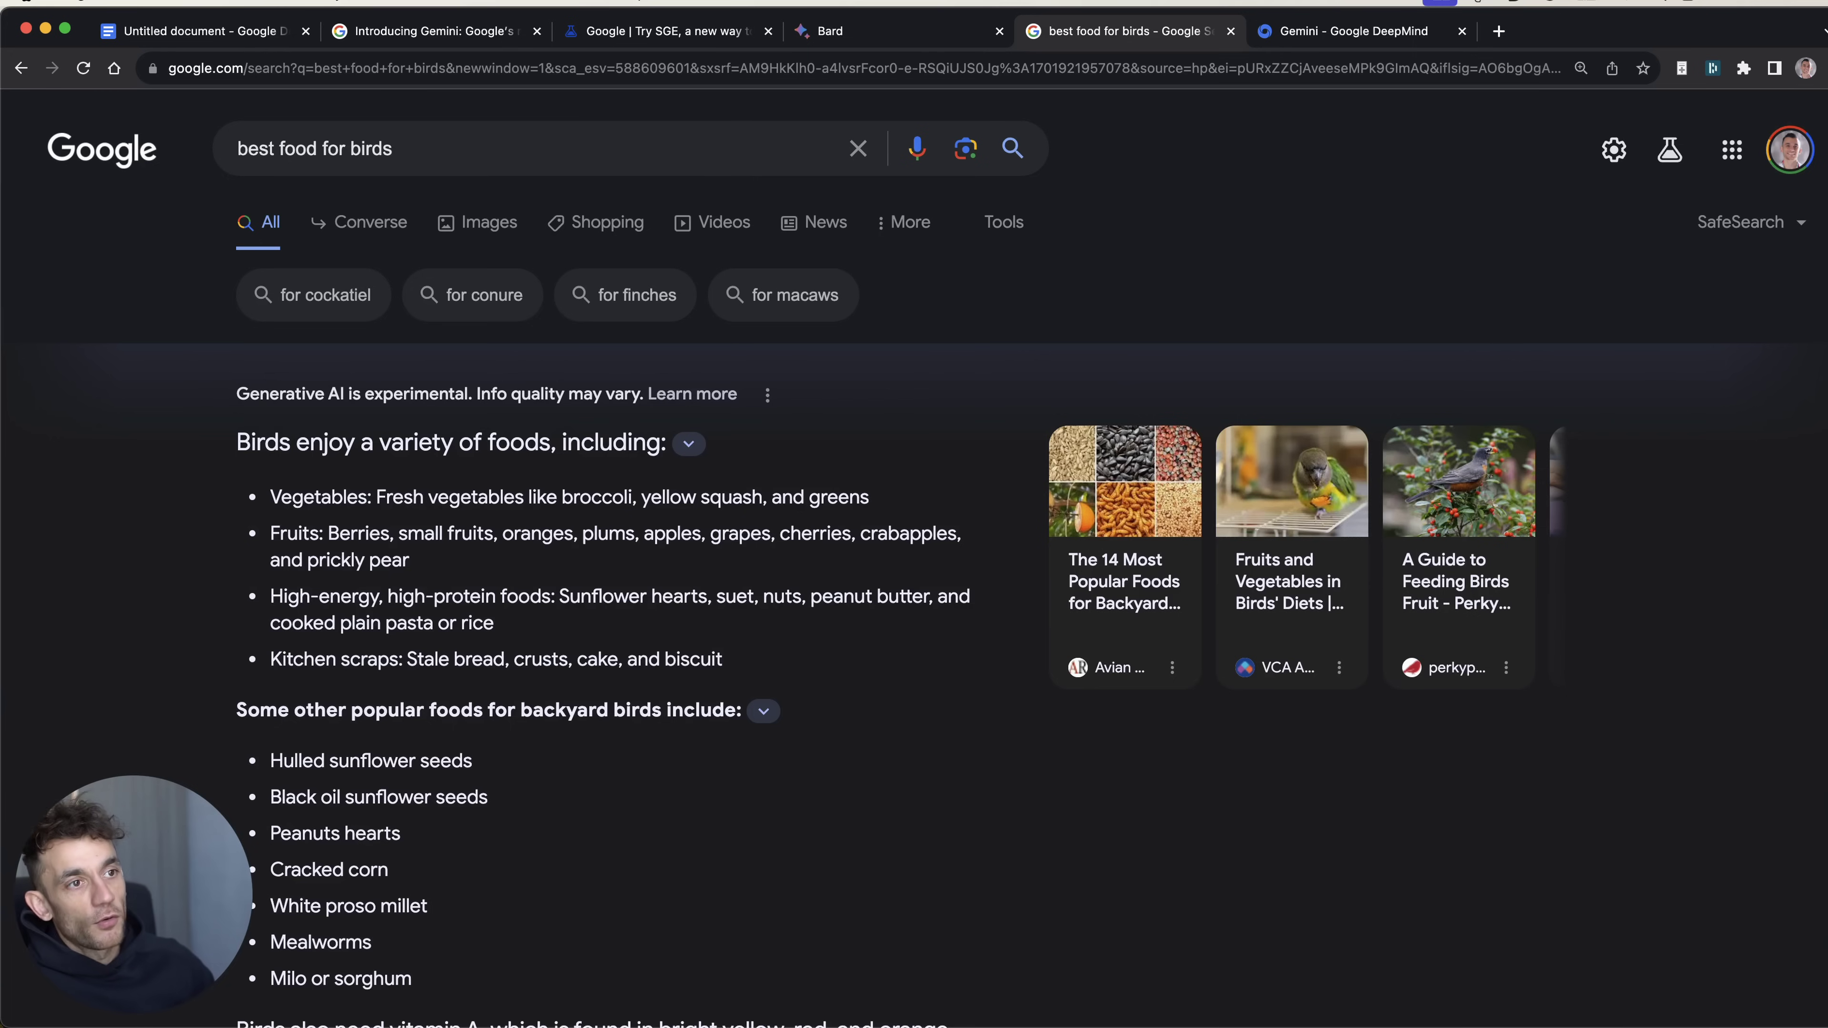
scroll(791, 475, "down", 6)
left_click_drag(541, 697, 207, 469)
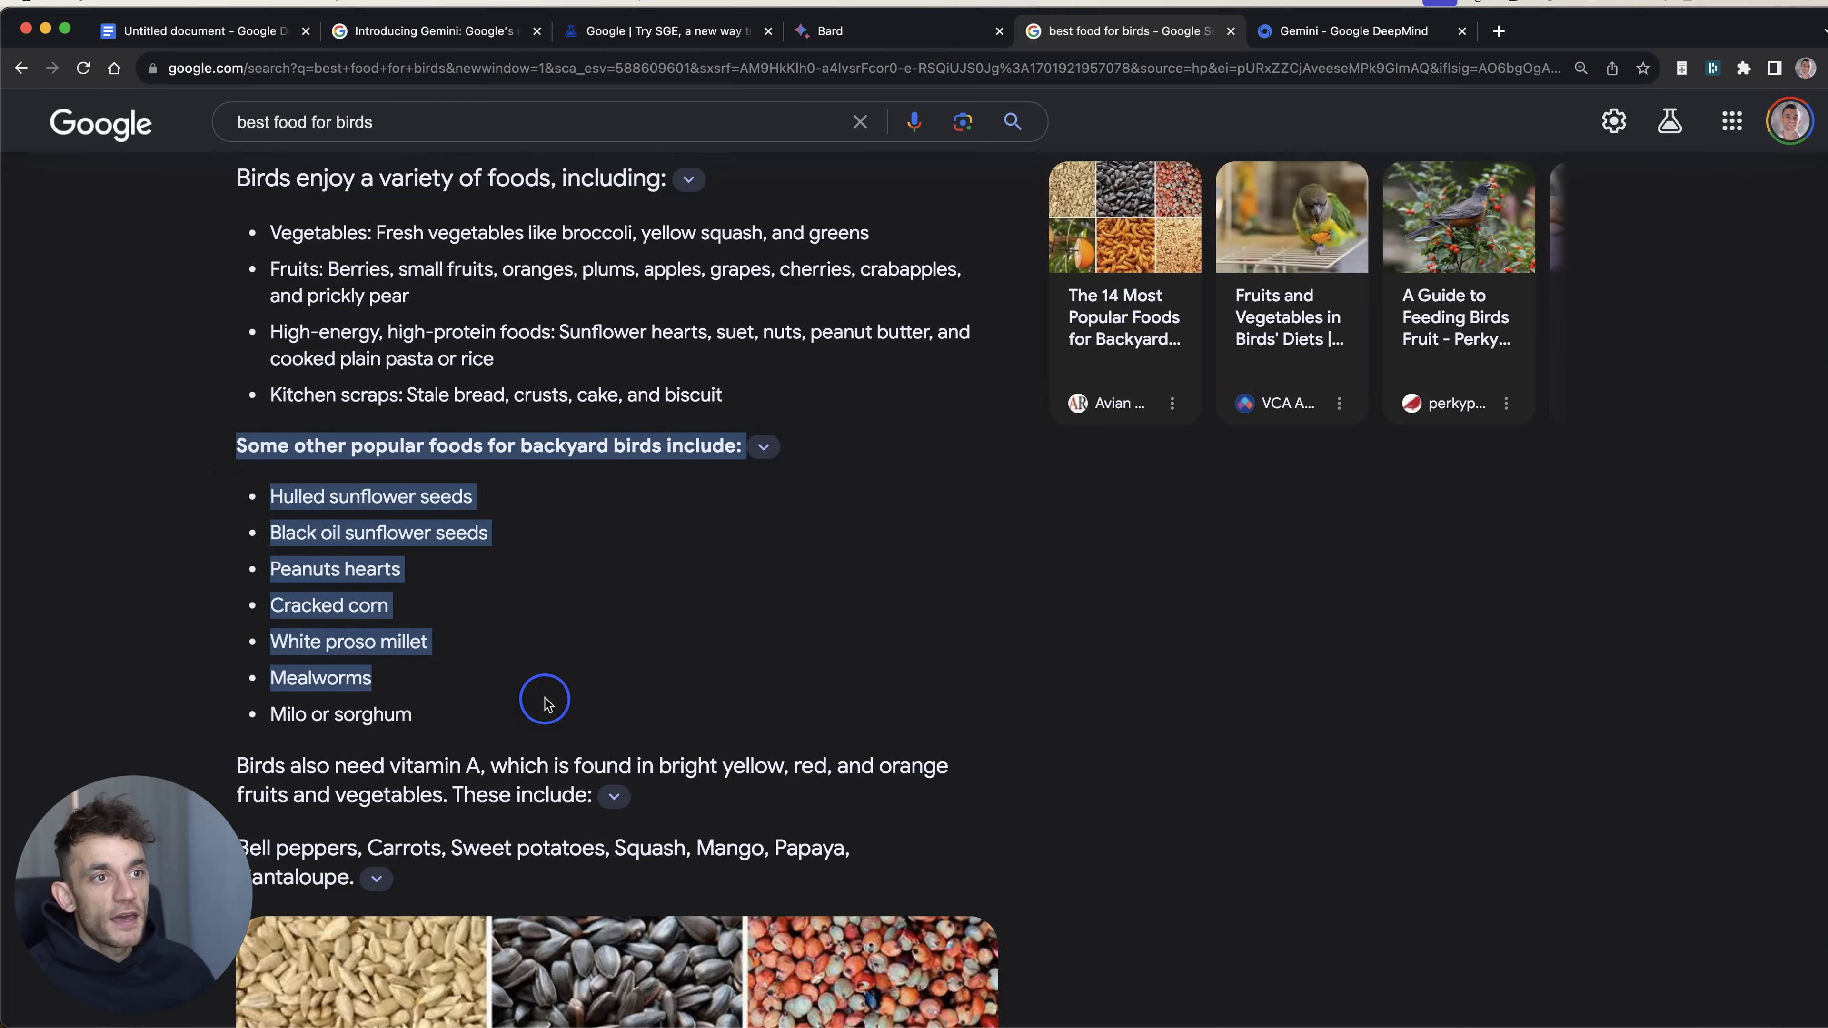
scroll(584, 572, "up", 2)
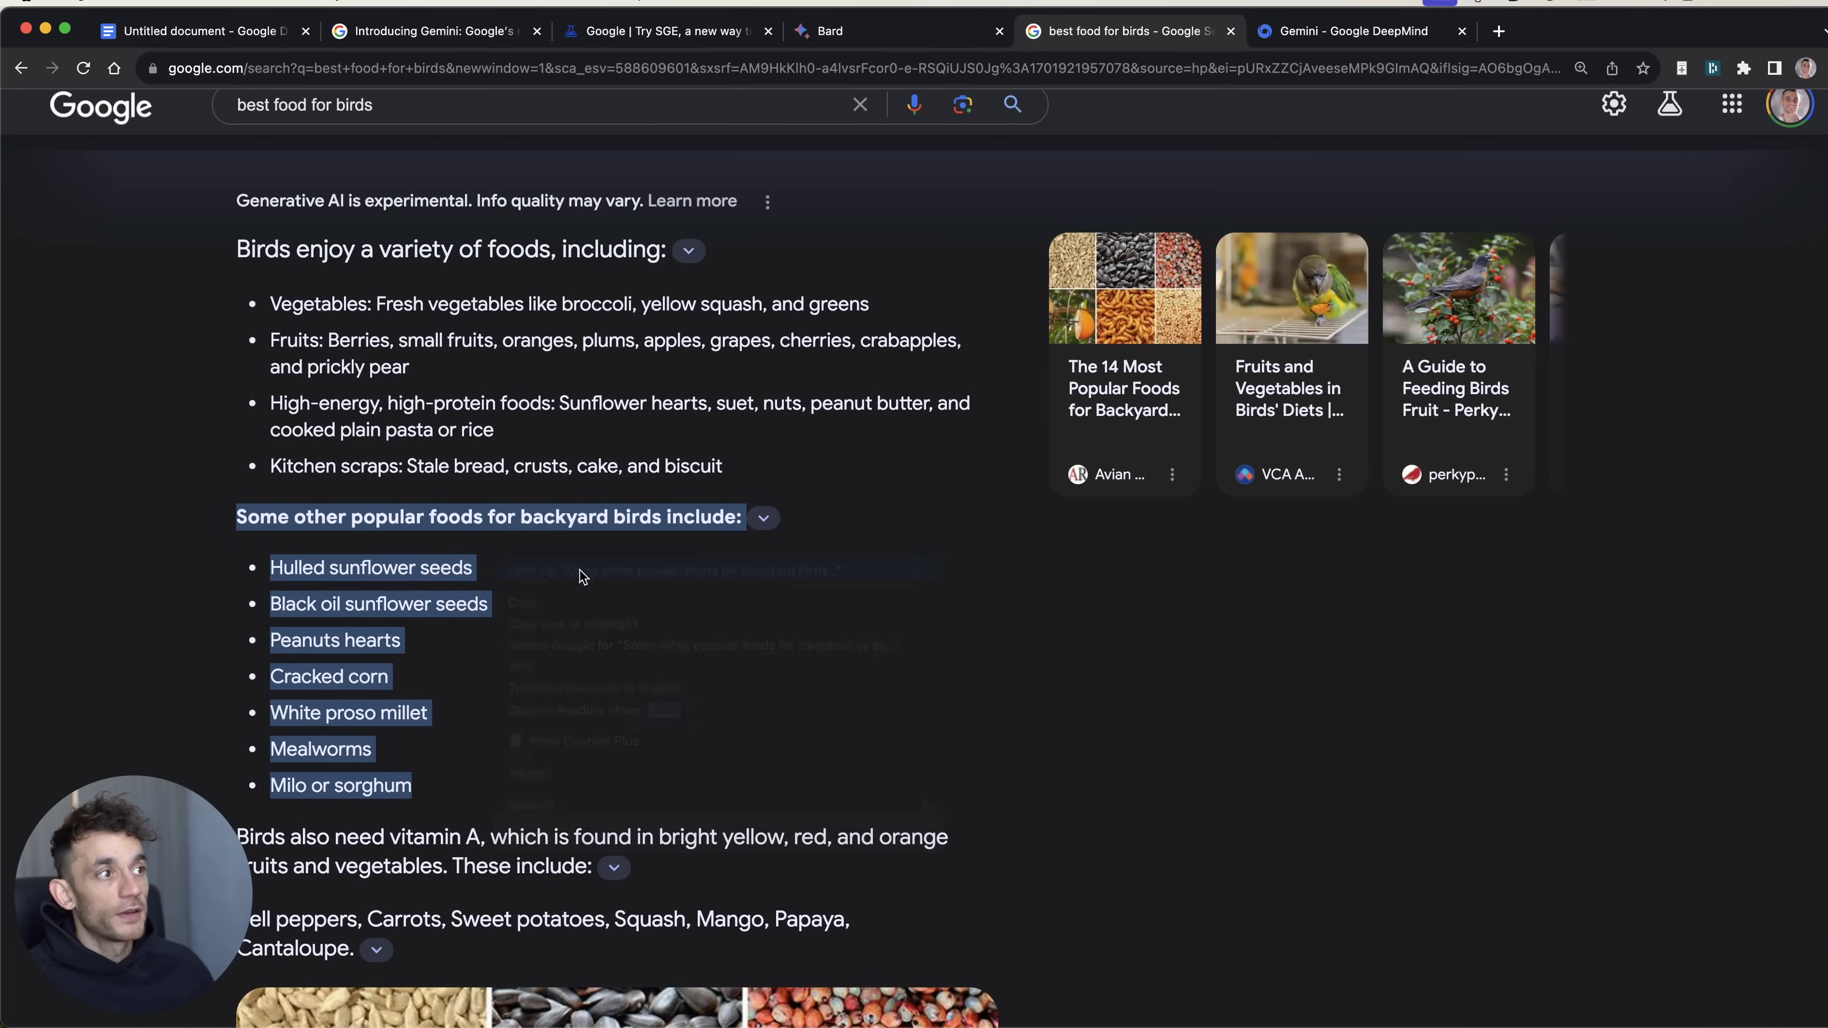
key("ctrl+super+d")
left_click(946, 694)
scroll(945, 612, "up", 5)
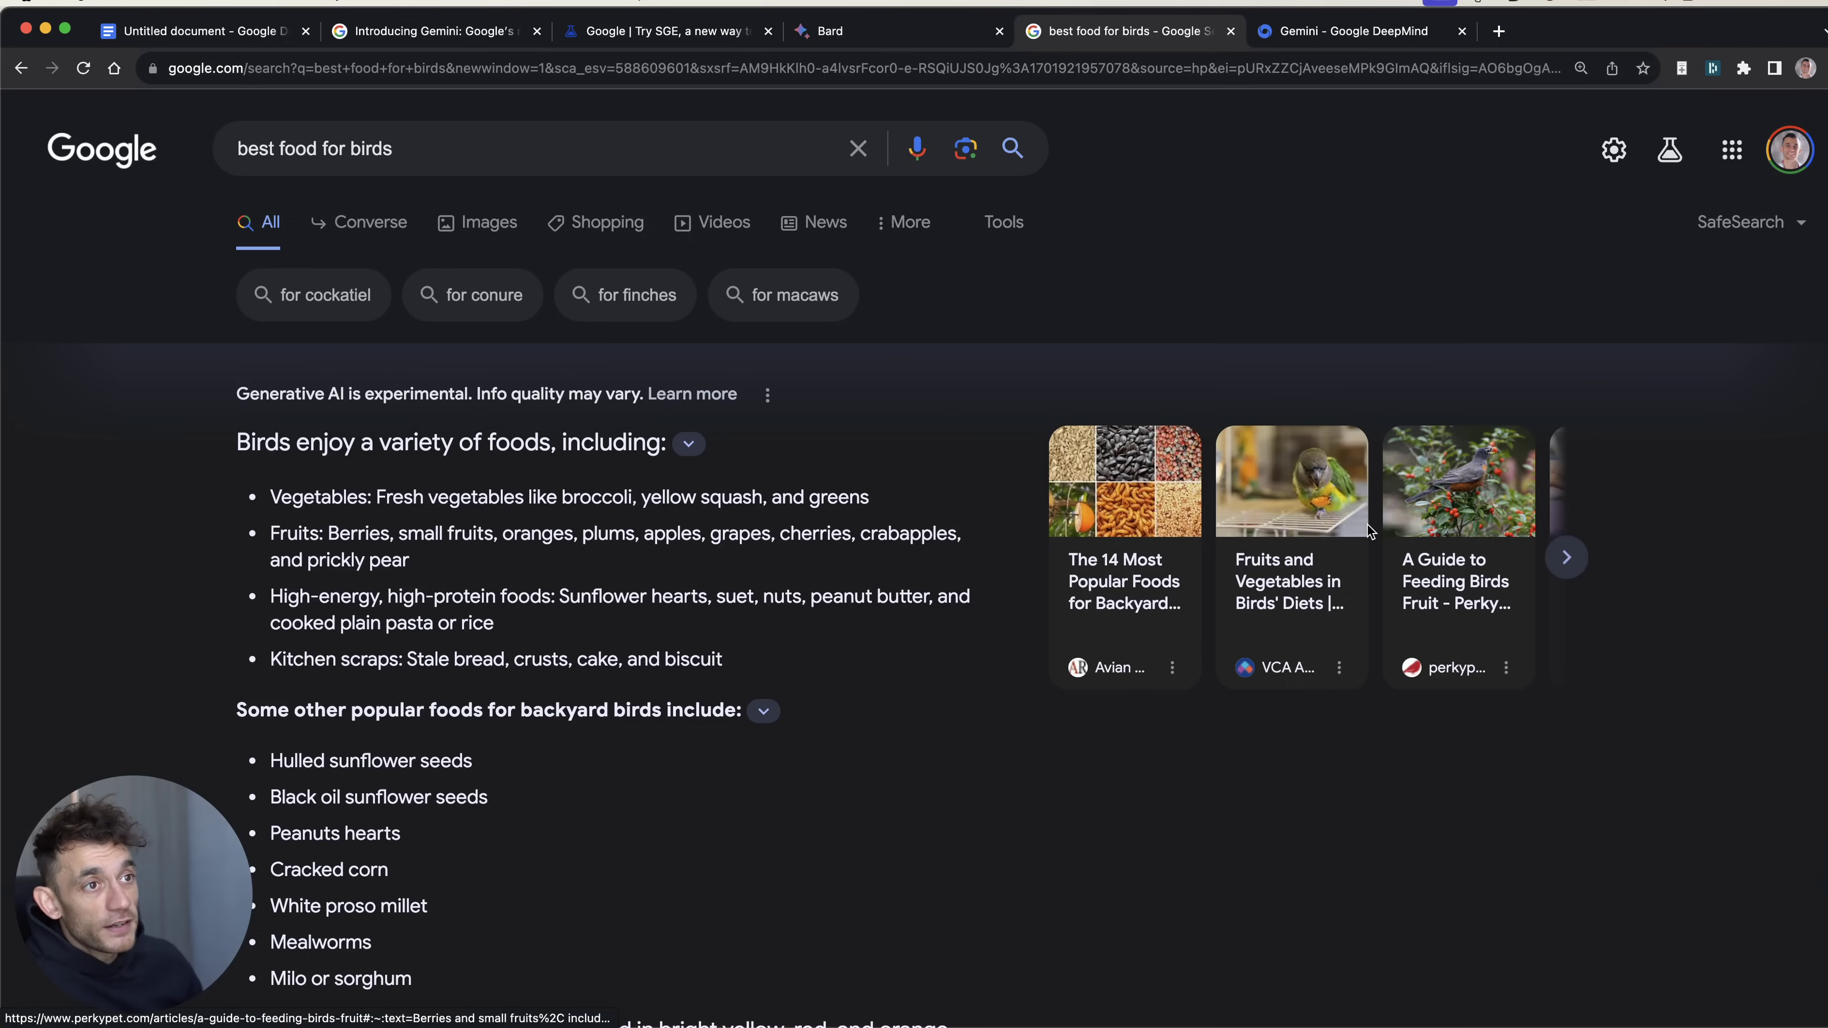
scroll(1342, 560, "down", 2)
scroll(1282, 610, "up", 2)
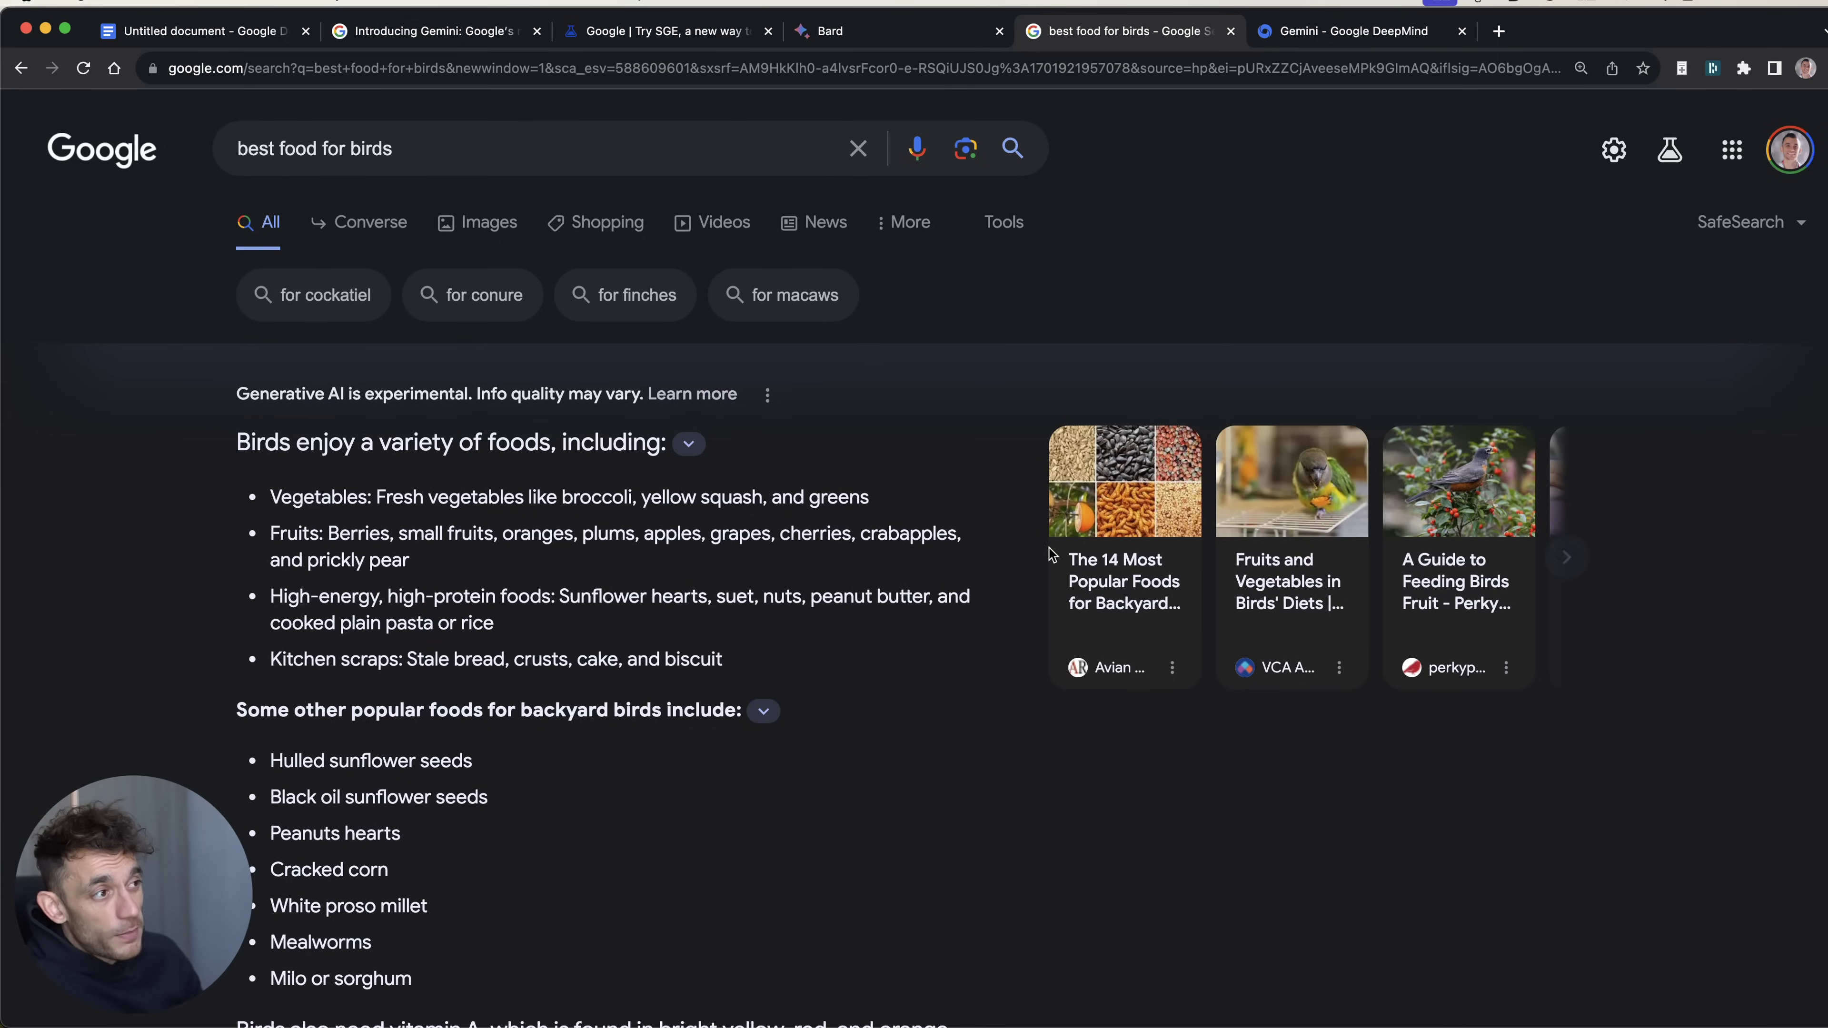
Step: Return to the Introducing Gemini article and highlight 'Starting on December 13'
left_click(423, 29)
right_click(423, 27)
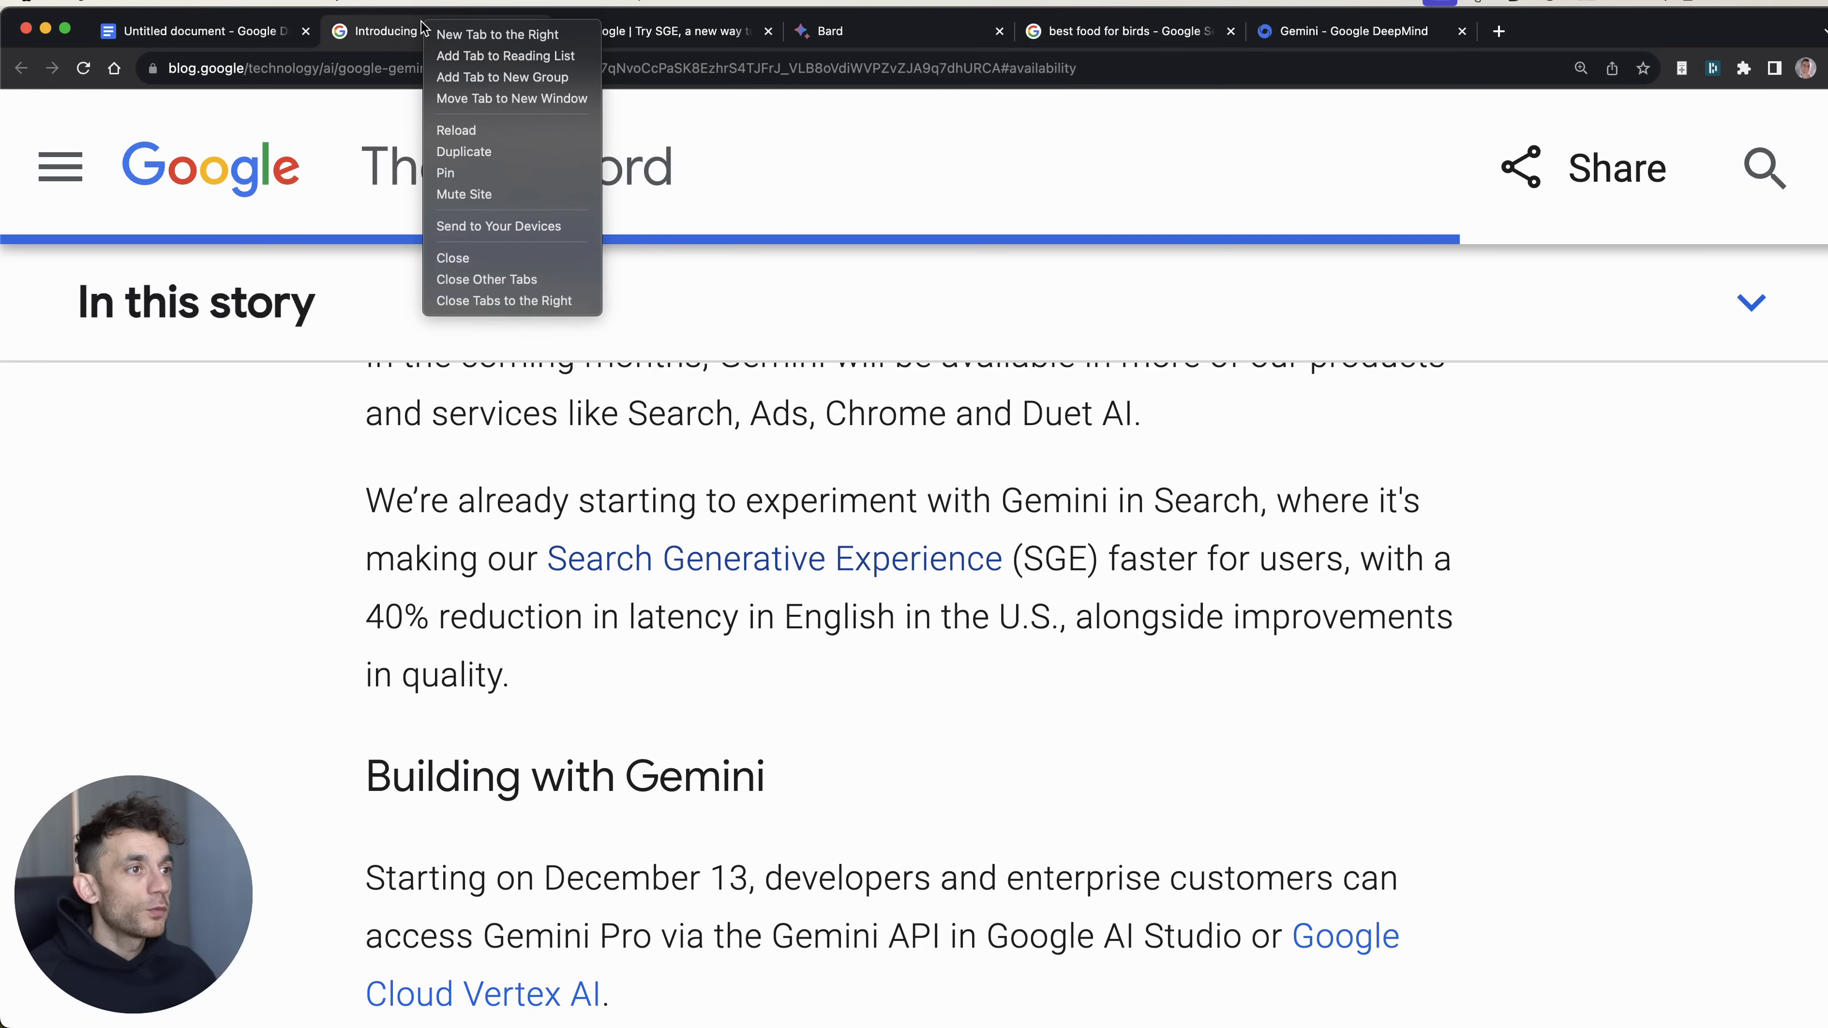
key("Escape")
left_click(385, 488)
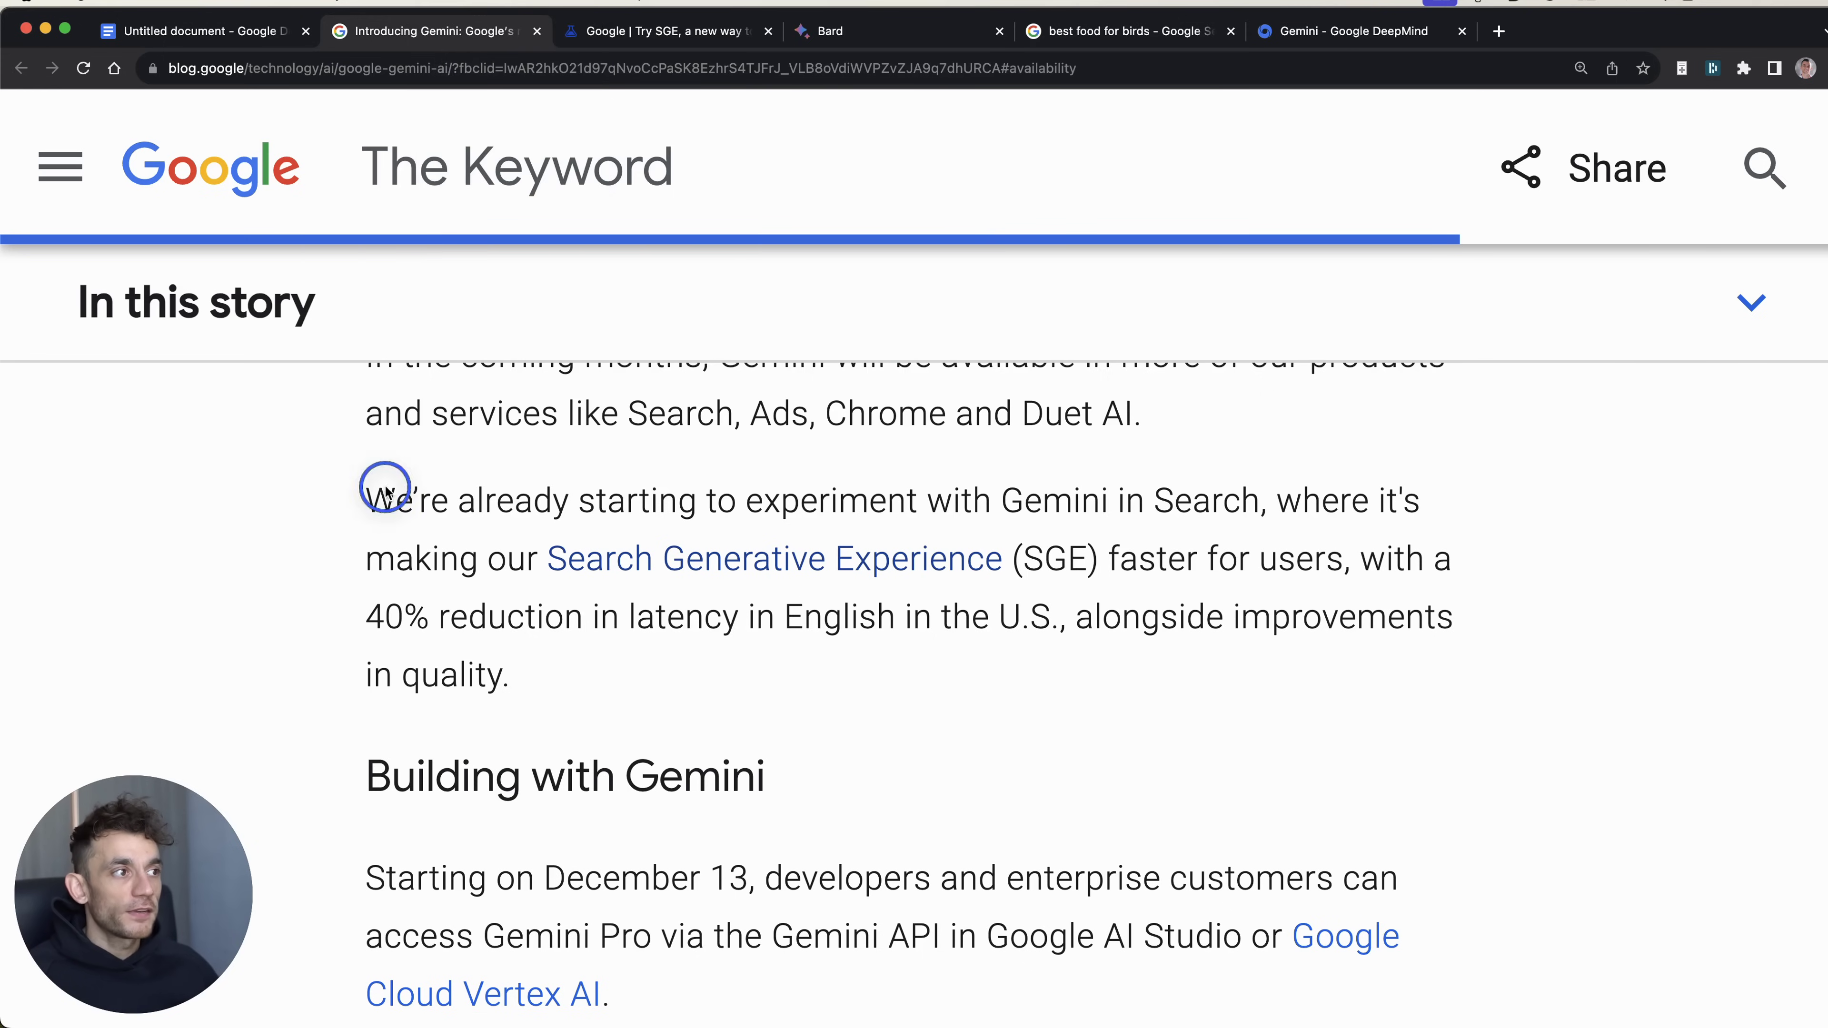
left_click(826, 677)
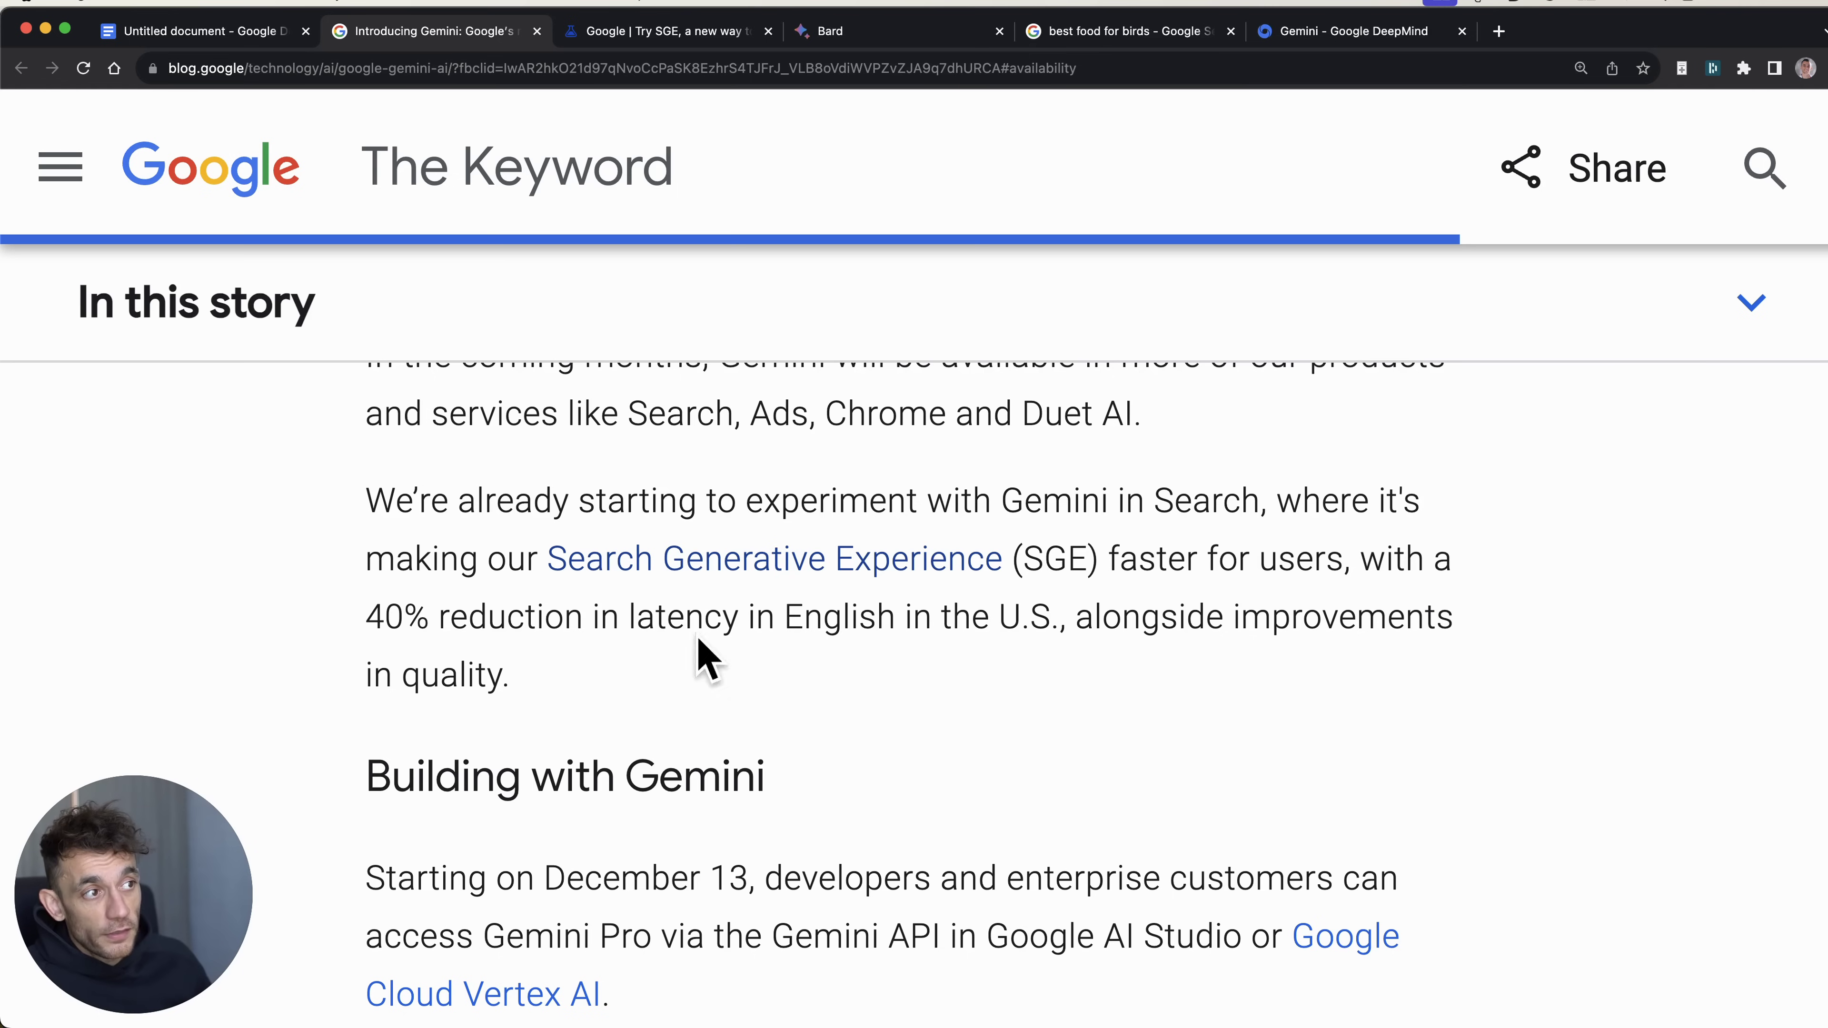
scroll(1073, 633, "down", 5)
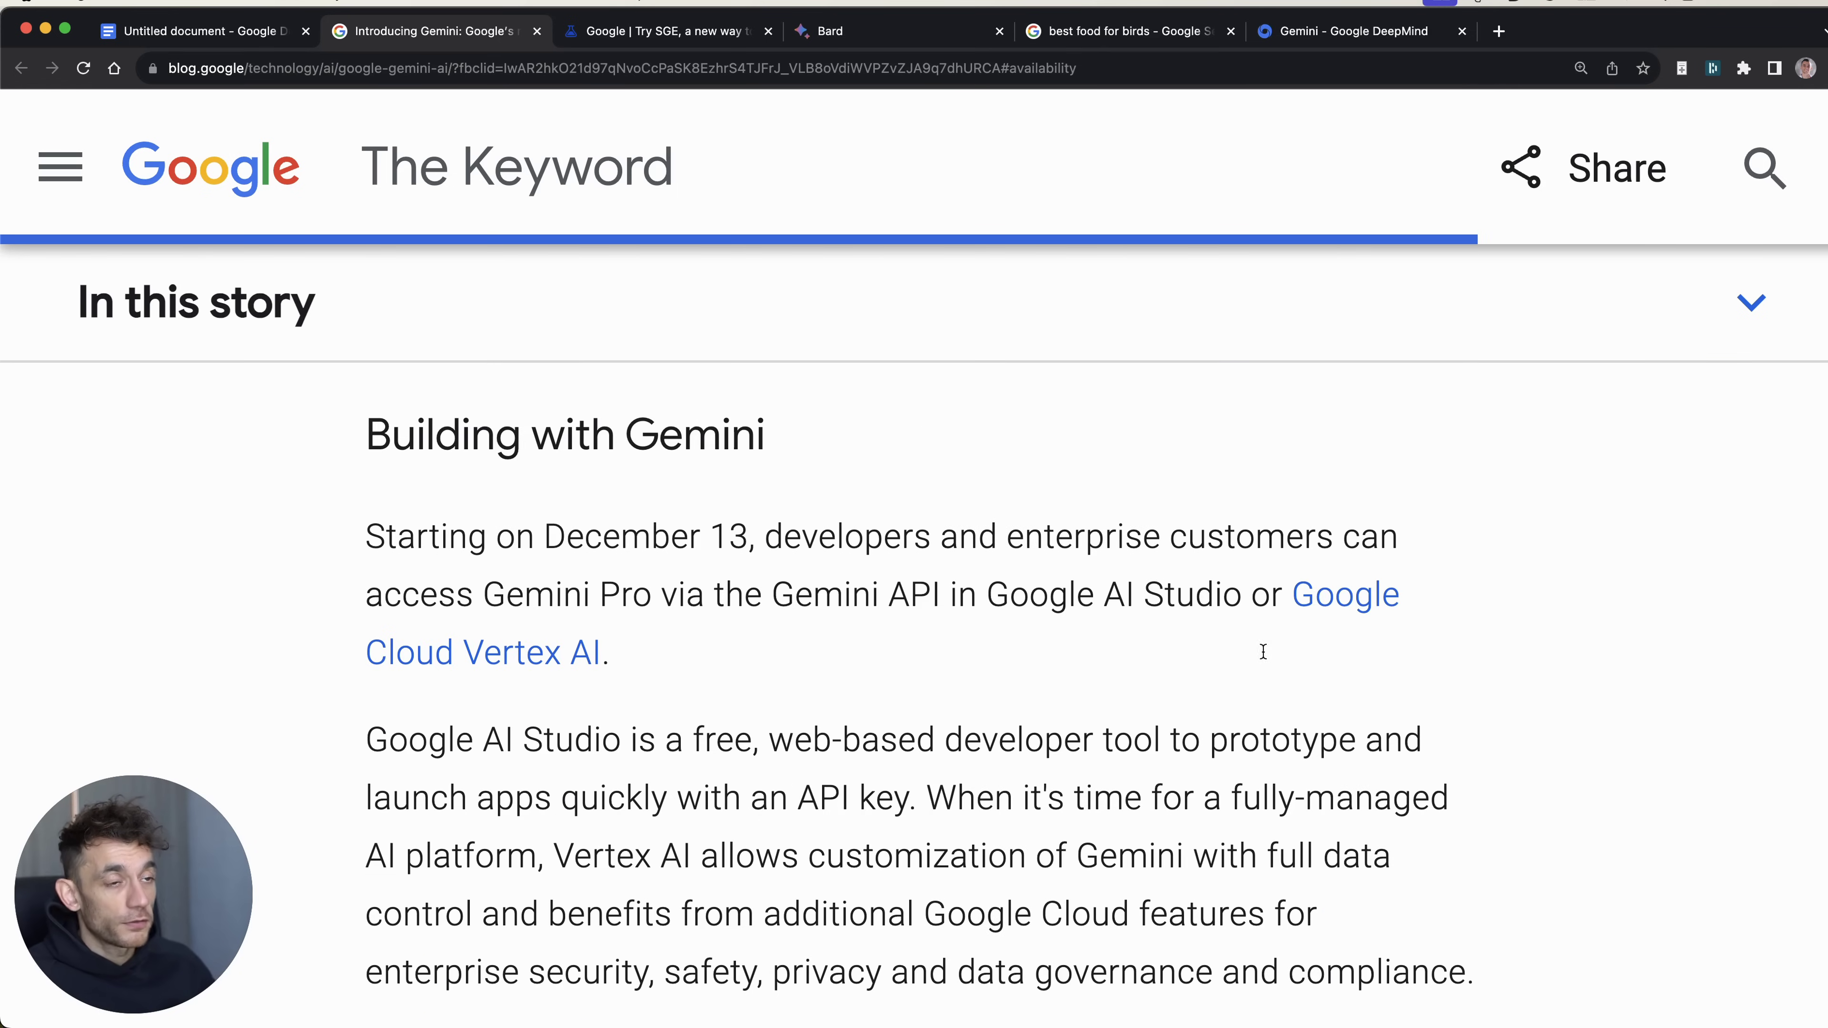
scroll(1247, 653, "down", 2)
left_click_drag(365, 441, 751, 450)
scroll(751, 449, "up", 1)
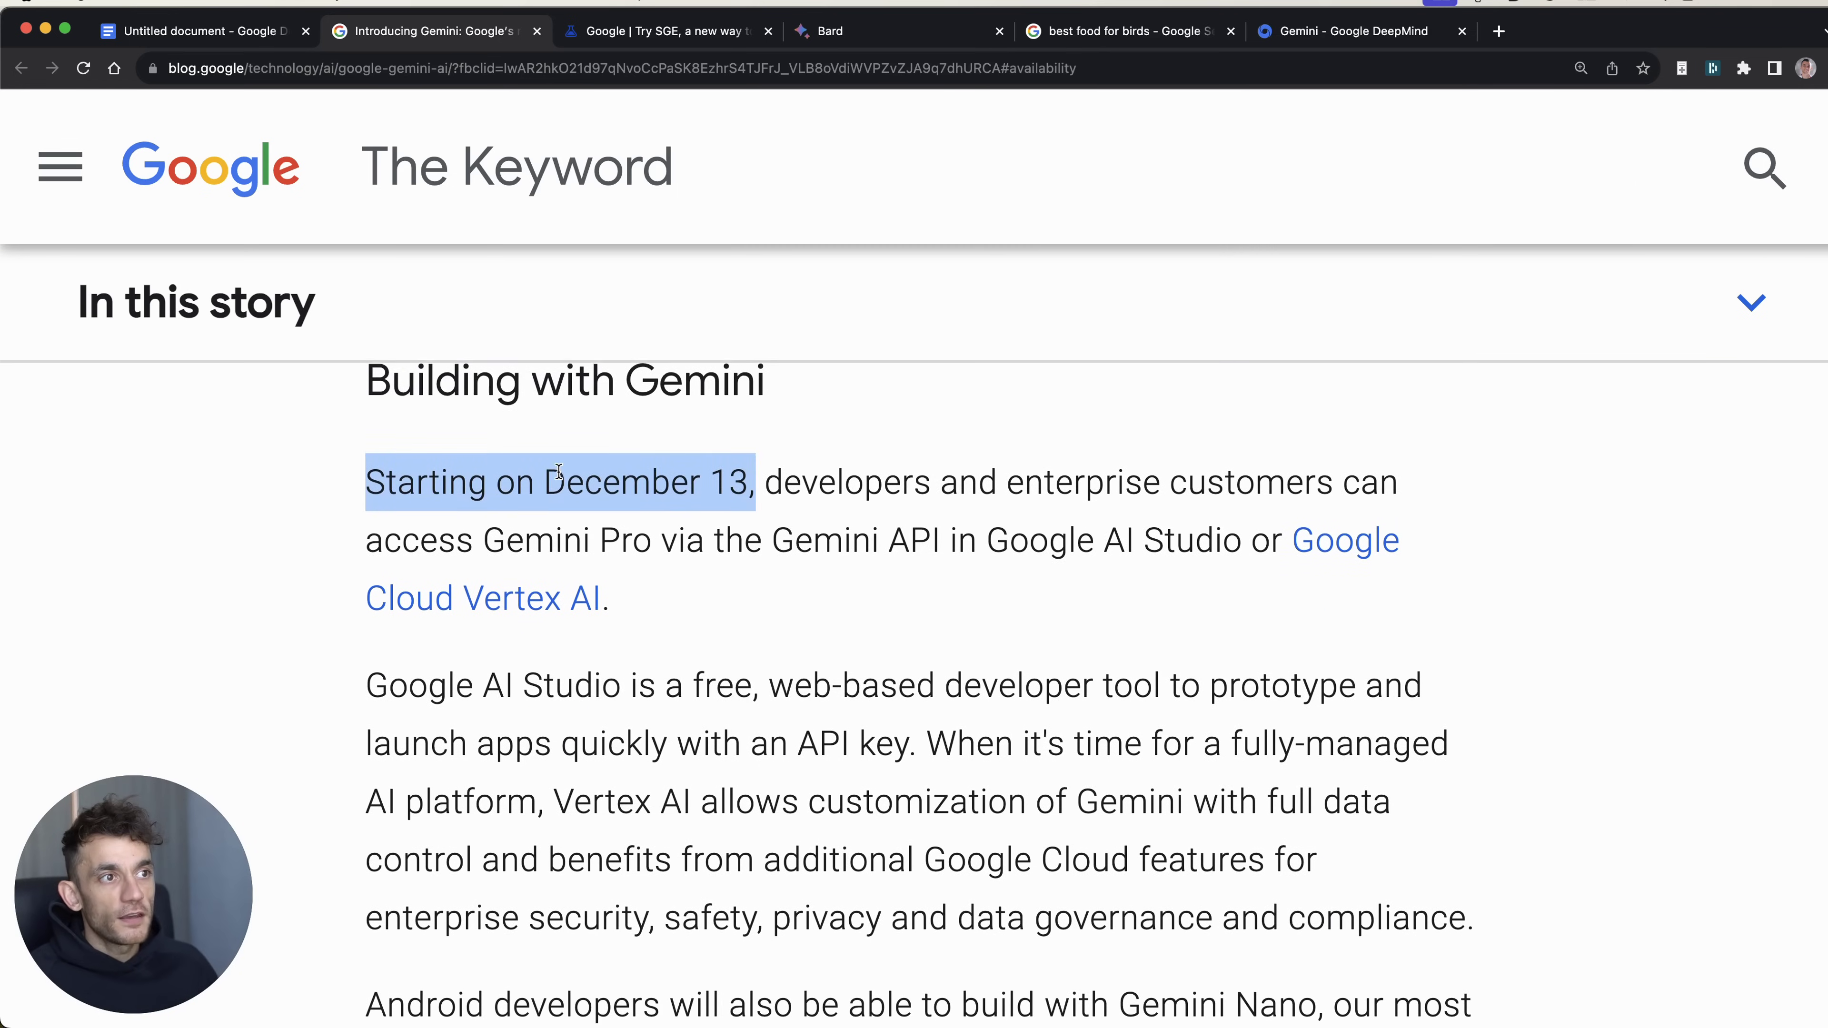
Step: Highlight the sentence on developer access to Gemini Pro, then review the AI Studio and Vertex AI passage
left_click(408, 493)
left_click_drag(408, 493, 1234, 556)
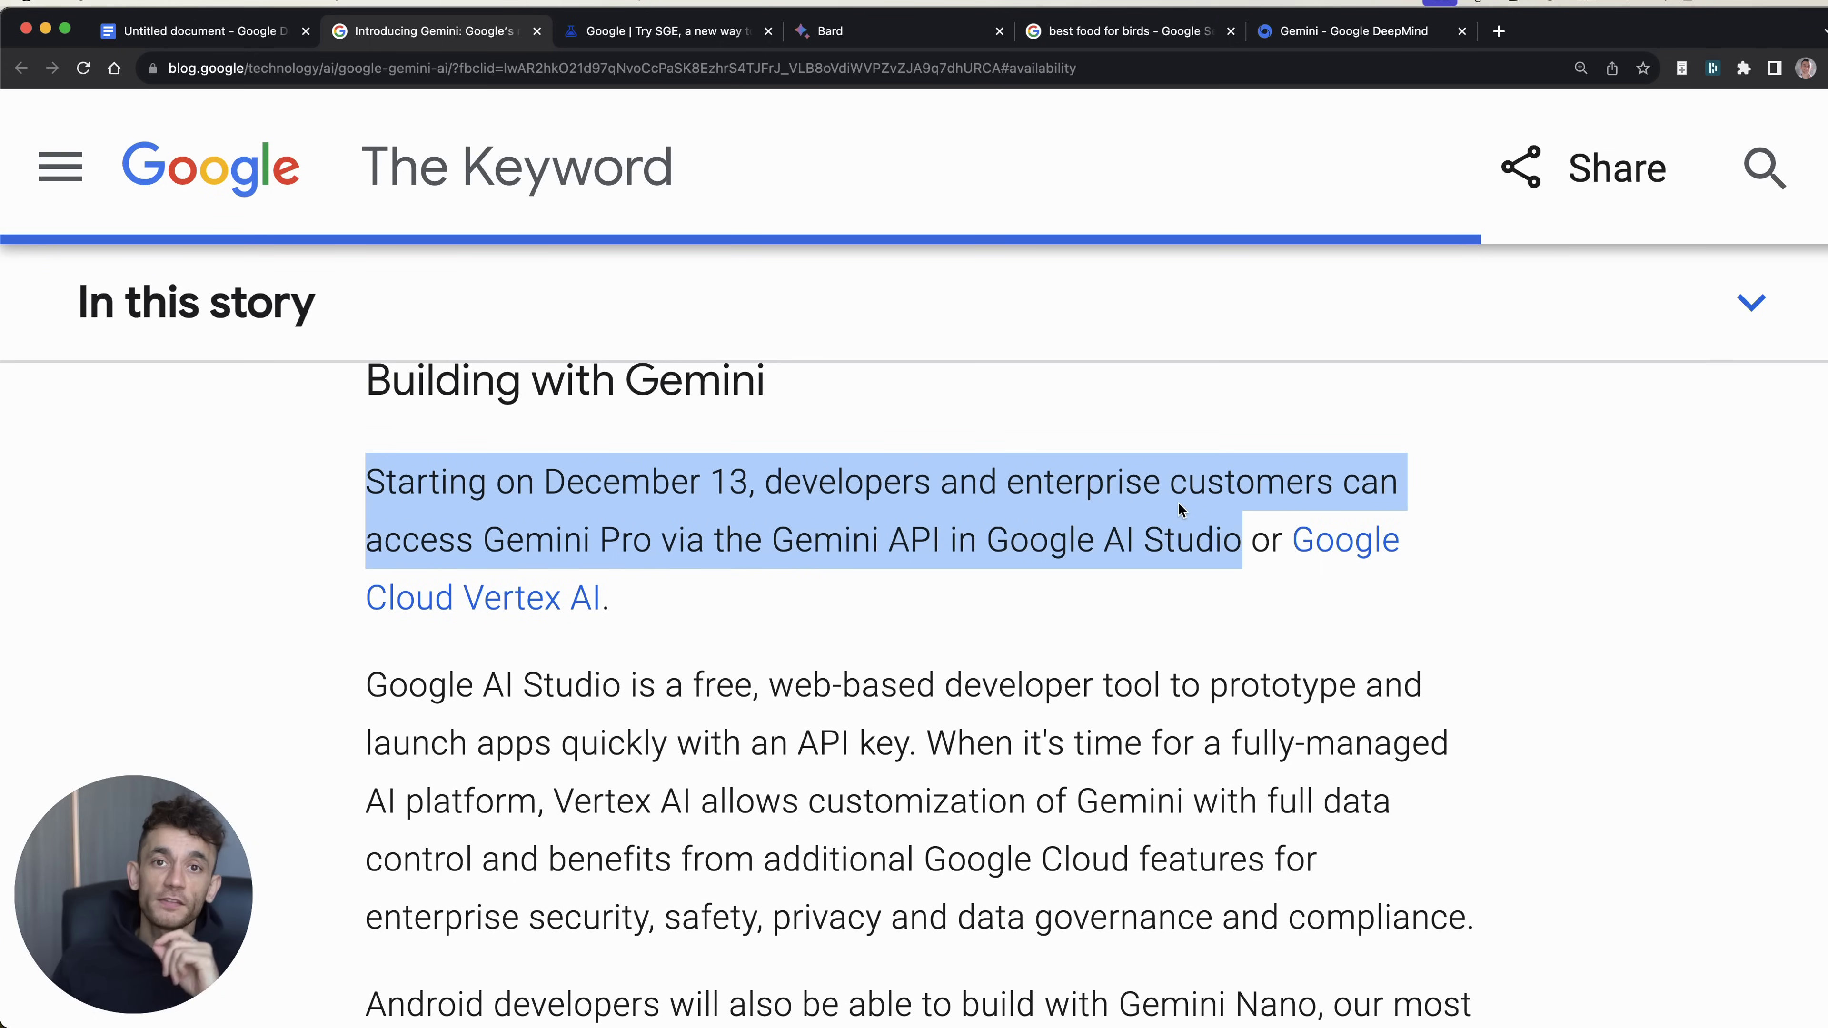
scroll(1522, 785, "down", 3)
scroll(1522, 769, "up", 1)
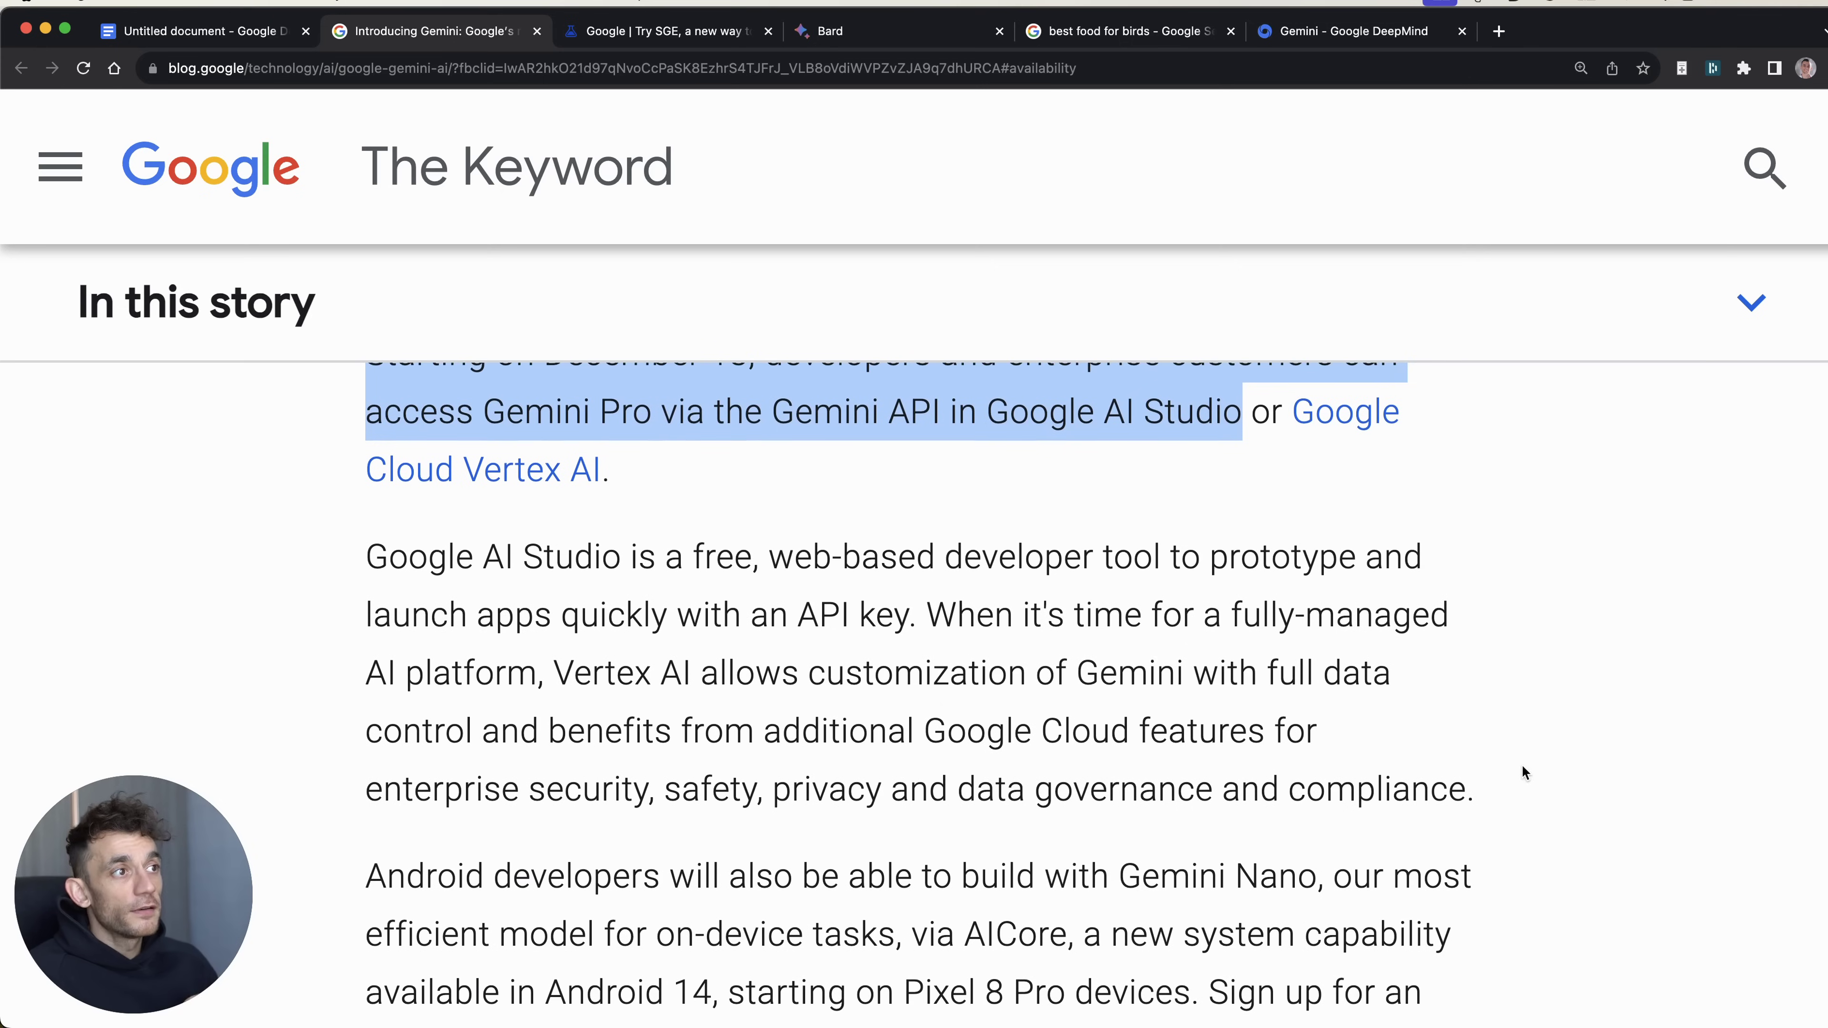
left_click(1519, 641)
scroll(1542, 576, "up", 2)
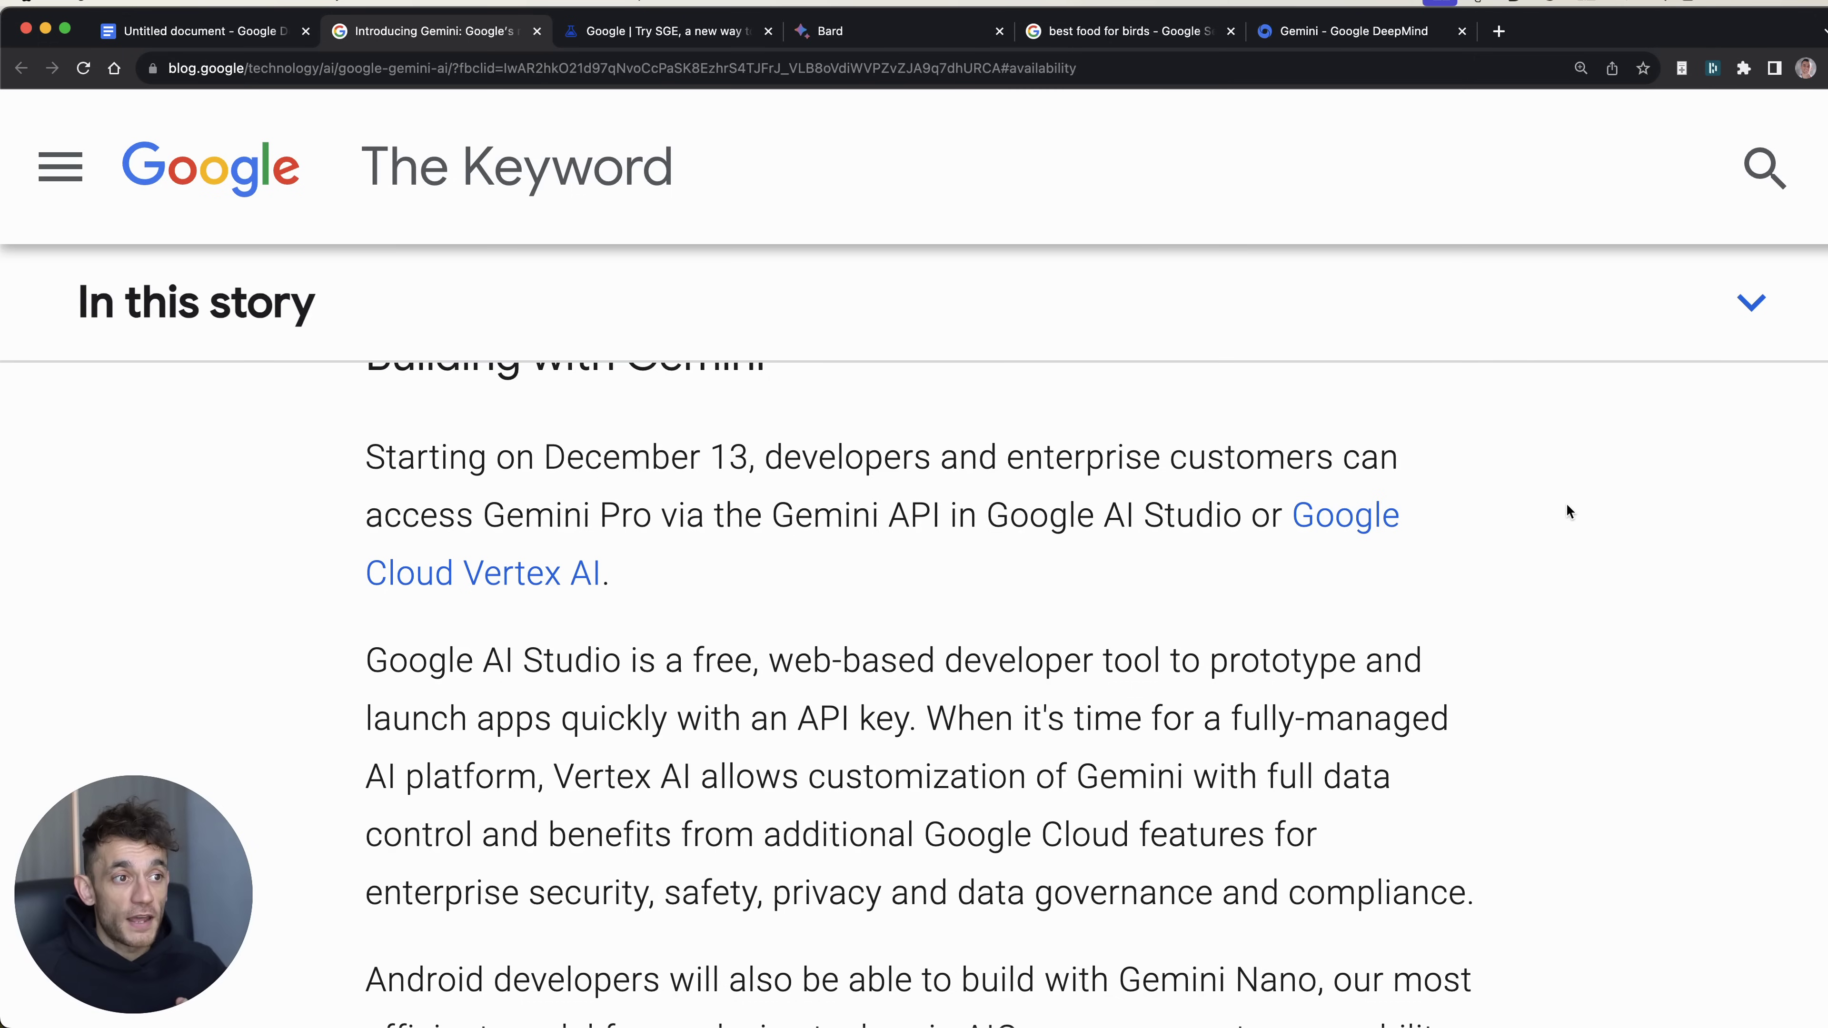
scroll(674, 537, "up", 2)
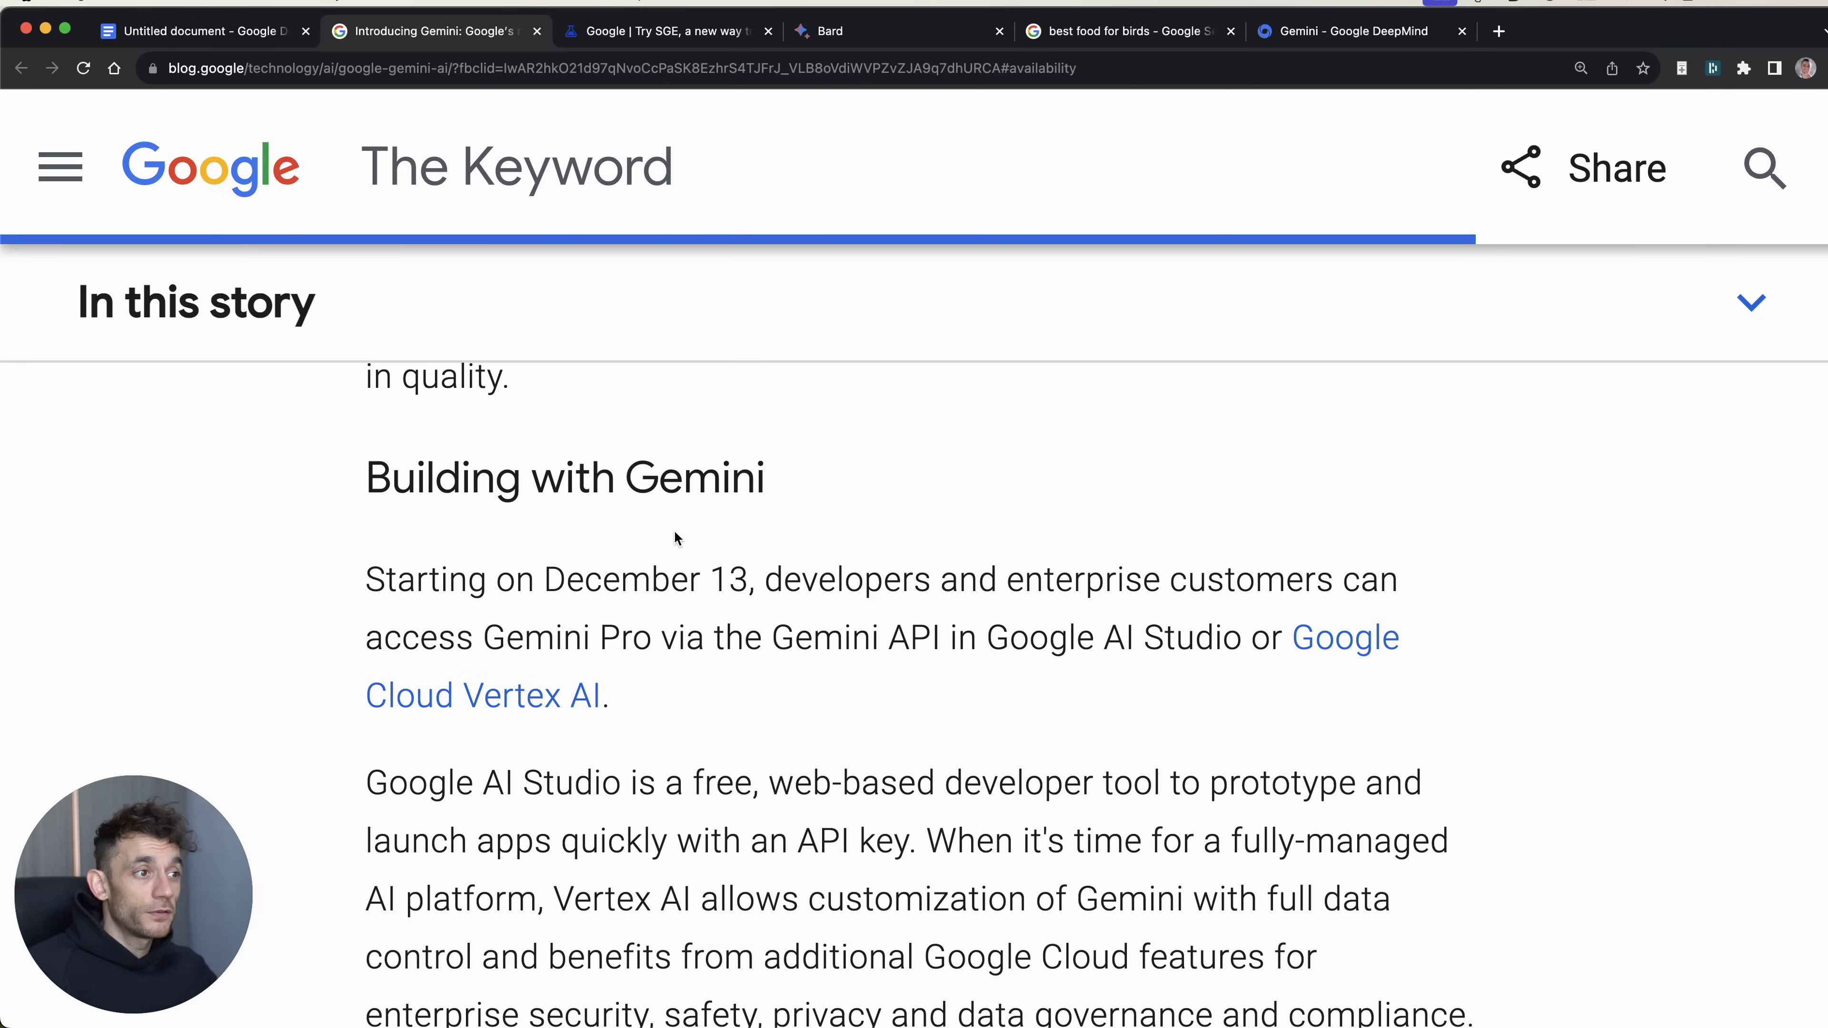
scroll(971, 613, "down", 5)
scroll(1022, 602, "up", 3)
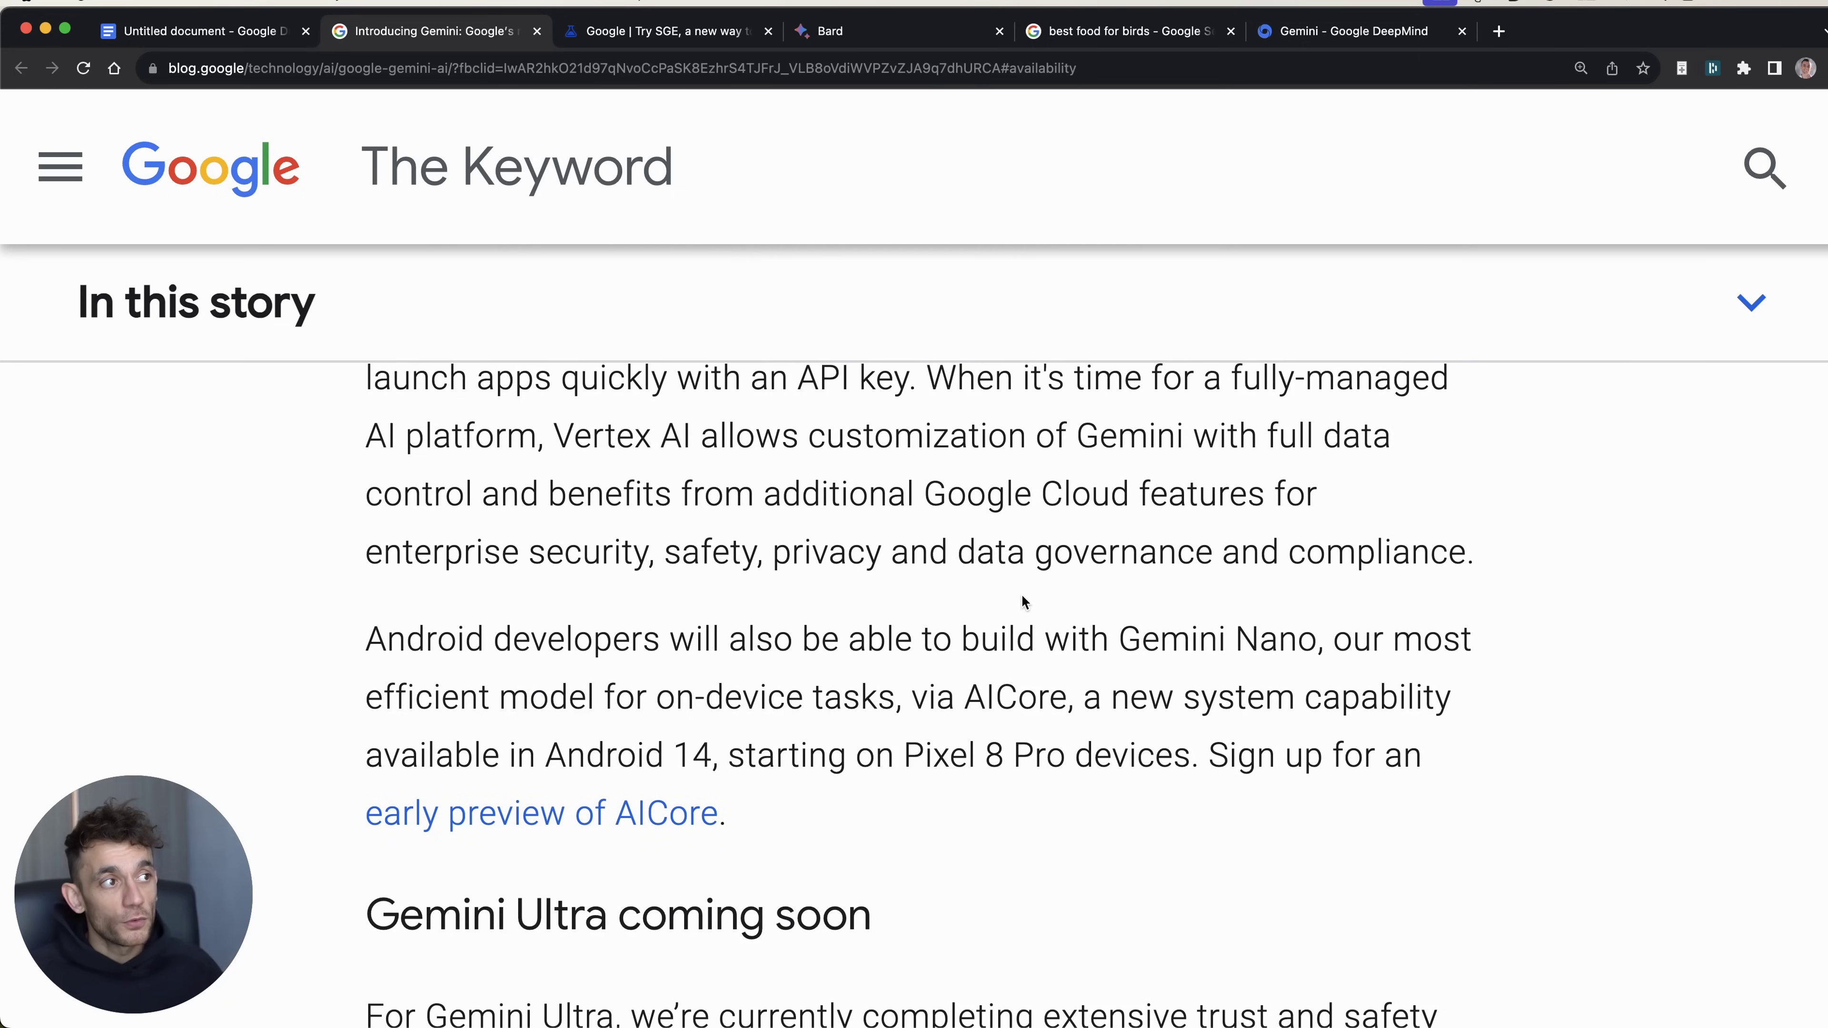
scroll(1052, 594, "up", 3)
scroll(935, 684, "down", 10)
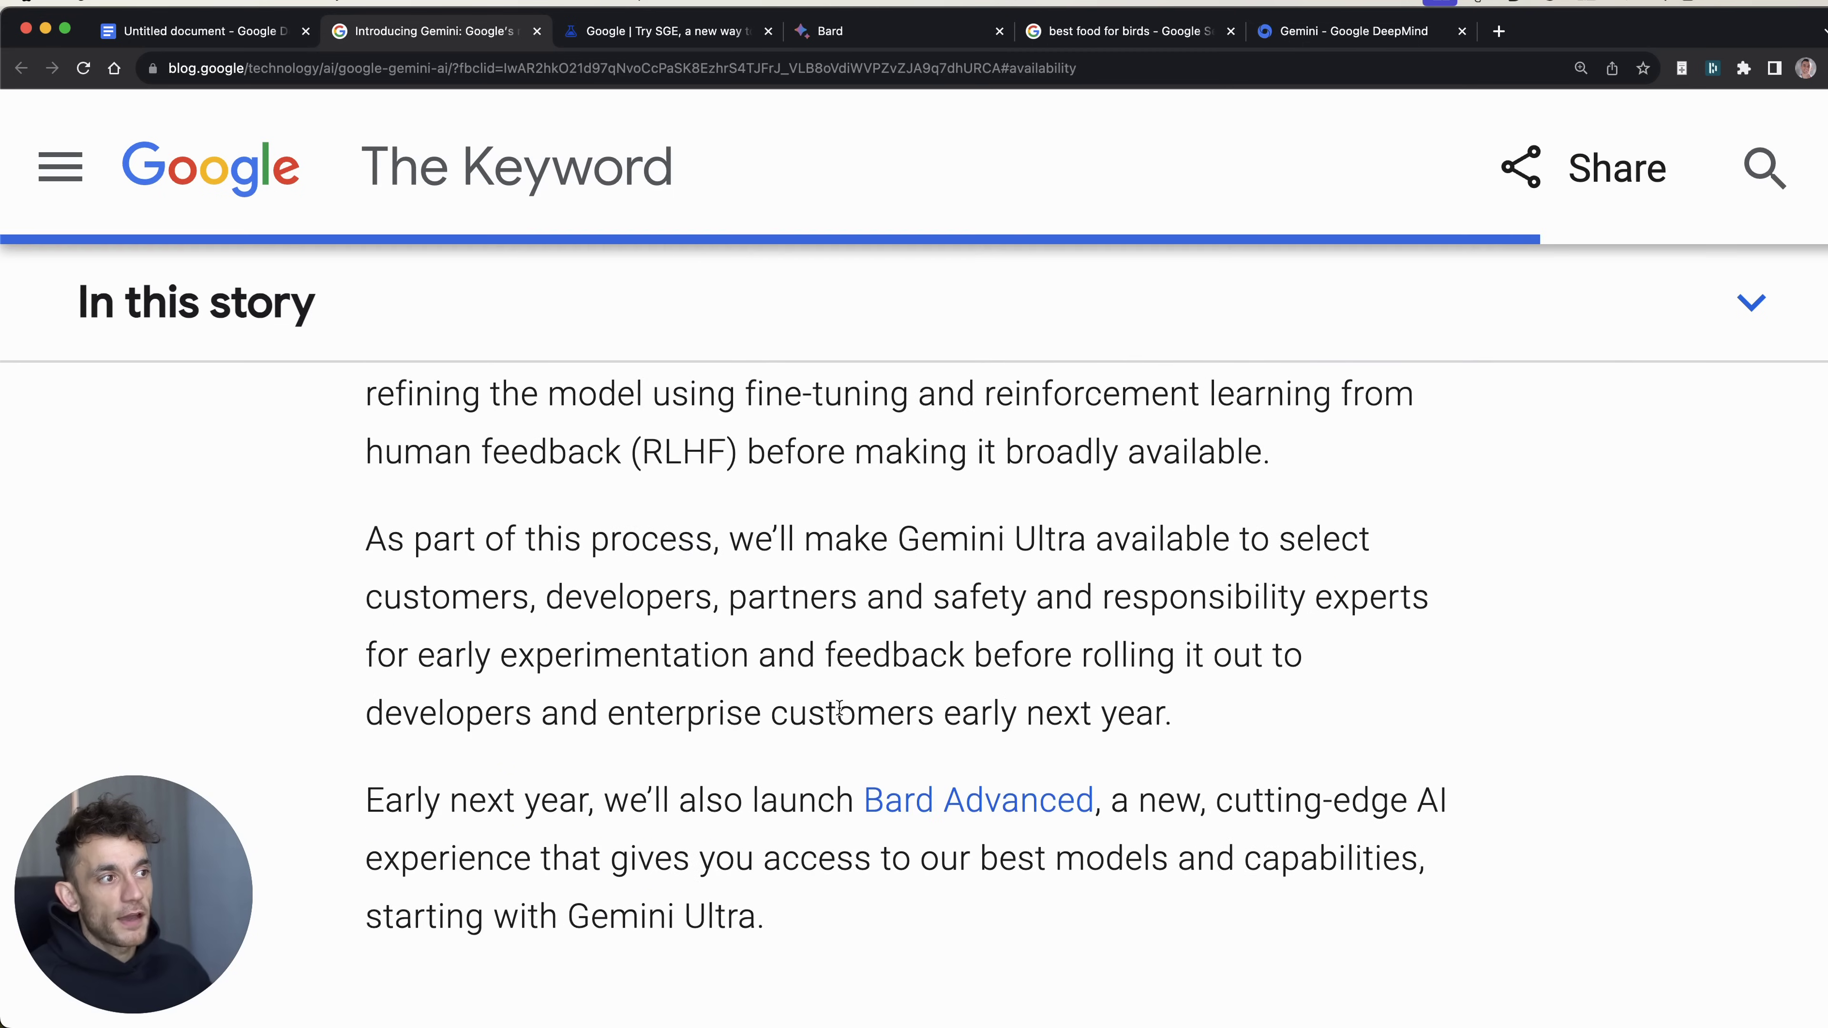
scroll(895, 724, "down", 2)
scroll(1587, 513, "up", 1)
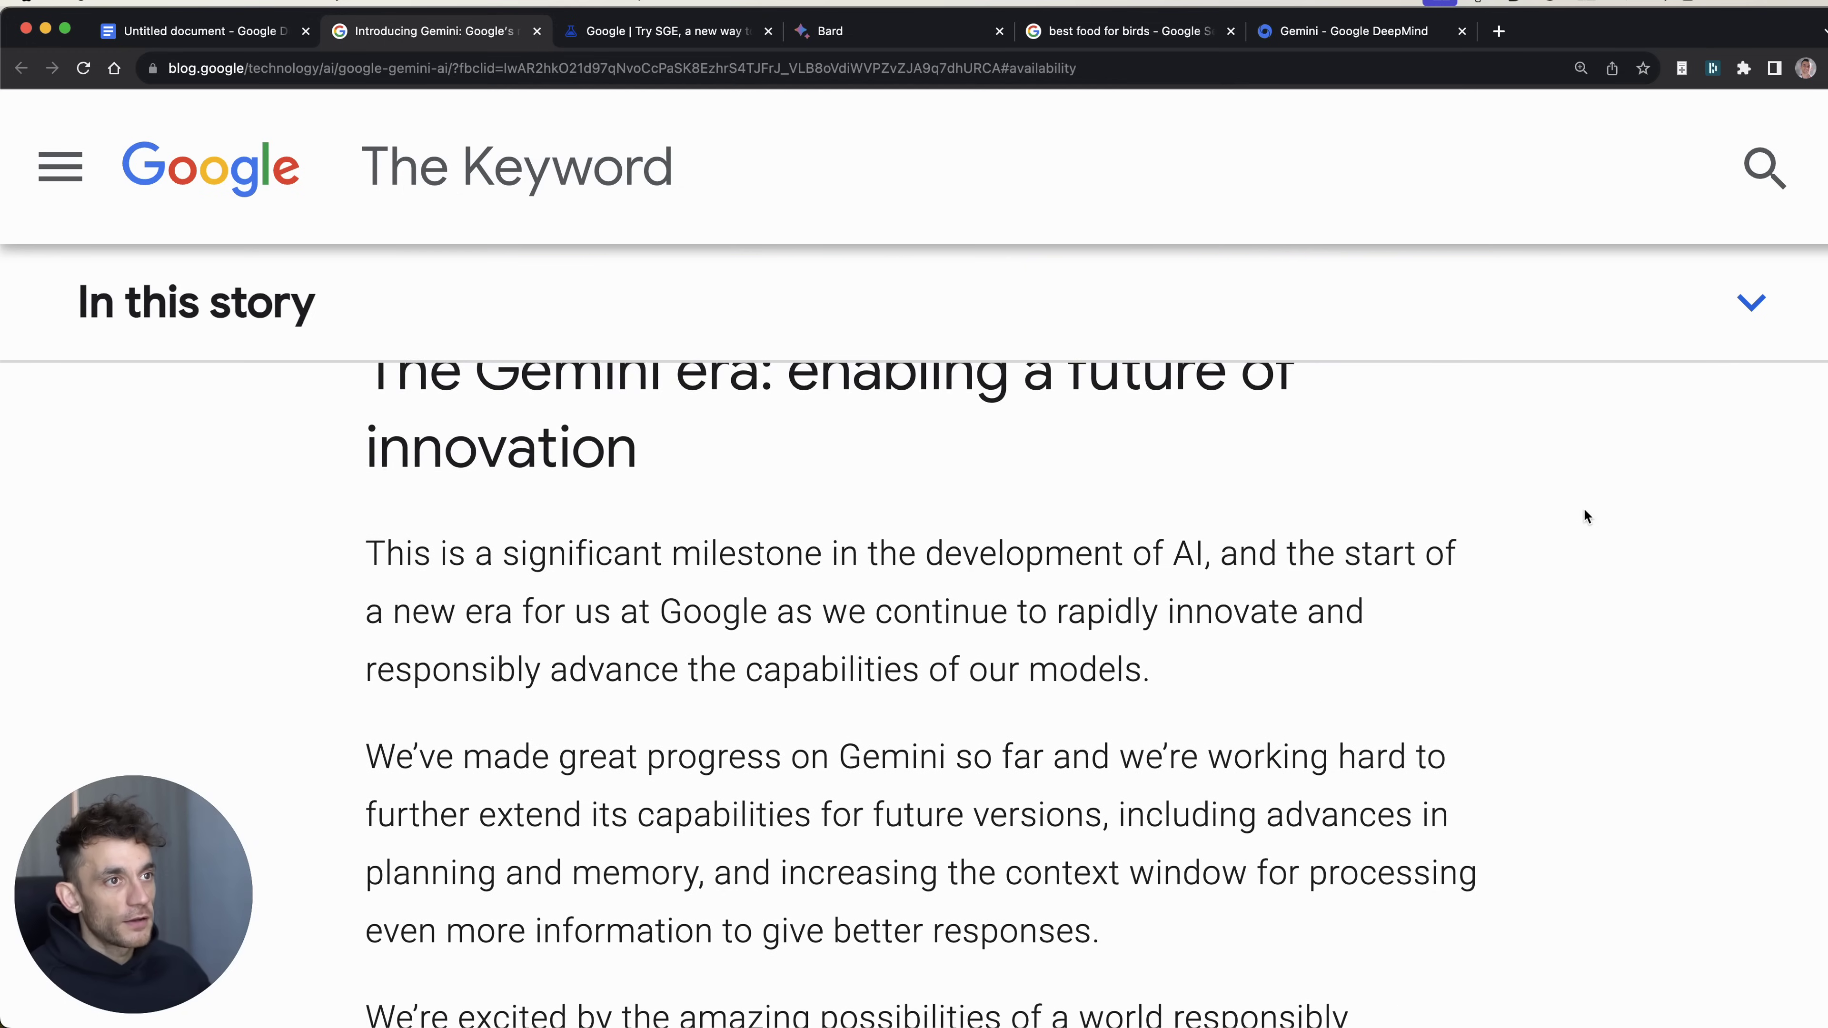
scroll(1333, 497, "up", 10)
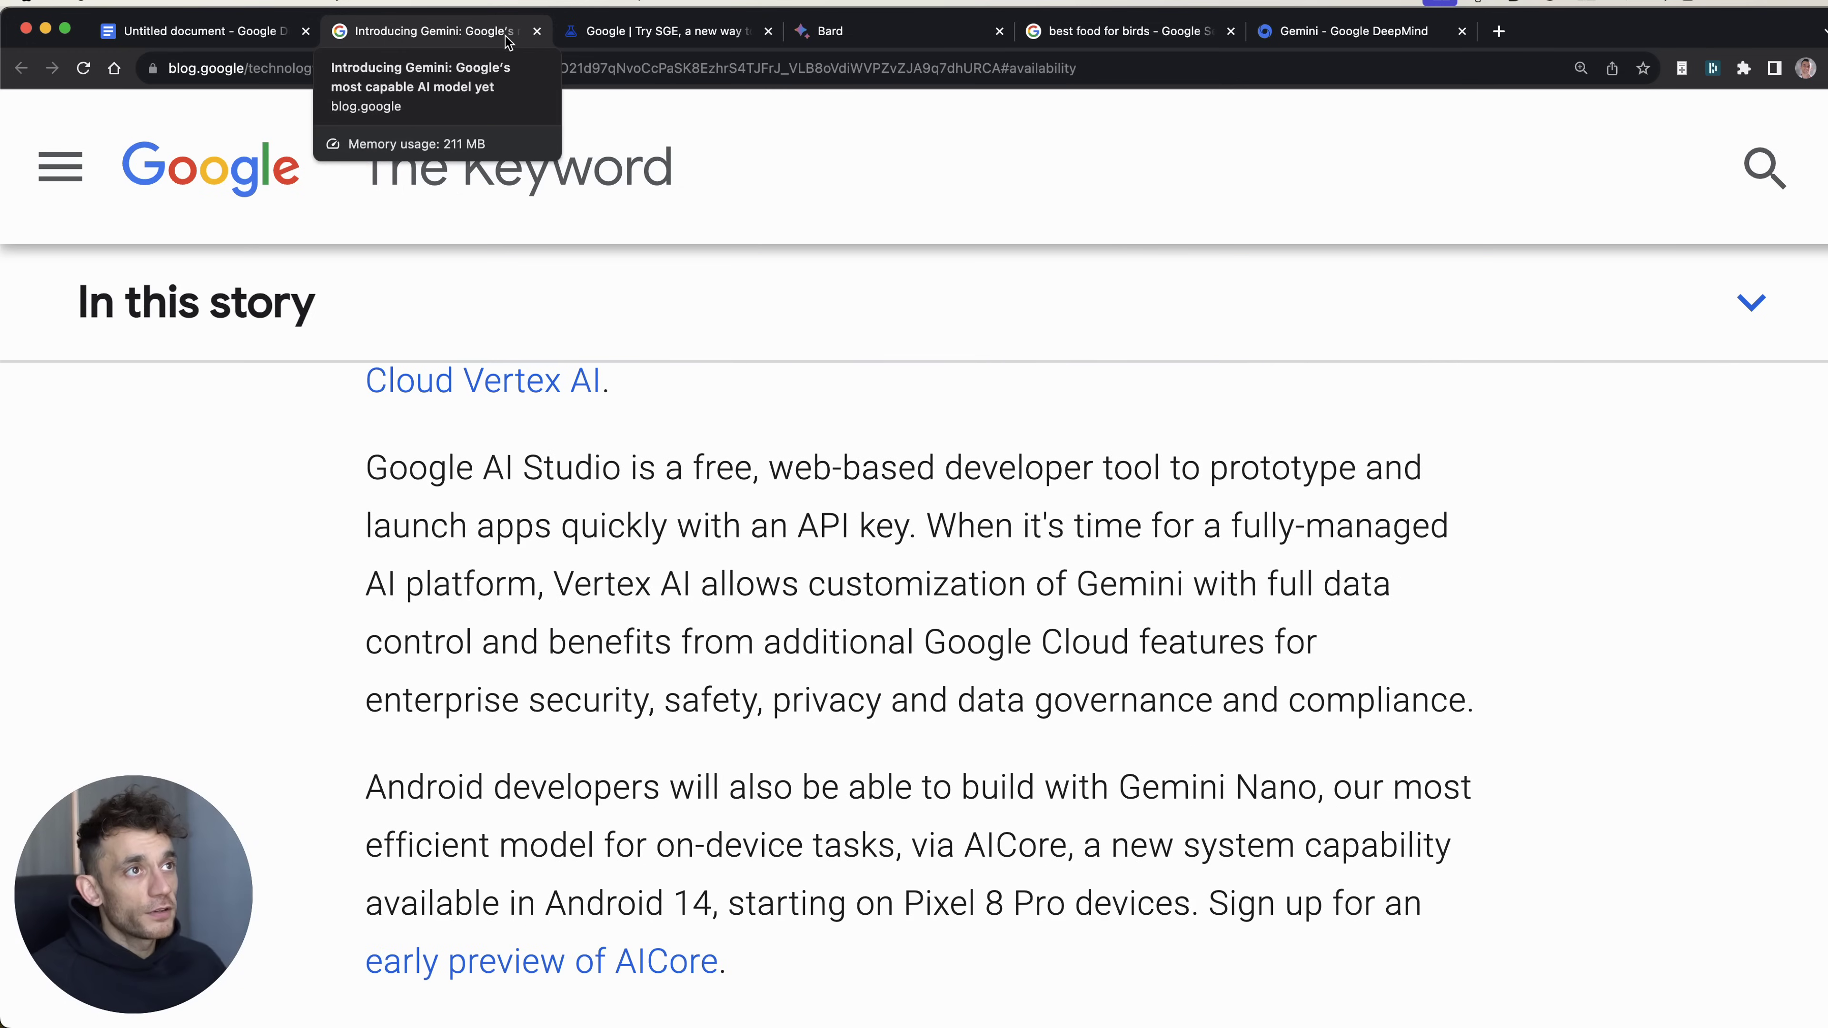
Step: Close the Gemini blog article and ask Bard whether it runs Gemini Pro
key("super+w")
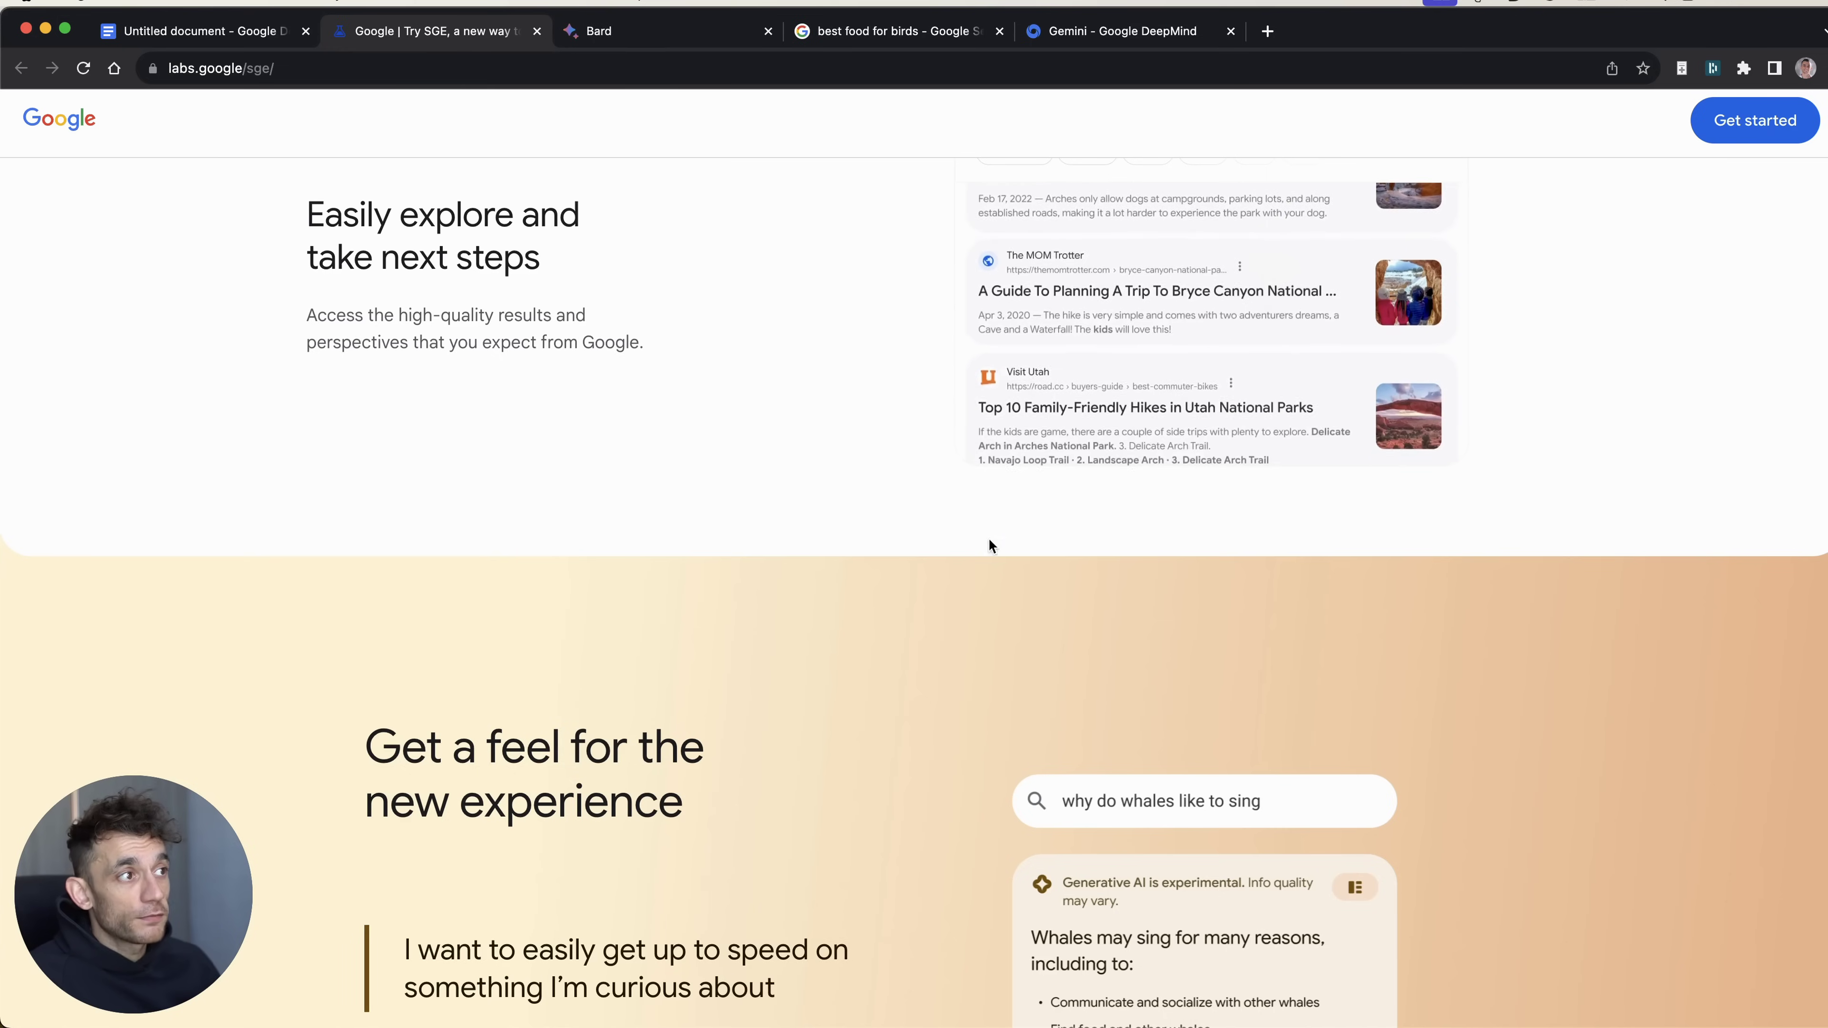
scroll(993, 547, "up", 10)
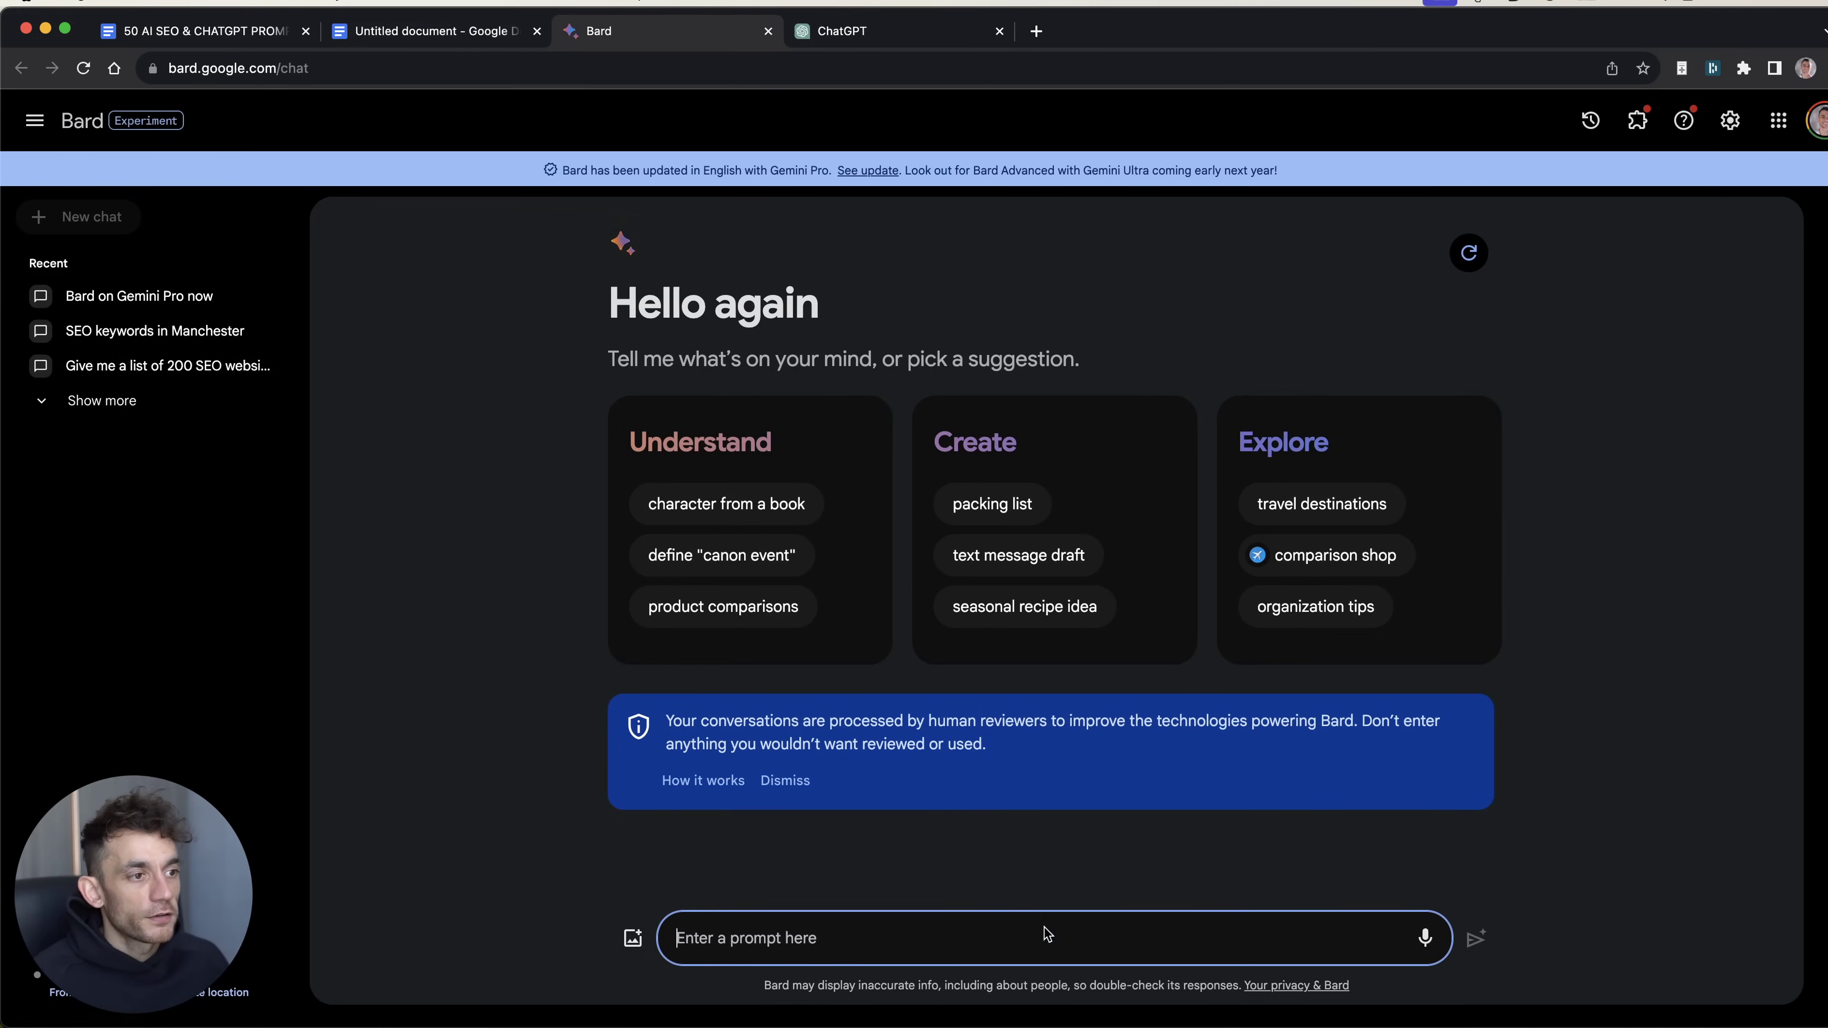
left_click(787, 783)
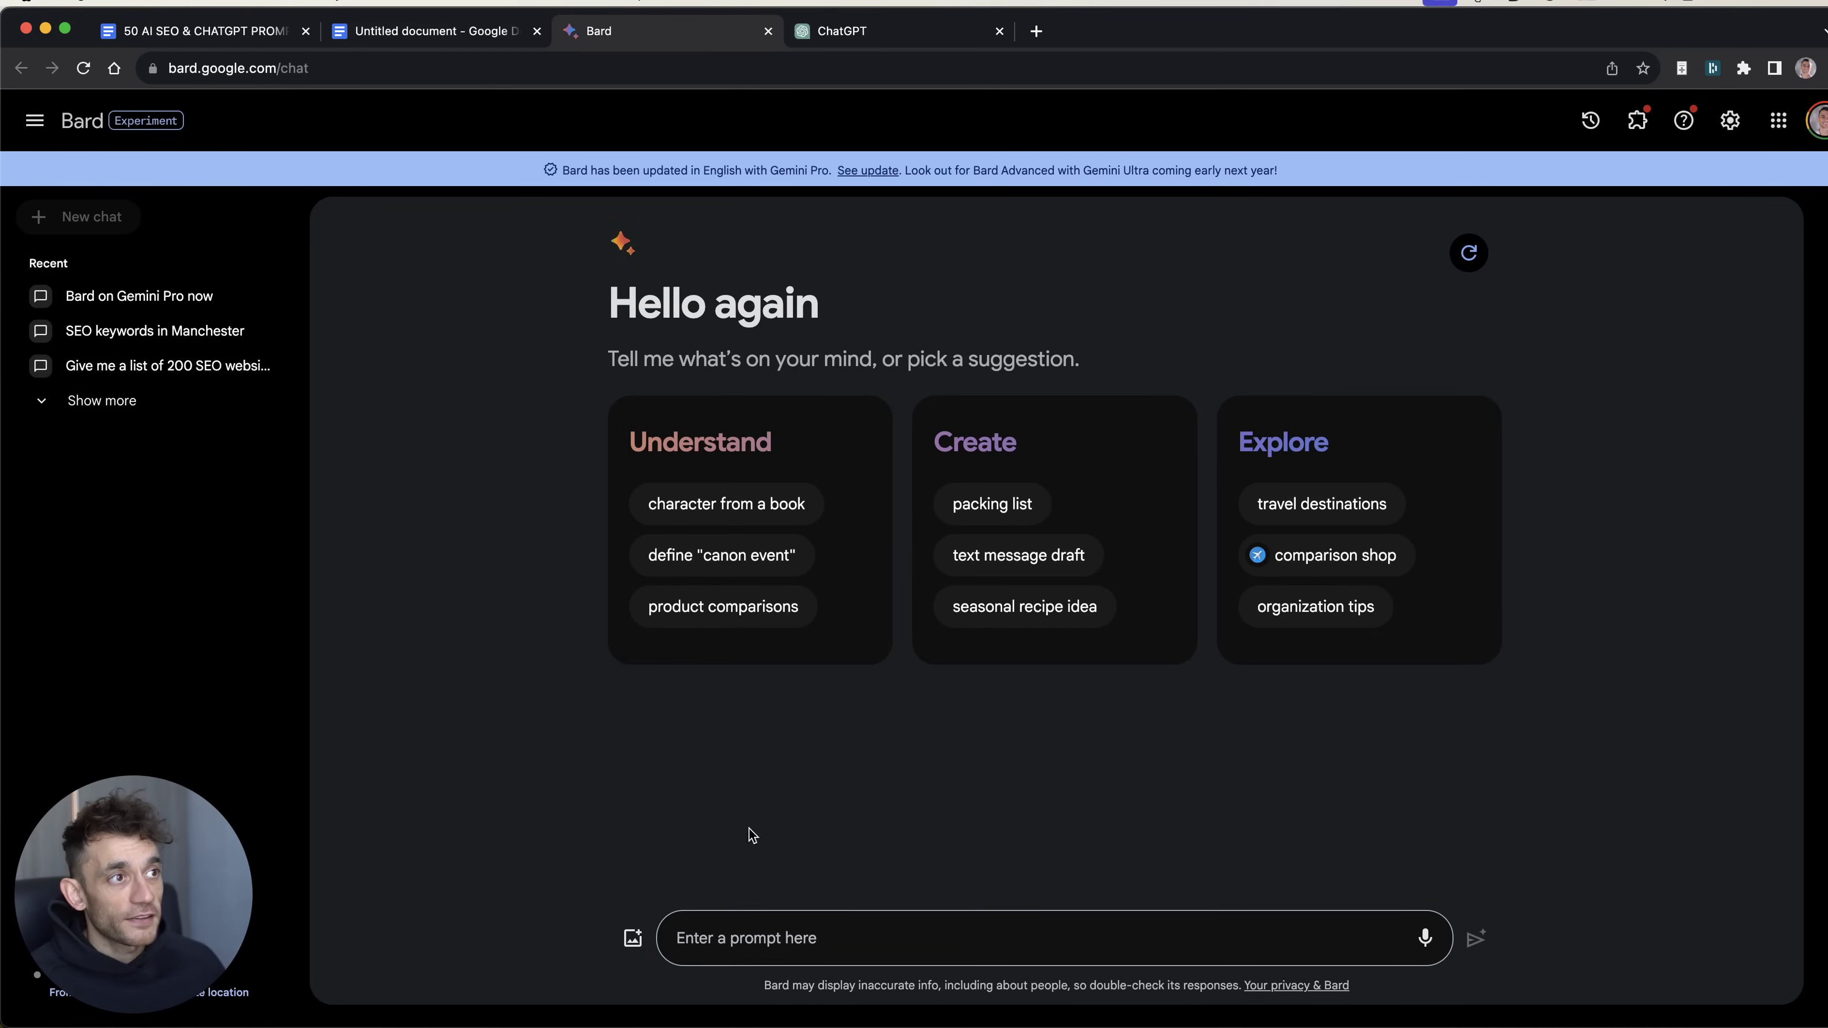
left_click(793, 930)
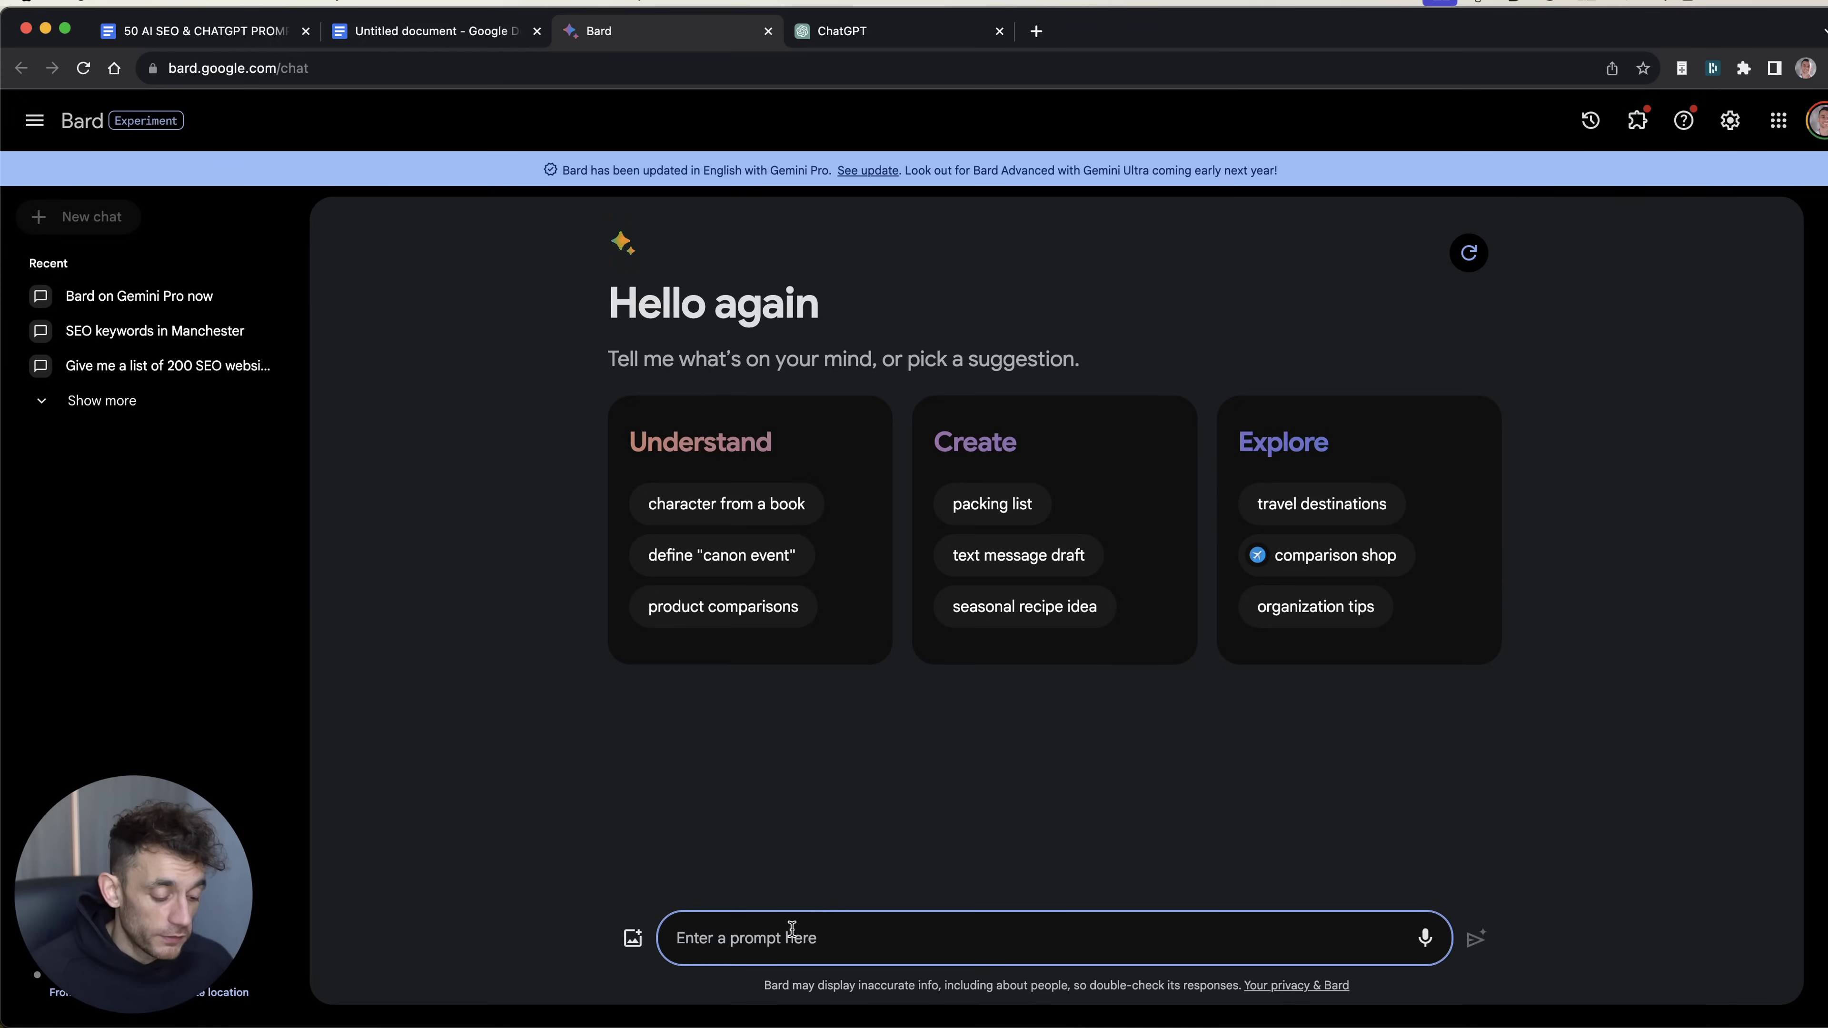
type("Is Bard is on Gemini Pro now?")
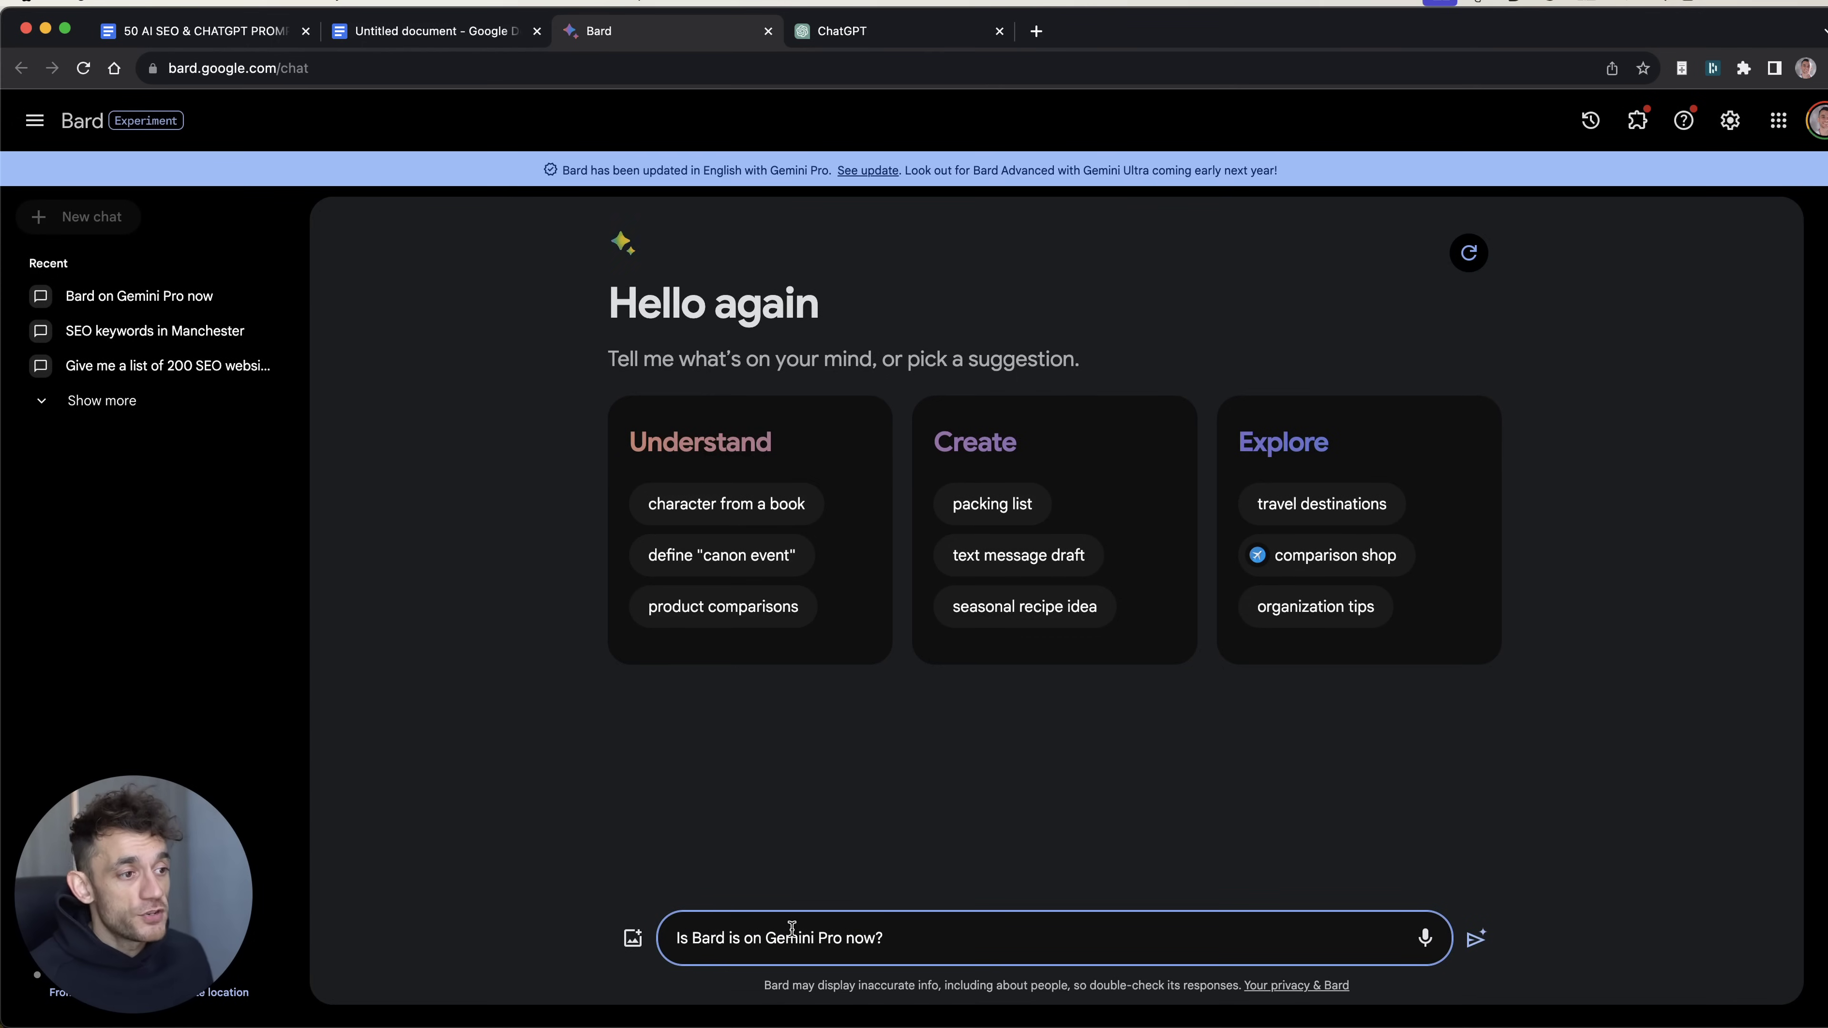
key("Return")
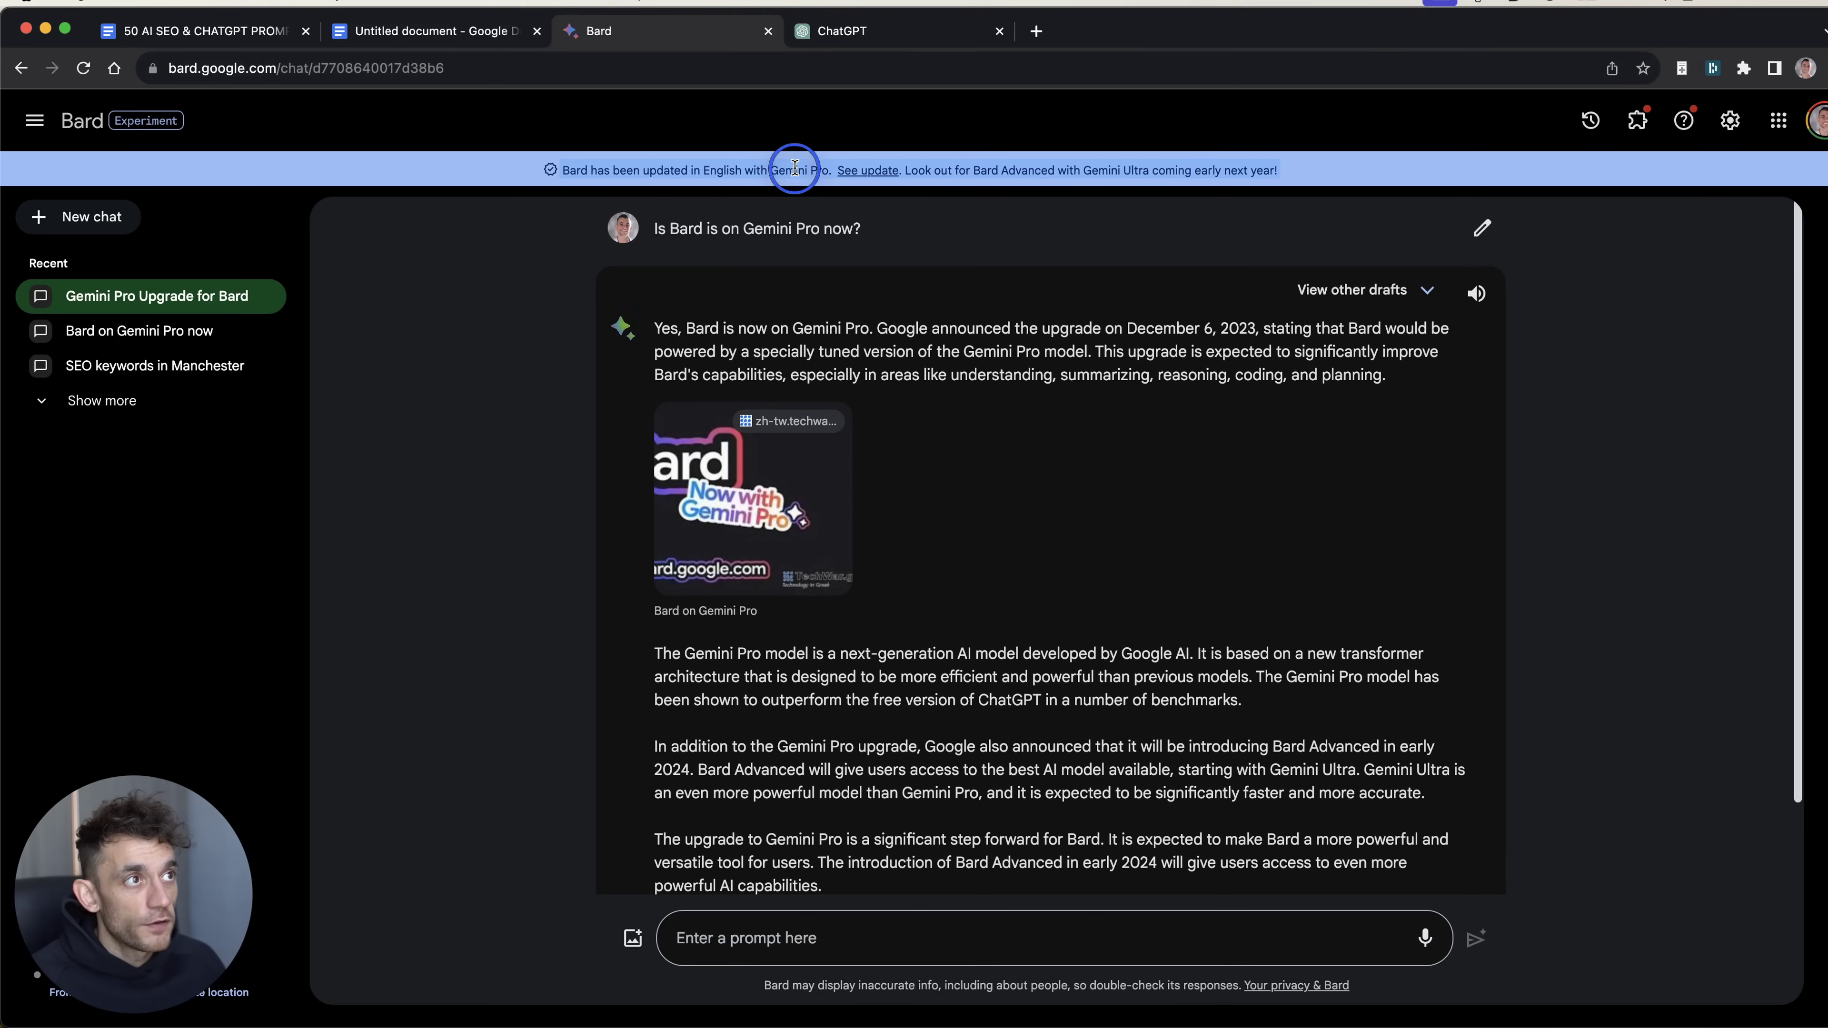
Step: Read the opening of Bard's Gemini Pro answer and enlarge the page
scroll(675, 405, "down", 1)
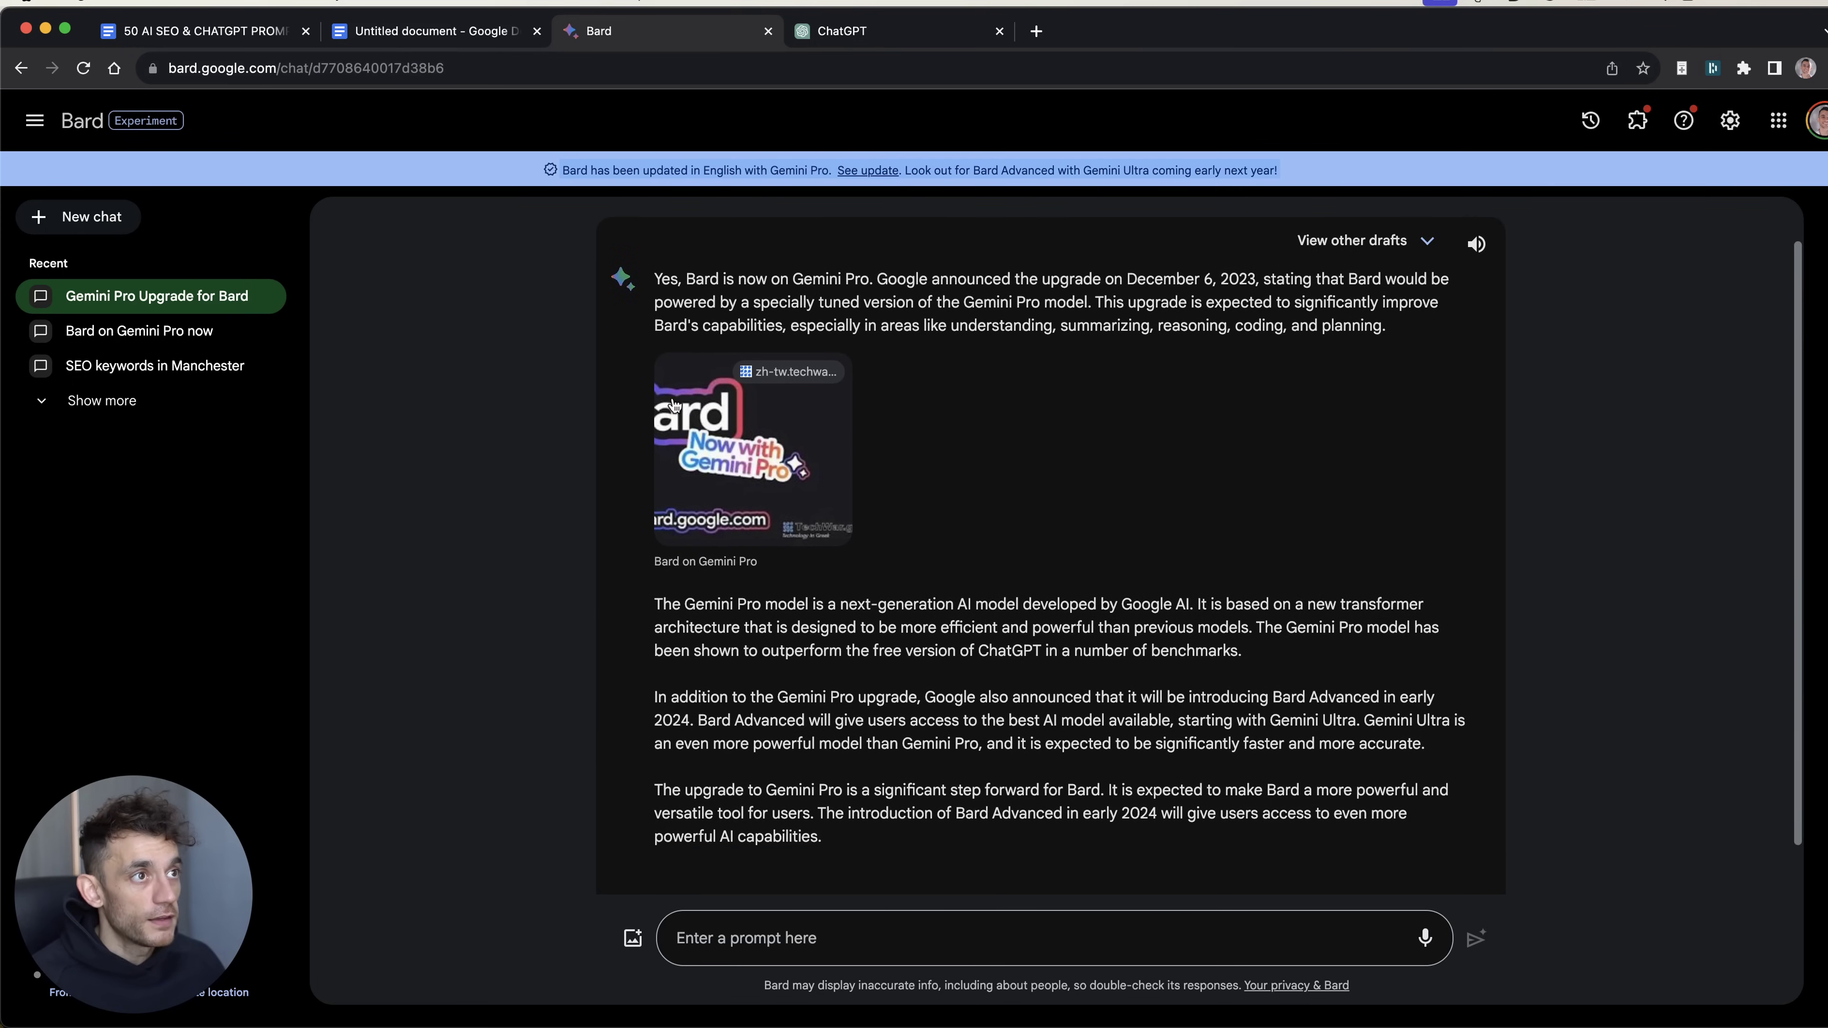
scroll(626, 250, "up", 1)
left_click_drag(652, 327, 1233, 330)
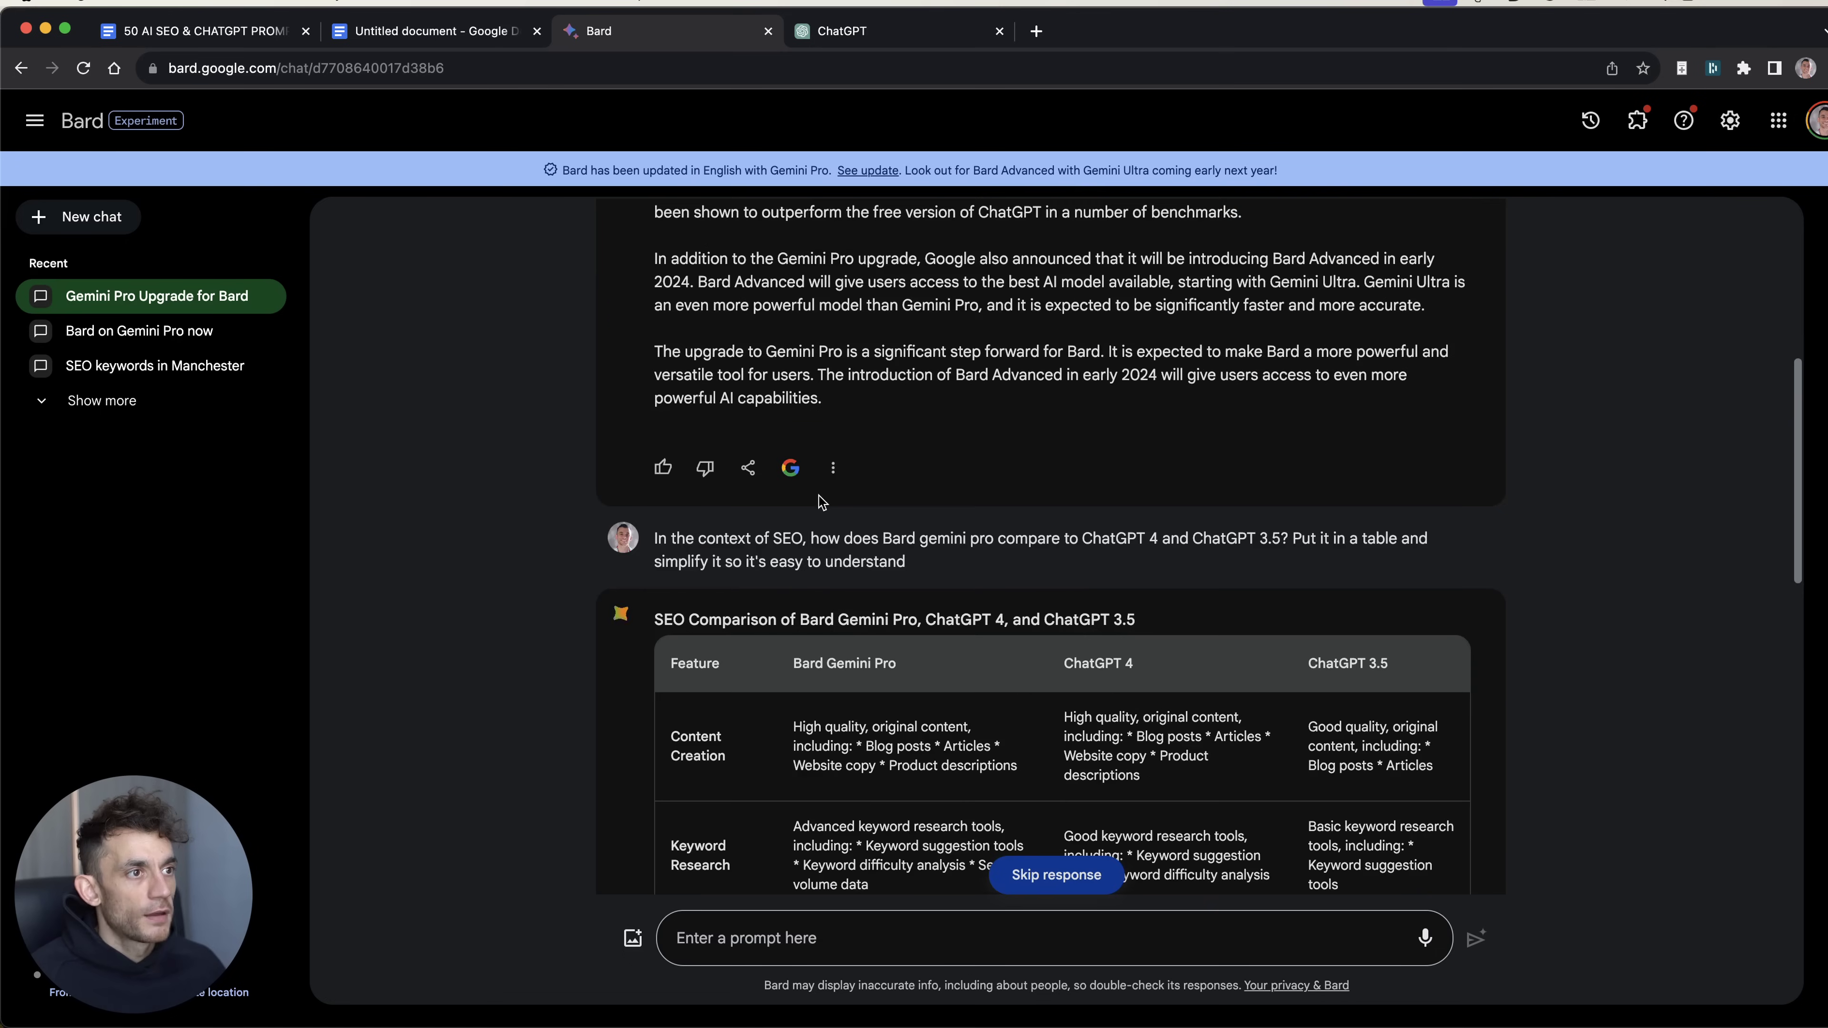
scroll(822, 502, "down", 5)
scroll(680, 557, "up", 1)
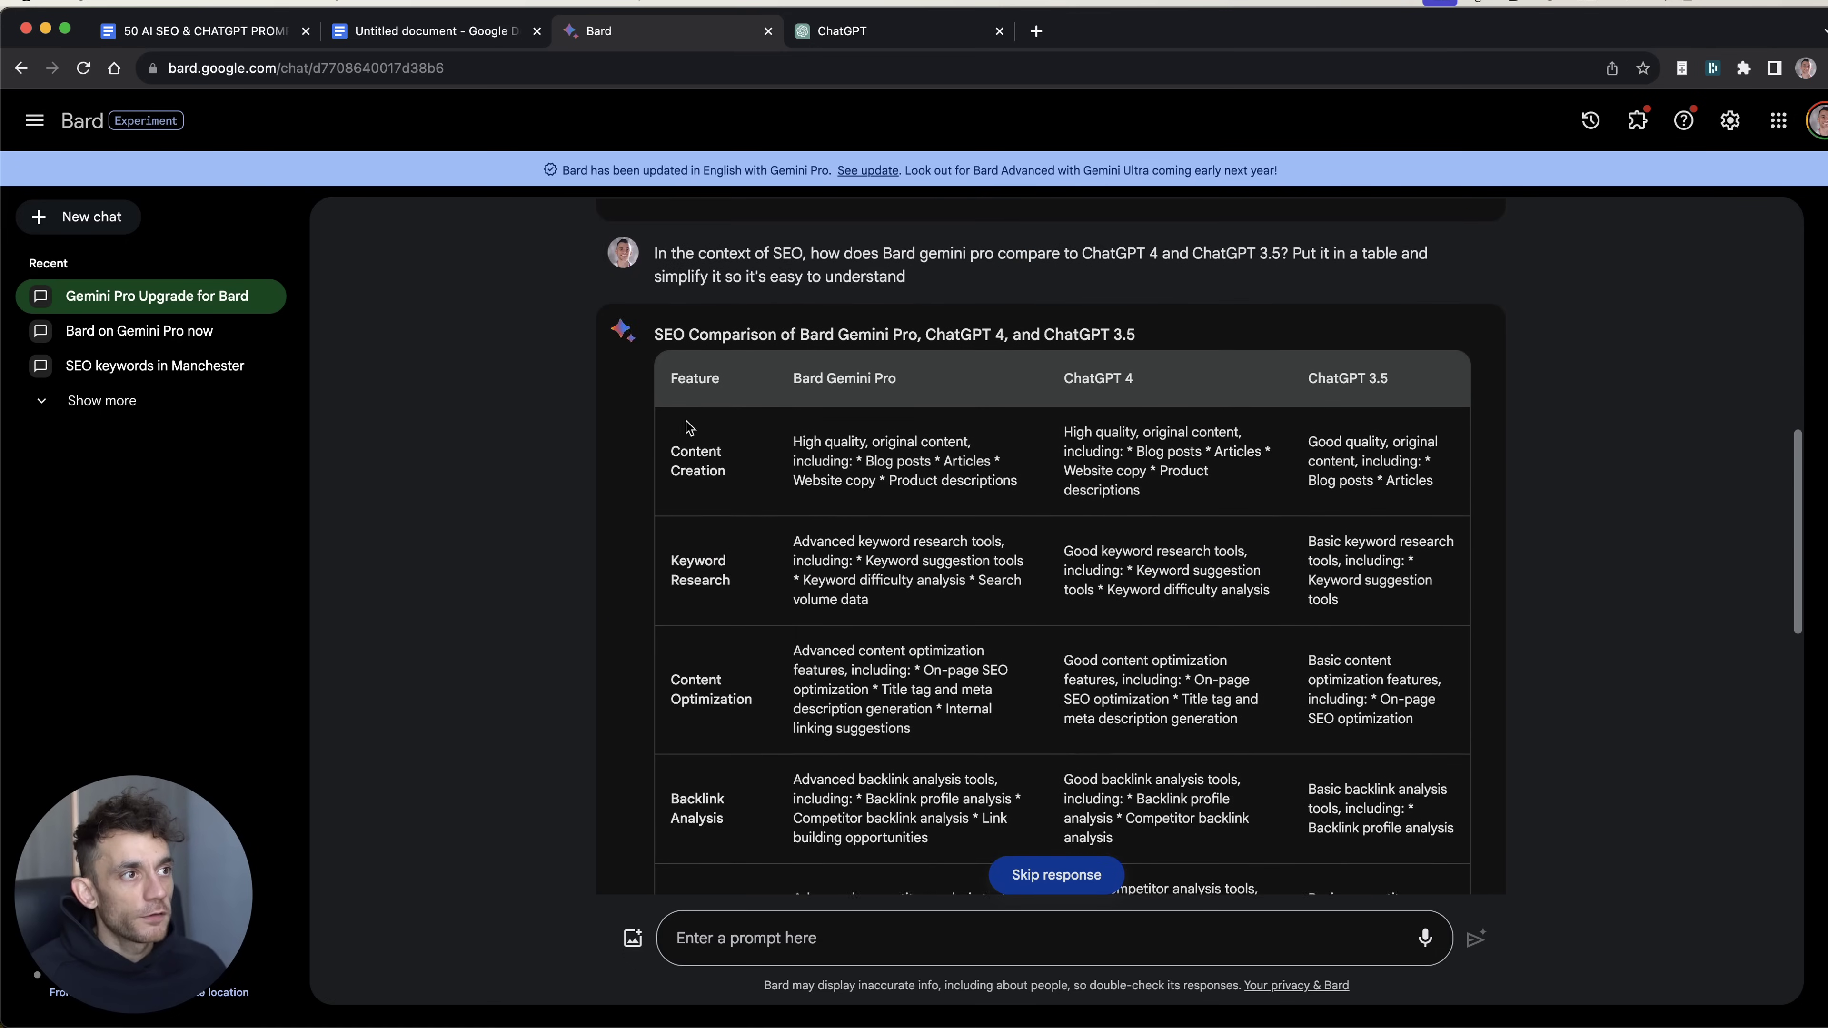
scroll(680, 557, "up", 4)
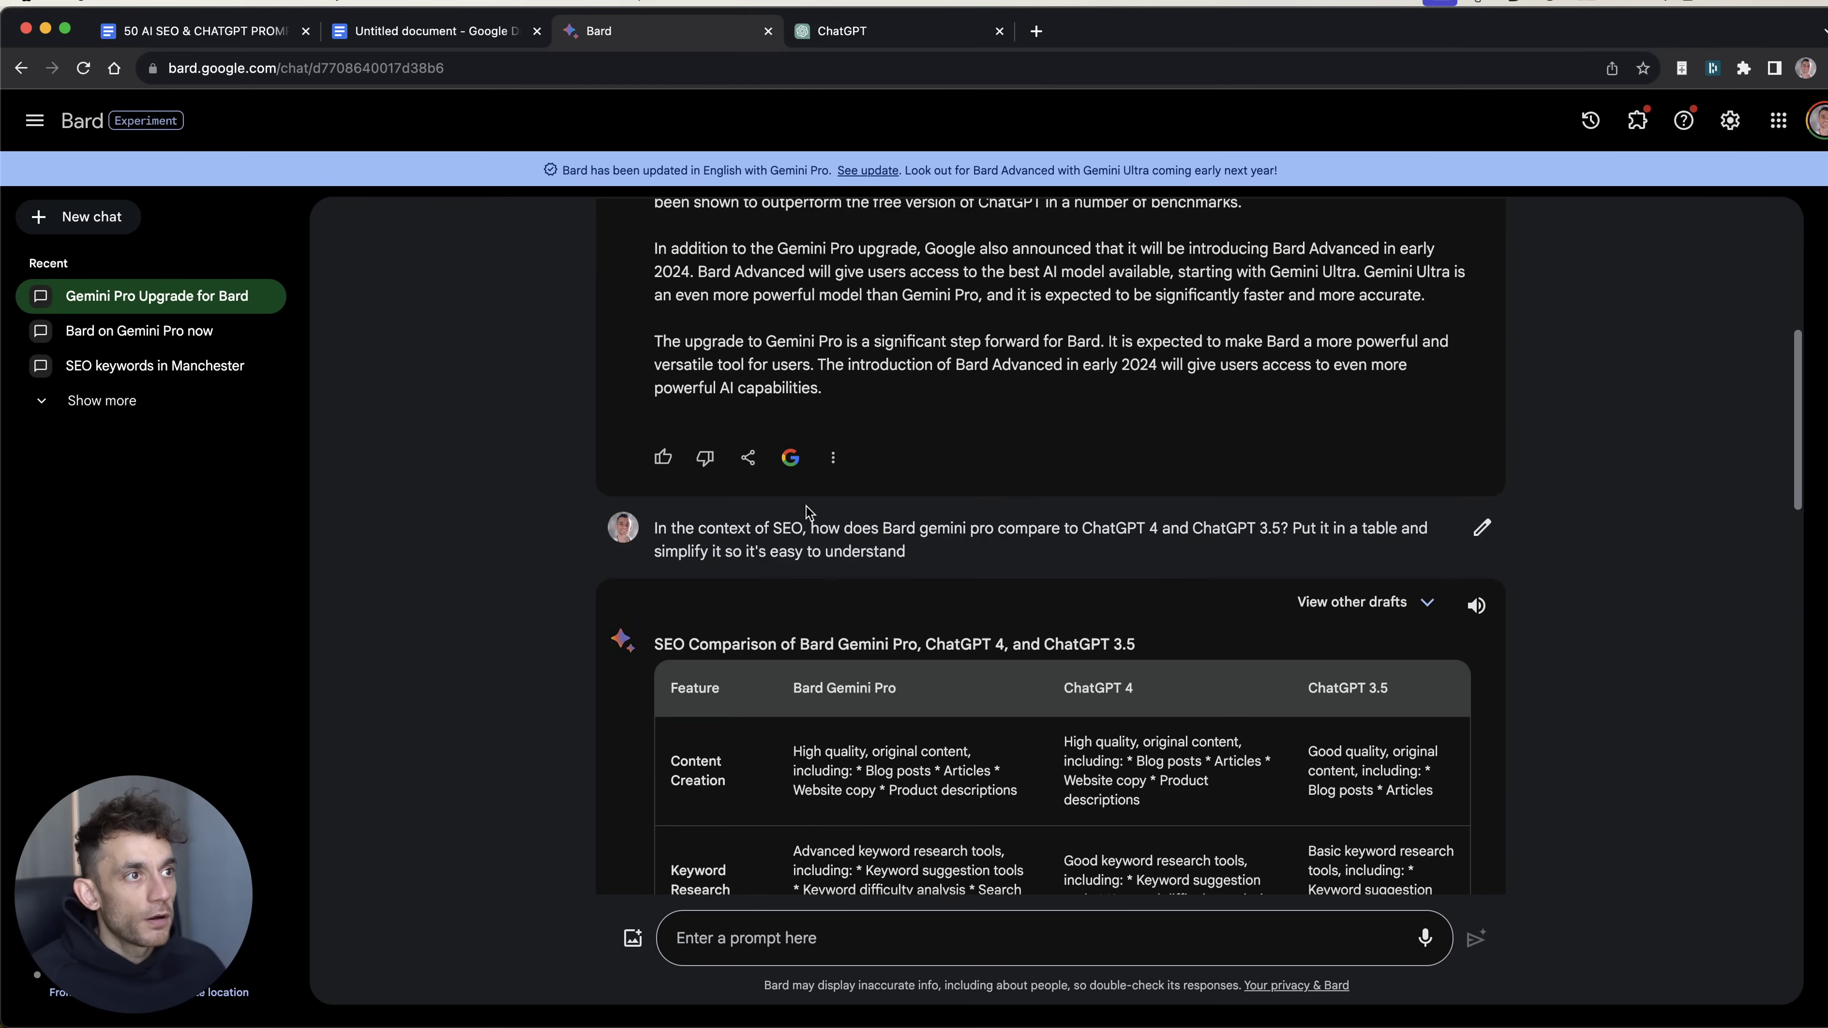
key("super+plus")
key("super+plus")
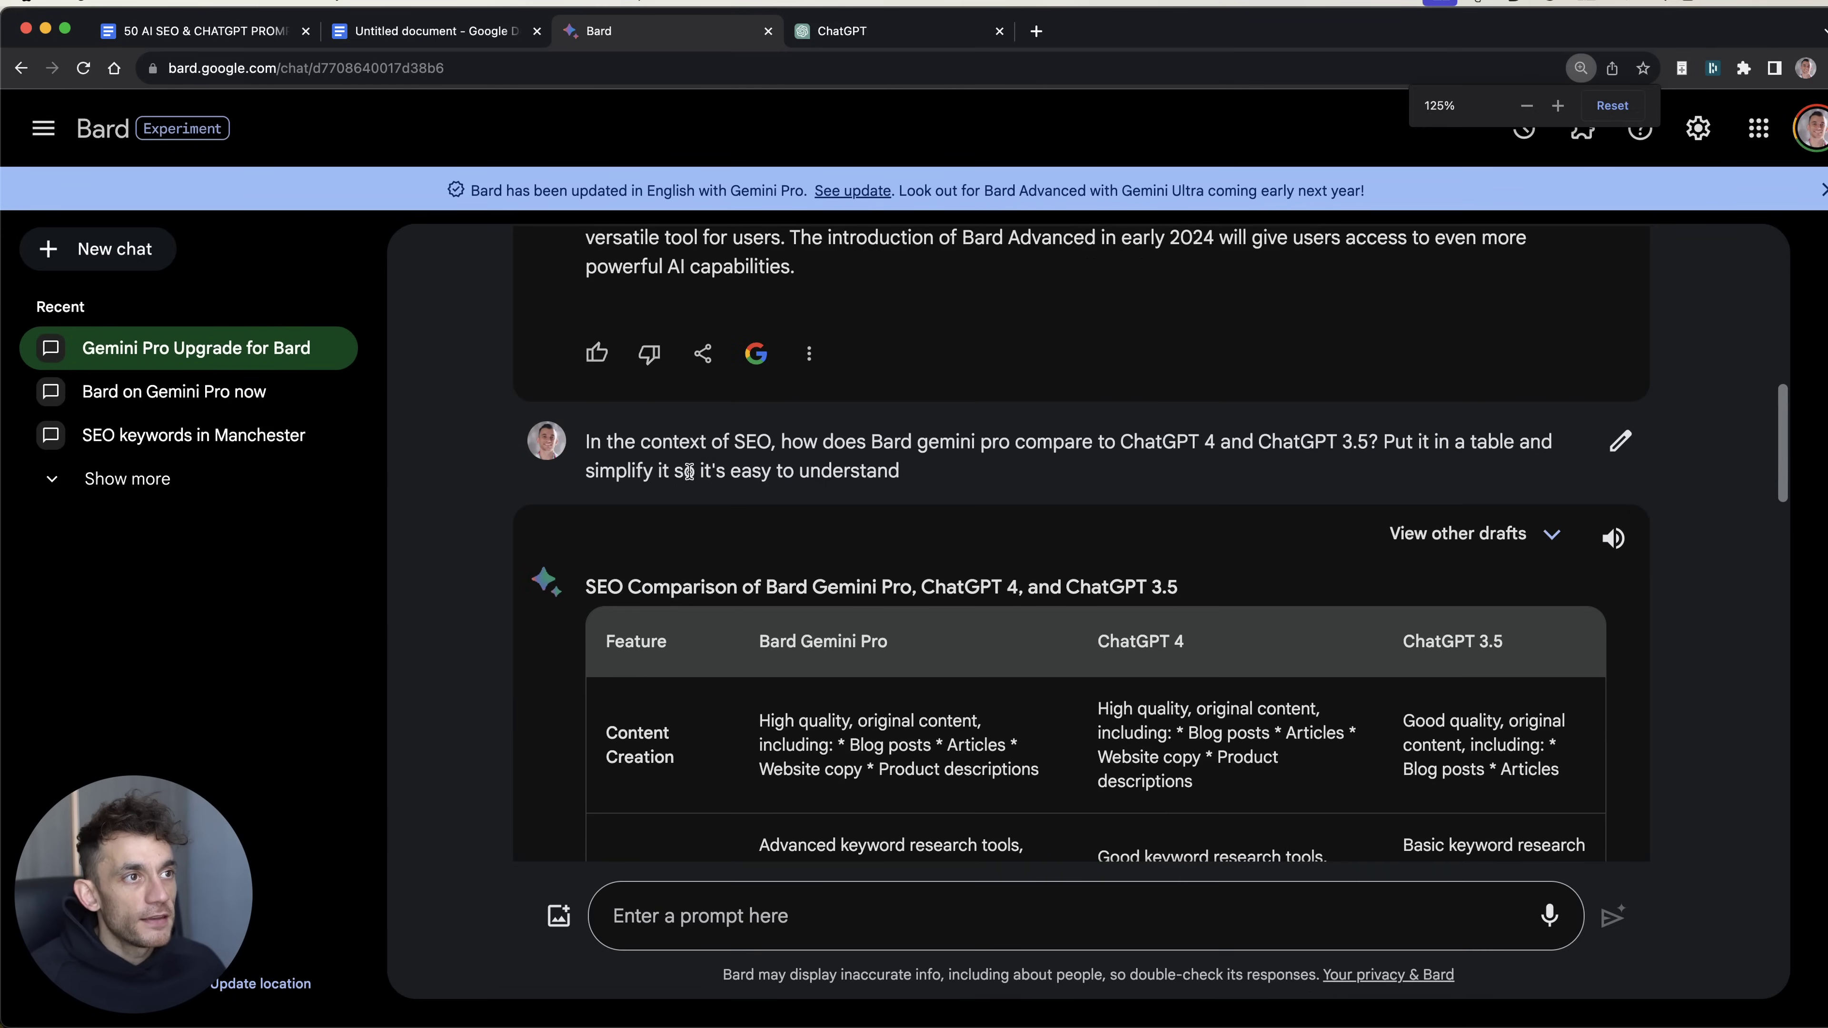
Step: Review the SEO comparison table's headings and Bard's Keyword Research description
left_click_drag(585, 440, 1392, 490)
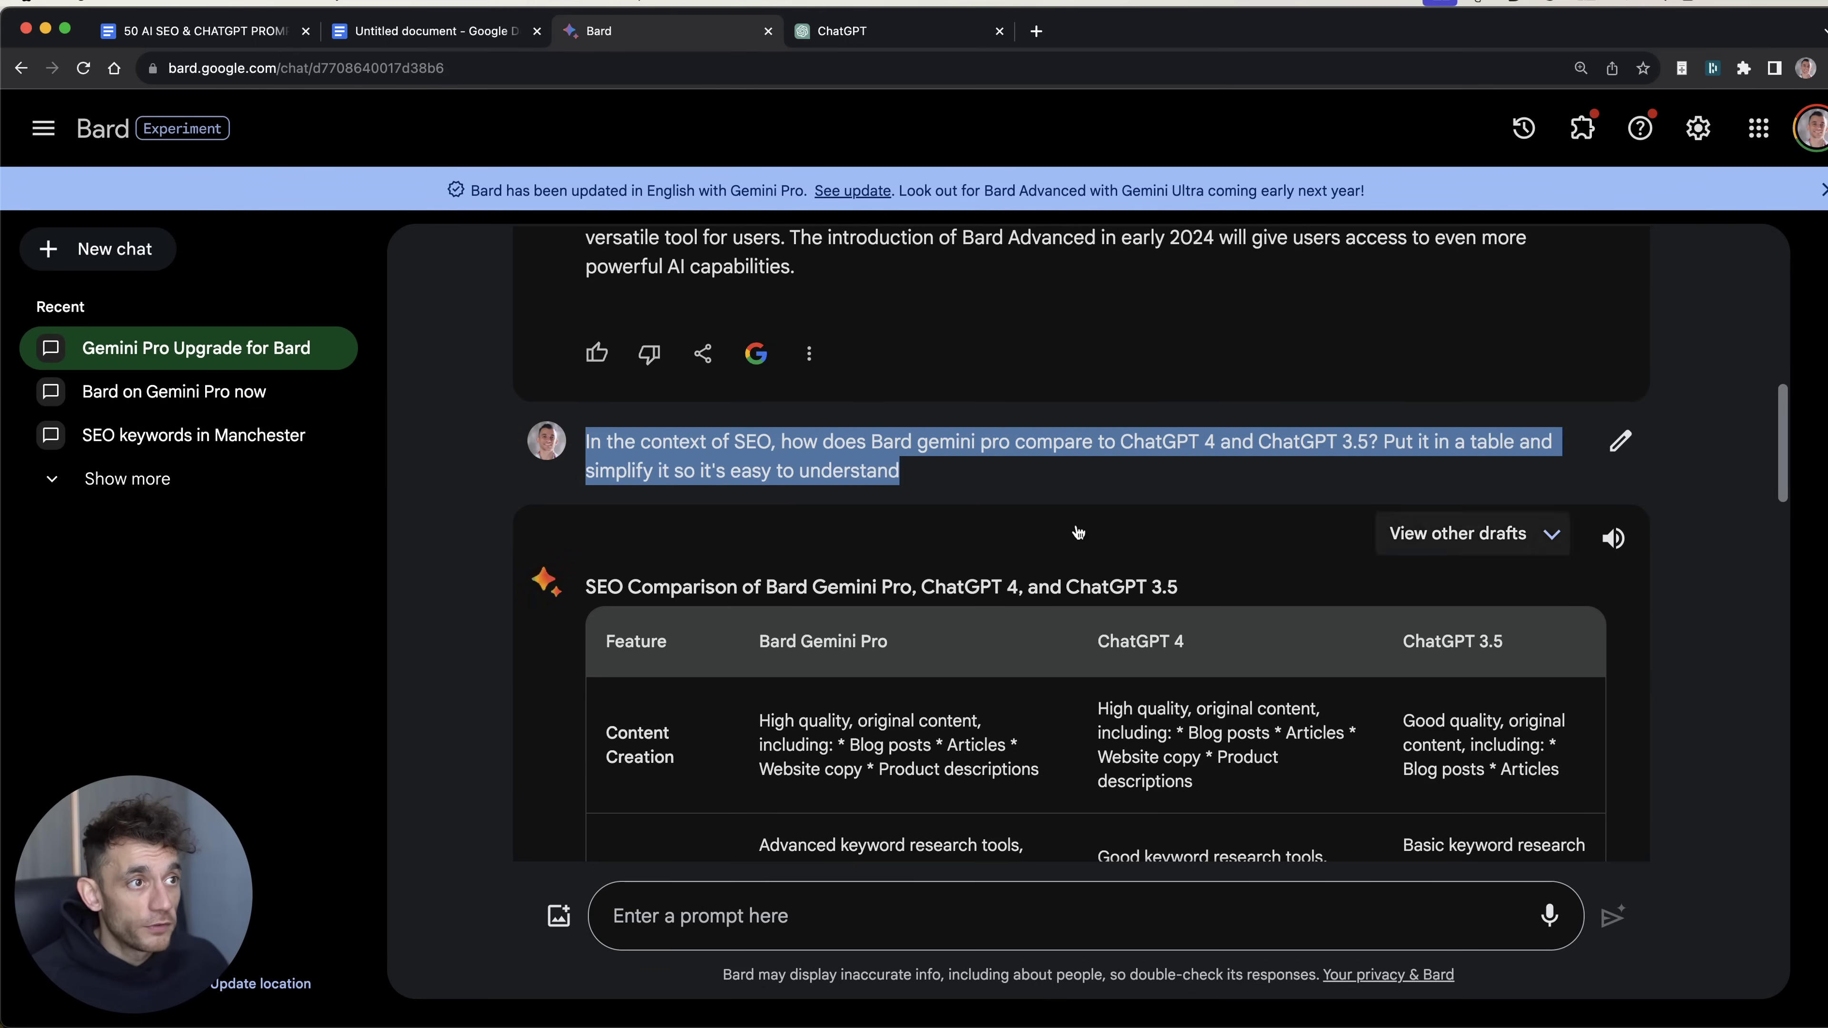
scroll(849, 518, "down", 5)
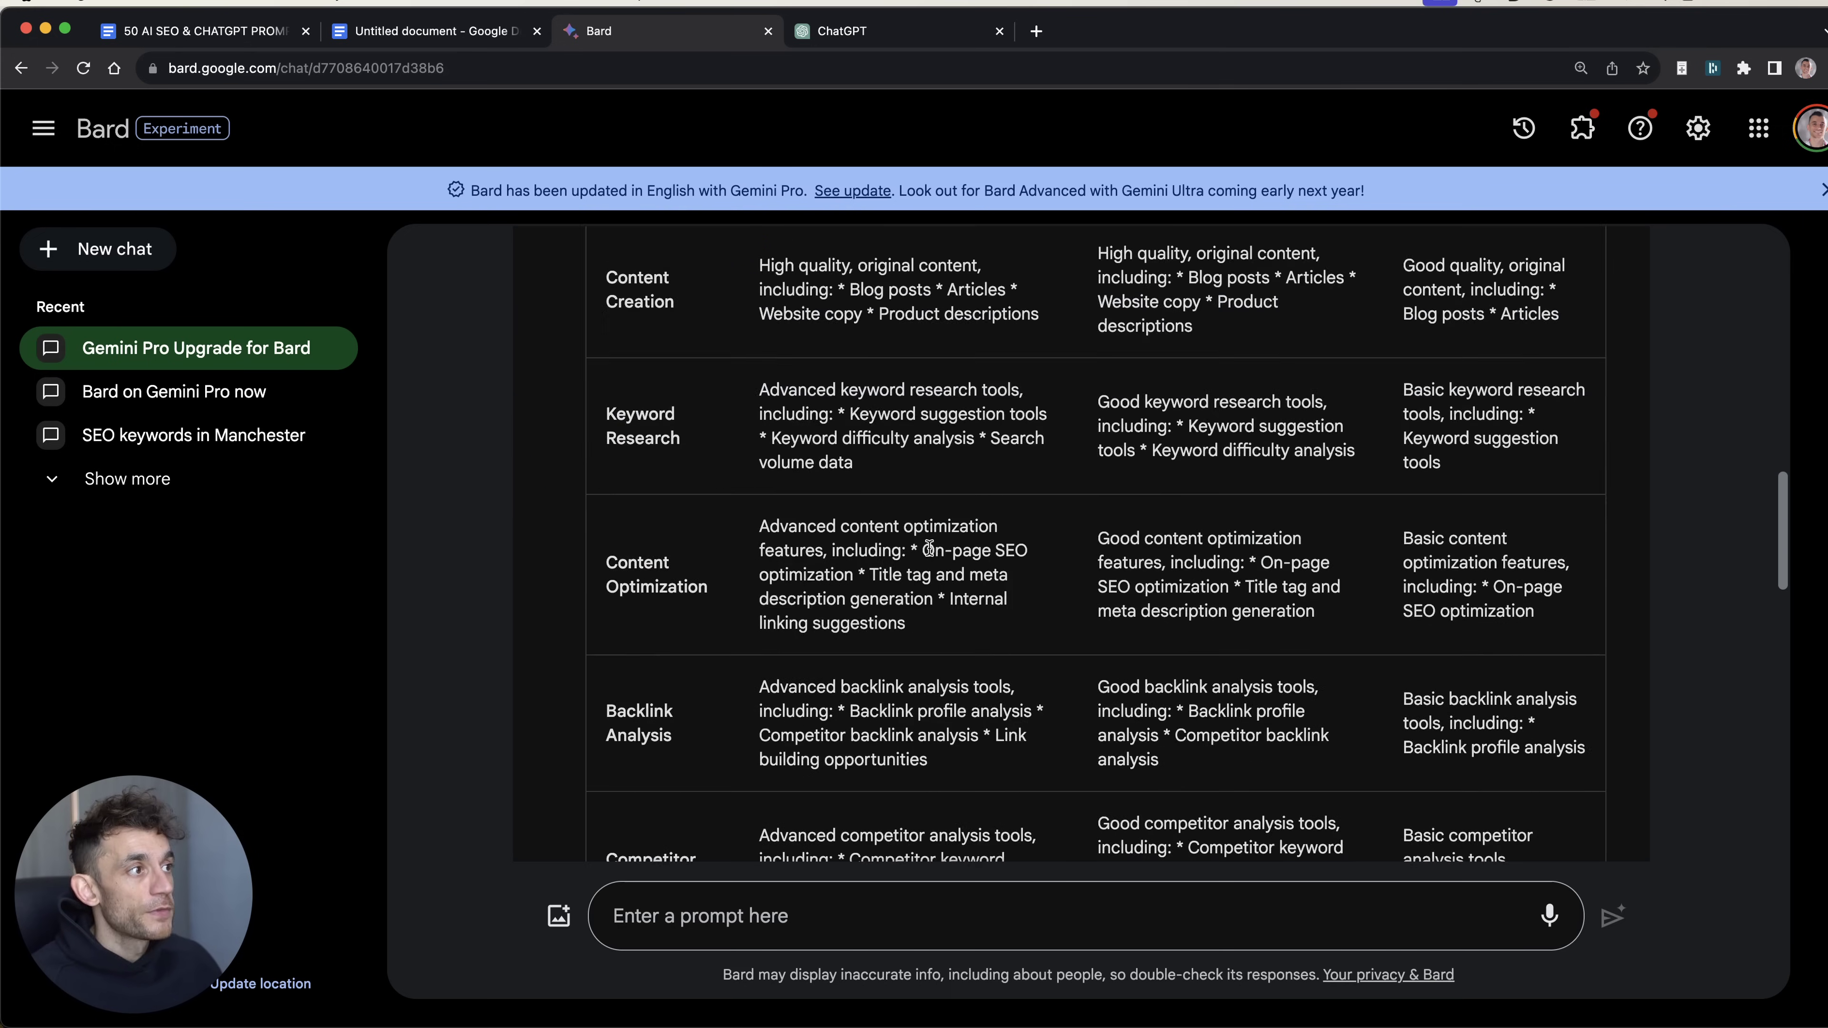
scroll(890, 472, "up", 1)
double_click(612, 383)
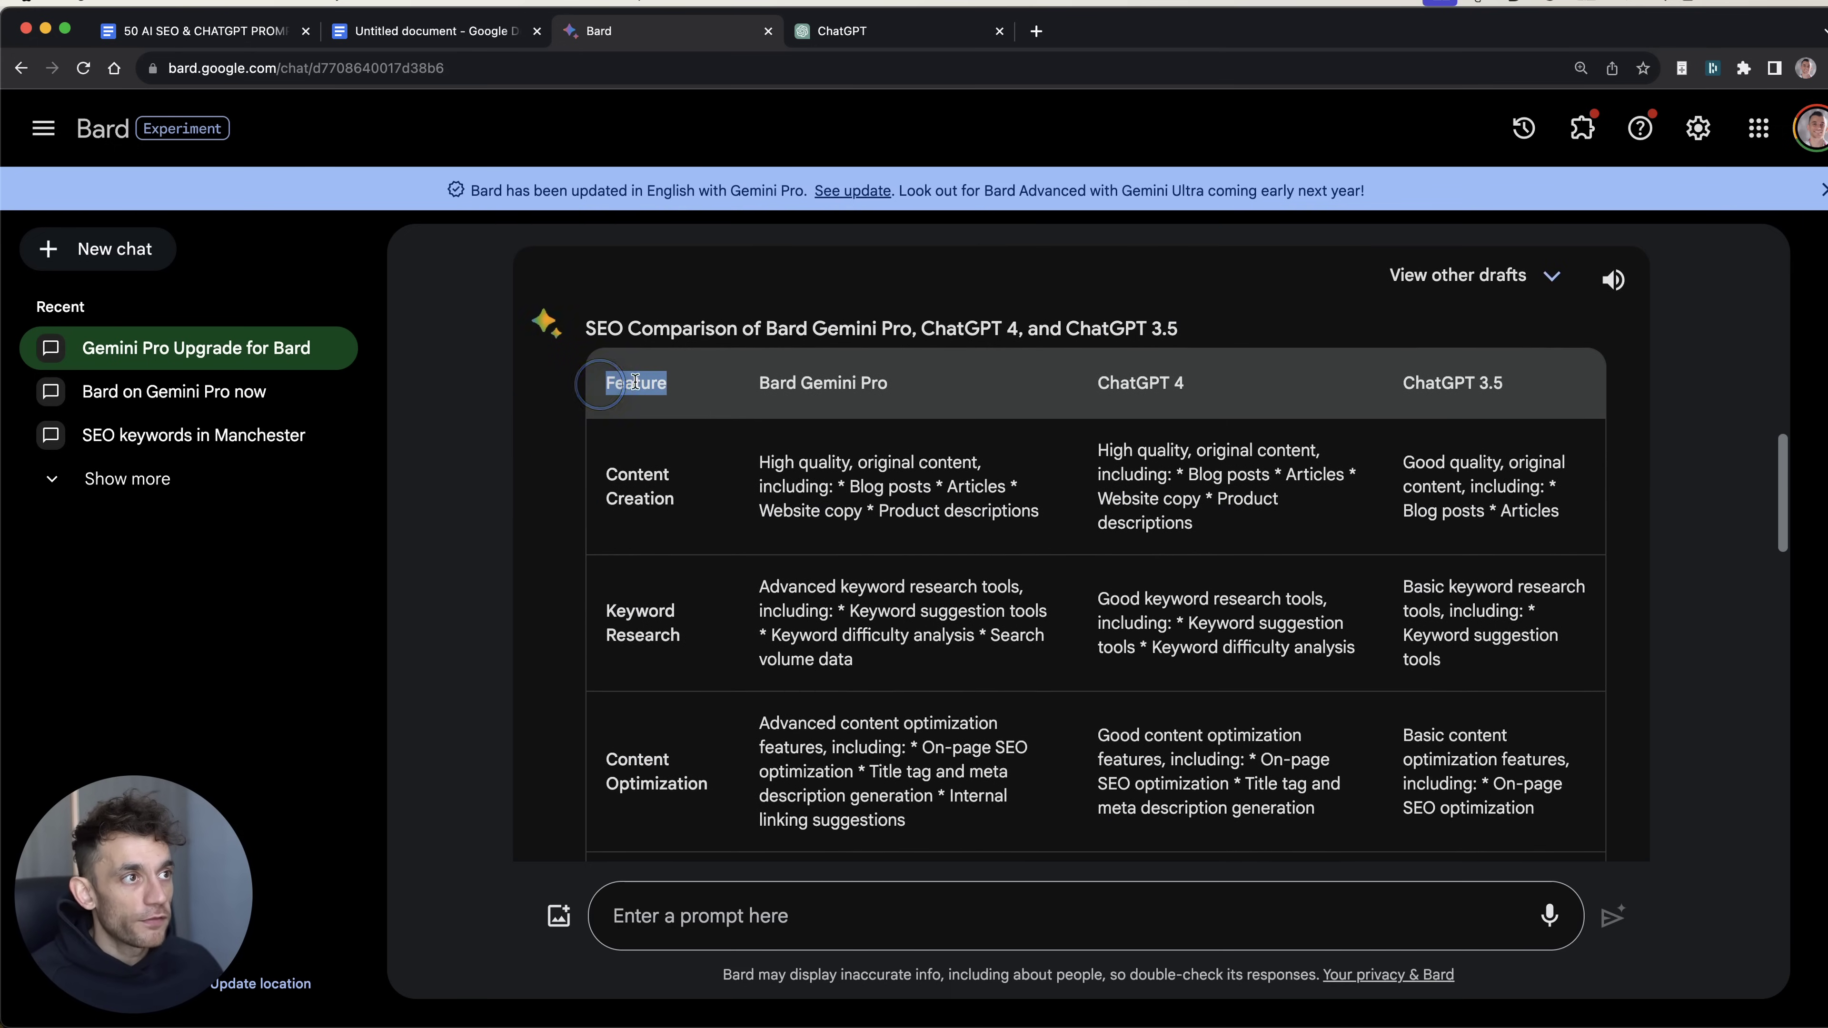
triple_click(807, 383)
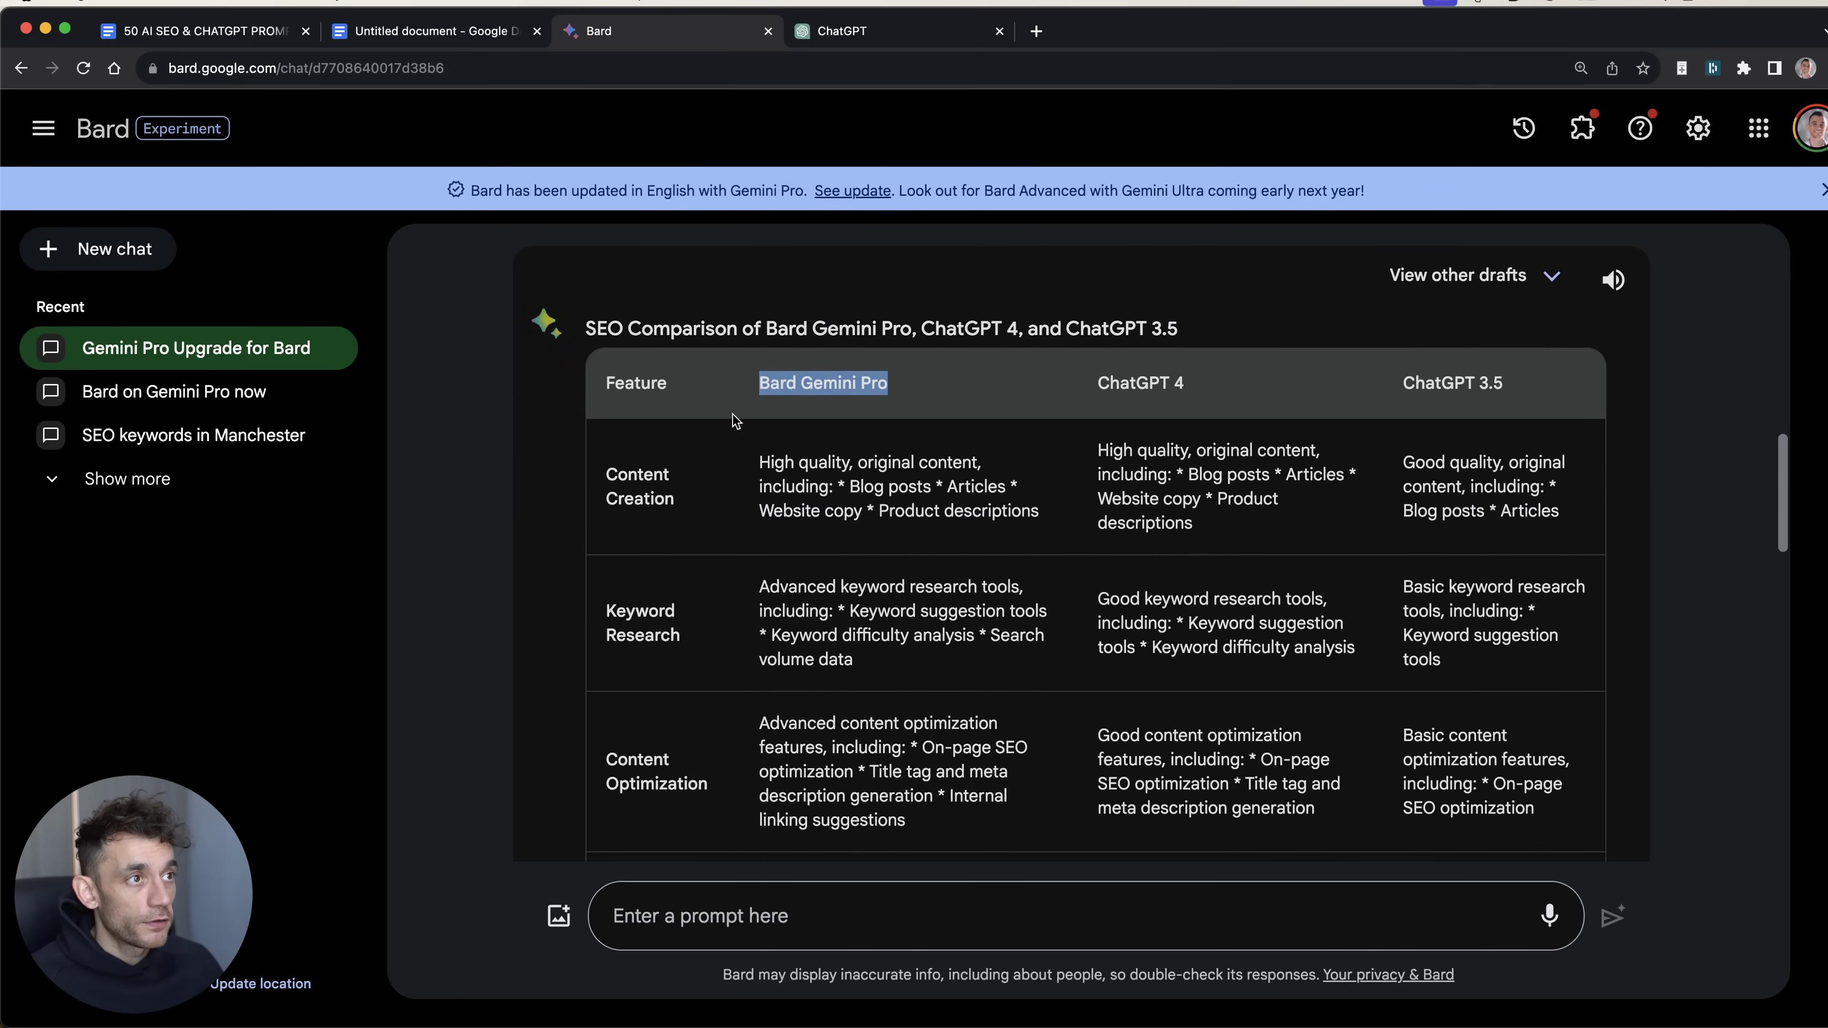
left_click(800, 372)
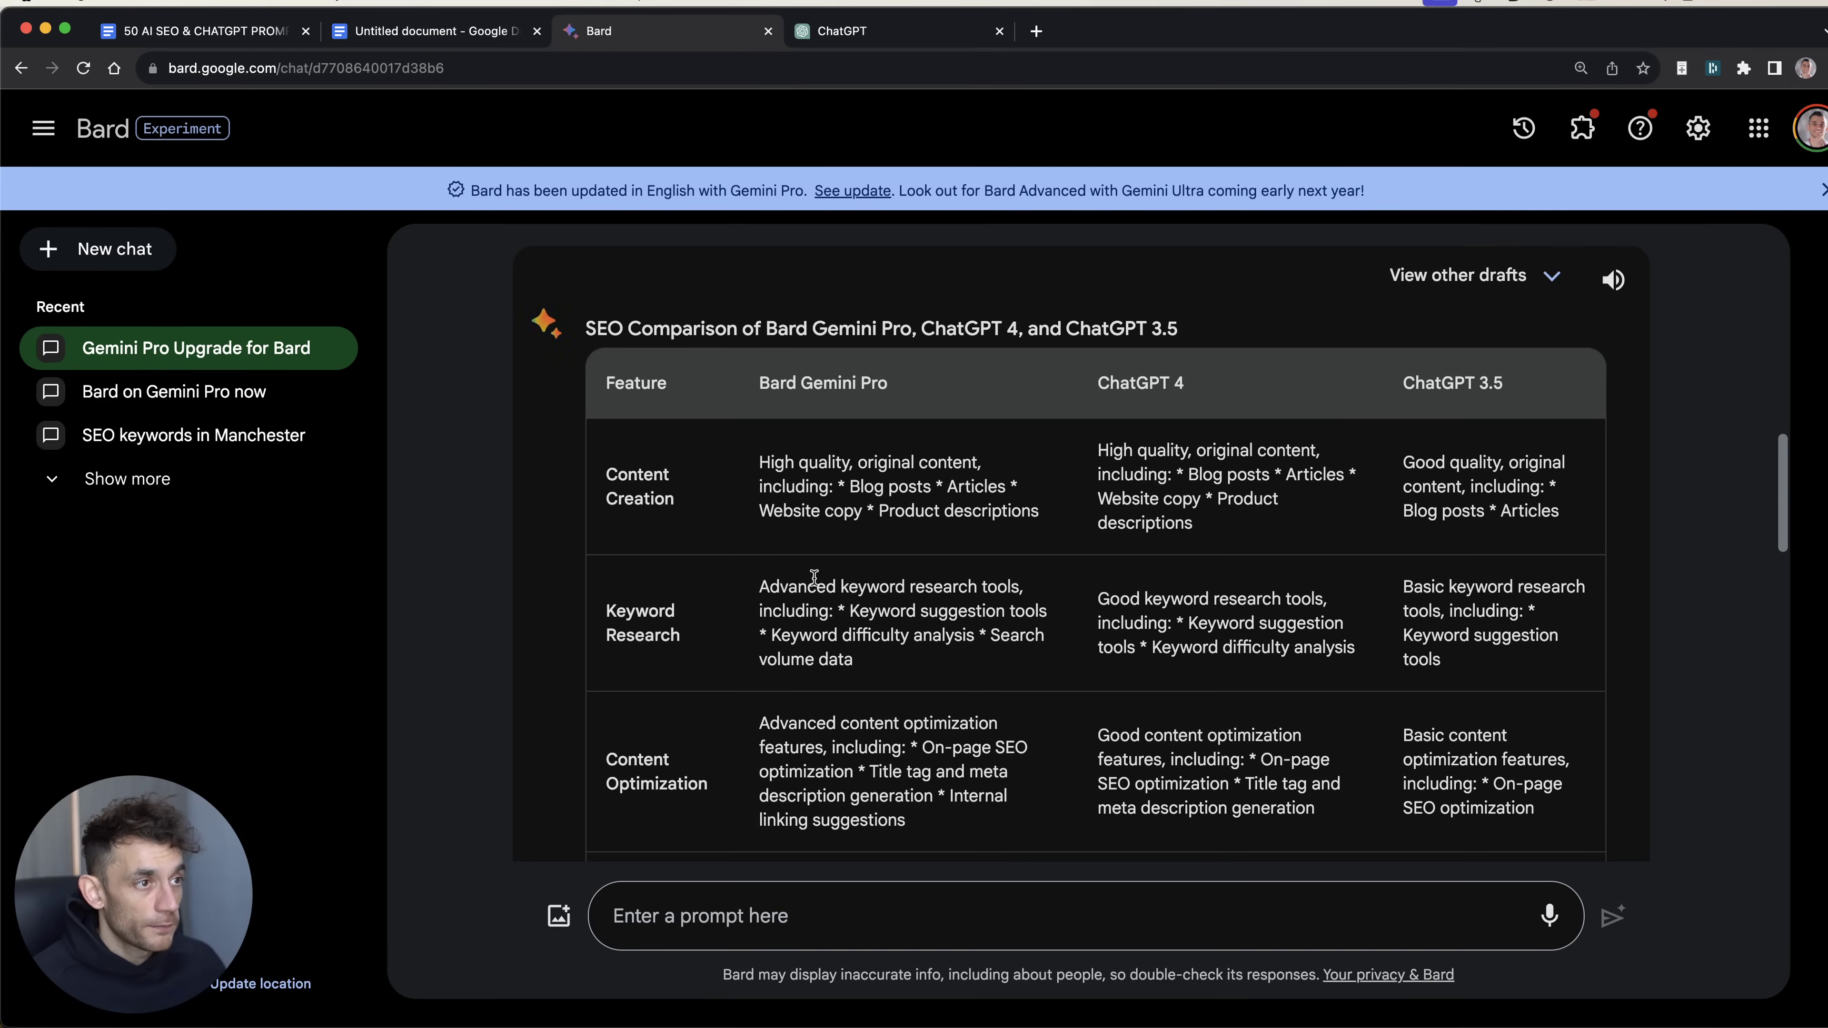
left_click_drag(757, 580, 988, 686)
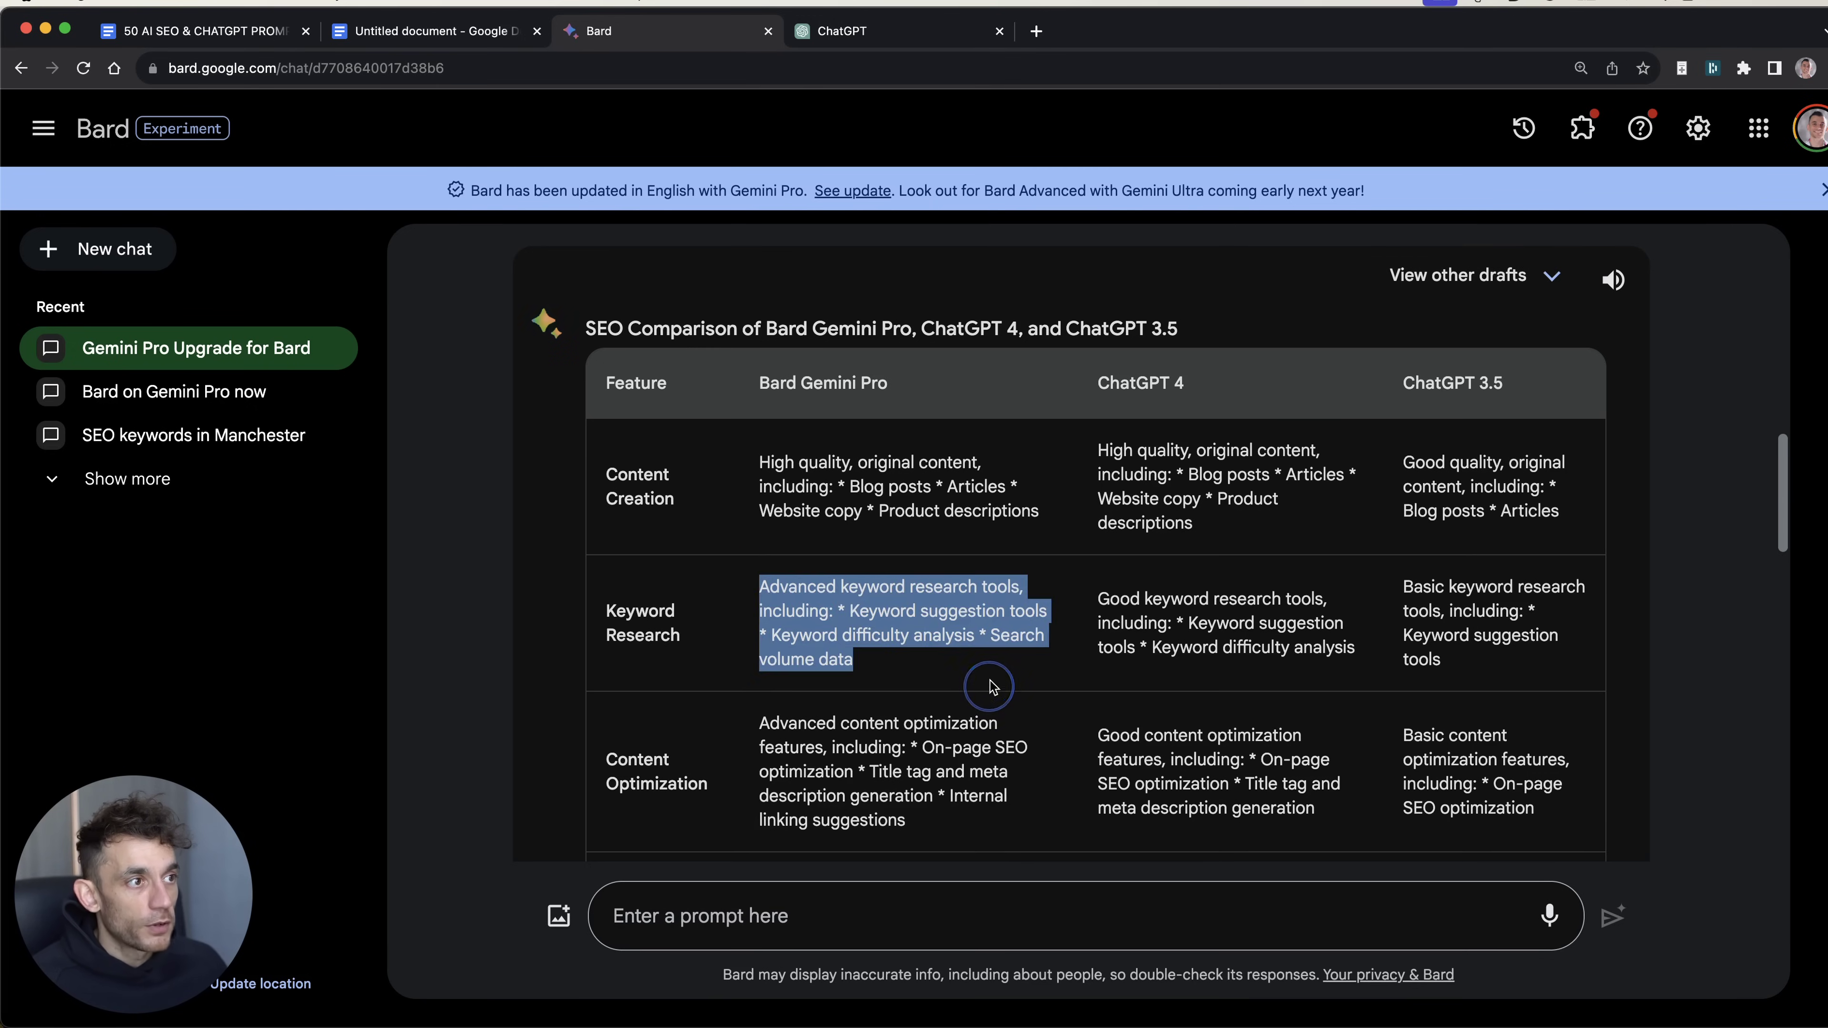
left_click(943, 639)
left_click_drag(871, 662, 726, 580)
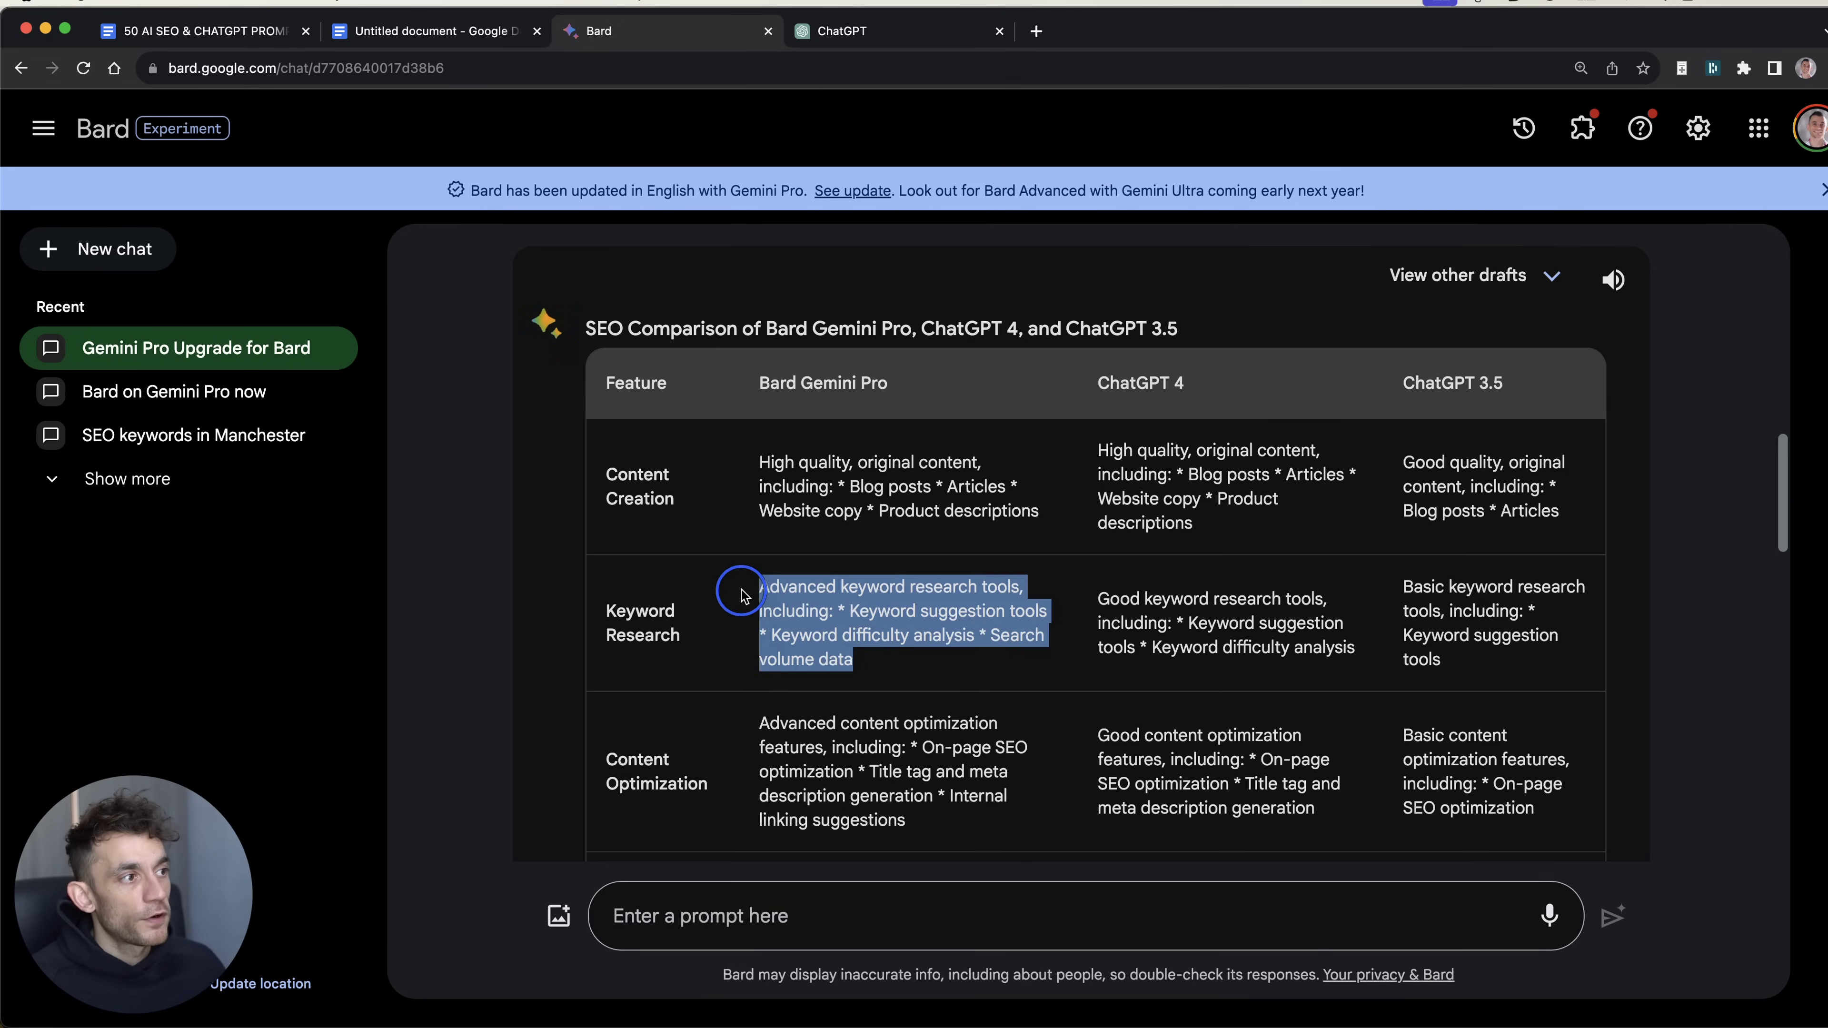
left_click(899, 605)
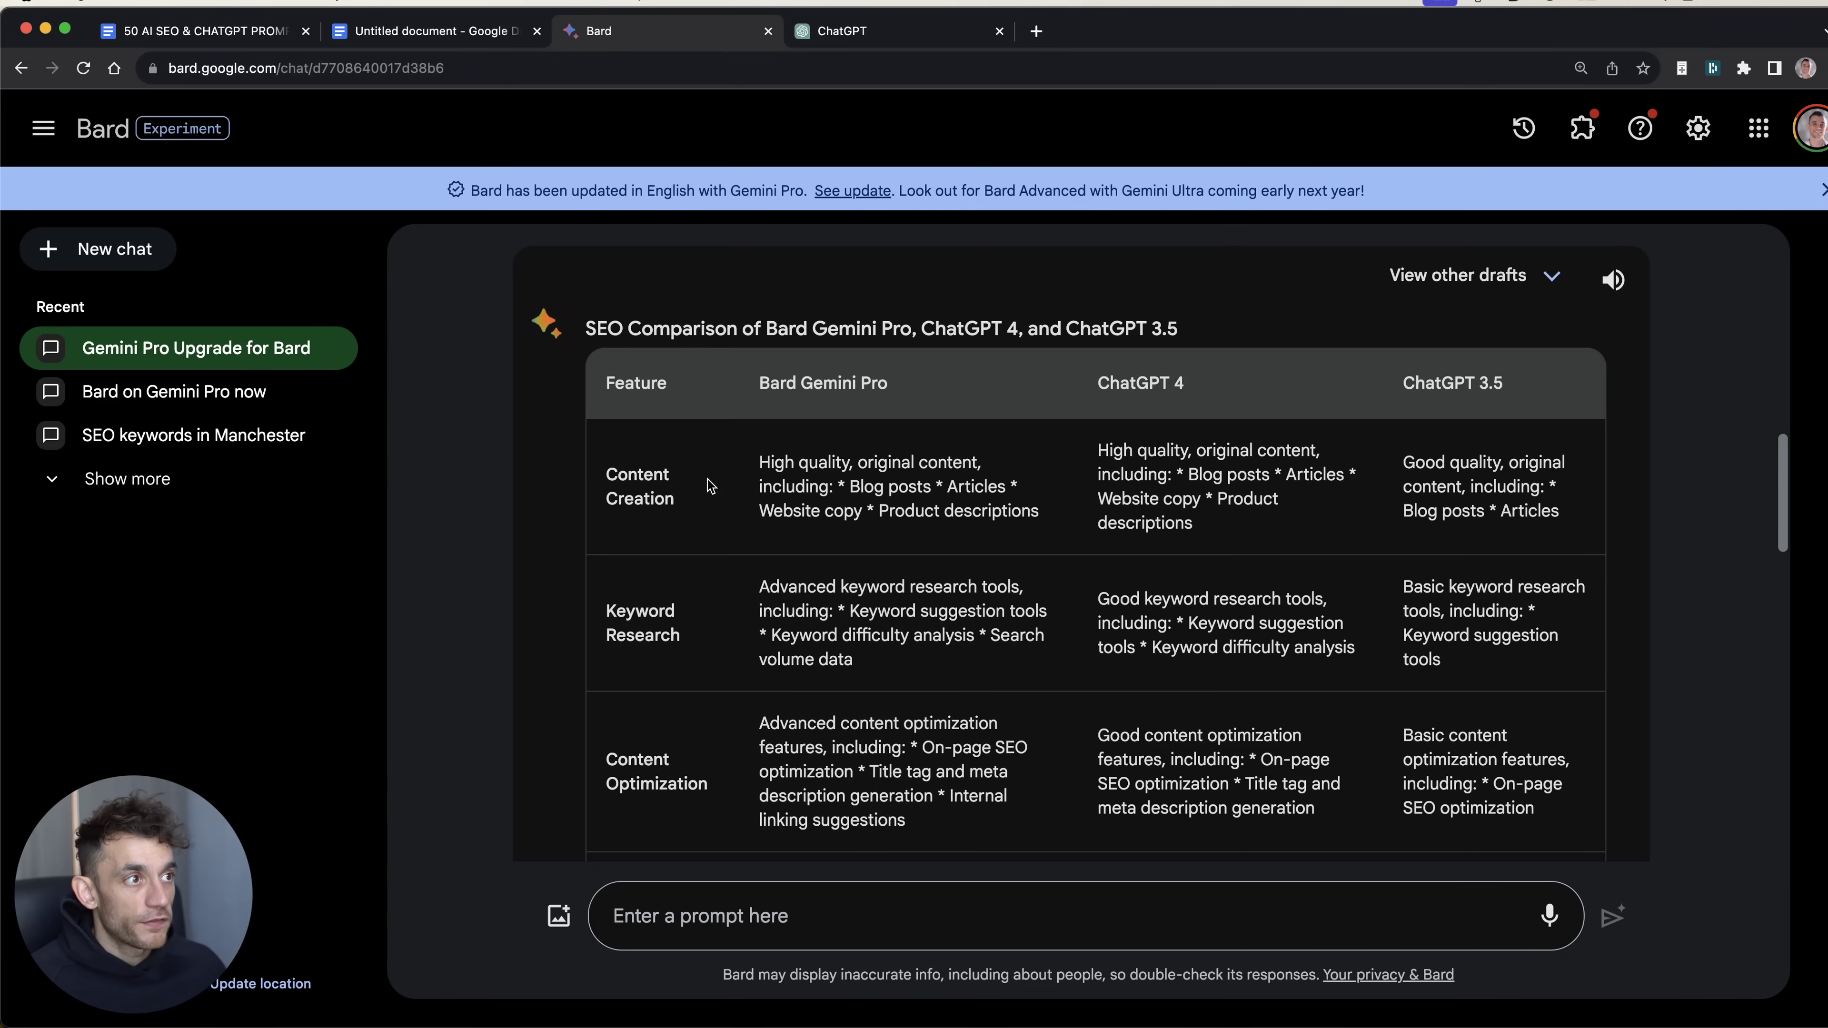
Step: Review Bard's Content Optimization and Backlink Analysis descriptions in the table
scroll(709, 435, "down", 3)
left_click_drag(722, 234, 1624, 315)
left_click(751, 538)
scroll(751, 539, "down", 2)
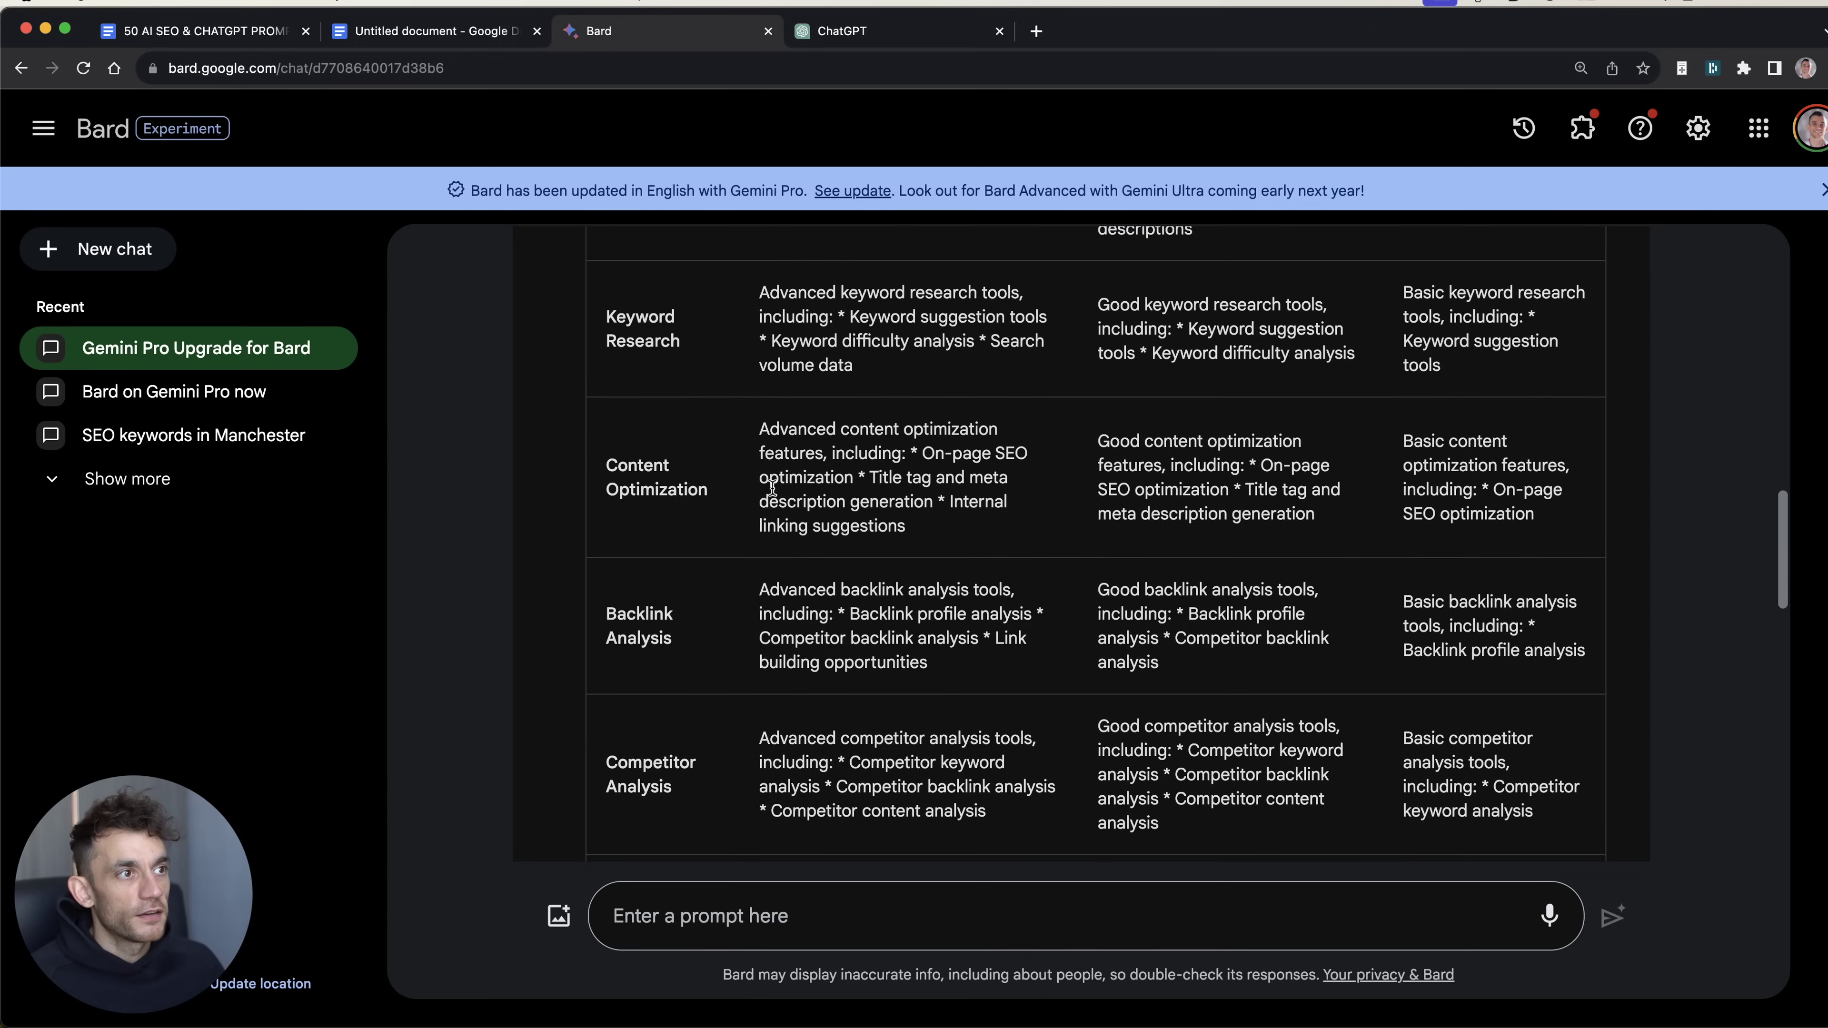
double_click(780, 398)
scroll(783, 395, "up", 2)
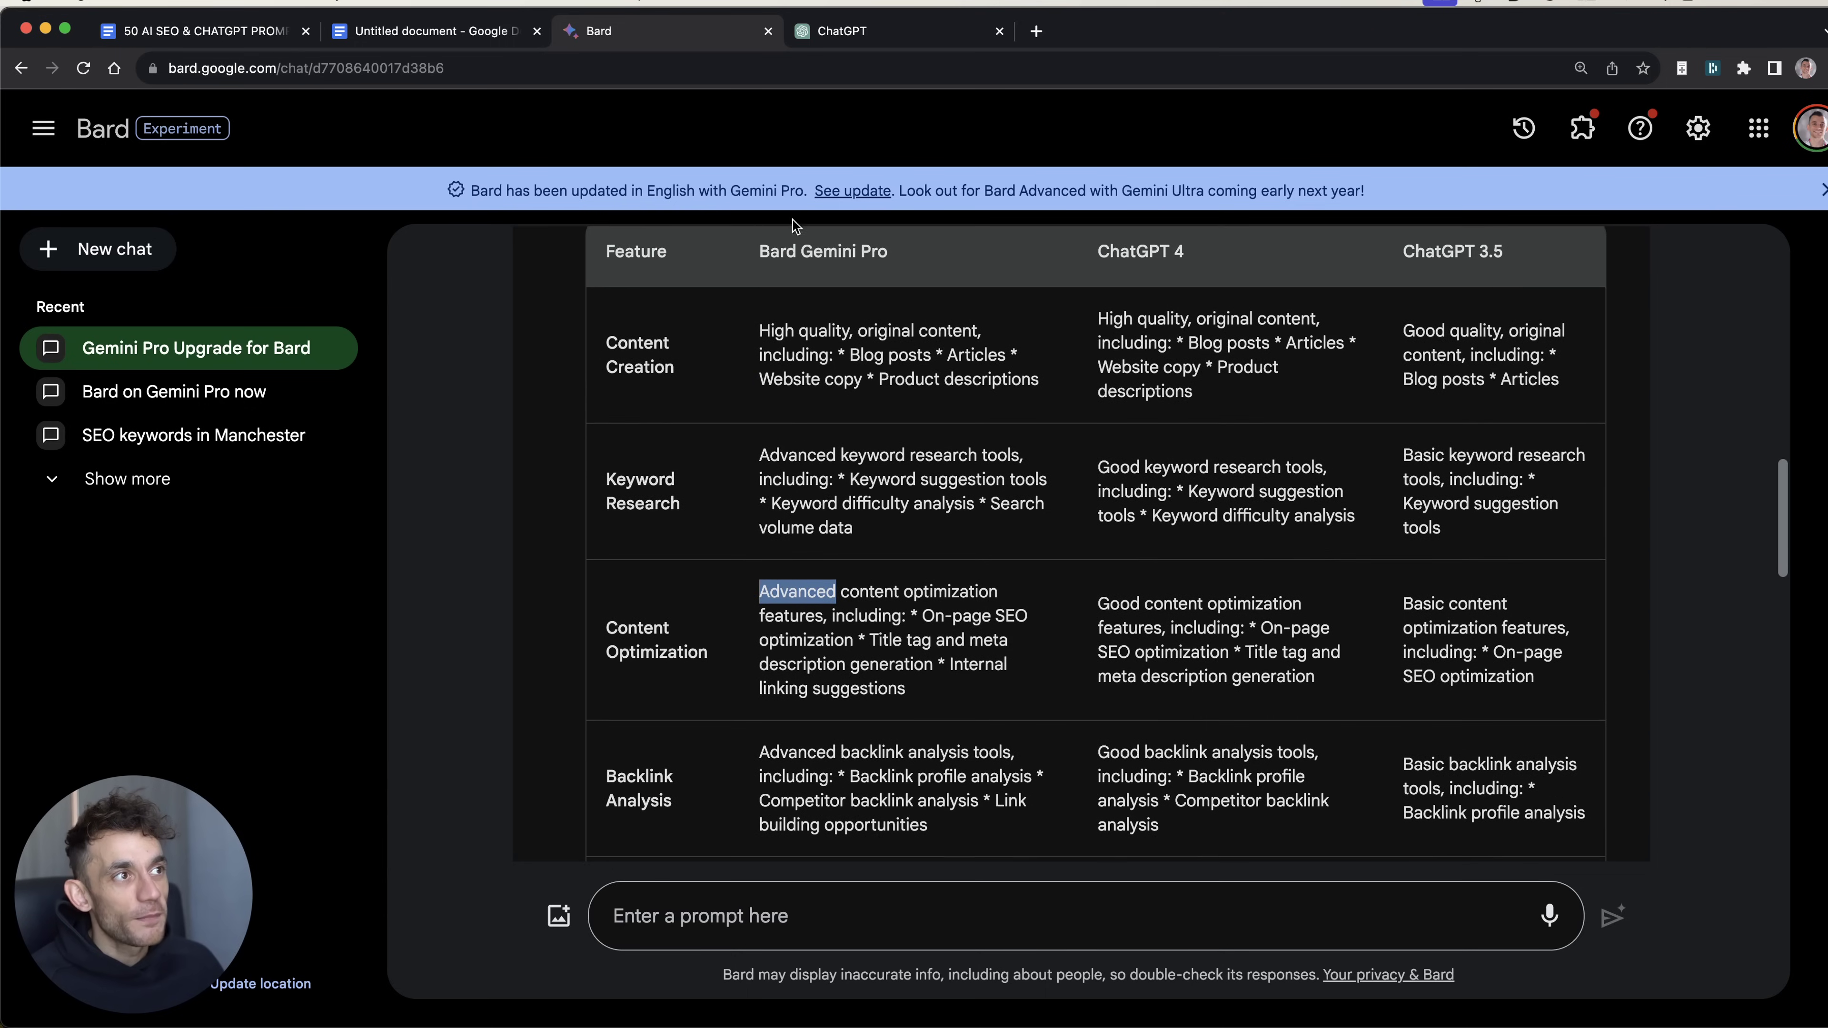
triple_click(791, 605)
scroll(867, 727, "down", 1)
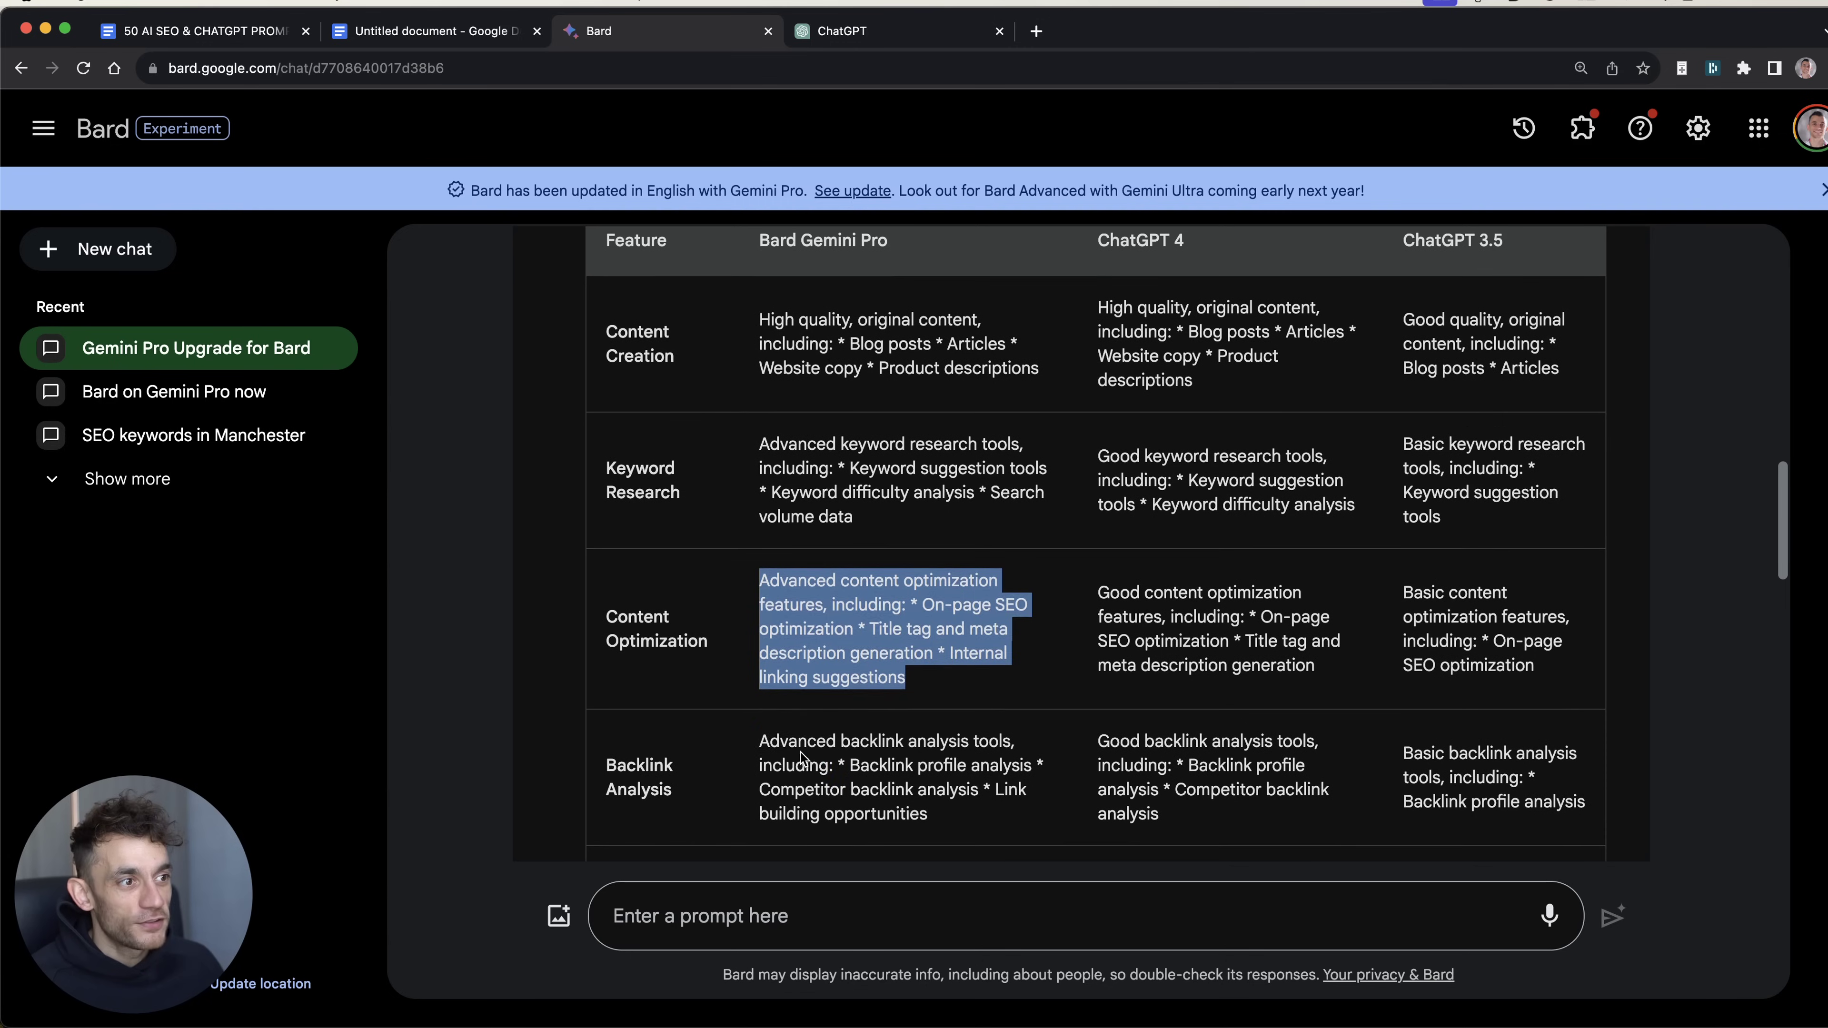
triple_click(799, 753)
left_click(1132, 605)
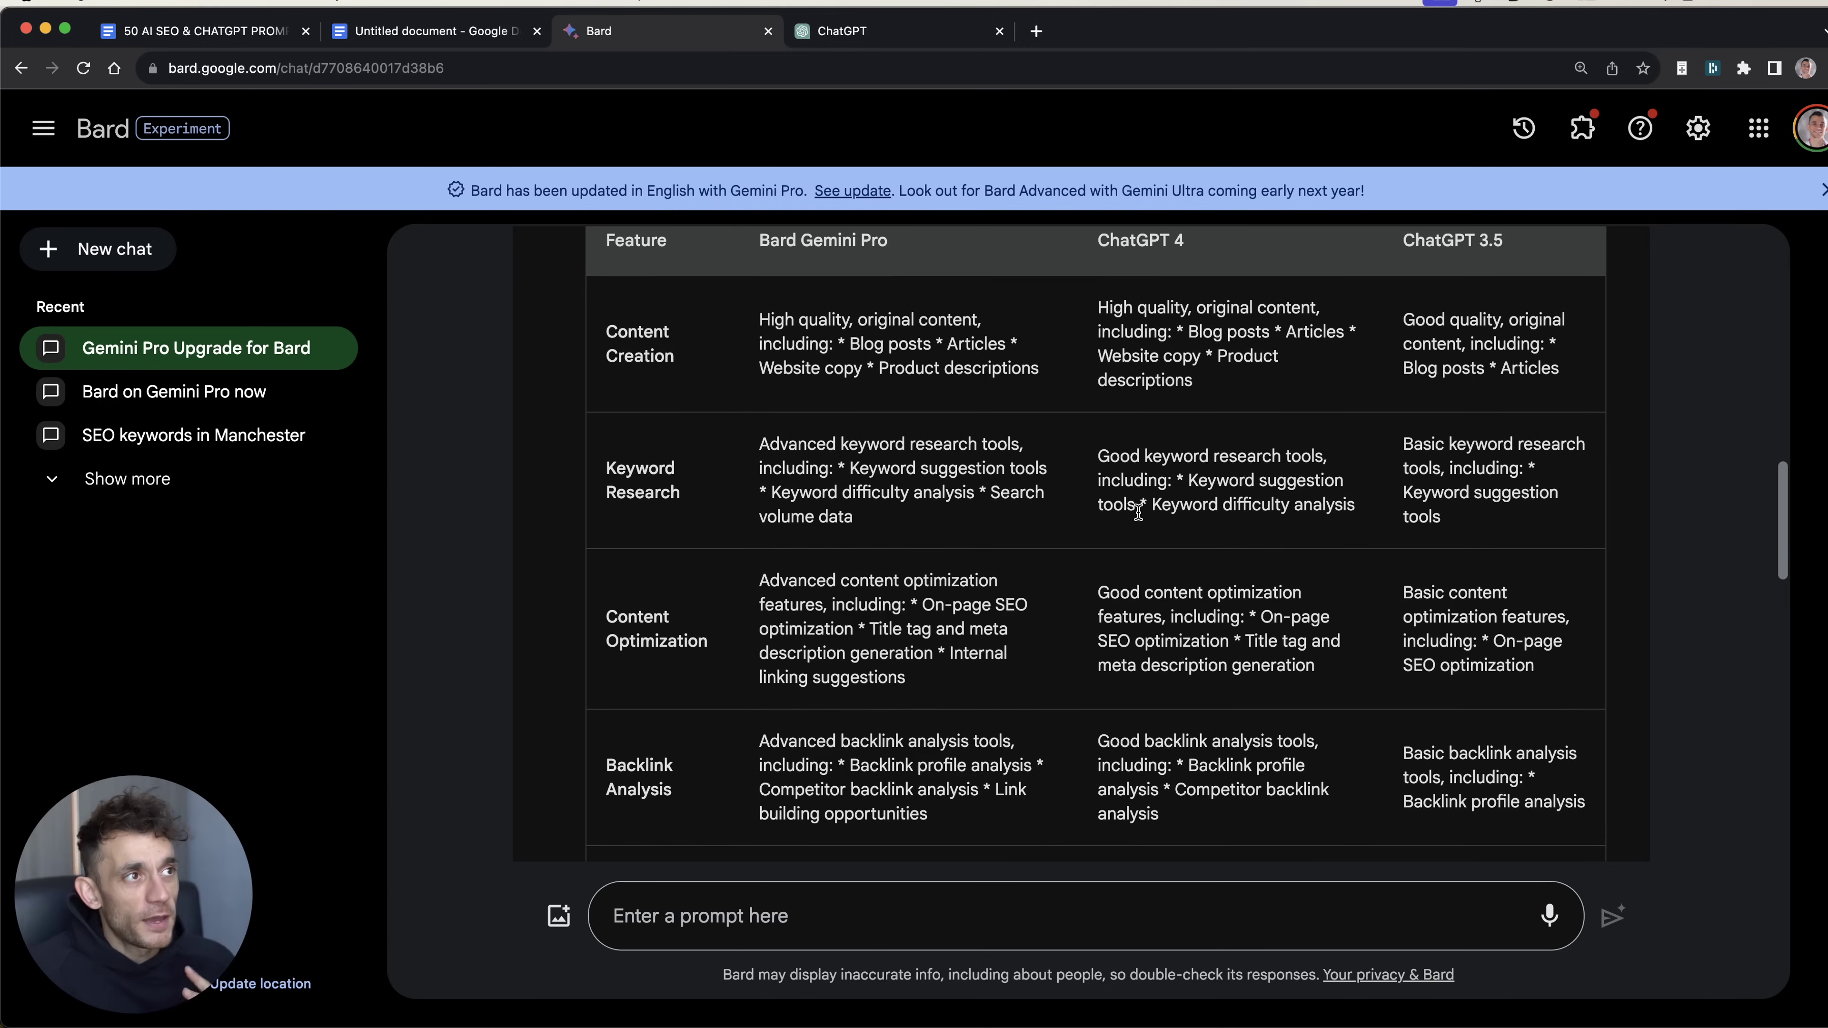
Step: Check Bard's Content Creation description, then move to the ChatGPT conversation
scroll(979, 407, "up", 1)
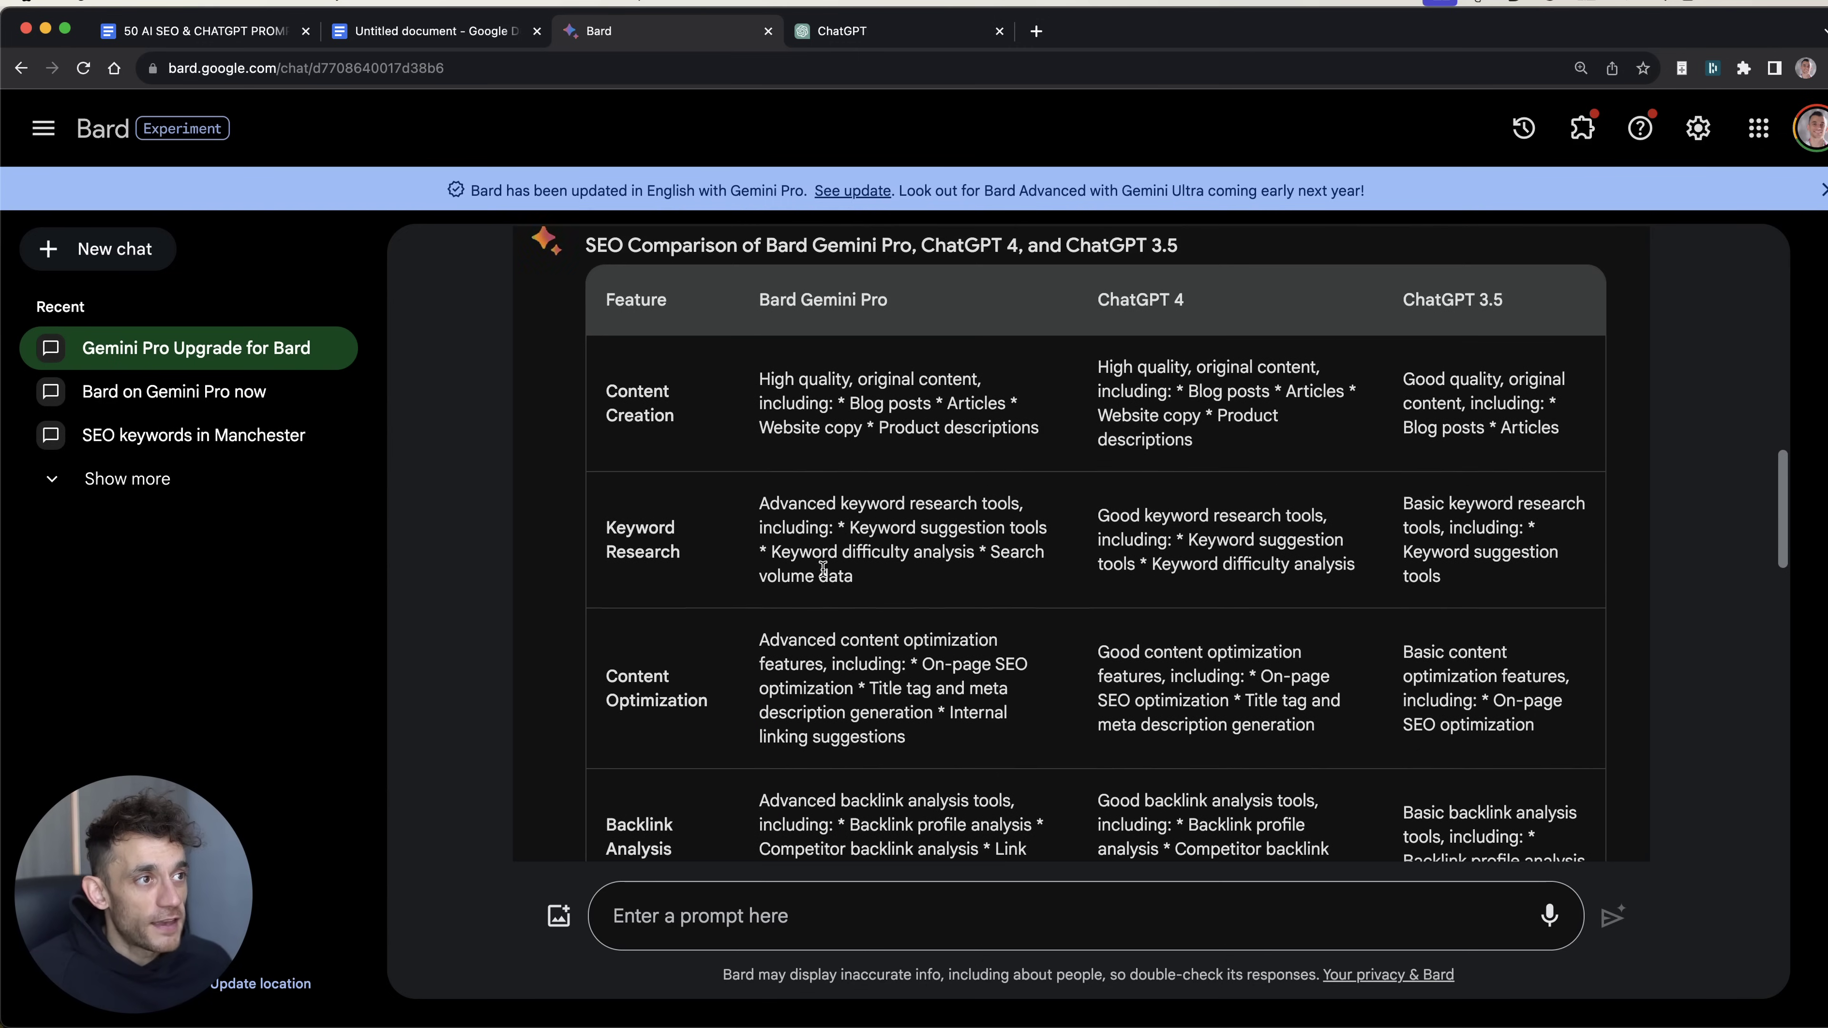
scroll(980, 653, "down", 7)
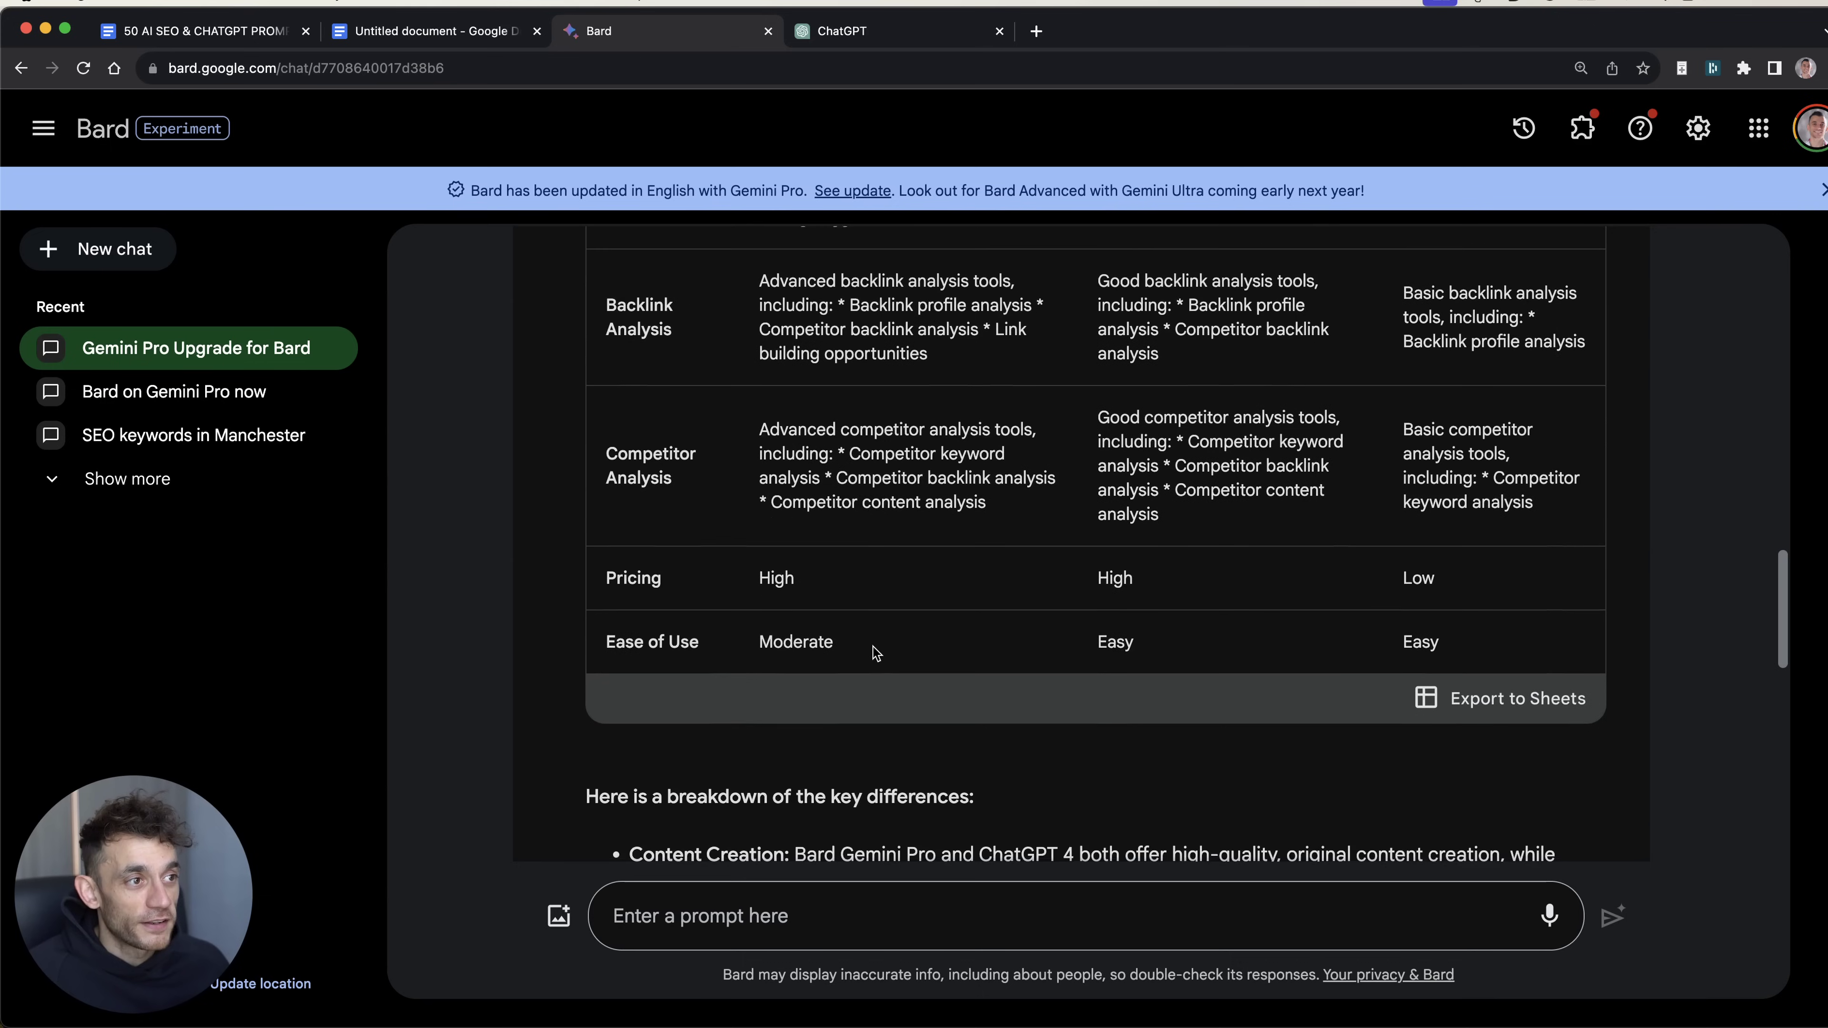
scroll(792, 504, "up", 7)
left_click_drag(754, 339, 1022, 414)
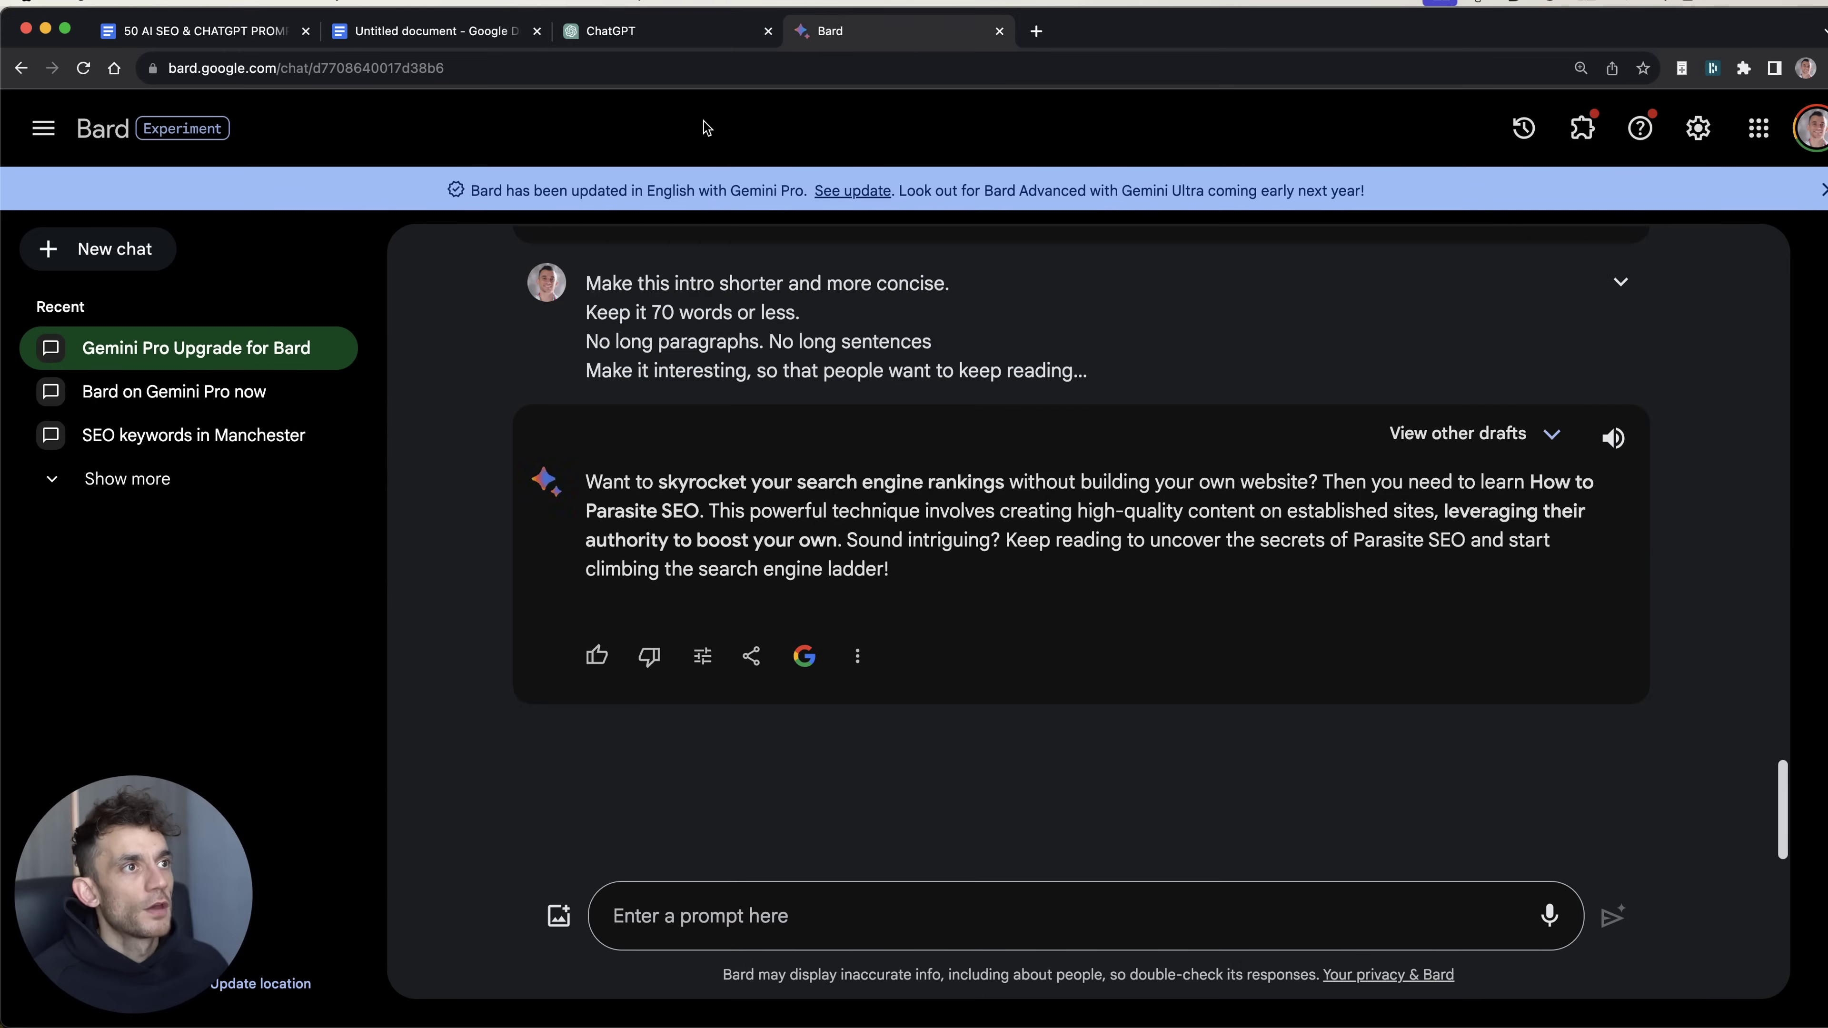
left_click(620, 15)
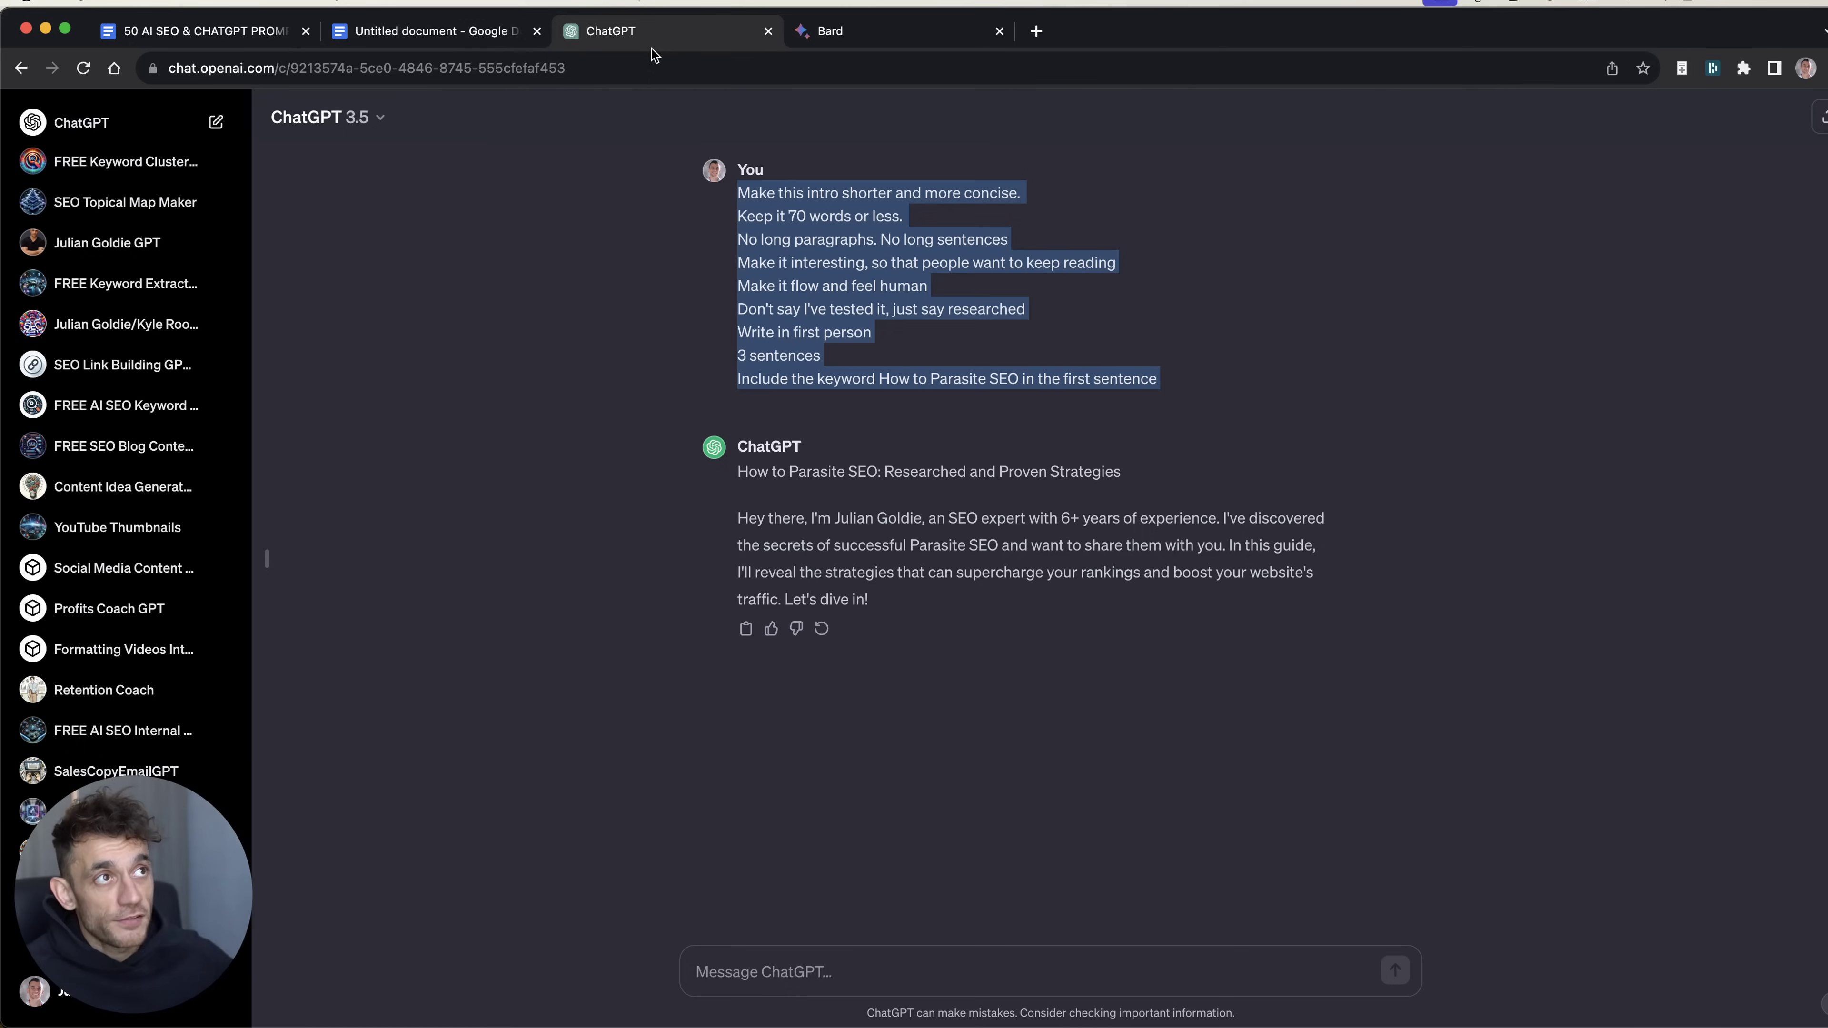
Step: Copy Bard's Parasite SEO intro paragraph into ChatGPT's message box
key("ctrl+Tab")
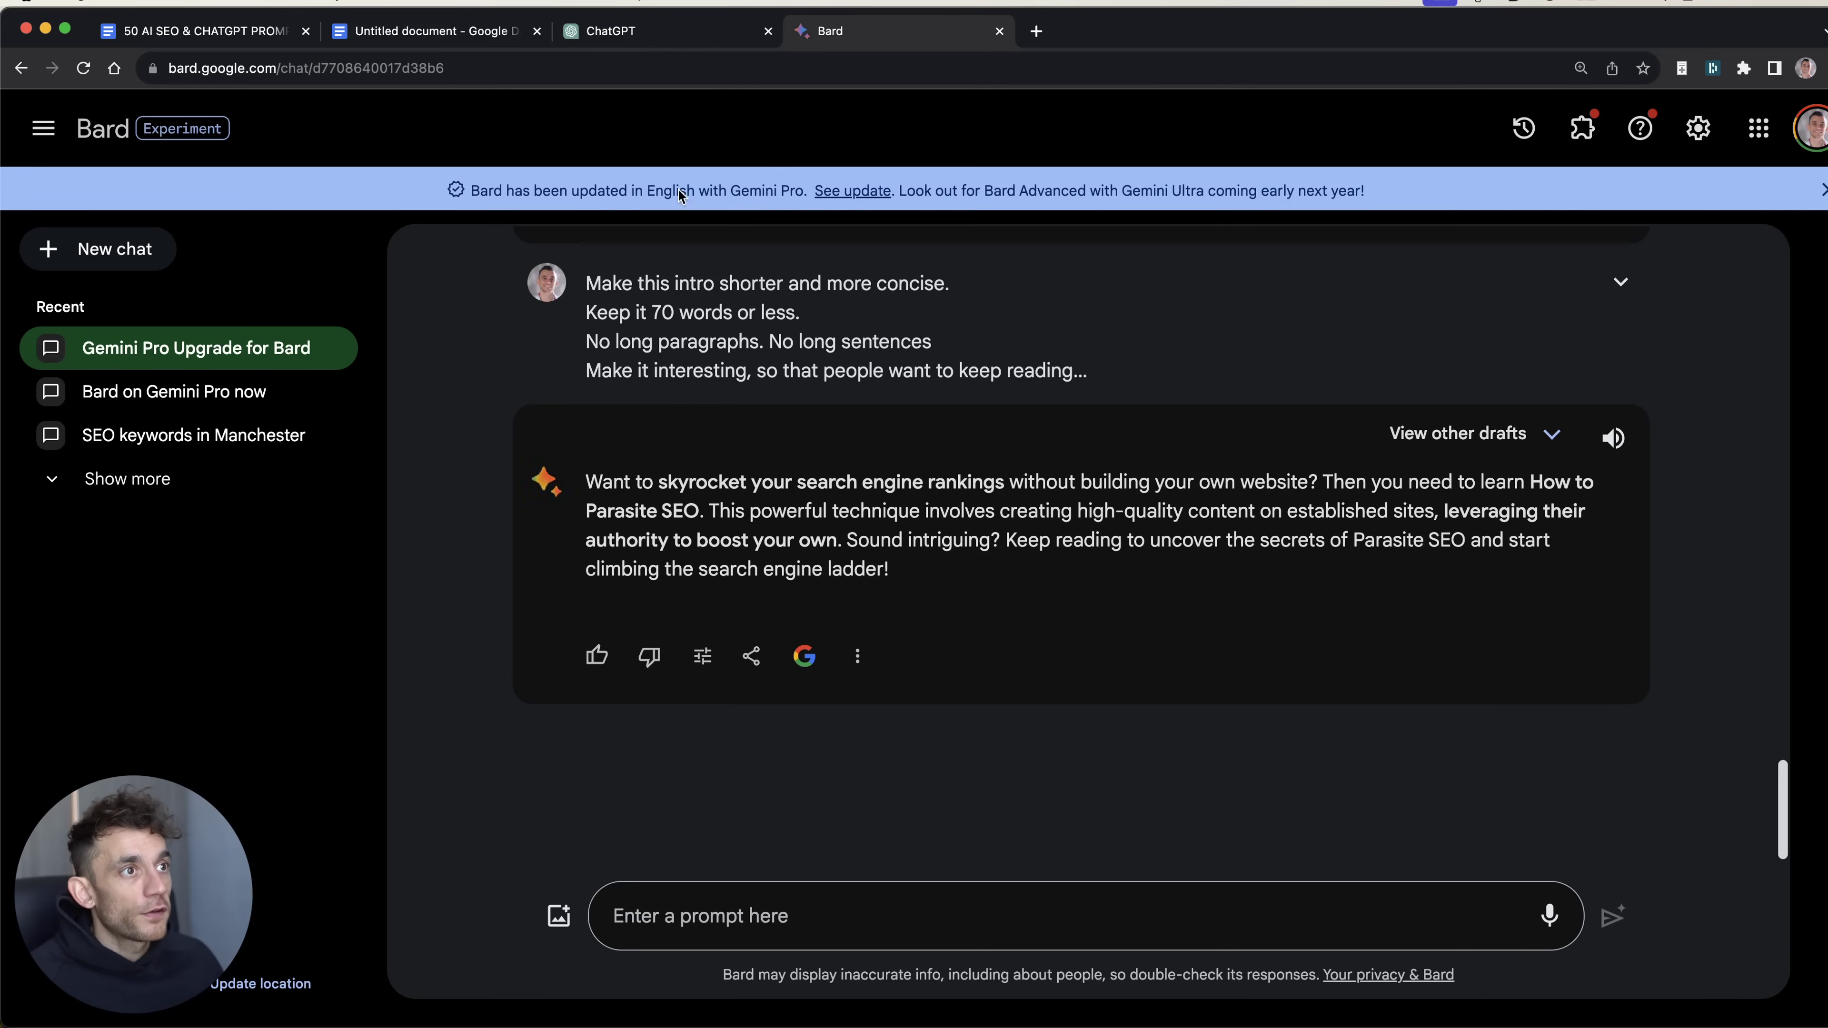
left_click_drag(582, 277, 1108, 369)
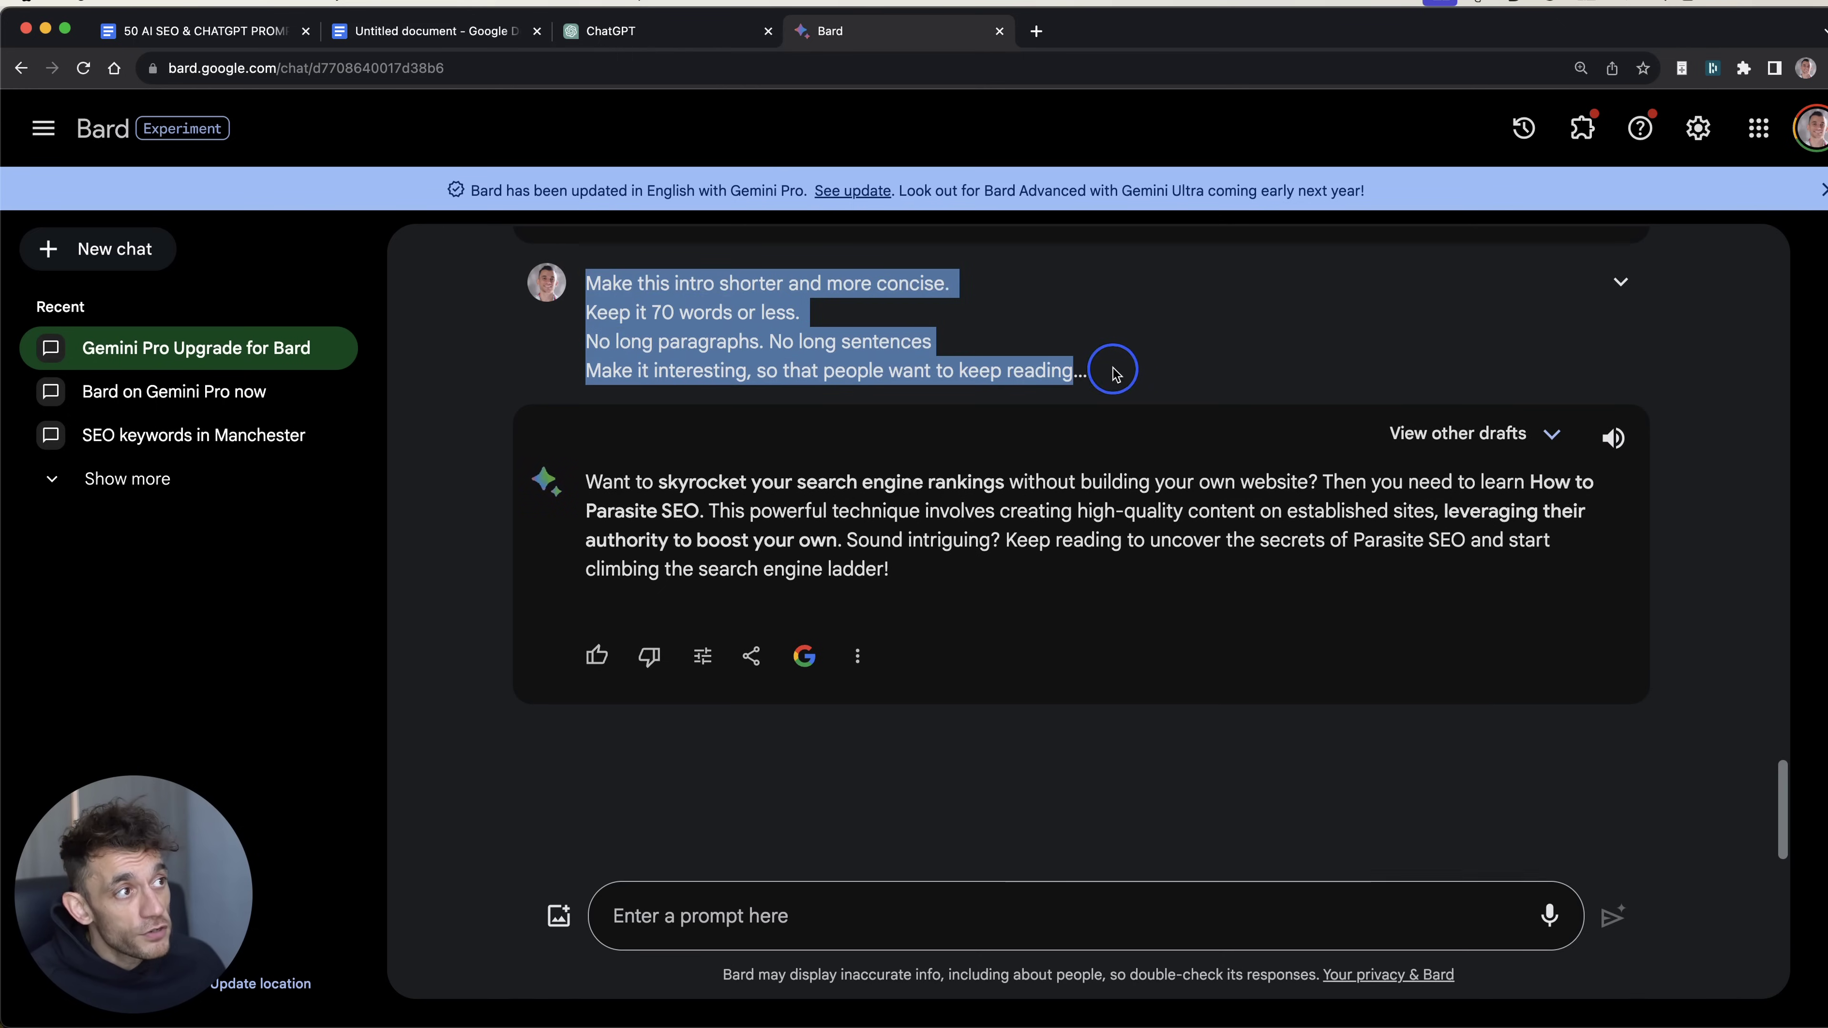
left_click(756, 445)
double_click(678, 670)
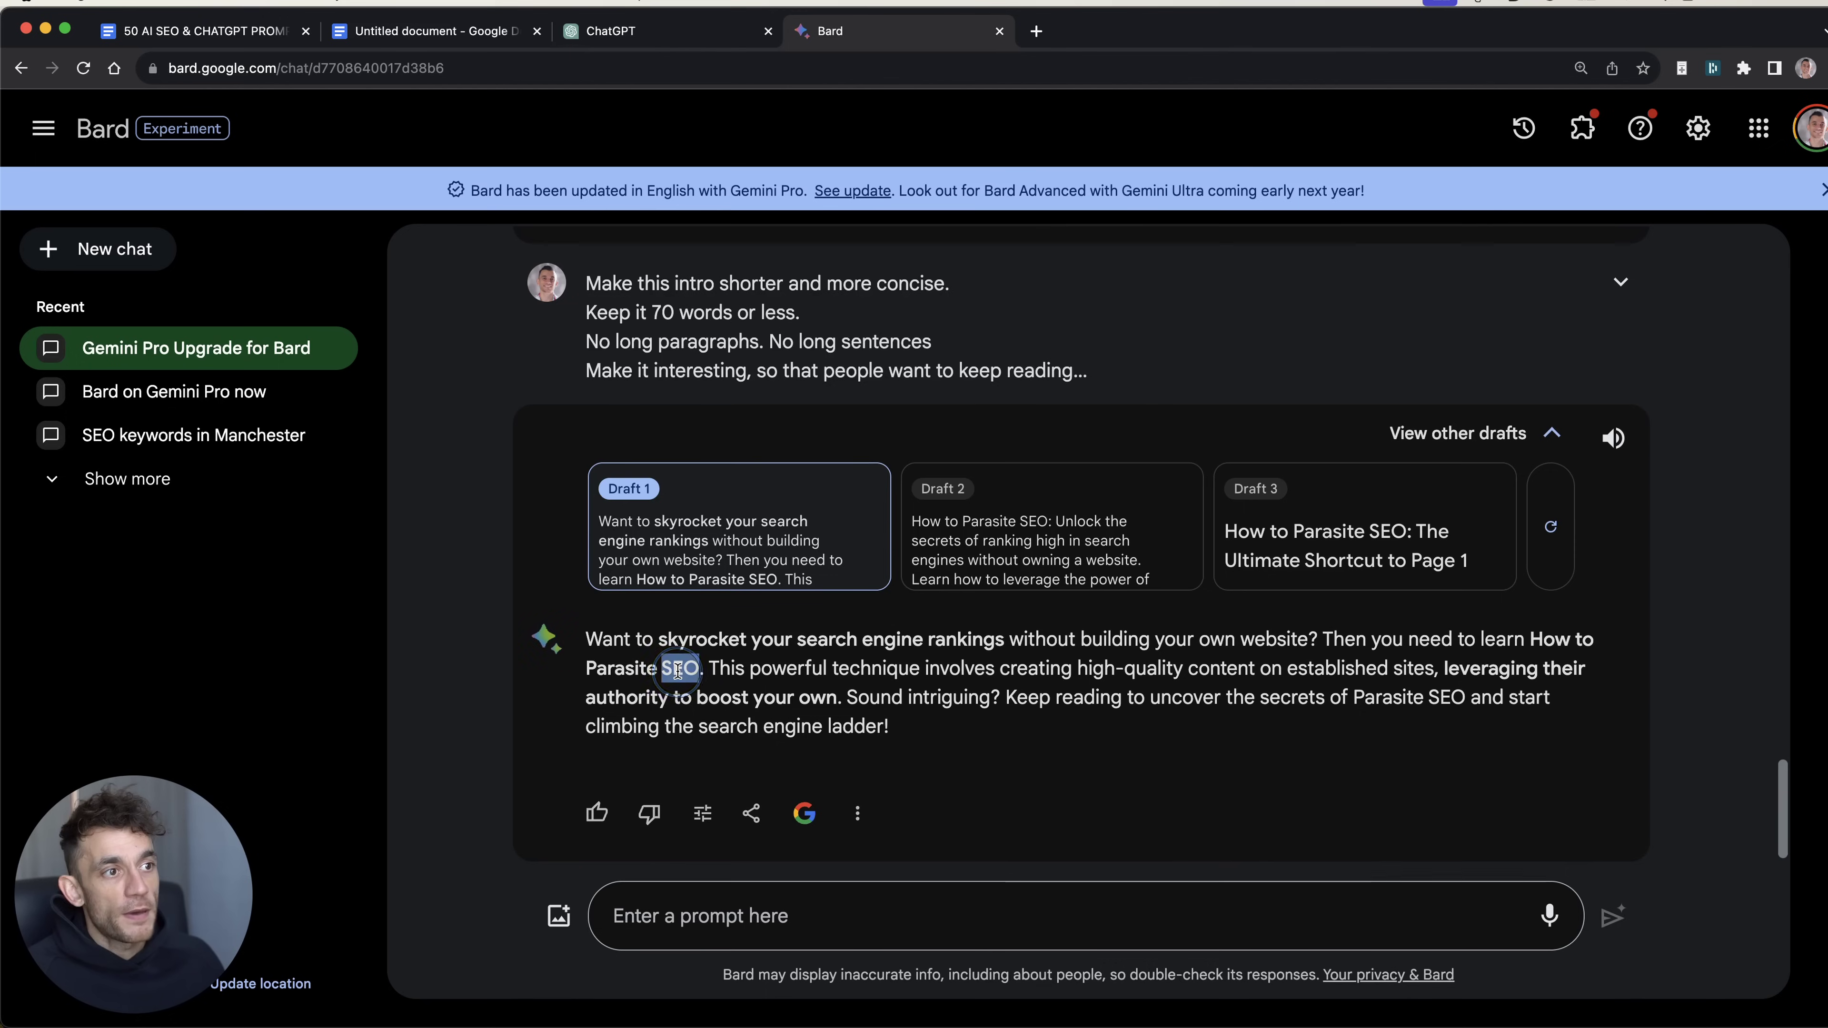
left_click_drag(889, 726, 547, 639)
key("super+c")
key("ctrl+shift+Tab")
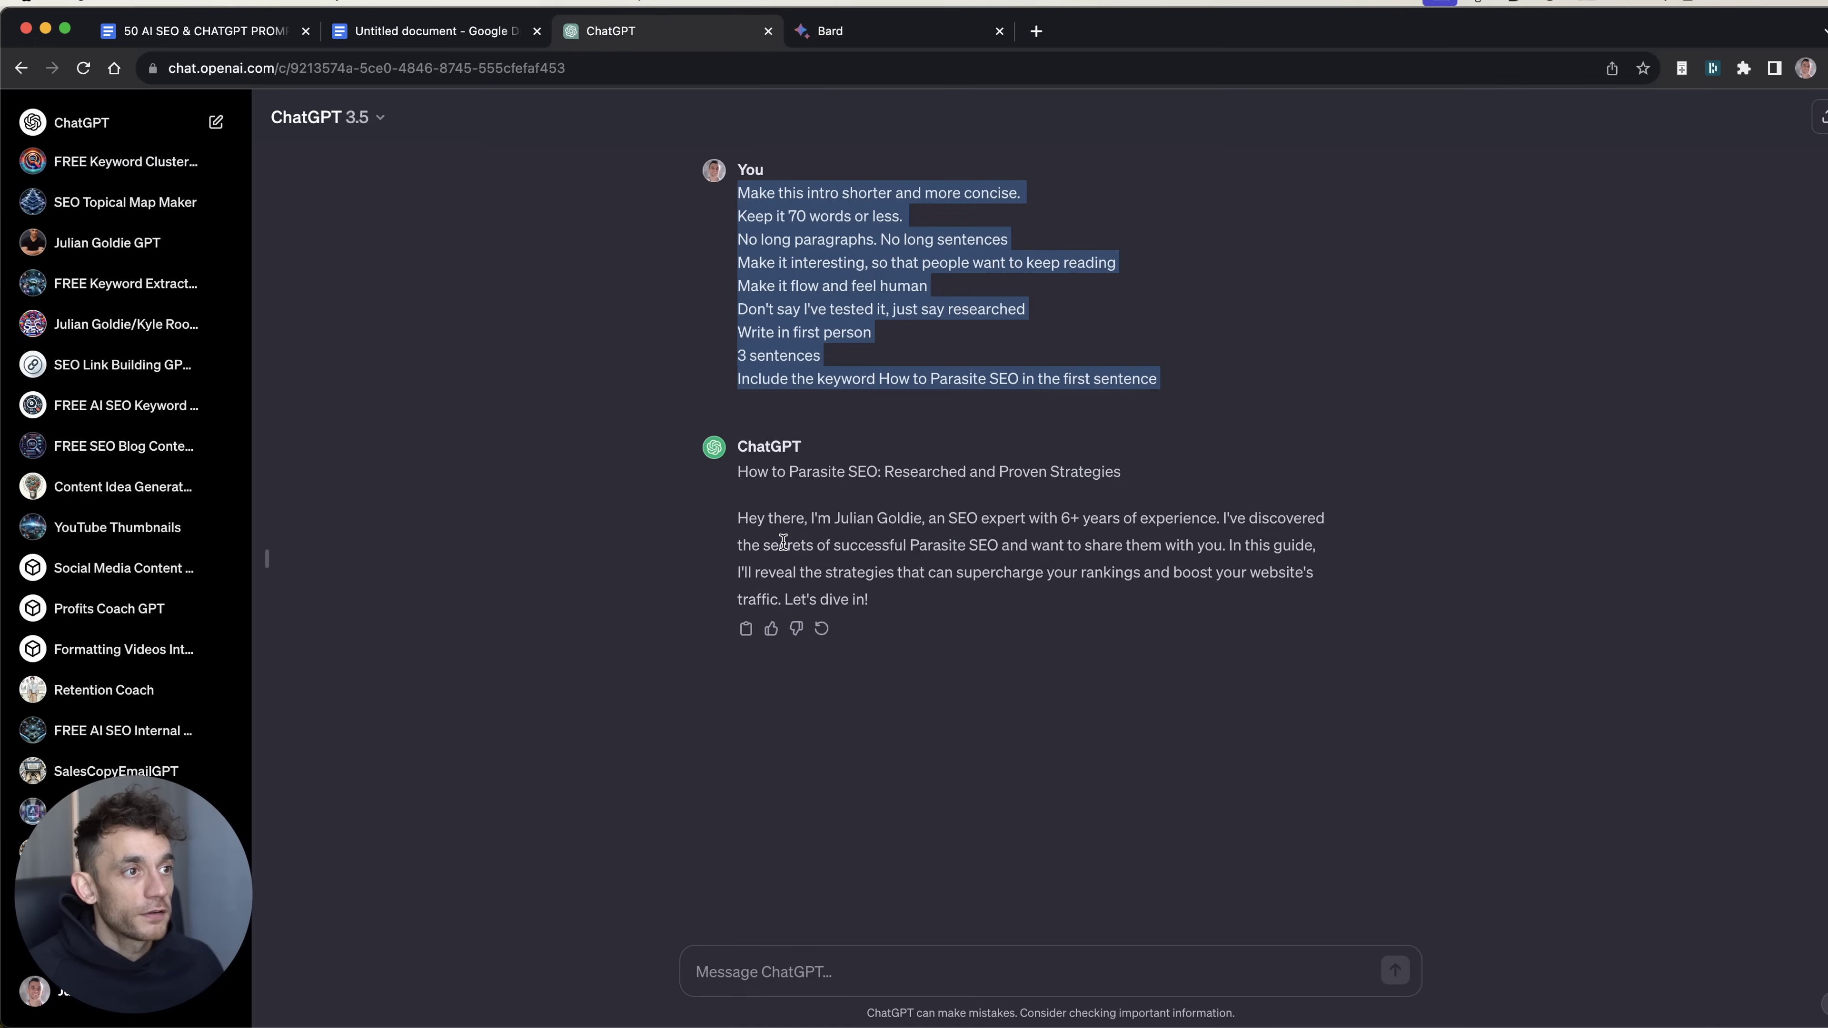
left_click(801, 960)
key("super+v")
Step: Back in Bard, expand the full intro prompt and compare Drafts 1, 2 and 3
key("ctrl+Tab")
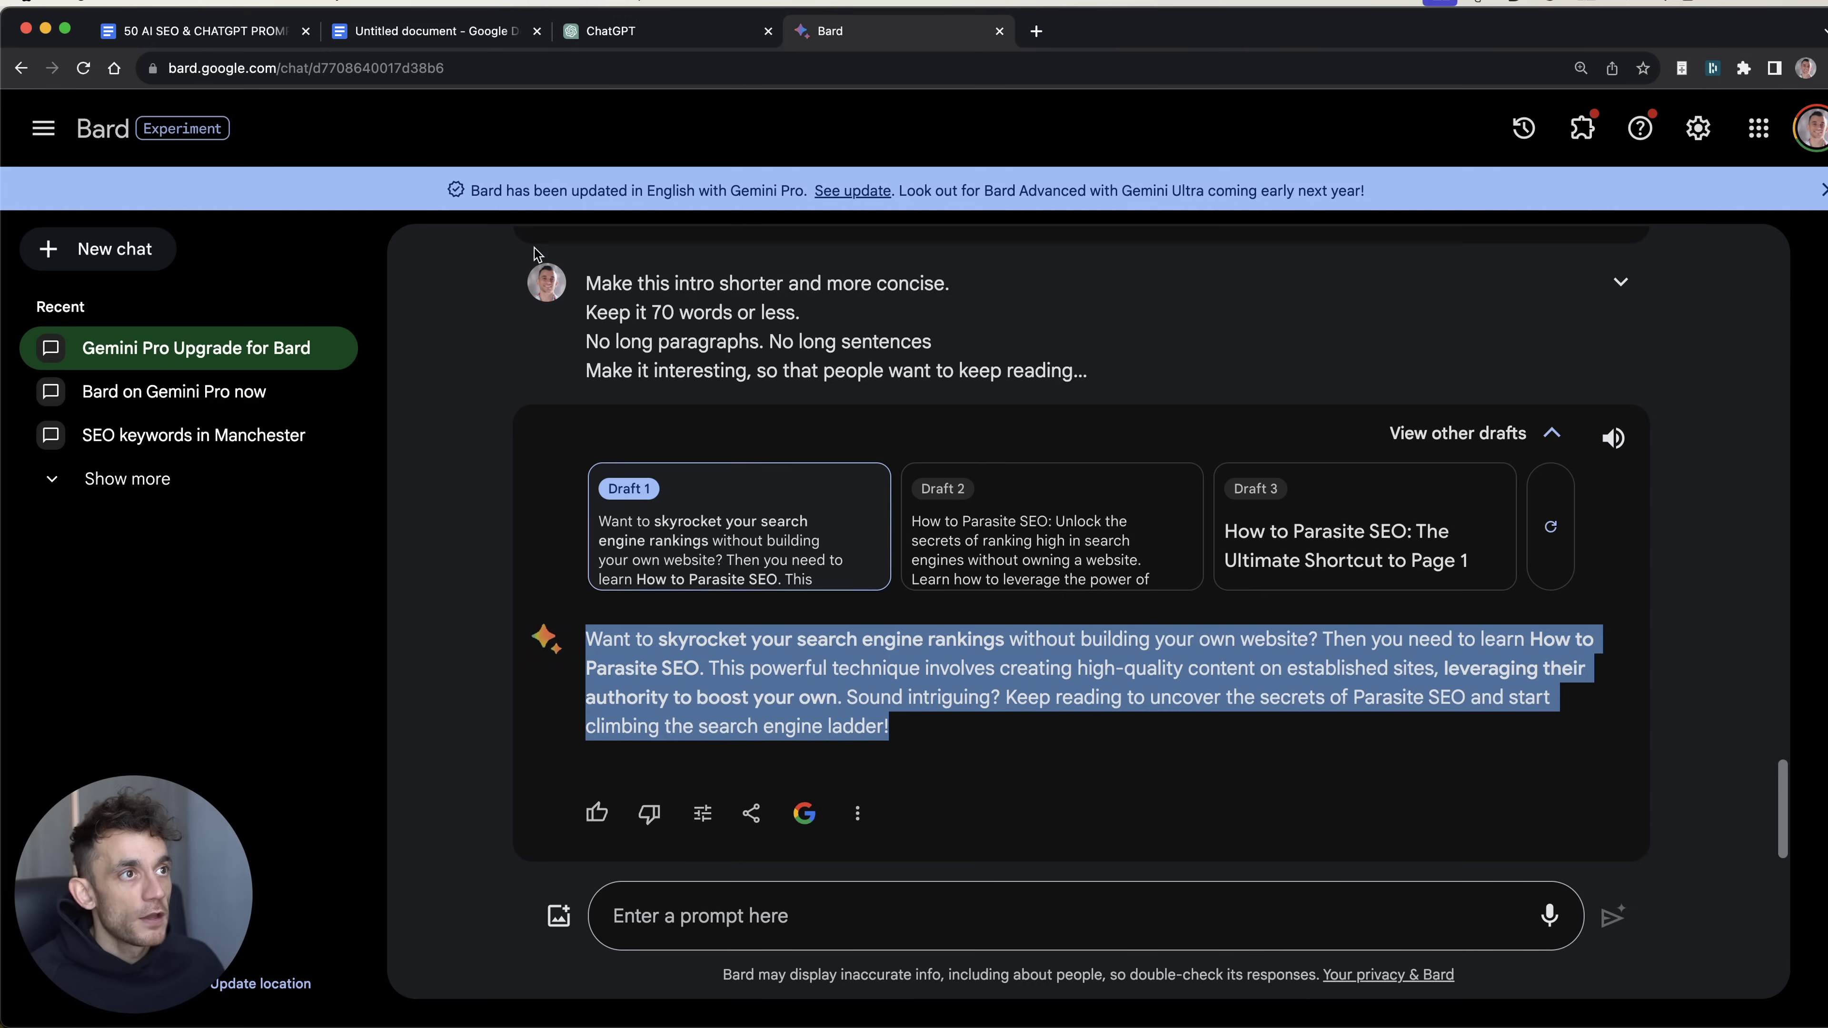
left_click_drag(587, 282, 1061, 342)
left_click(849, 424)
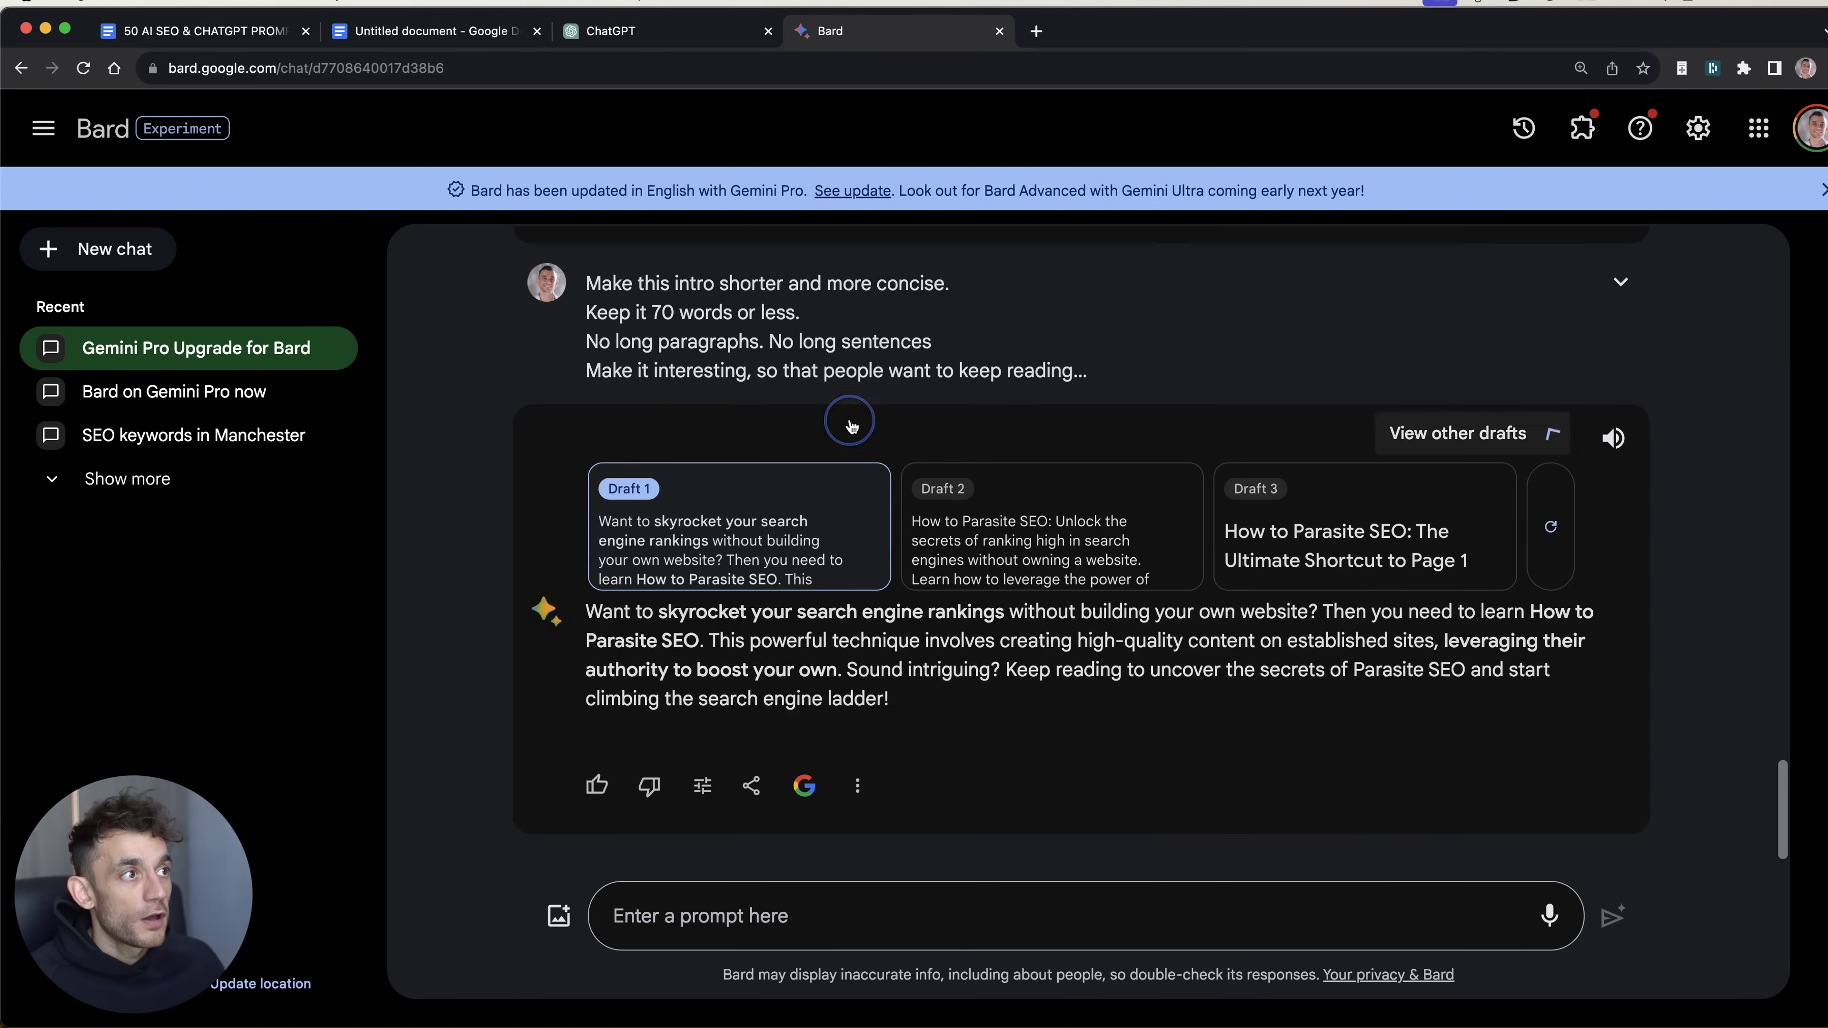
left_click(1619, 281)
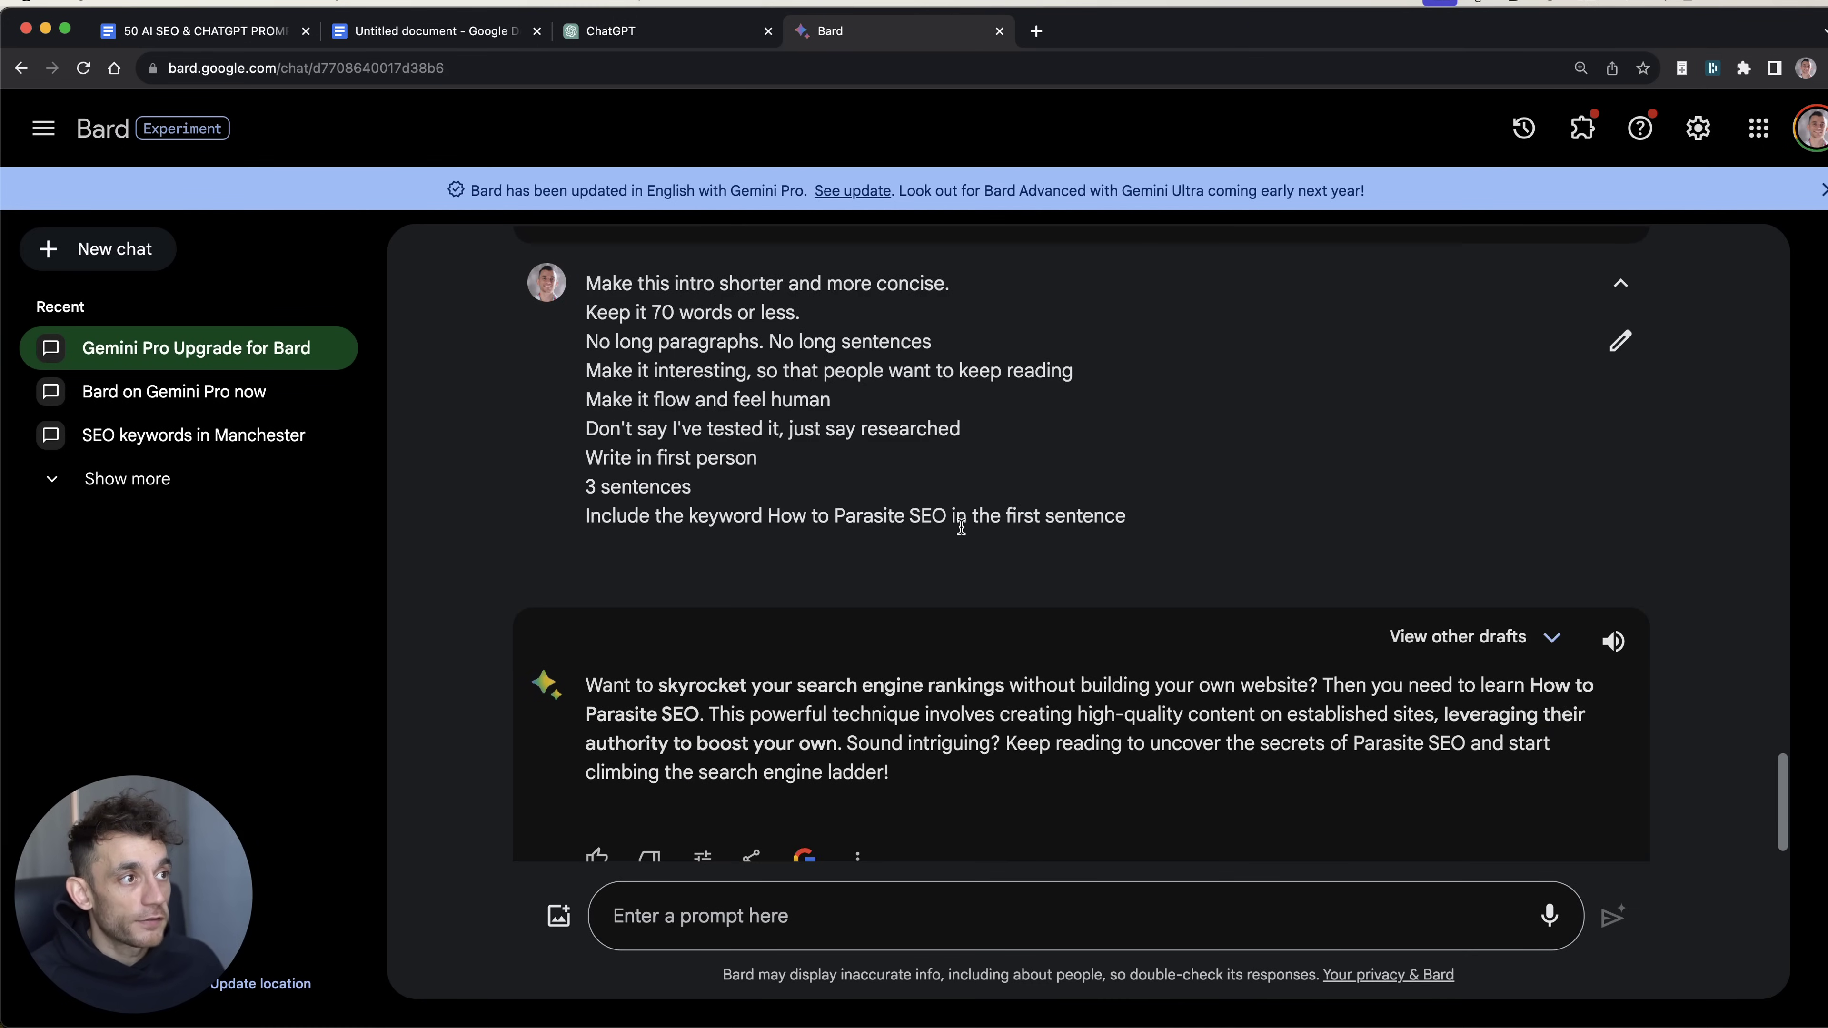
left_click_drag(947, 517, 818, 517)
scroll(1518, 597, "down", 1)
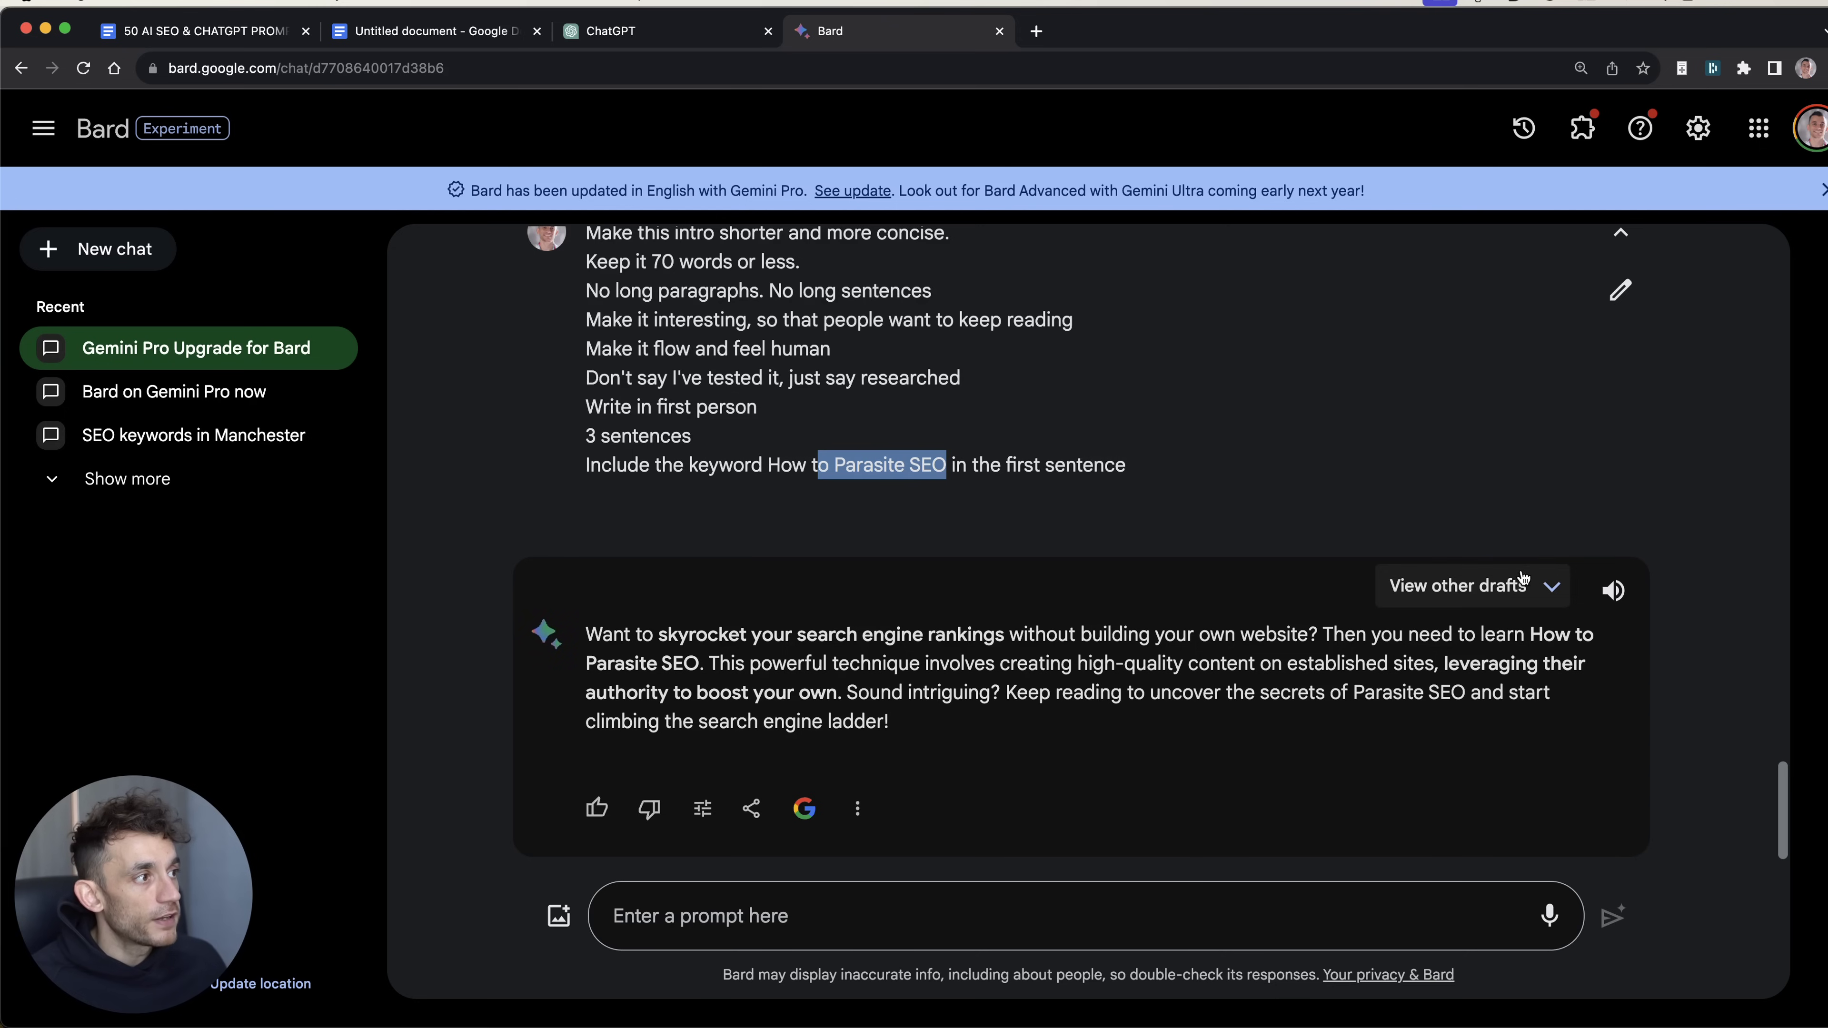
left_click(1524, 584)
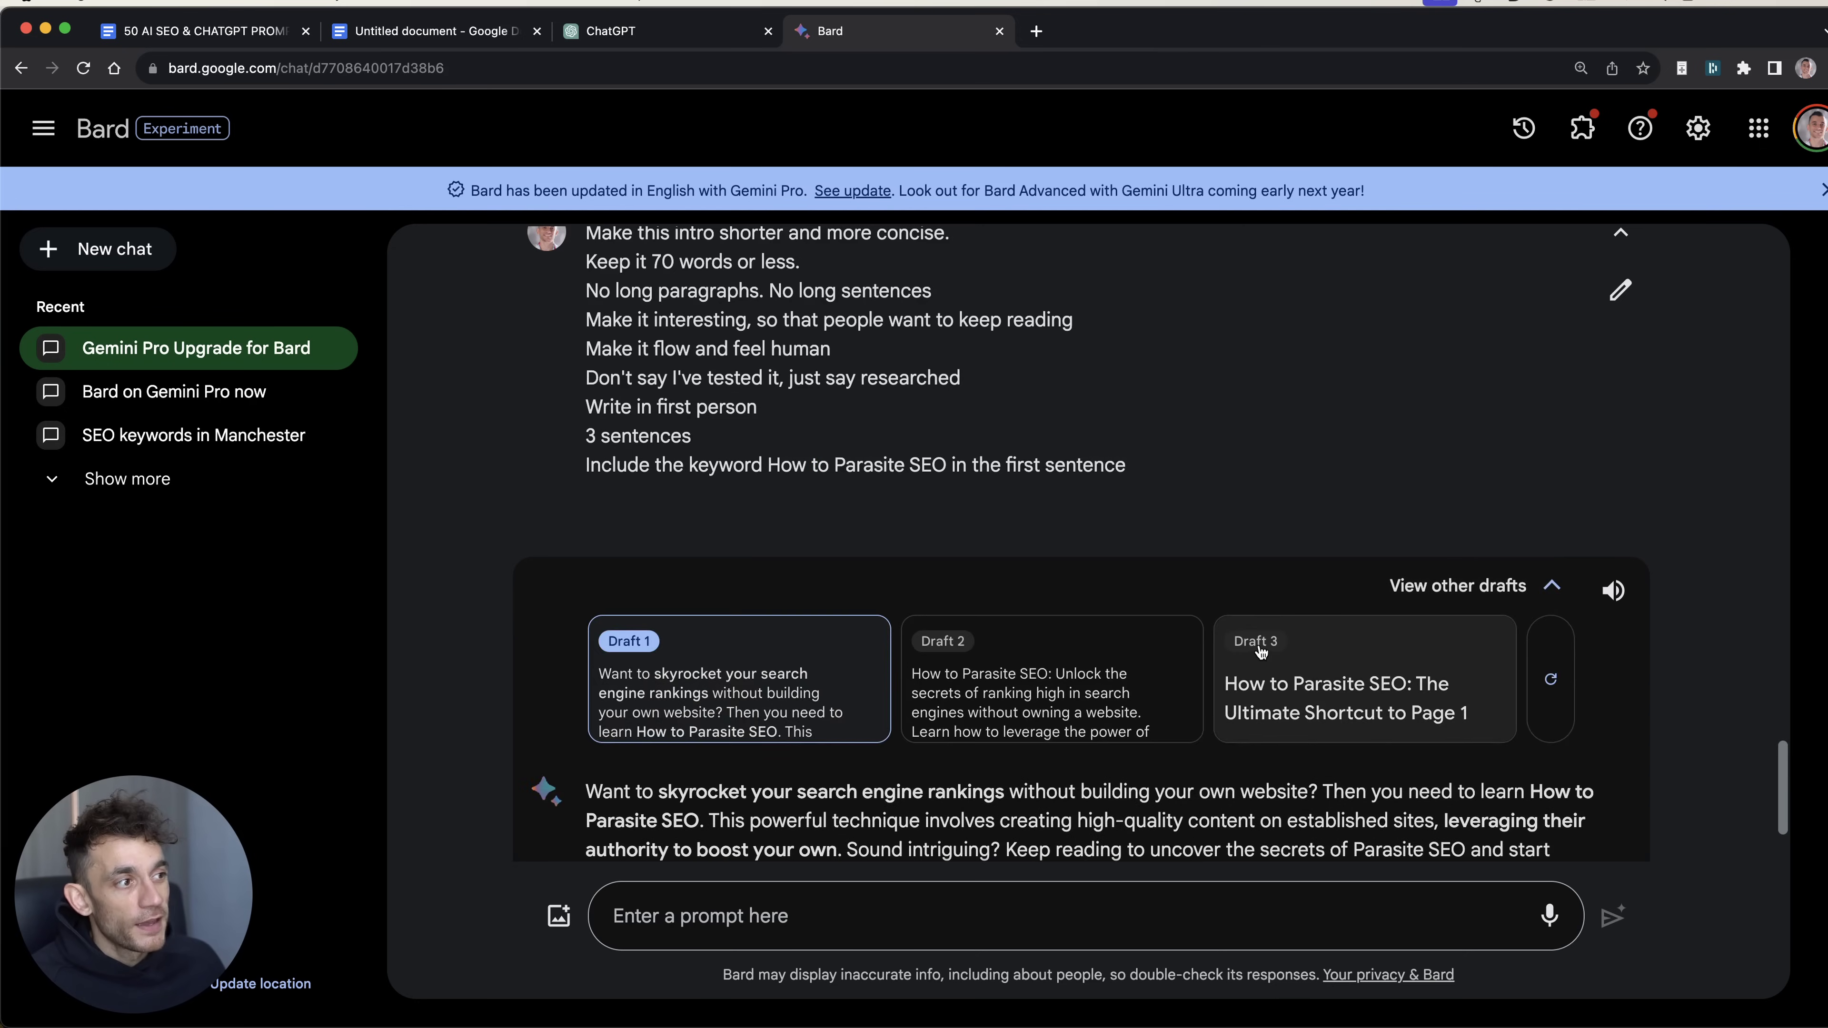
scroll(1259, 652, "down", 3)
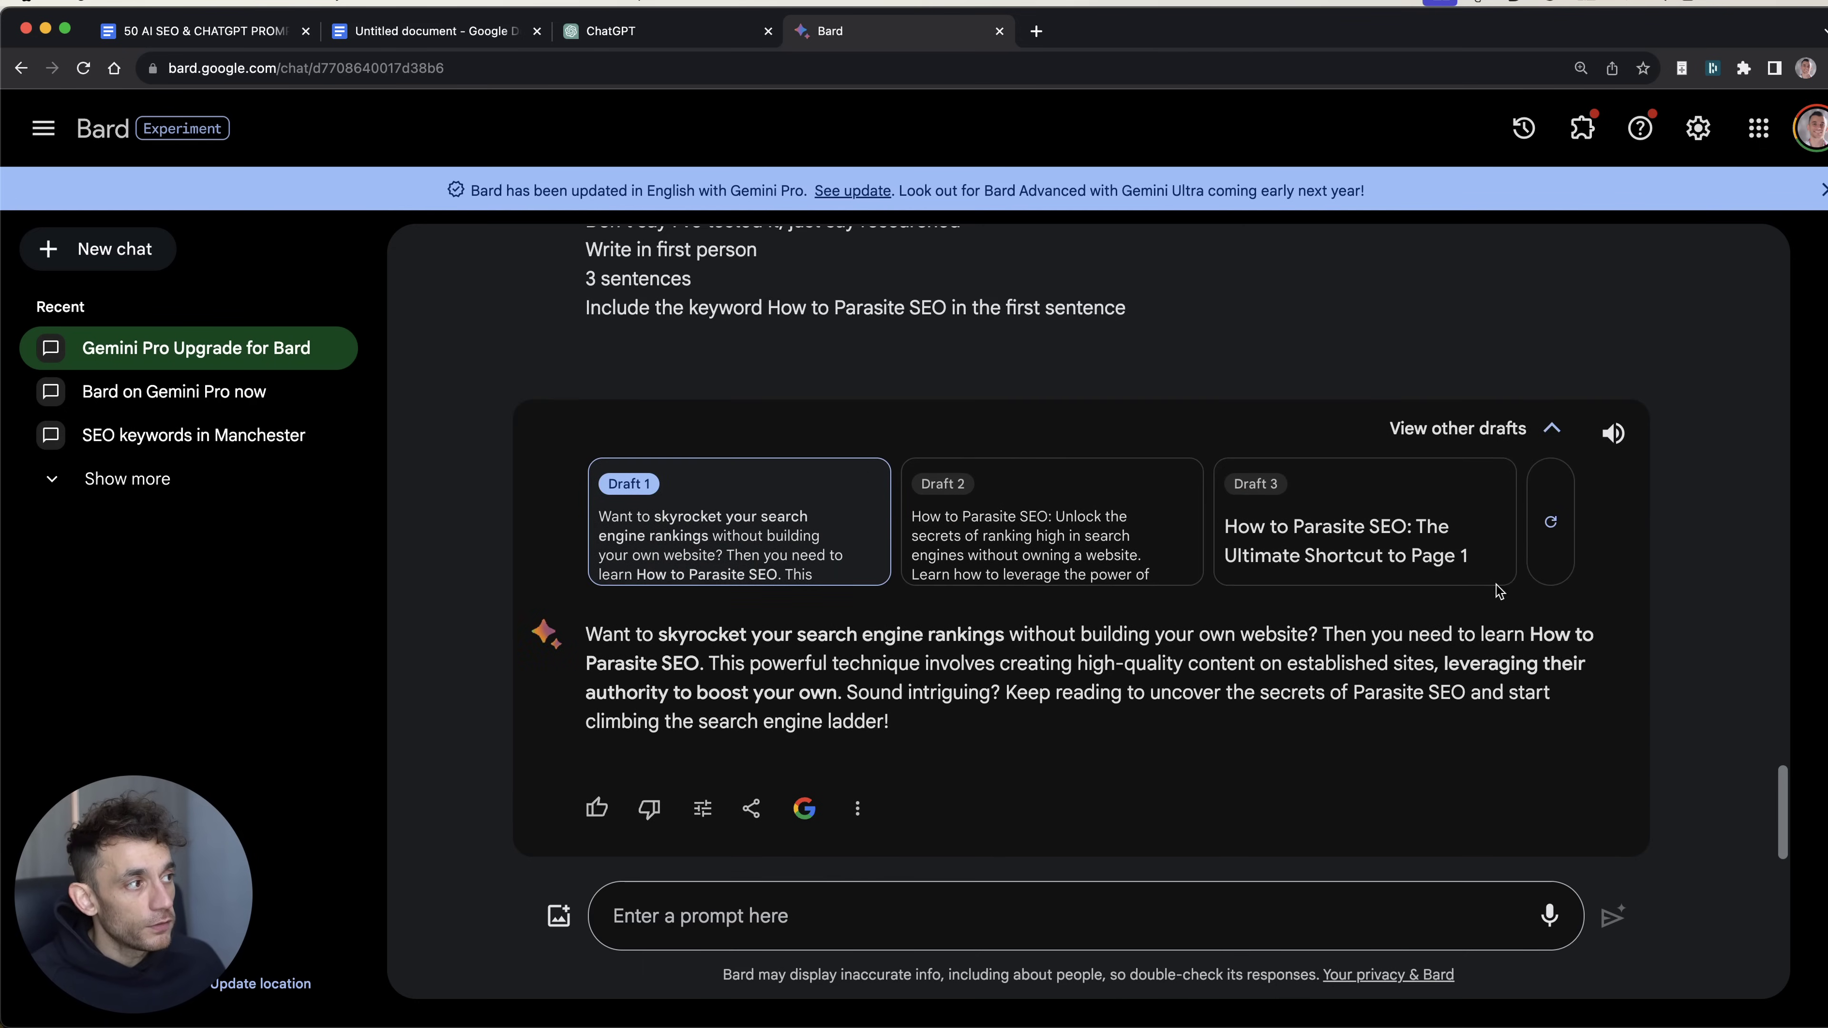
left_click(967, 555)
left_click(1256, 590)
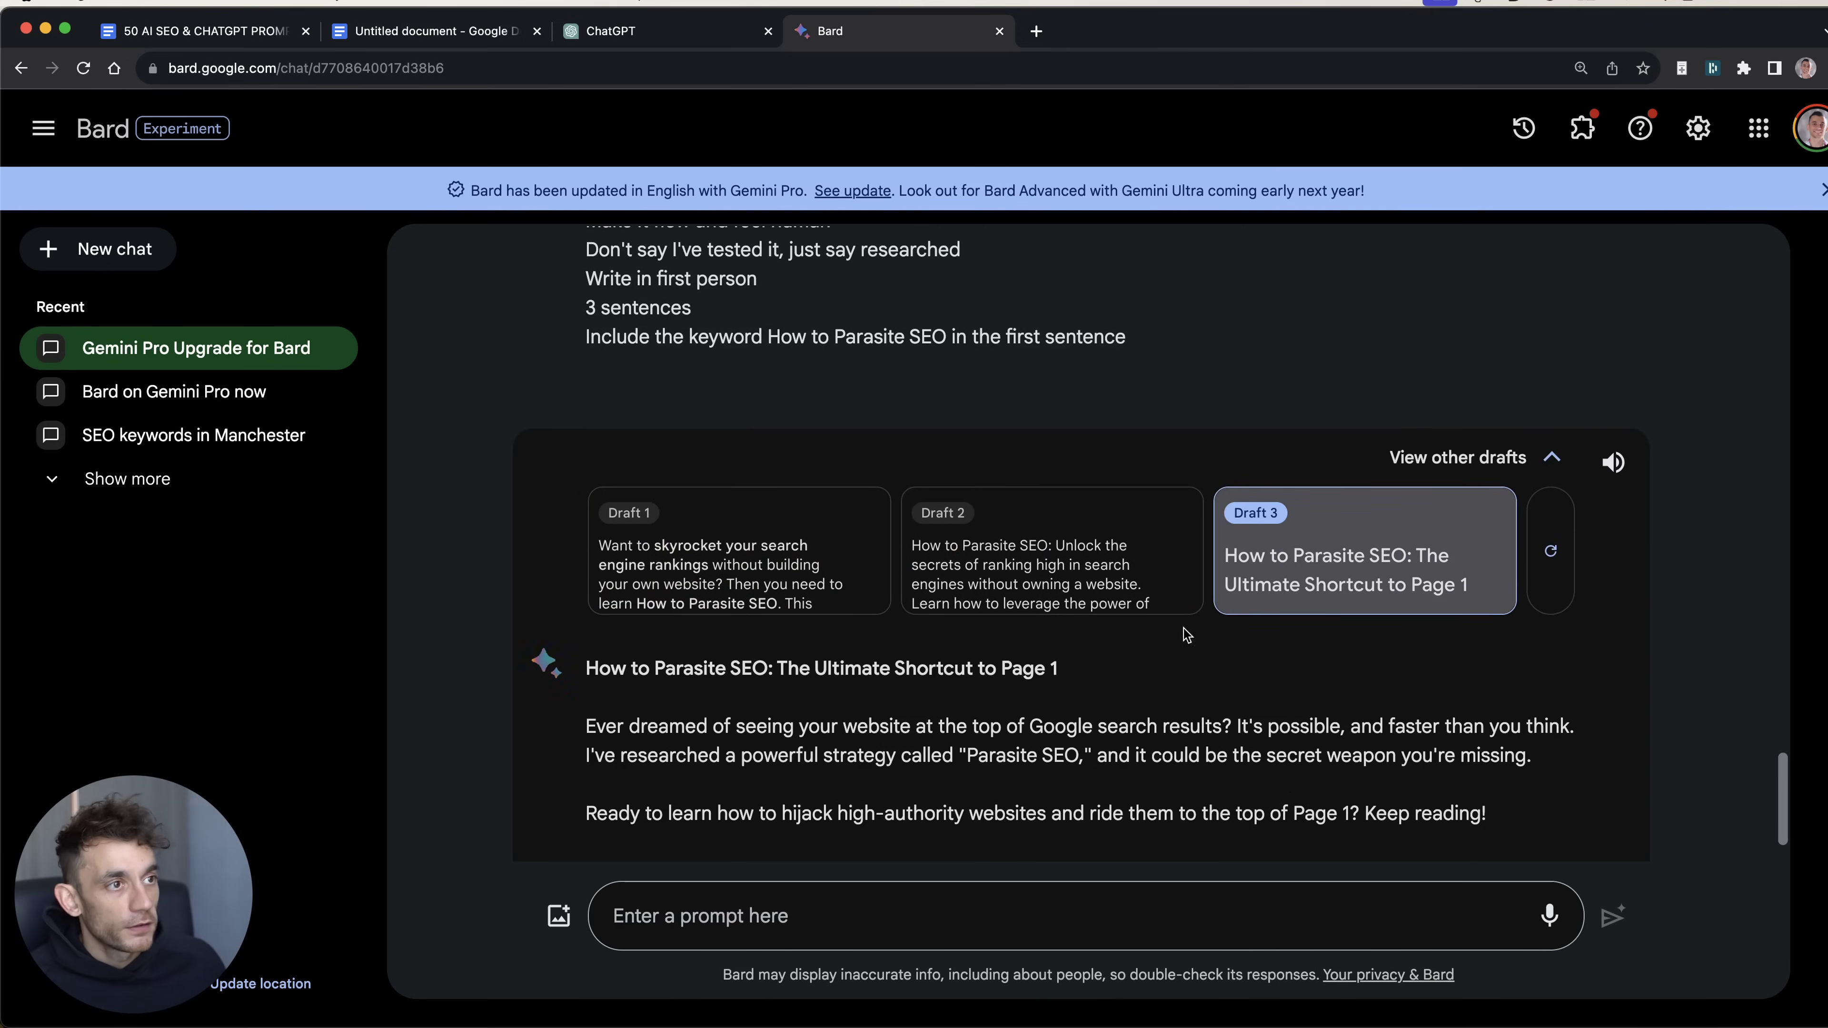
left_click(737, 573)
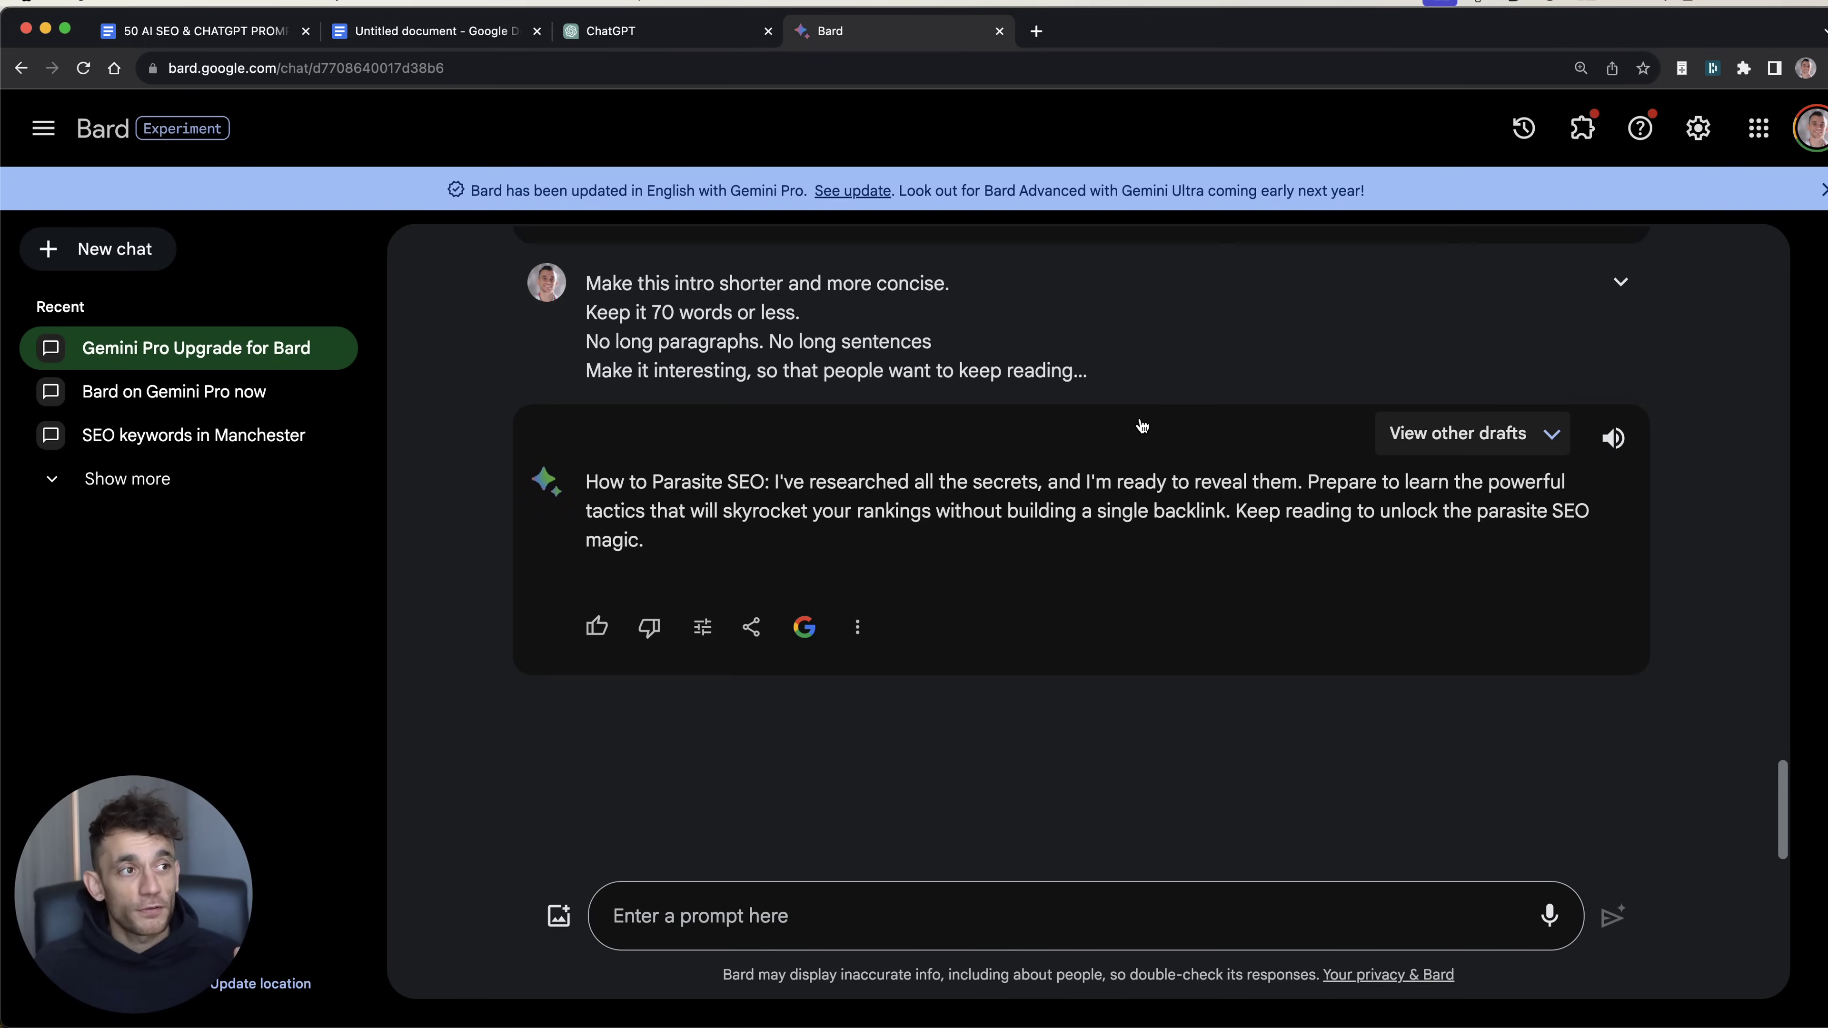
Step: Regenerate Bard's intro drafts, view the new set, and return to ChatGPT
left_click(1411, 432)
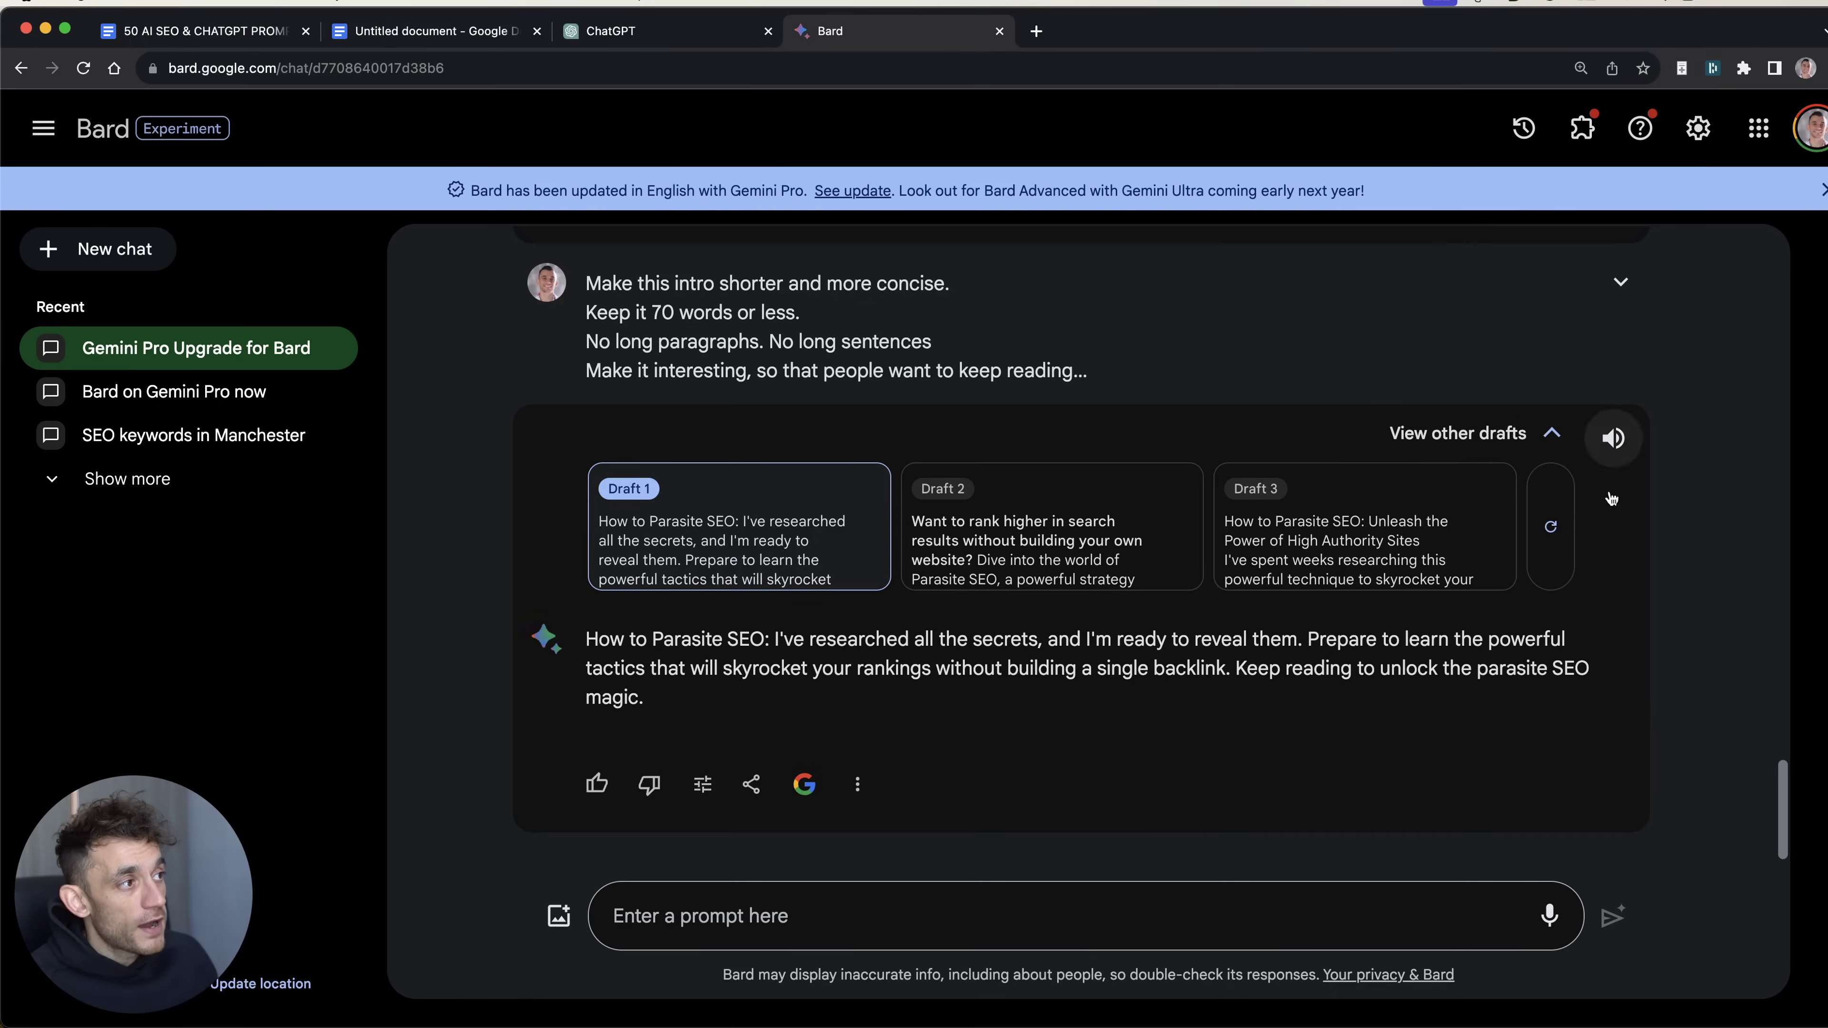
left_click(1554, 525)
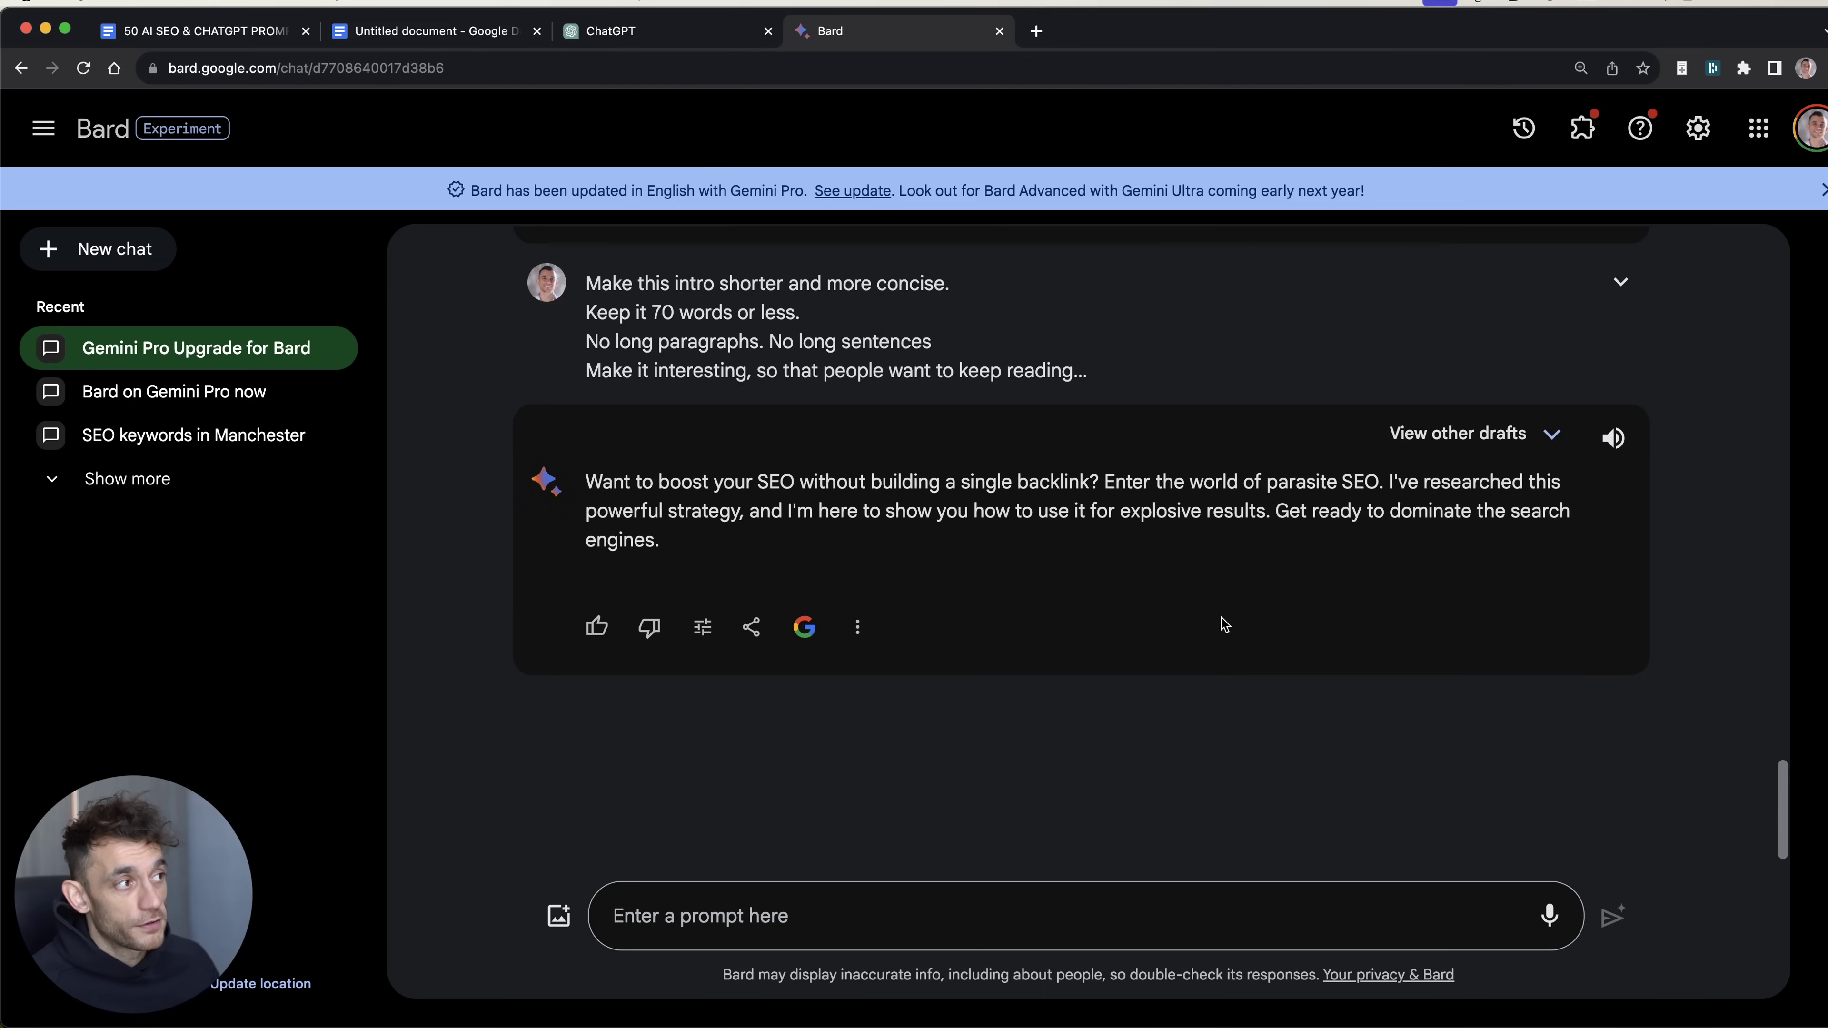
left_click(1525, 435)
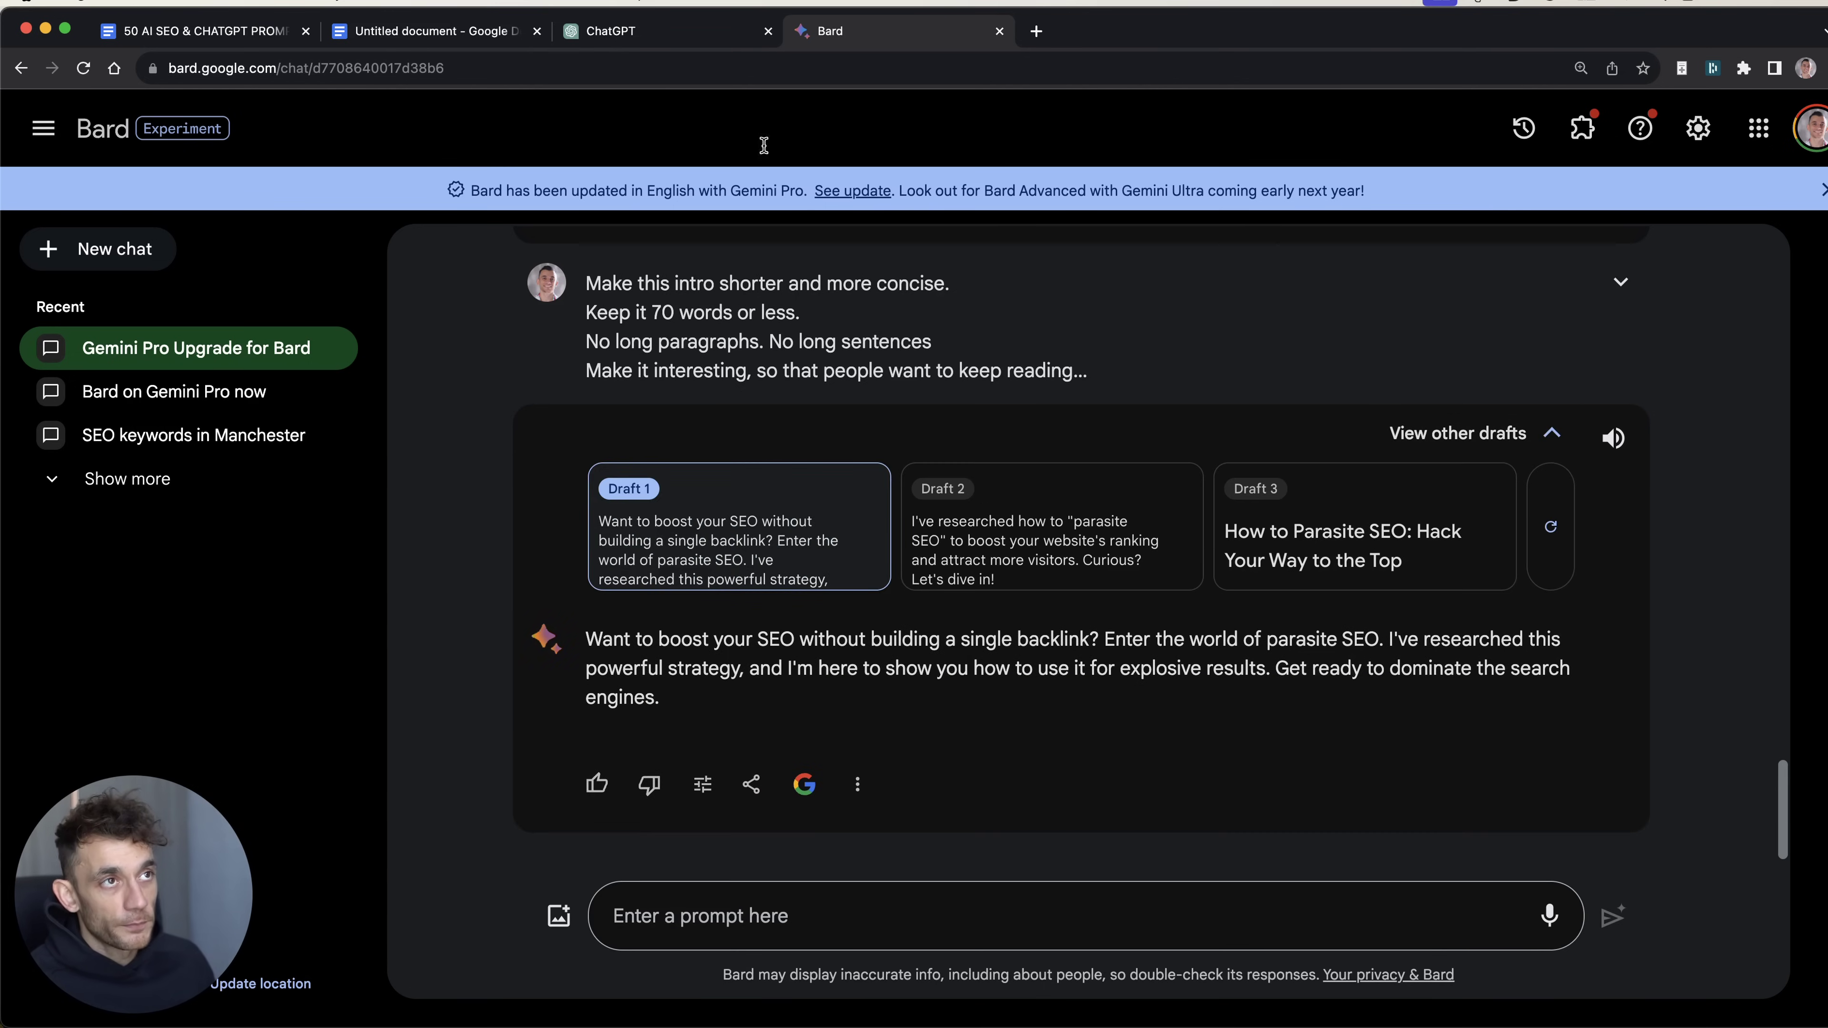
left_click(605, 32)
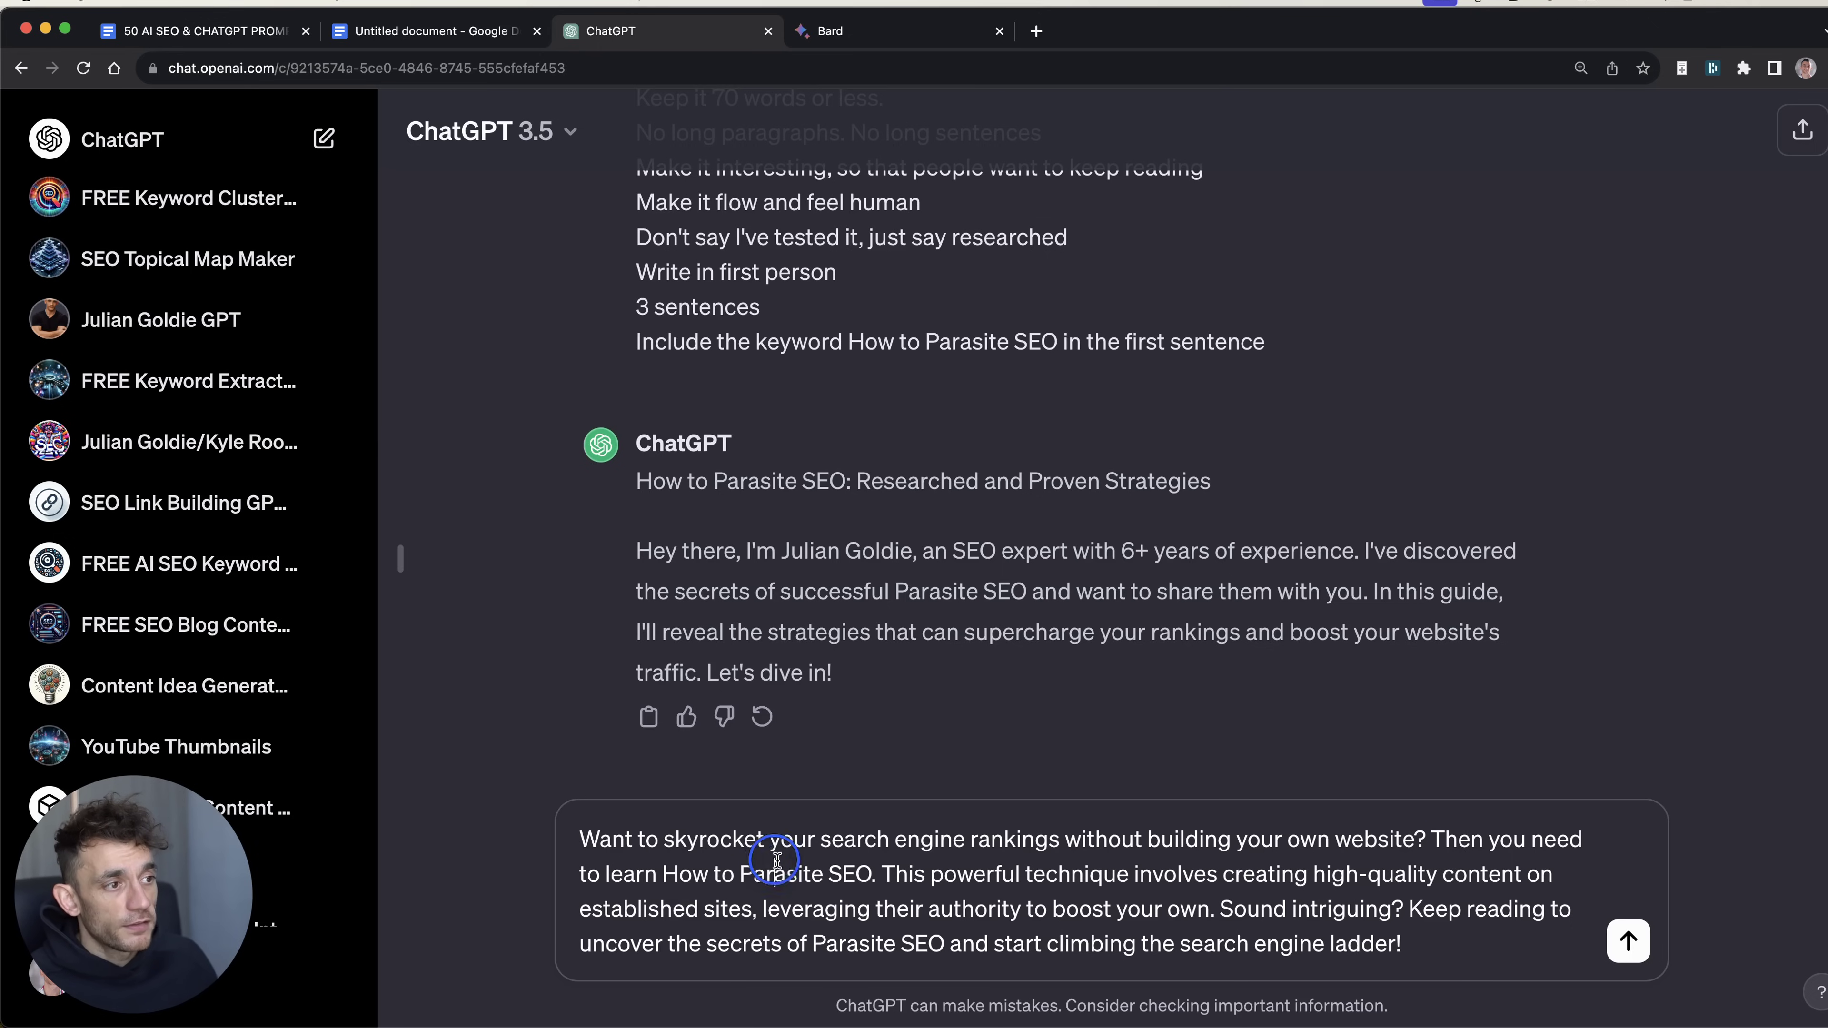
Step: Read through Bard's skyrocket-rankings intro sitting unsent in ChatGPT's message box
left_click_drag(879, 872, 1486, 839)
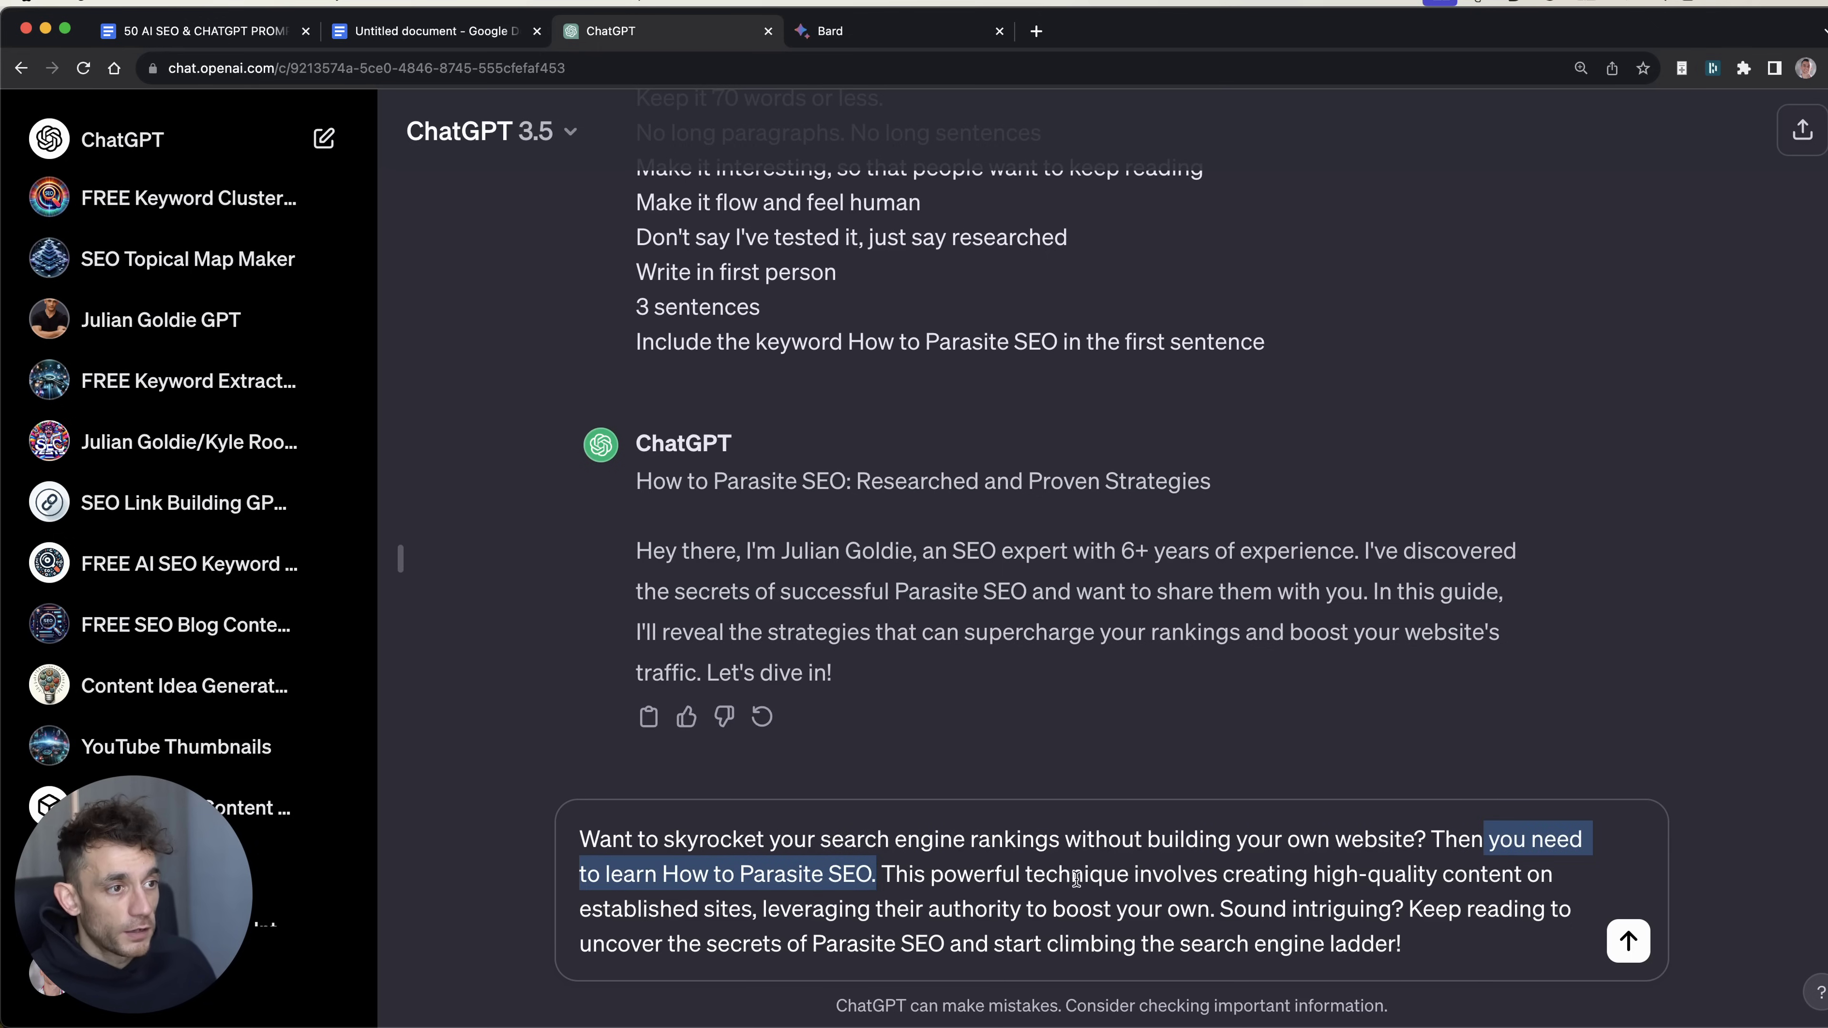
left_click(1467, 895)
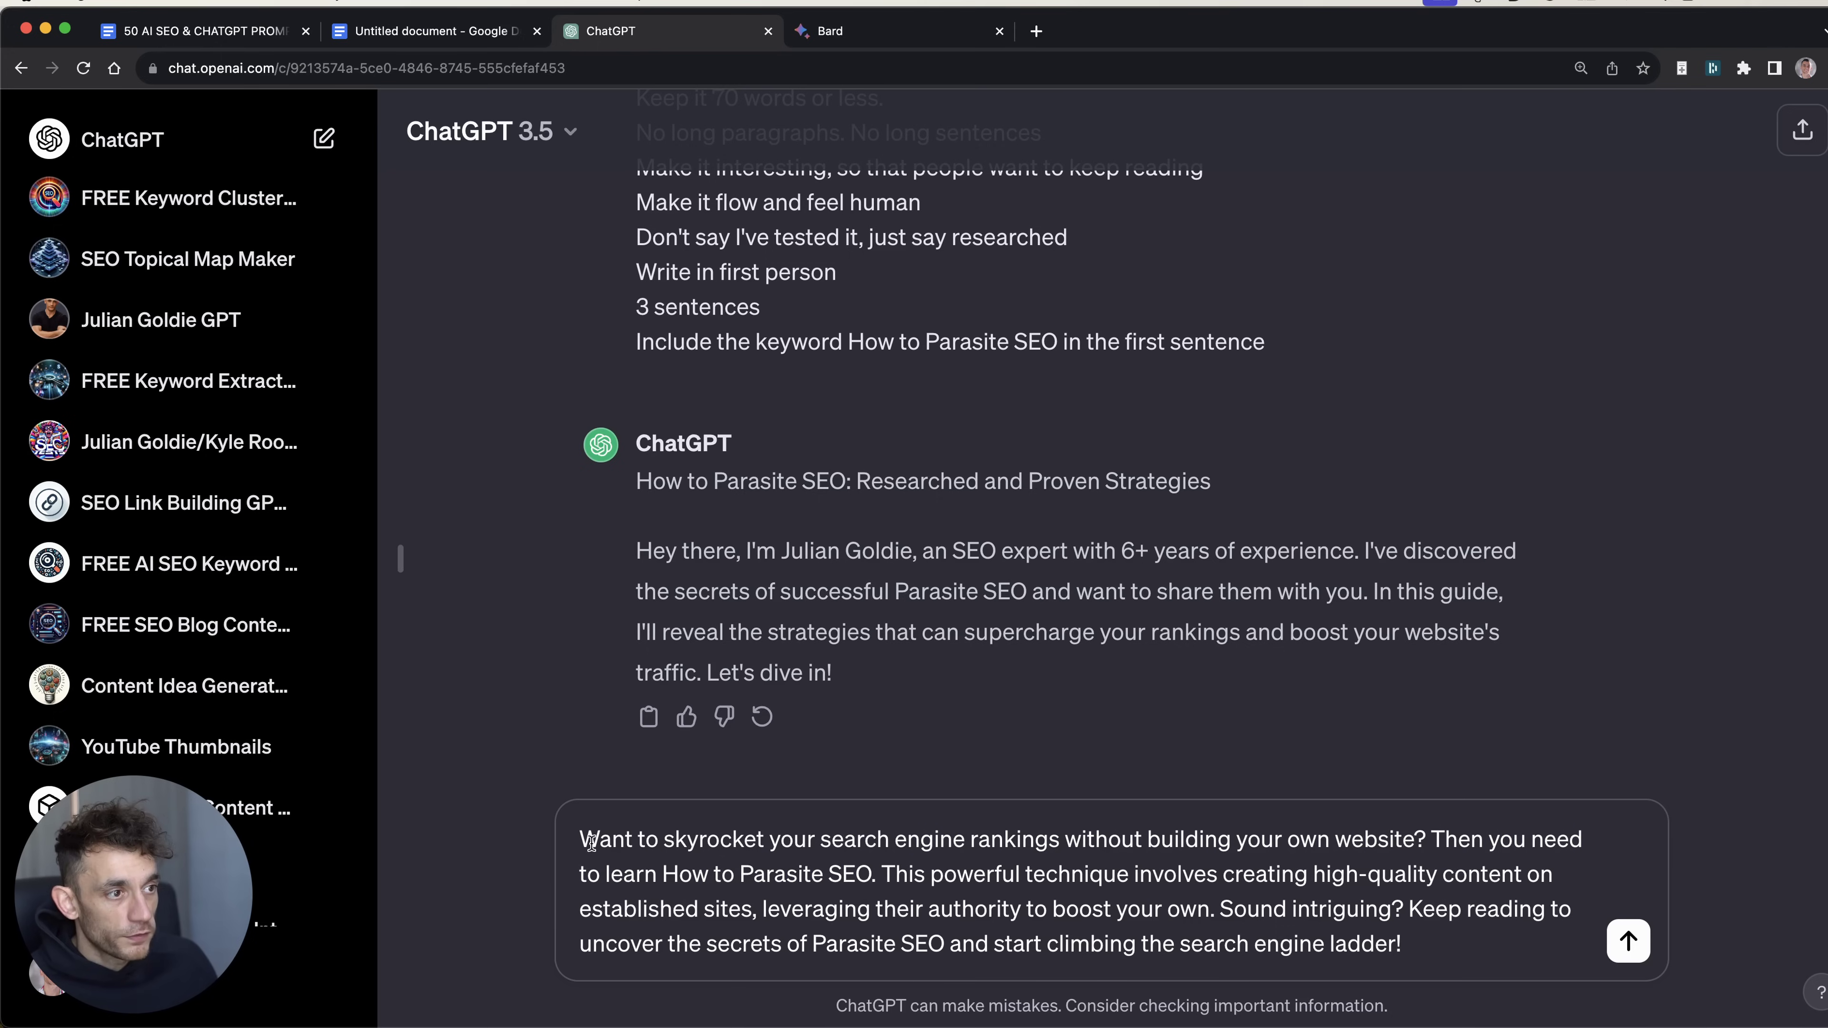
left_click_drag(580, 853, 872, 875)
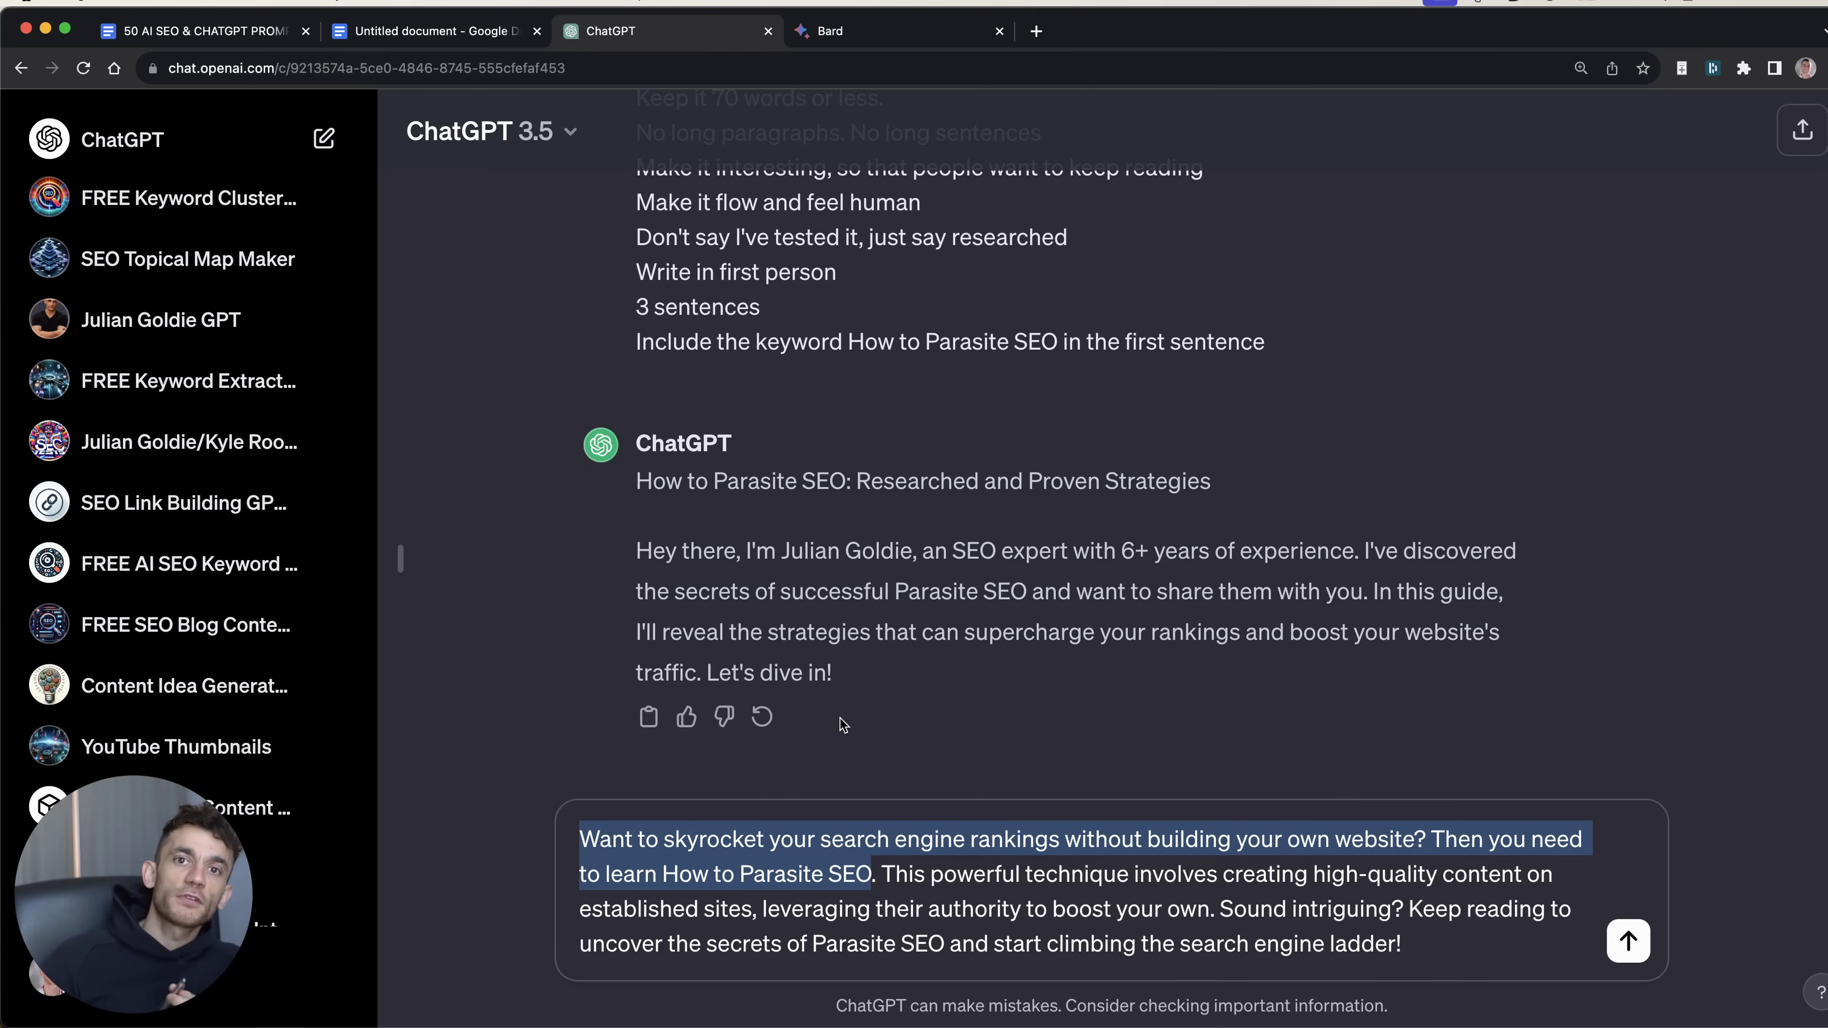
left_click(1018, 860)
left_click_drag(583, 839, 1545, 941)
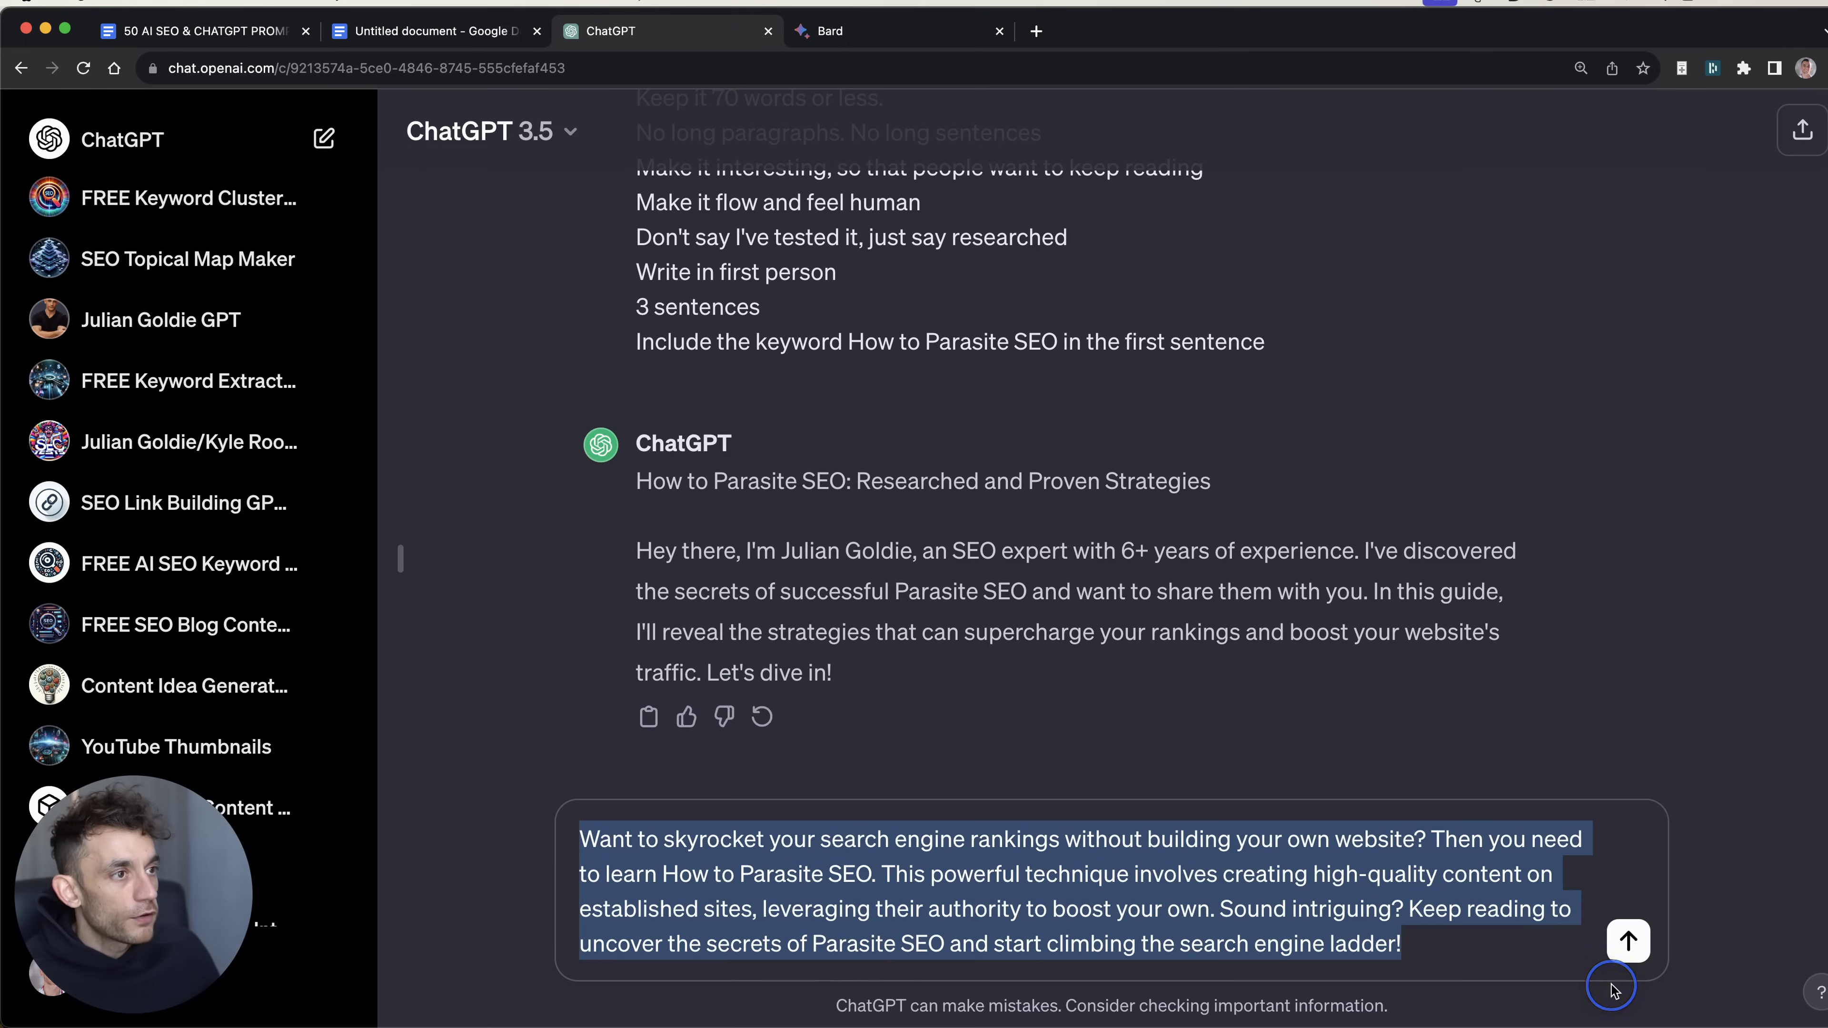
left_click(1043, 620)
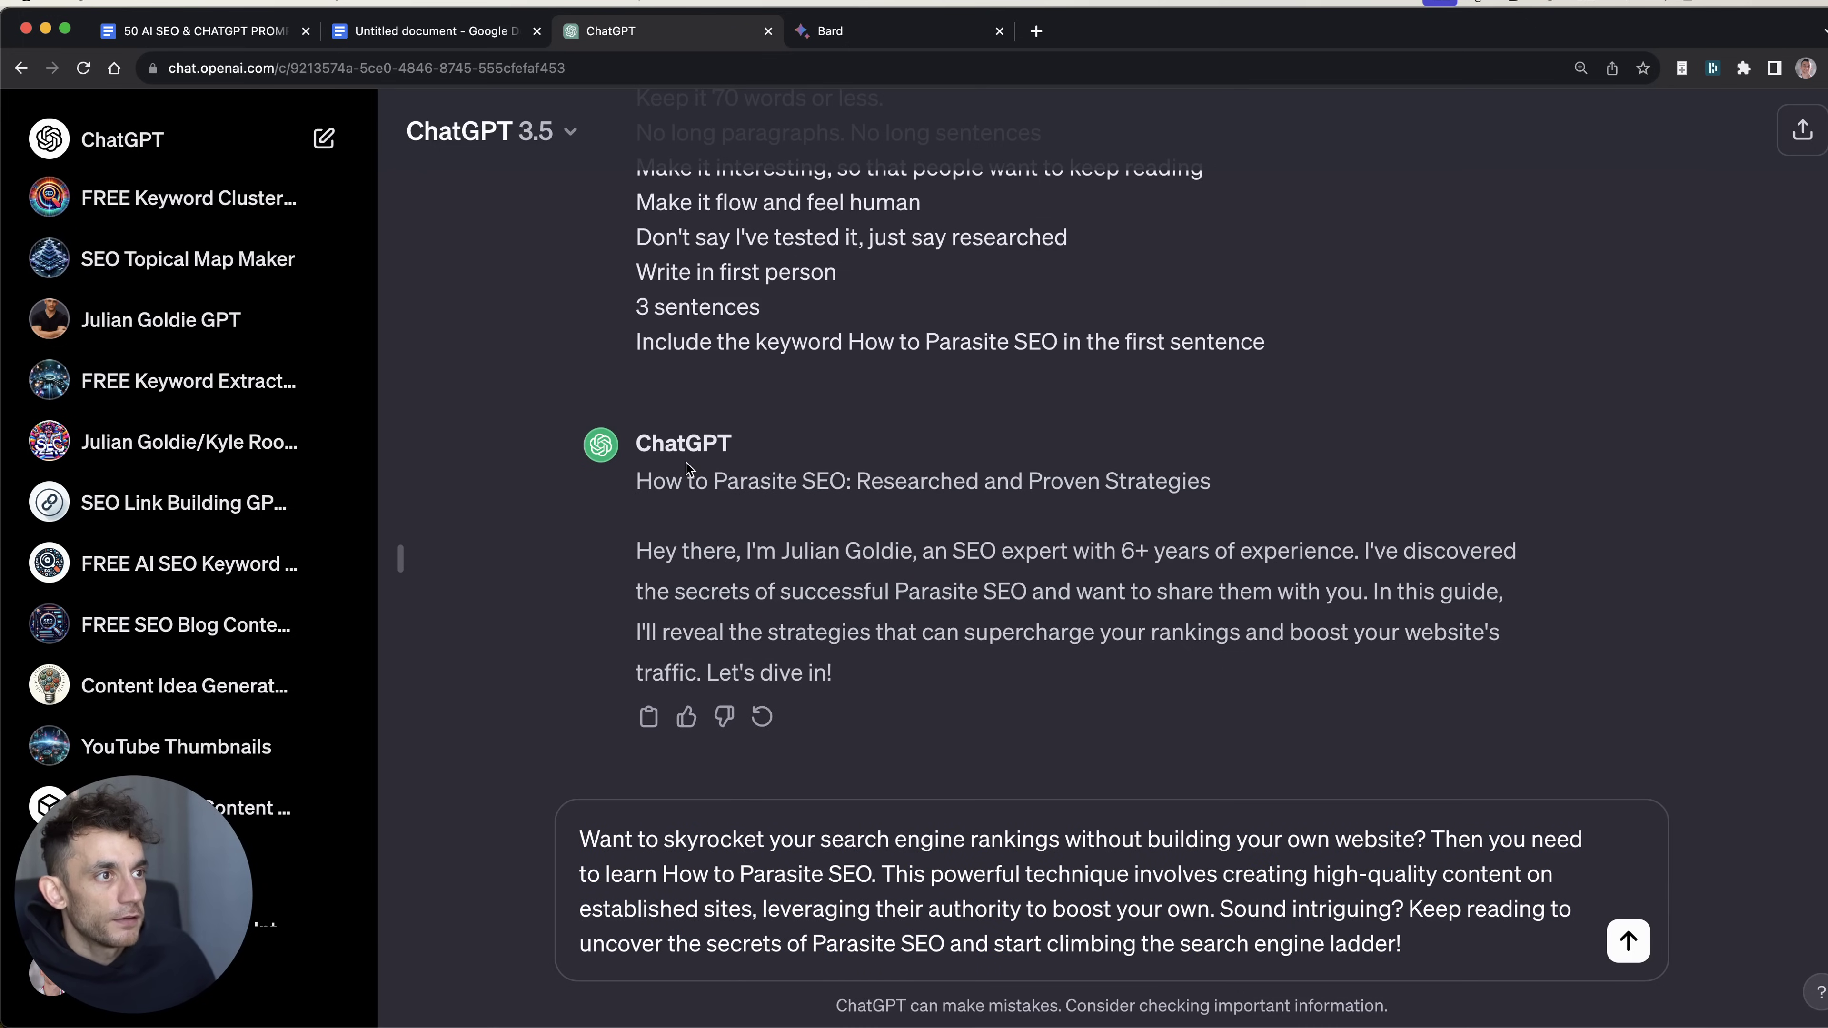
Step: Read ChatGPT's reply 'How to Parasite SEO: Researched and Proven Strategies', then reselect the draft
triple_click(692, 482)
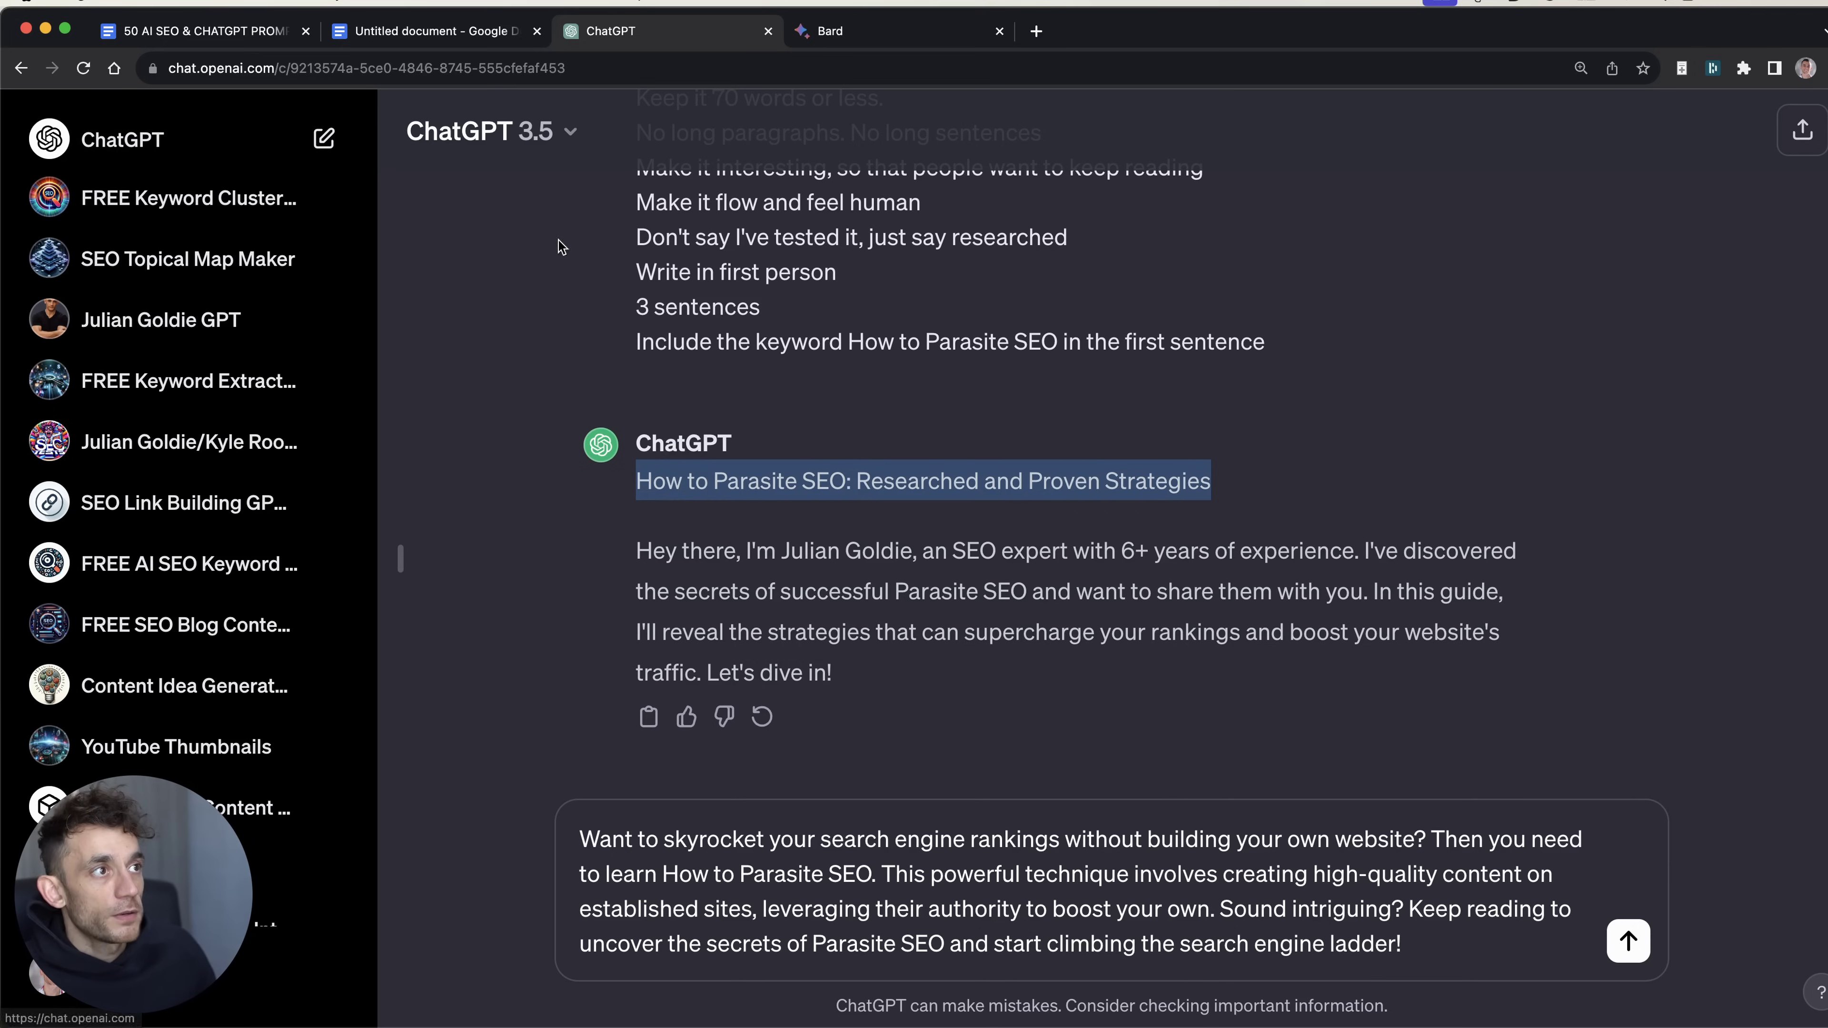
right_click(1371, 550)
left_click(1227, 562)
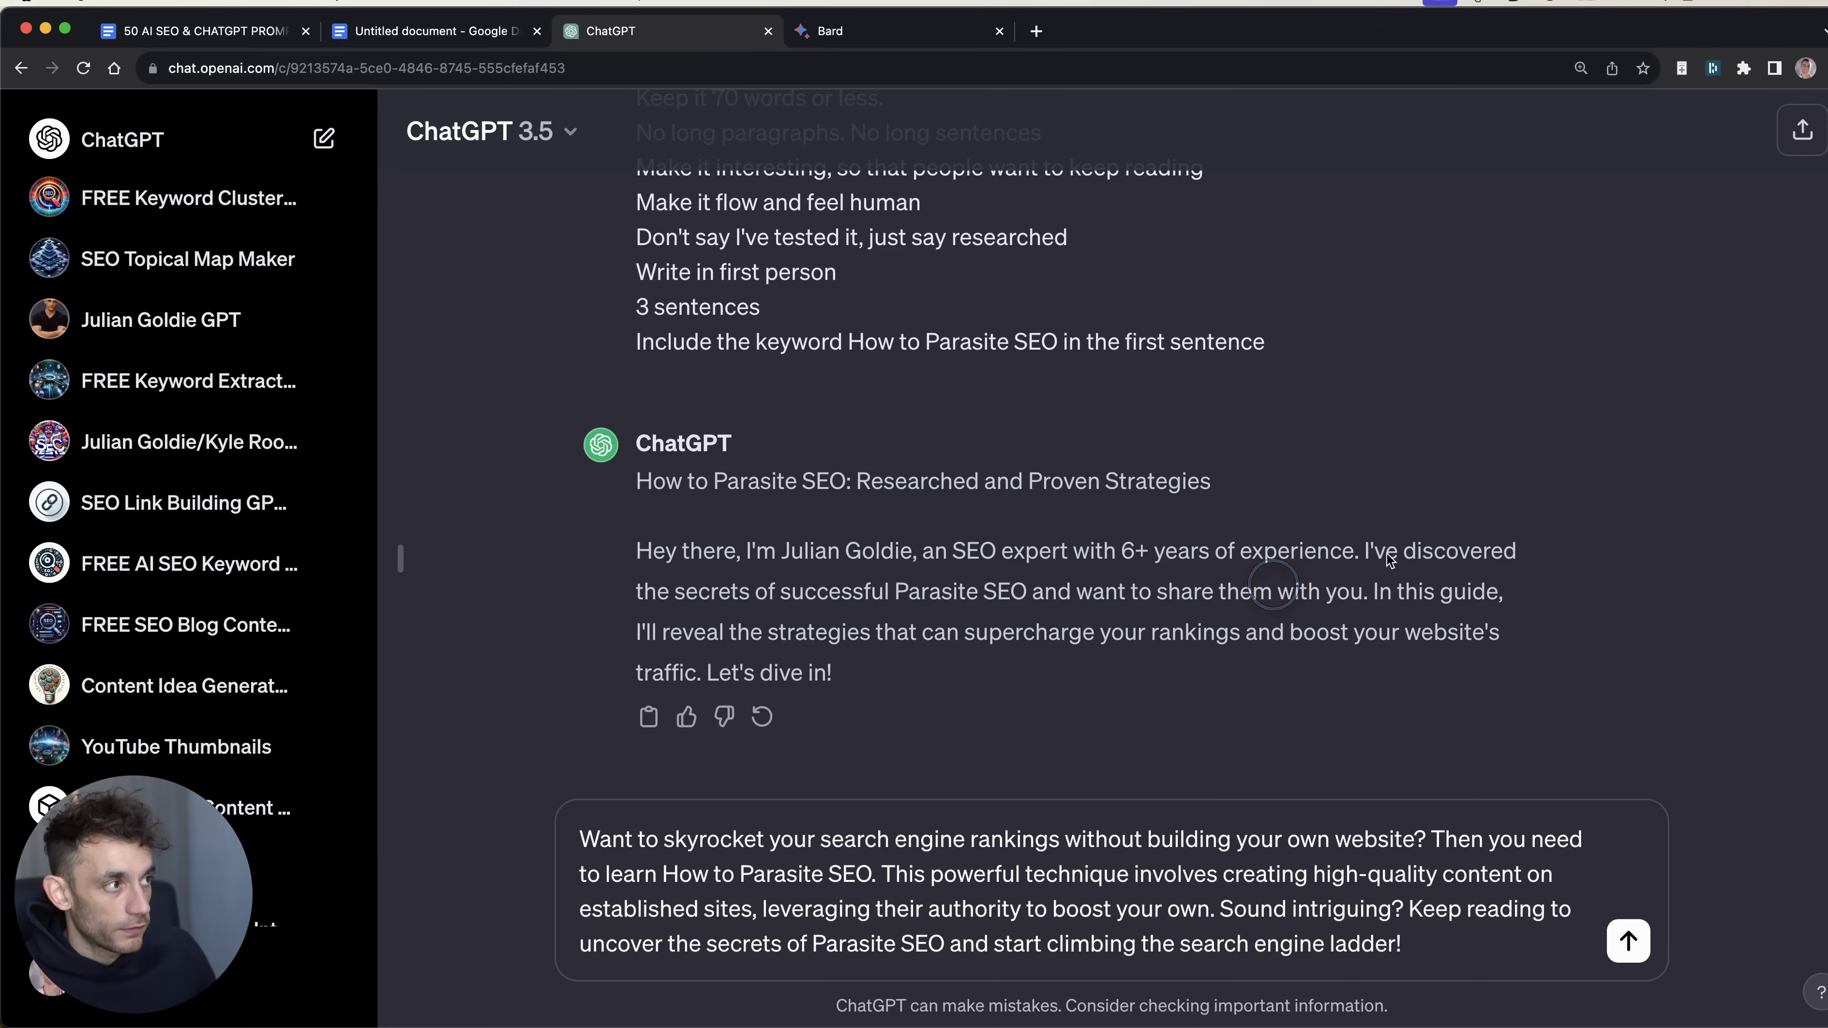
left_click_drag(1365, 551, 1277, 673)
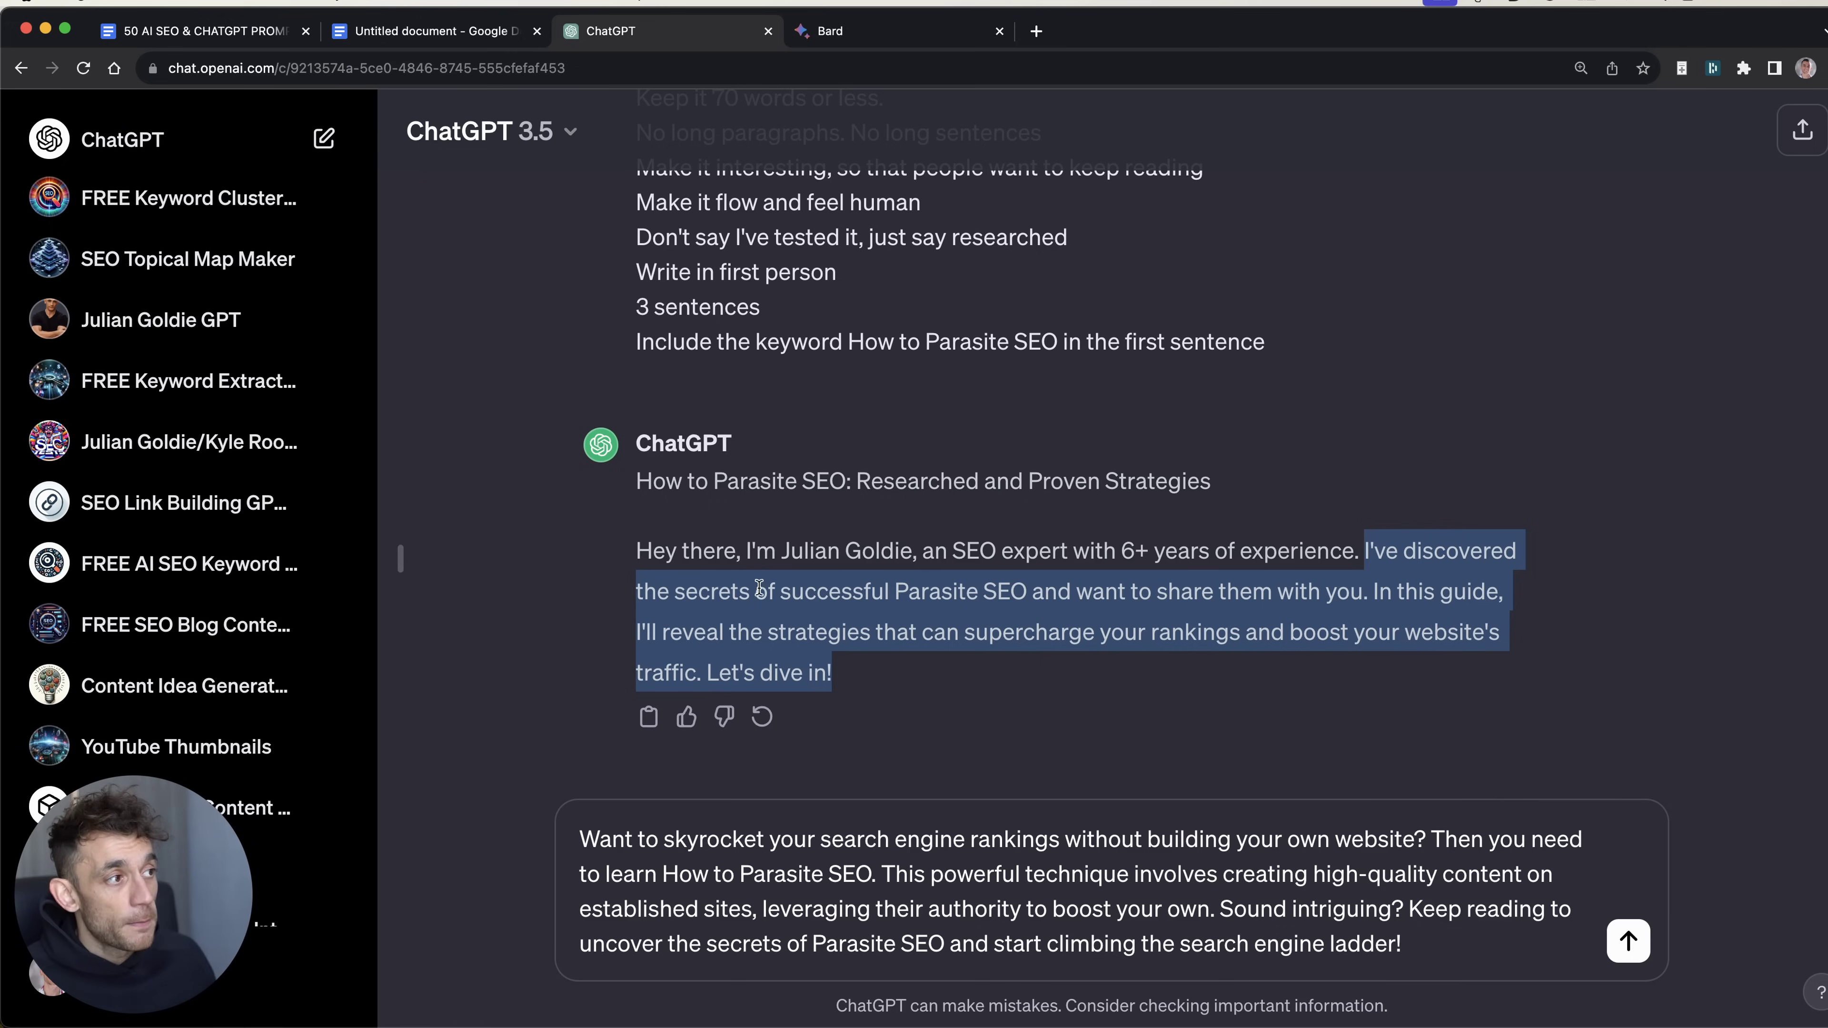
left_click_drag(1358, 550, 636, 550)
left_click(637, 866)
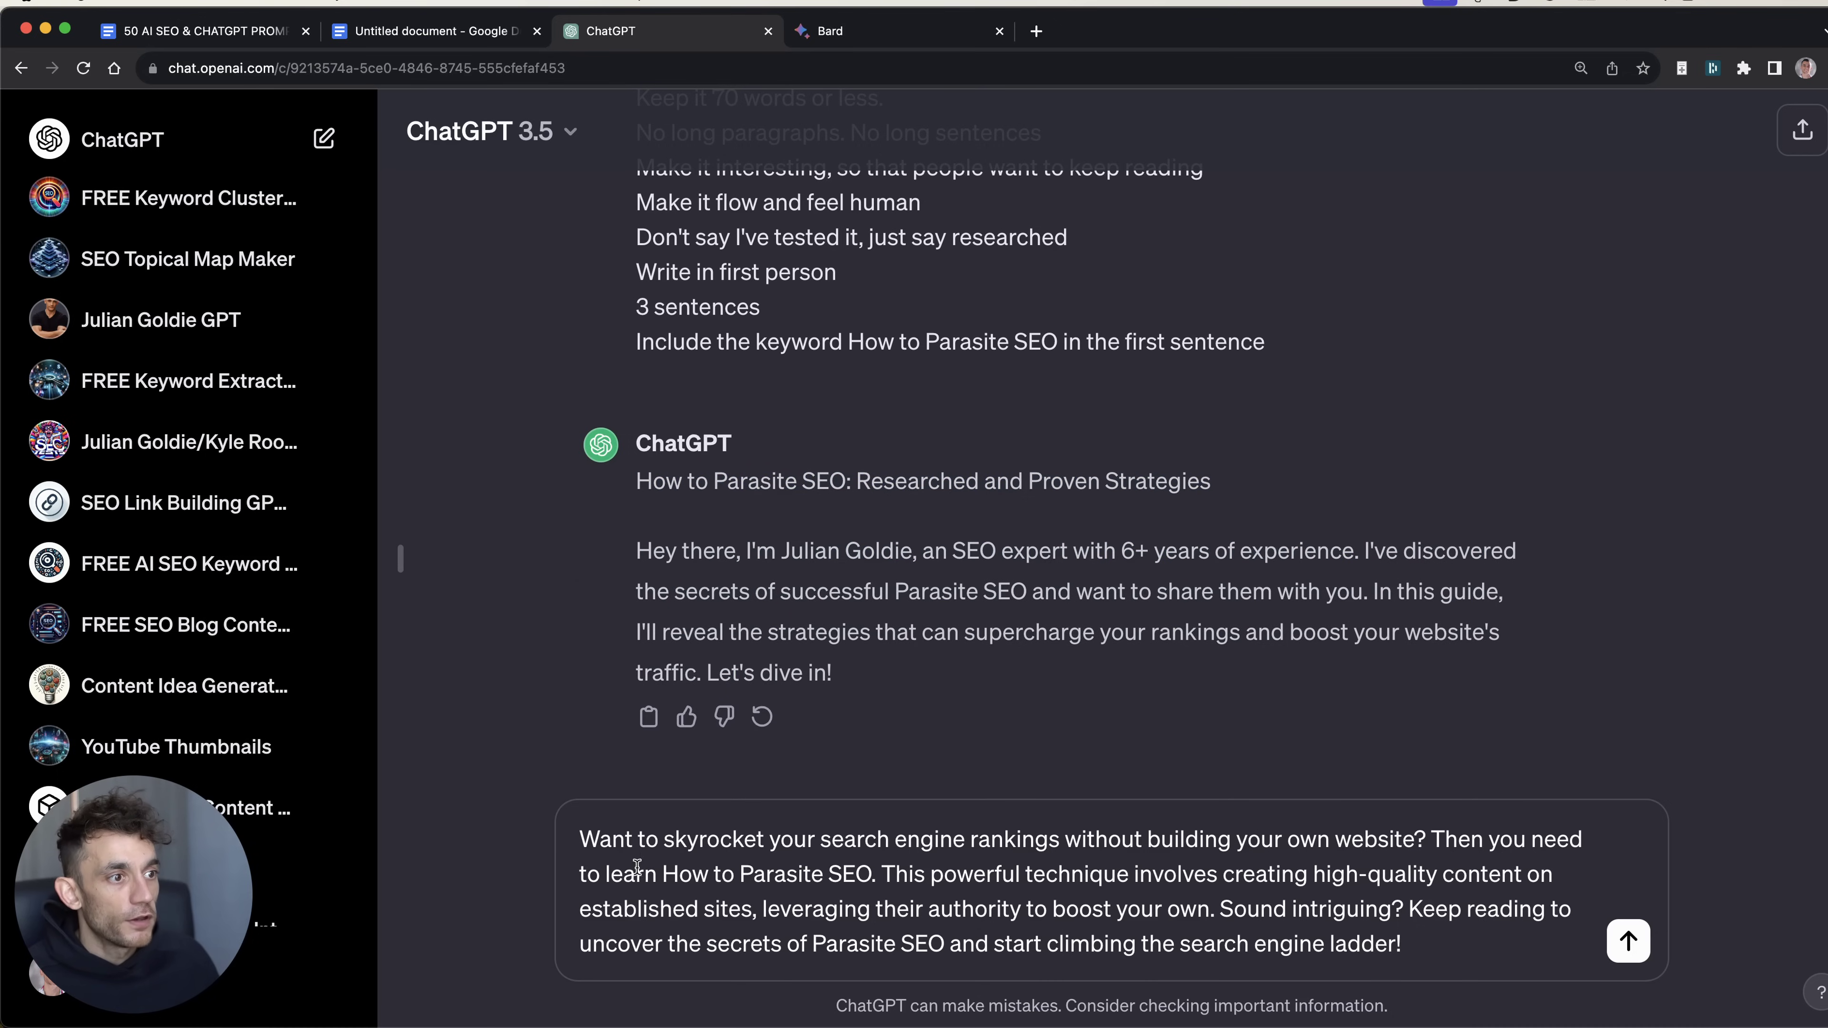
triple_click(1090, 911)
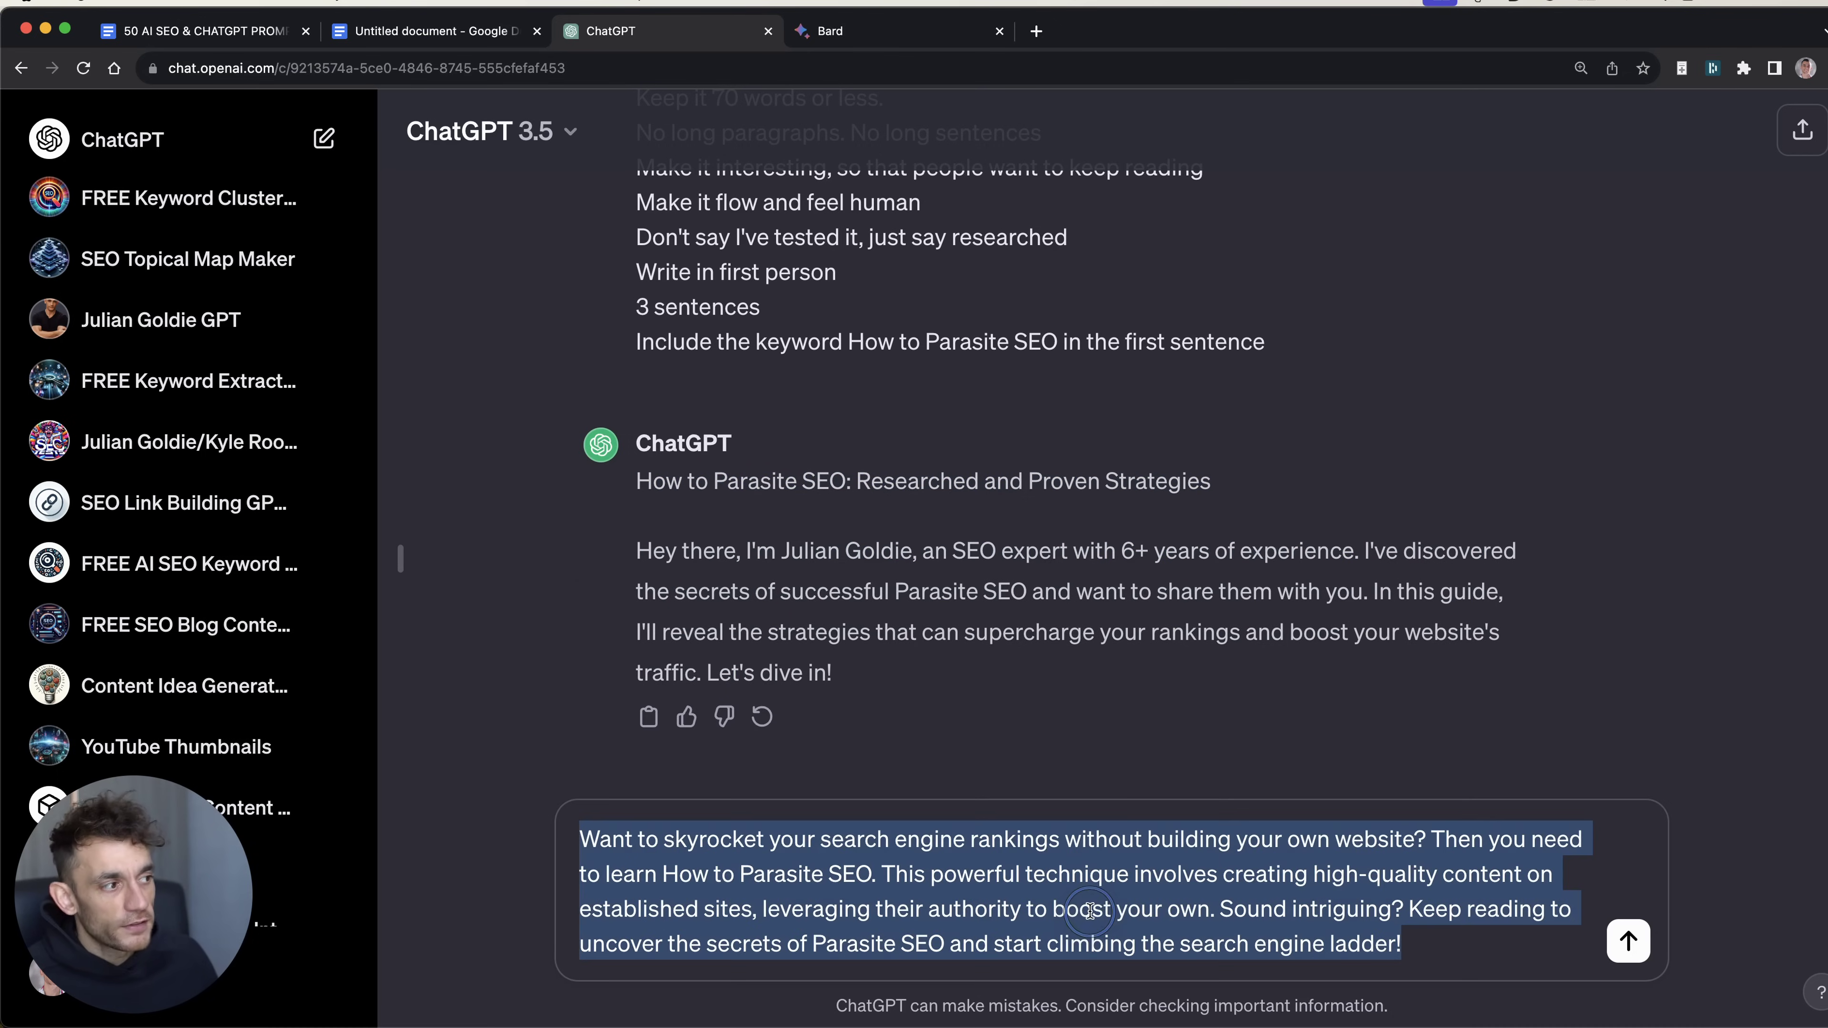
Step: Check the INTRO Writing verdict in the REVIEW doc and ask Bard its token limit
left_click(1456, 936)
key("super+alt+Left")
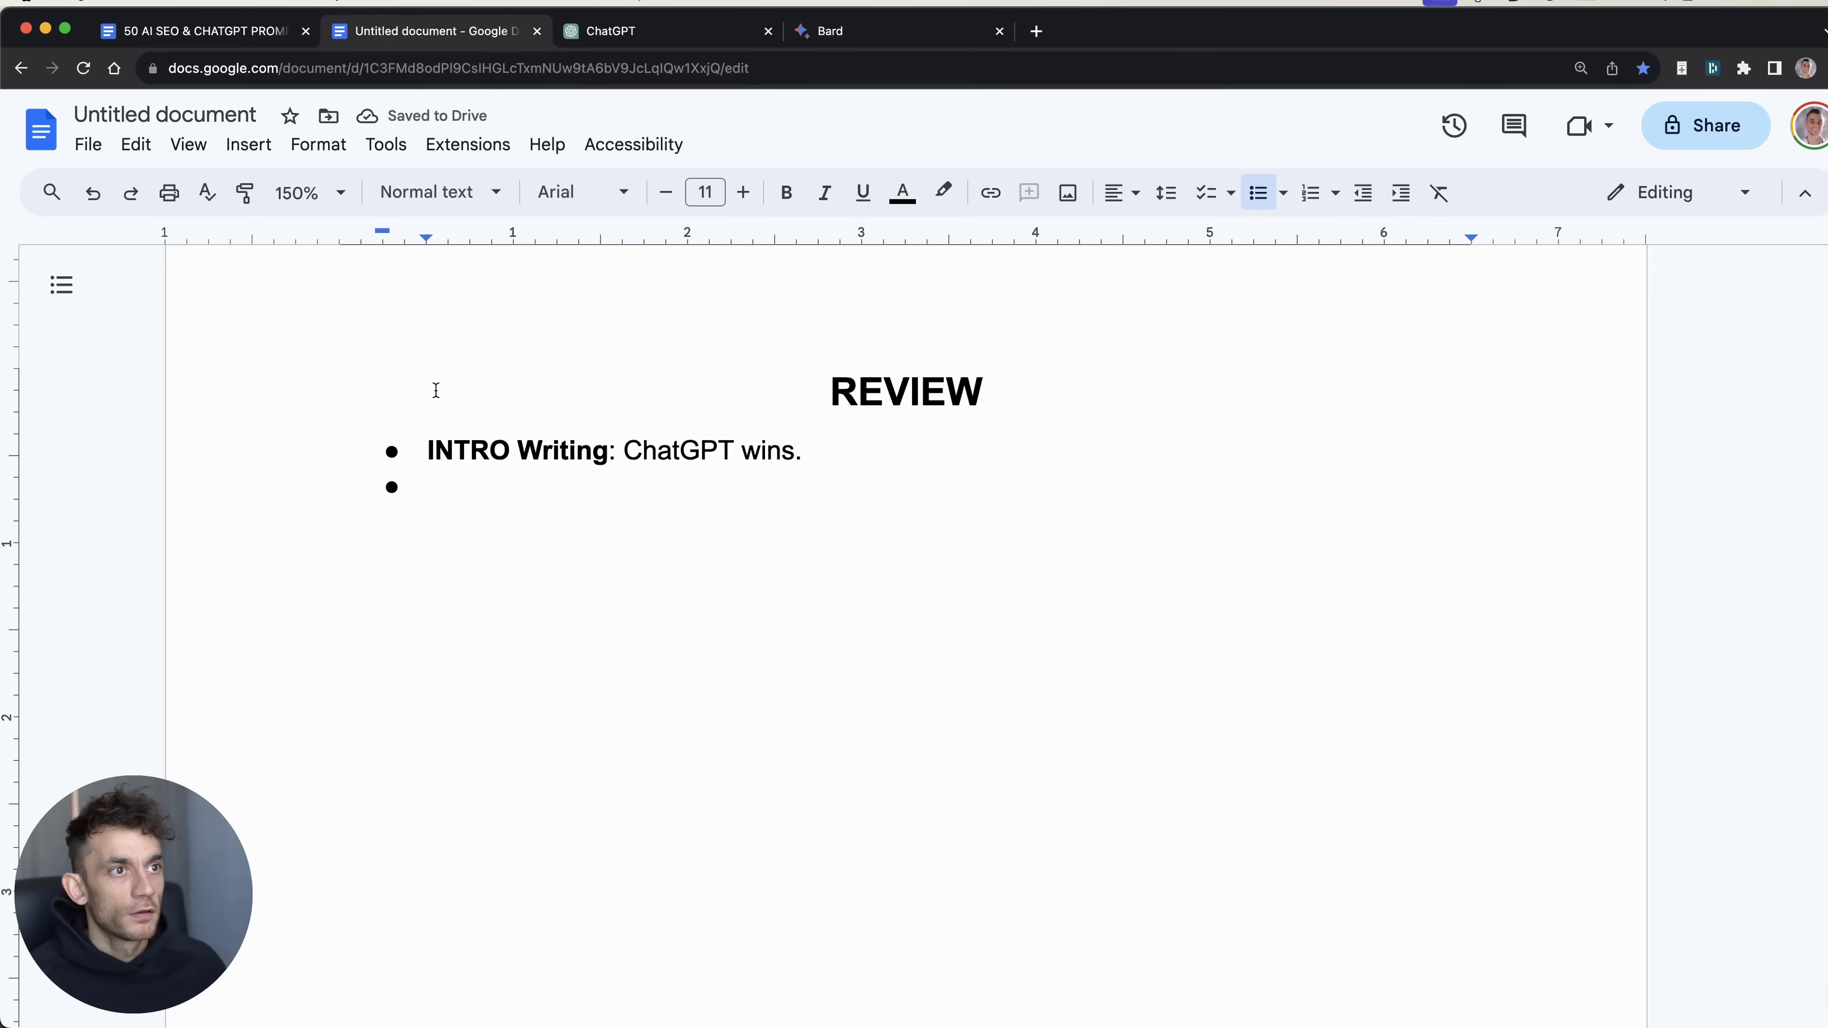
left_click_drag(416, 444, 869, 473)
left_click(870, 473)
key("super+alt+Right")
key("super+alt+Right")
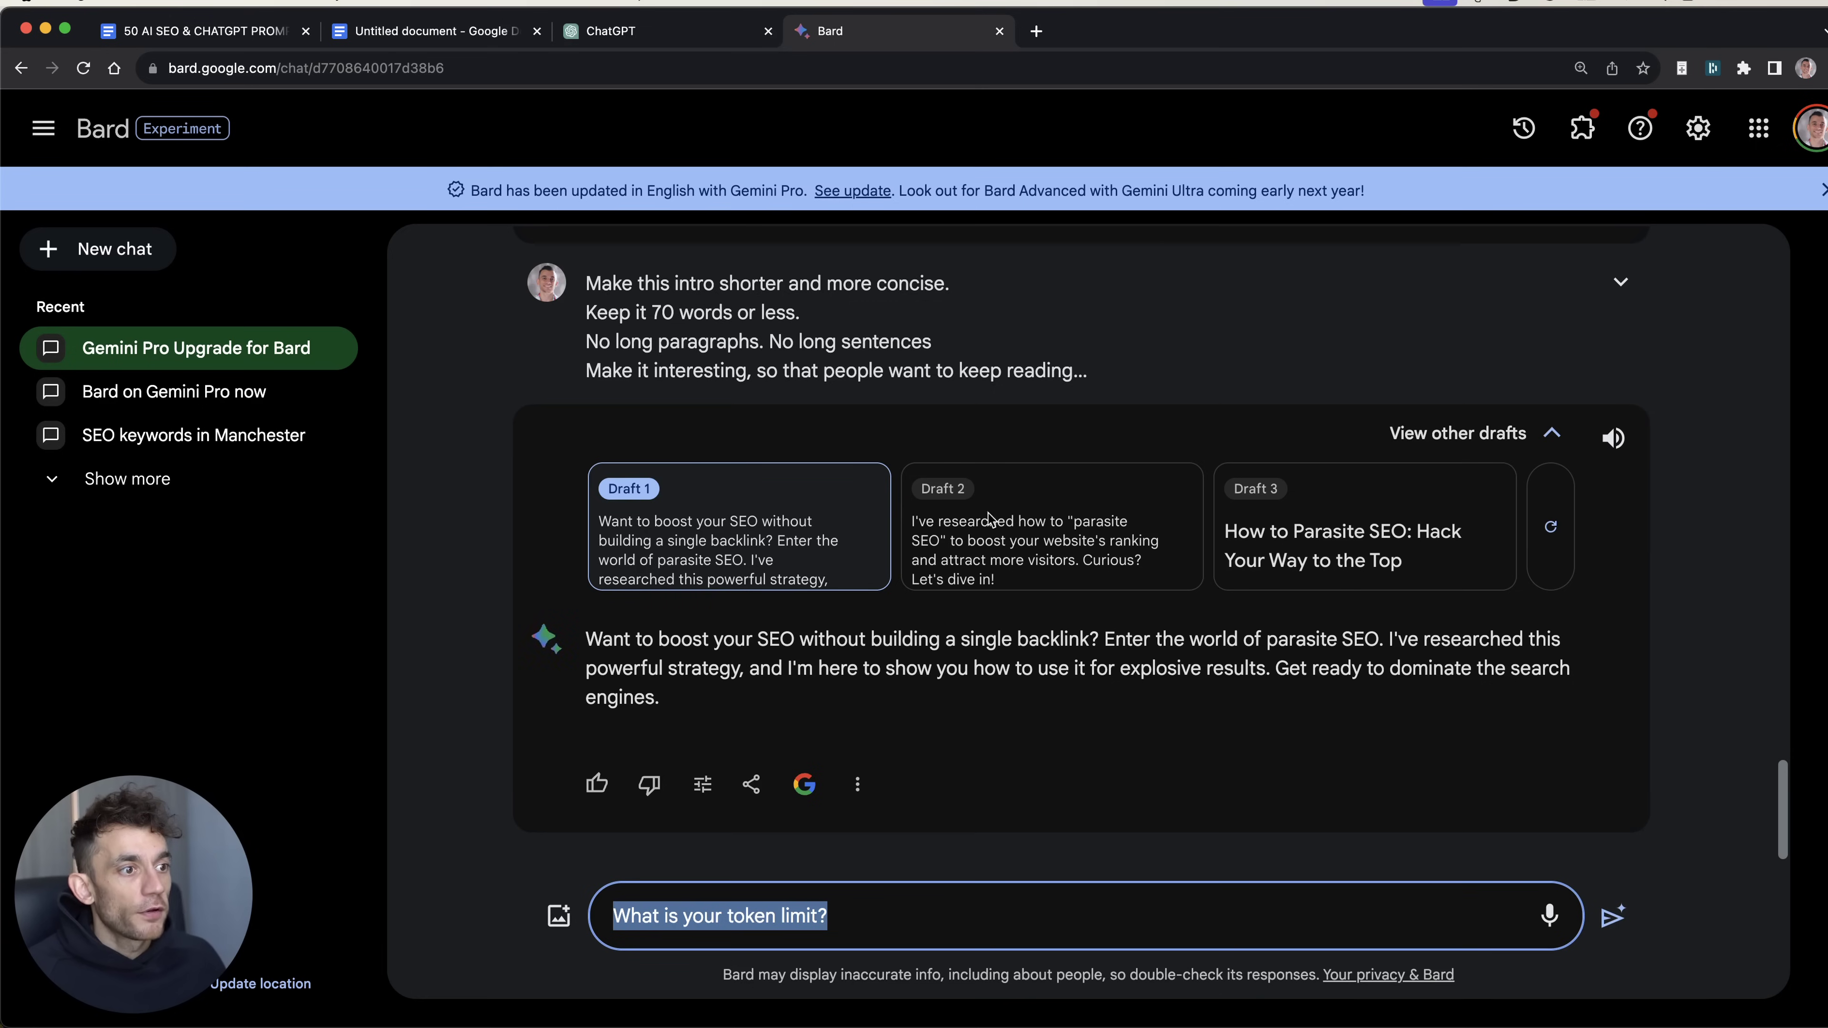
key("Return")
Step: Replace ChatGPT's draft with the token limit question and send it
key("super+alt+Left")
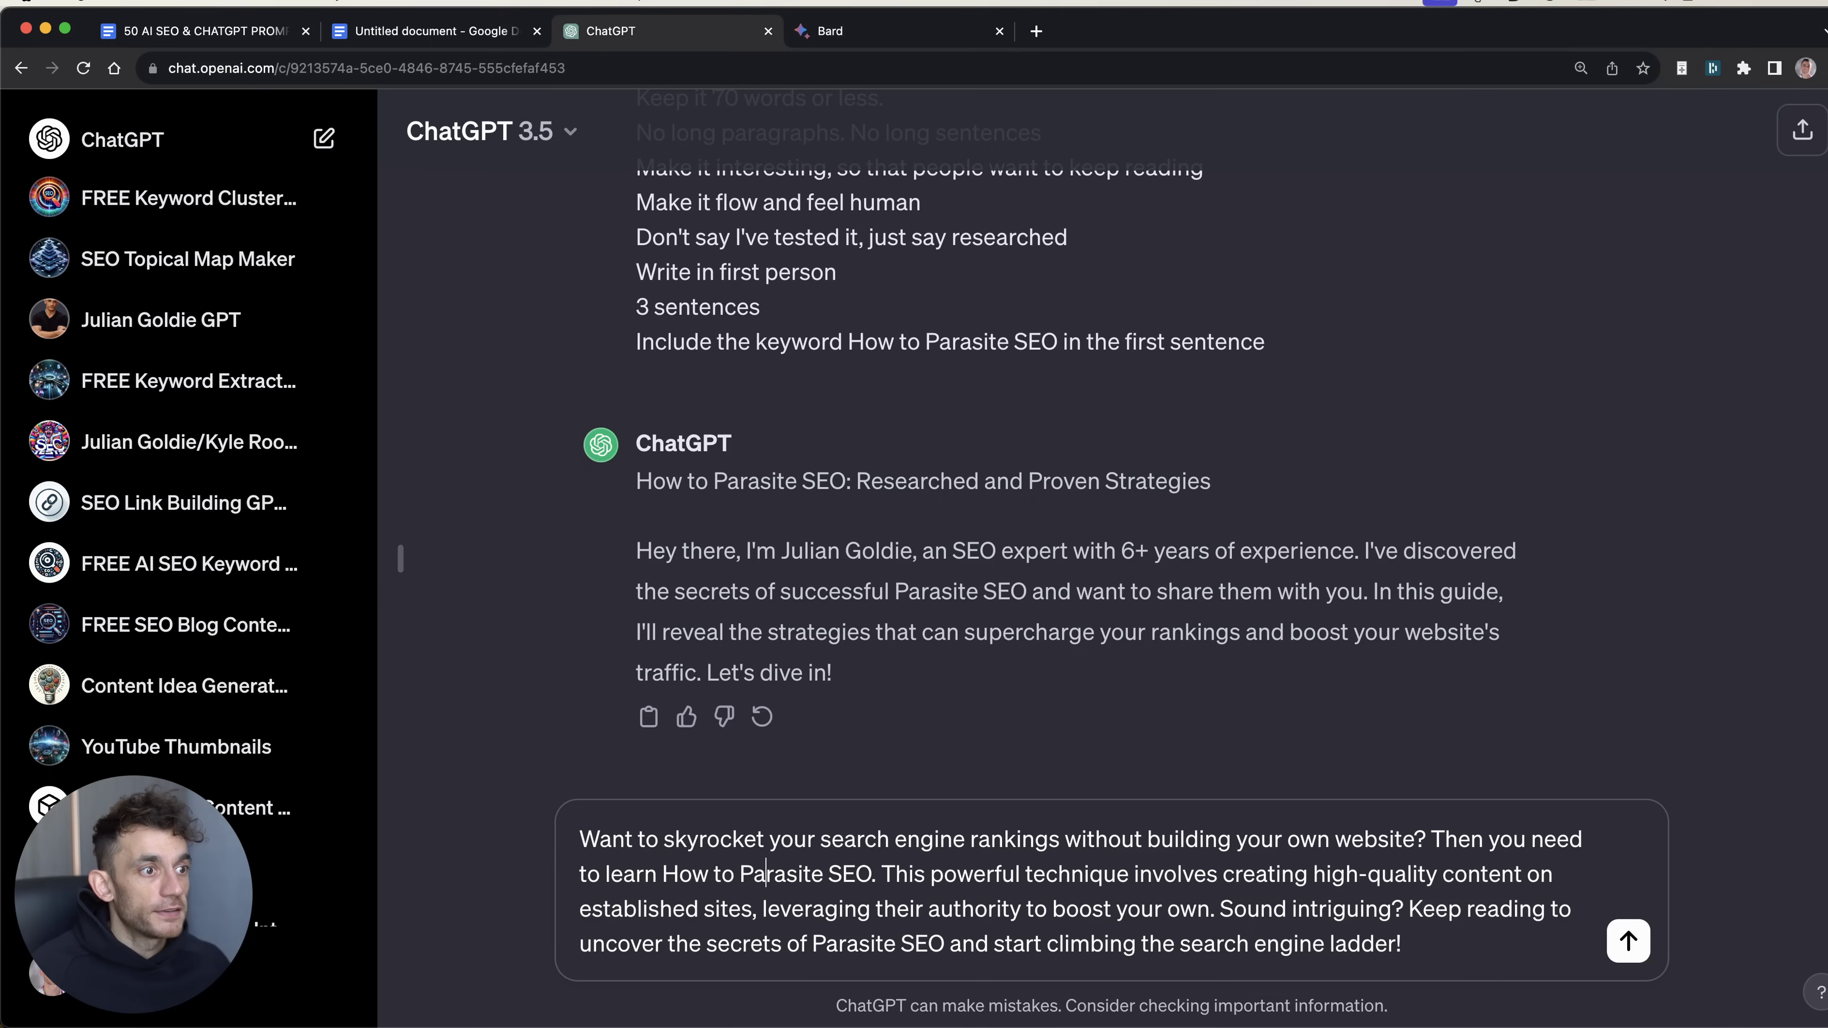
key("super+a")
key("super+v")
key("Return")
key("super+alt+Right")
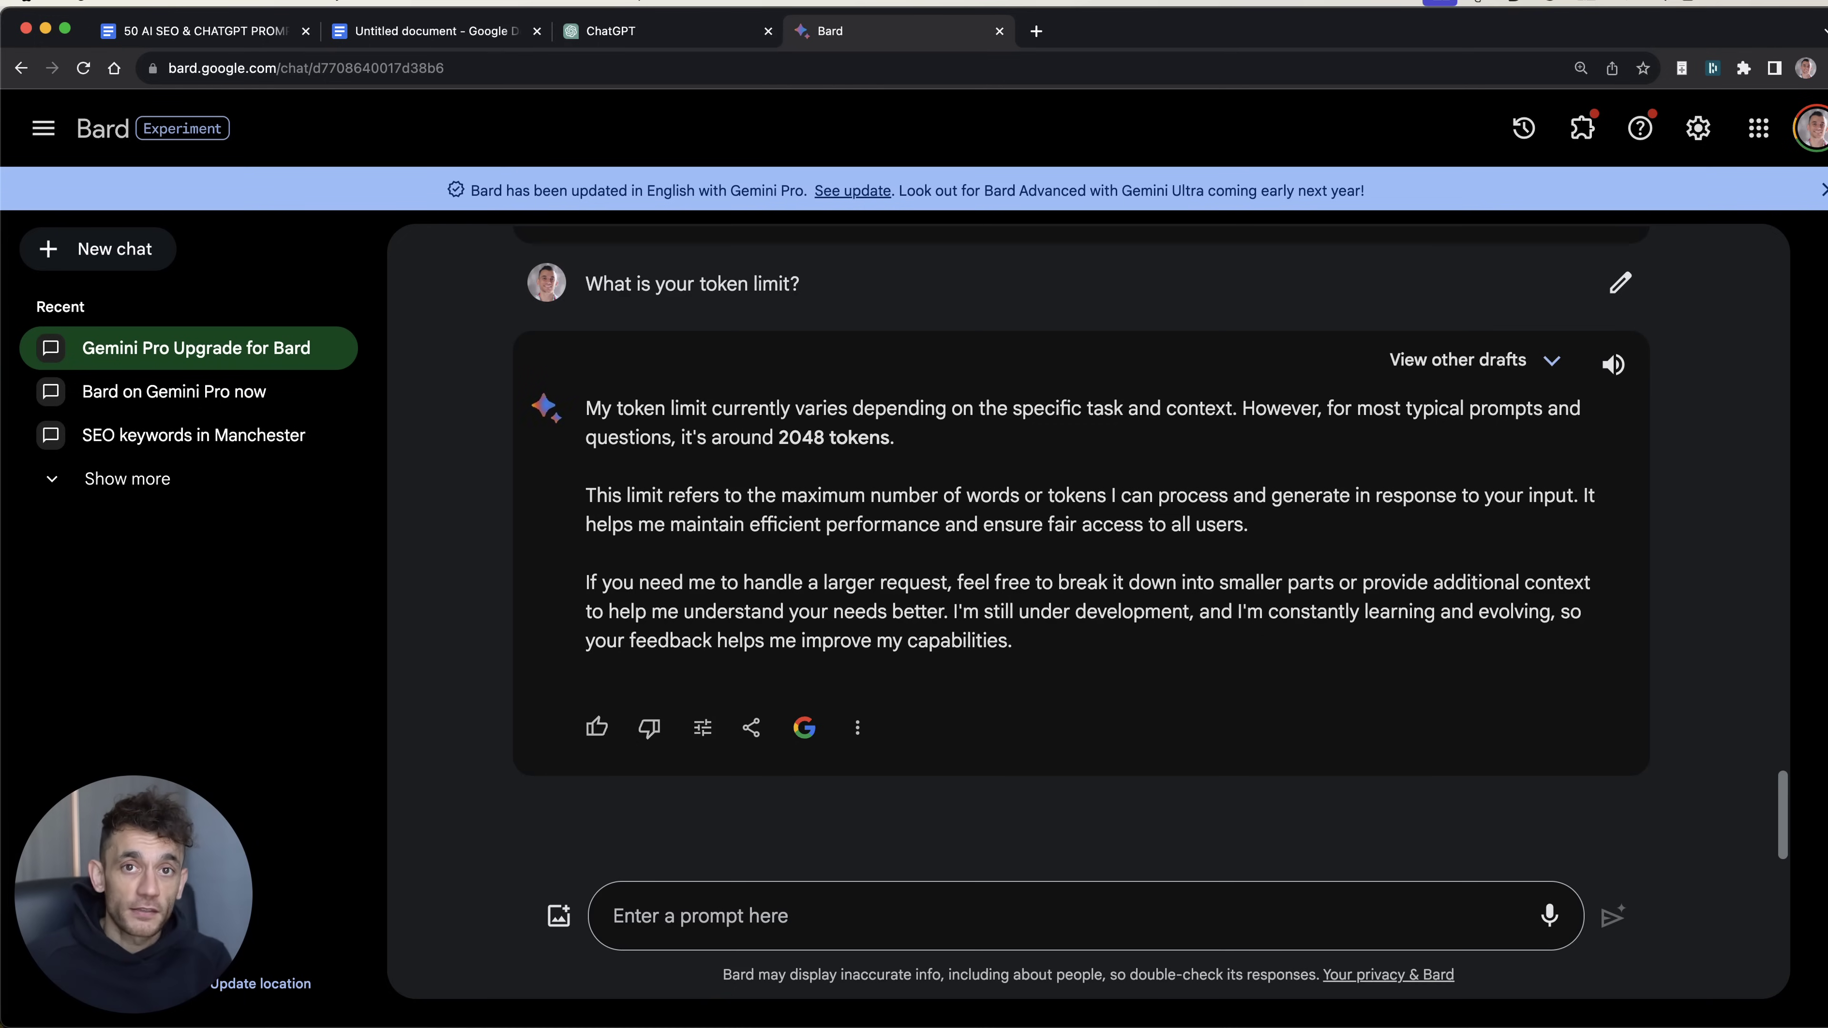
key("super+alt+Left")
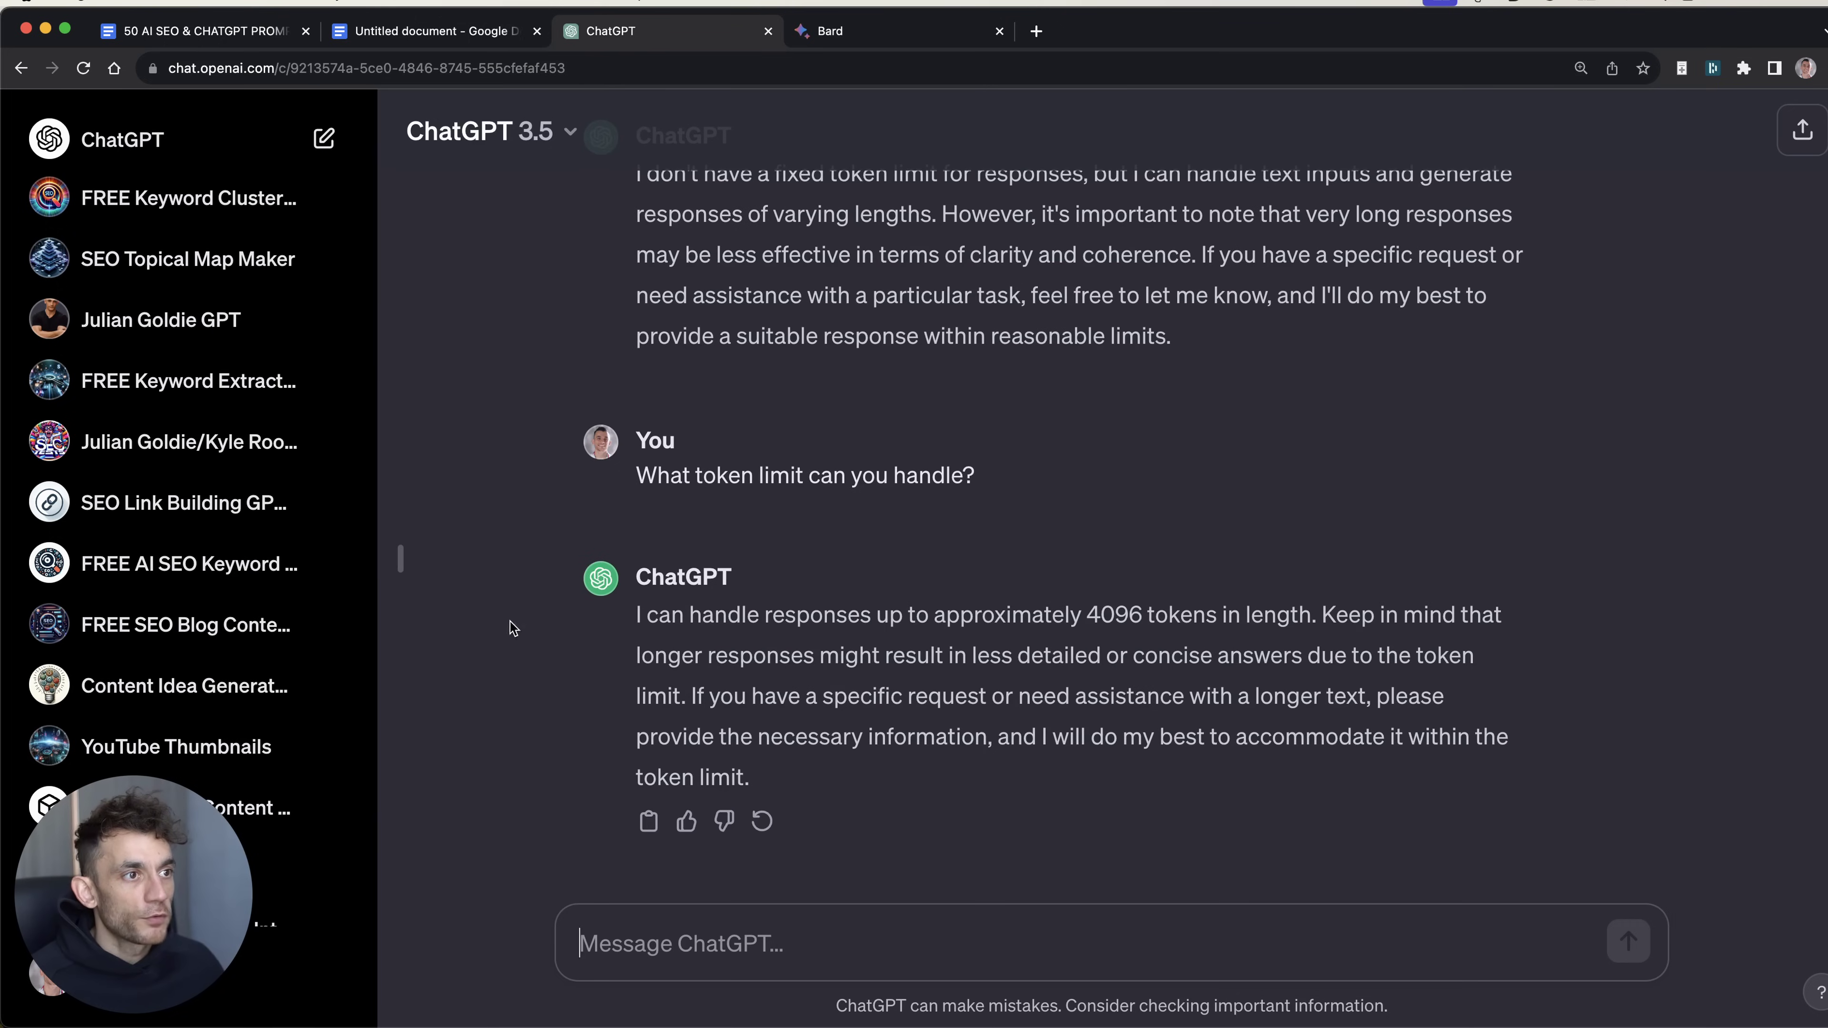
Step: Copy ChatGPT's 4096-token answer and compare it with Bard's 2048-token answer
left_click(624, 616)
left_click_drag(624, 616, 1314, 617)
right_click(1316, 618)
left_click(1346, 654)
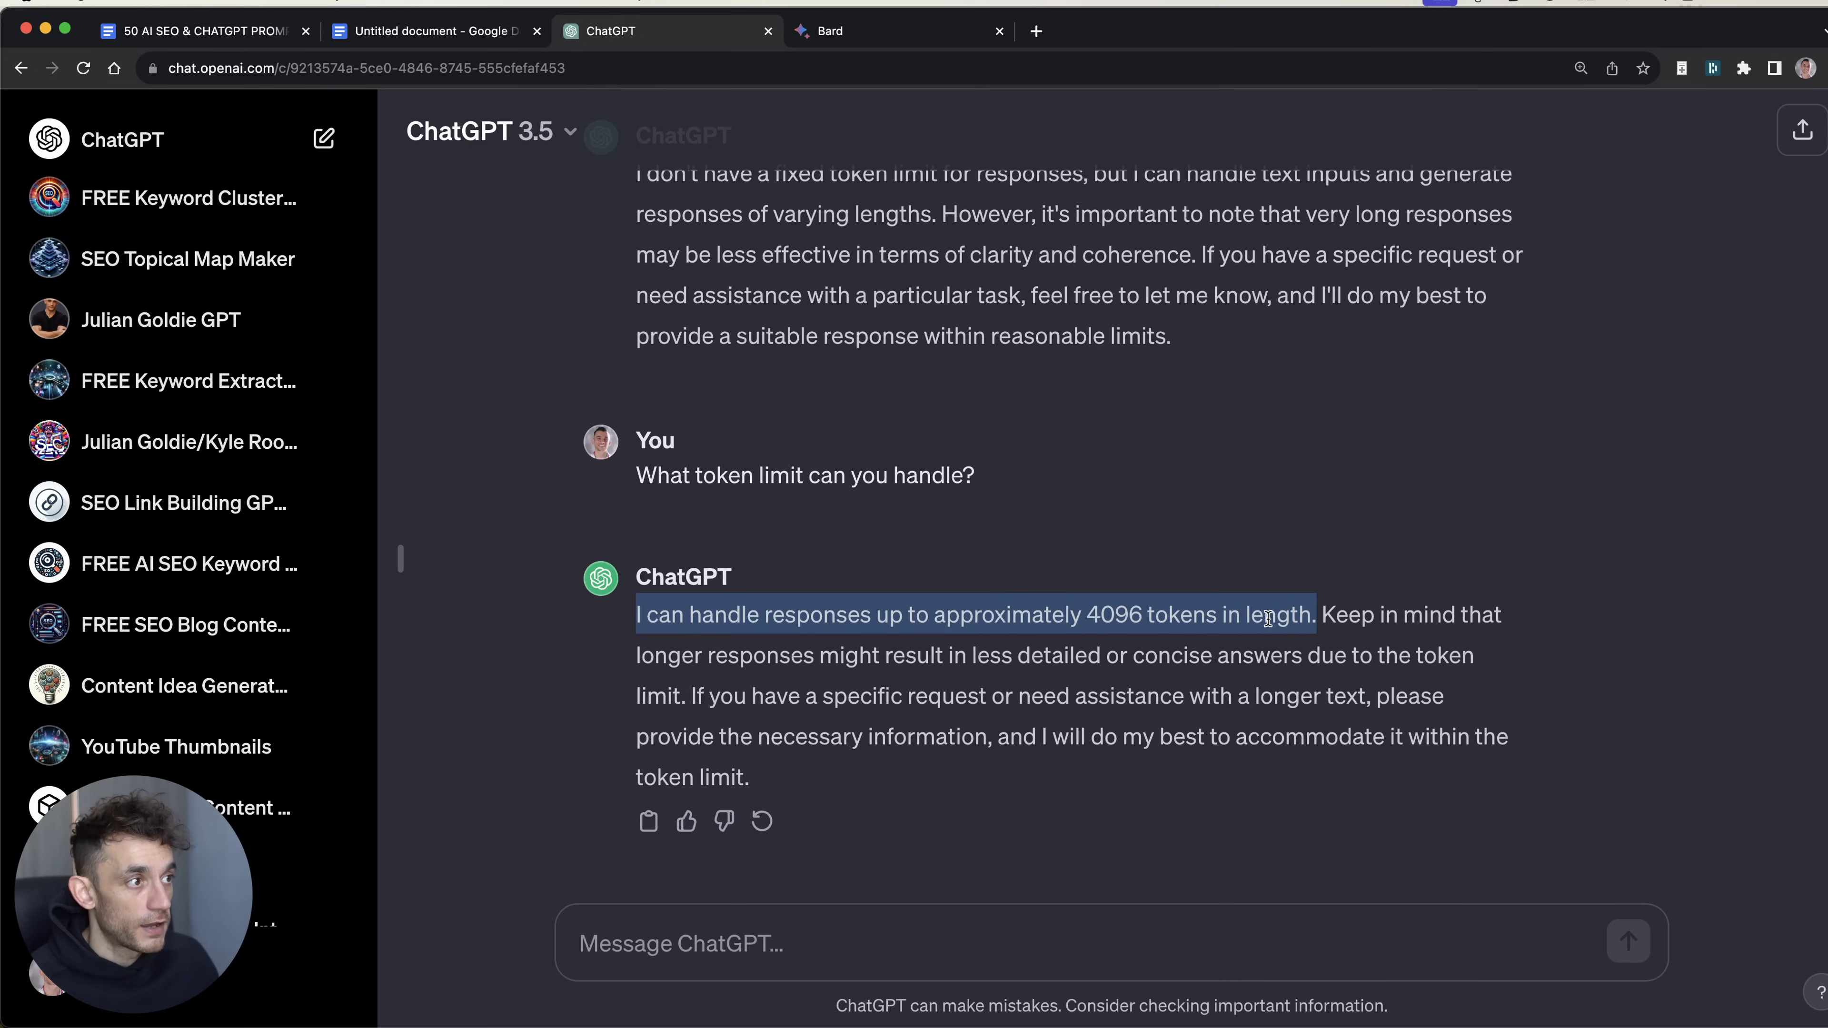
left_click(831, 32)
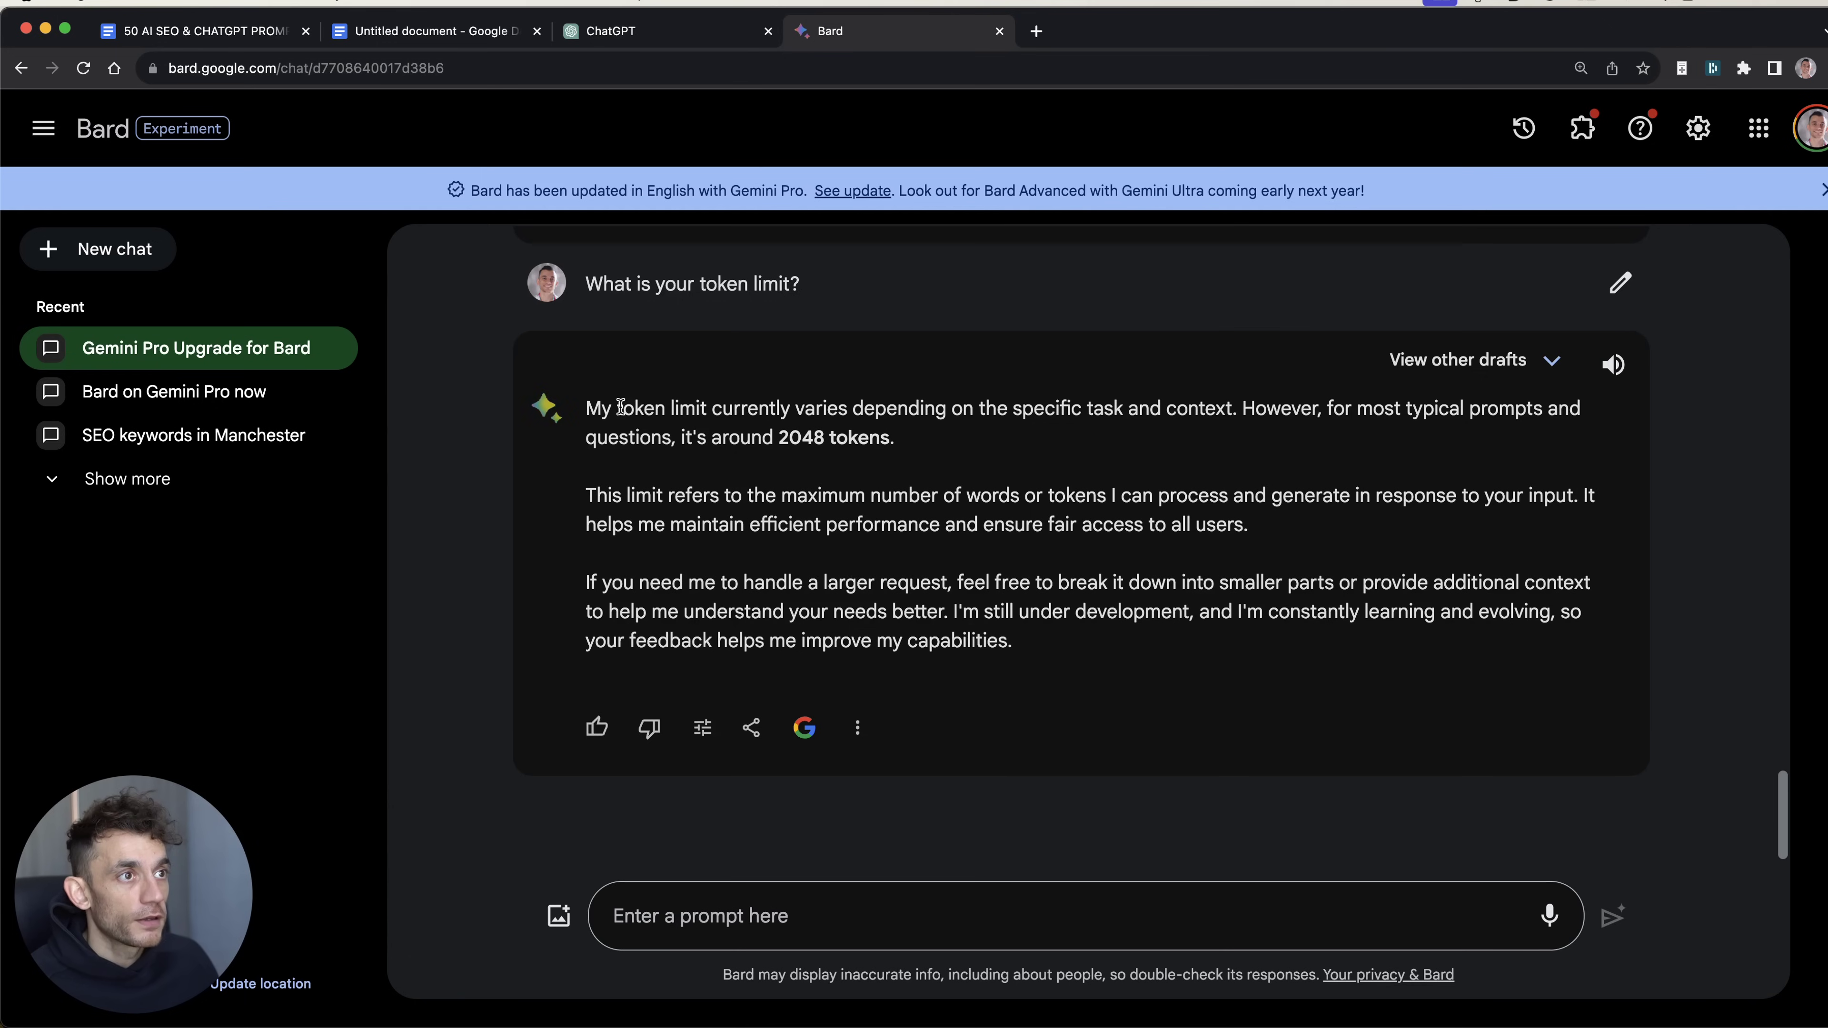
left_click_drag(583, 408, 1281, 428)
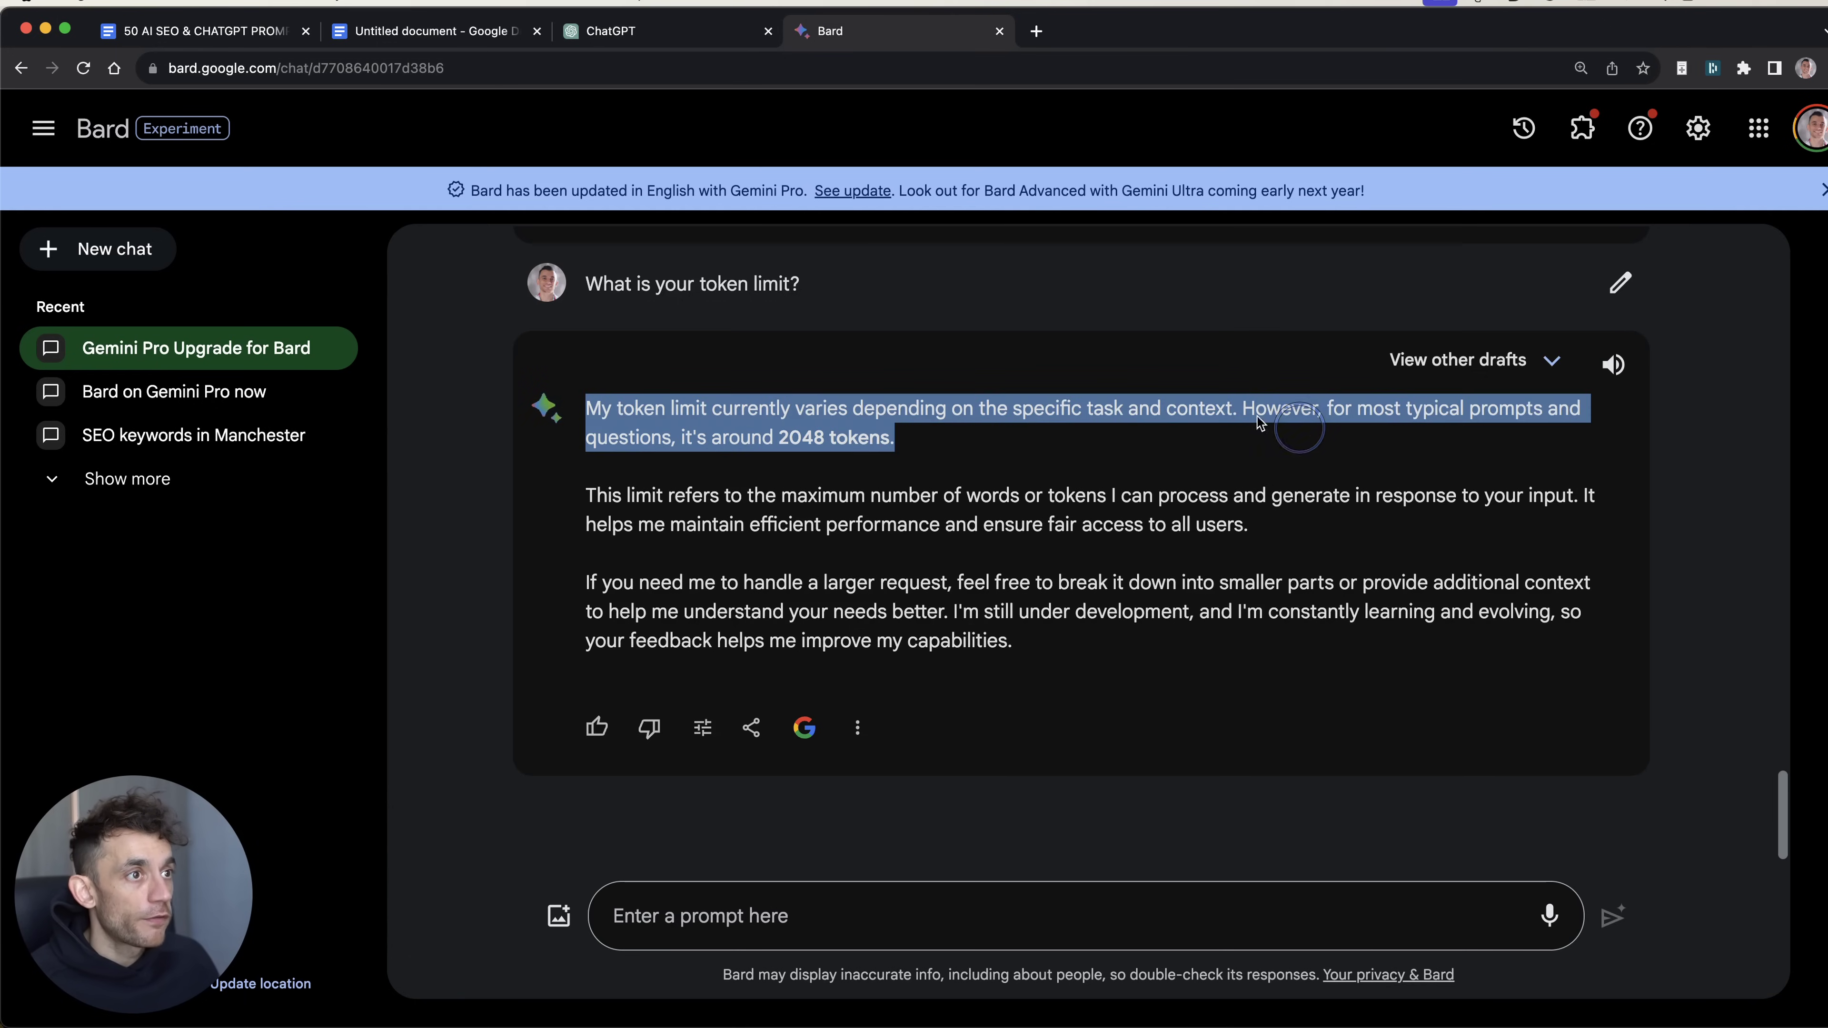
left_click(908, 480)
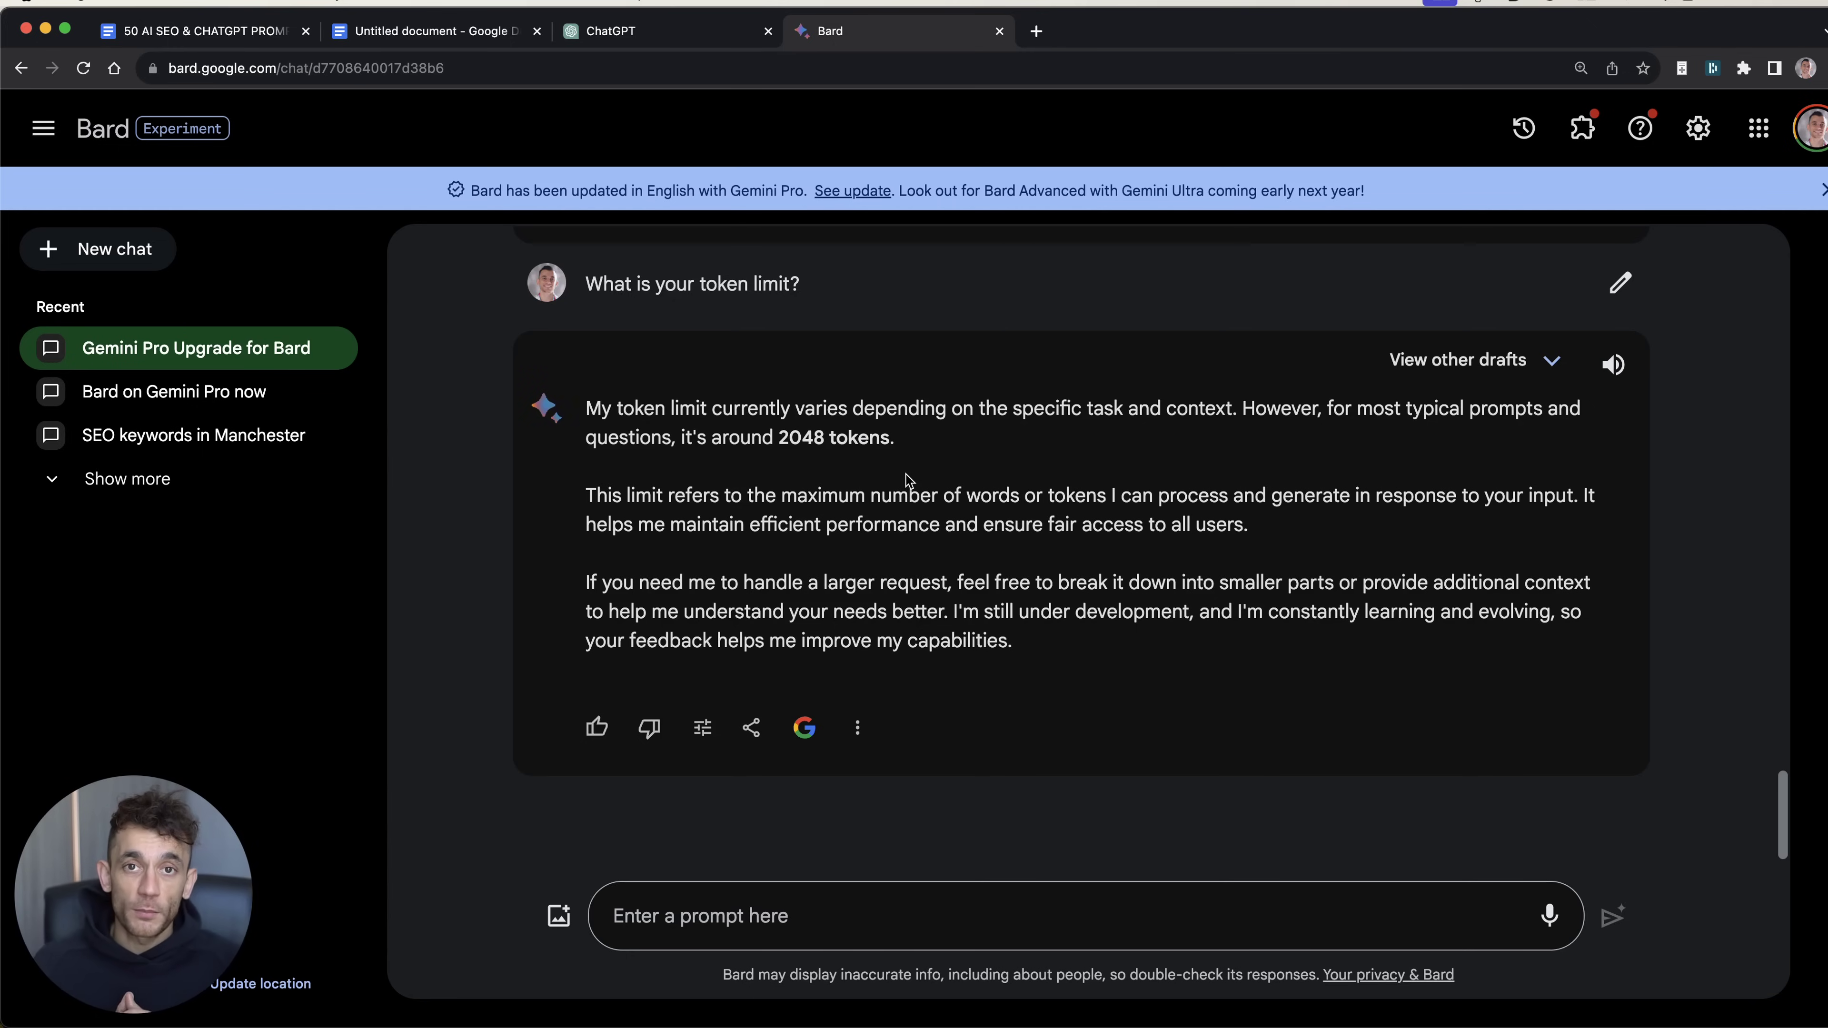
Step: Remove the stray empty line in the REVIEW list and add a new bullet below Token Limits
key("super+2")
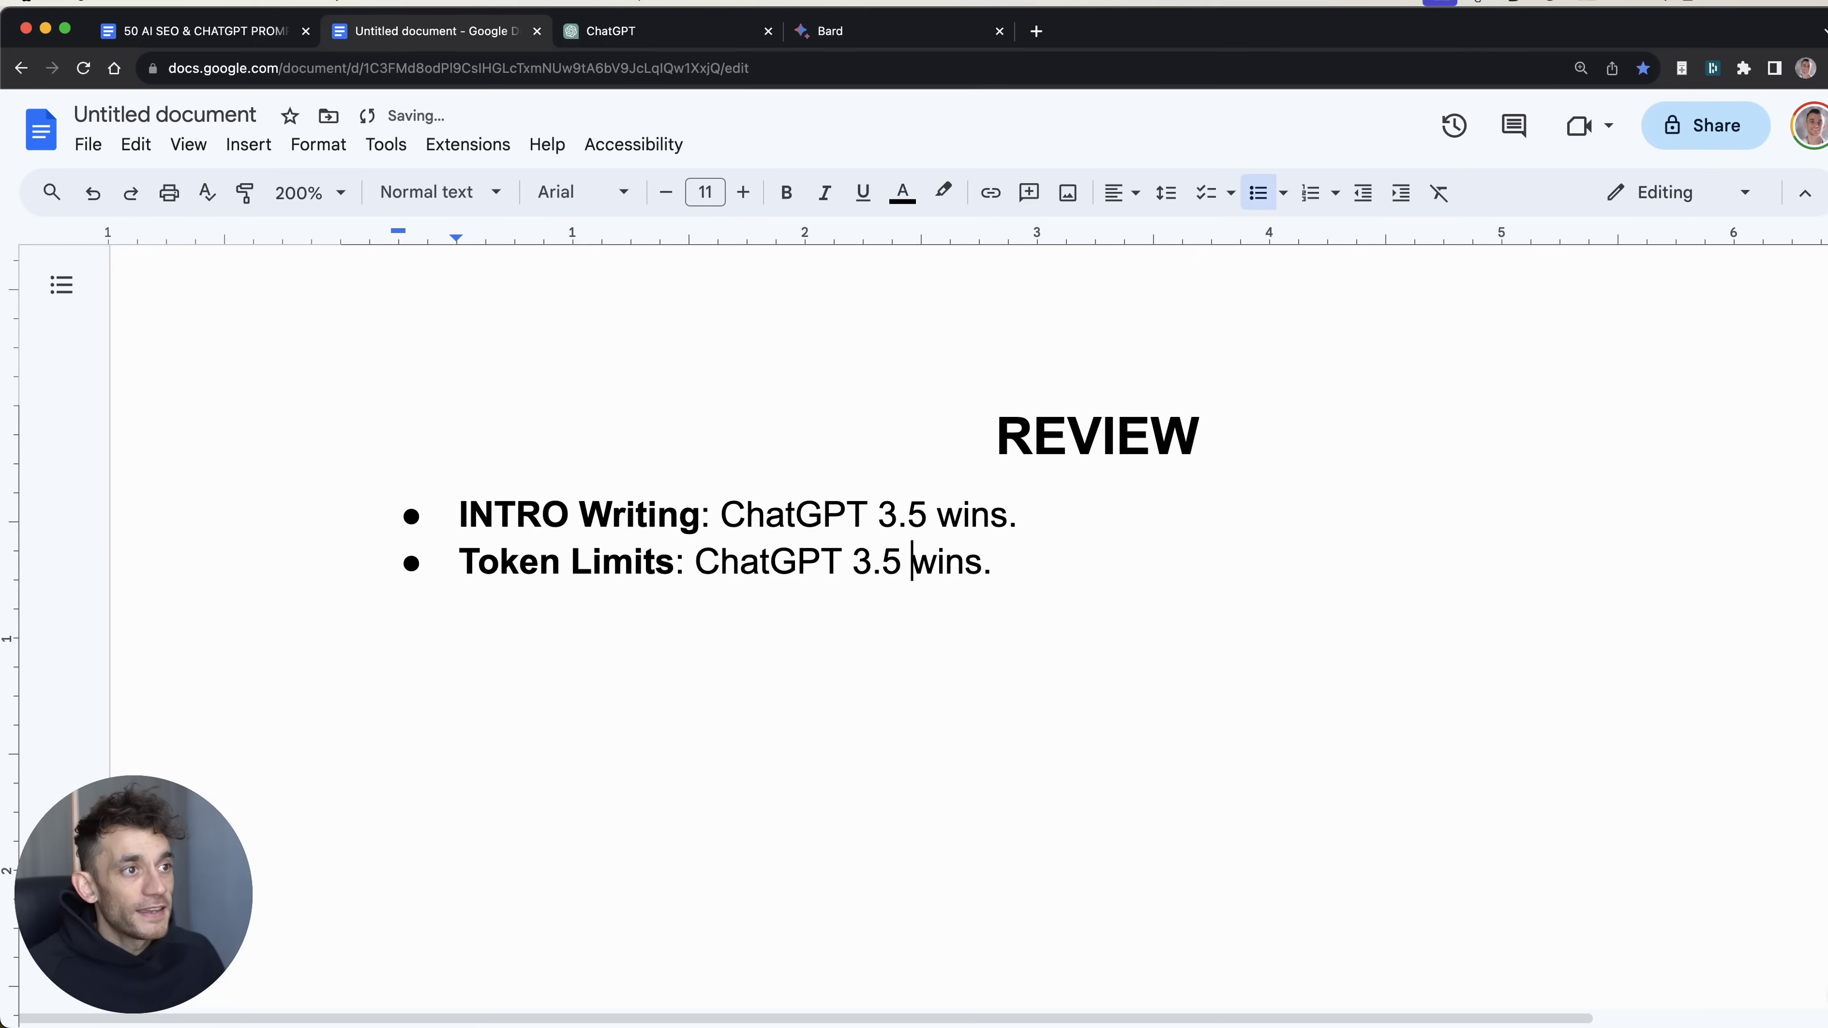
key("super+a")
left_click(1359, 637)
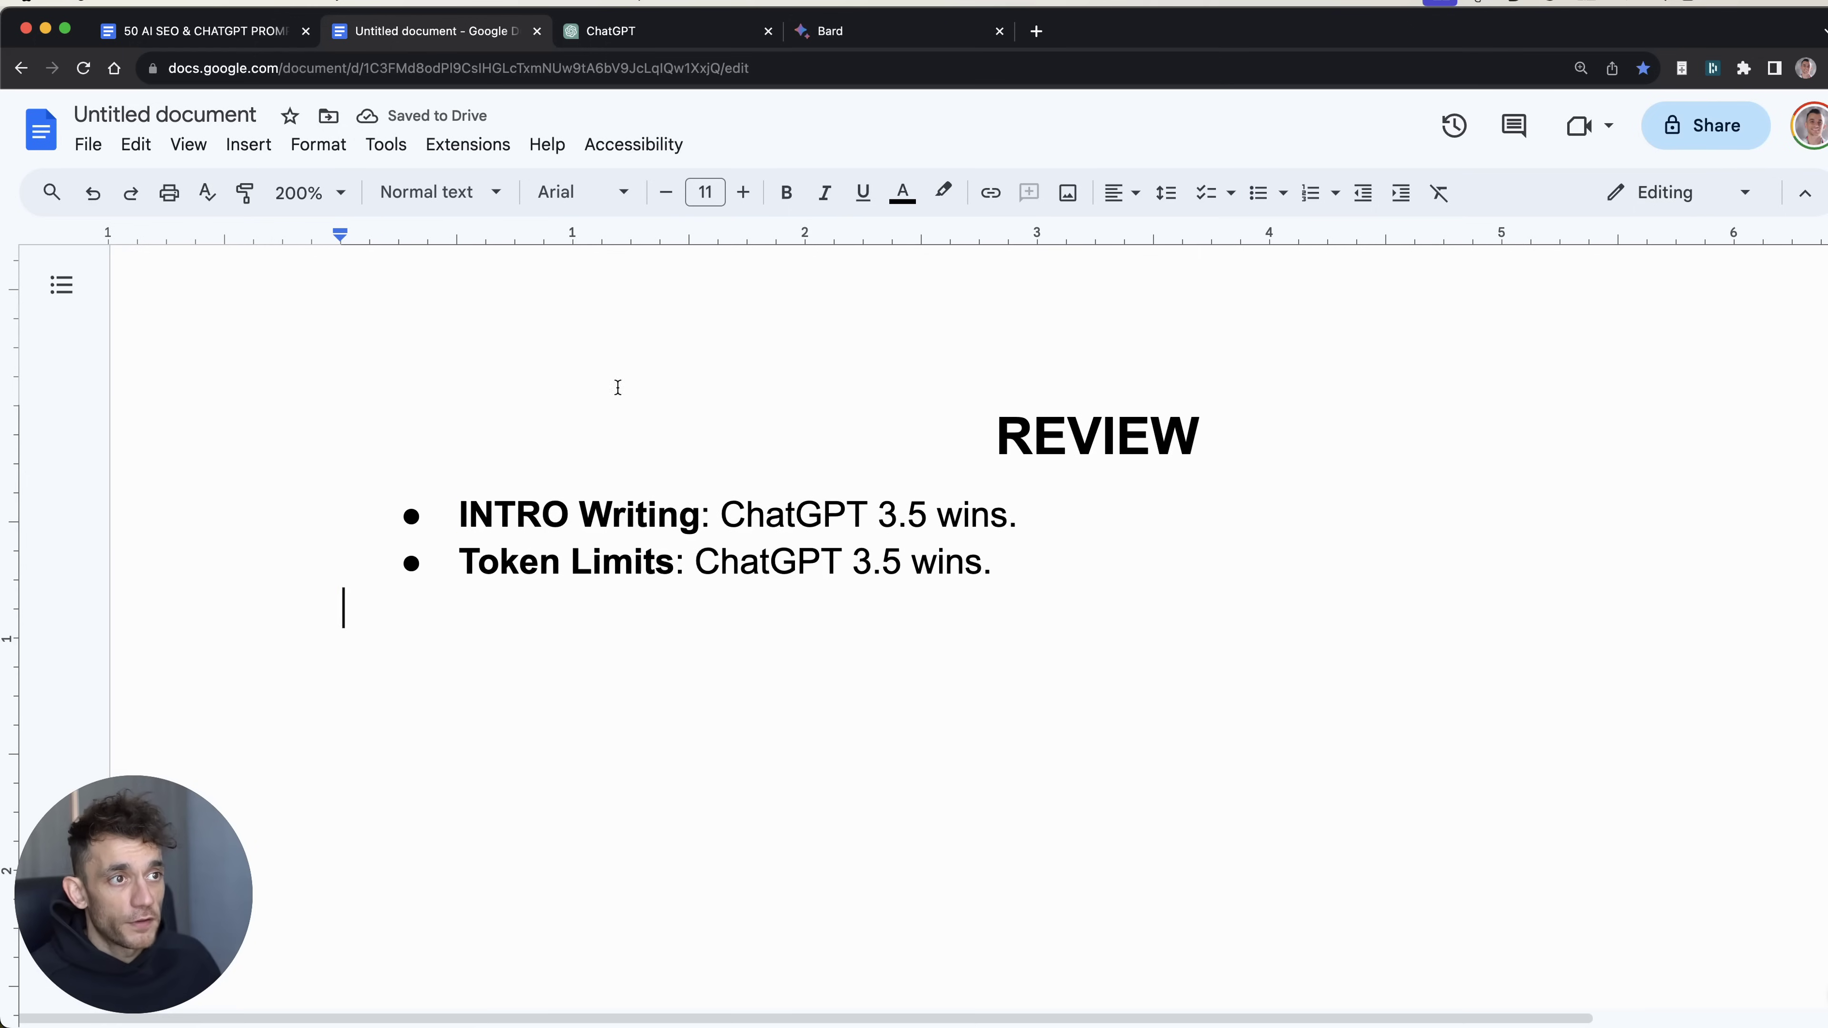
key("BackSpace")
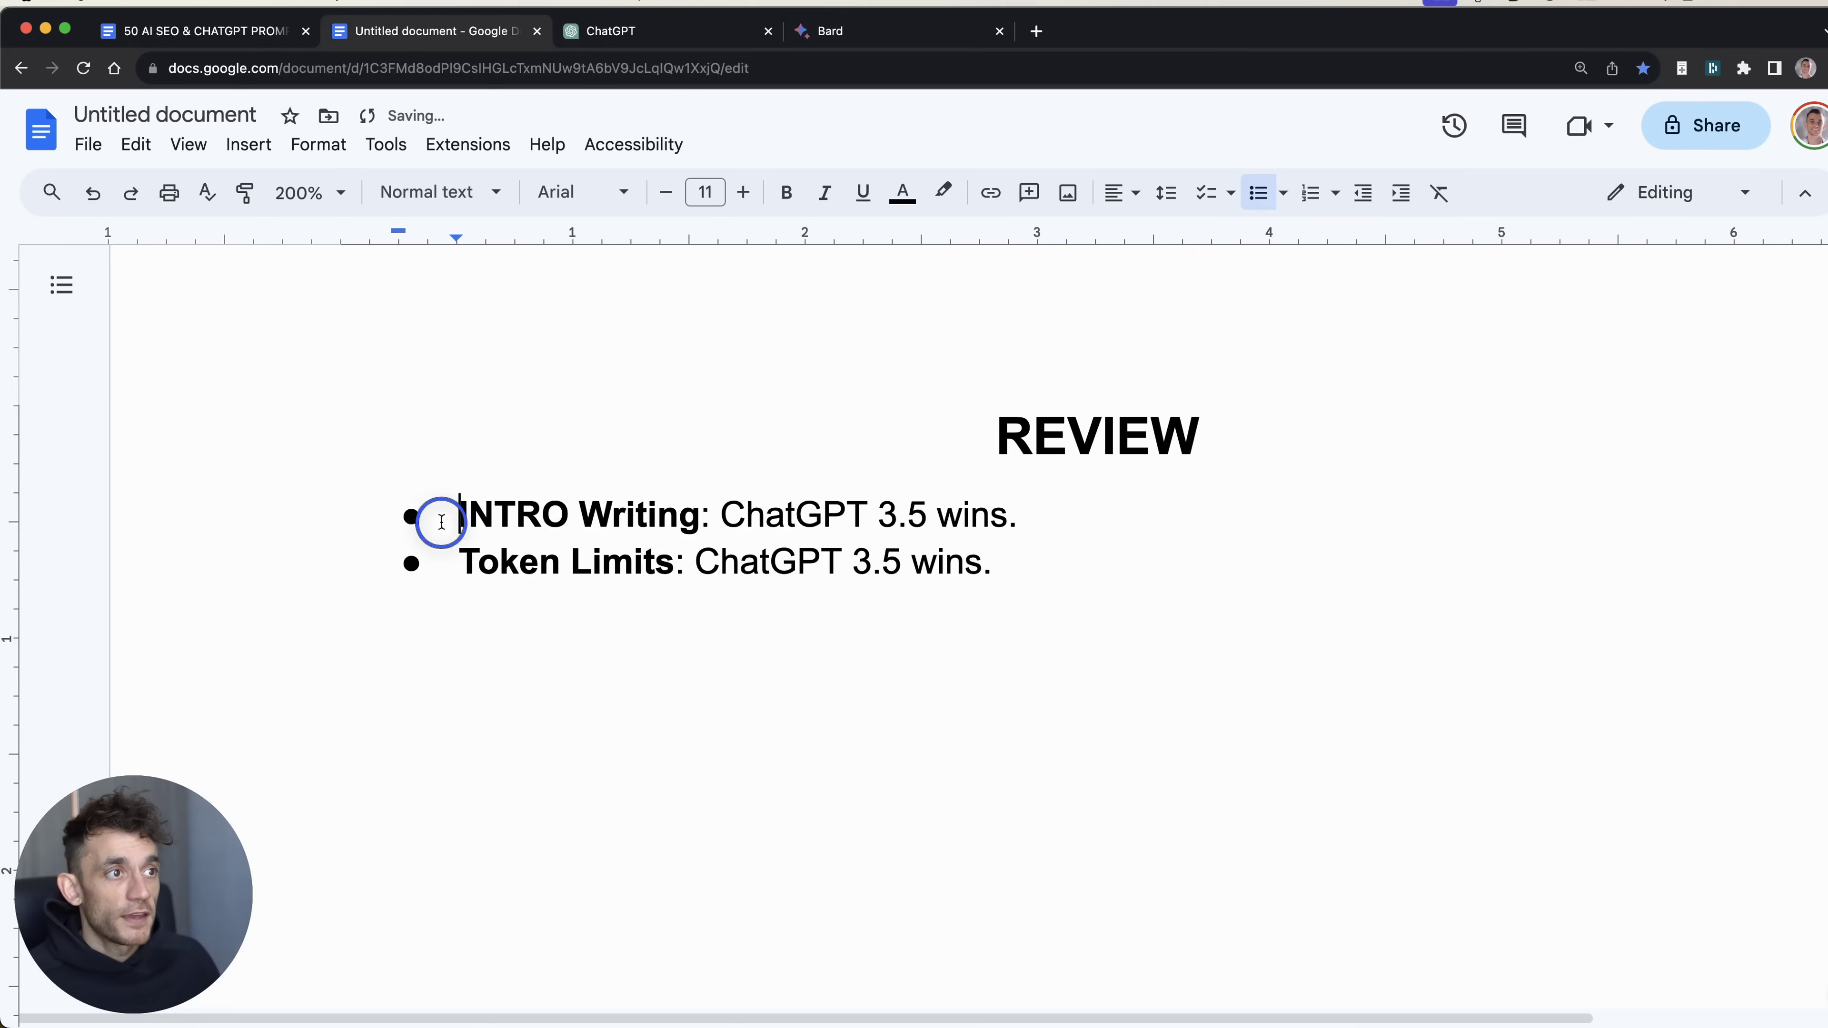
left_click_drag(437, 515, 1037, 512)
left_click(937, 515)
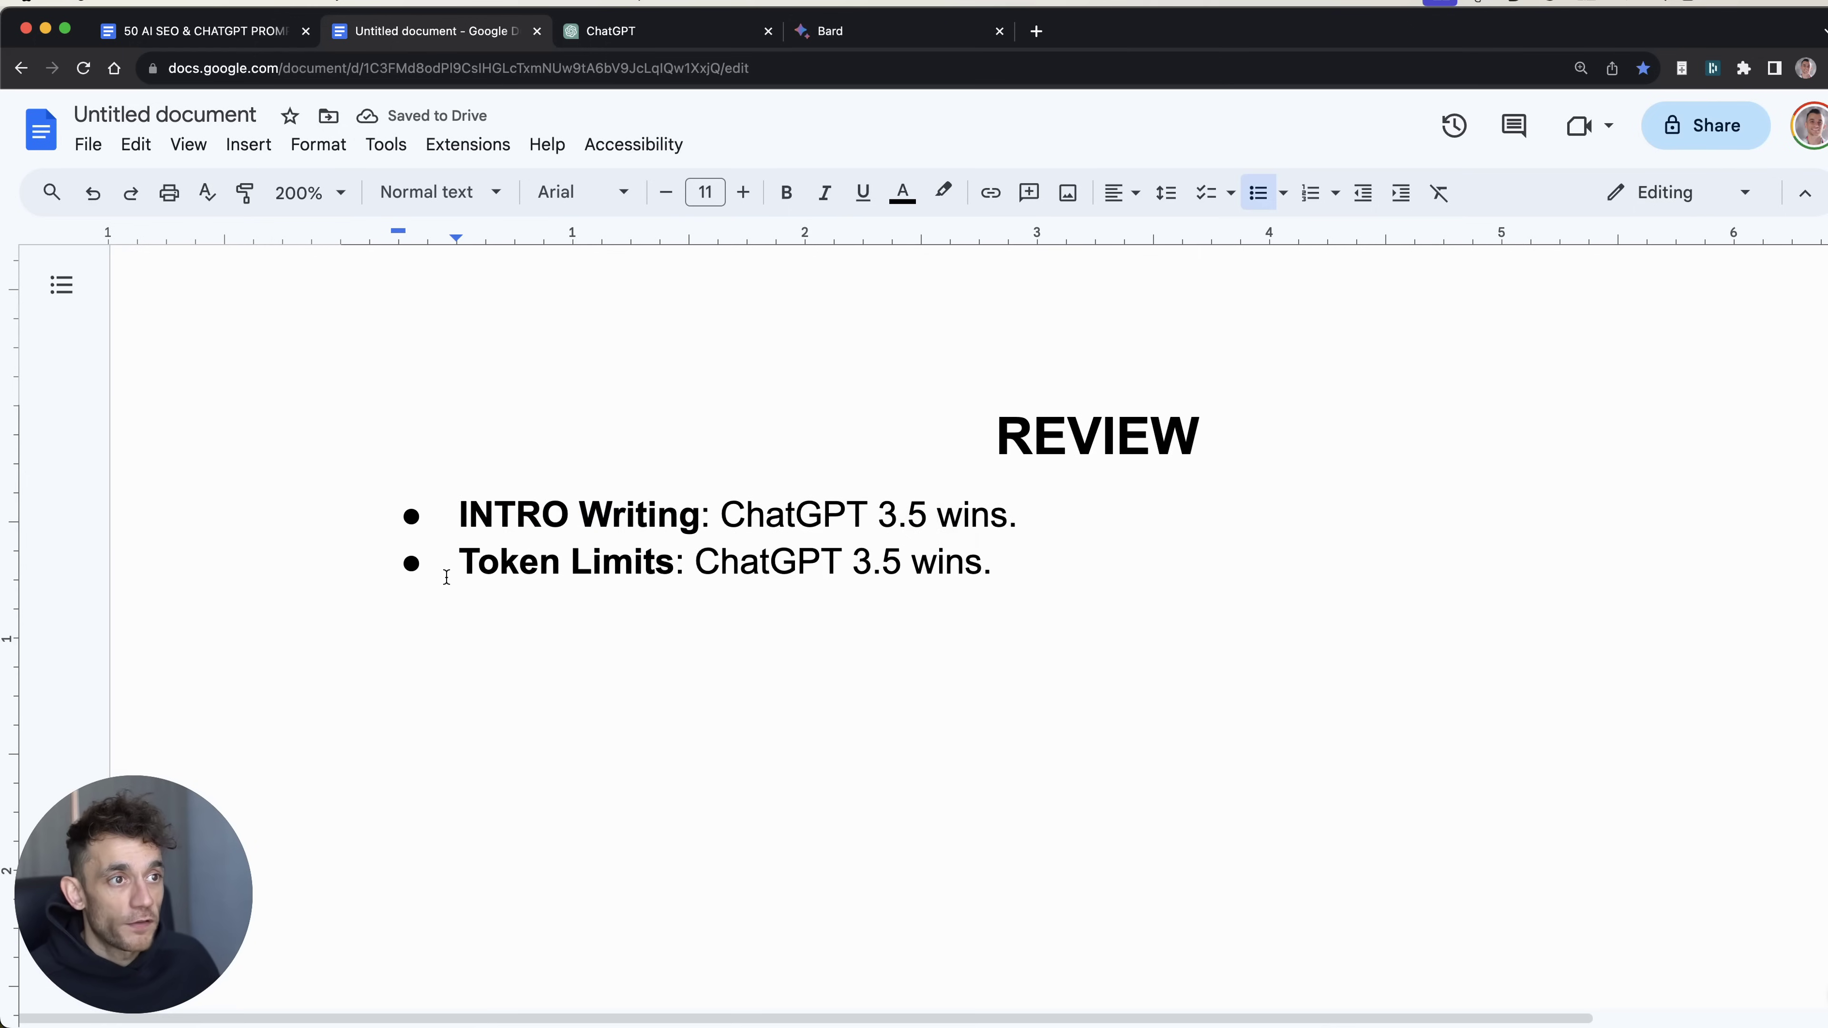
left_click_drag(446, 577, 1097, 563)
left_click(1099, 558)
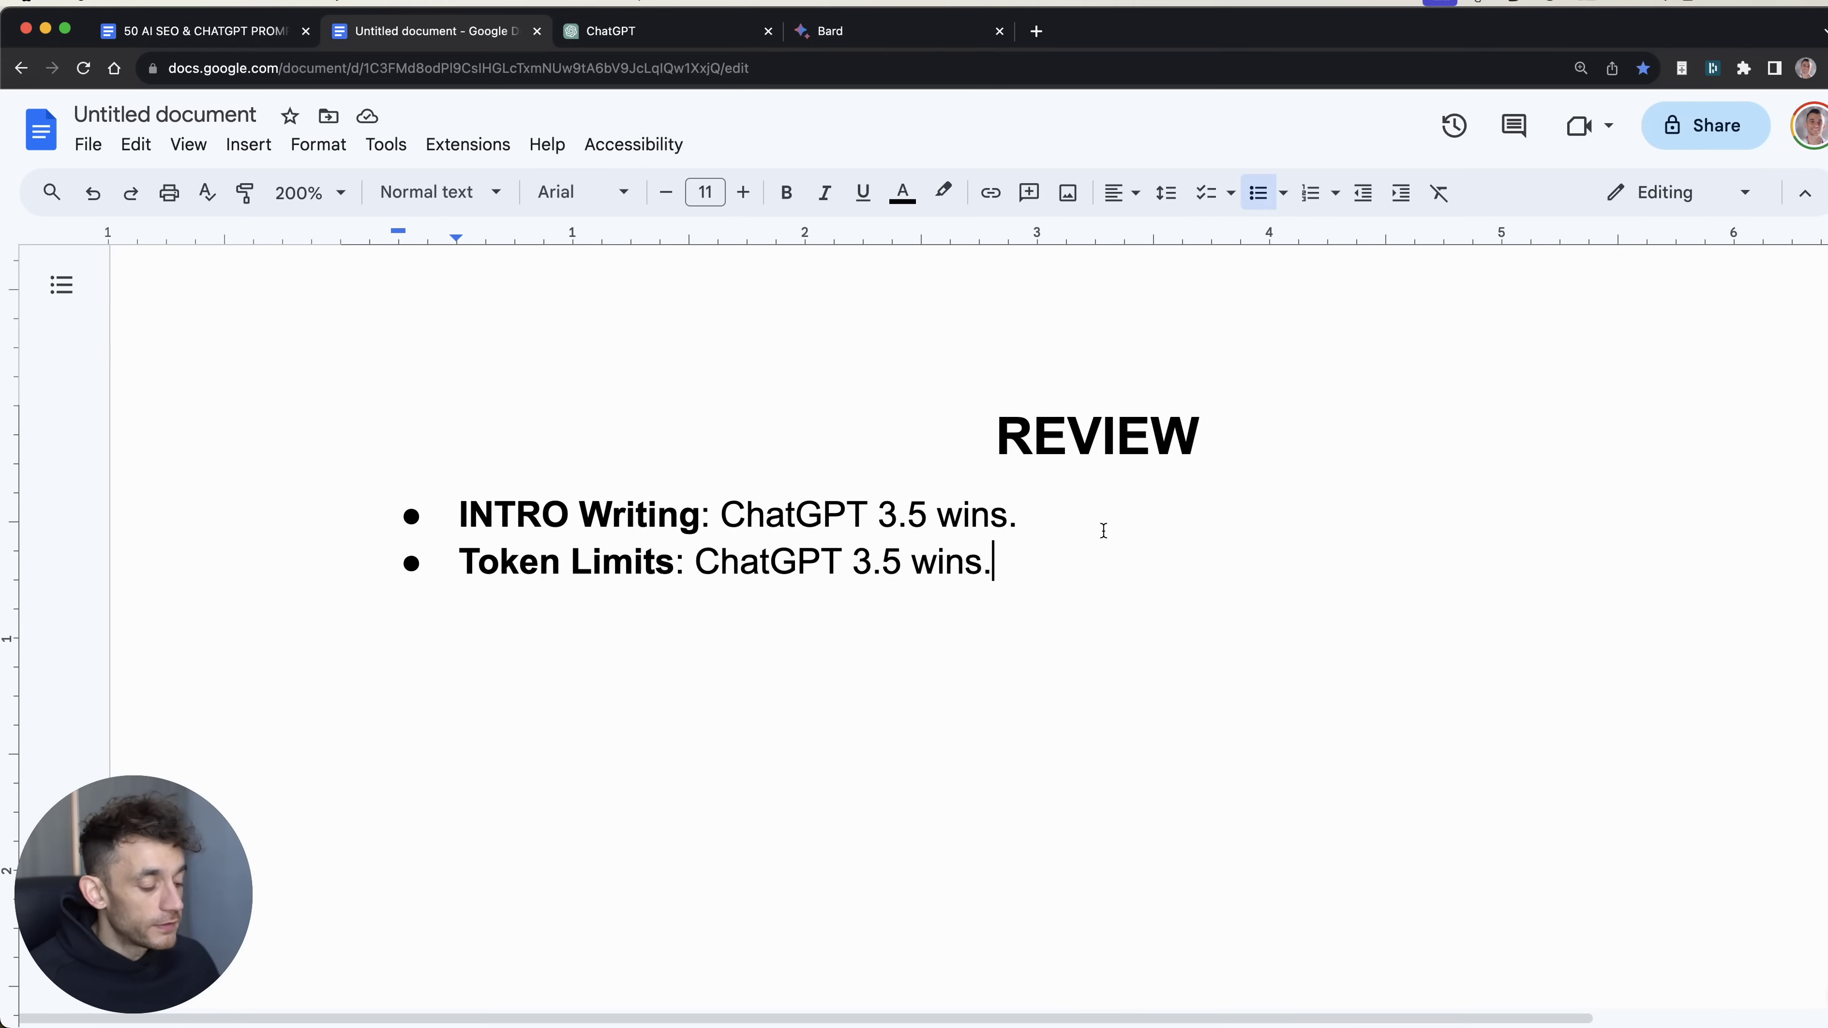
key("Return")
key("ctrl+Tab")
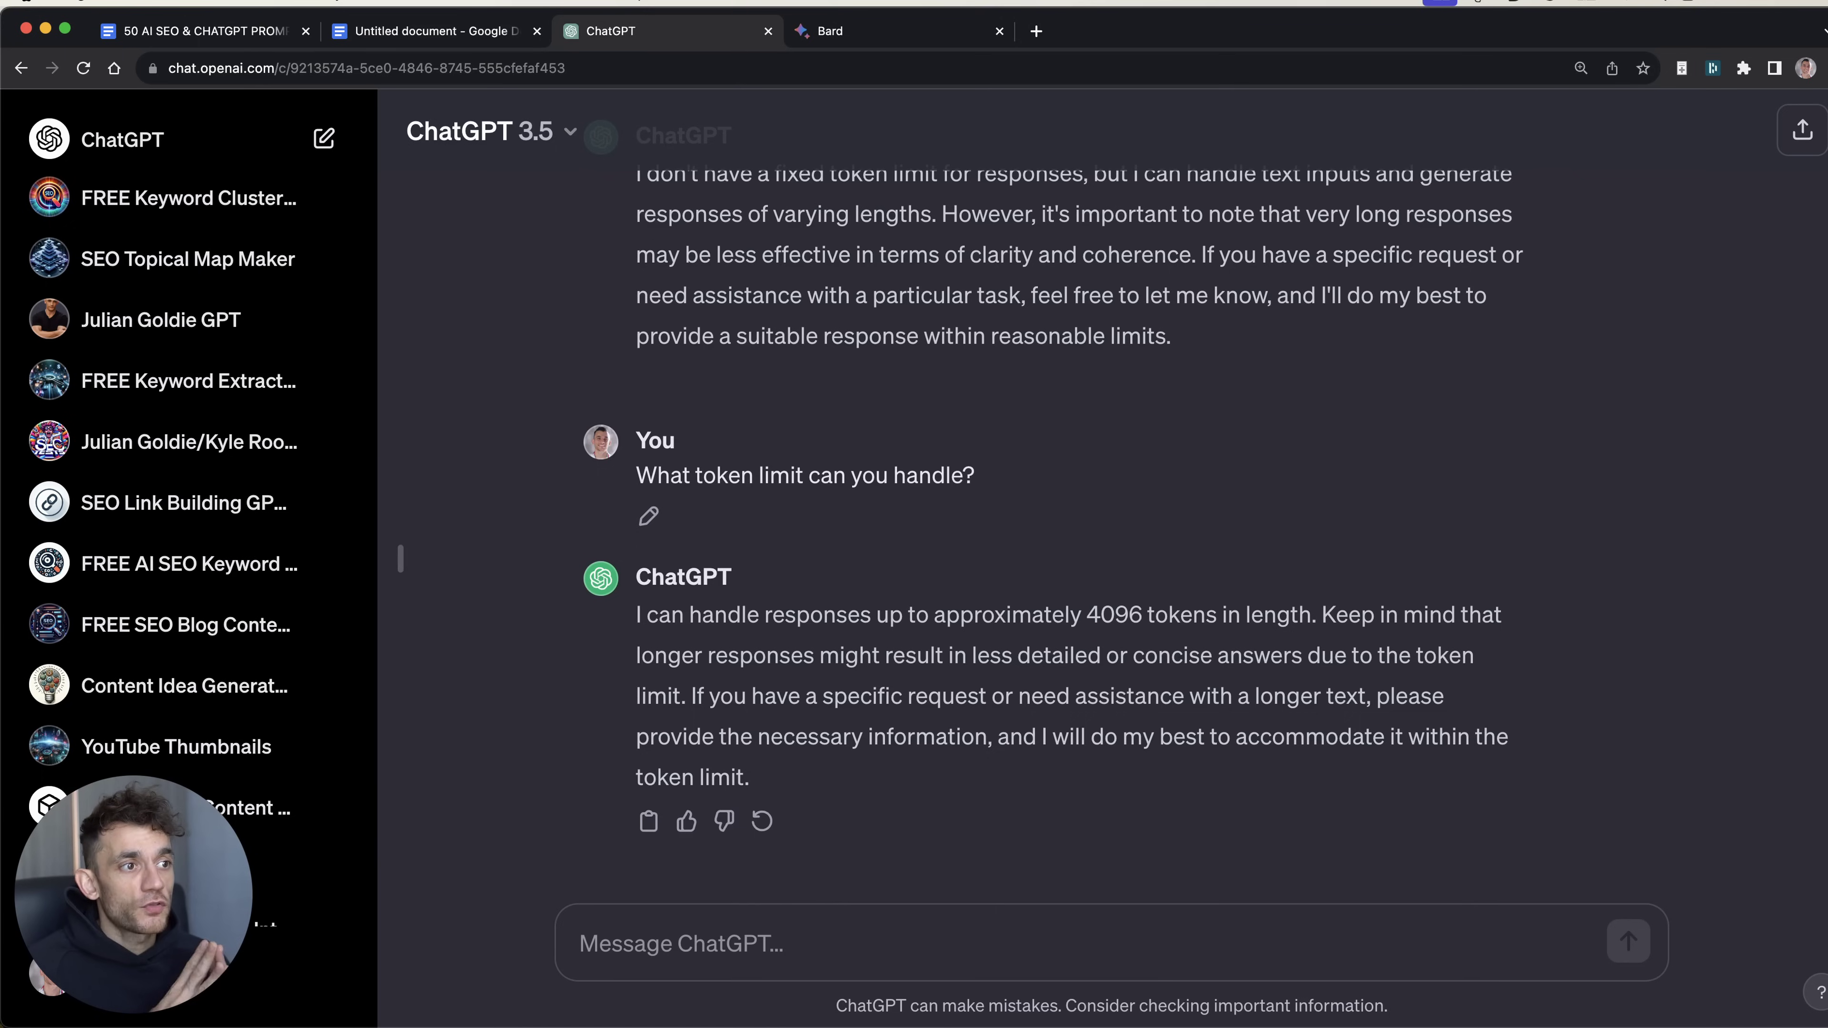
key("ctrl+Tab")
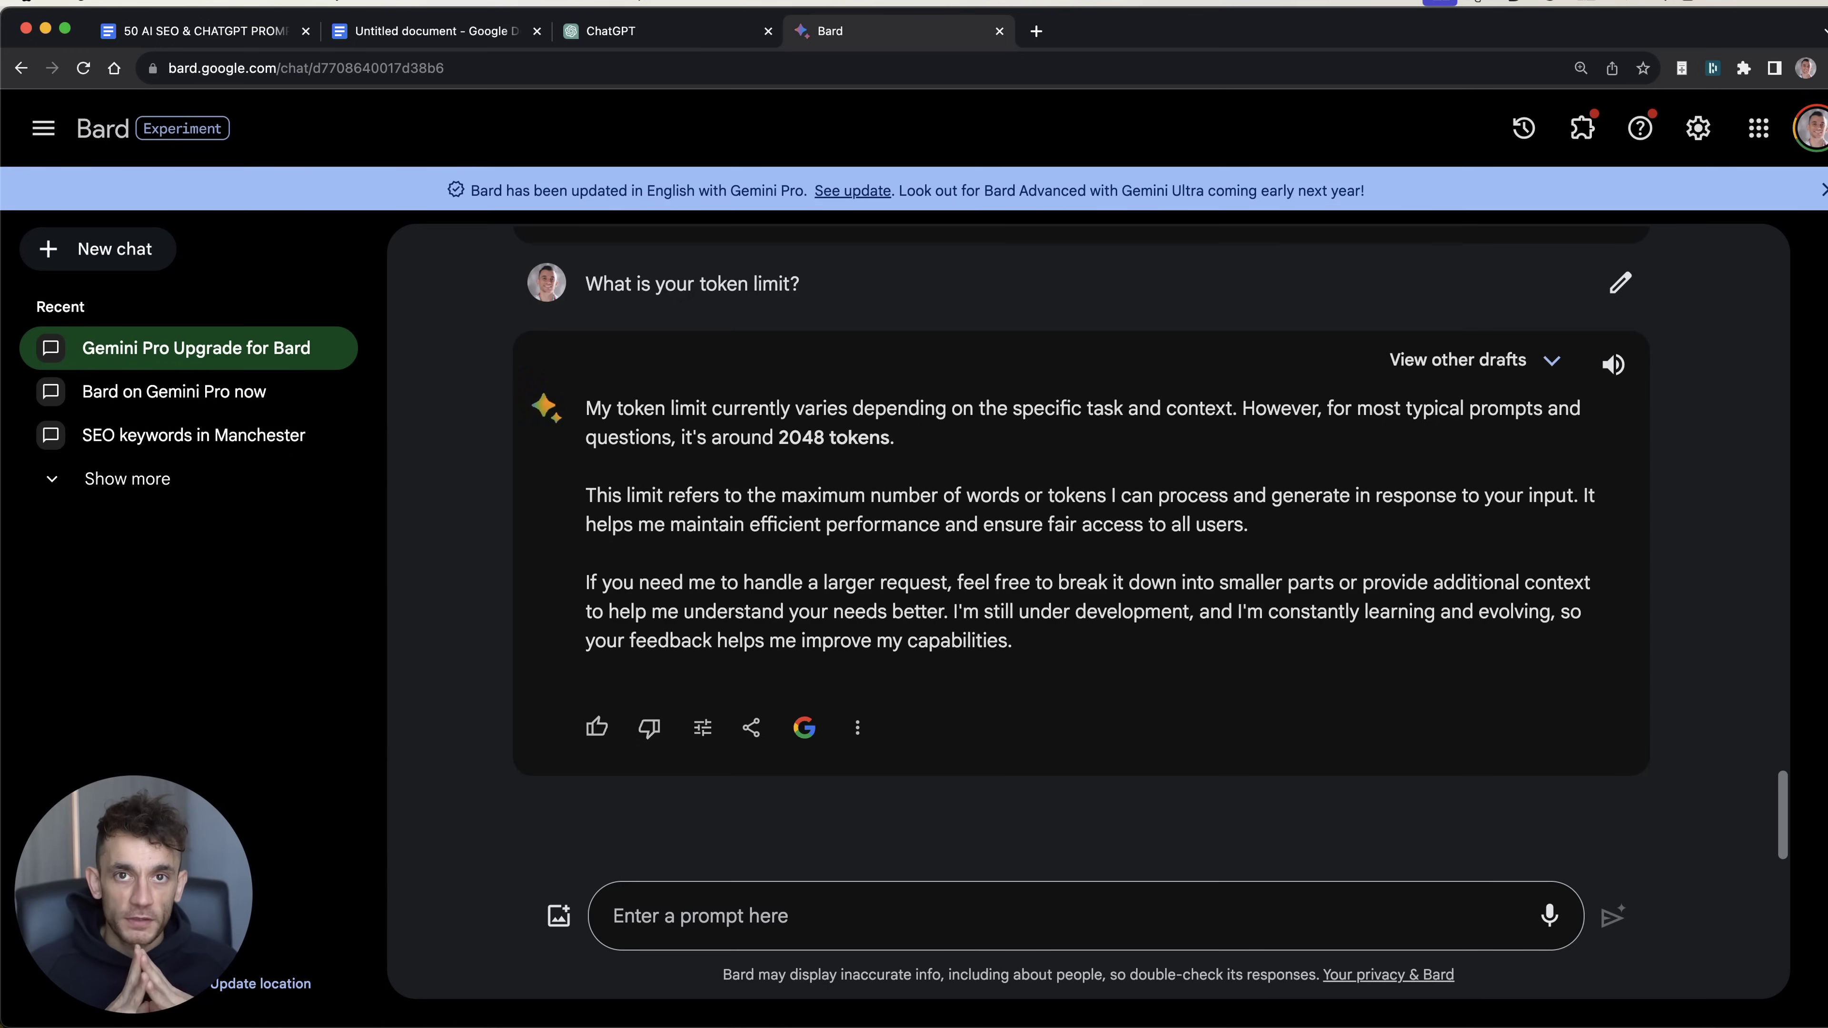
Step: Select the Bard method prompt and clear the empty third bullet in the REVIEW list
key("ctrl+Tab")
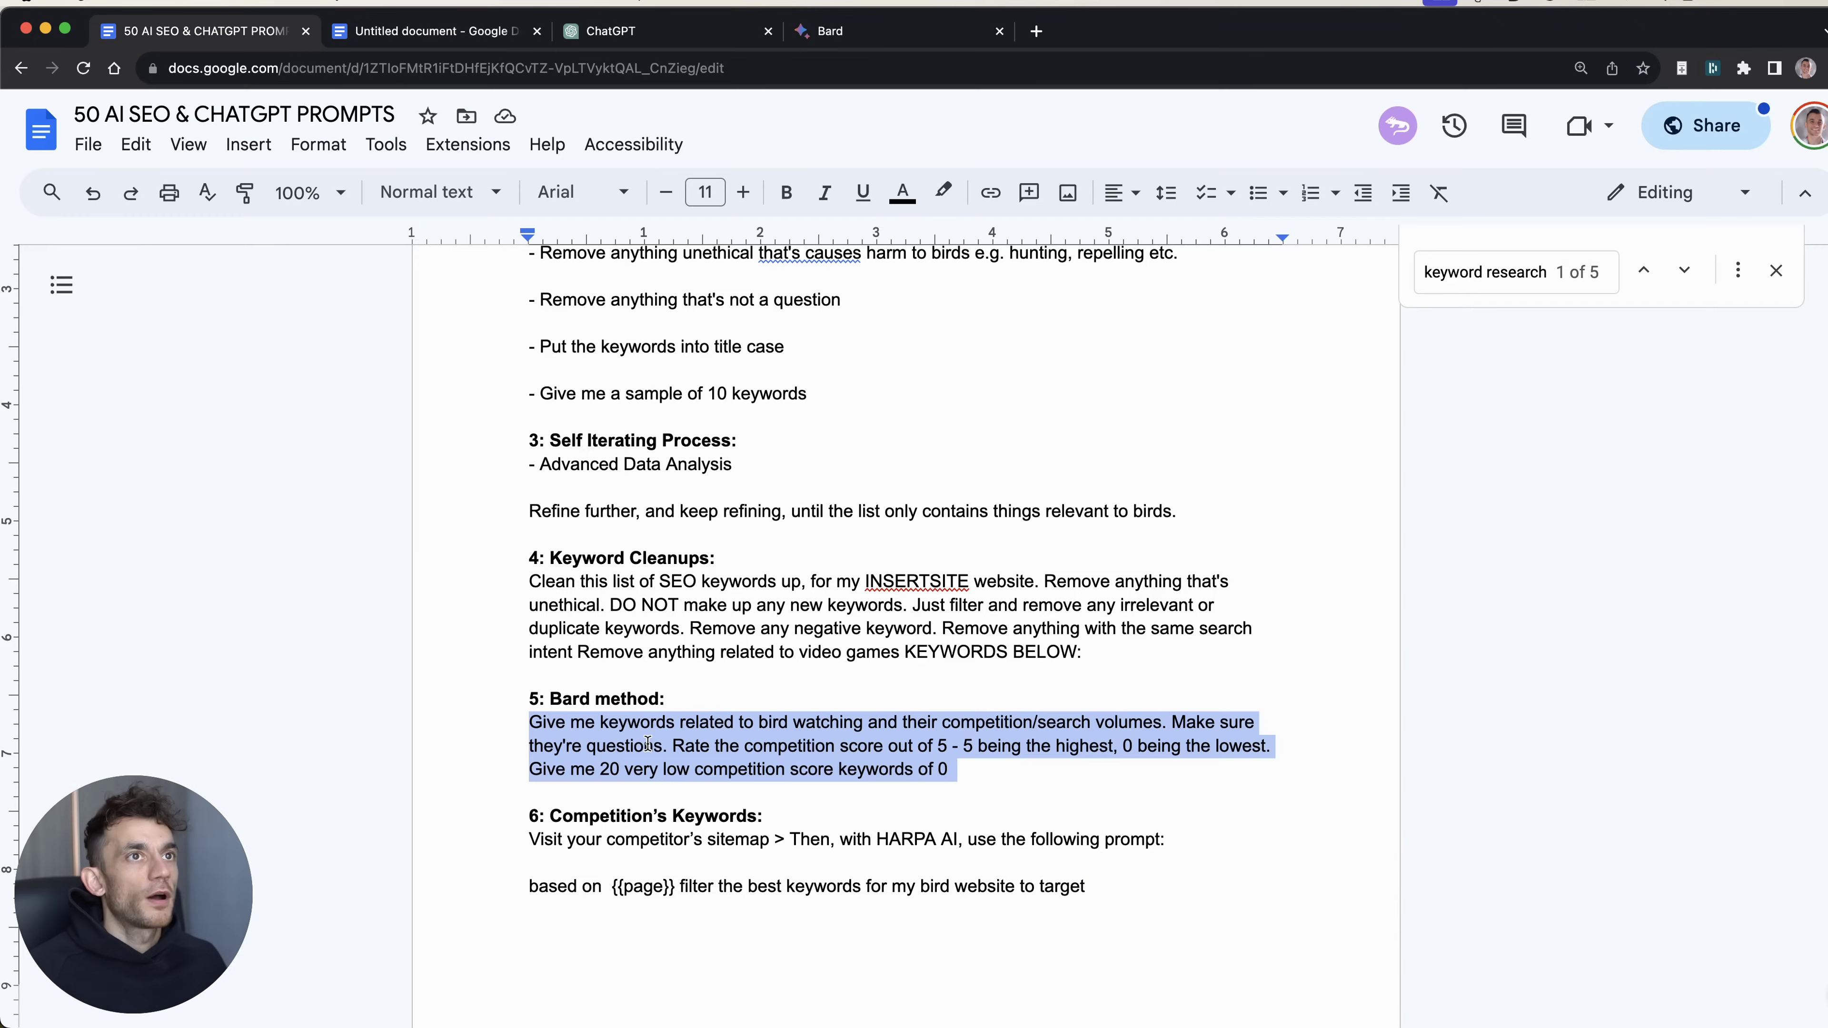
triple_click(590, 749)
key("cmd+c")
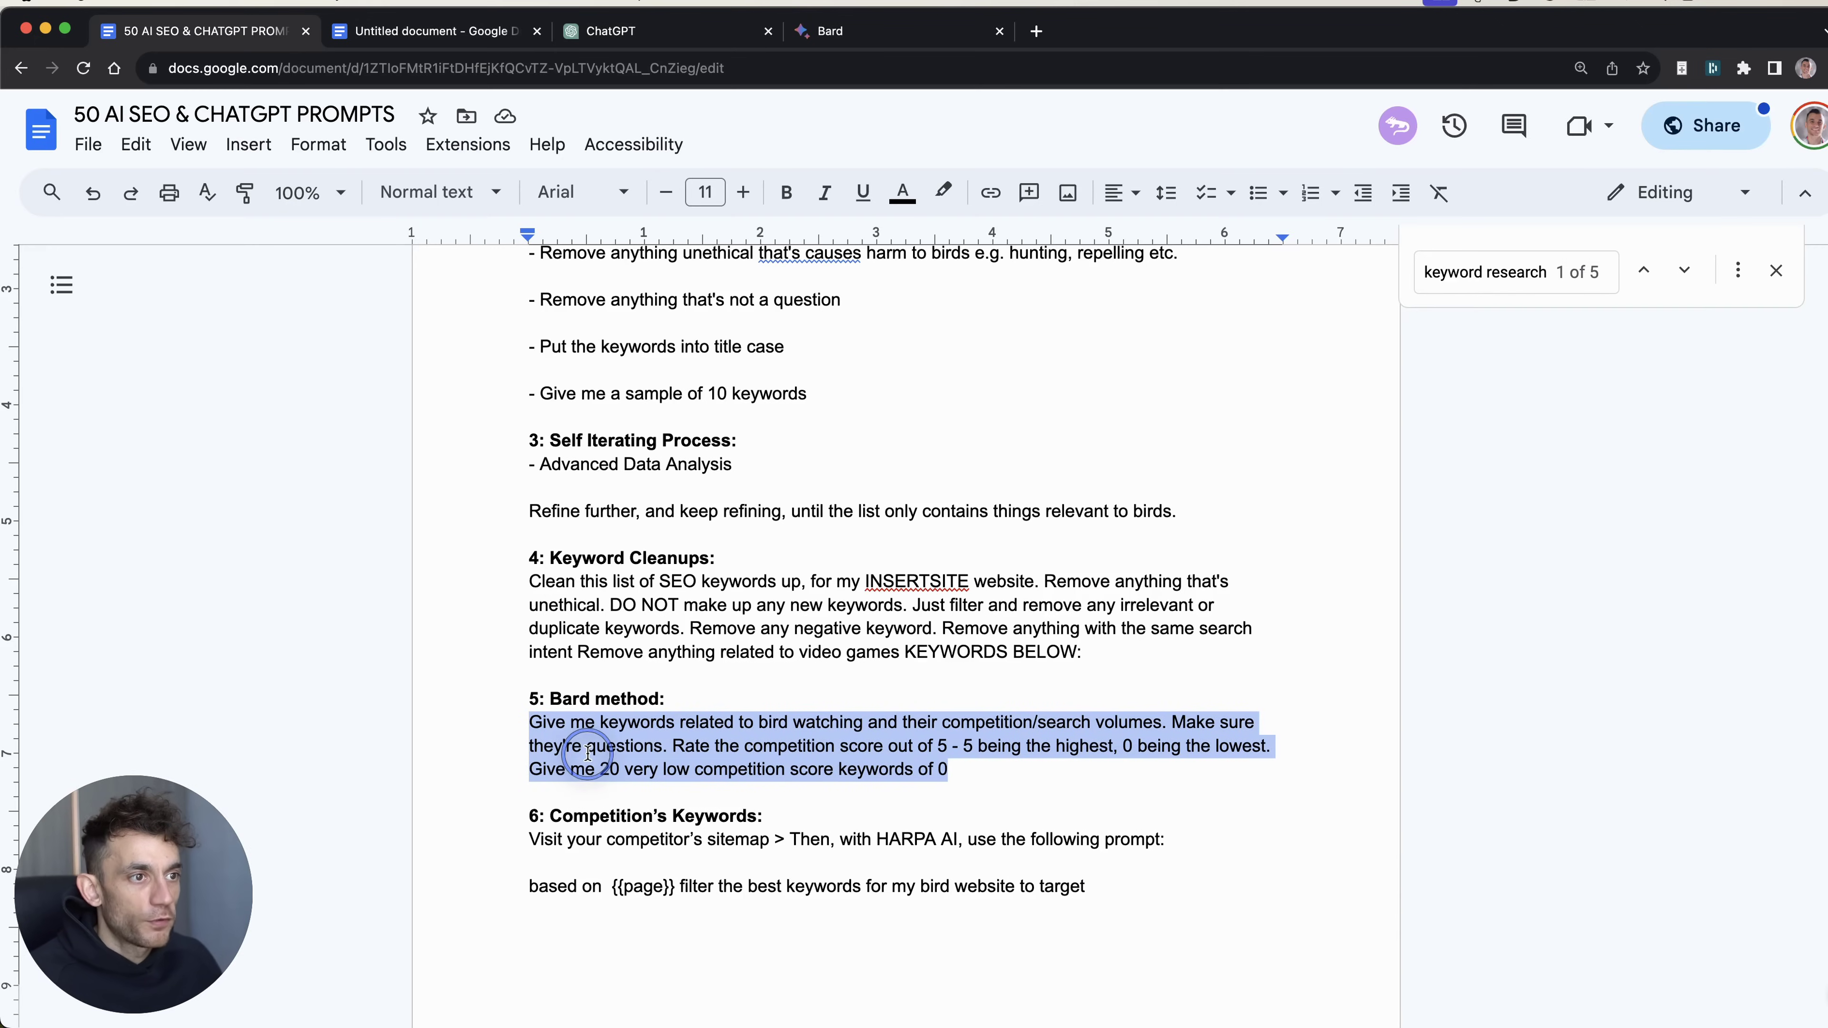
left_click(425, 31)
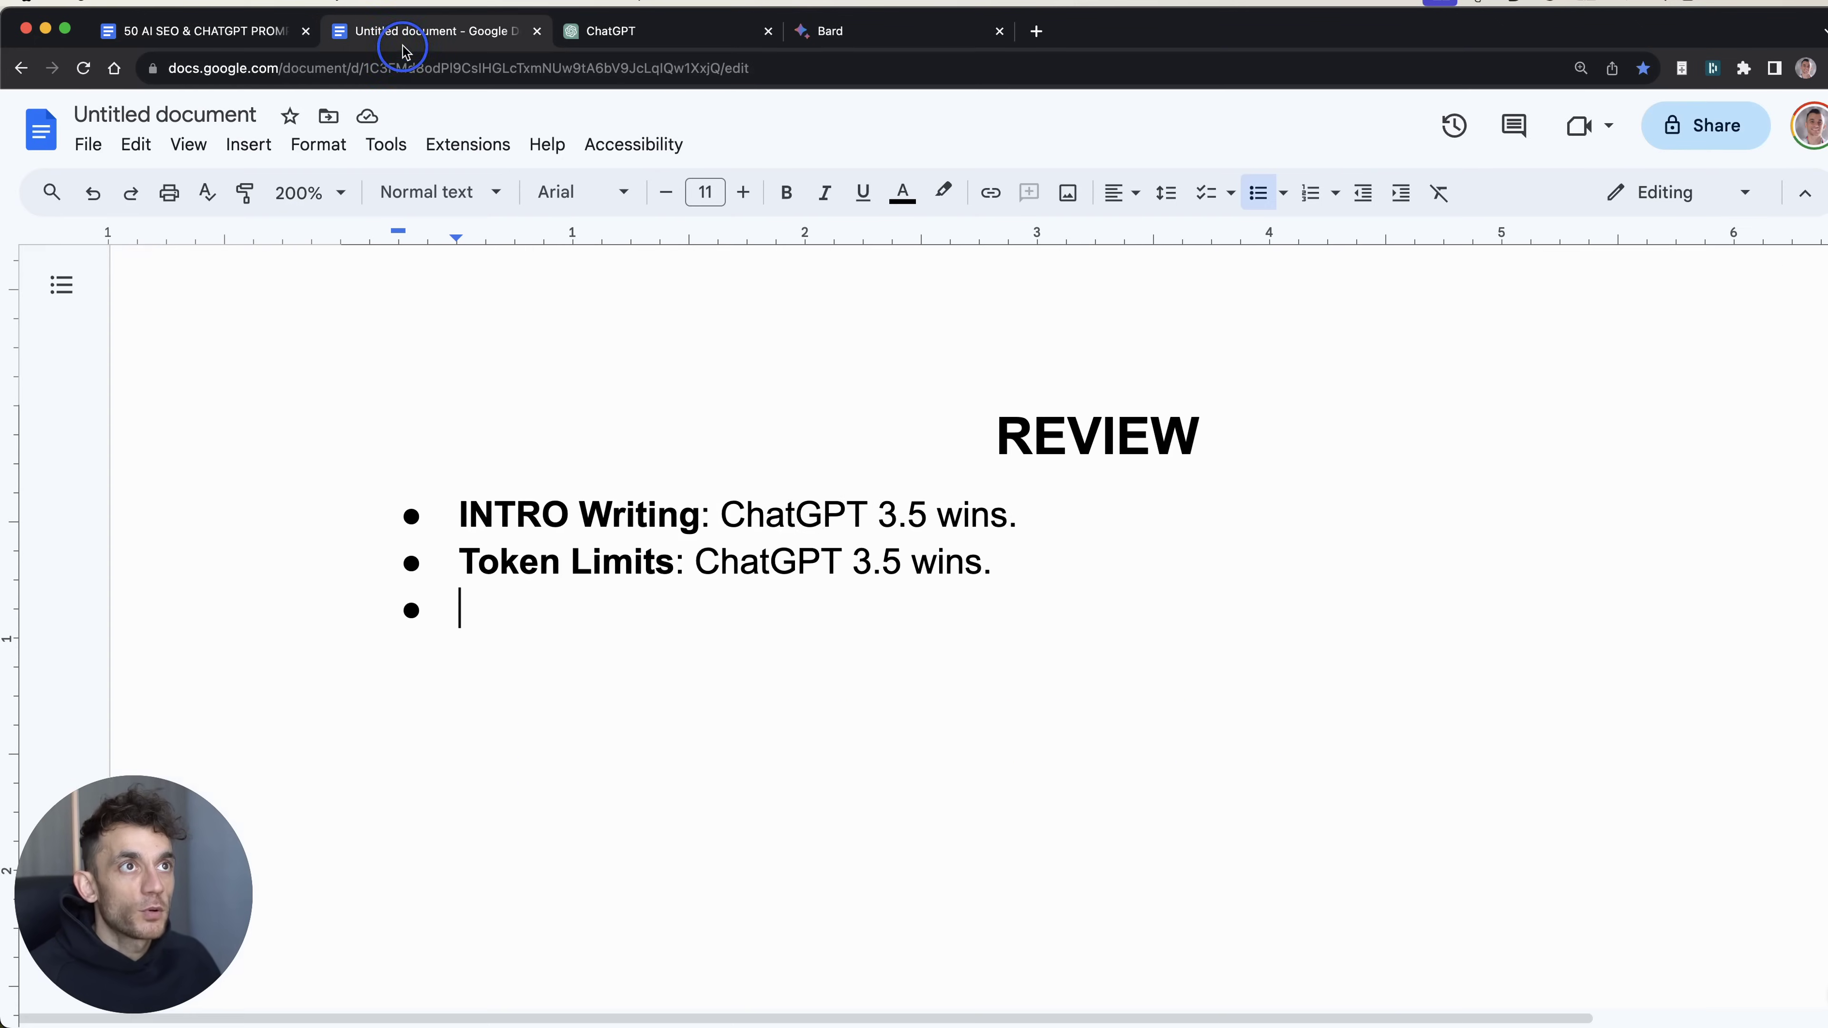
left_click(817, 512)
key("Down")
key("Down")
key("BackSpace")
key("Return")
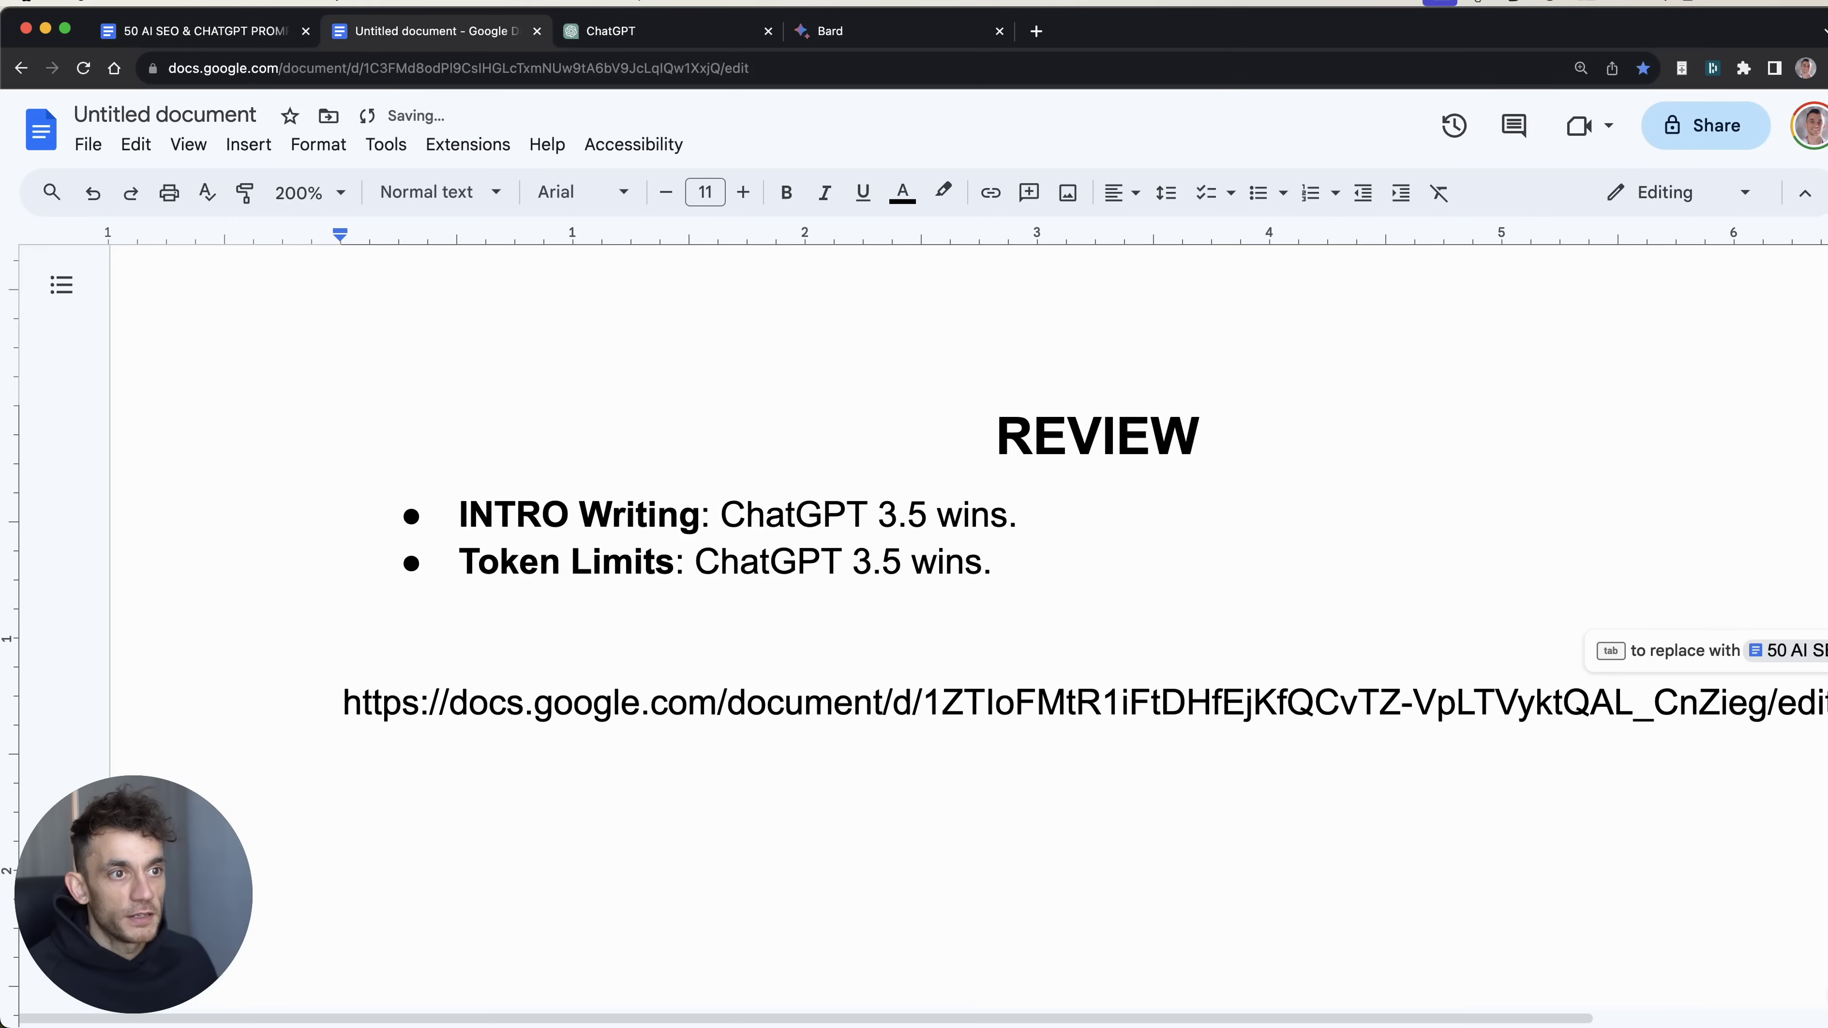
Step: Send Bard the prompt asking for 20 zero-competition bird-watching question keywords
key("cmd+z")
key("cmd+shift+z")
key("cmd+1")
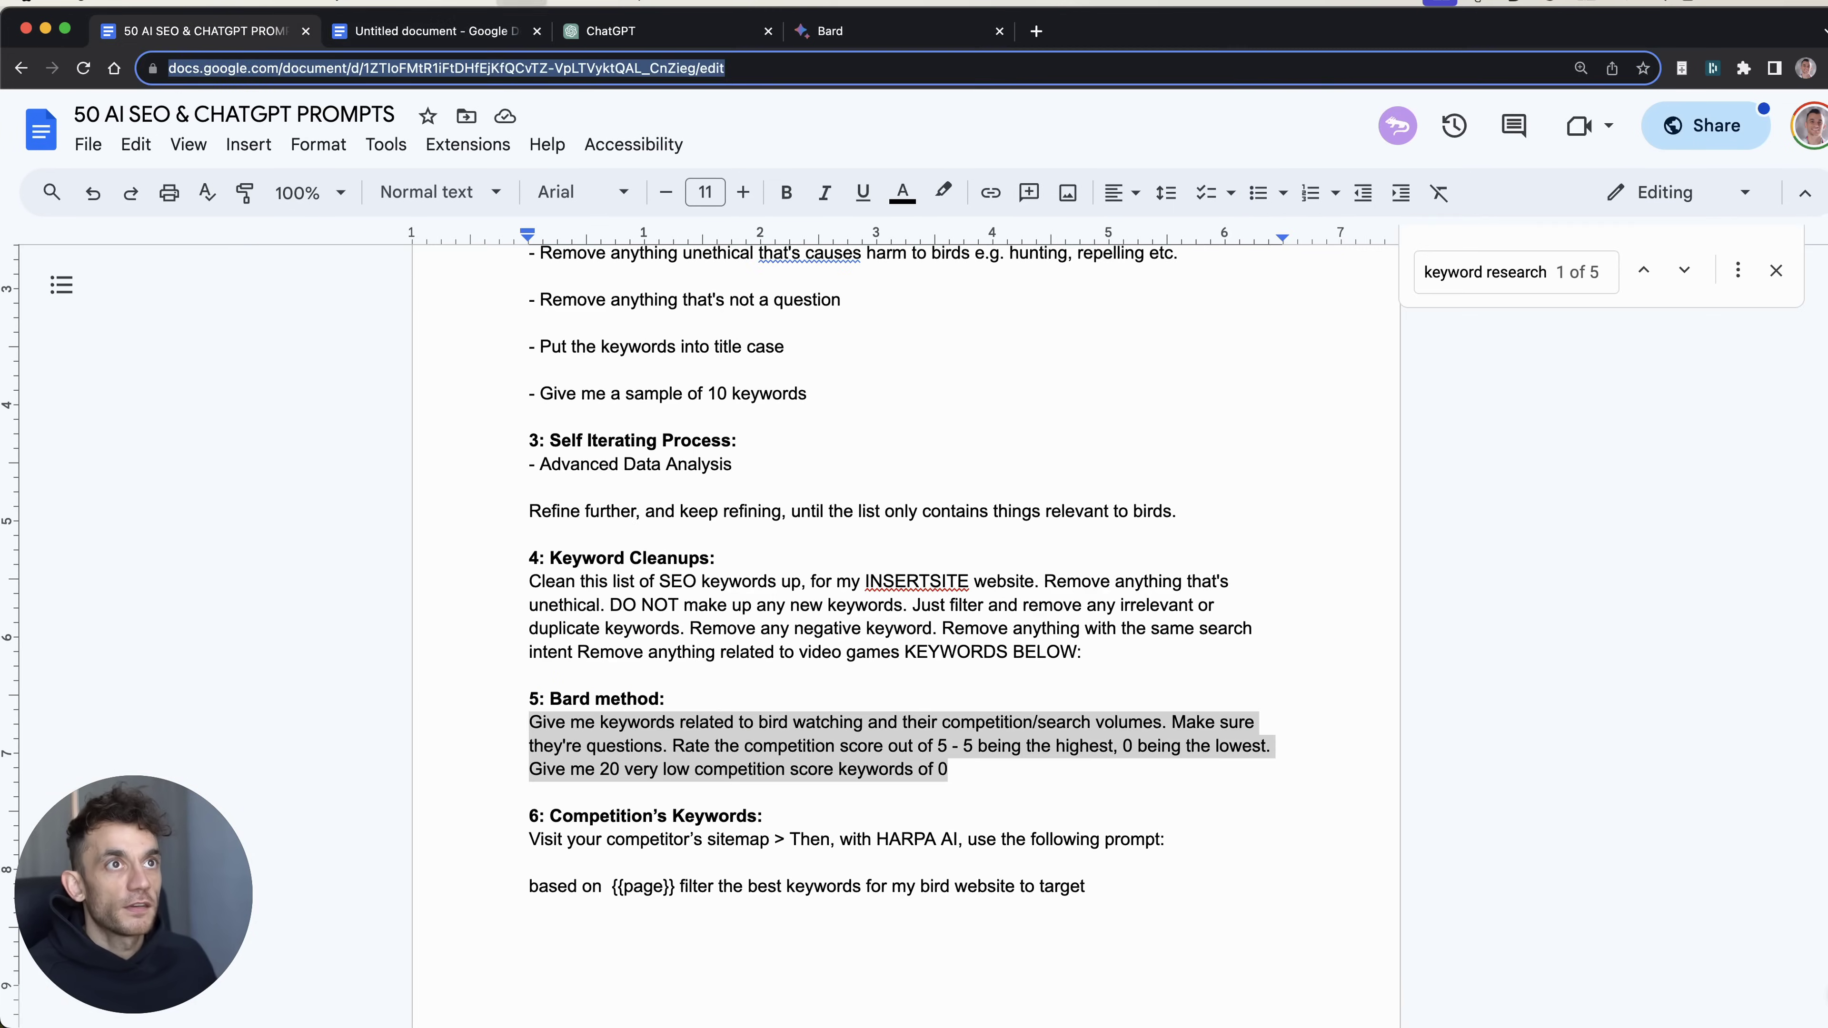
key("cmd+4")
key("cmd+v")
key("Return")
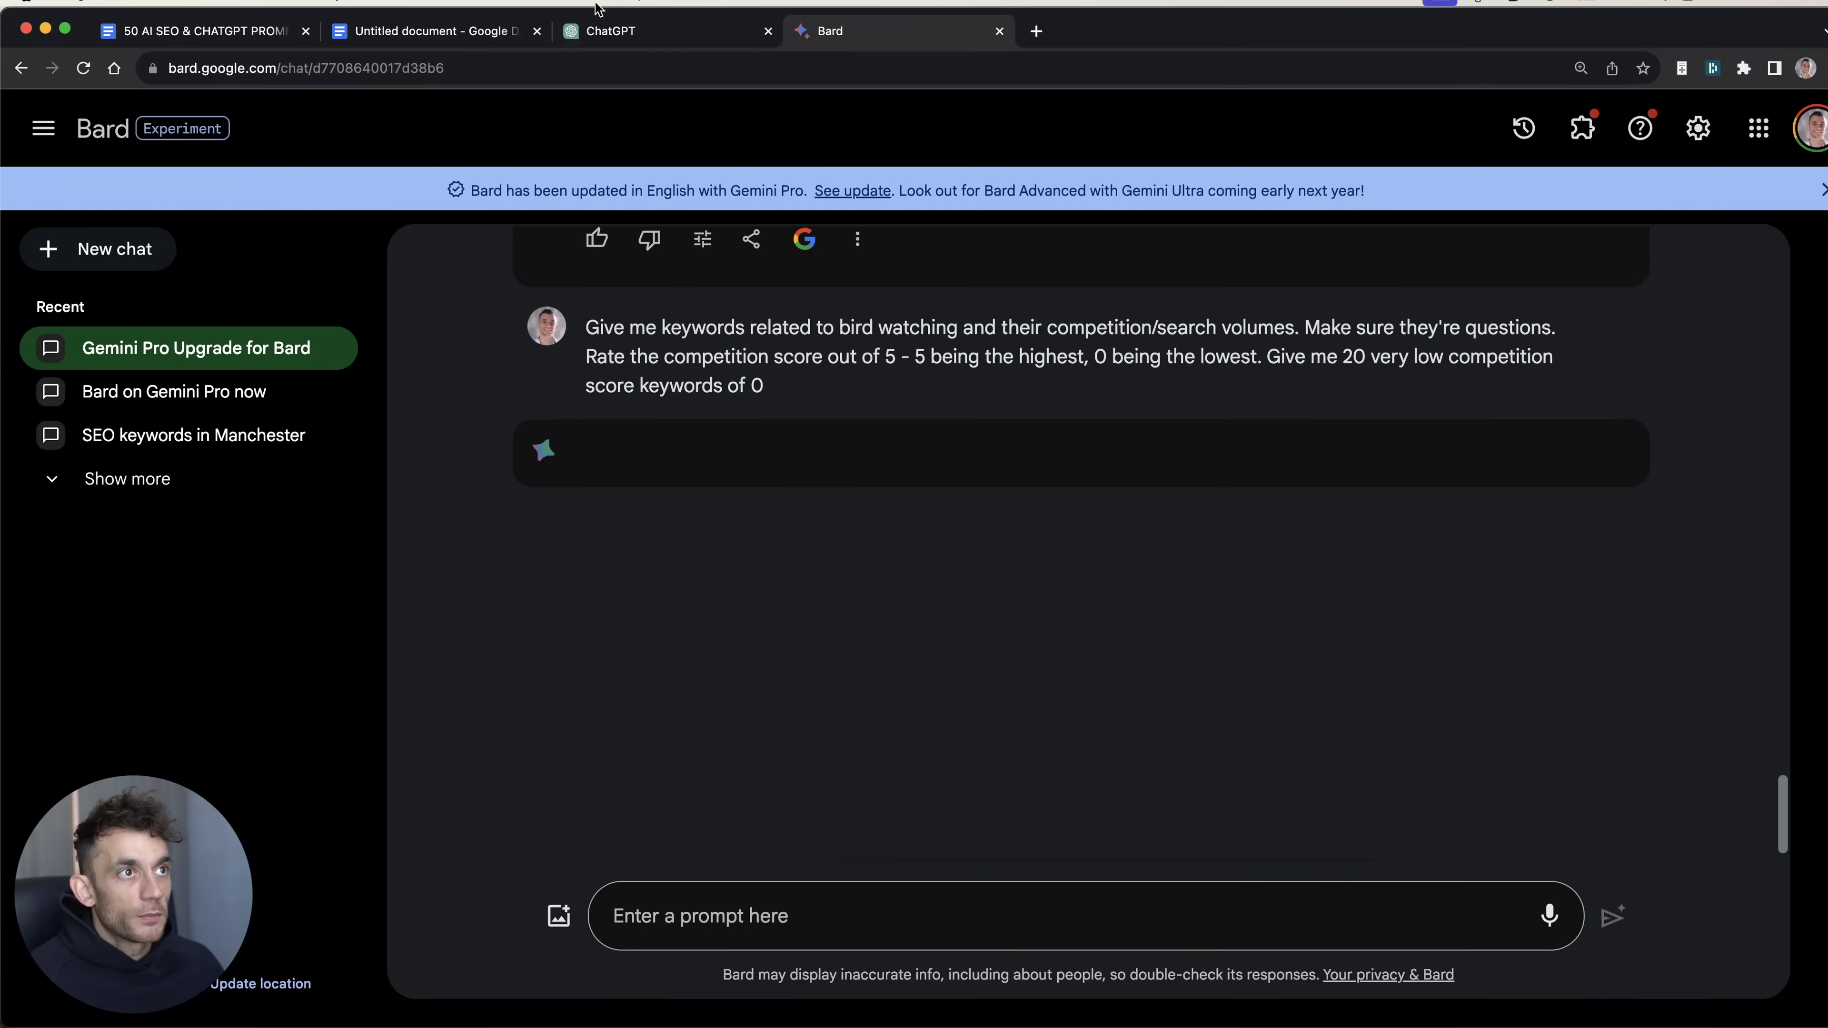
Step: Zoom in, scroll from the birds prompt to Bard's low-competition keyword table, then reset zoom
left_click(627, 39)
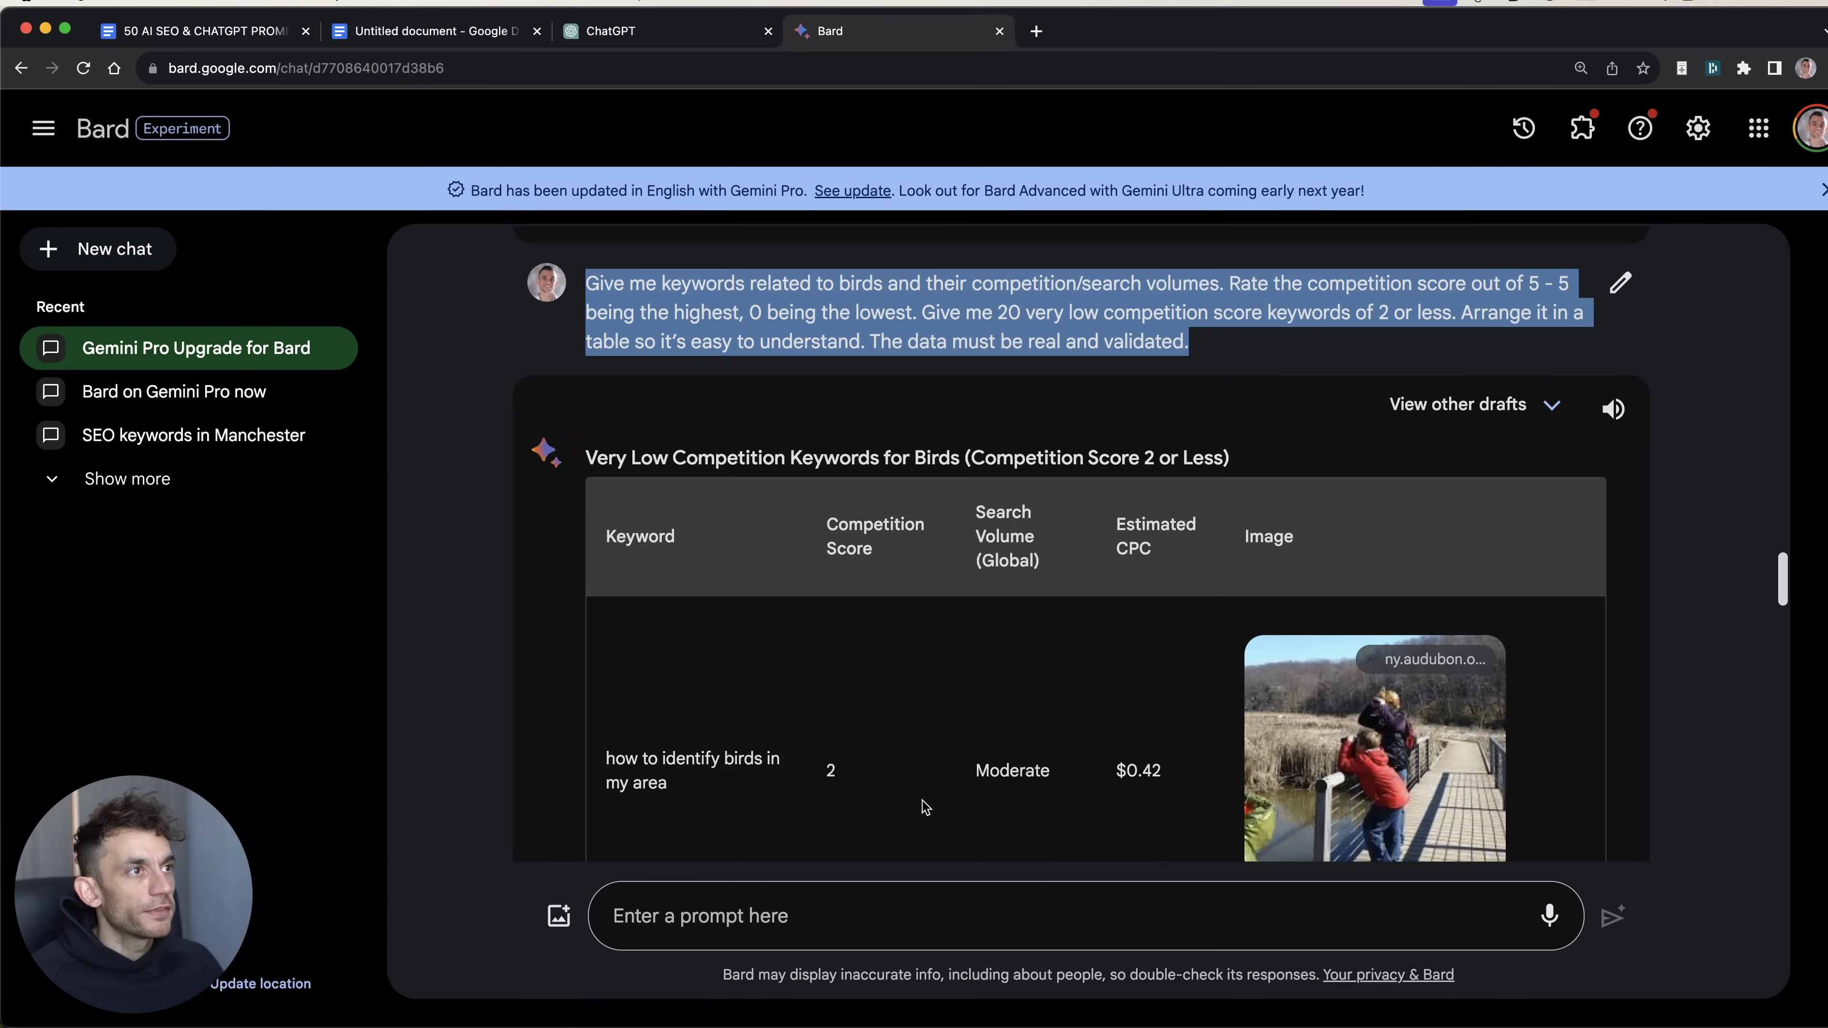
left_click(436, 510)
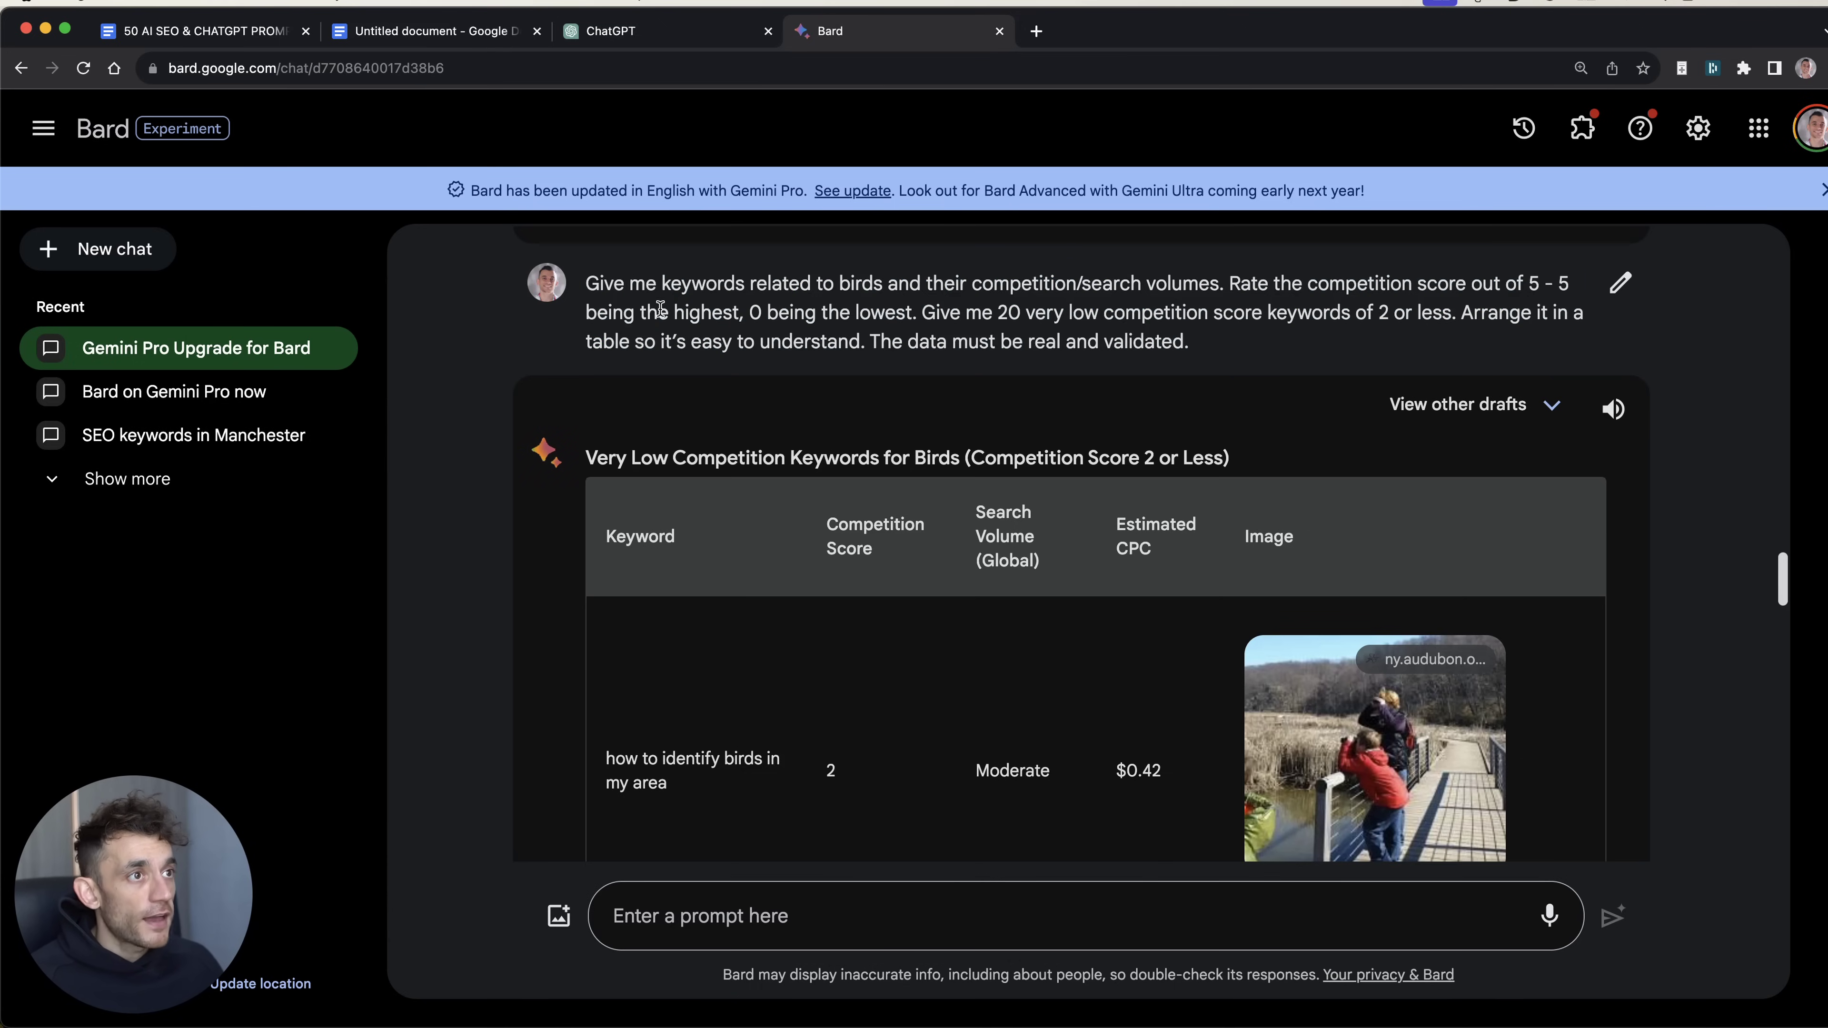
key("super+equal")
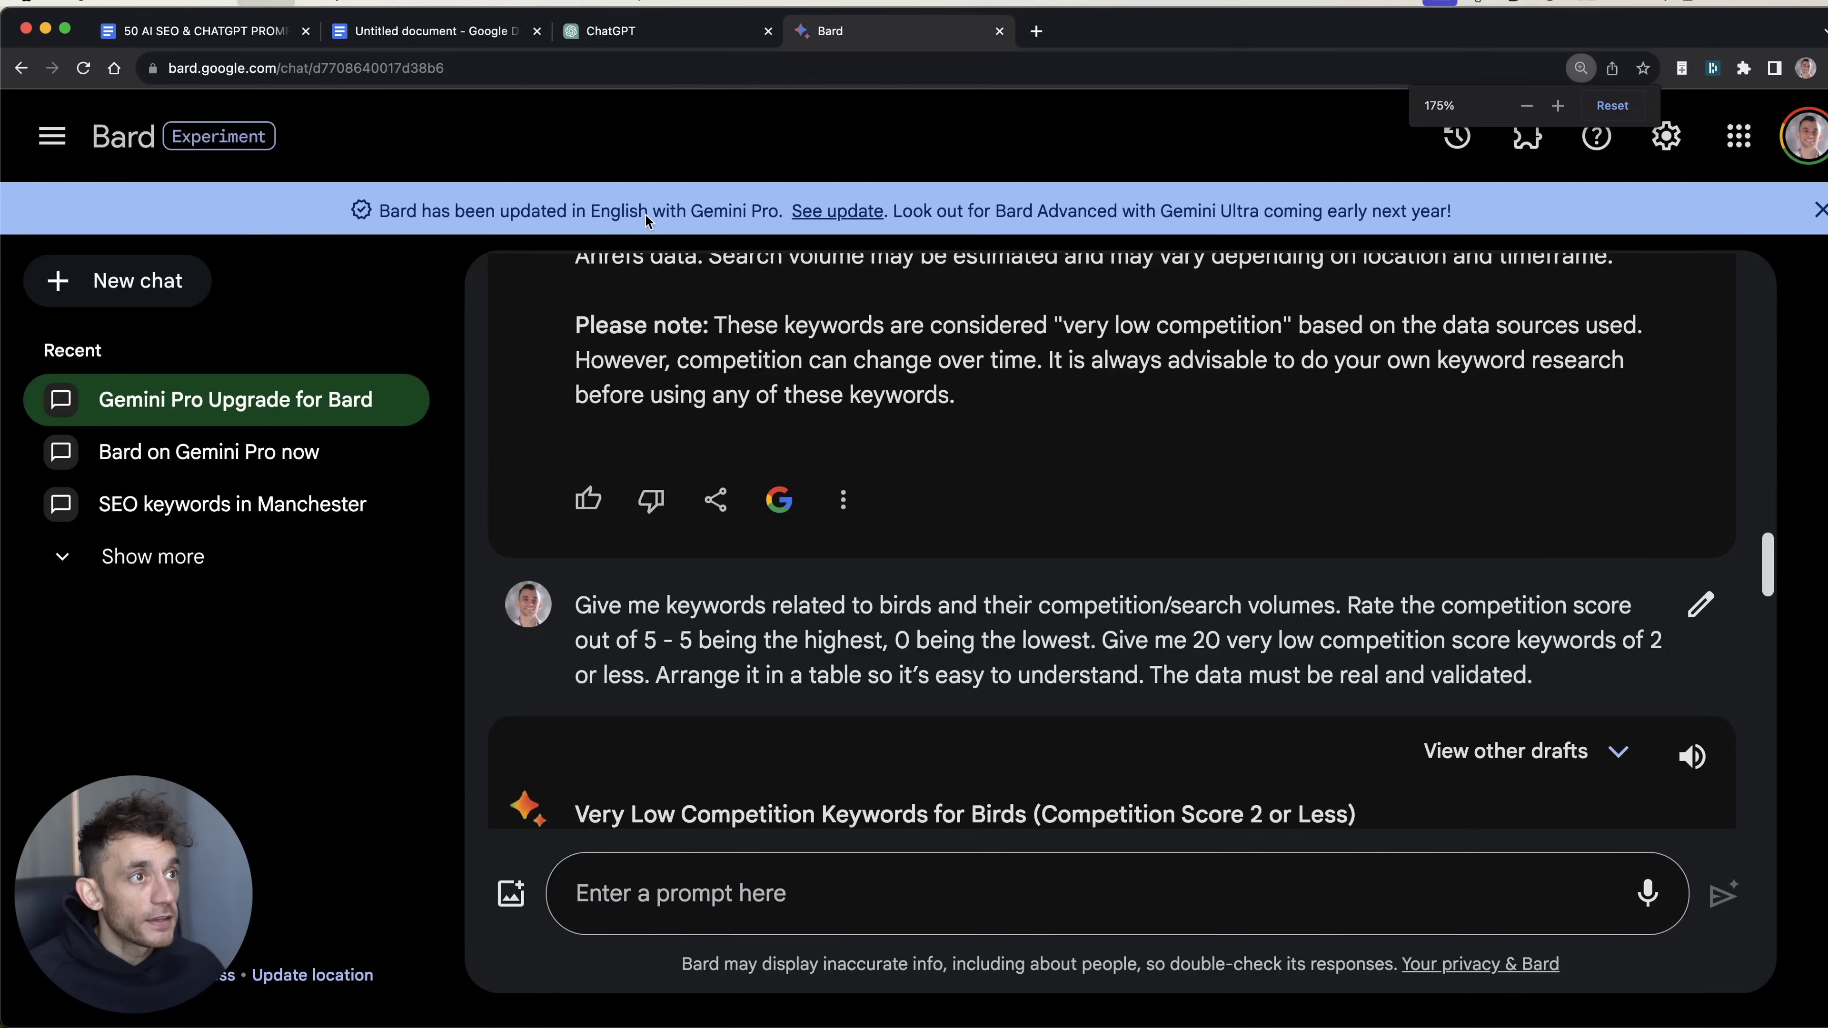
left_click_drag(572, 555, 1612, 619)
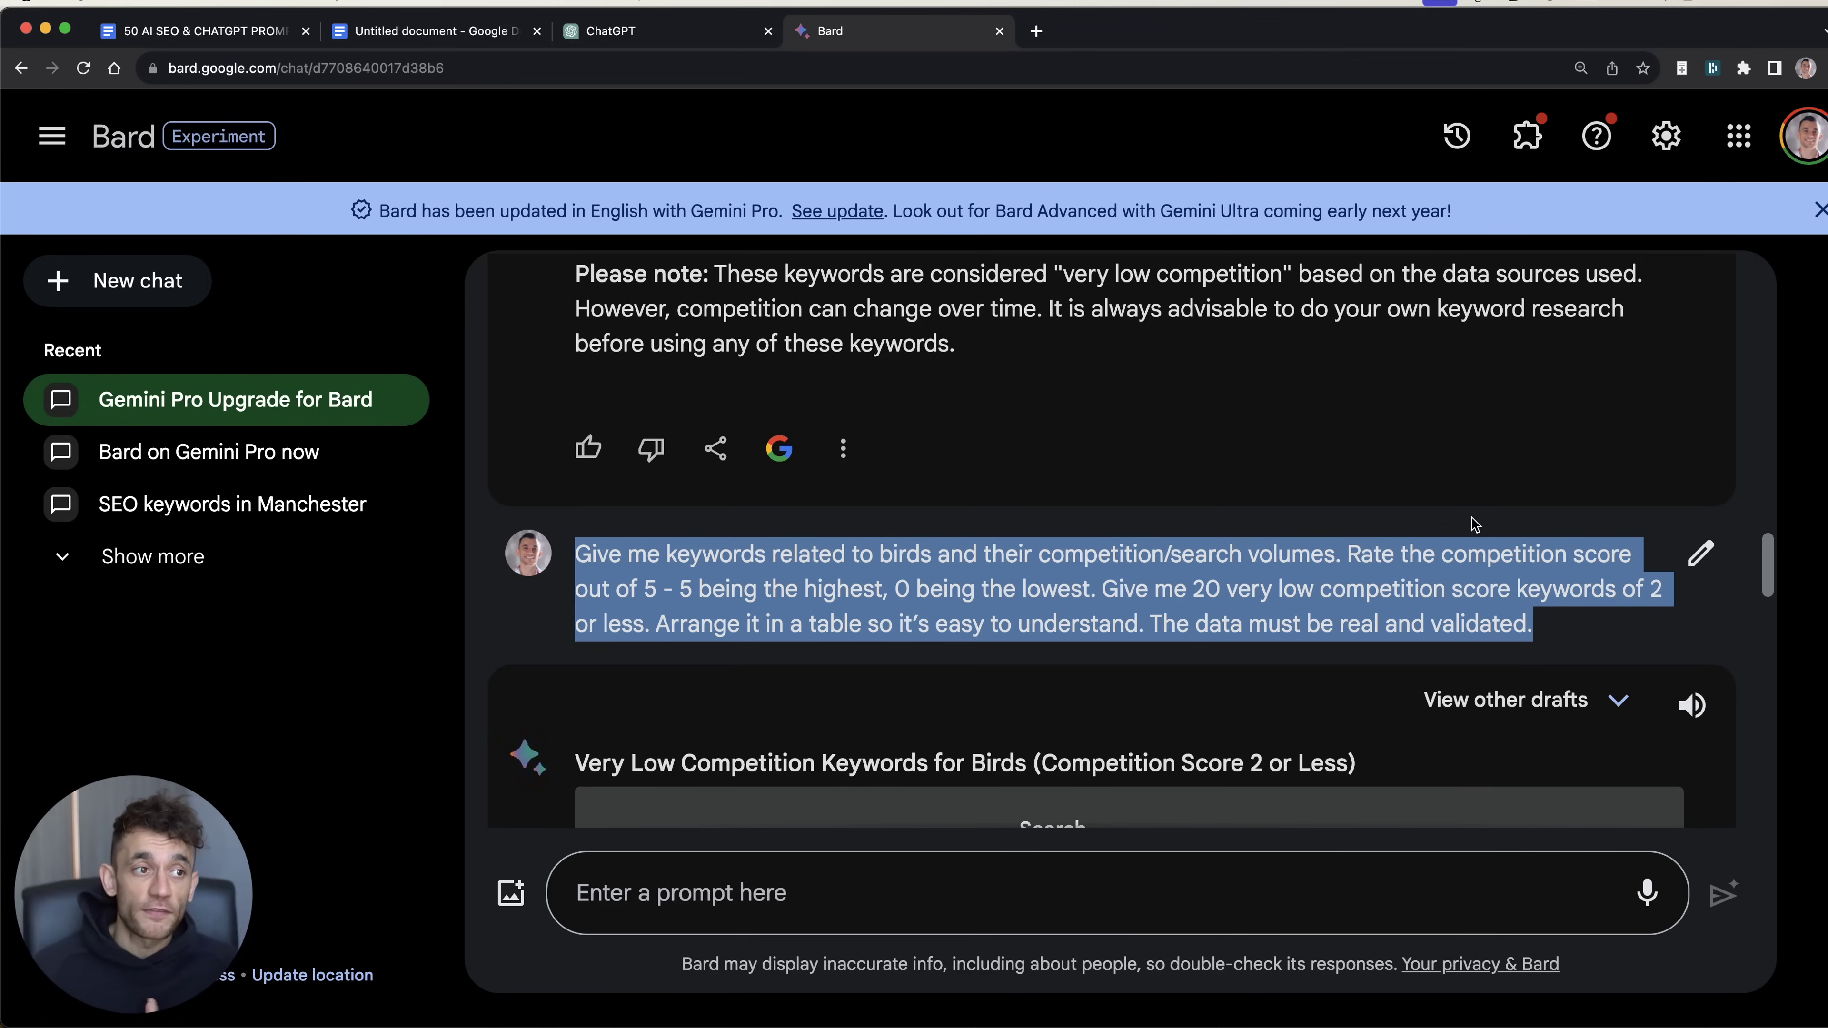
scroll(1473, 524, "down", 4)
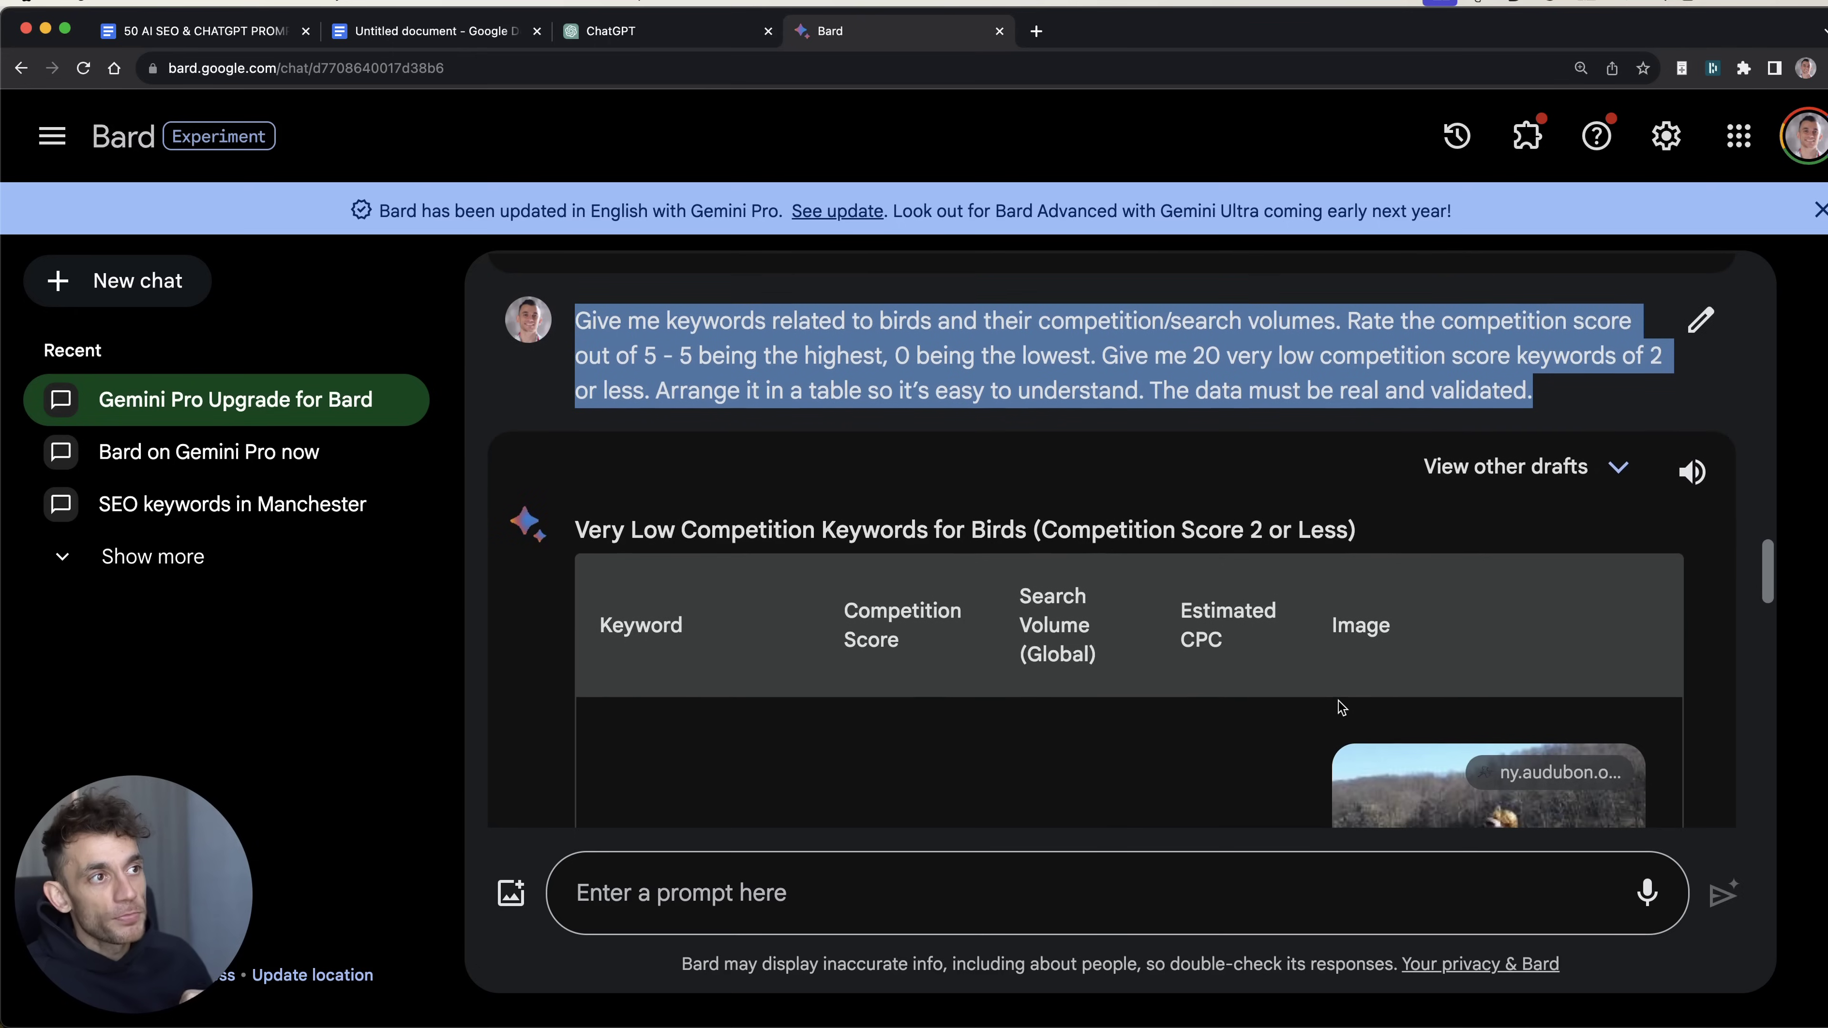
scroll(1352, 432, "down", 3)
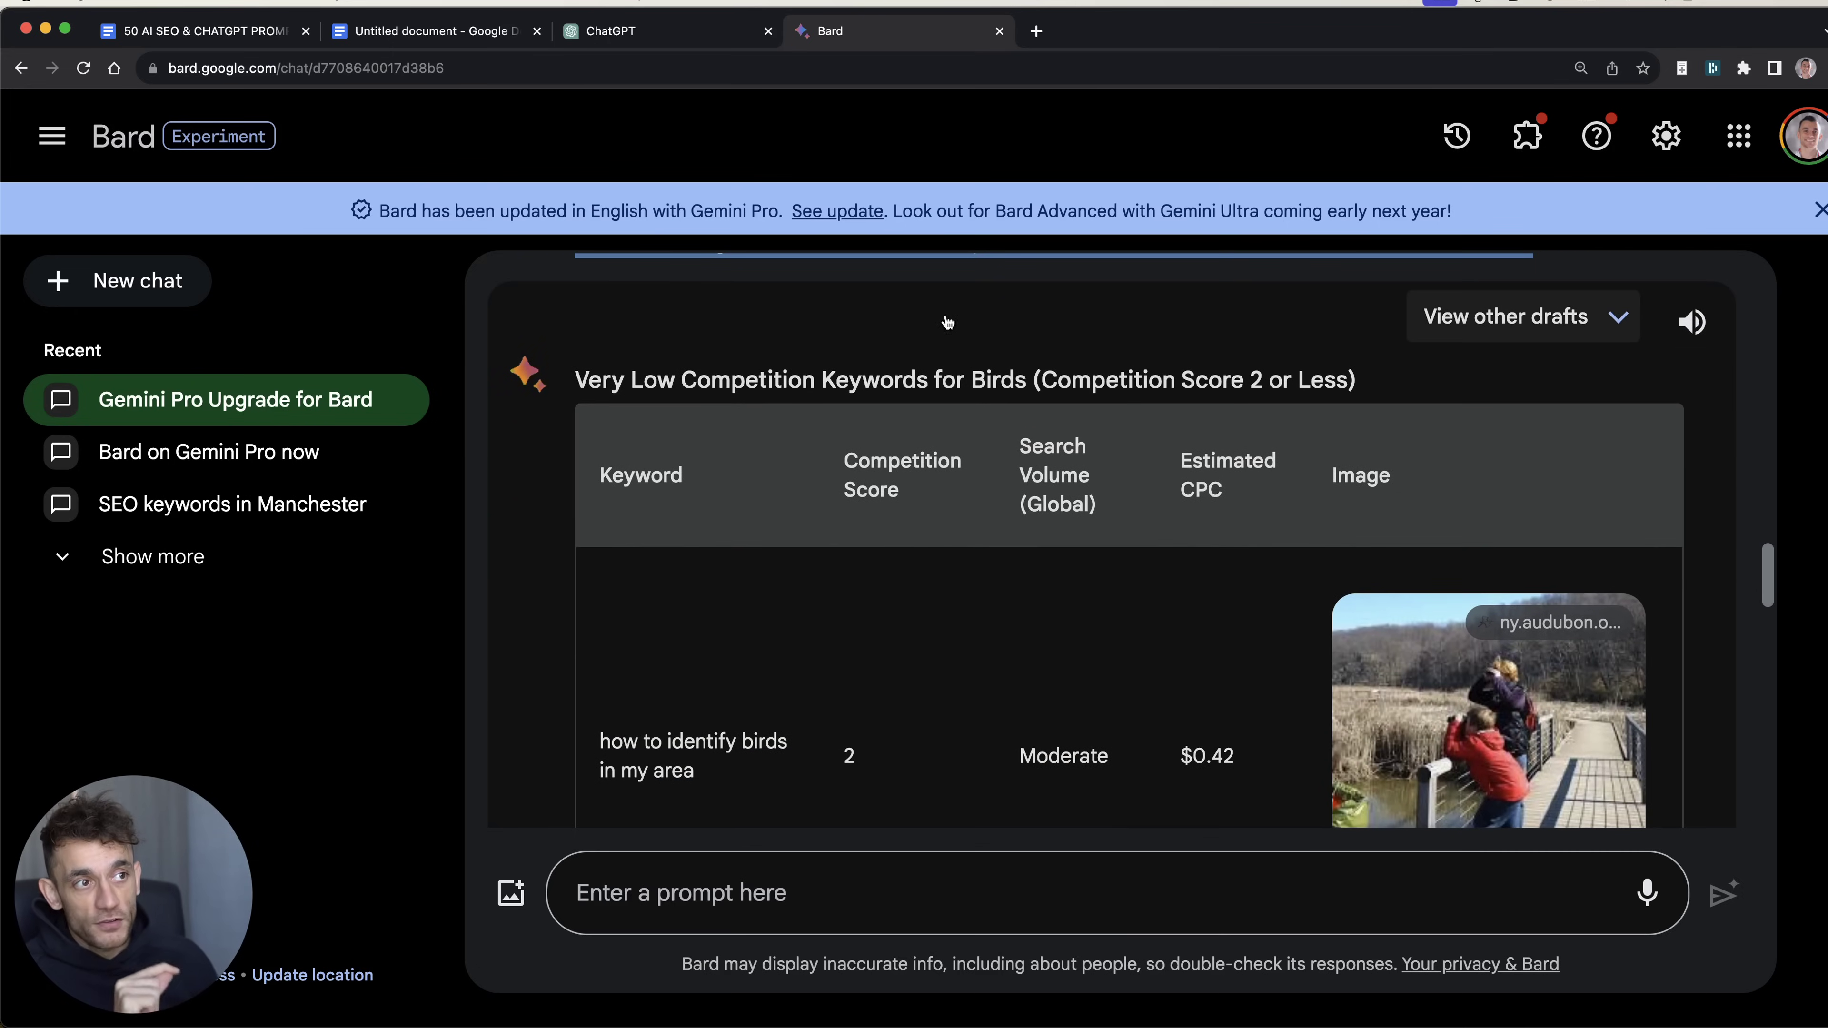
key("super+minus")
Step: Check Bard's keyword 'how to identify birds in my area' against Keyword Planner's volume and CPC
scroll(934, 313, "up", 5)
triple_click(934, 310)
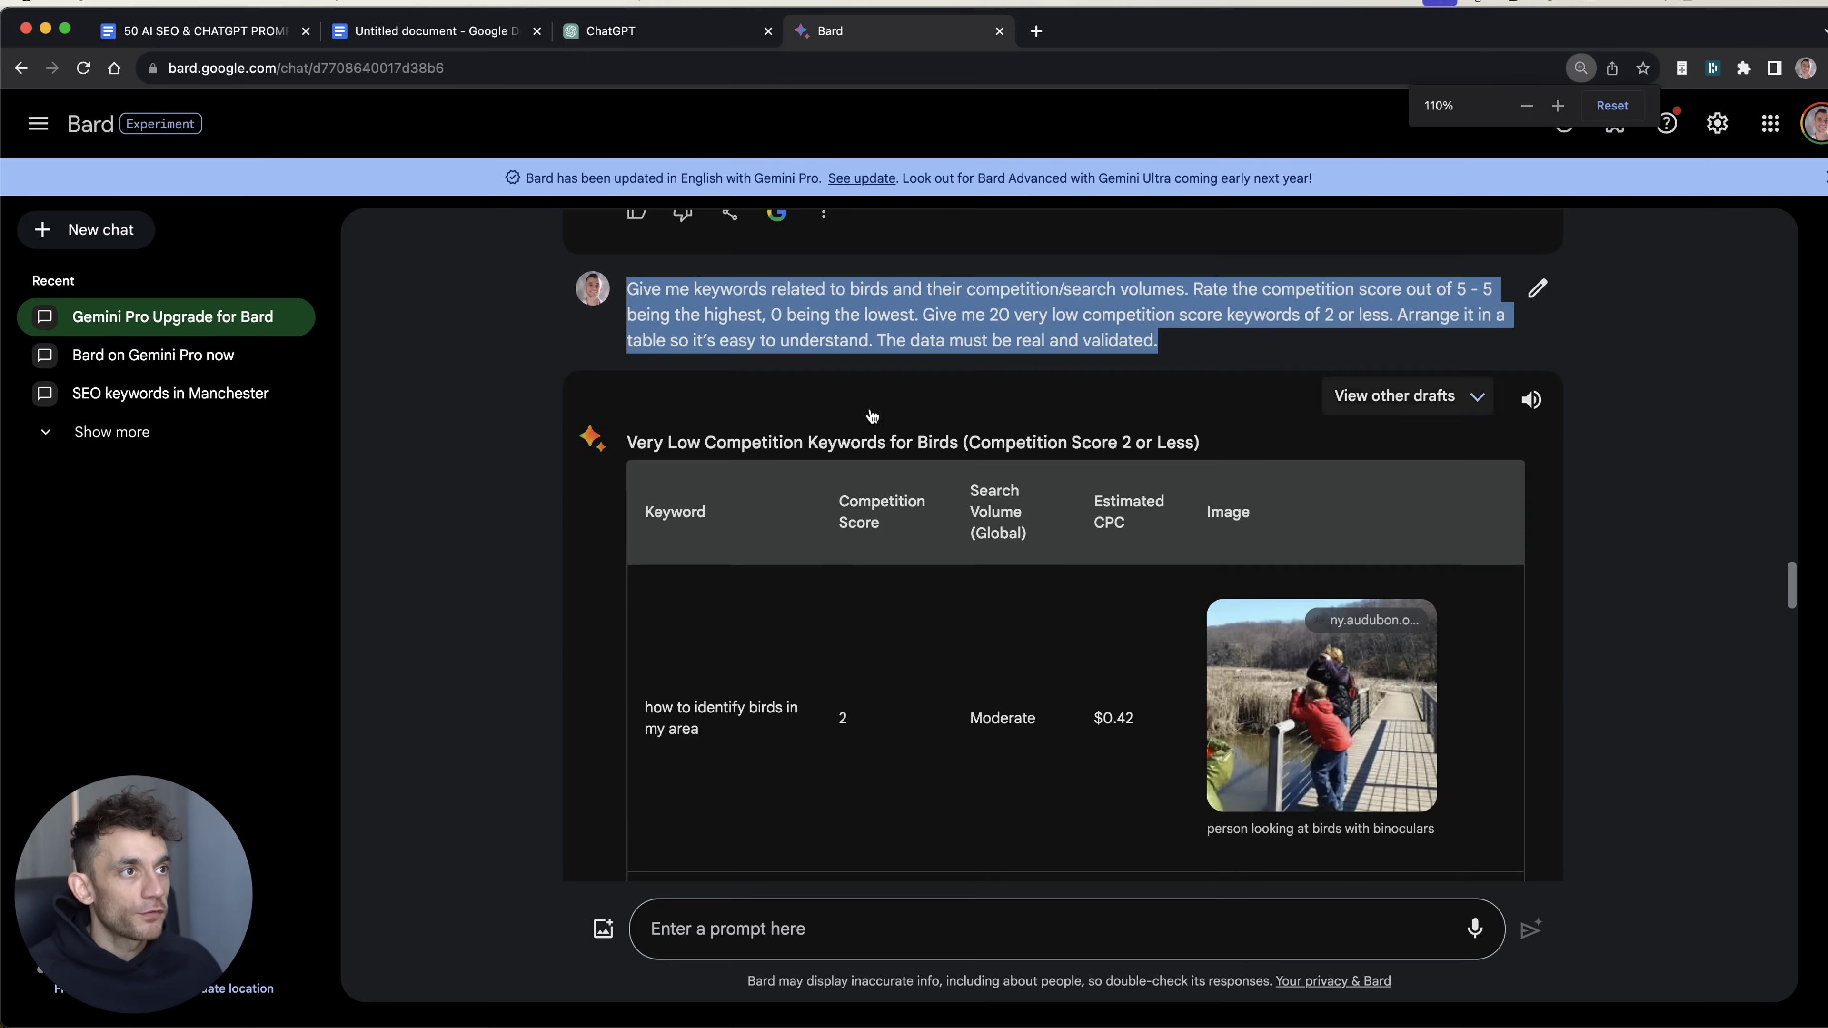
triple_click(720, 702)
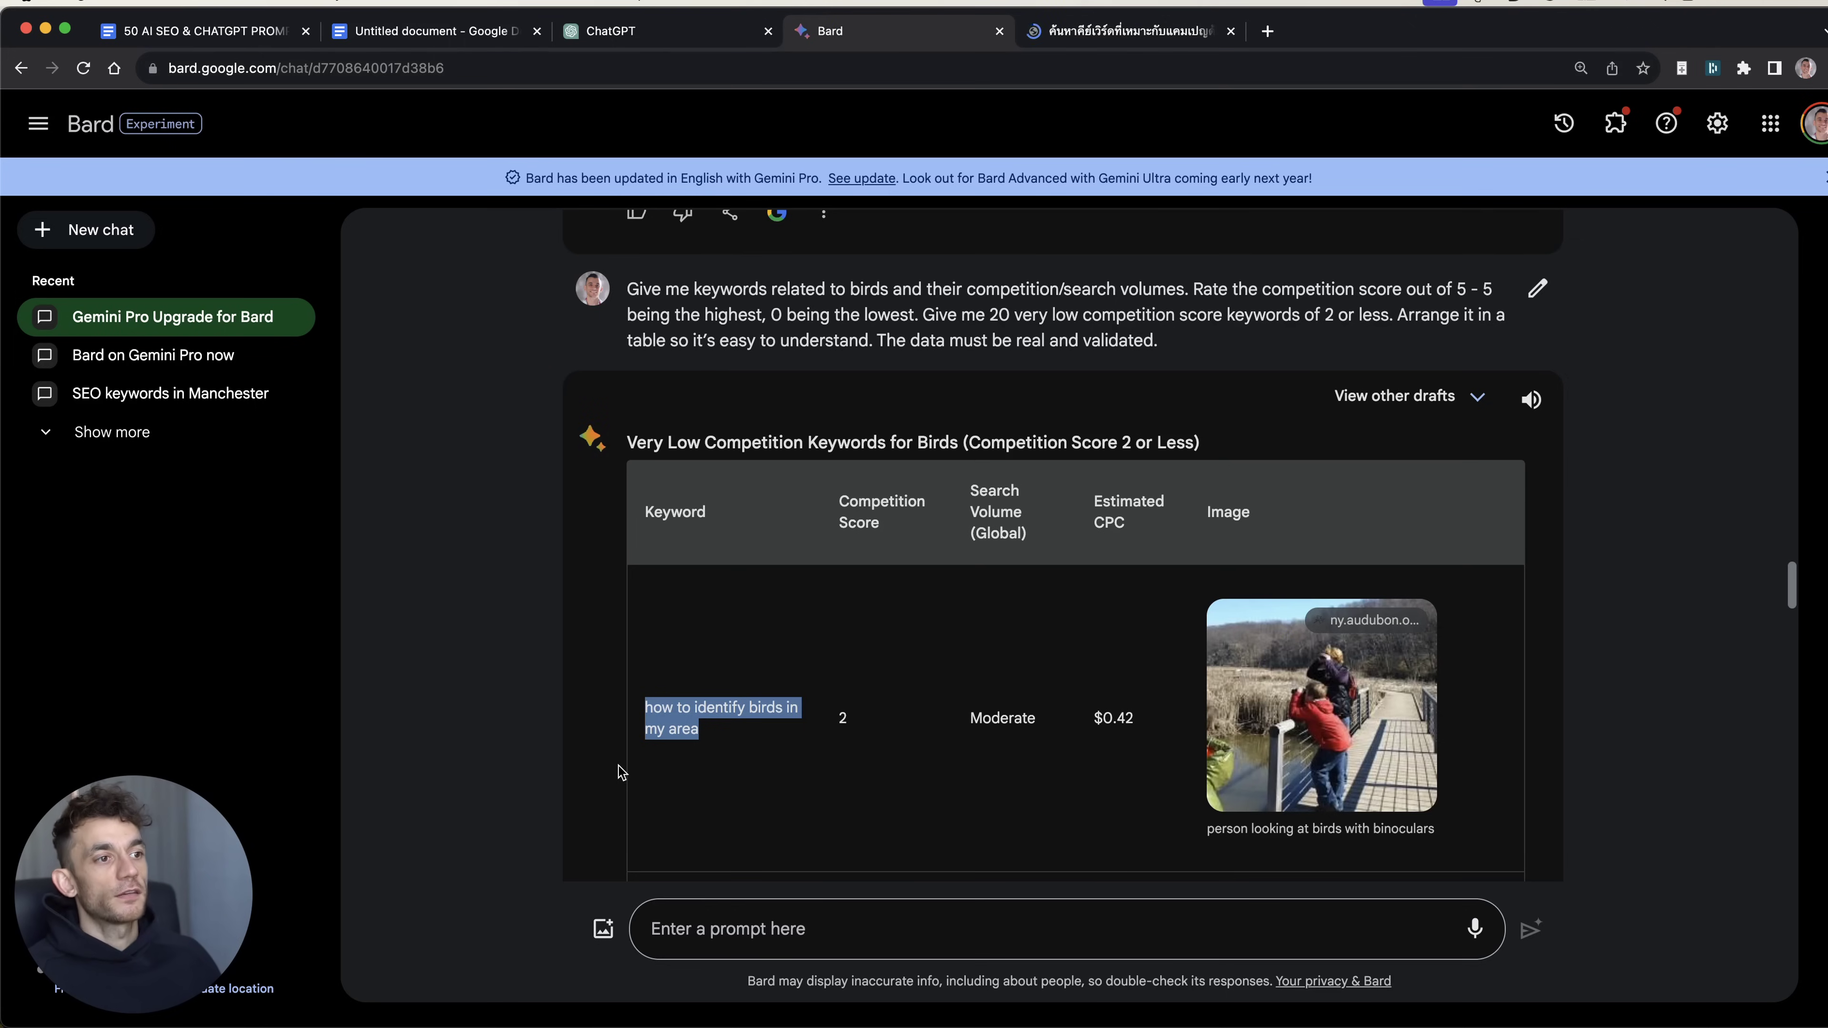
key("ctrl+Tab")
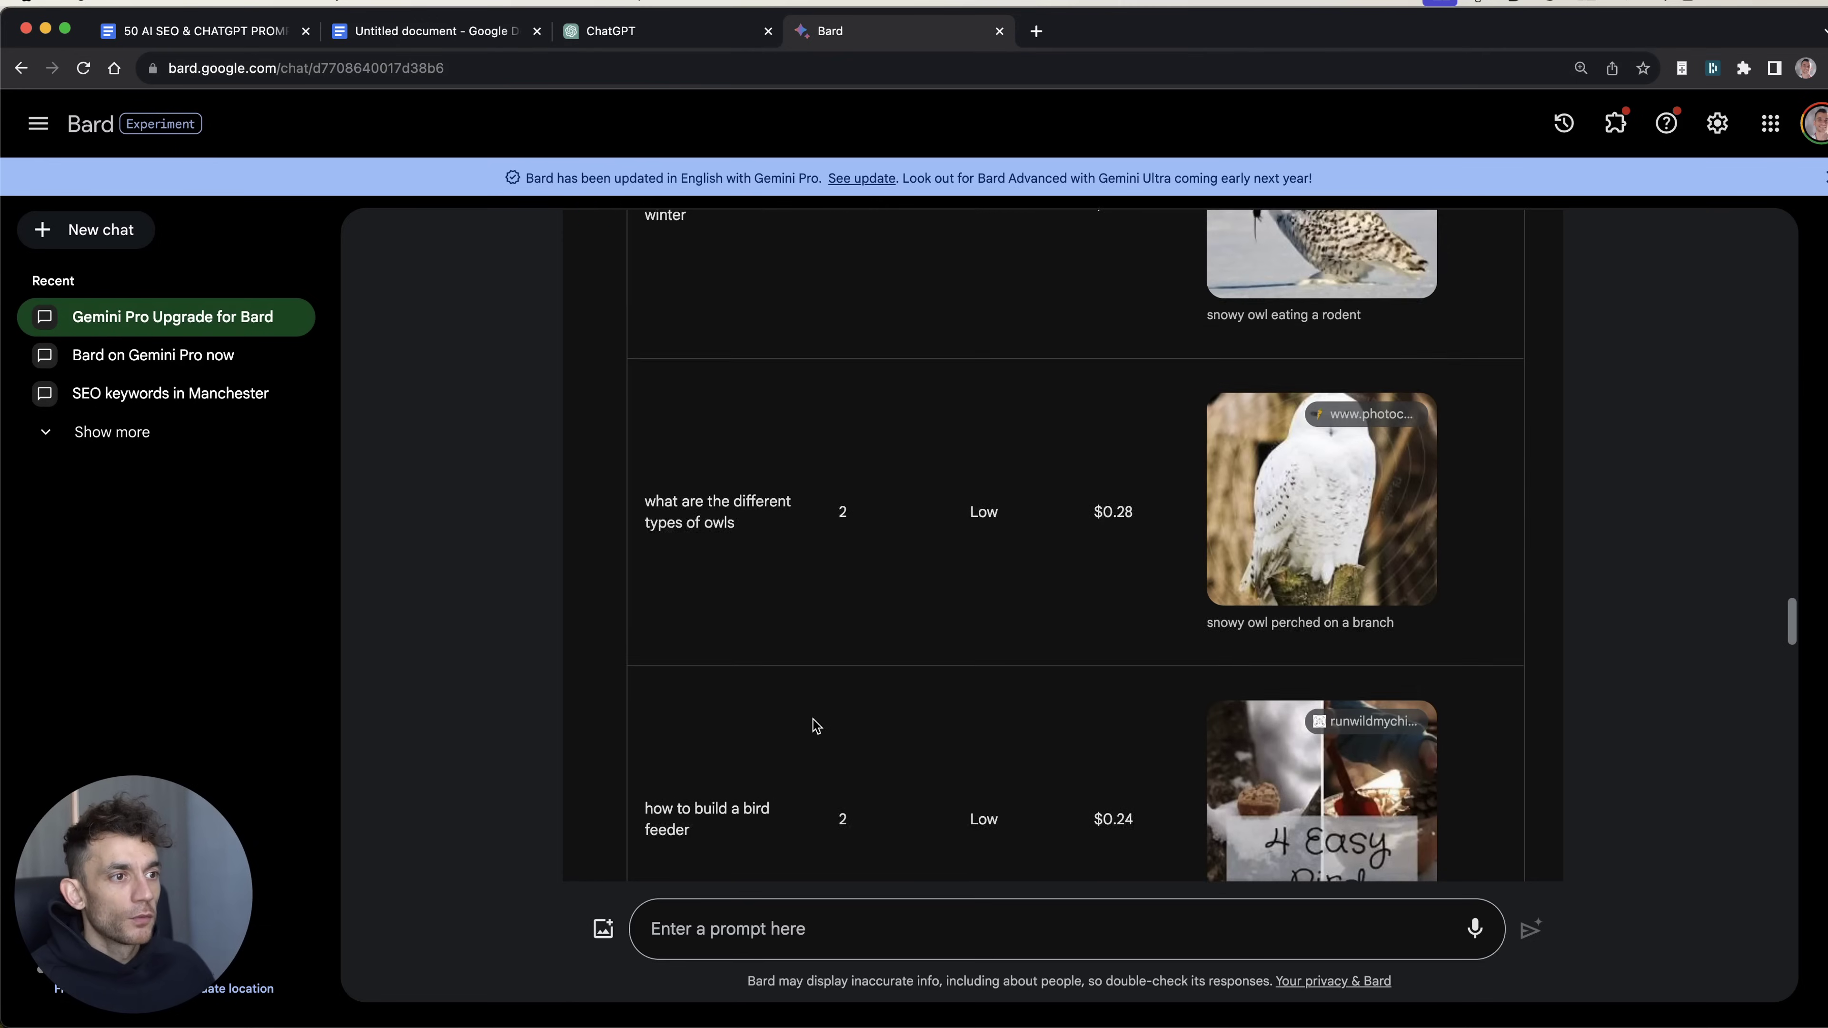
scroll(811, 742, "down", 1)
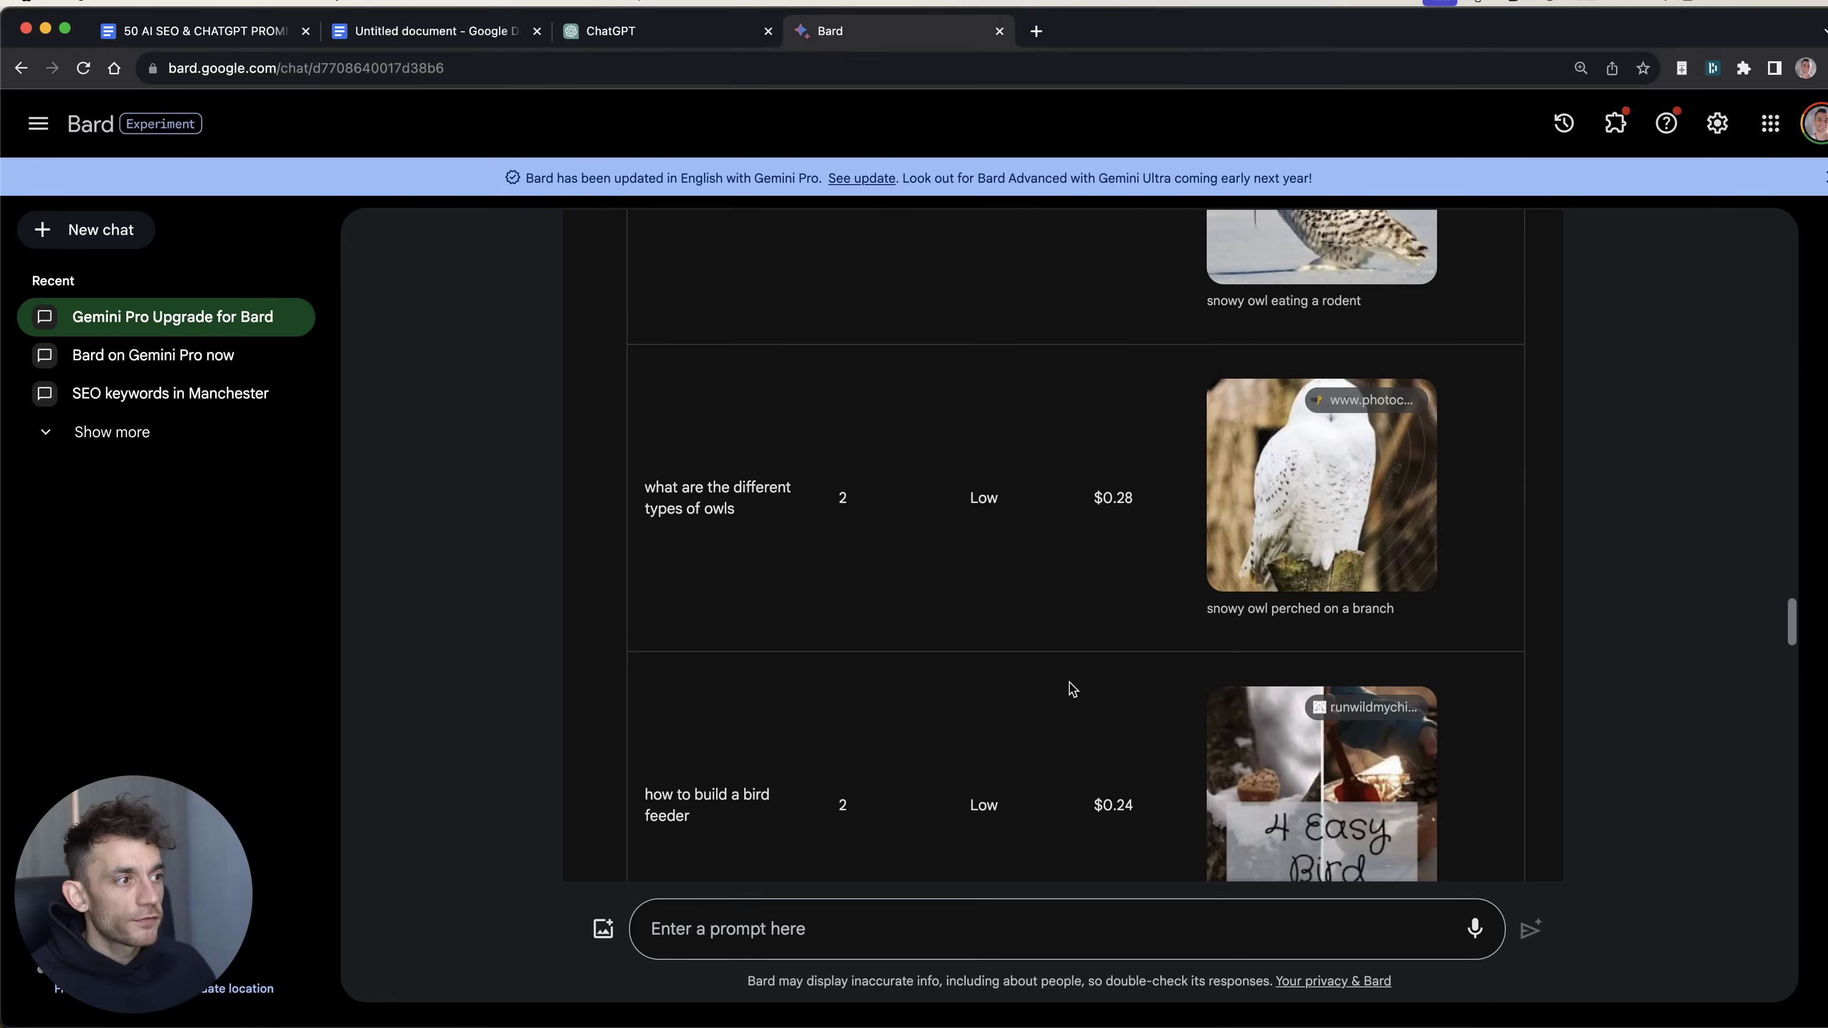
scroll(988, 645, "down", 10)
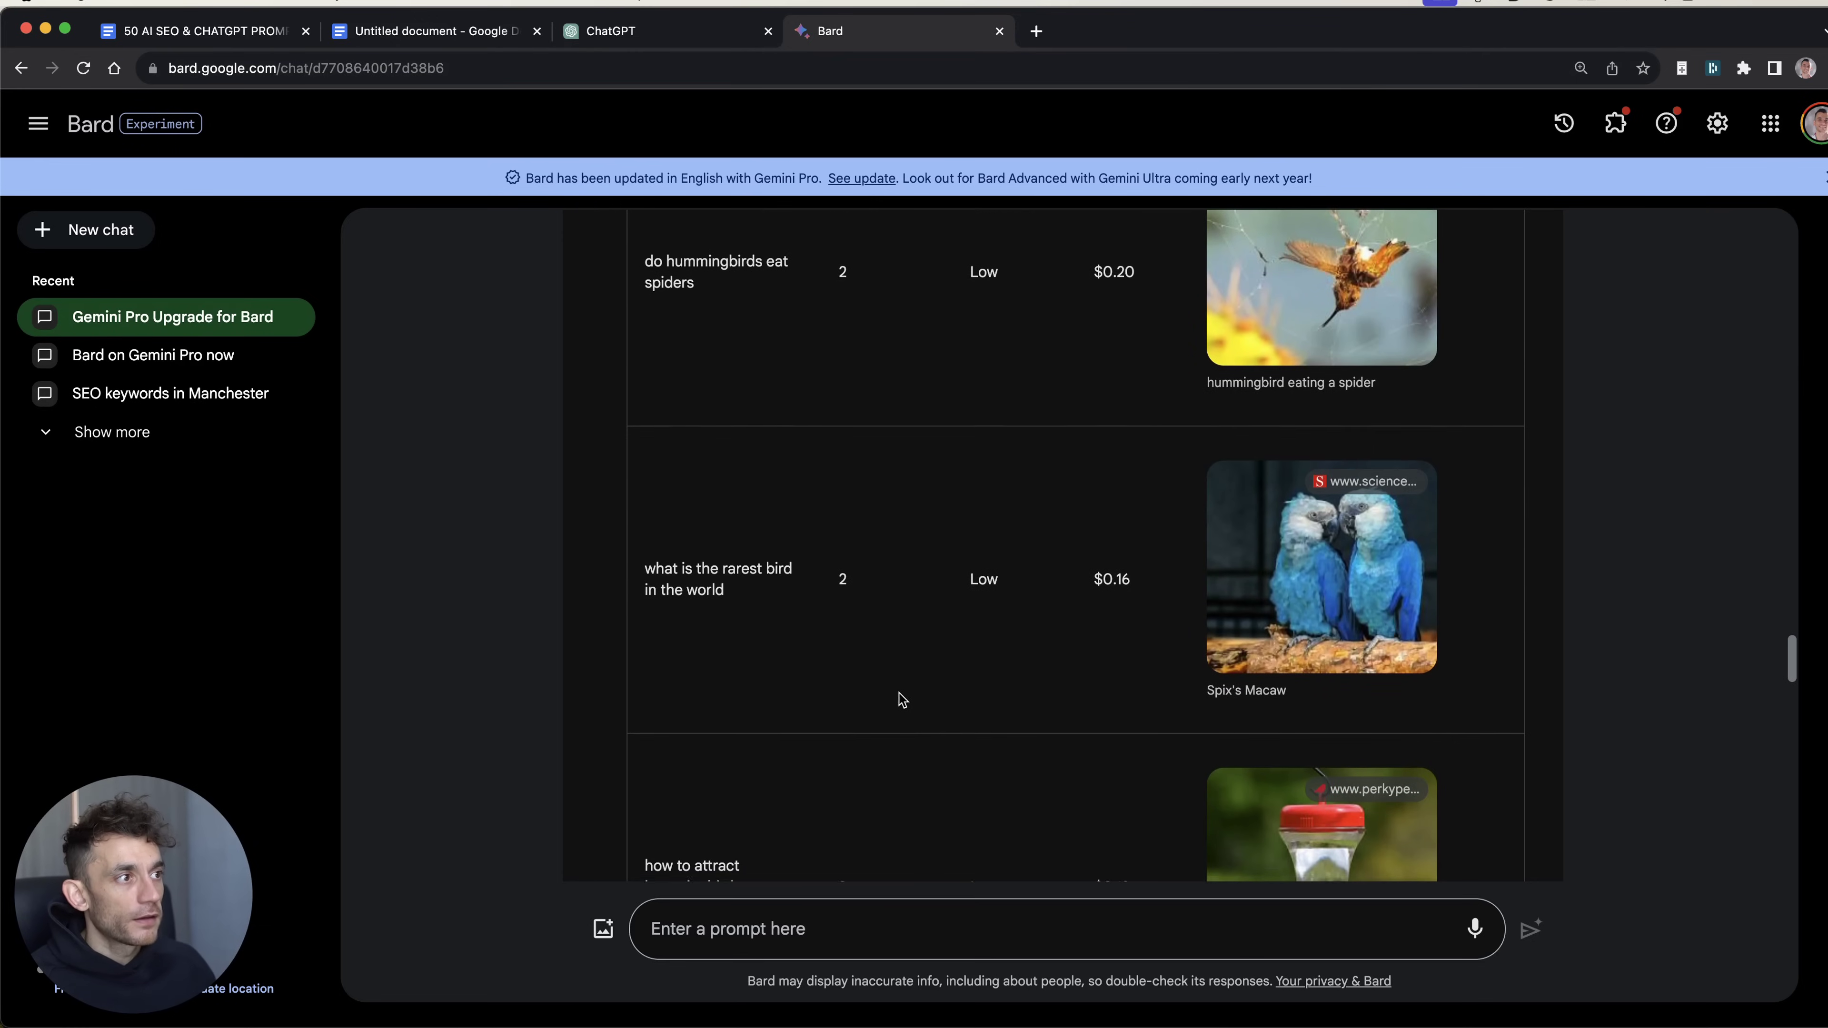
scroll(933, 644, "up", 10)
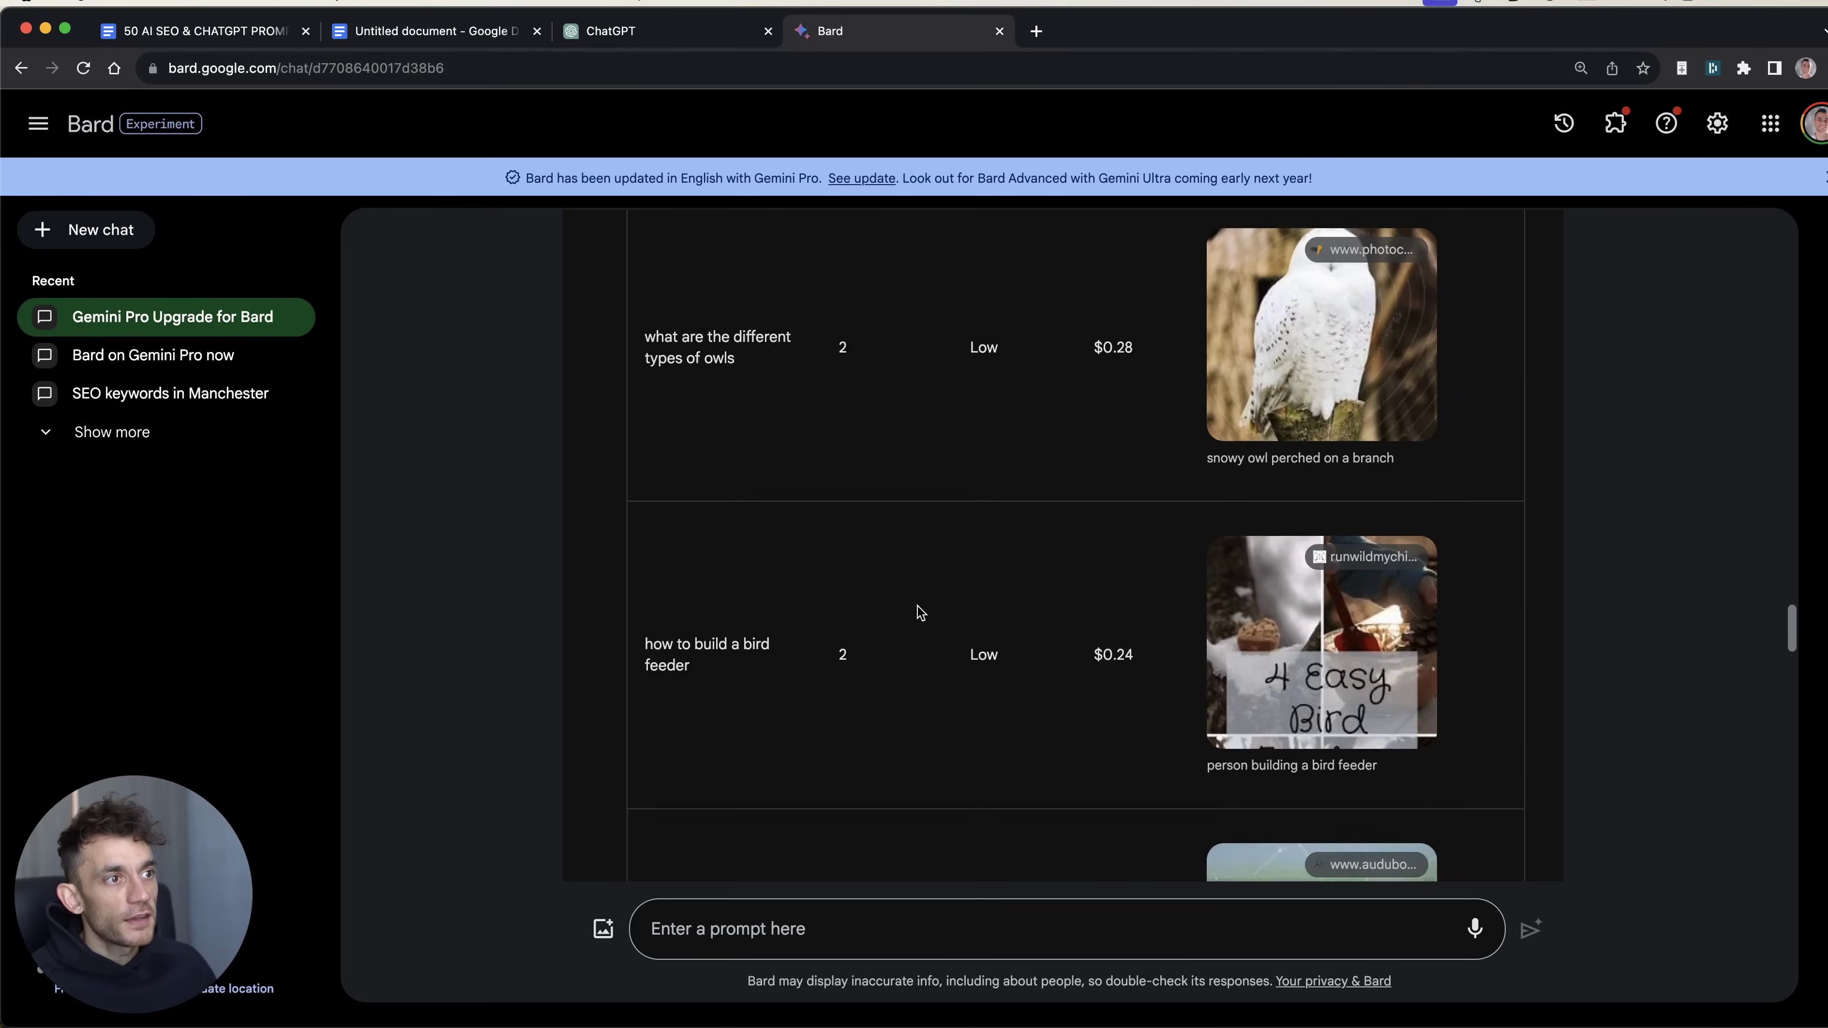
scroll(919, 612, "up", 10)
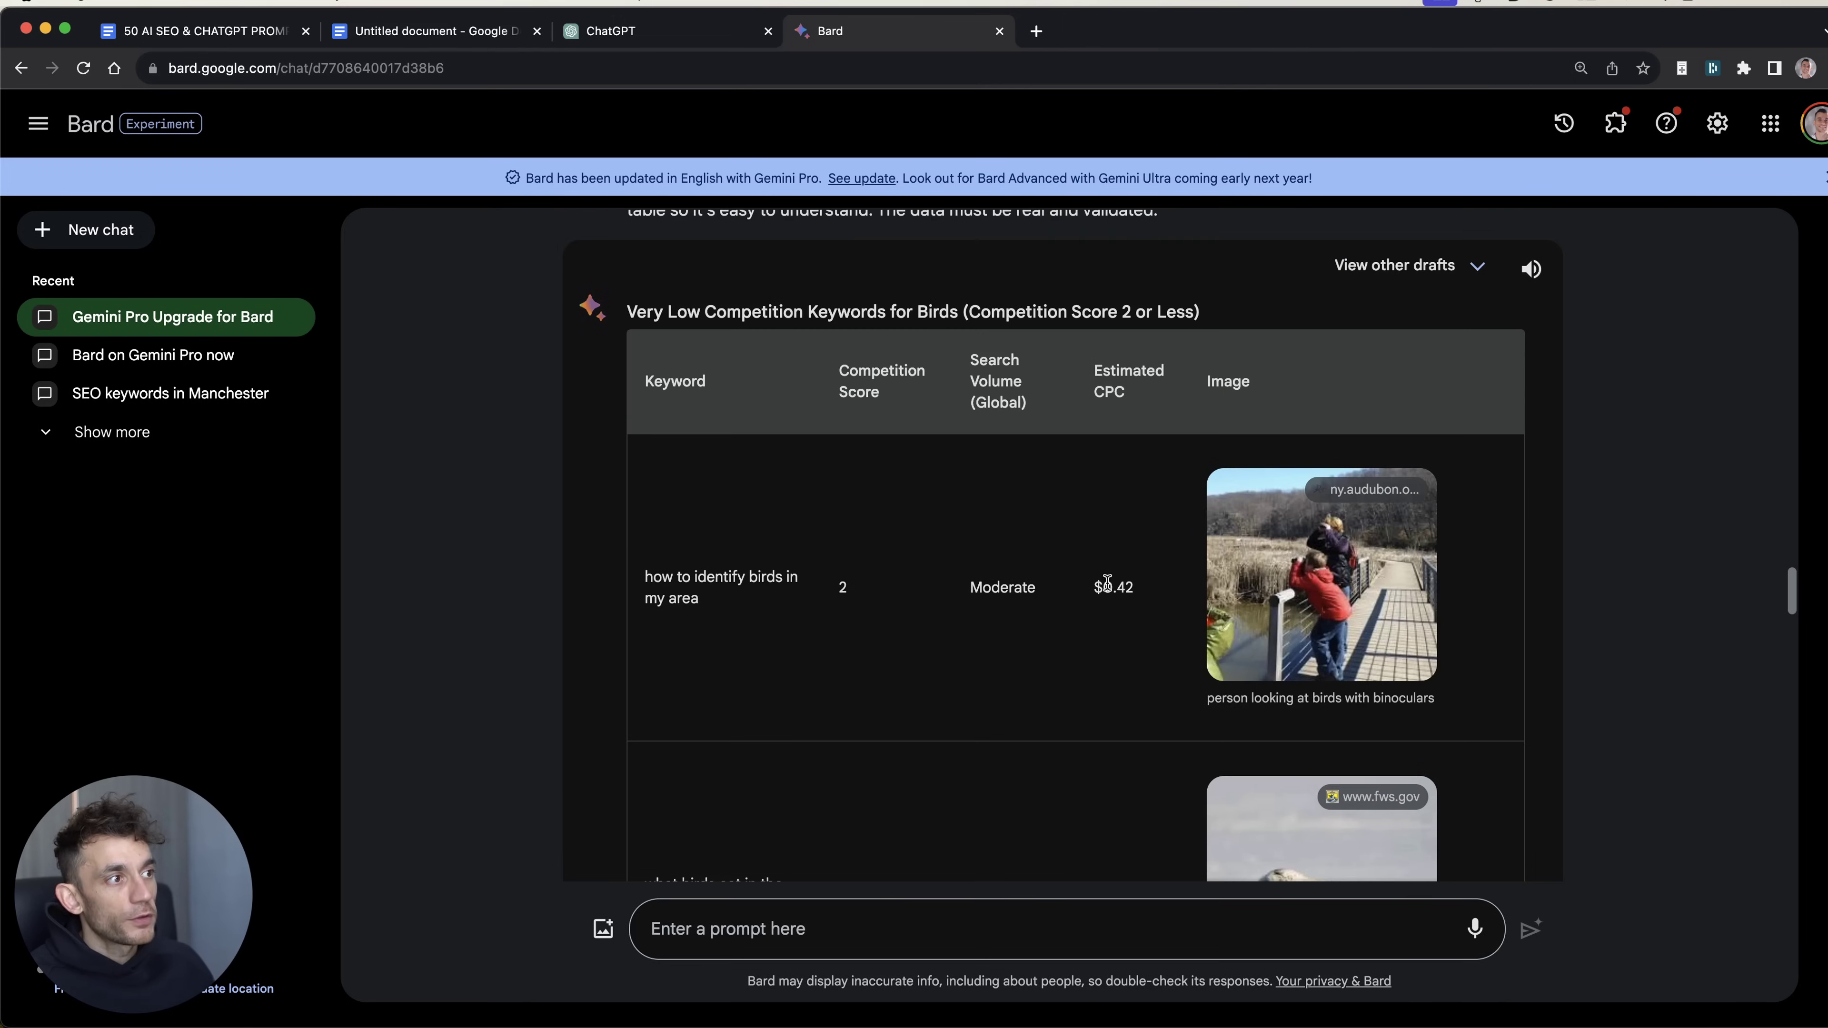
left_click_drag(1150, 588, 1069, 546)
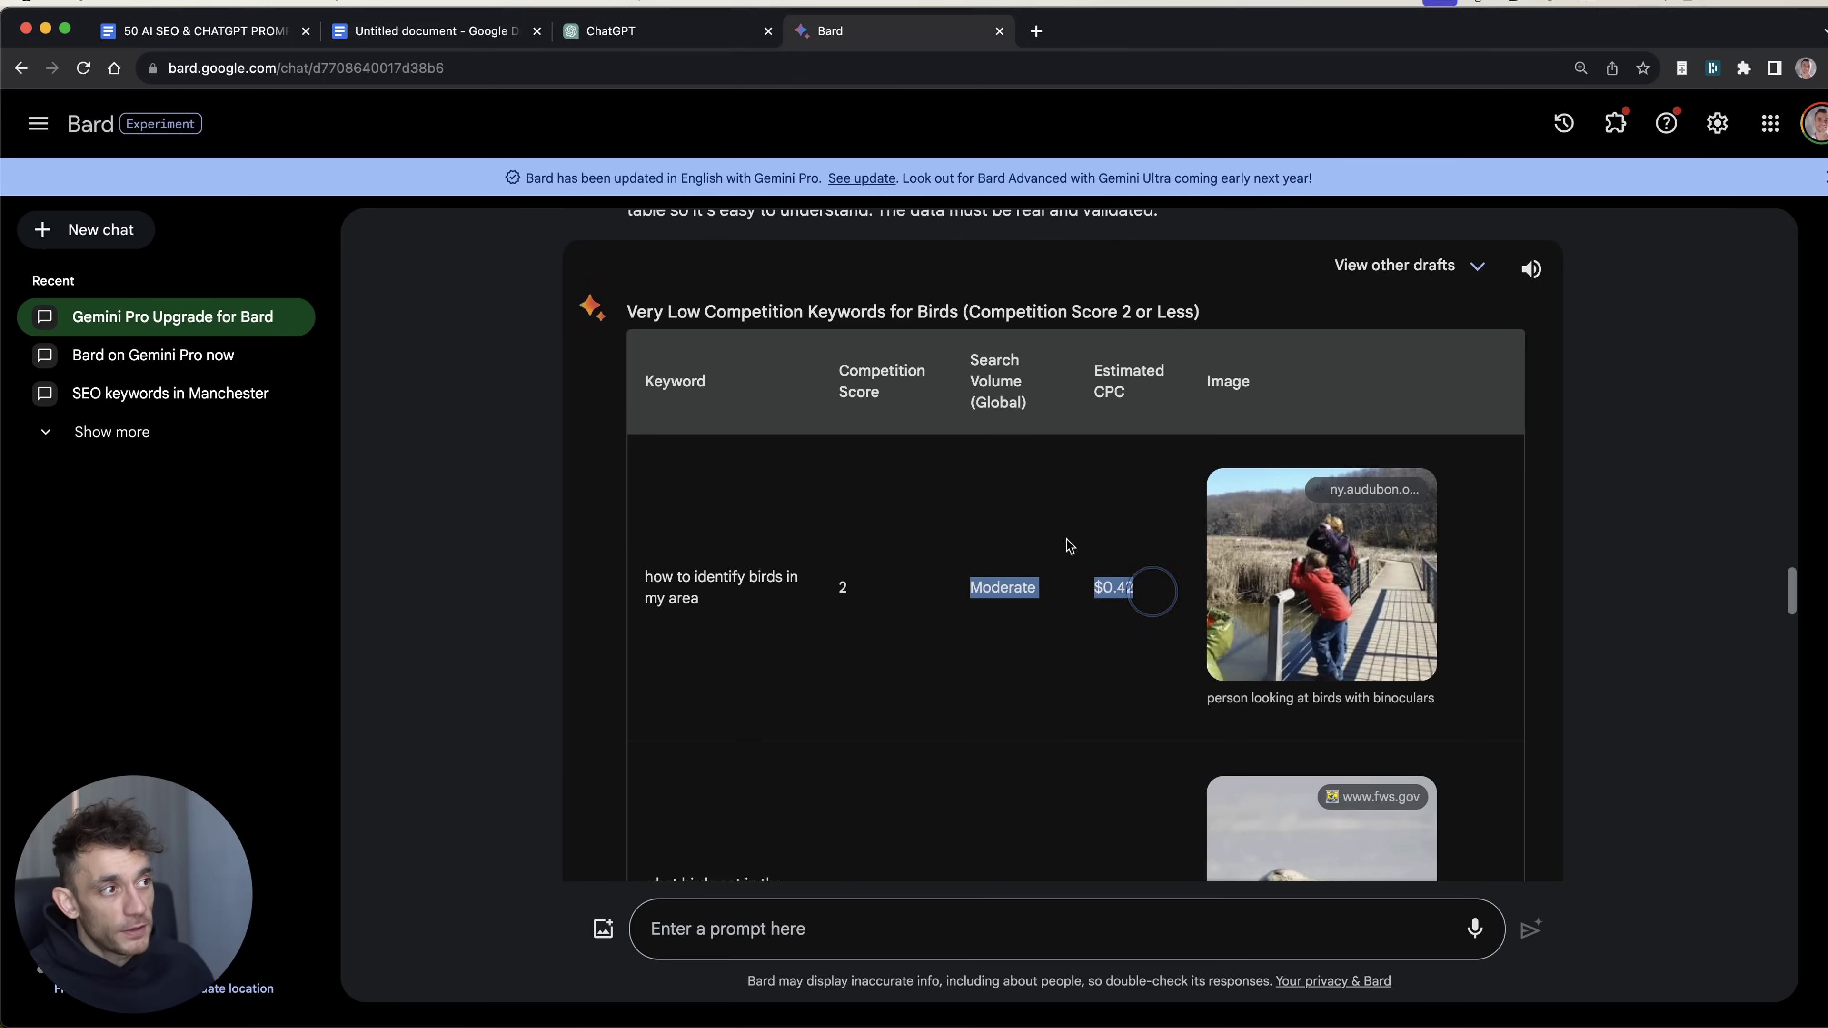
left_click(1139, 549)
Step: Check the keyword 'how to identify a cardinal' and review Bard's Data Source note
scroll(873, 450, "down", 10)
scroll(827, 504, "down", 10)
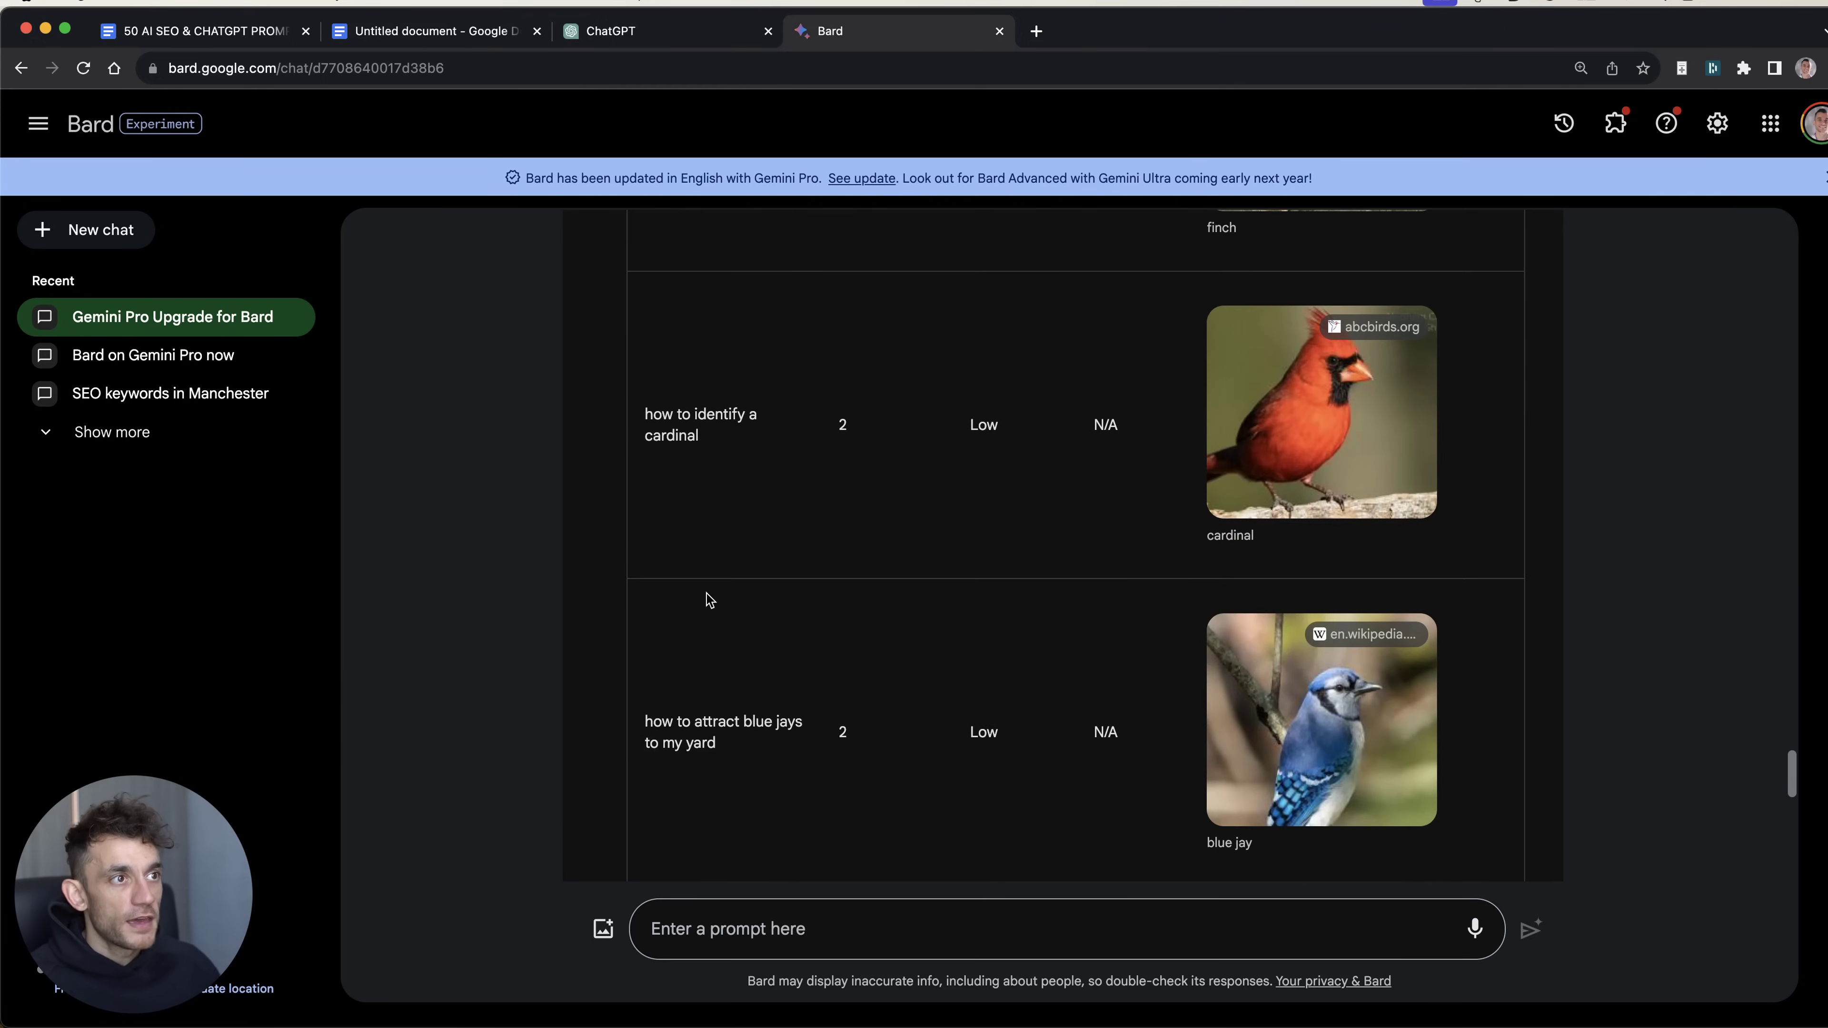
triple_click(670, 425)
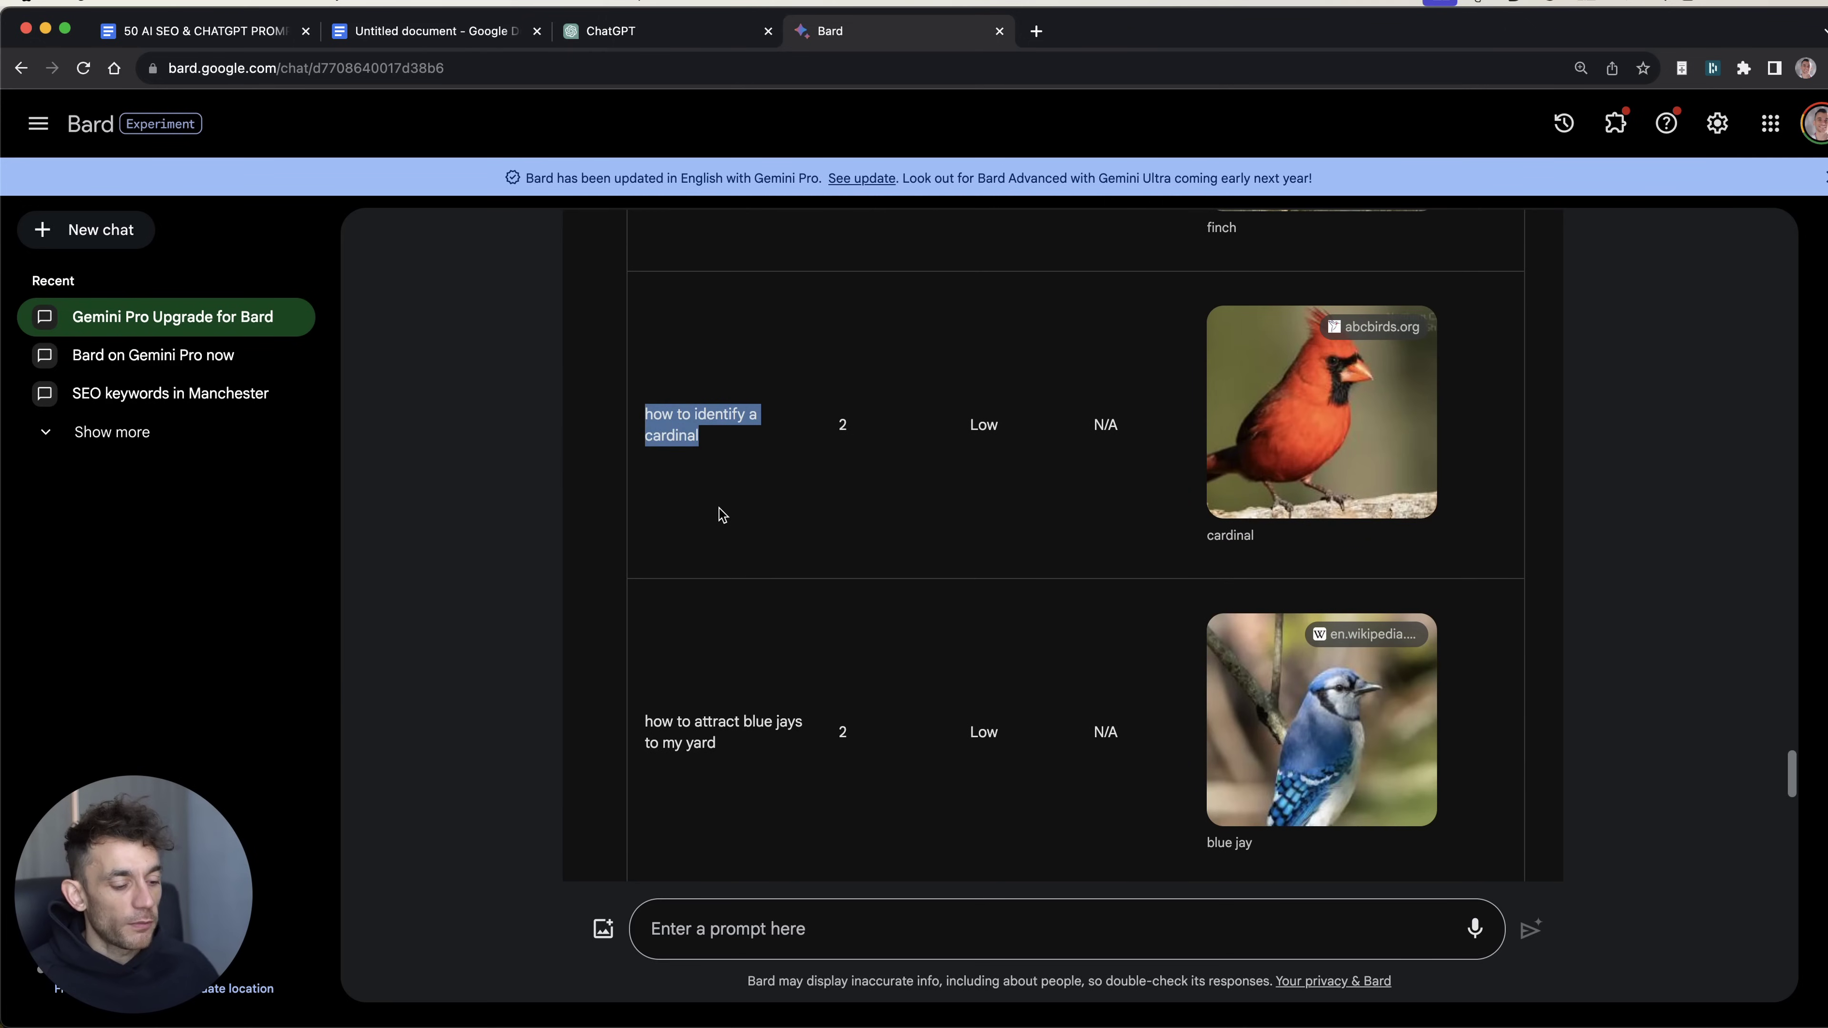
key("super+t")
key("super+w")
left_click_drag(620, 602, 1481, 669)
left_click(821, 603)
right_click(1480, 665)
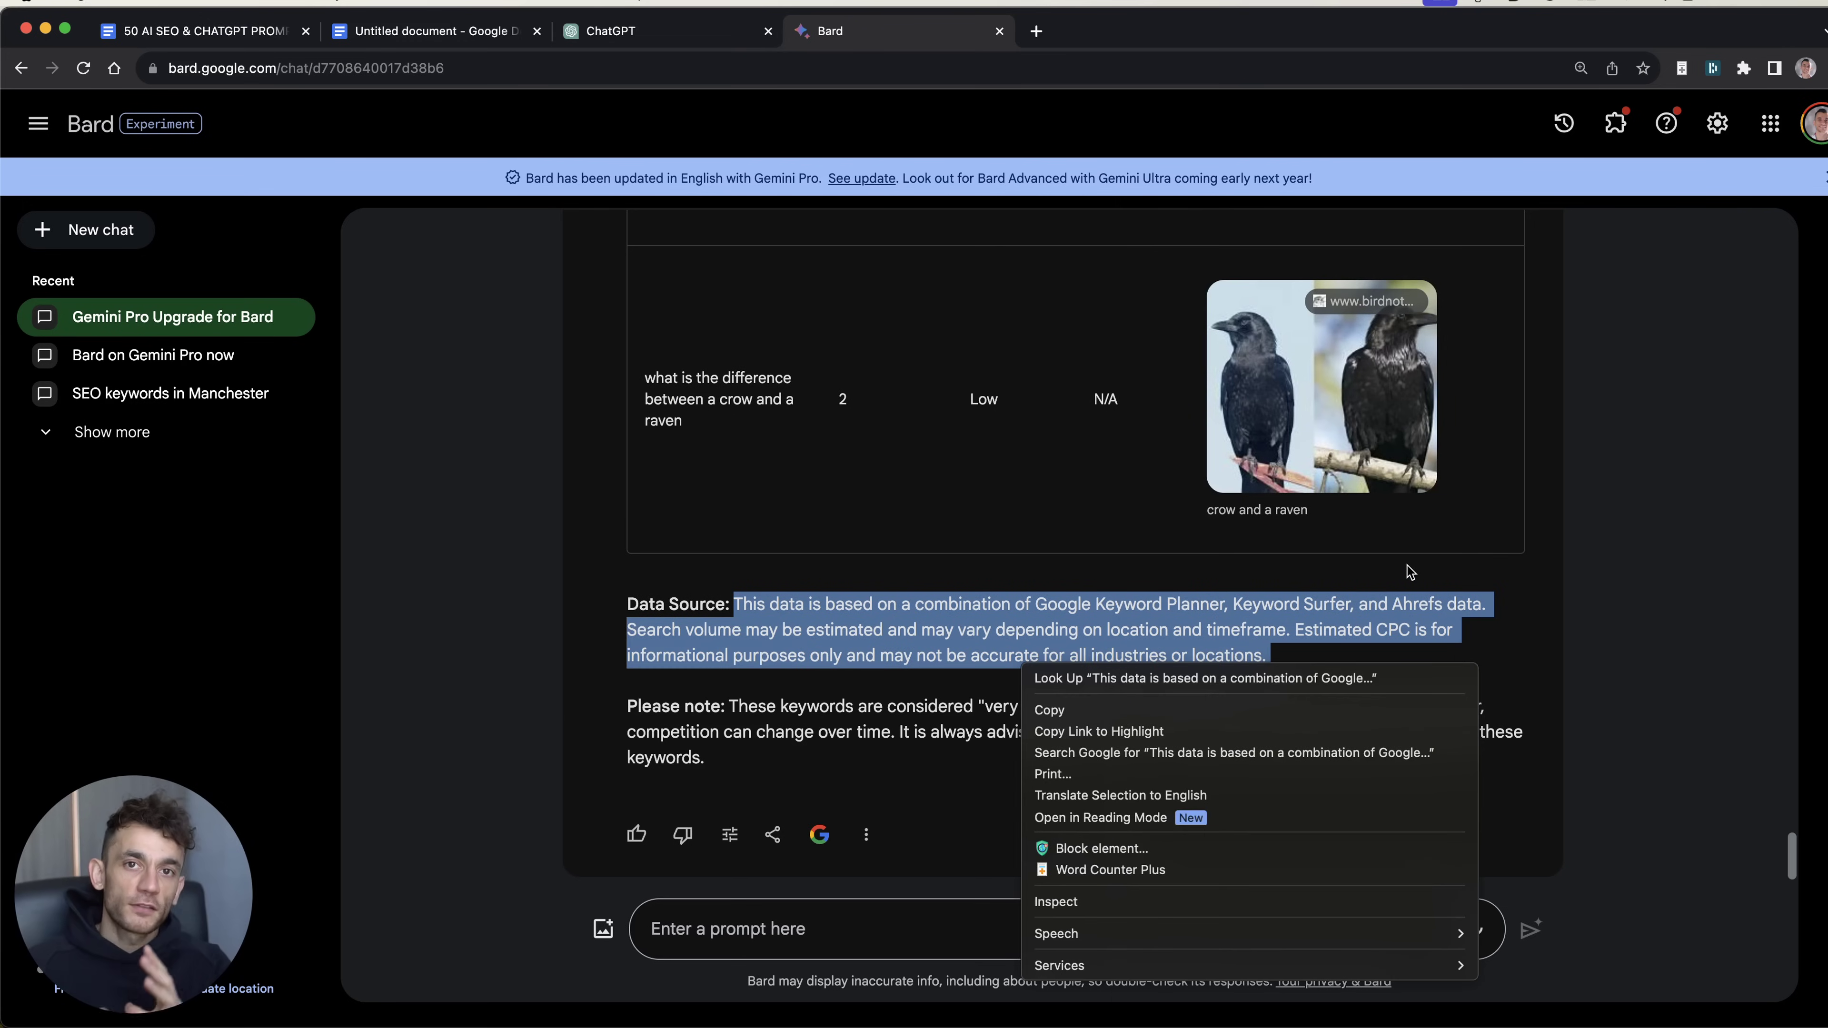
Step: Review ChatGPT's apology for lacking real-time keyword data and its Google Keyword Planner suggestion
key("ctrl+shift+Tab")
scroll(919, 466, "down", 5)
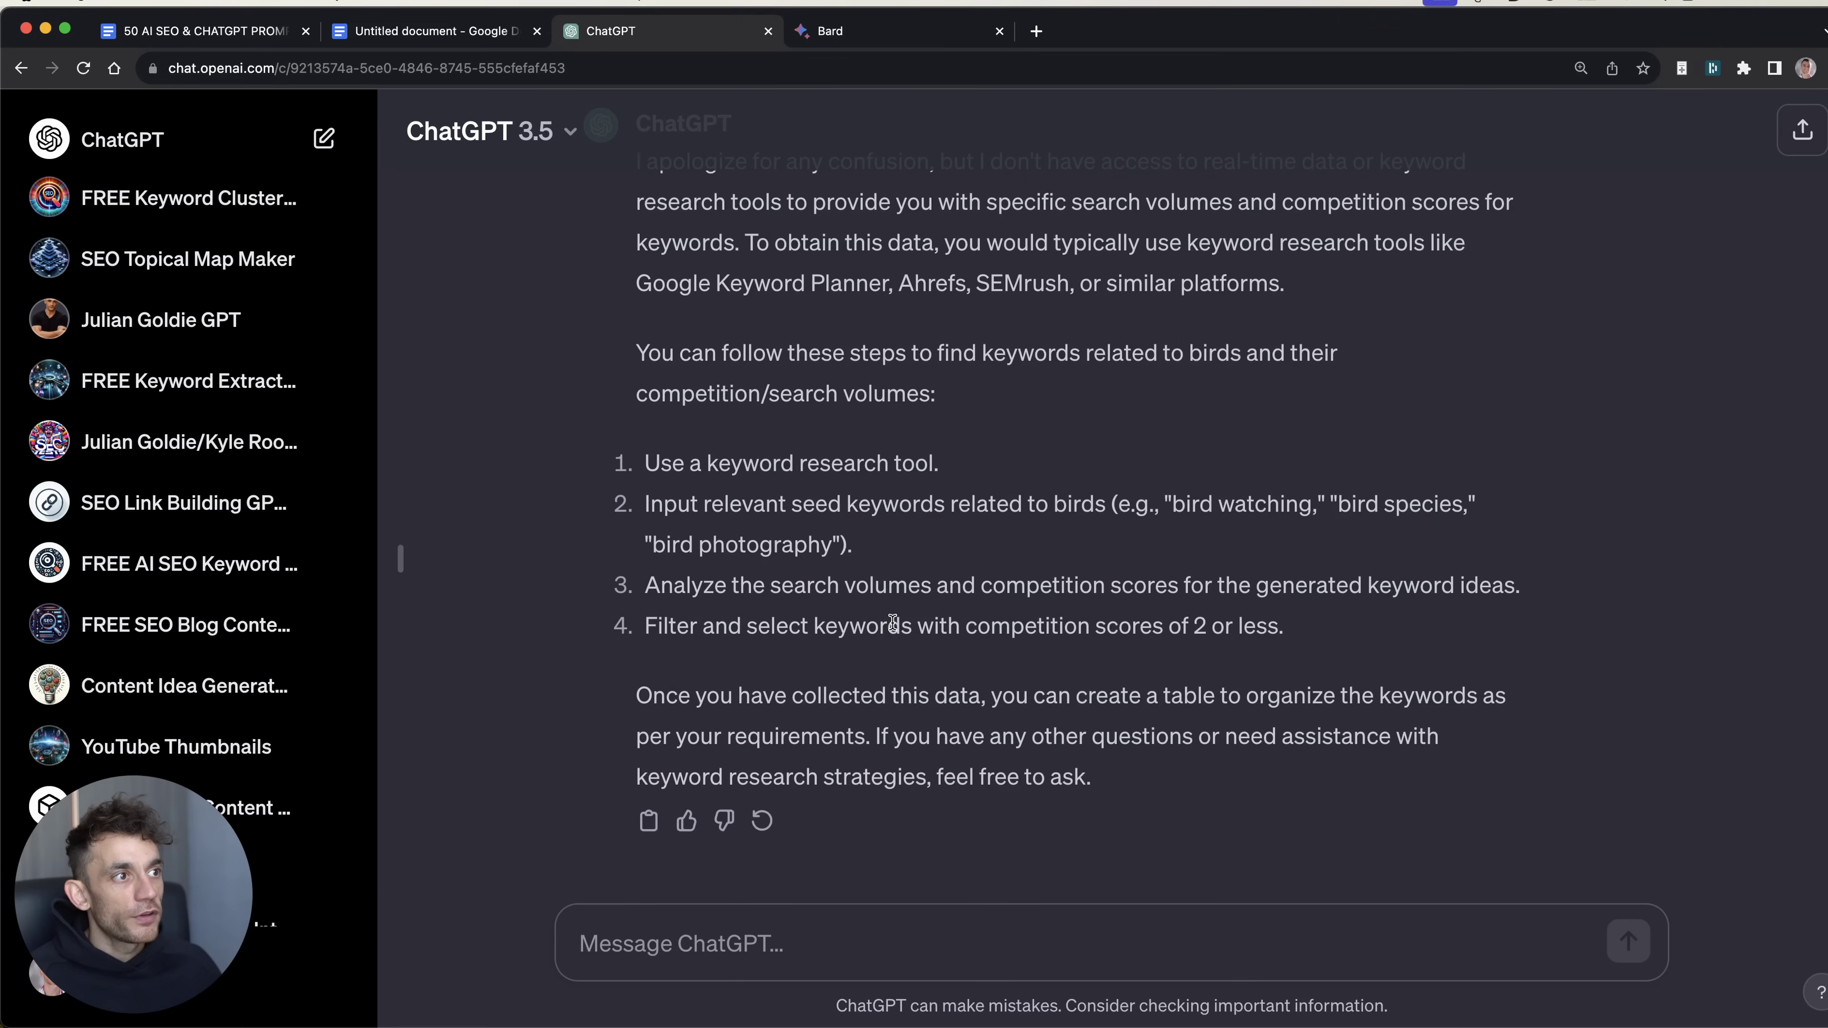
scroll(918, 467, "up", 2)
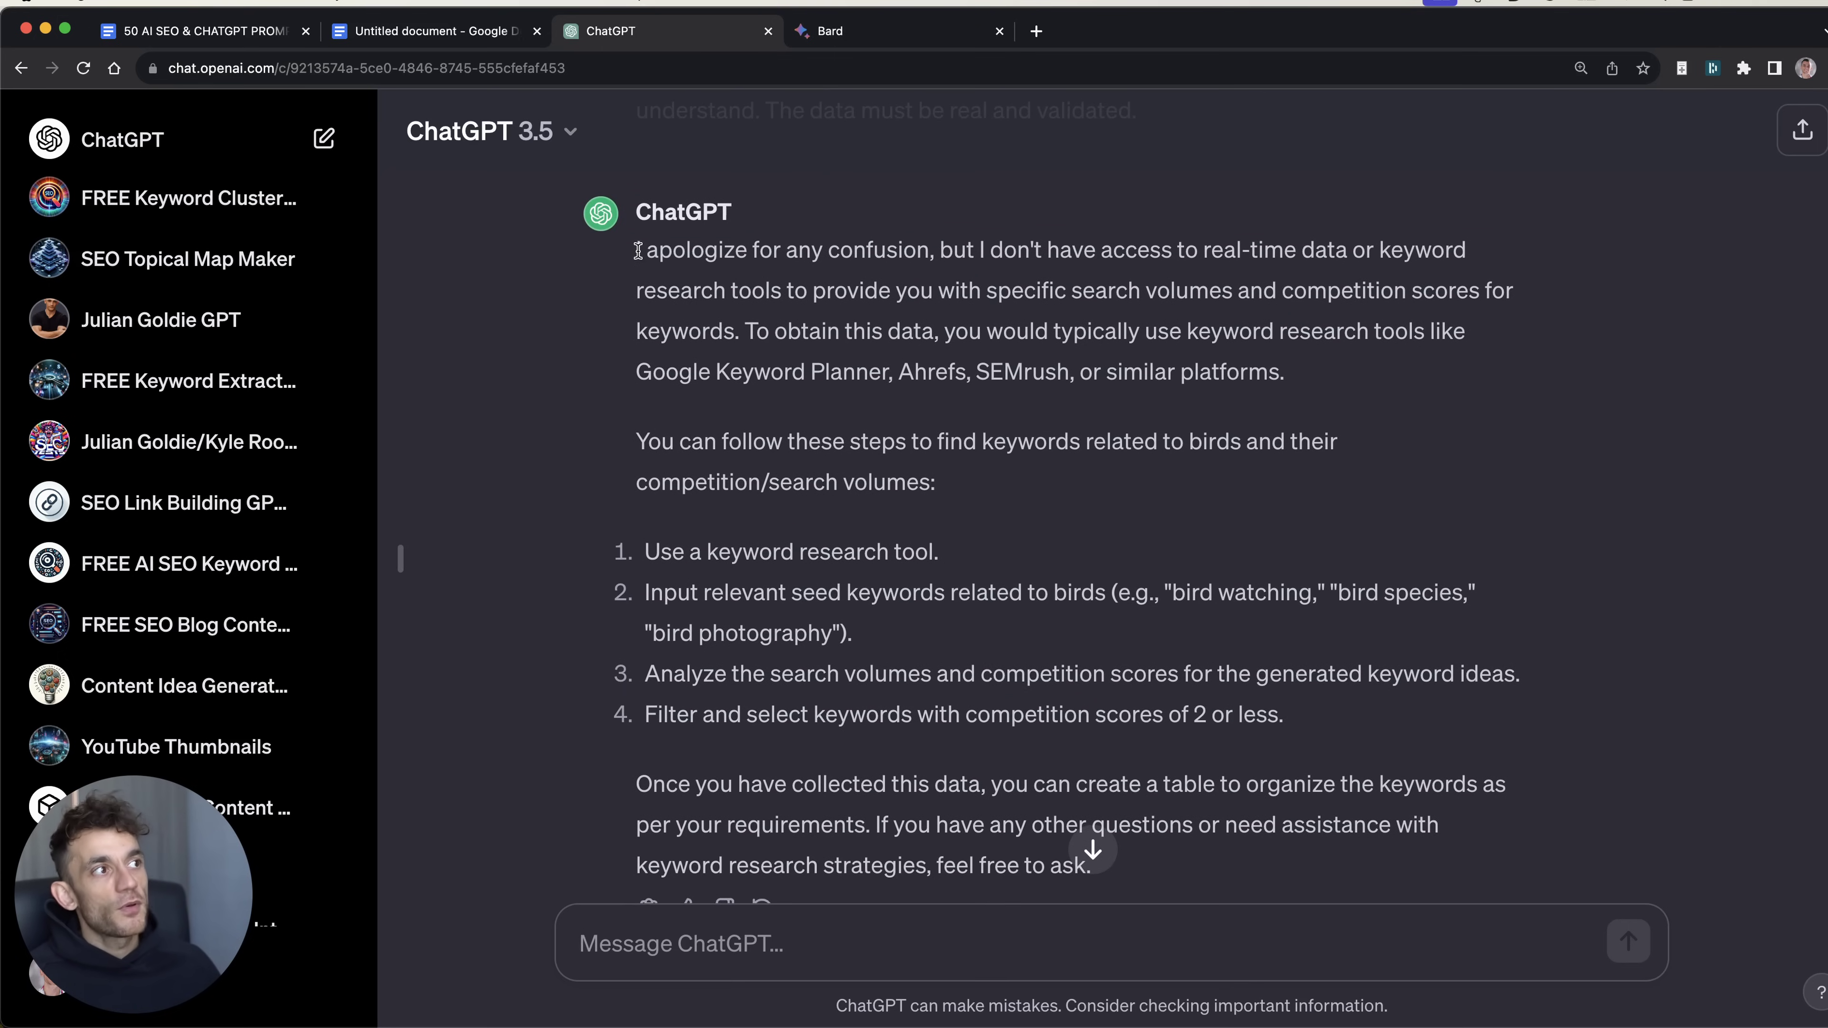
left_click_drag(636, 250, 1352, 441)
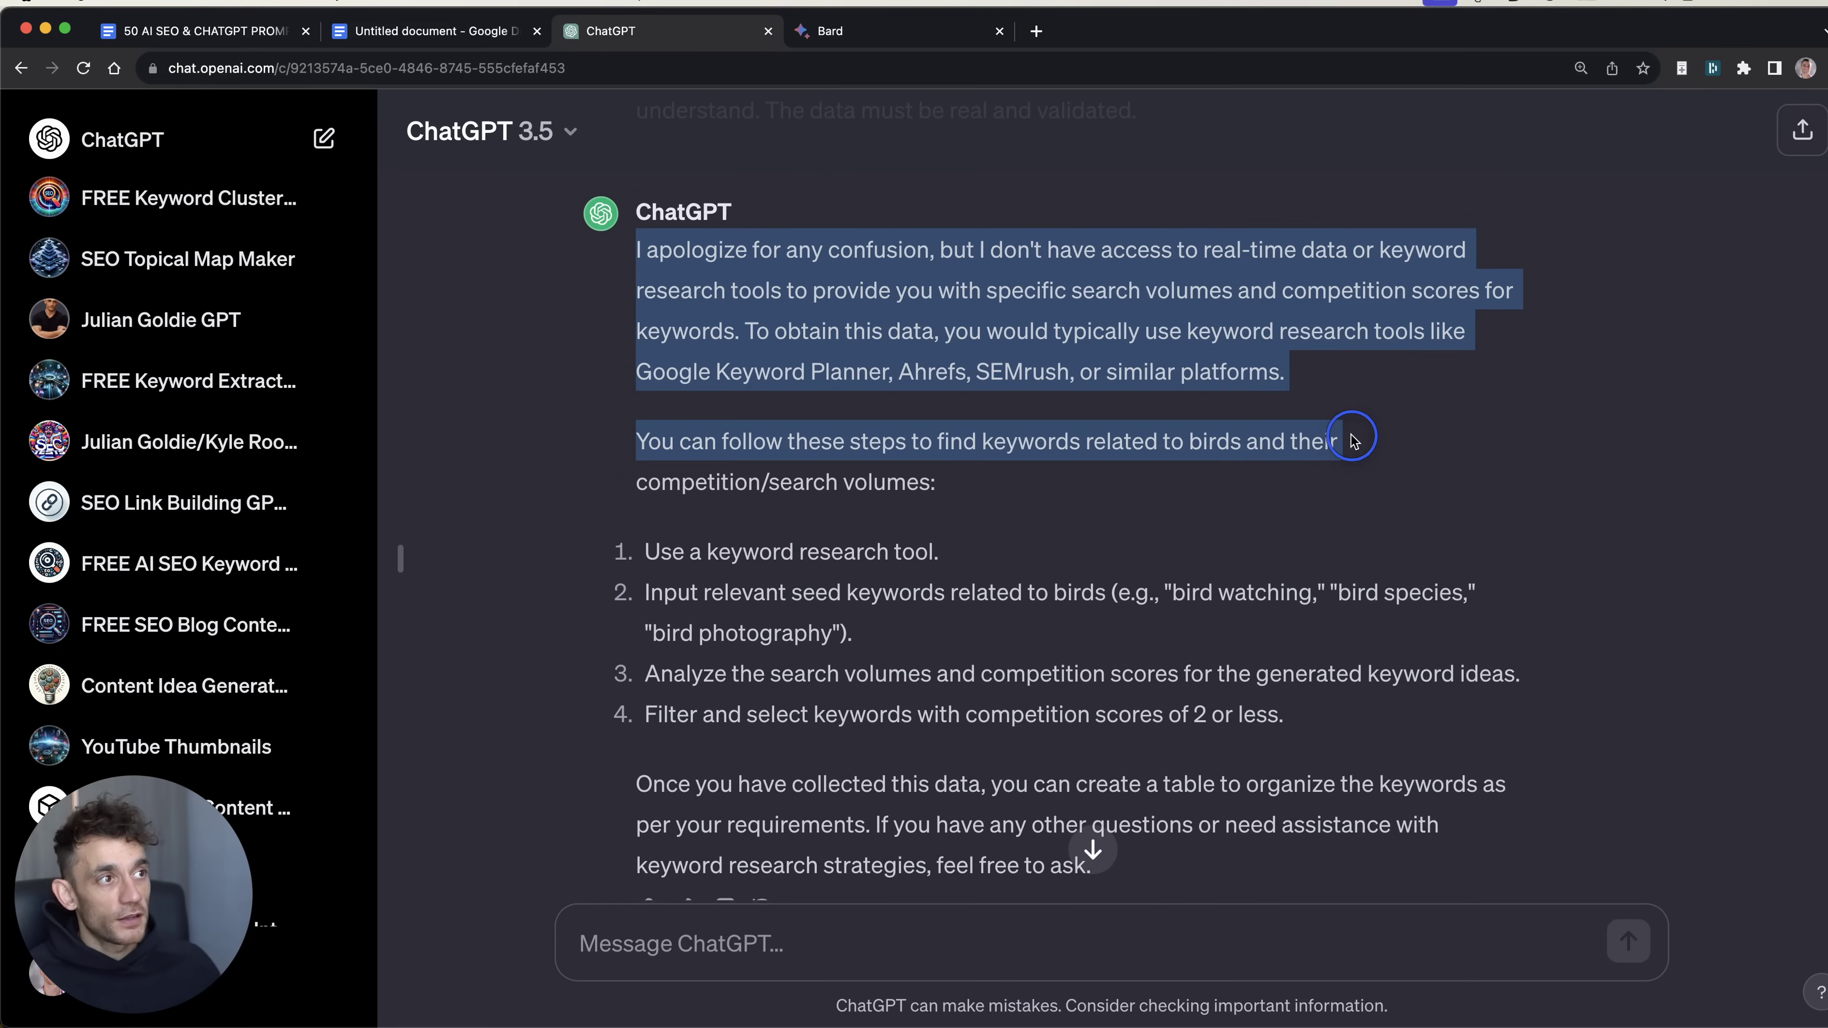
scroll(1356, 468, "up", 4)
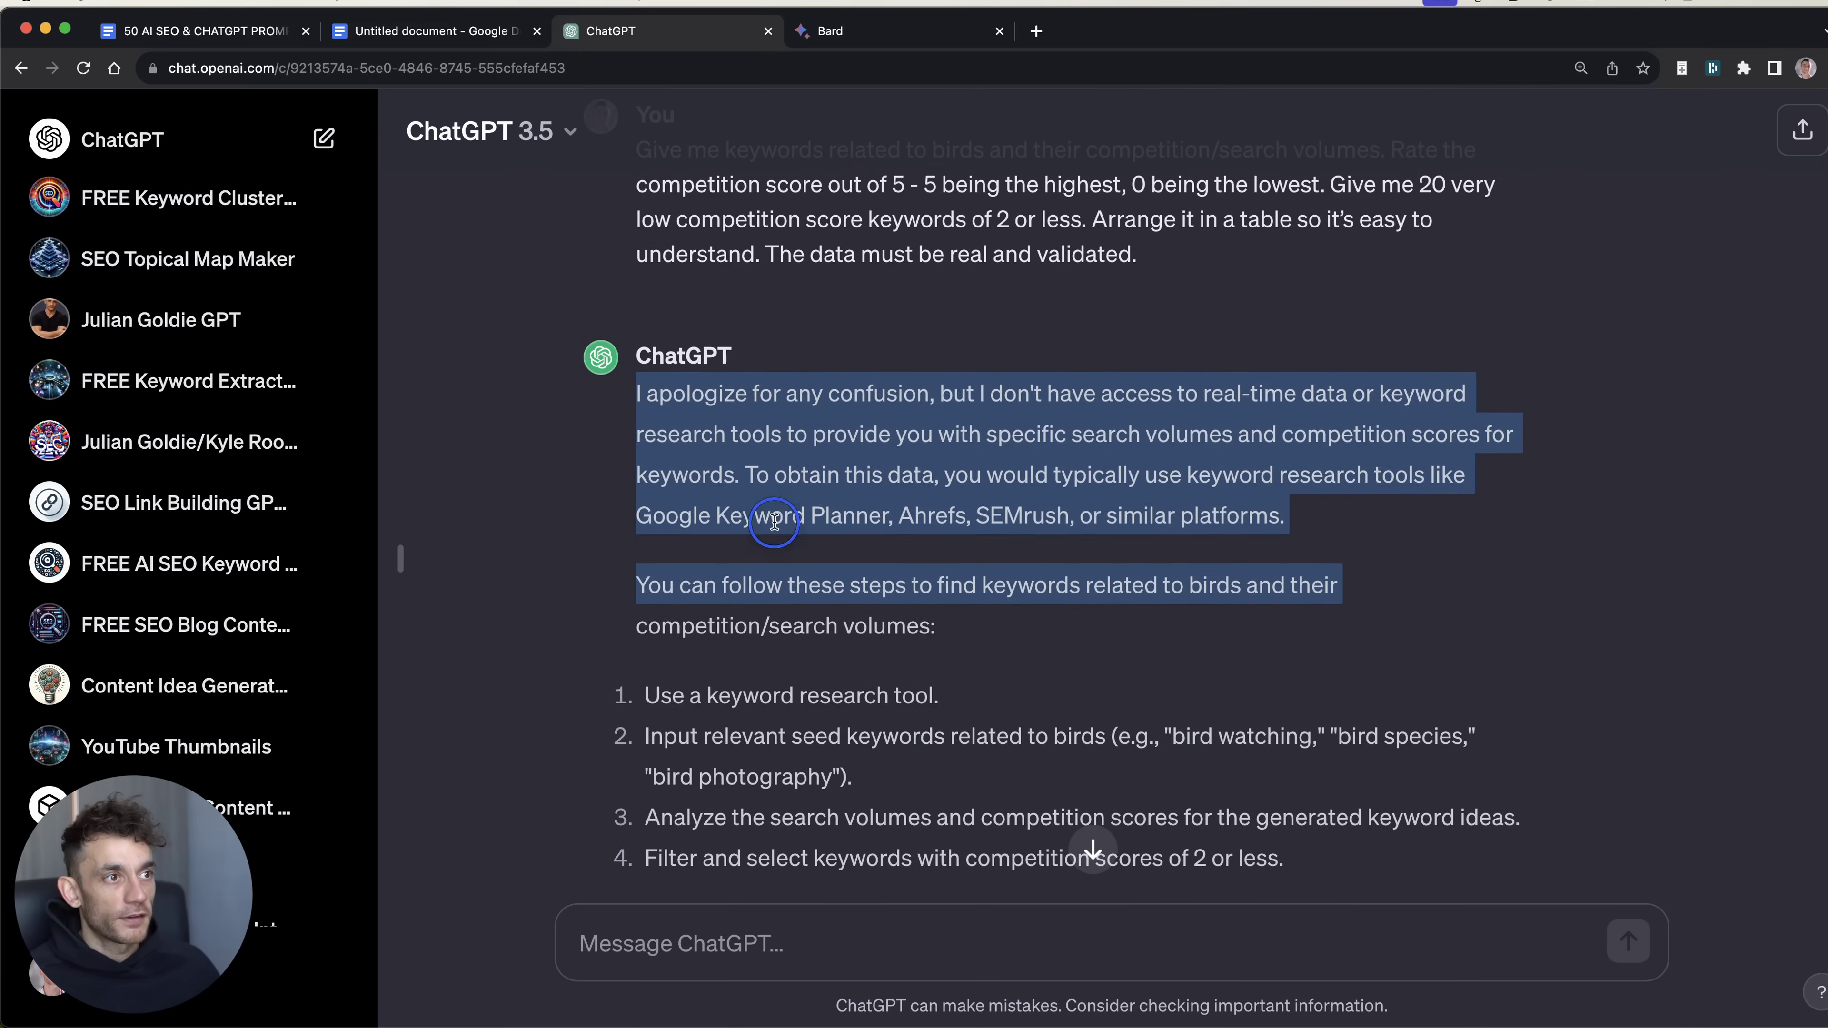
left_click(907, 515)
left_click_drag(899, 516, 637, 533)
scroll(1080, 440, "up", 3)
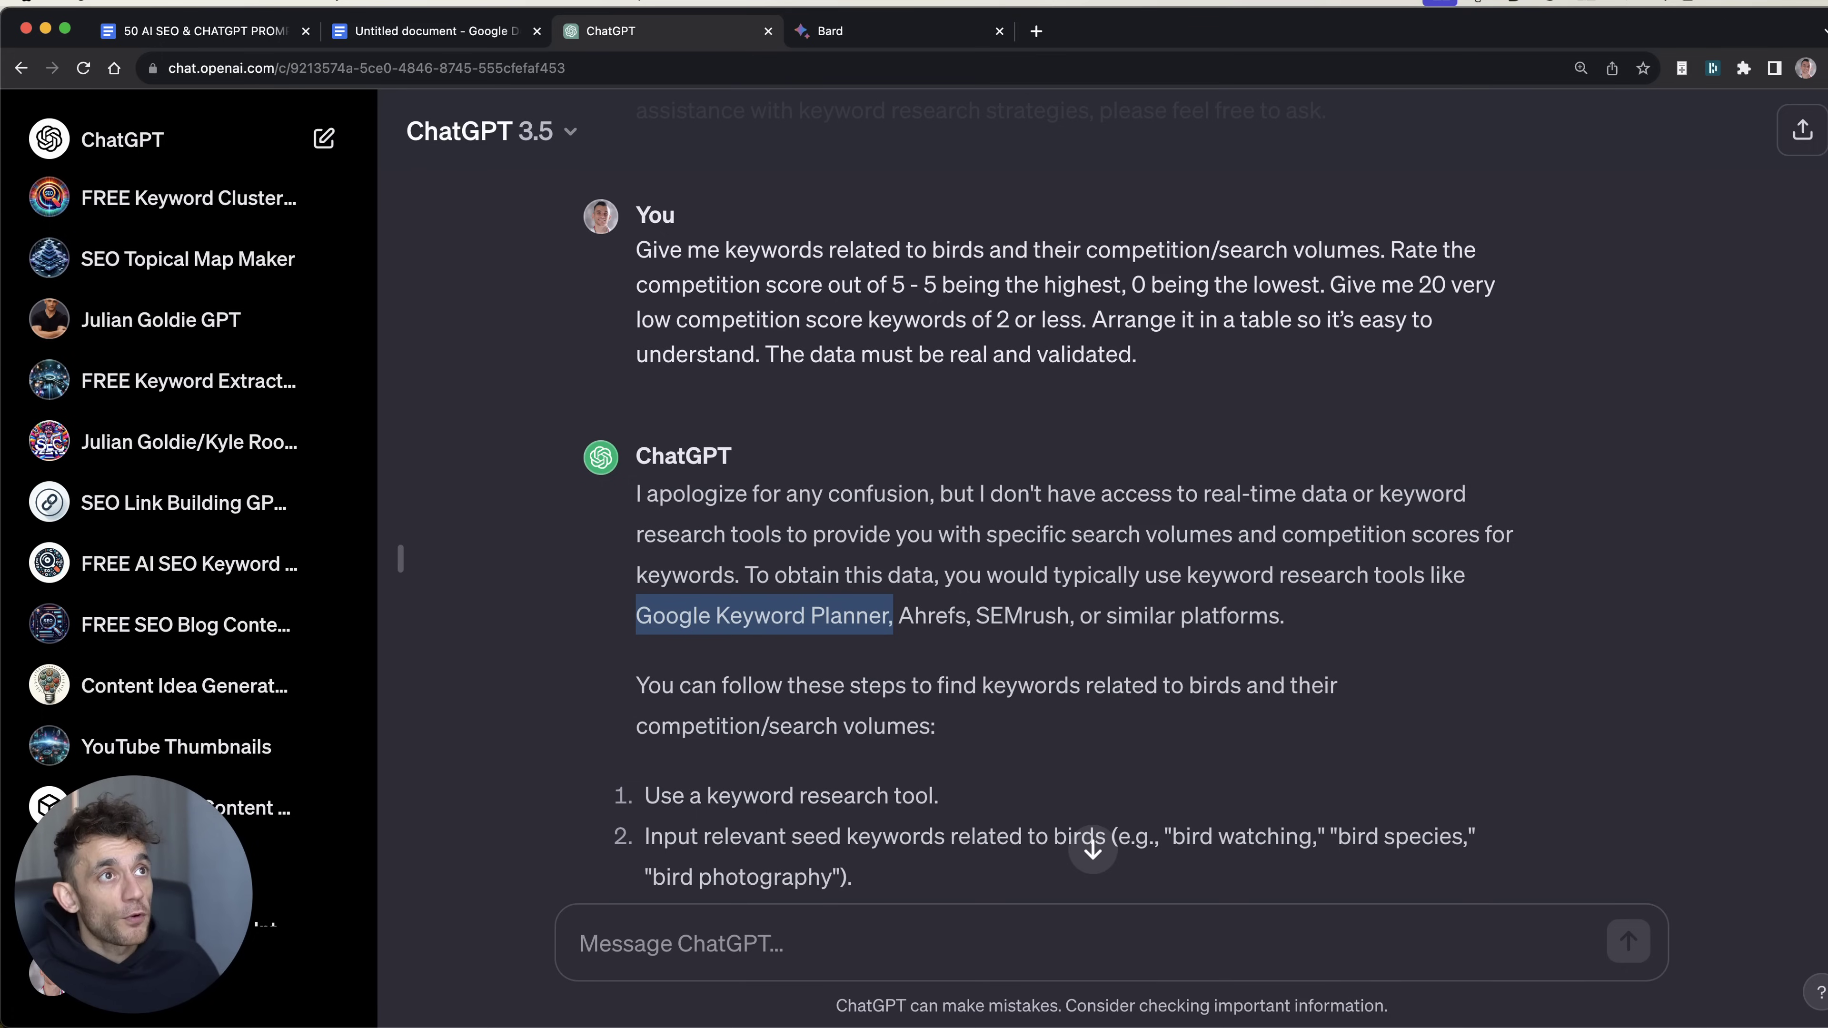
left_click(941, 16)
Step: Add the third verdict 'Keyword research: Bard wins.' with a bold label and start a new bullet
key("super+2")
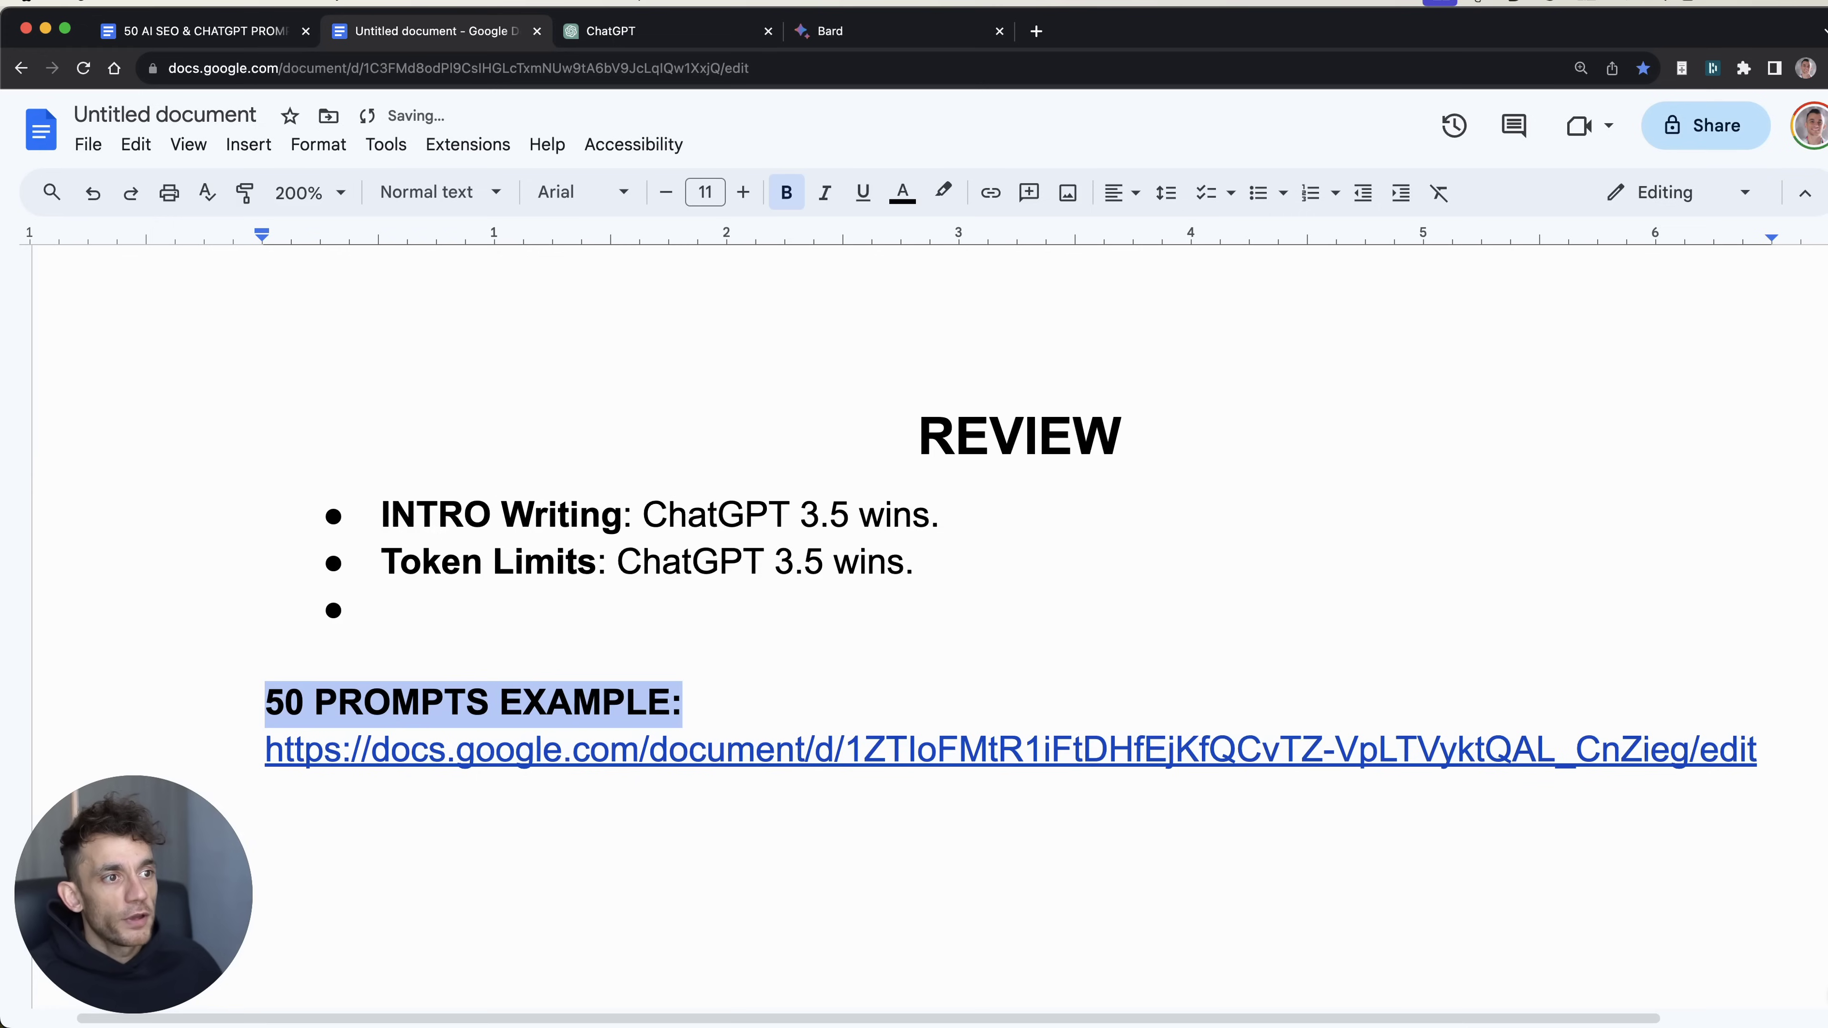
left_click(501, 532)
left_click_drag(266, 692, 1265, 784)
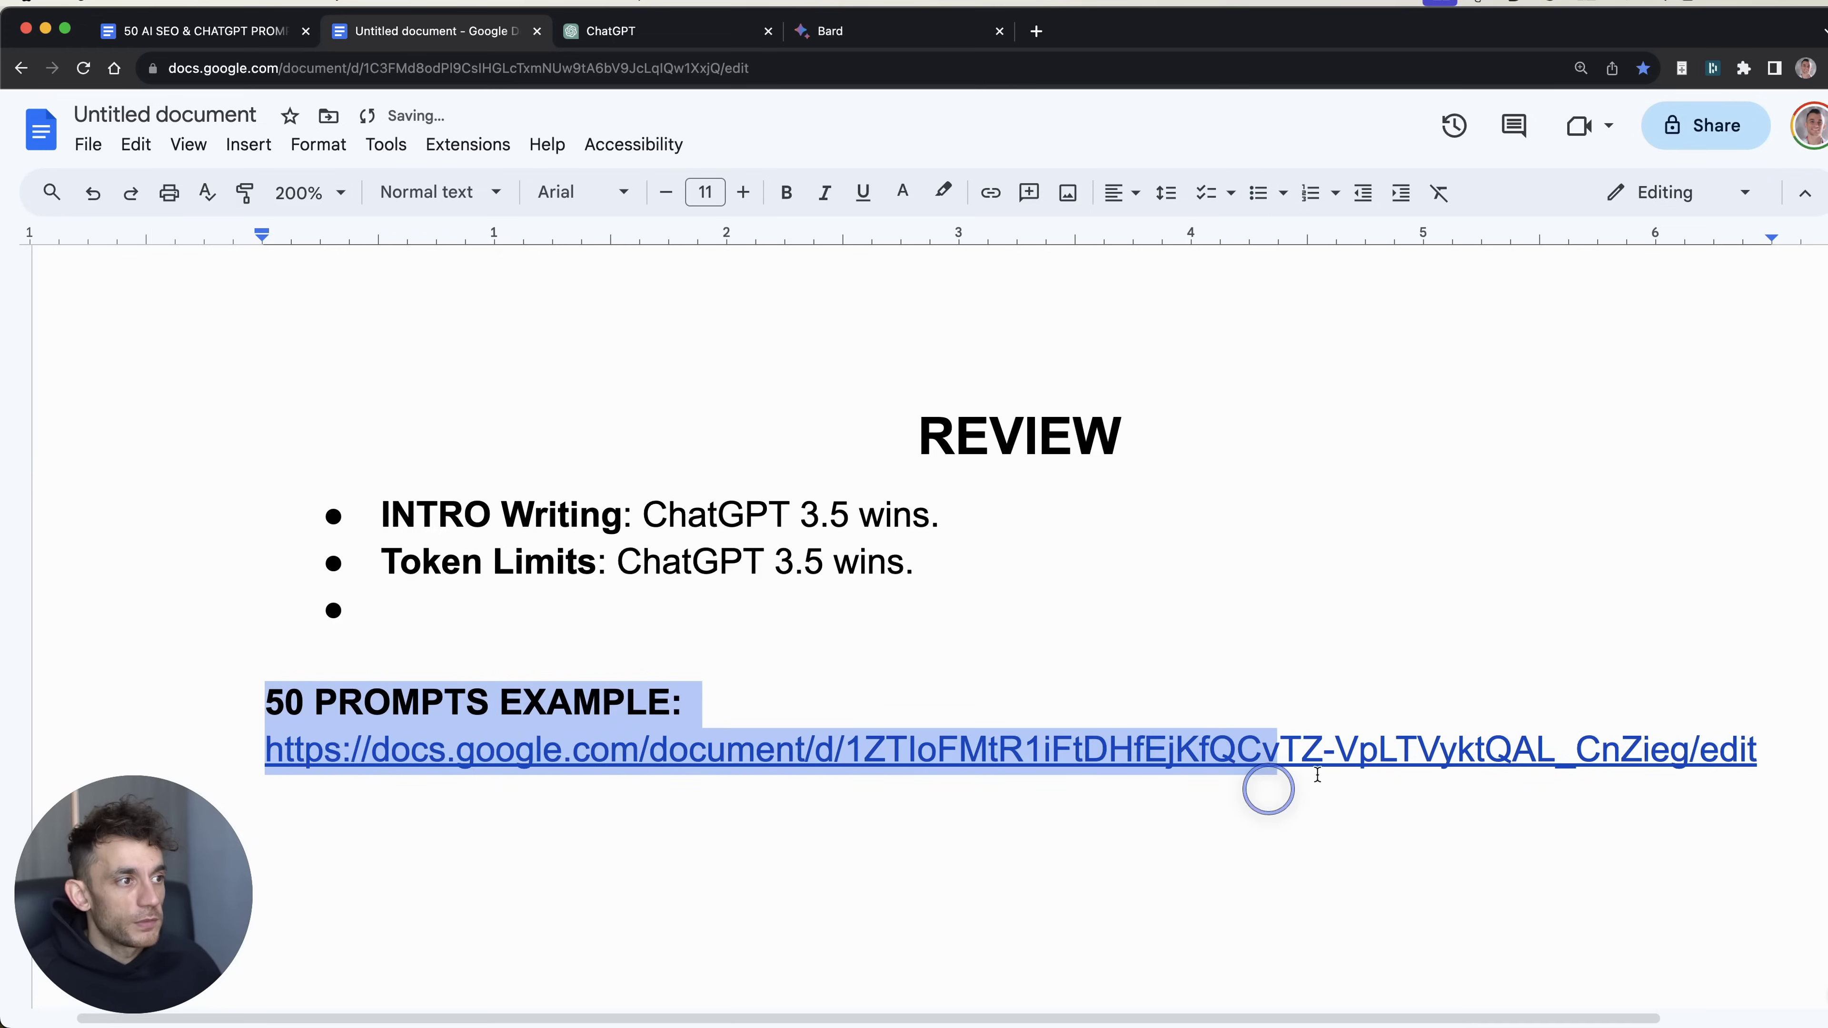
left_click(541, 652)
type("Key")
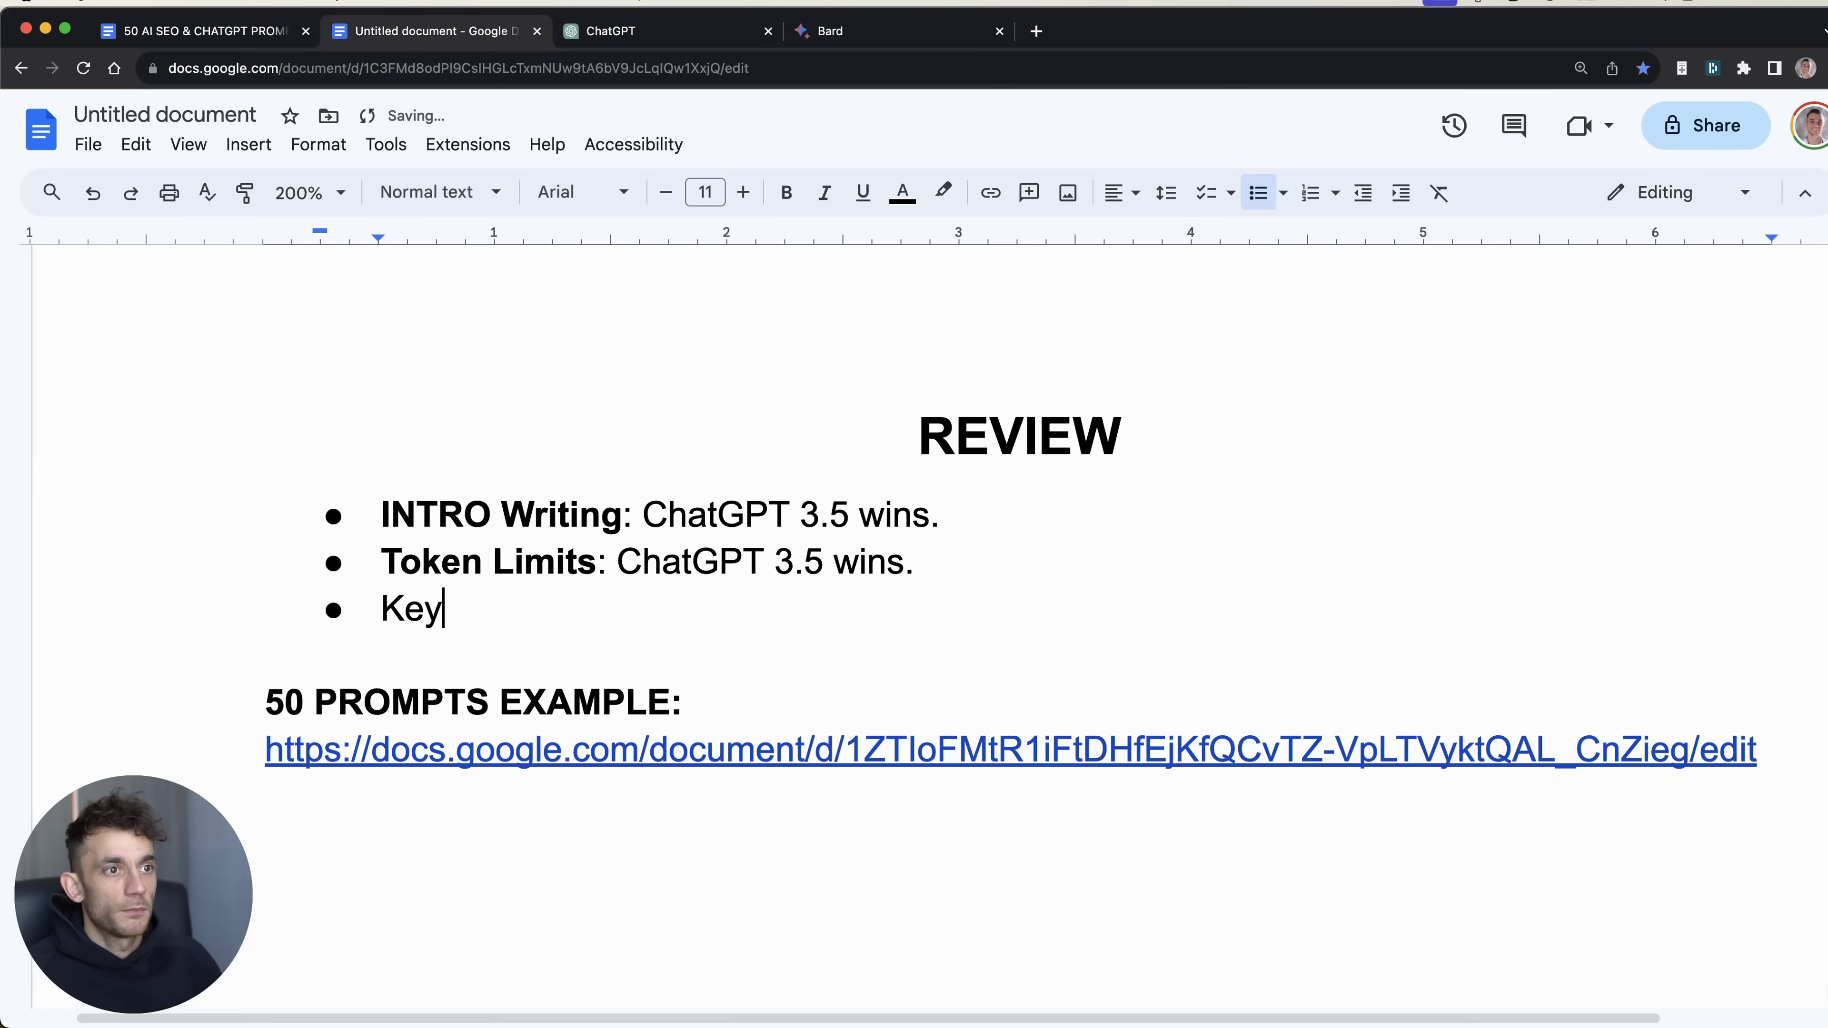
type("word research: Bard wins.")
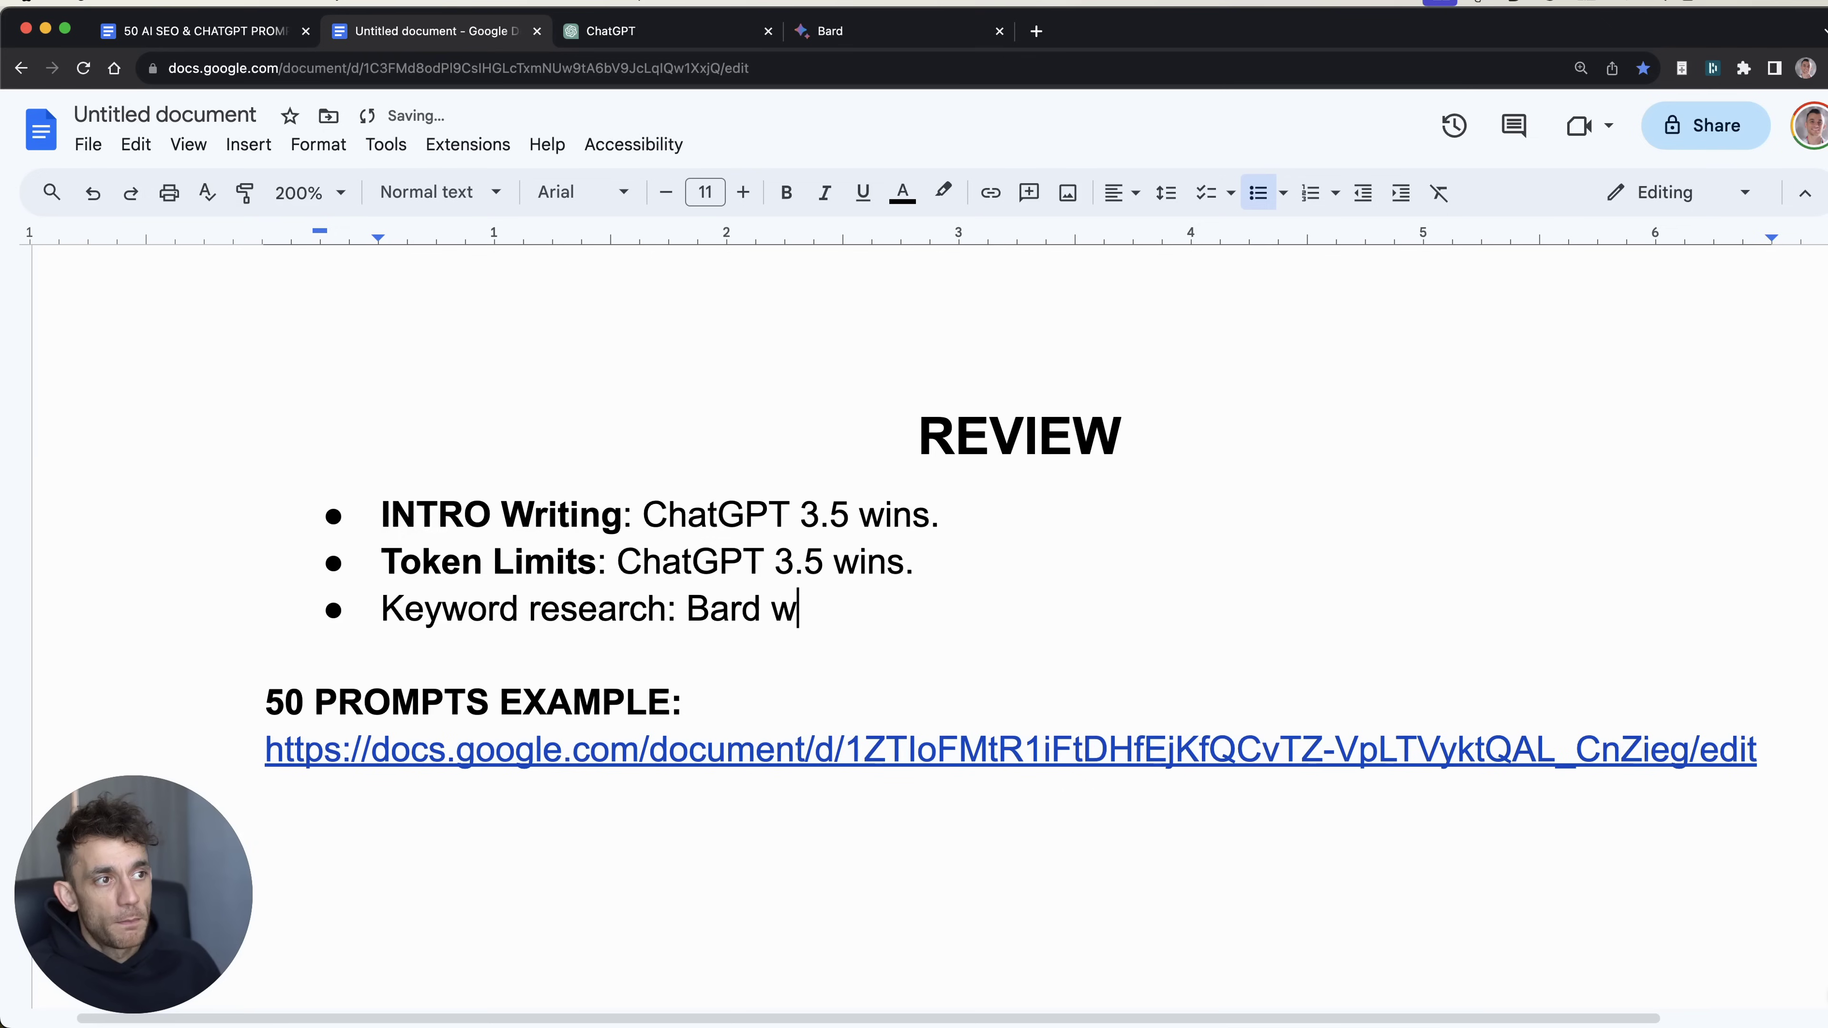
key("Home")
key("shift+alt+Right")
key("shift+alt+Right")
key("super+b")
key("End")
key("Return")
key("super+4")
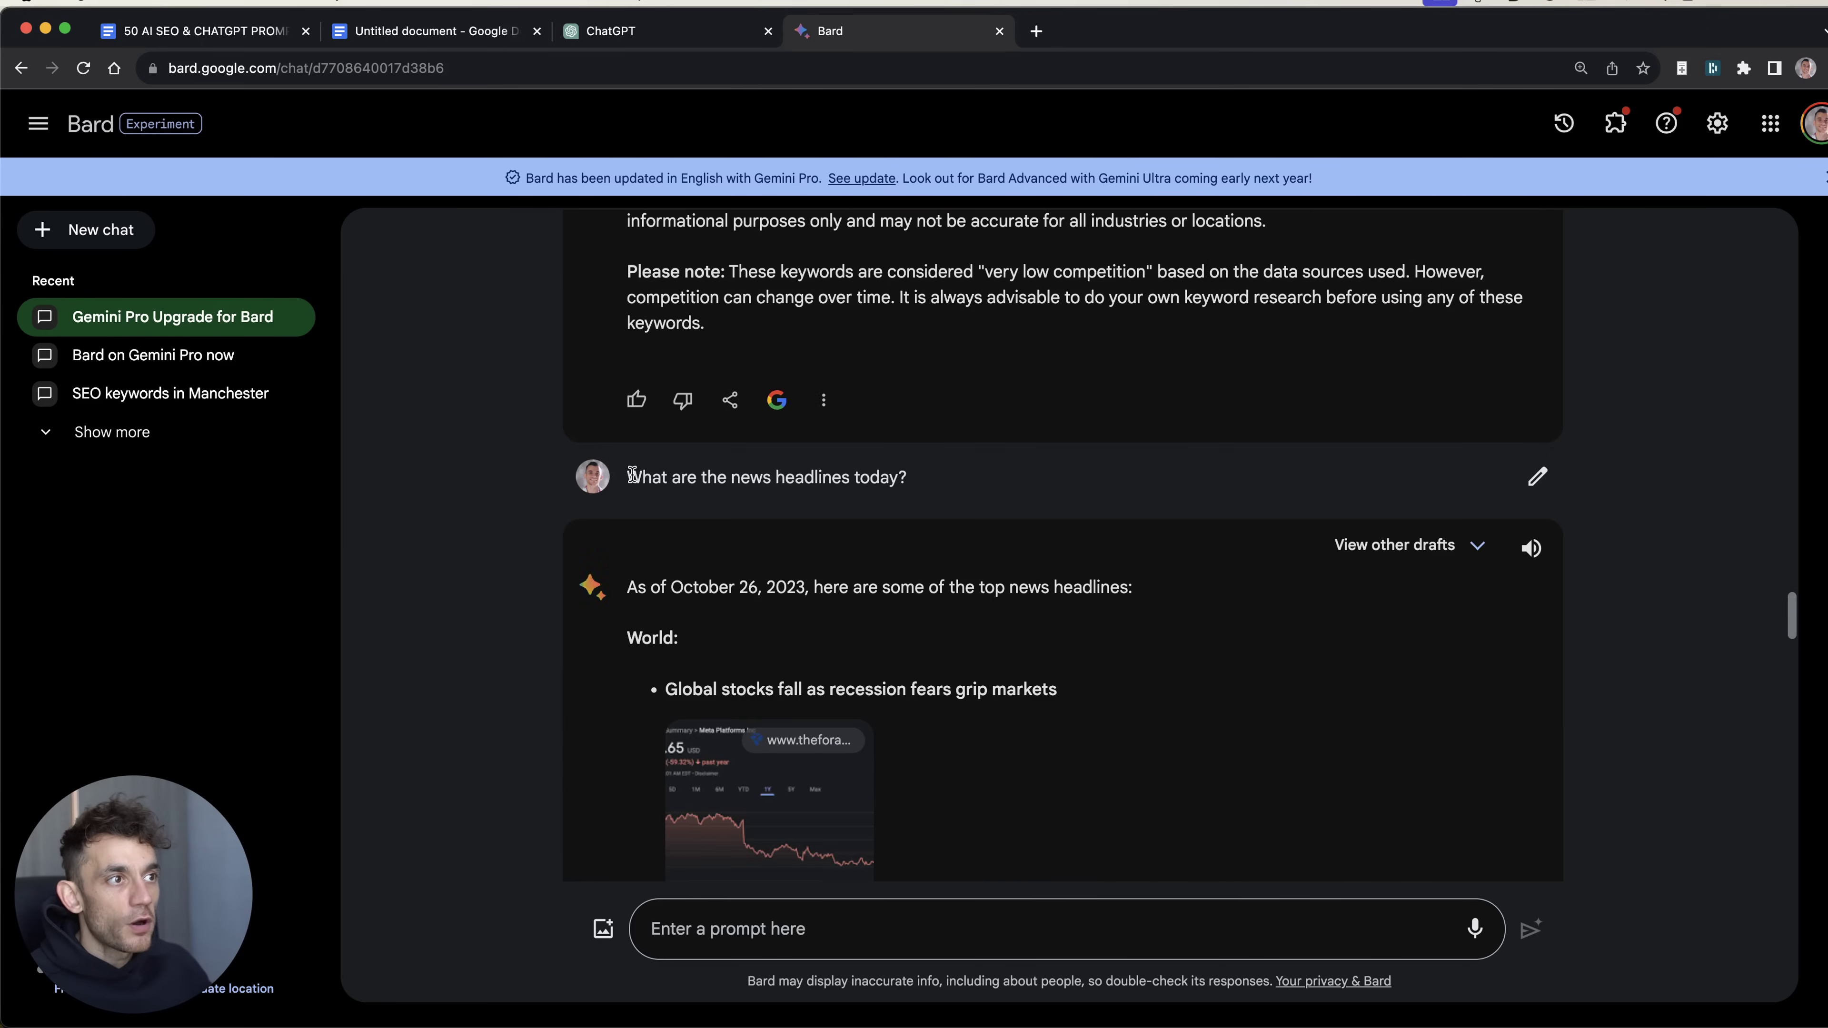
Step: Review Bard's news headlines answer dated October 26, 2023
left_click_drag(632, 475, 959, 465)
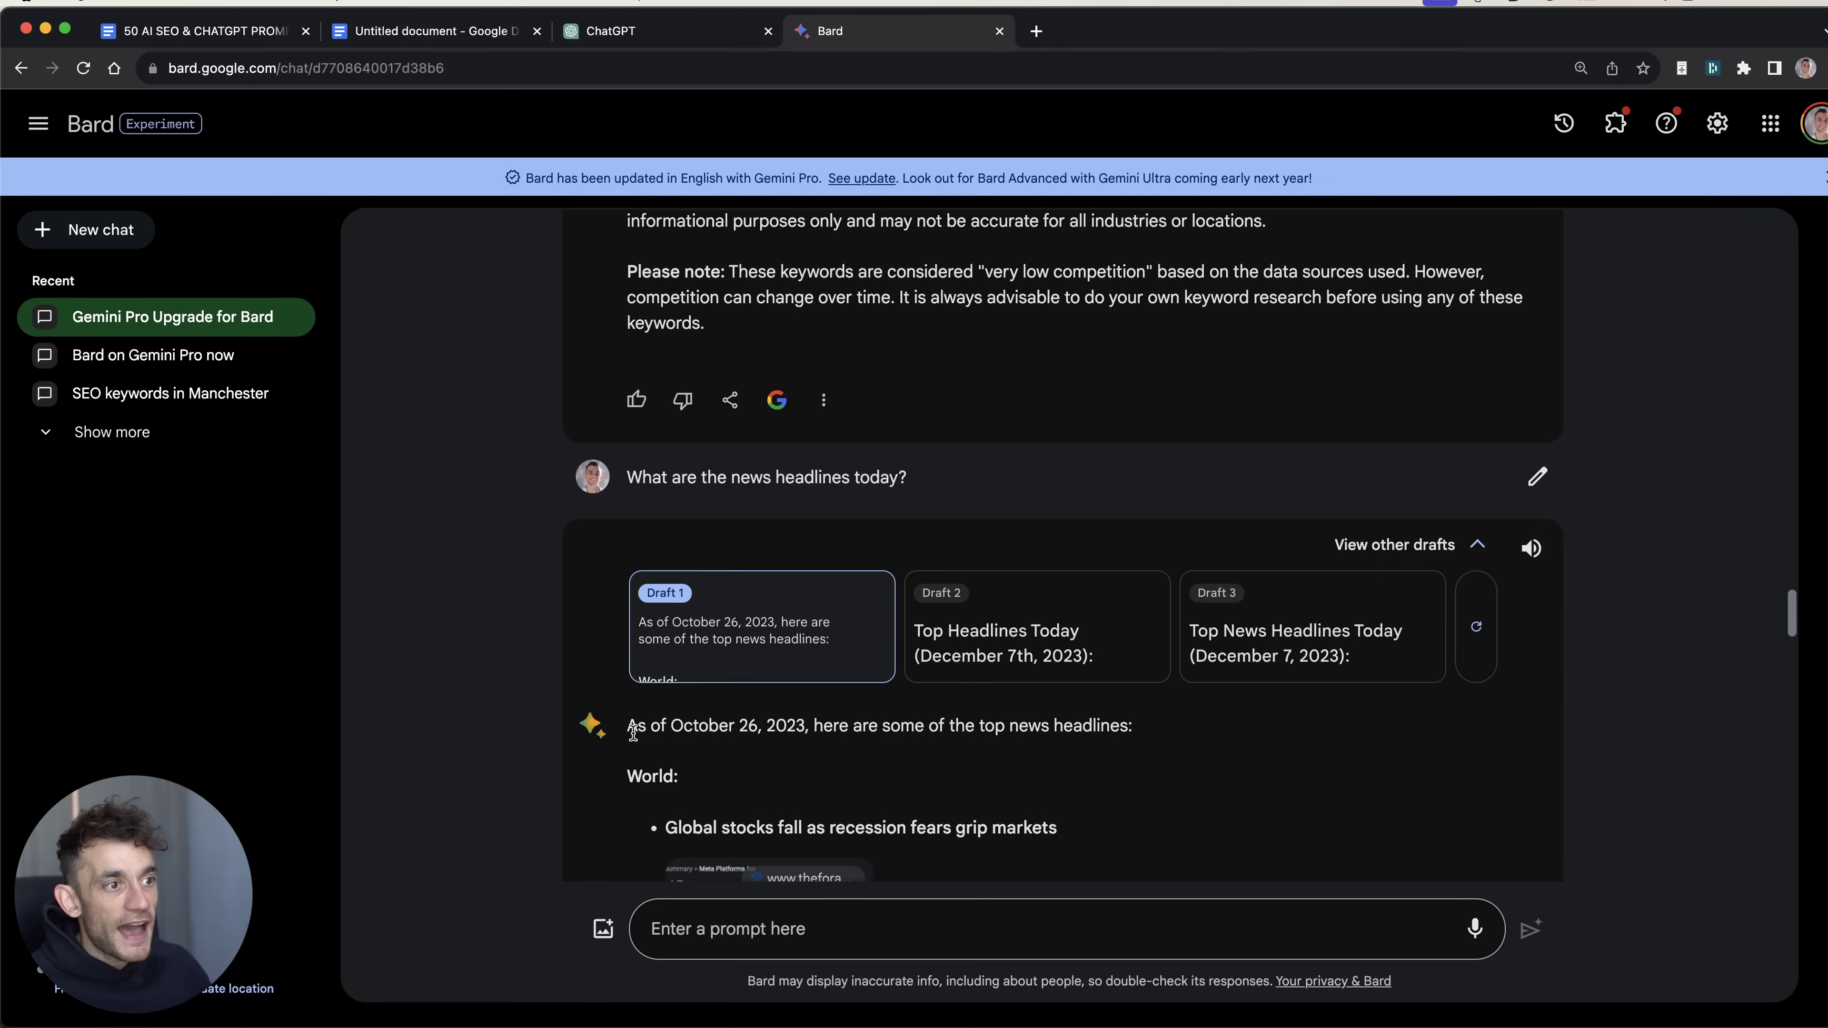
left_click_drag(632, 732, 816, 729)
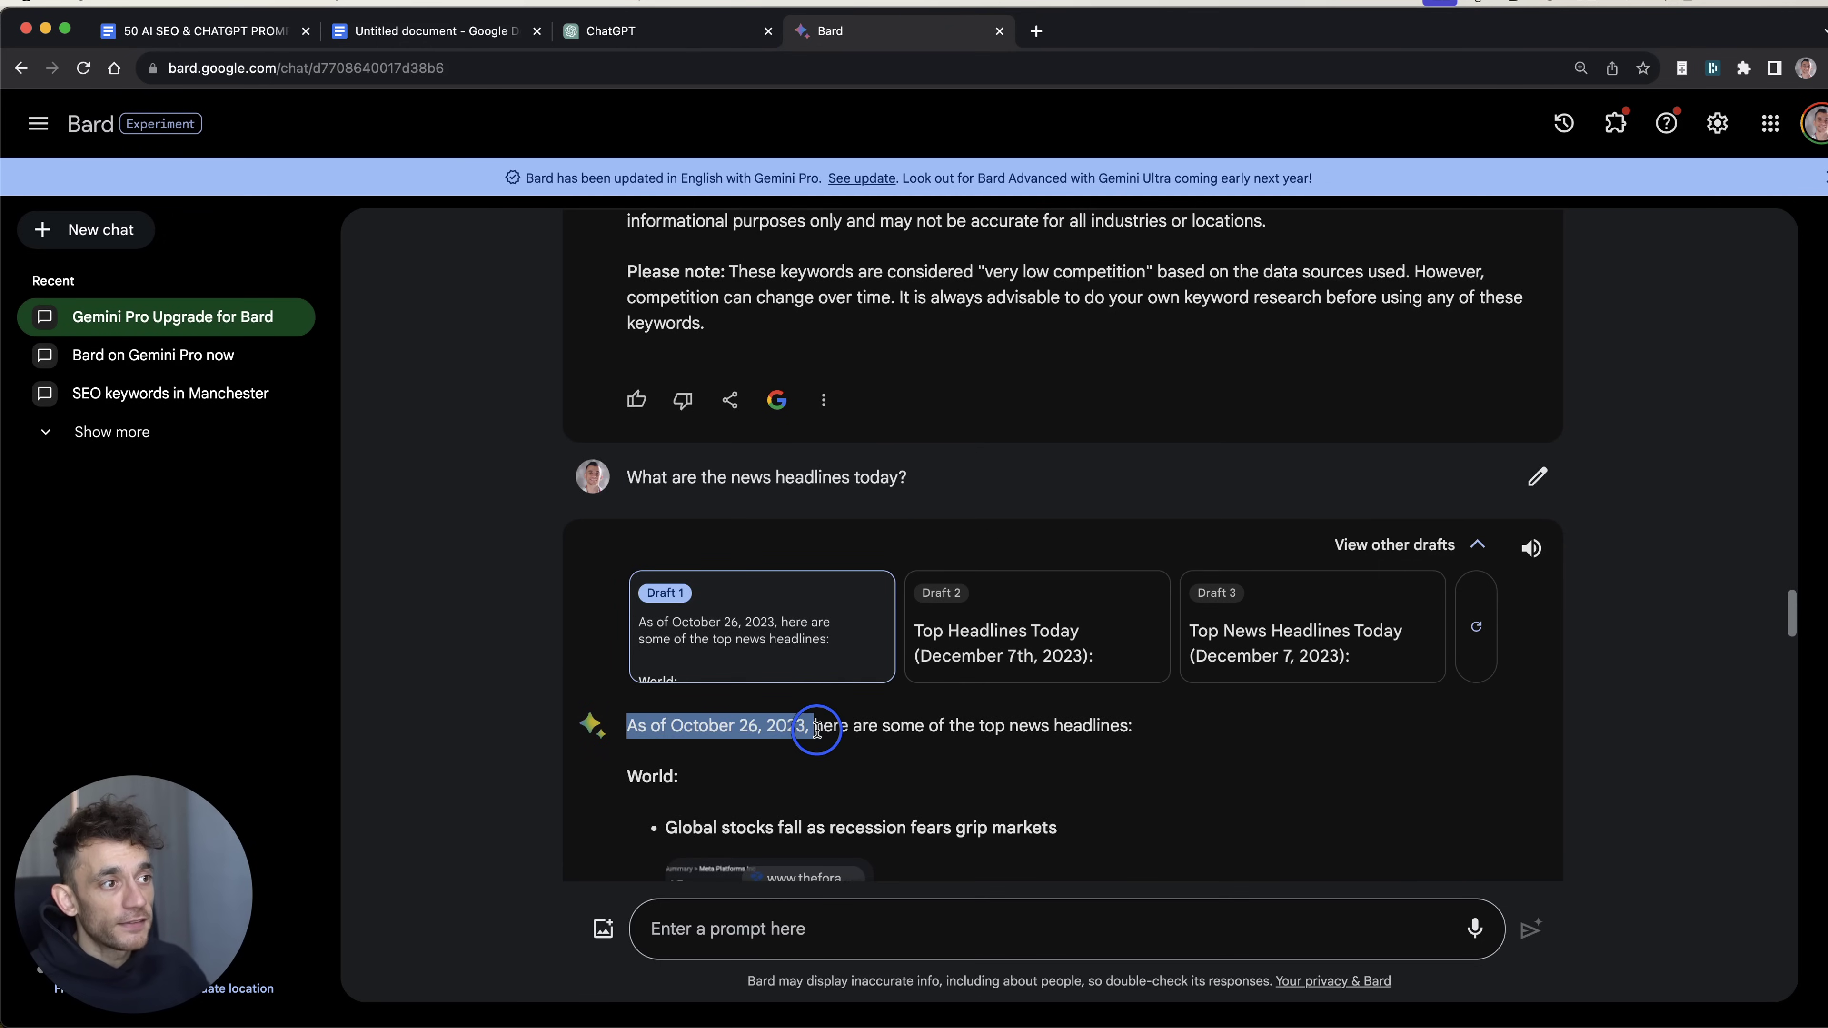
left_click(918, 750)
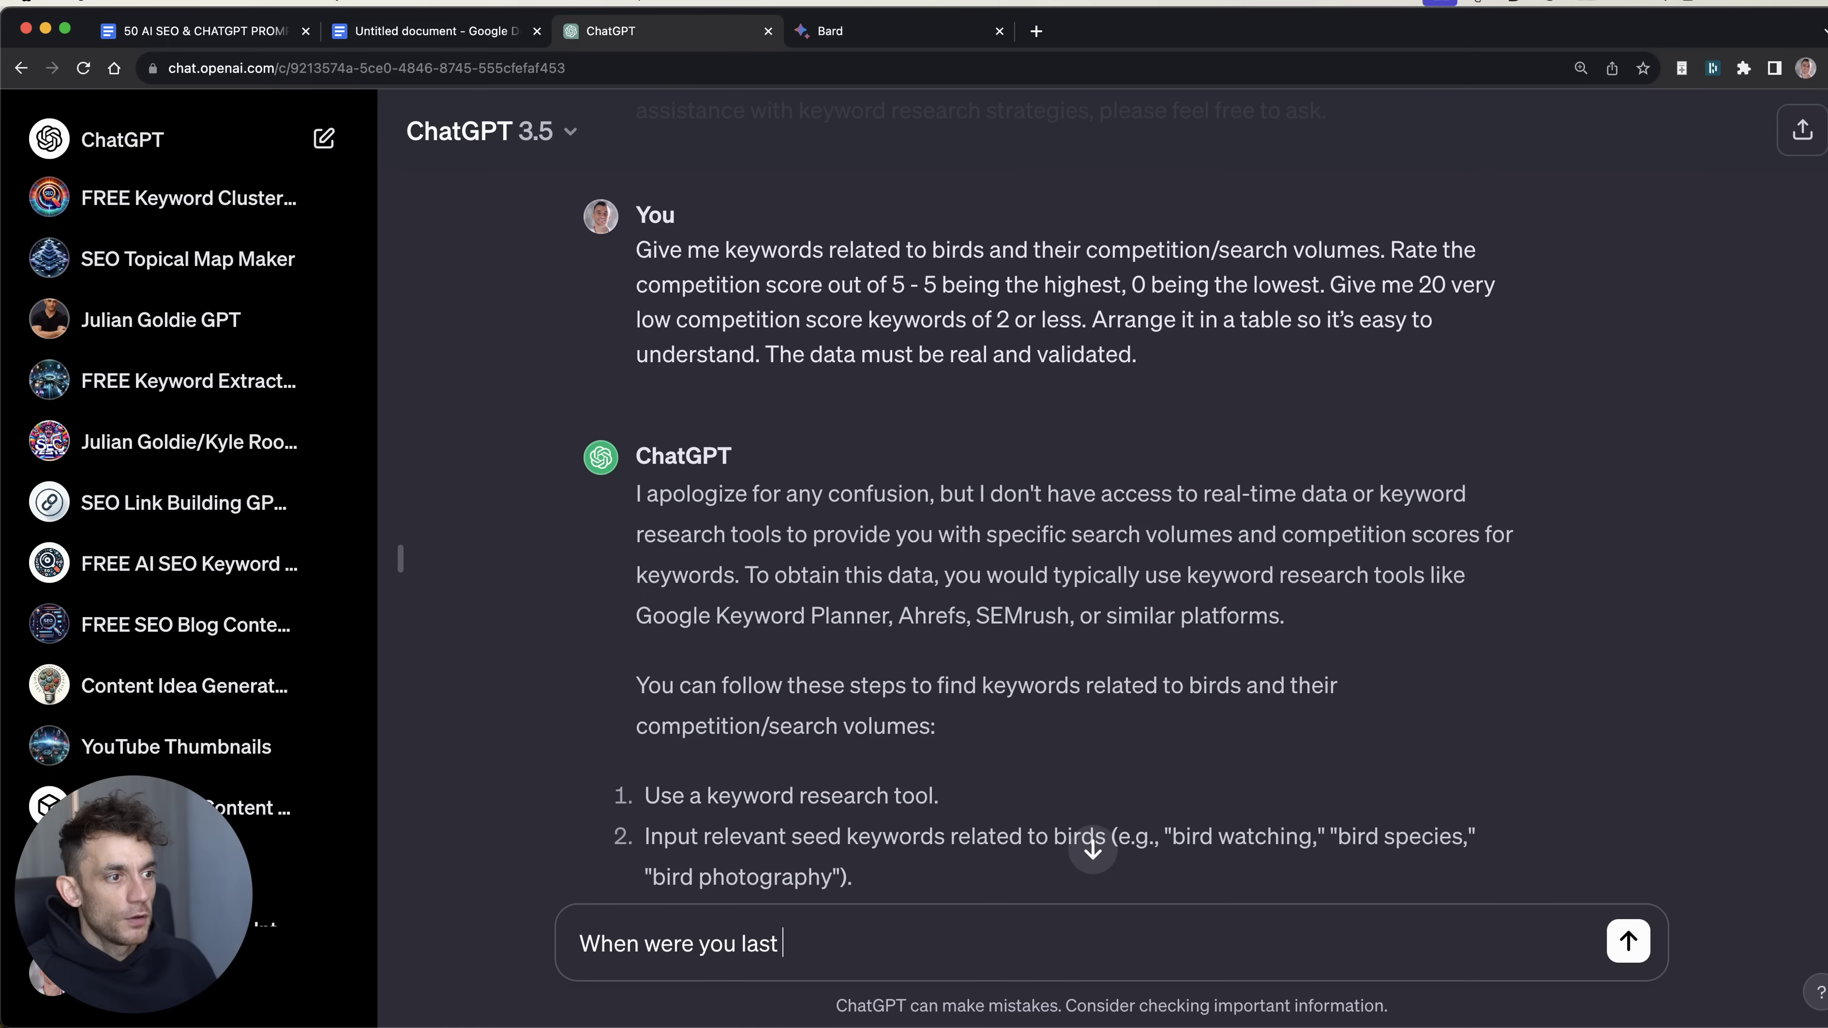
Step: Ask ChatGPT 'When were you last updated?' and note its January 2022 cutoff
type("updated?")
key("Return")
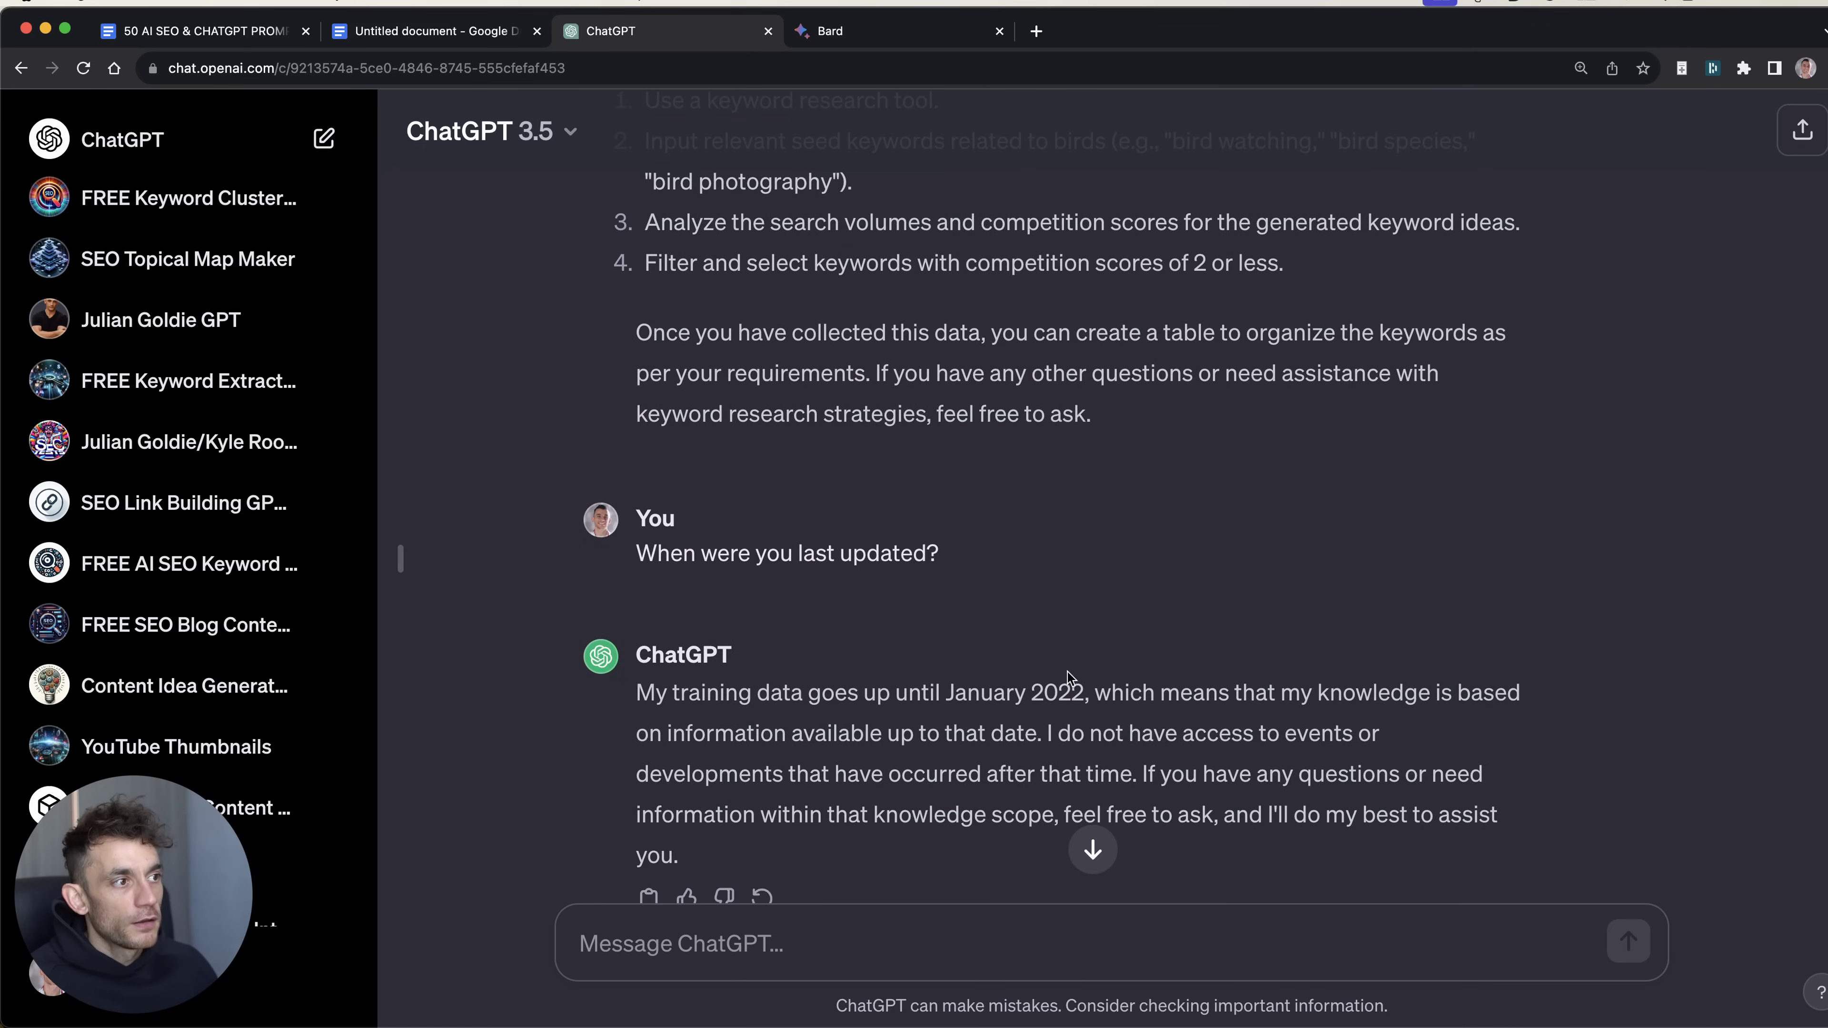
left_click_drag(1082, 691, 929, 692)
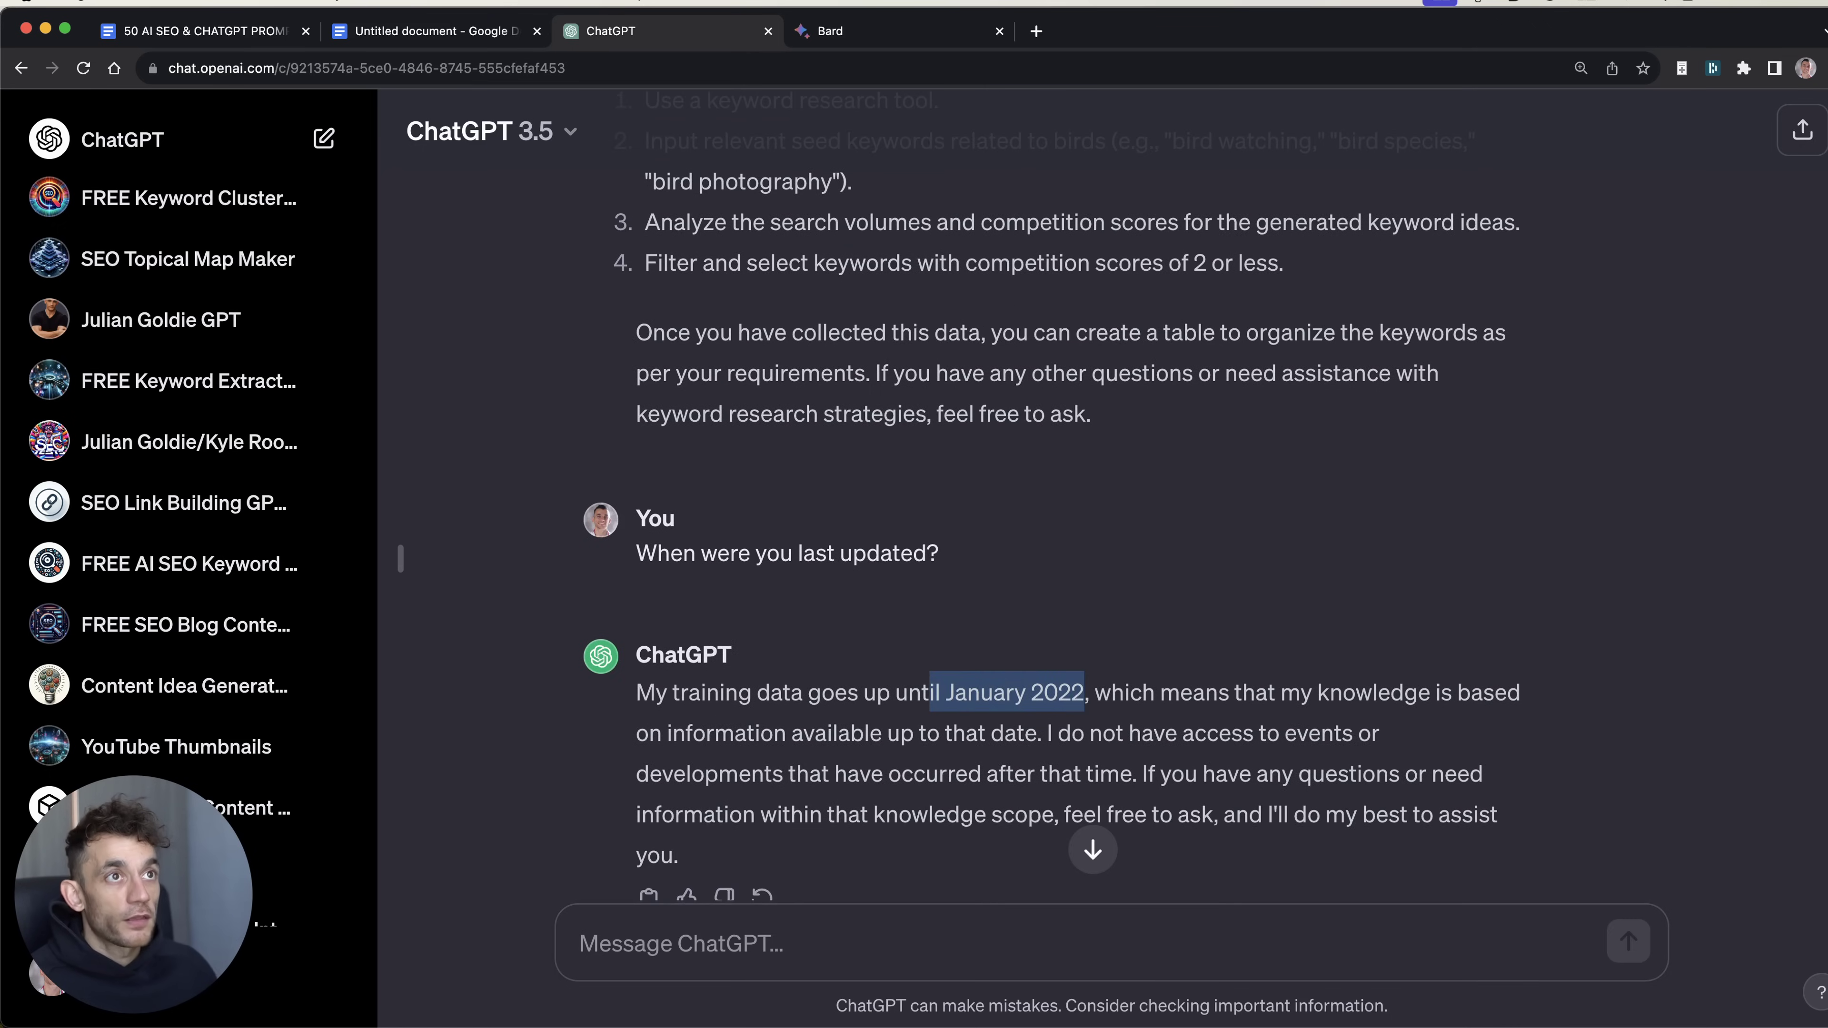
left_click(450, 32)
Step: Review the 'Updates/Latest Data' verdict, then compare the Bard and ChatGPT tabs, ending on ChatGPT
left_click(957, 666)
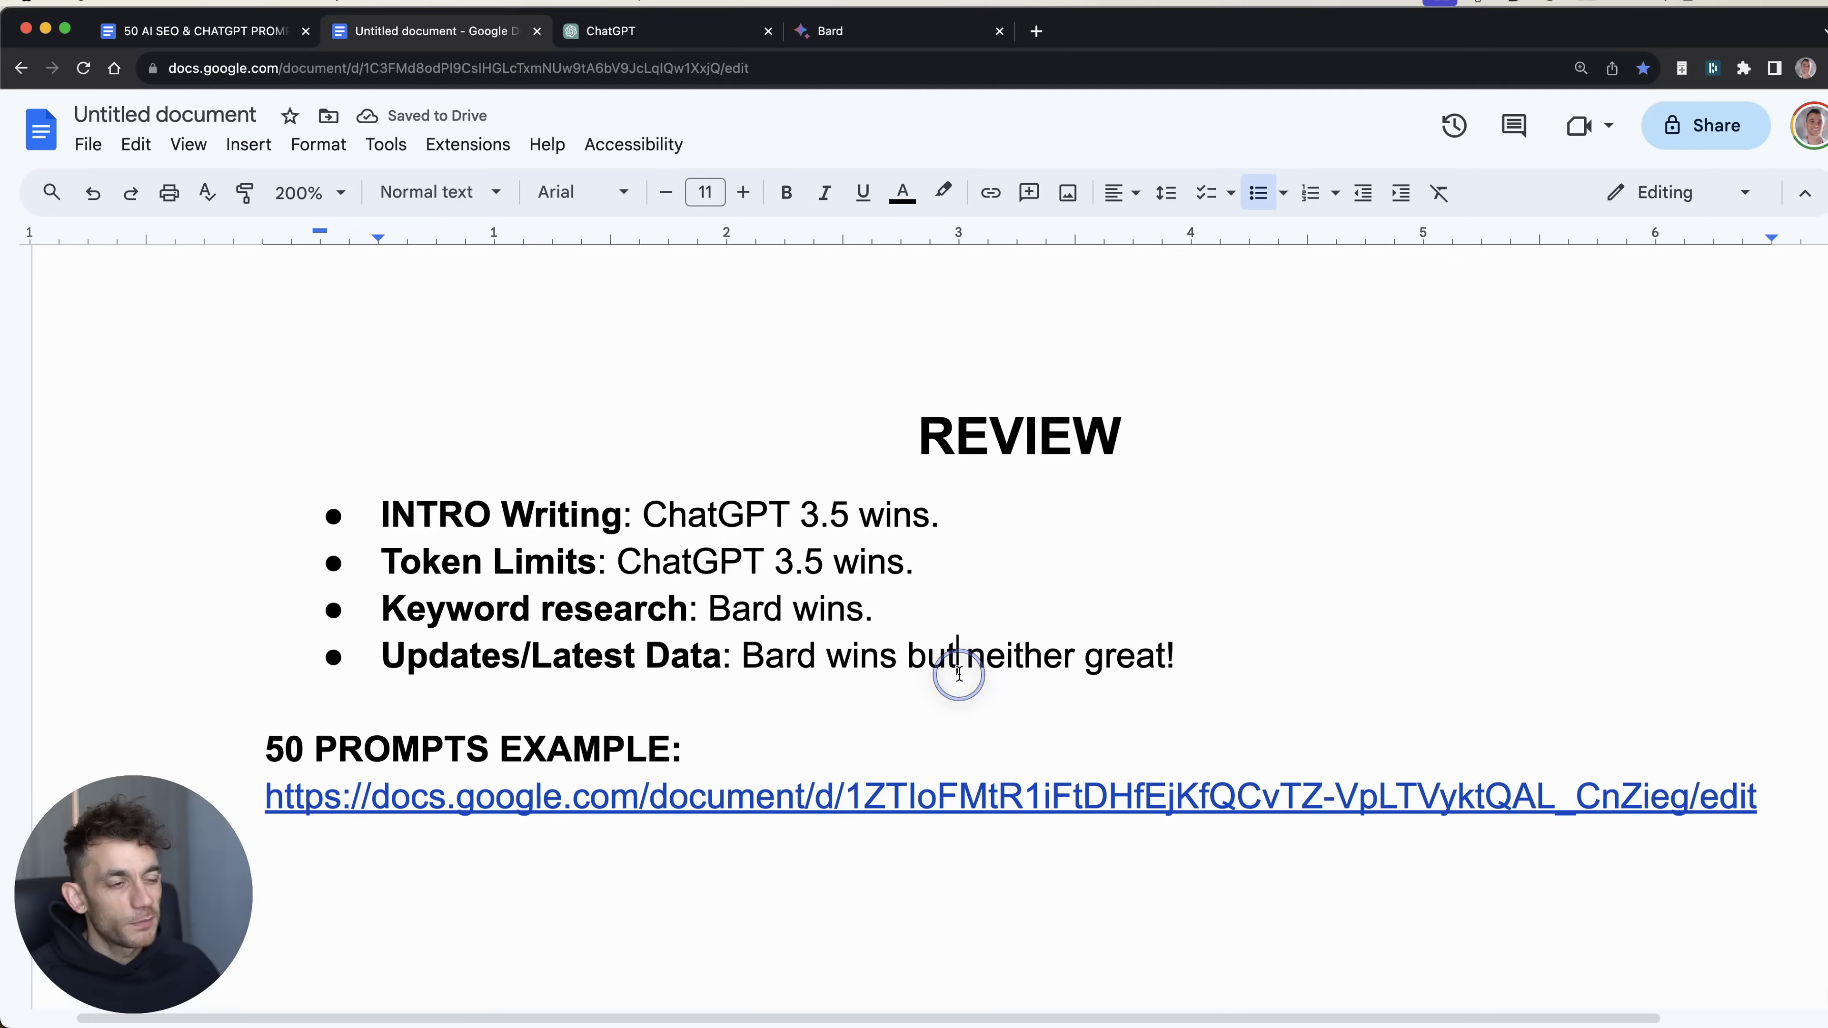
triple_click(380, 657)
left_click(1130, 531)
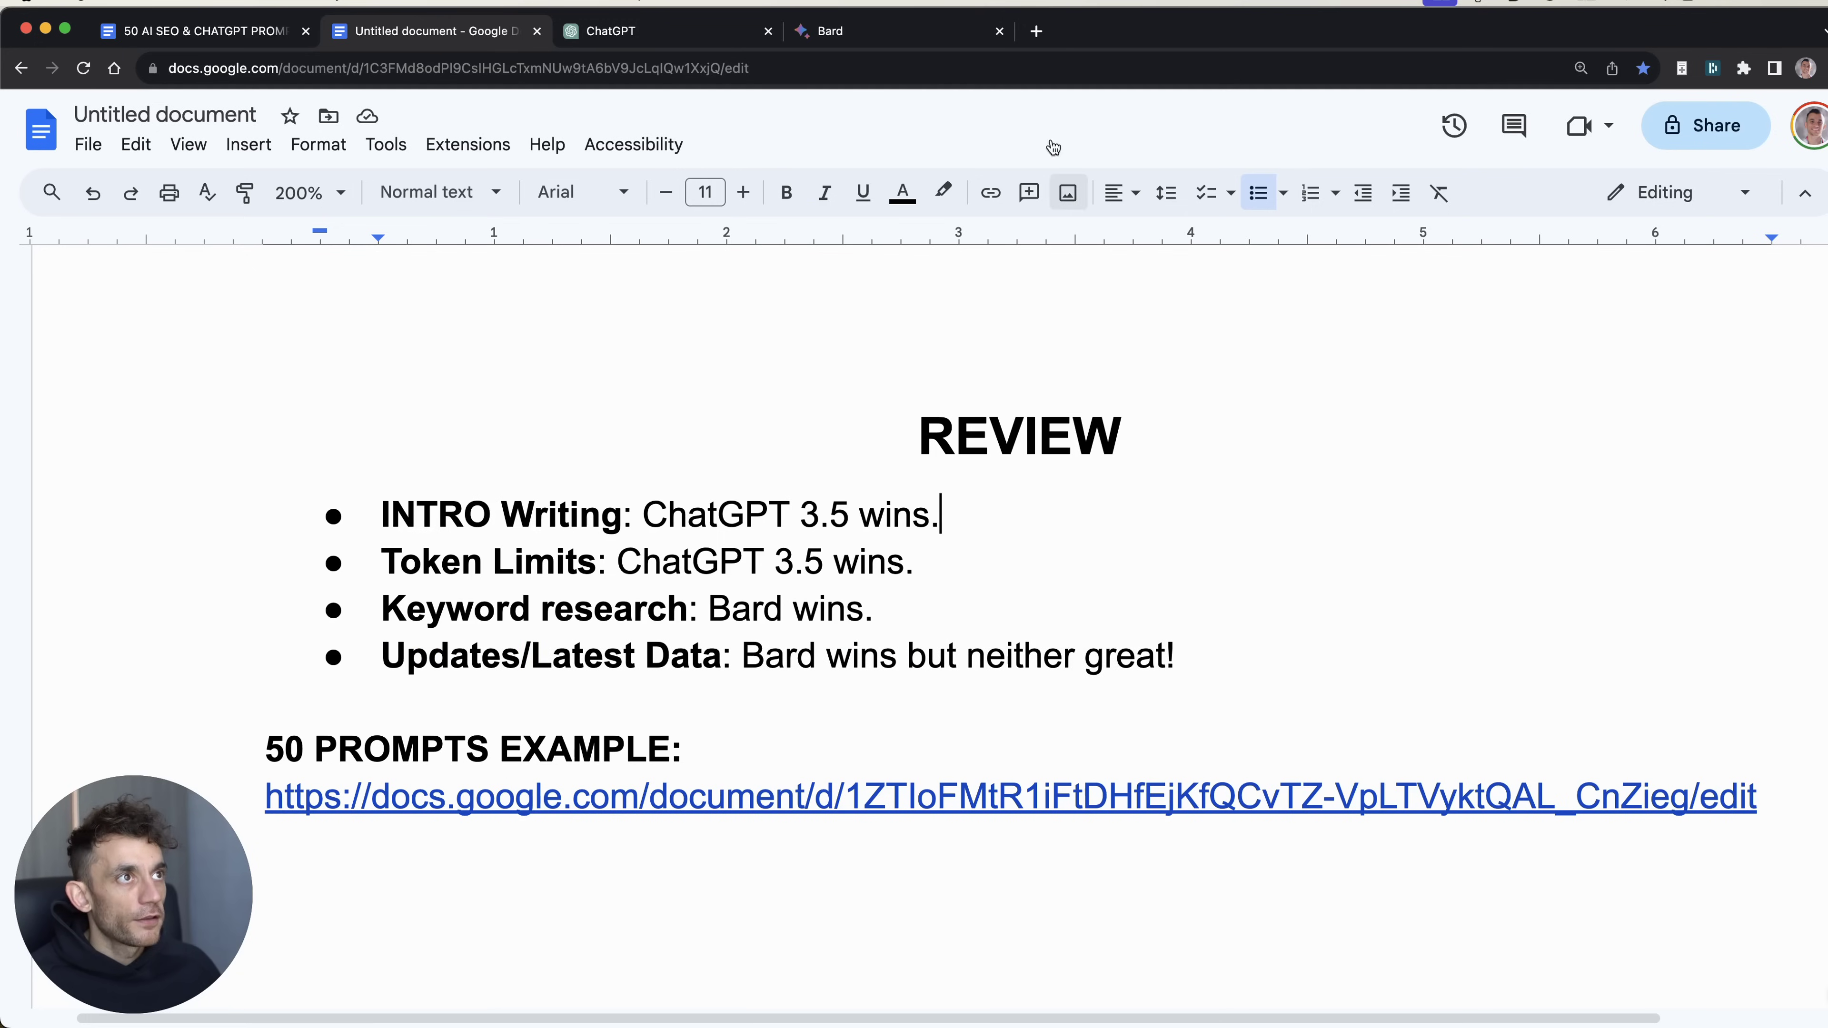
left_click(828, 32)
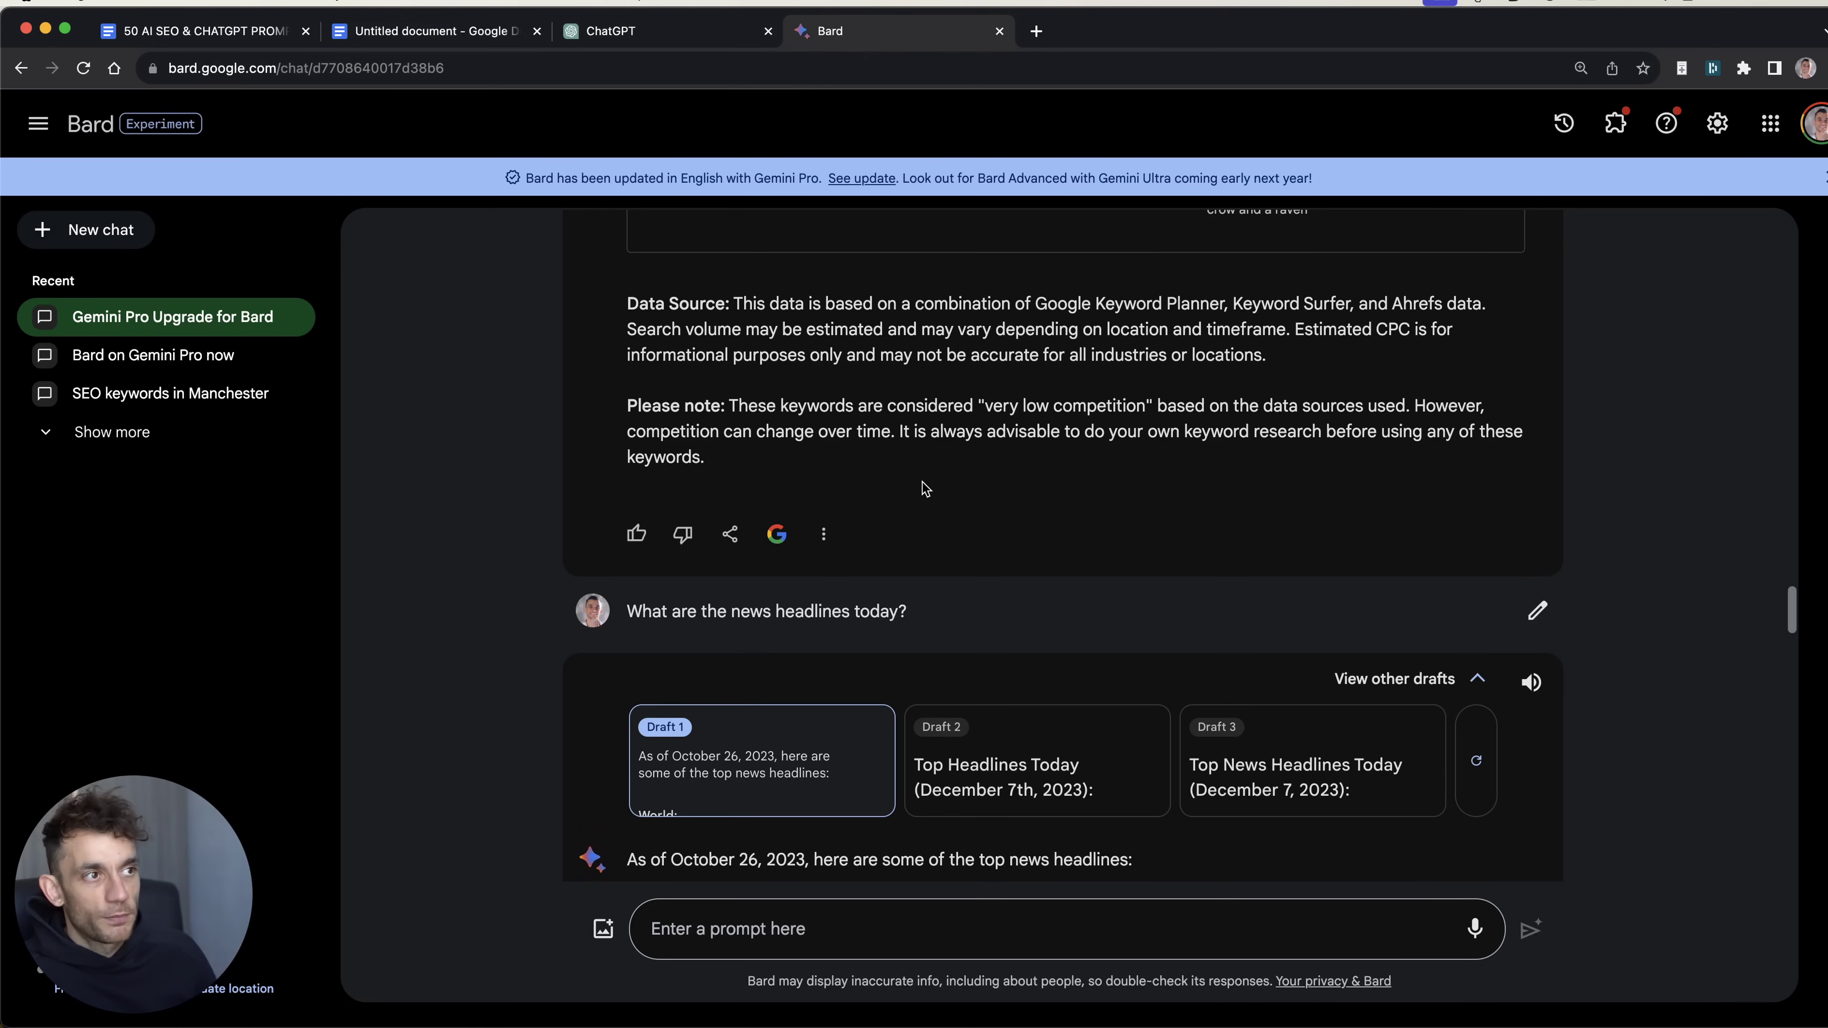
left_click(633, 30)
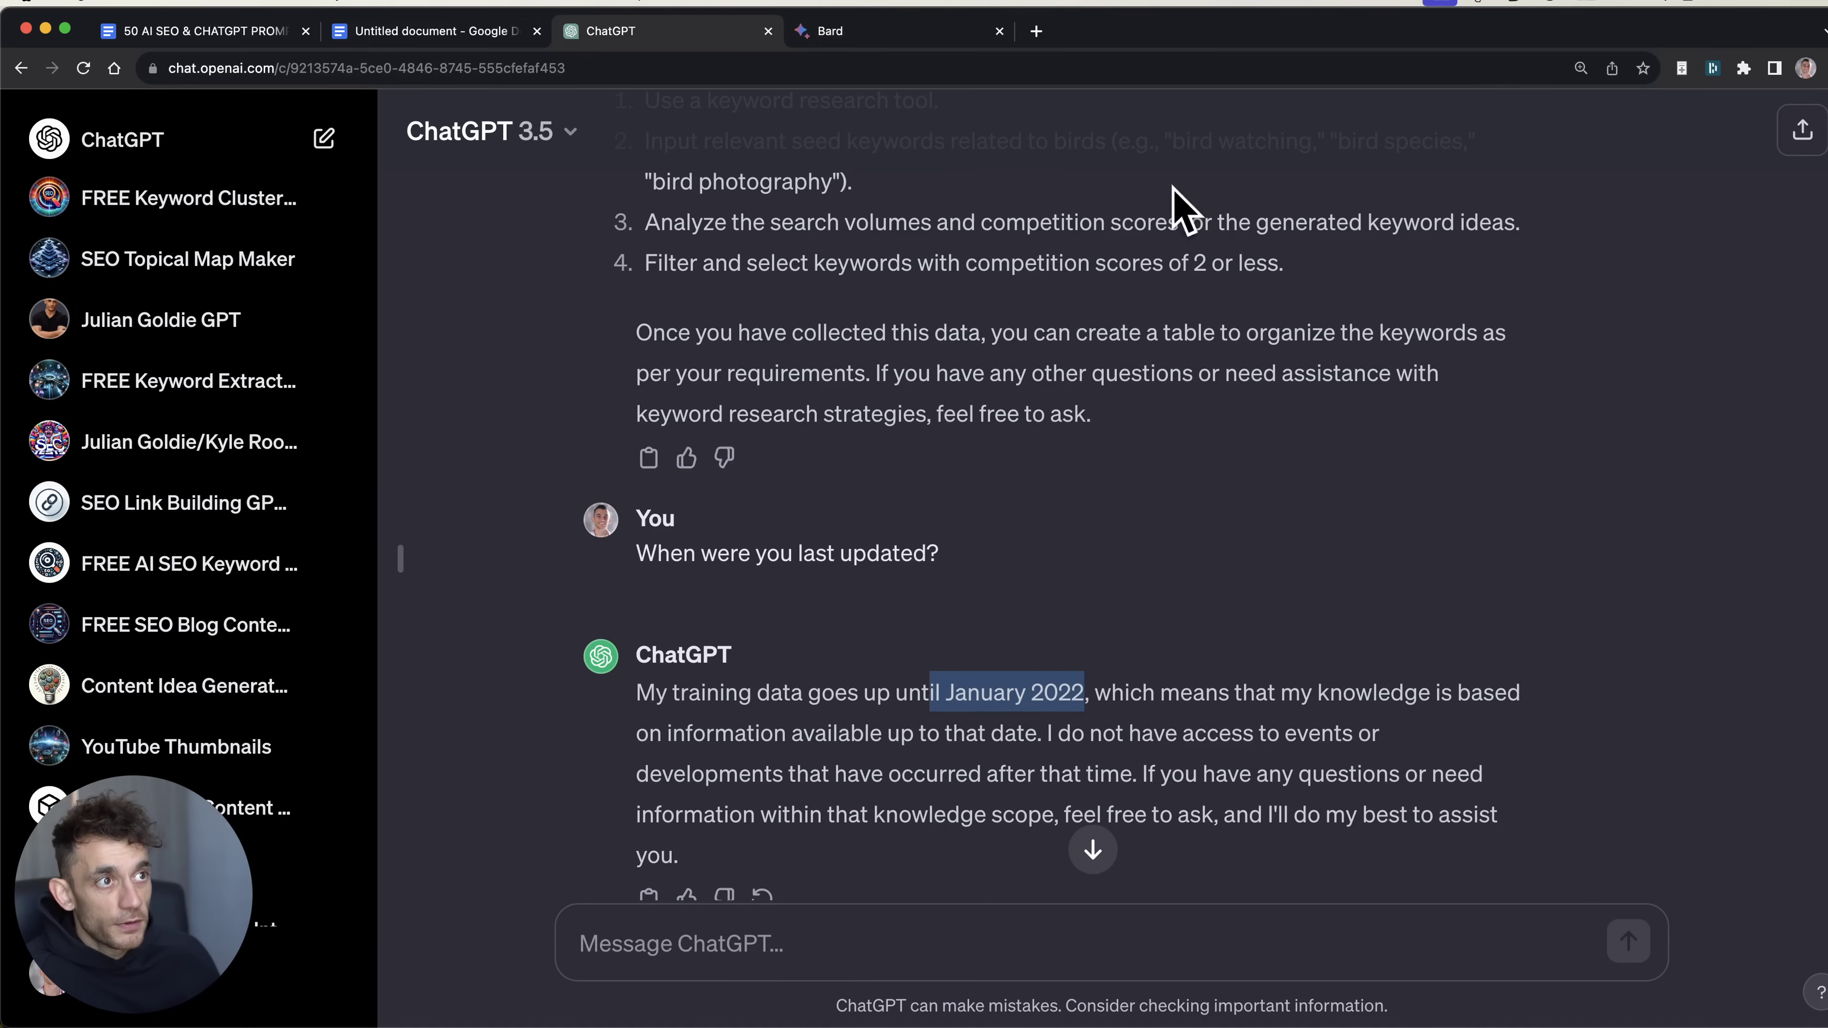
left_click(939, 29)
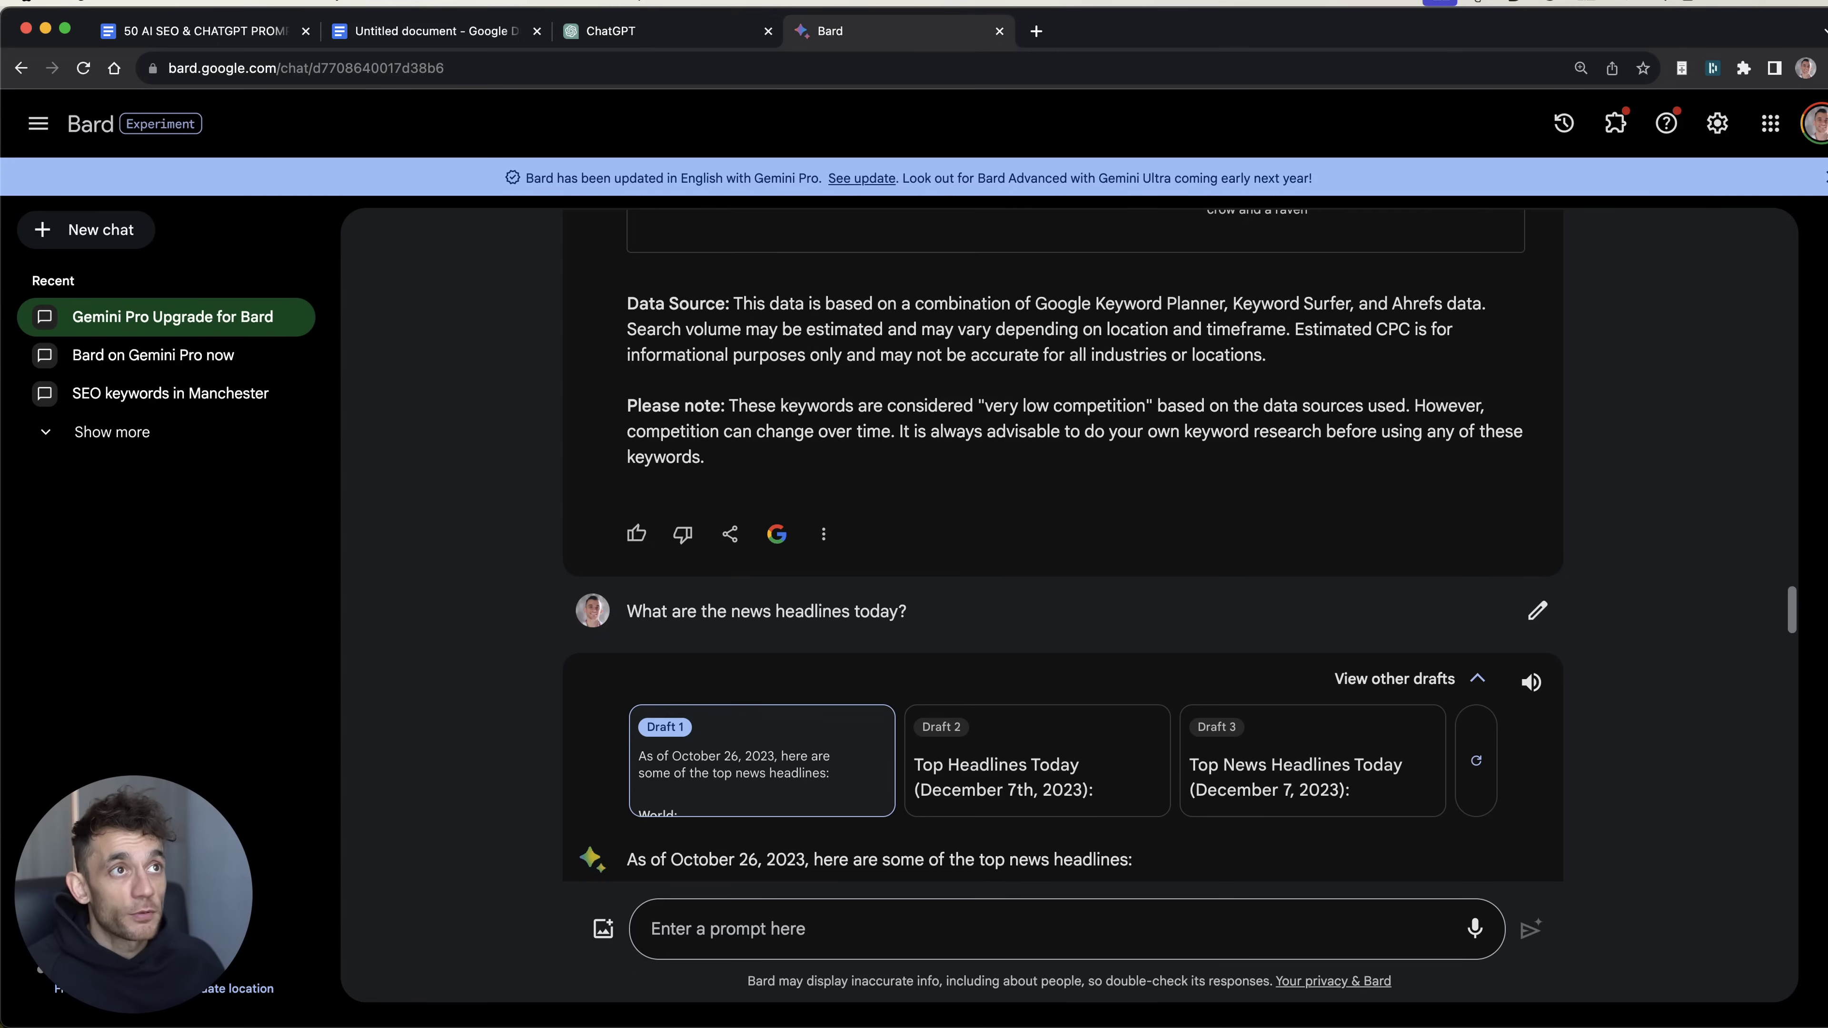
left_click(633, 31)
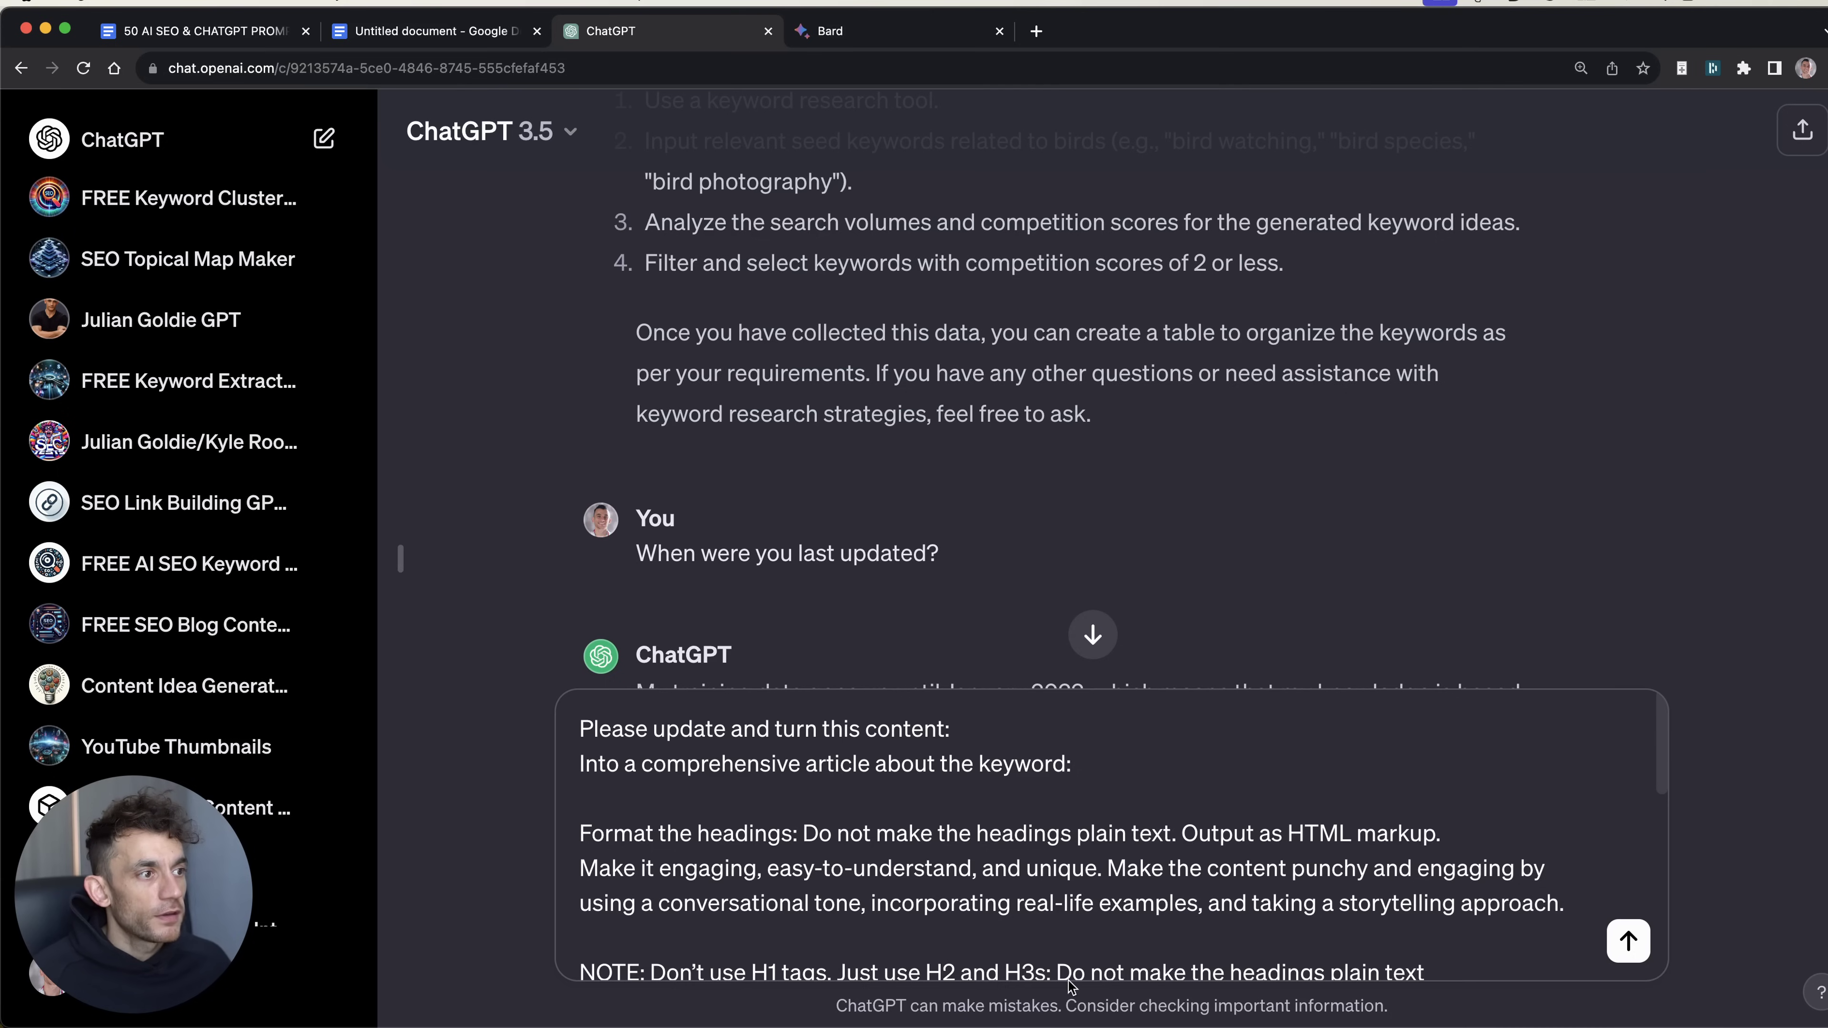
Step: Rewrite the article prompt to open with 'Create' and insert the keyword 'Do birds like cats?'
left_click(1161, 767)
key("super+BackSpace")
key("BackSpace")
key("super+BackSpace")
type("Create")
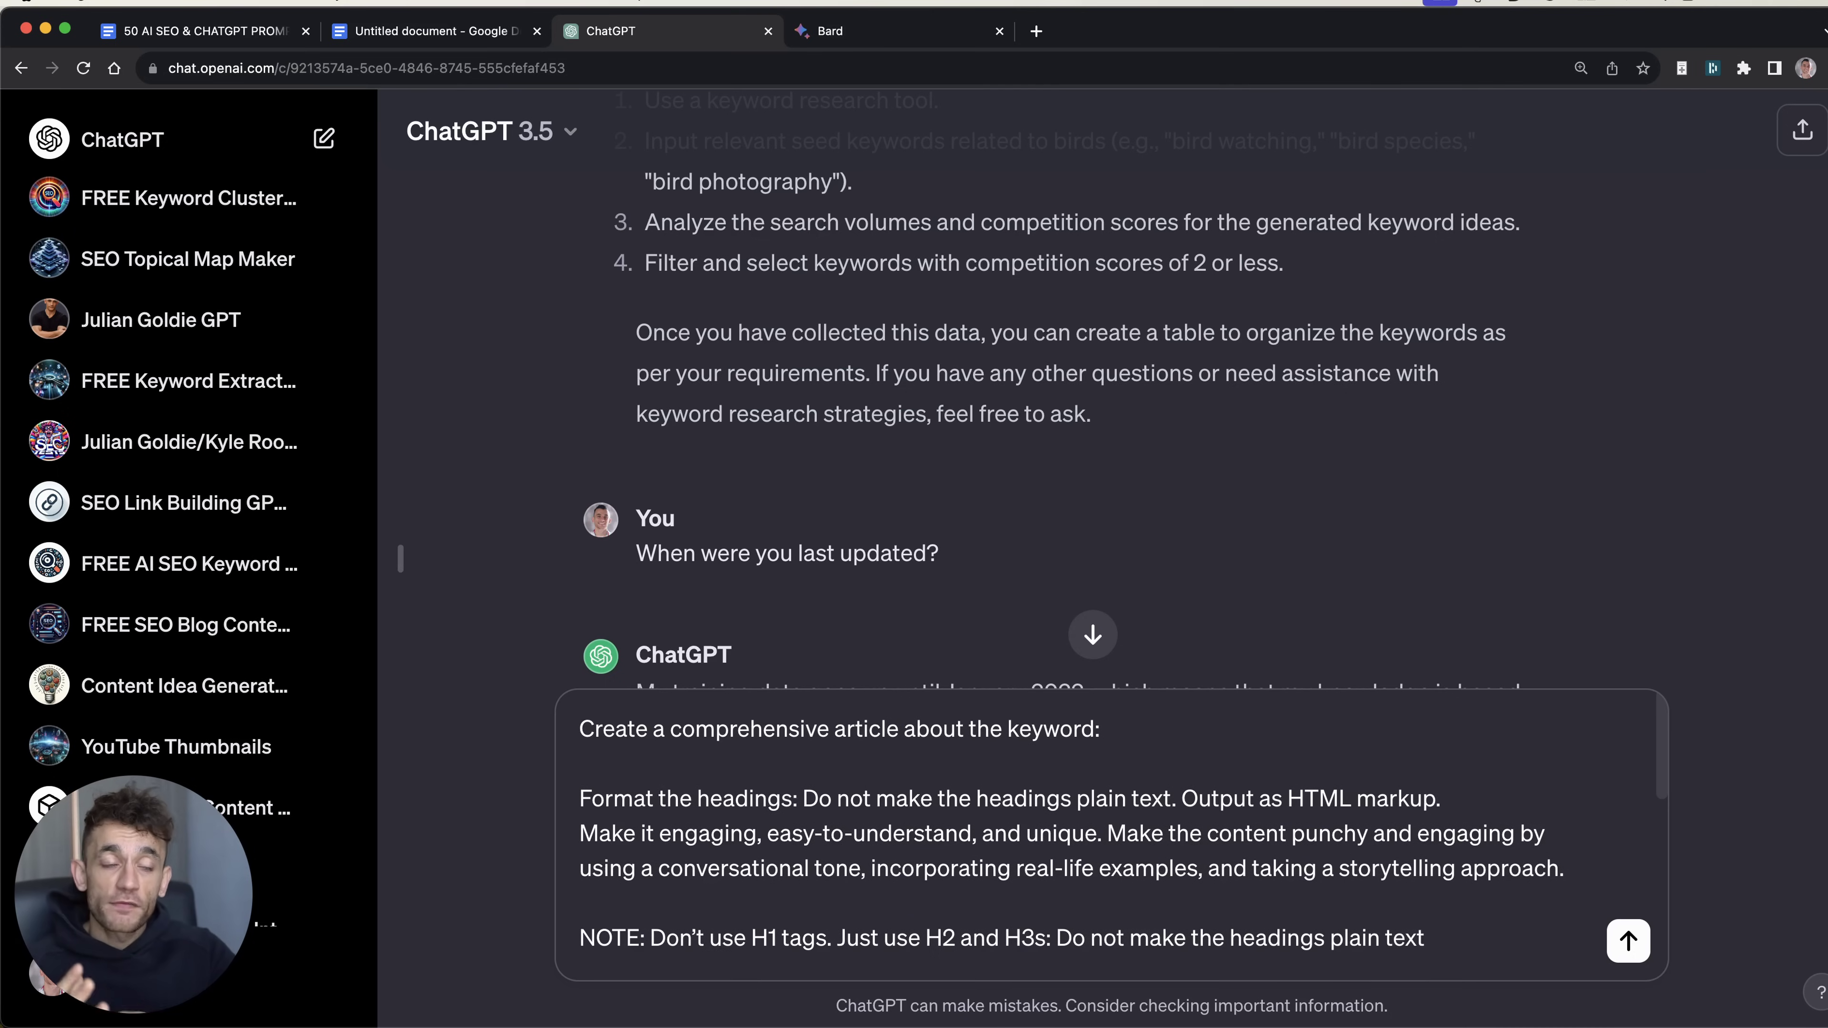
key("super+Left")
key("super+shift+Right")
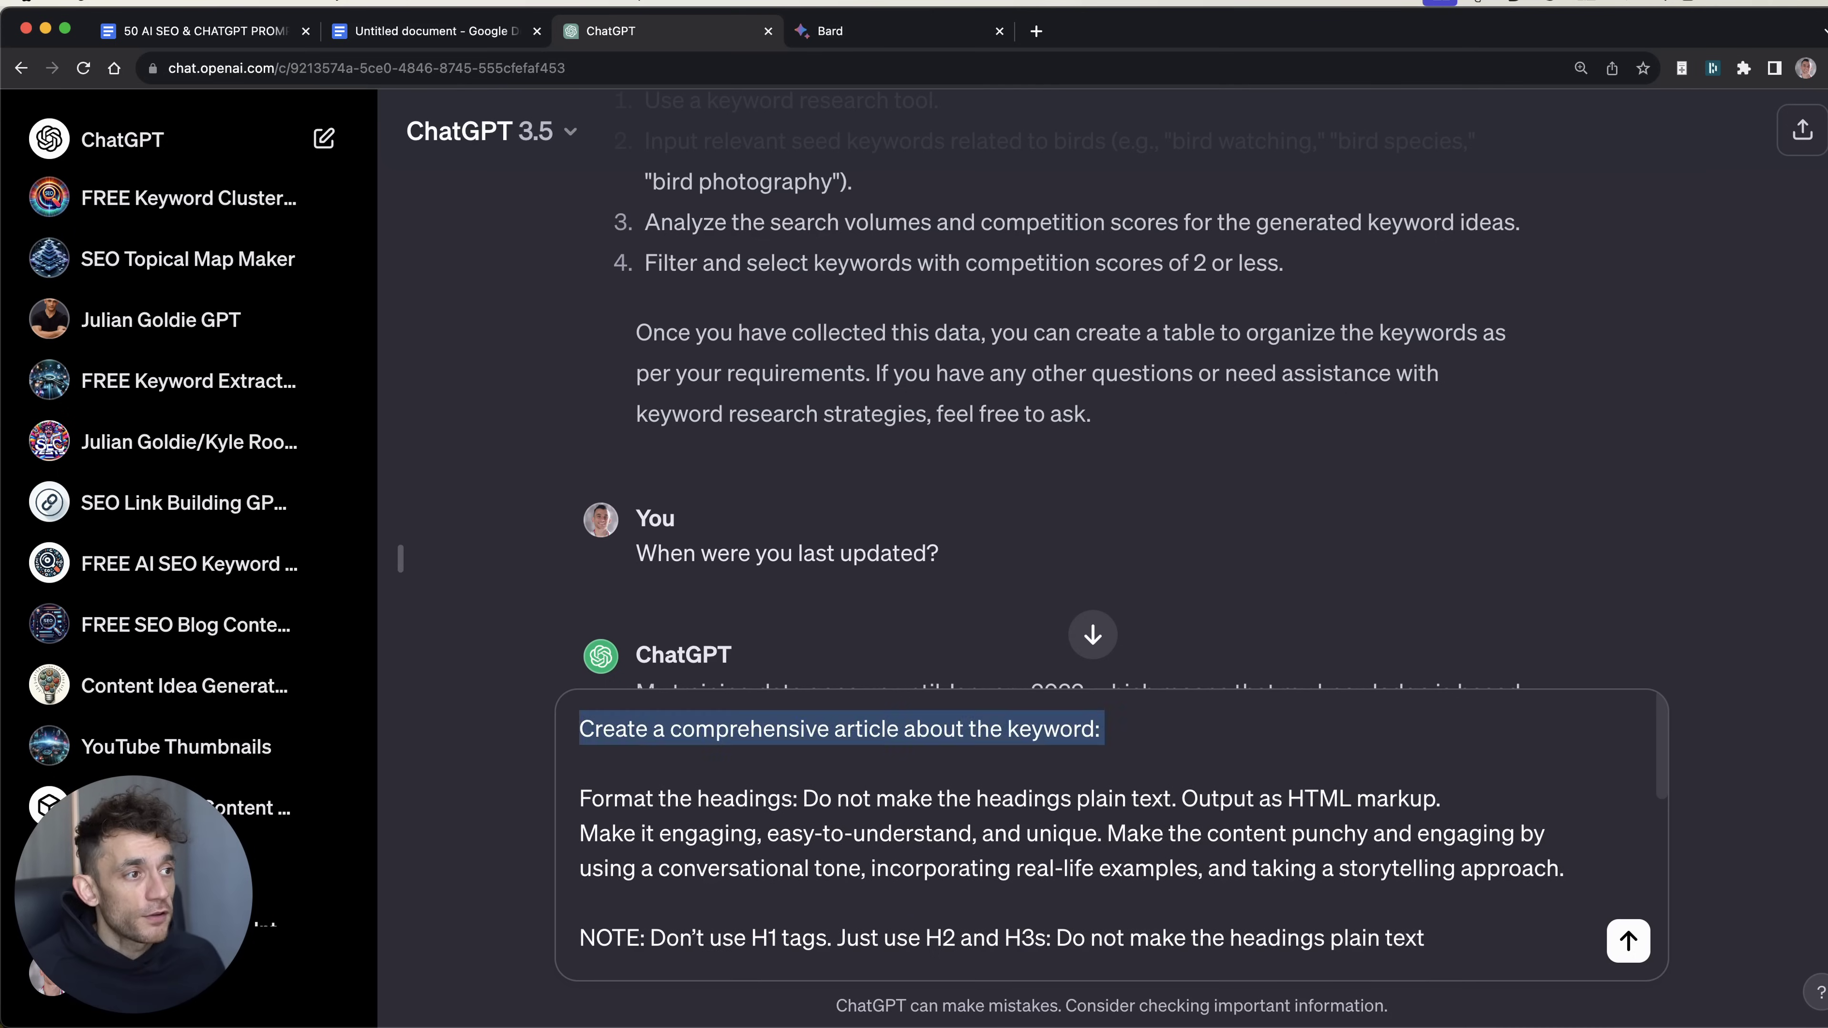
key("Right")
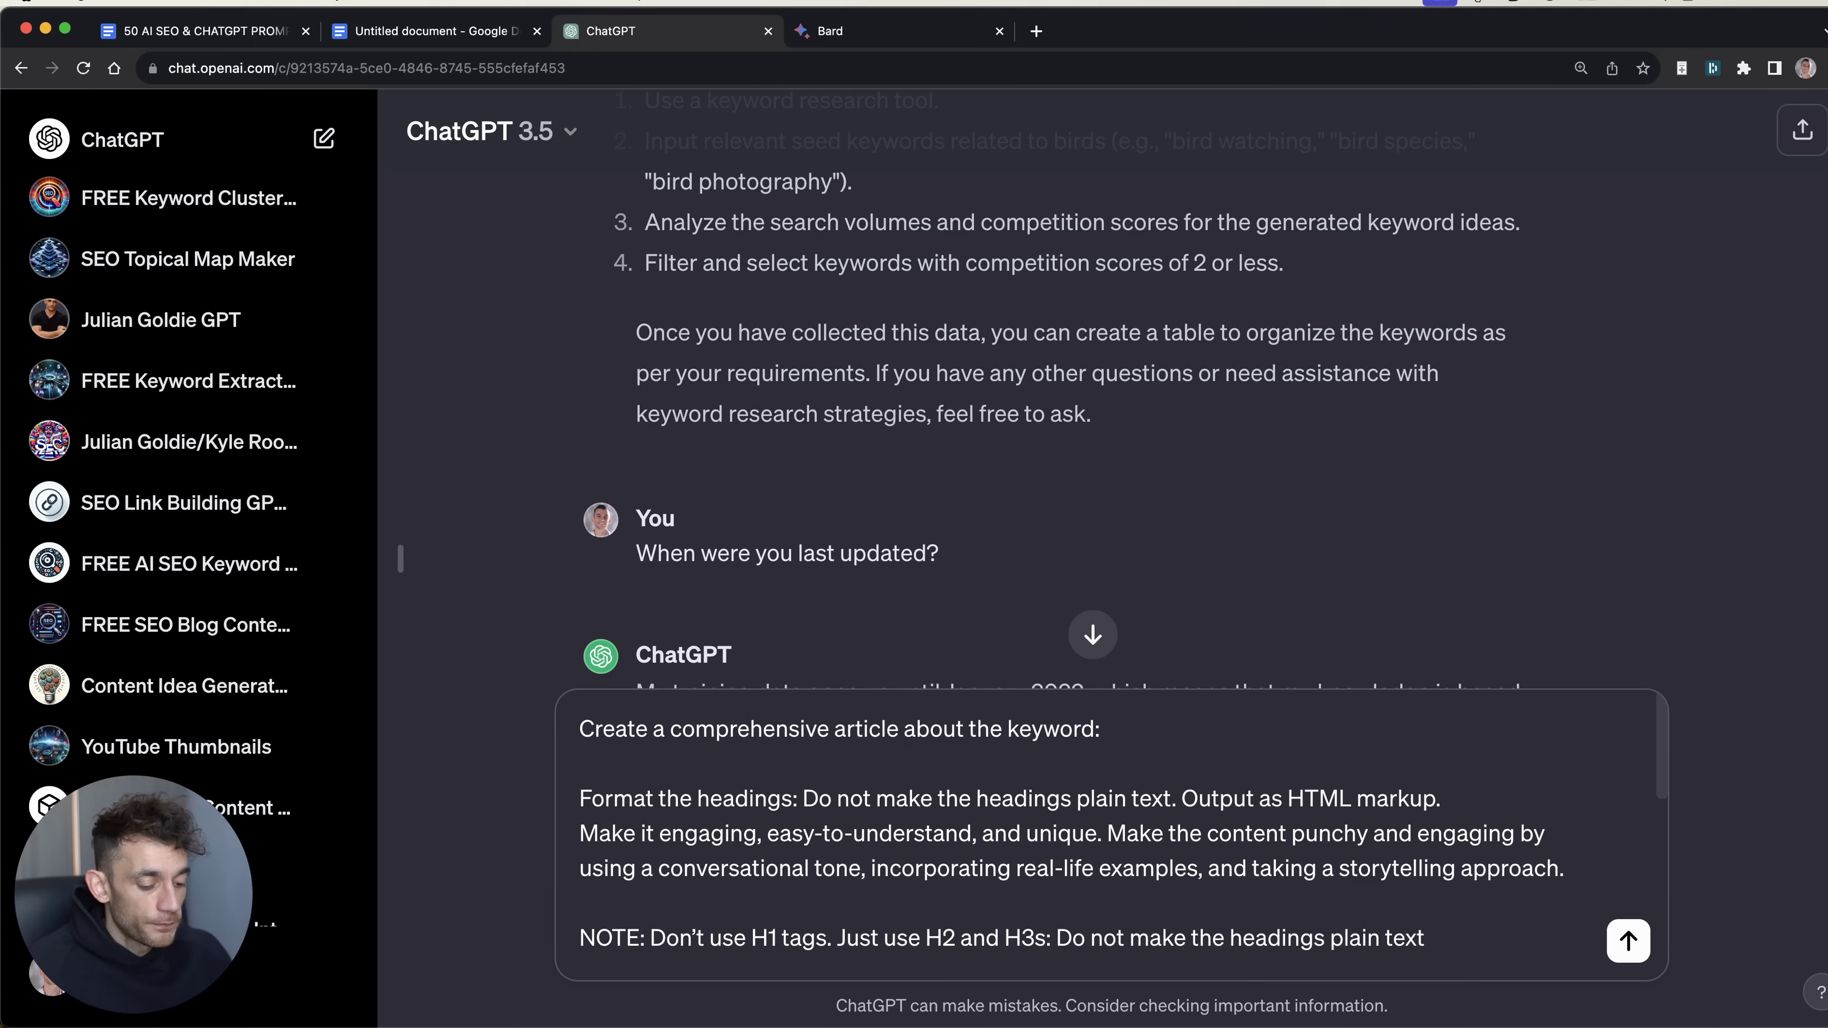
type("Do birds like cats?")
Step: Send the same 'Do birds like cats?' article prompt to both Bard and ChatGPT
key("super+a")
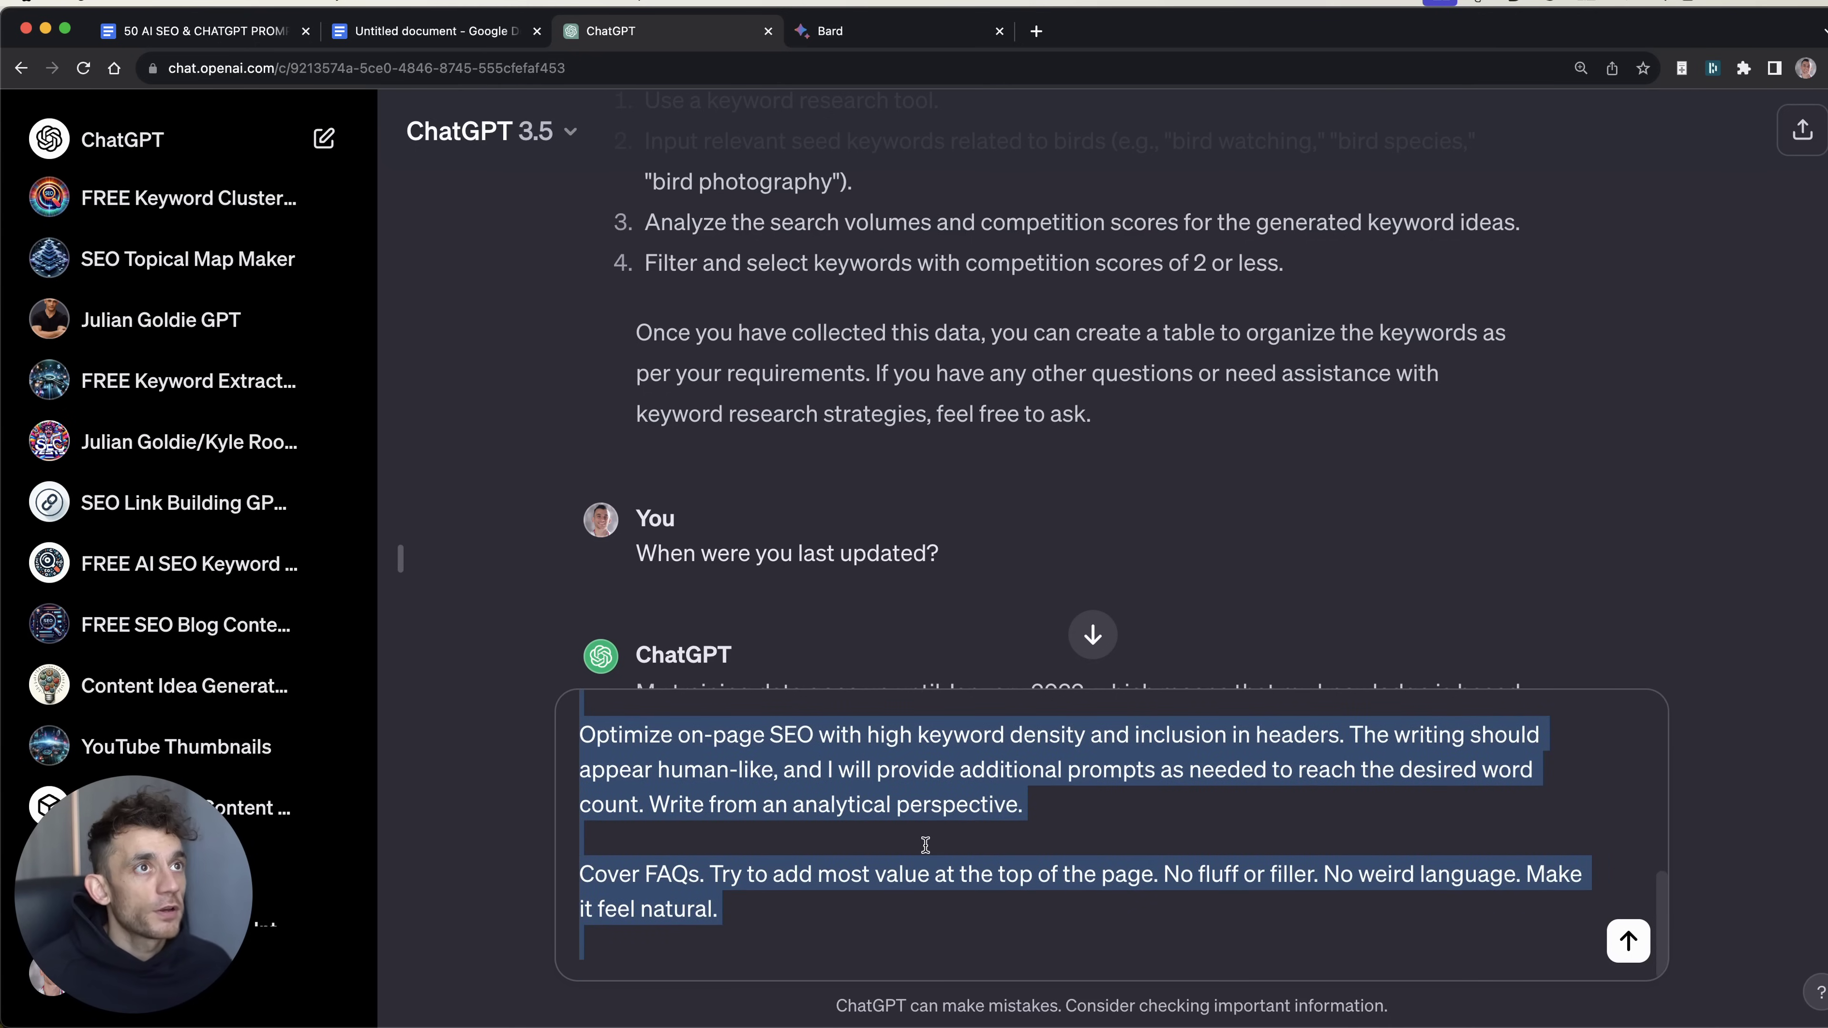
key("ctrl+Tab")
left_click(868, 928)
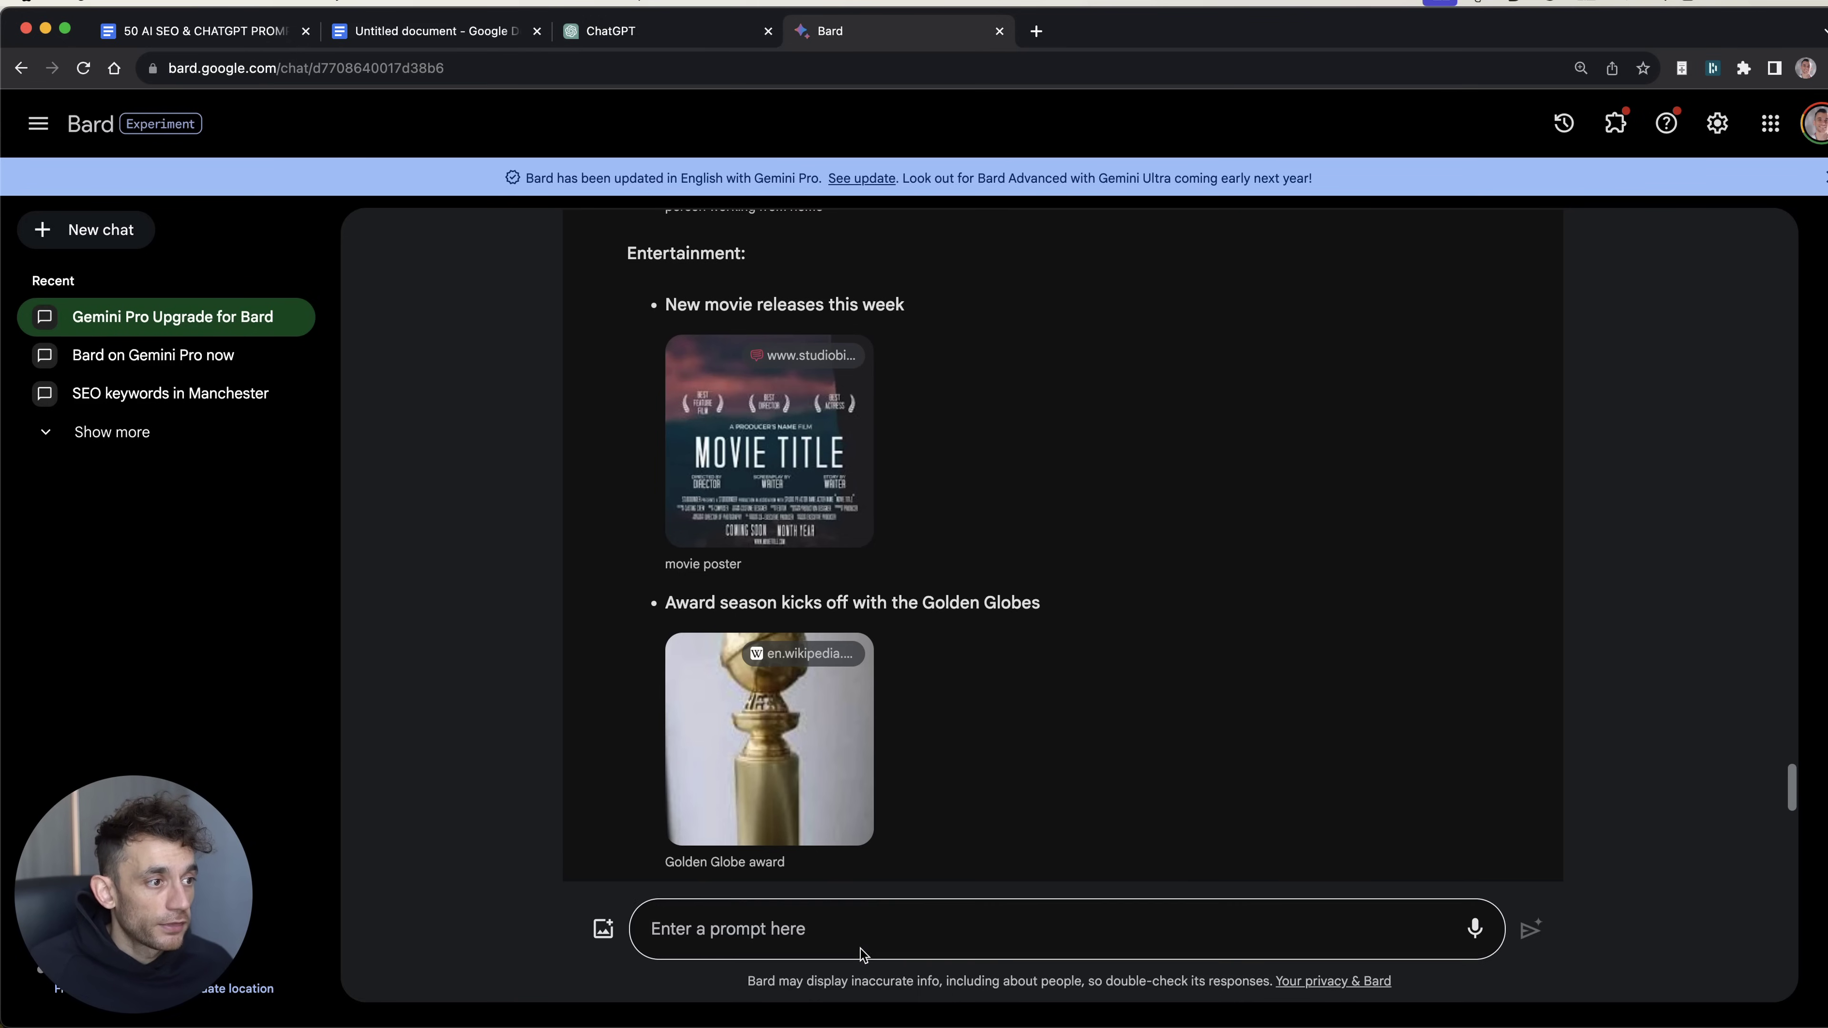
type("Optimize on-page SEO with high keyword density and inclusion in headers. The writing should appear human-like, and I will provide additional prompts as needed to reach the desired word count. Write from an analytical perspective.  Cover FAQs. Try to add most value at the top of the page. No fluff or filler. No weird language. Make it feel natural.")
key("super+z")
key("ctrl+shift+Tab")
key("Return")
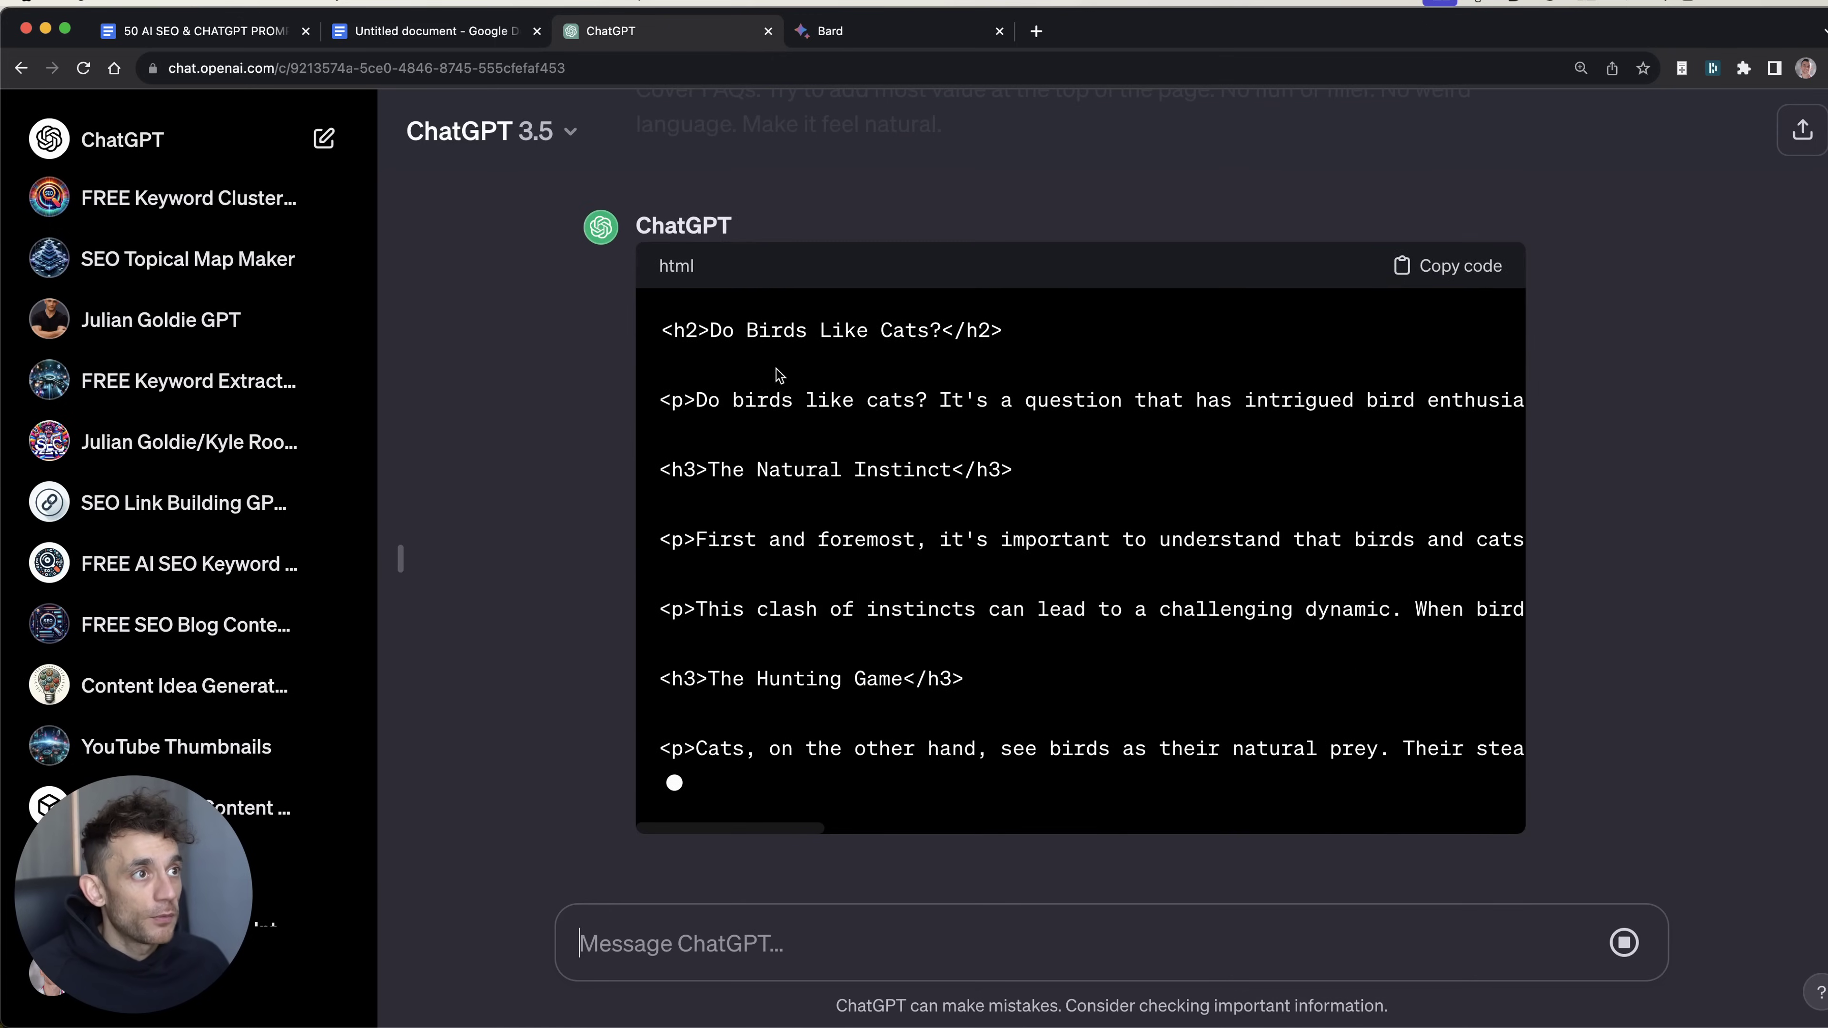
Step: Regenerate ChatGPT's network-error reply and follow the new 2/2 'Do Birds Like Cats?' HTML article
left_click(828, 30)
left_click(694, 30)
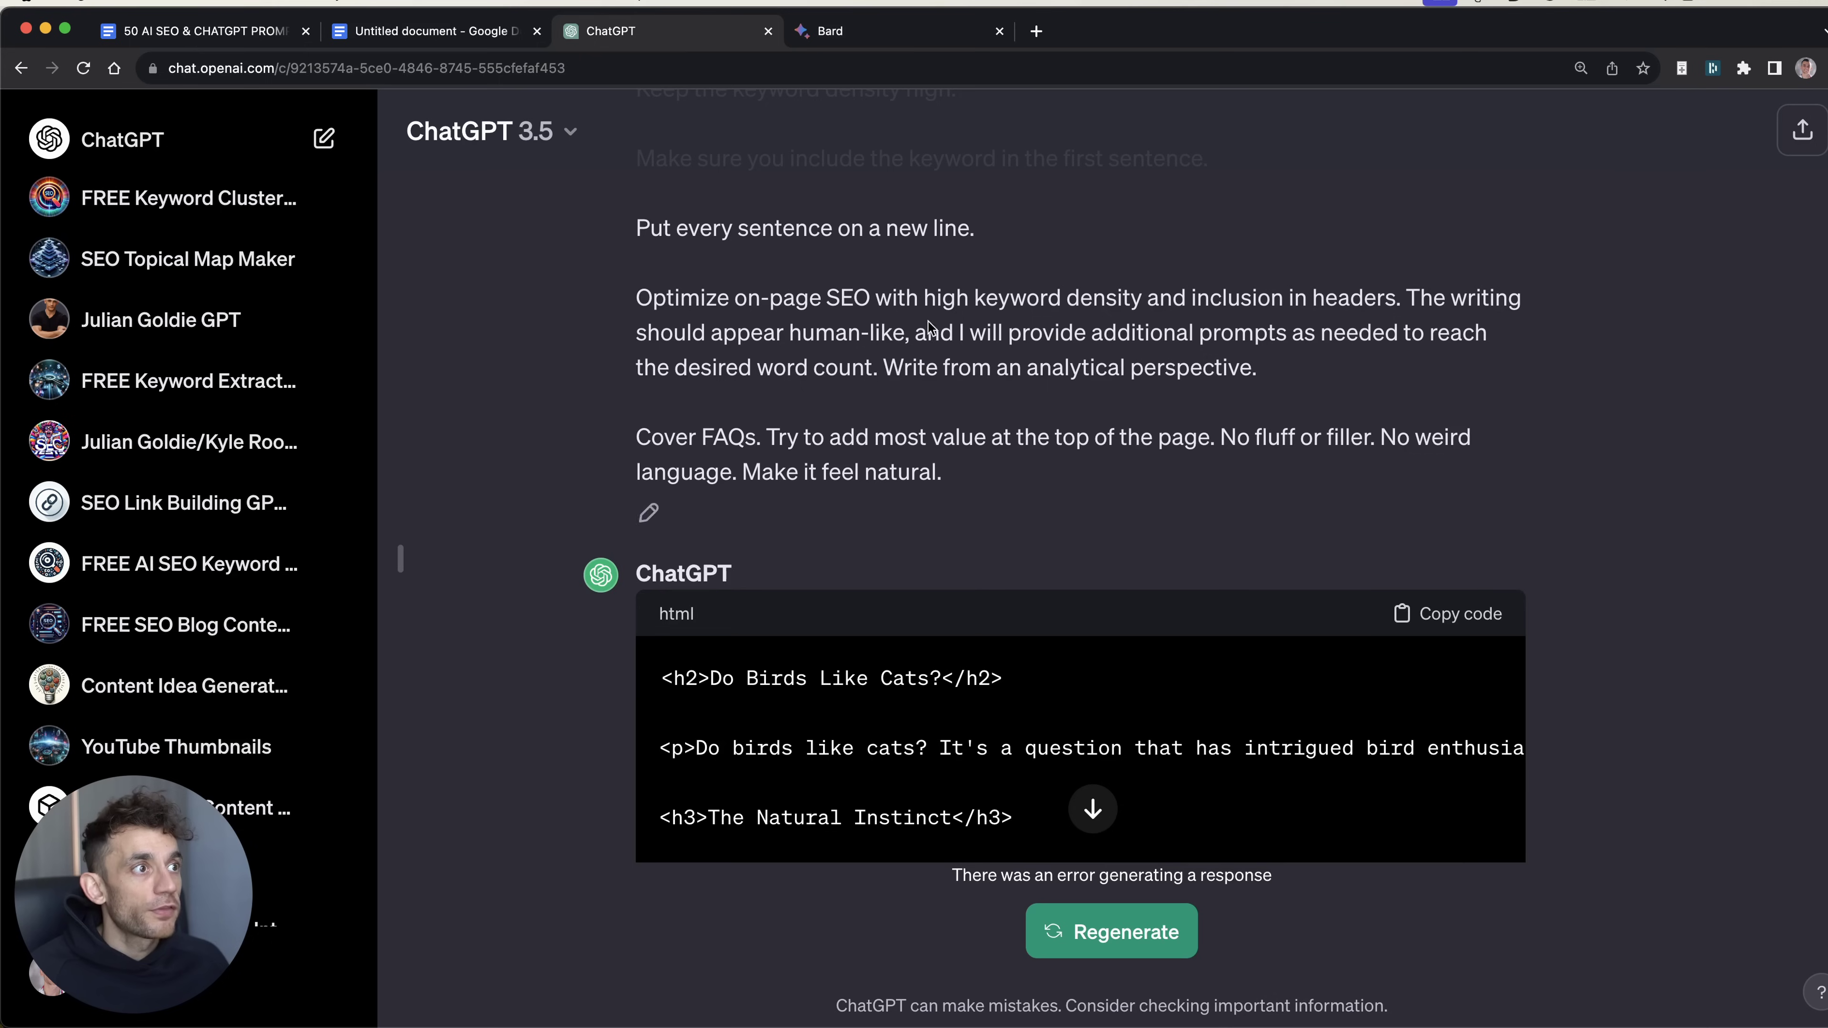
scroll(1507, 682, "down", 5)
scroll(1239, 828, "down", 4)
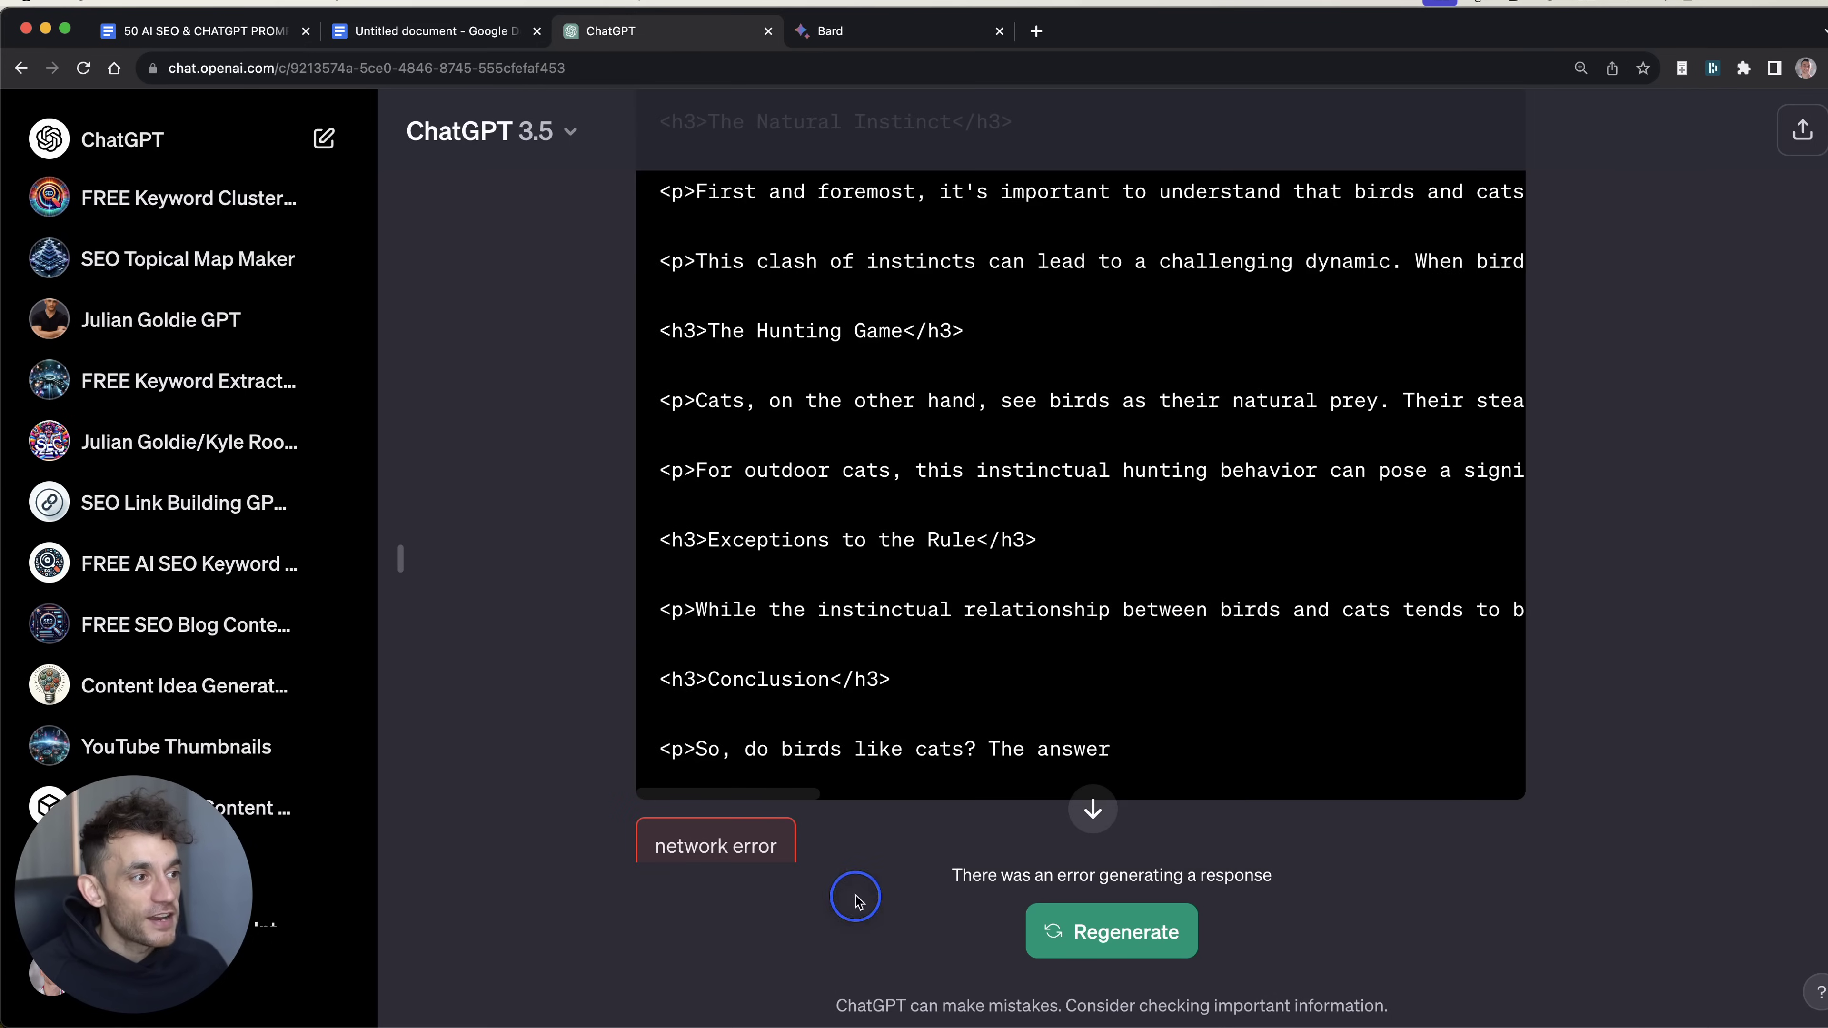
left_click_drag(1208, 868, 950, 879)
left_click(1175, 864)
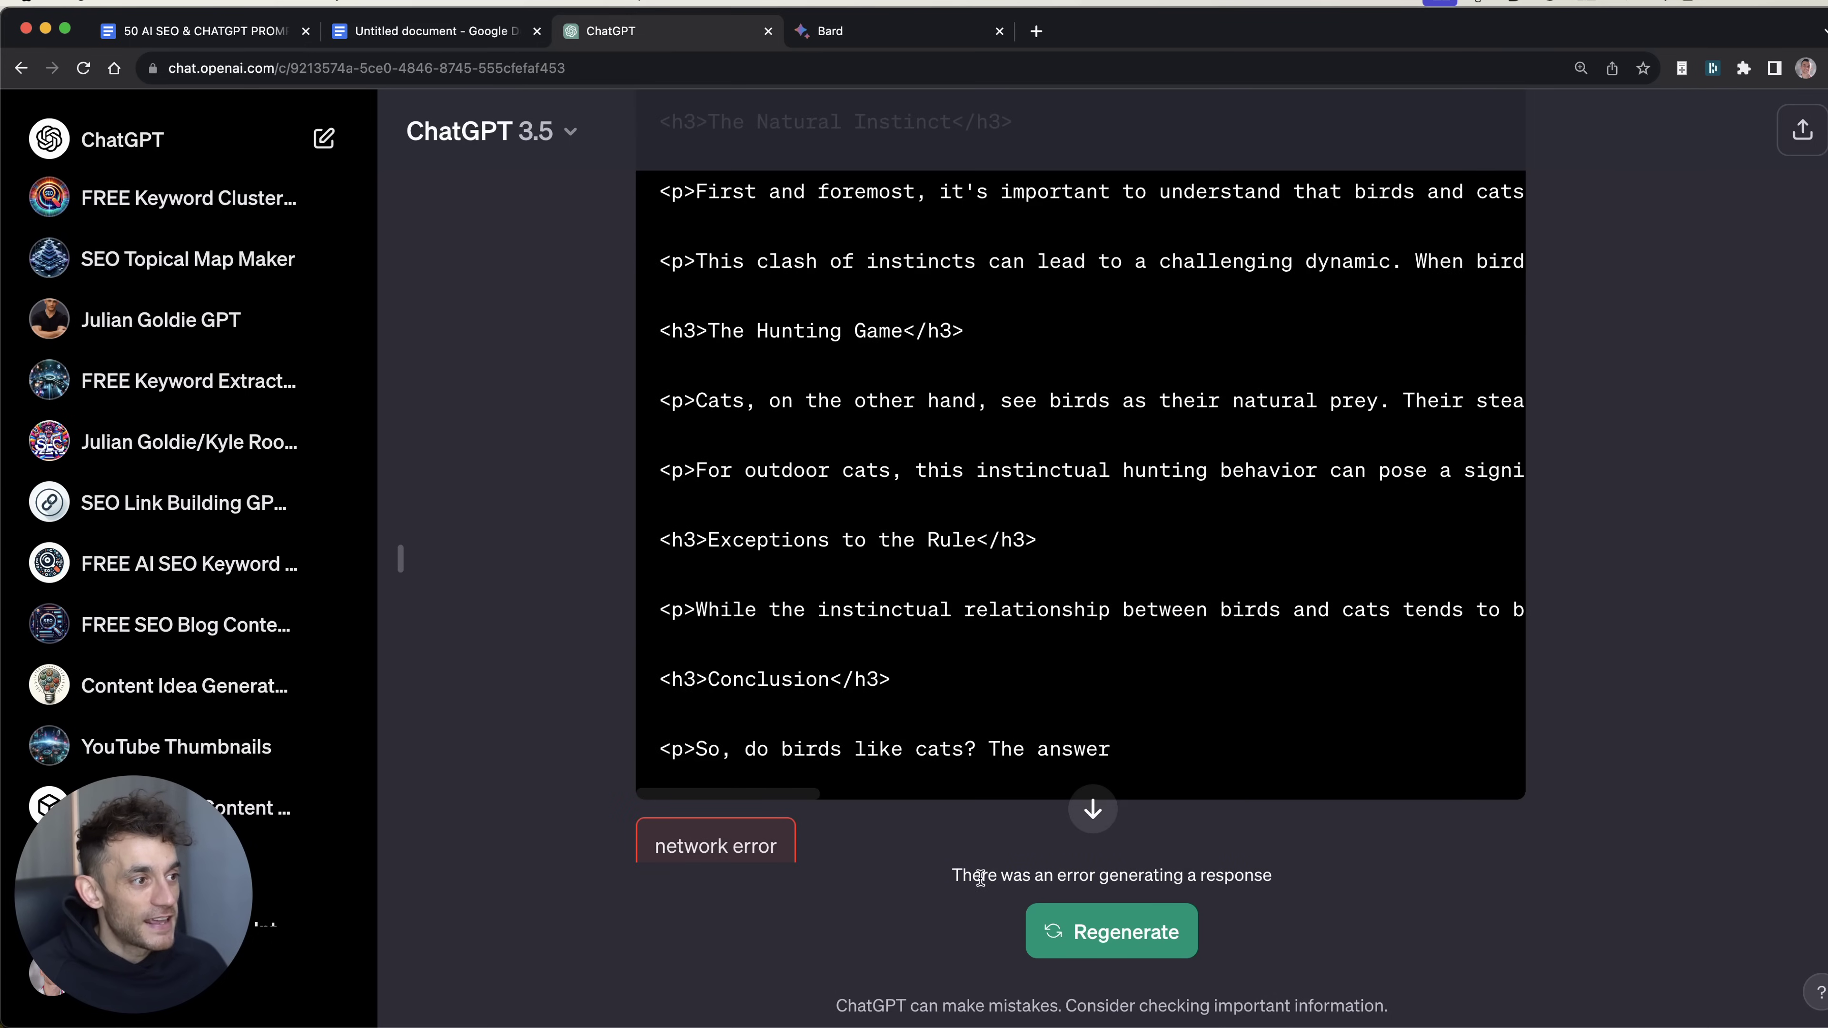
scroll(1079, 835, "up", 7)
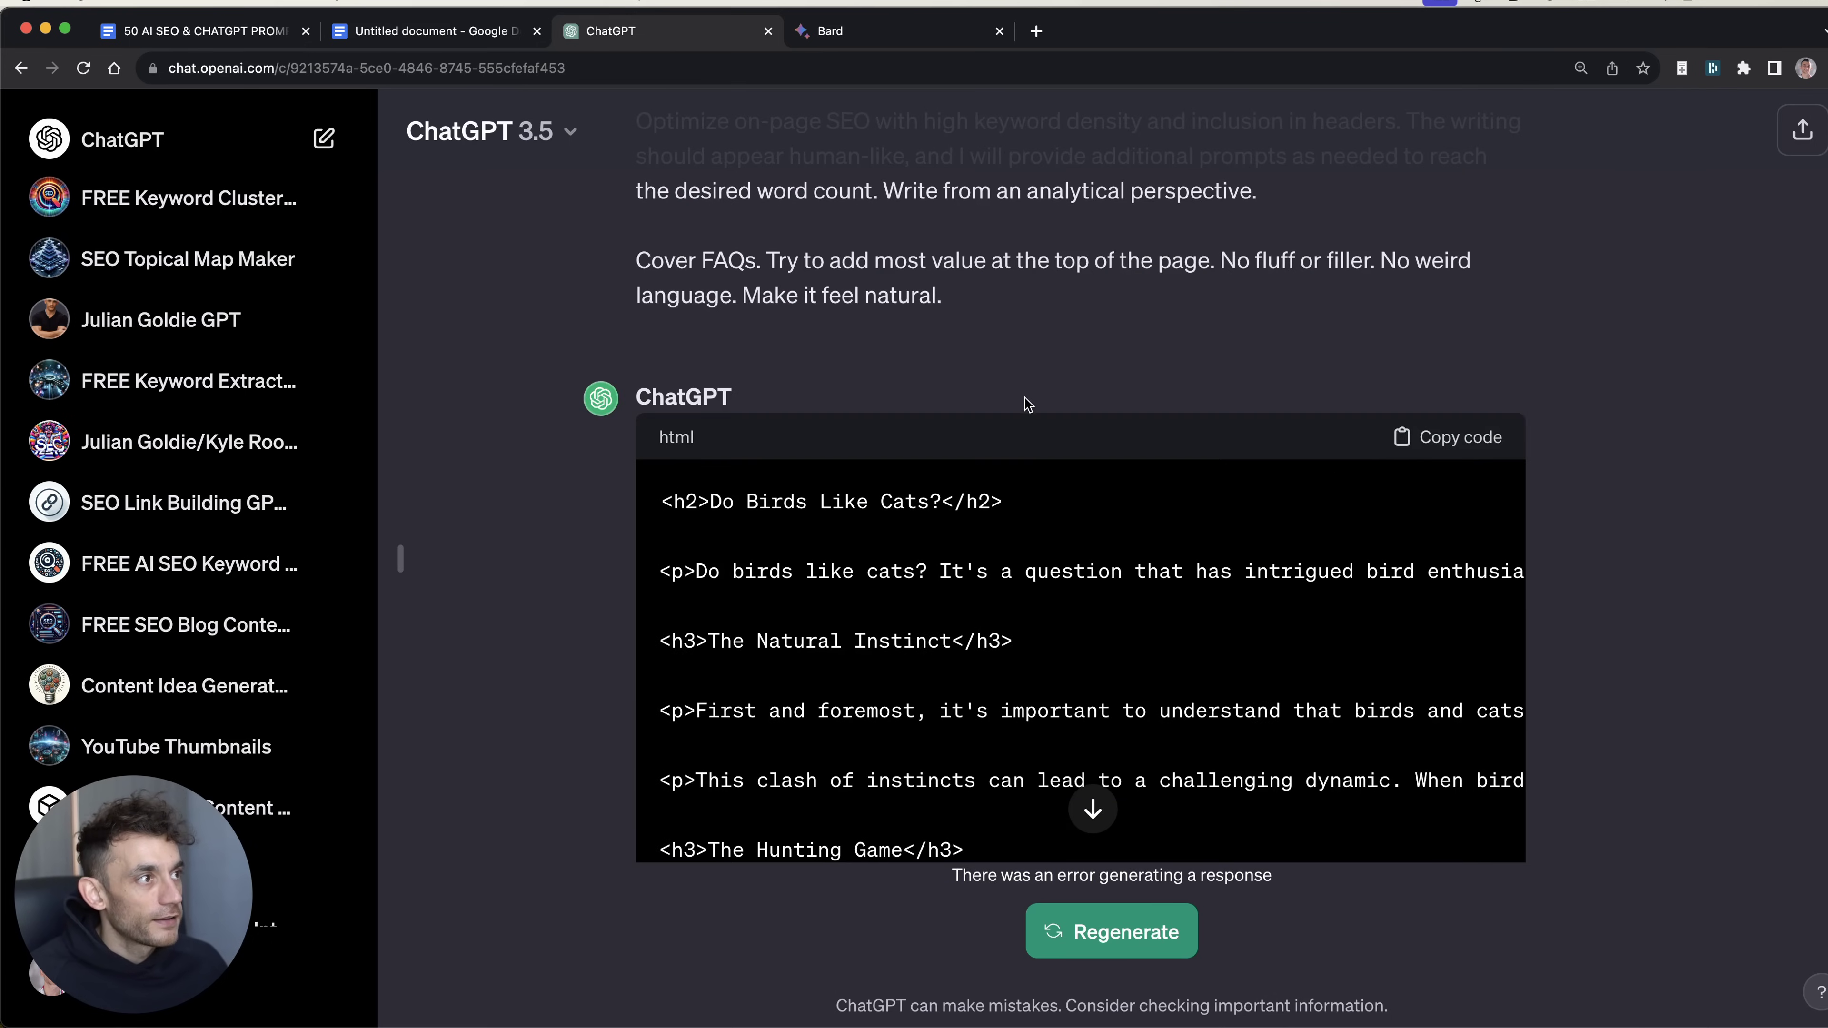
double_click(669, 438)
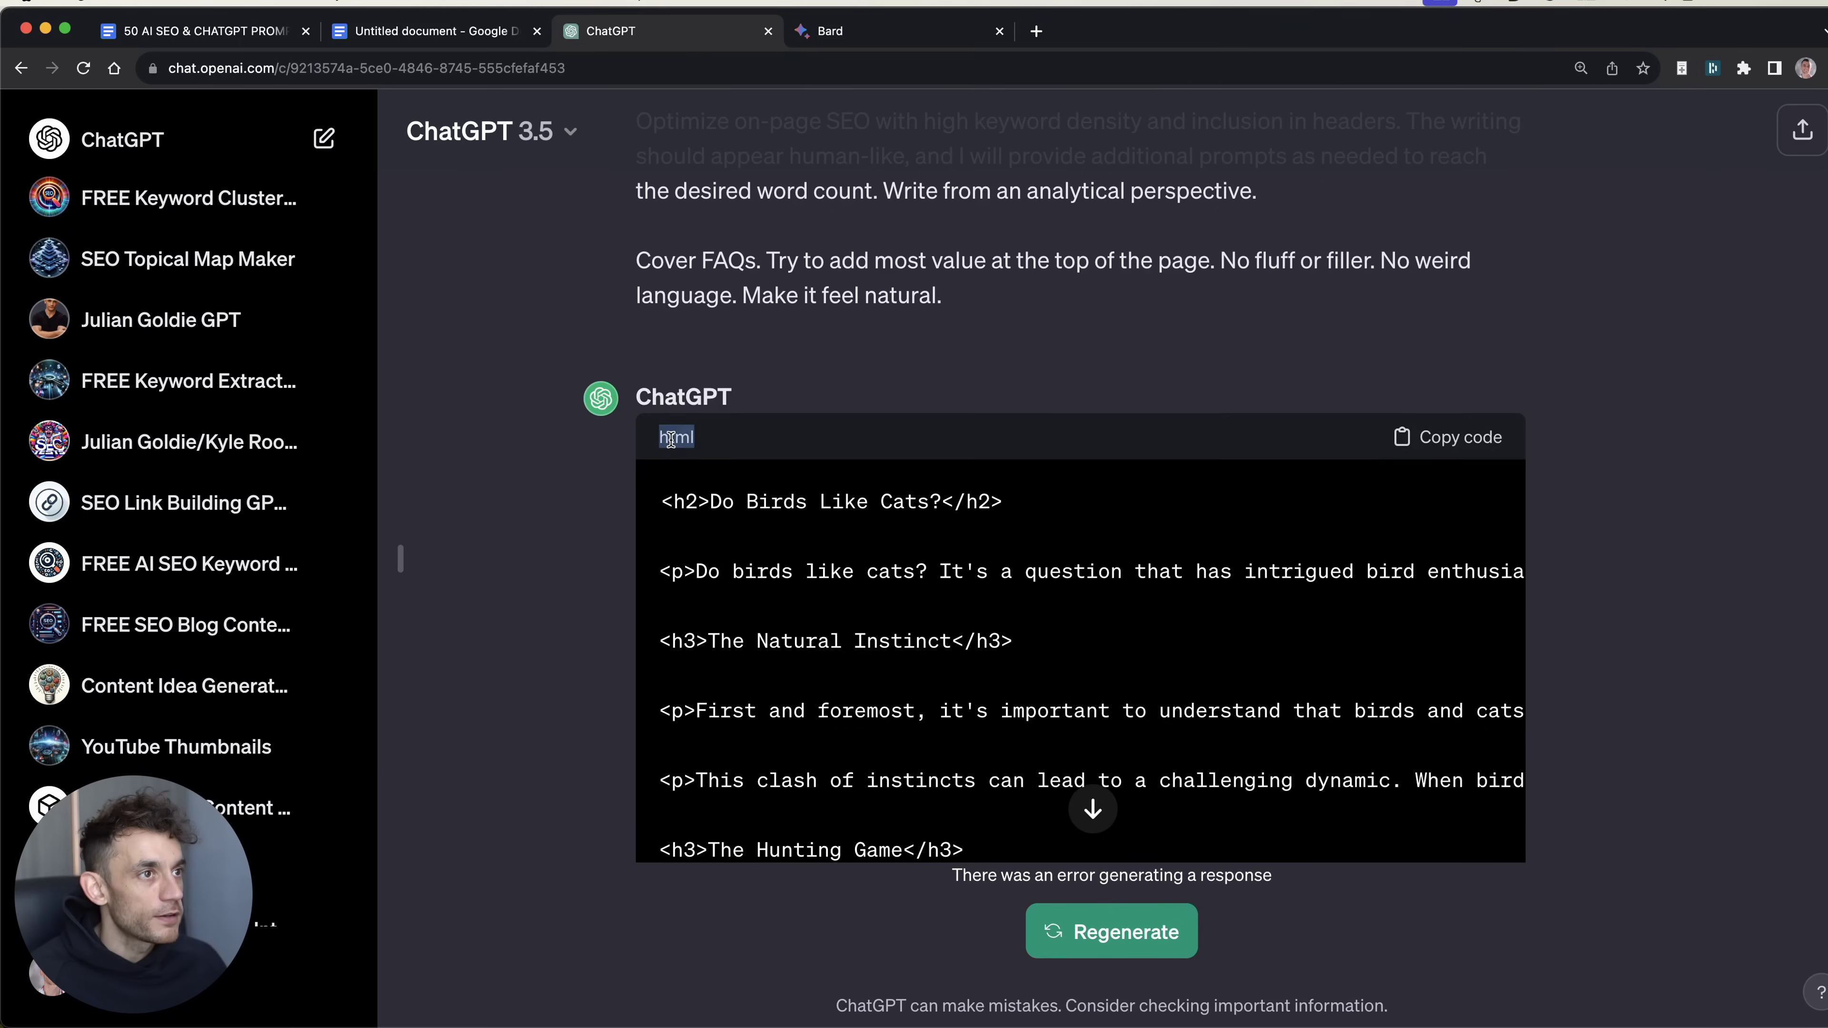
left_click(1079, 931)
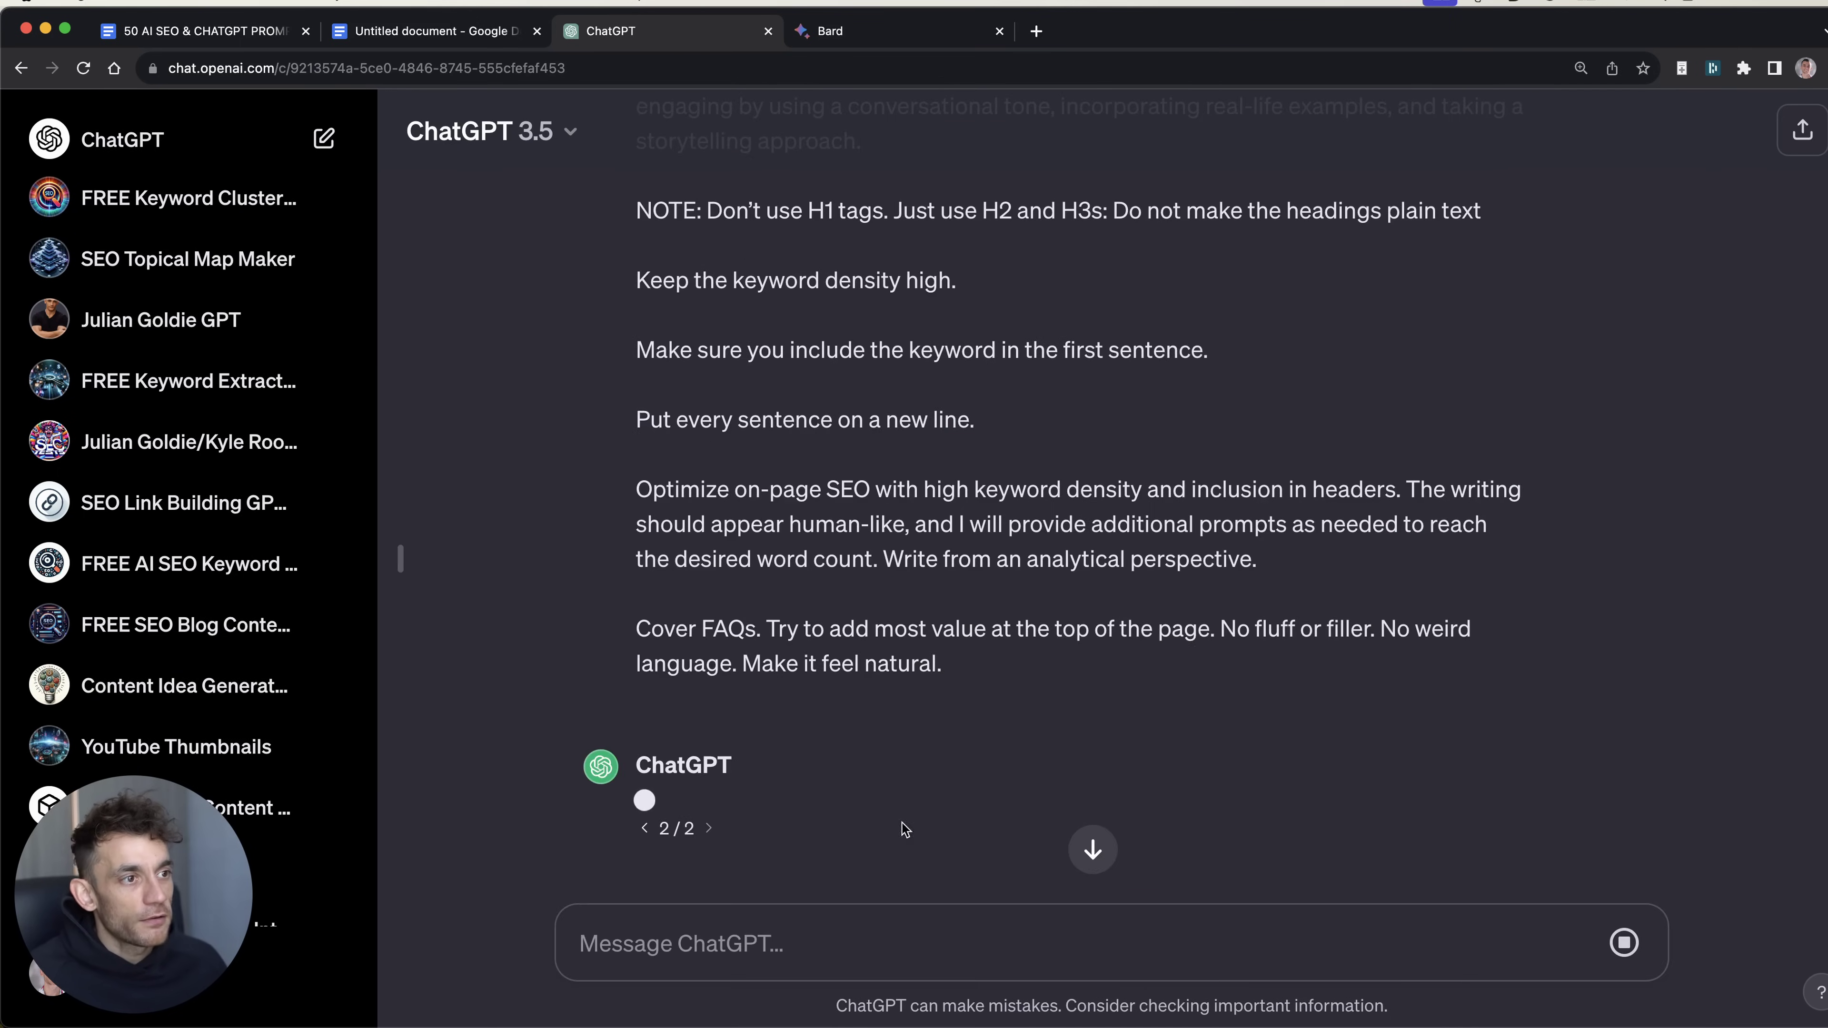
left_click(1091, 851)
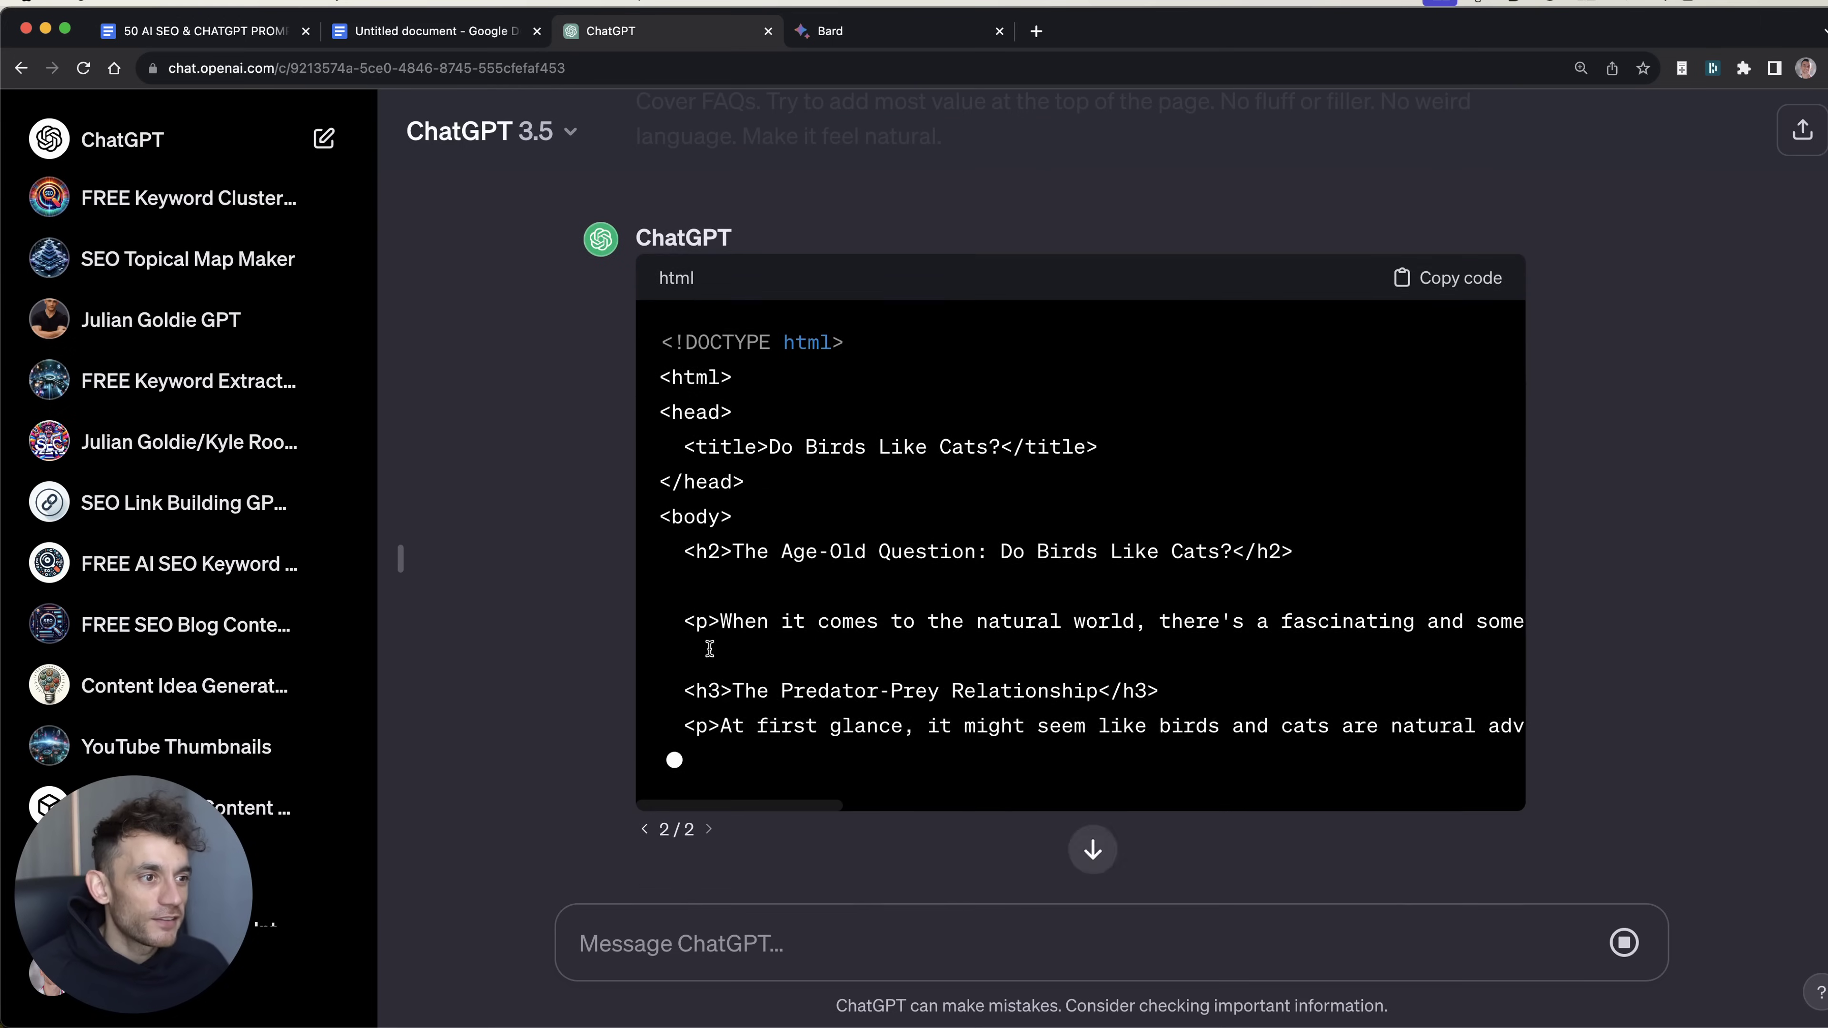
Step: Scroll through Bard's and ChatGPT's 'Do Birds Like Cats?' articles to compare them
key("ctrl+Tab")
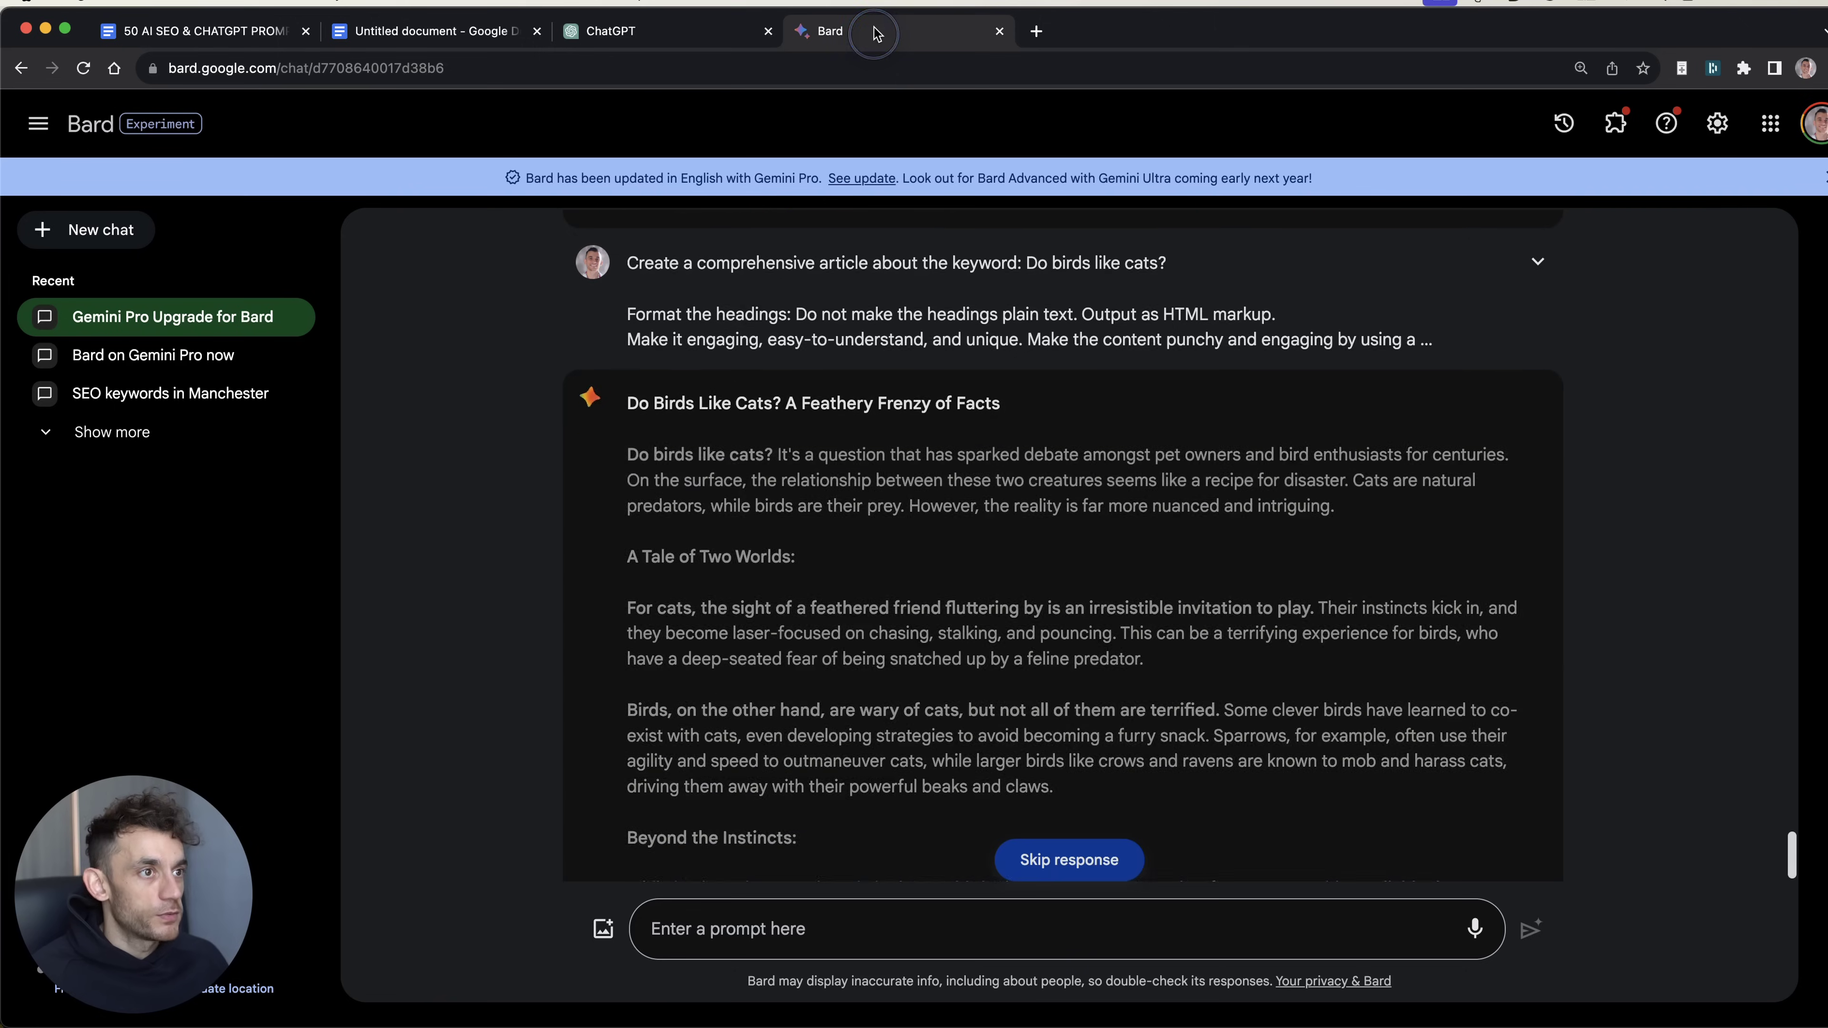
scroll(931, 775, "down", 15)
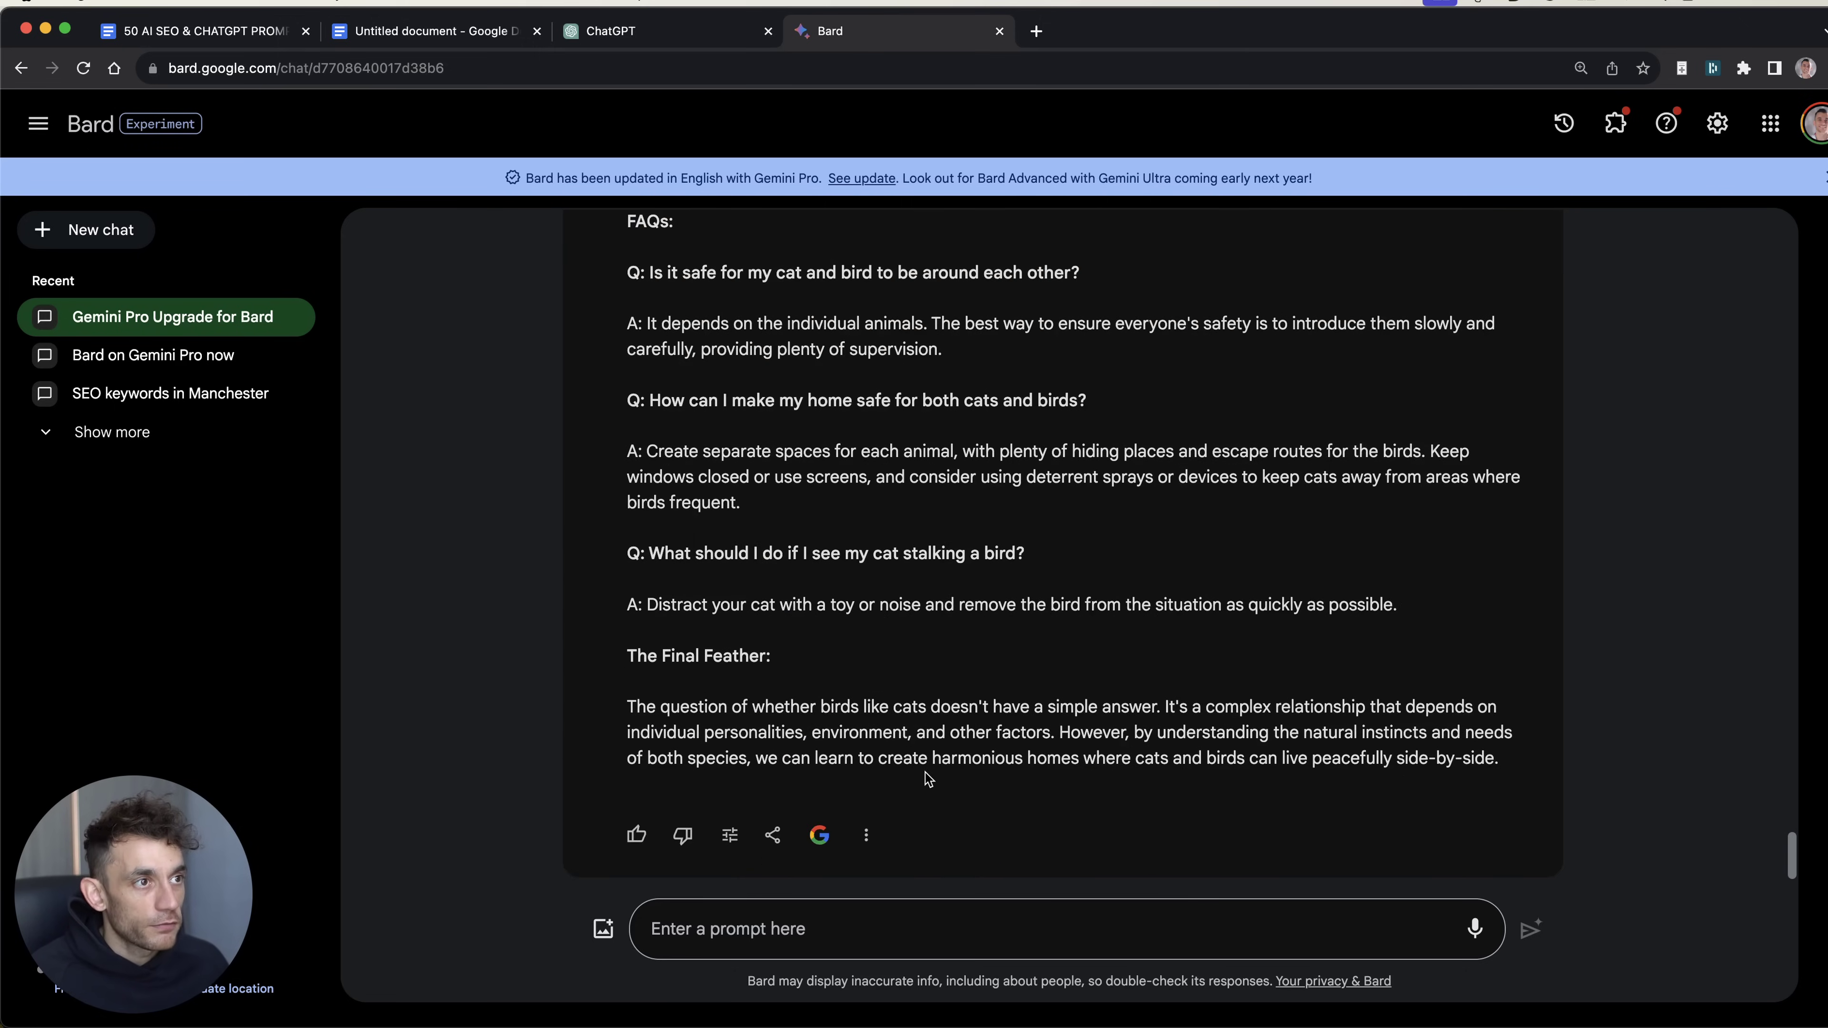
scroll(1049, 532, "up", 20)
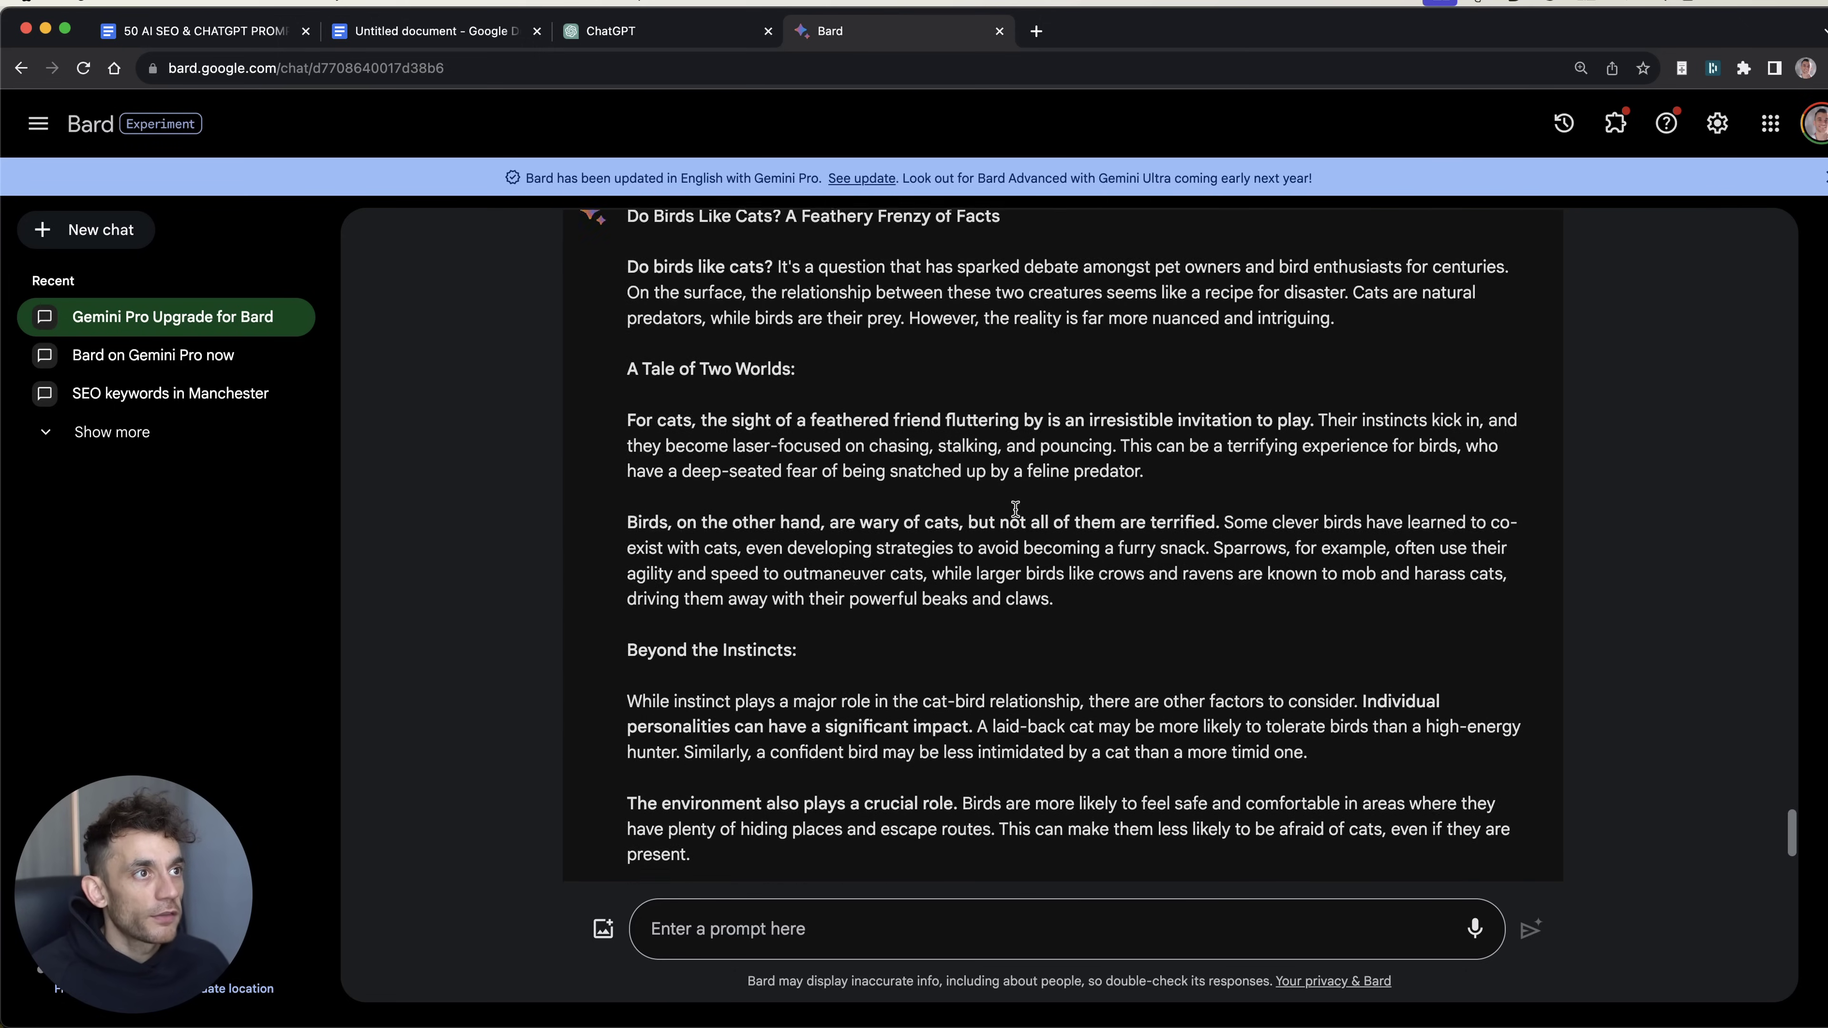
left_click(621, 4)
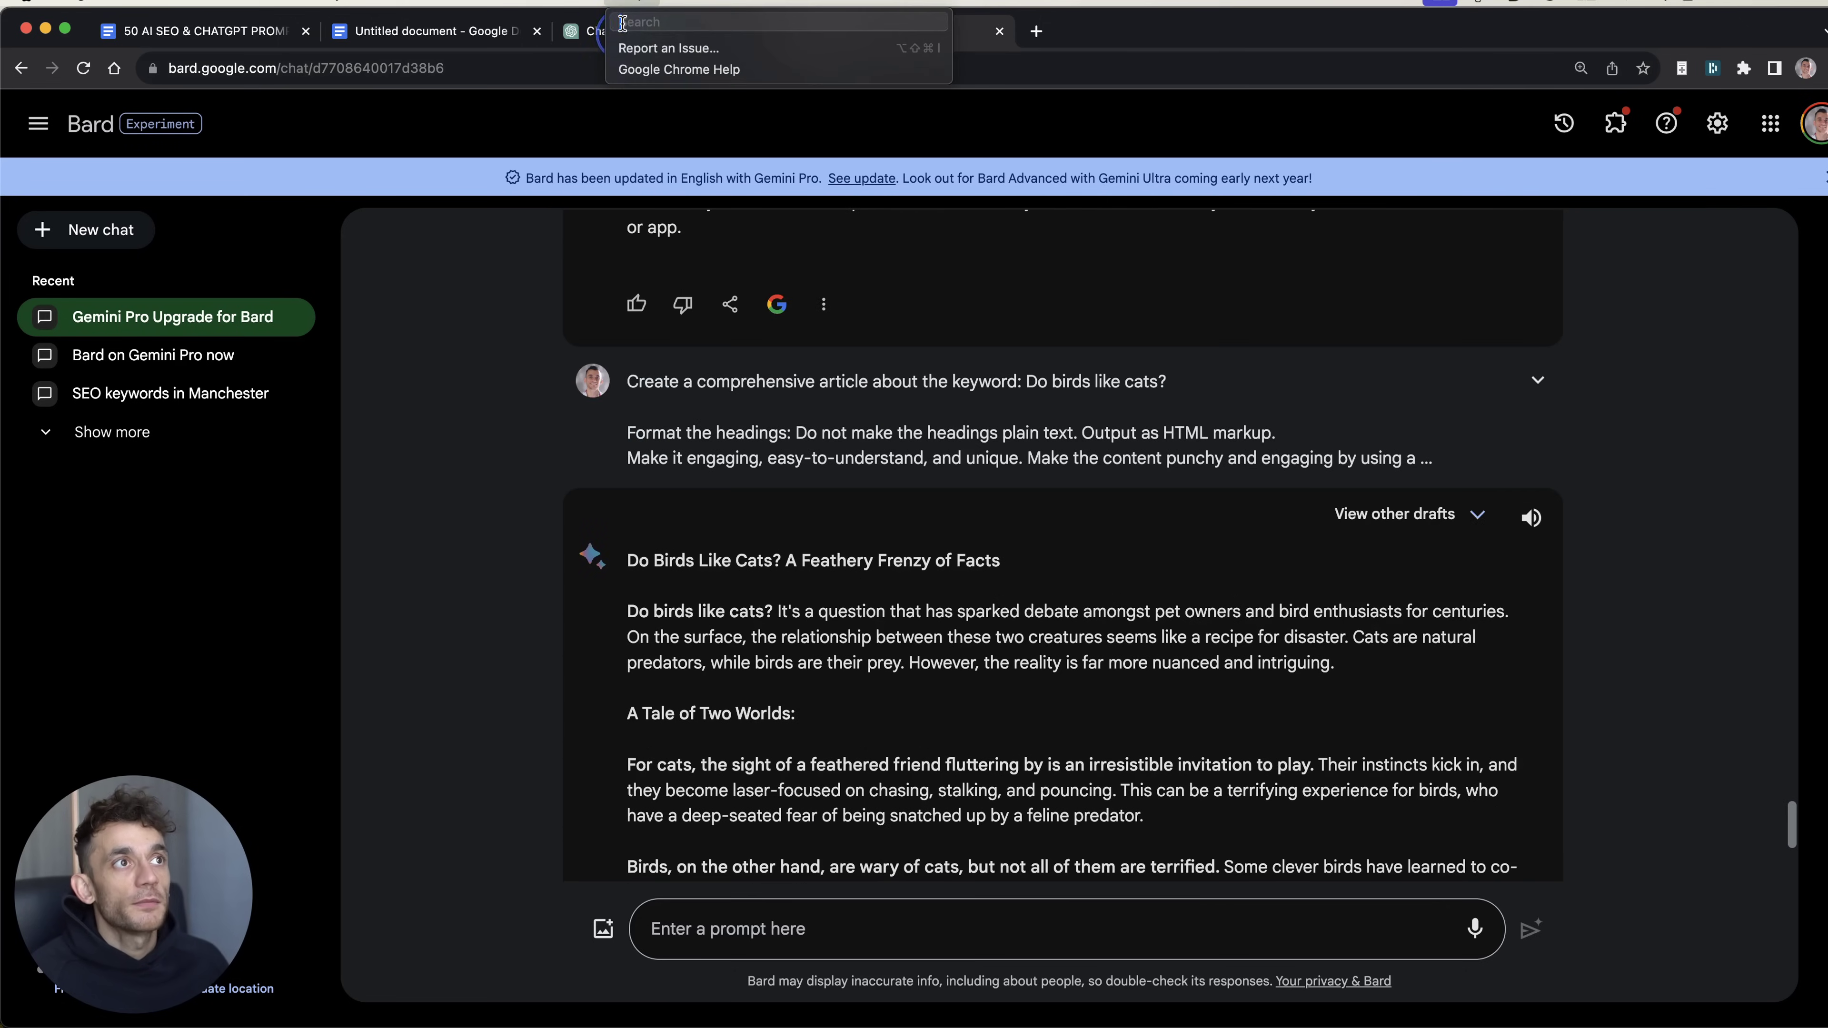
left_click(591, 36)
scroll(845, 699, "down", 10)
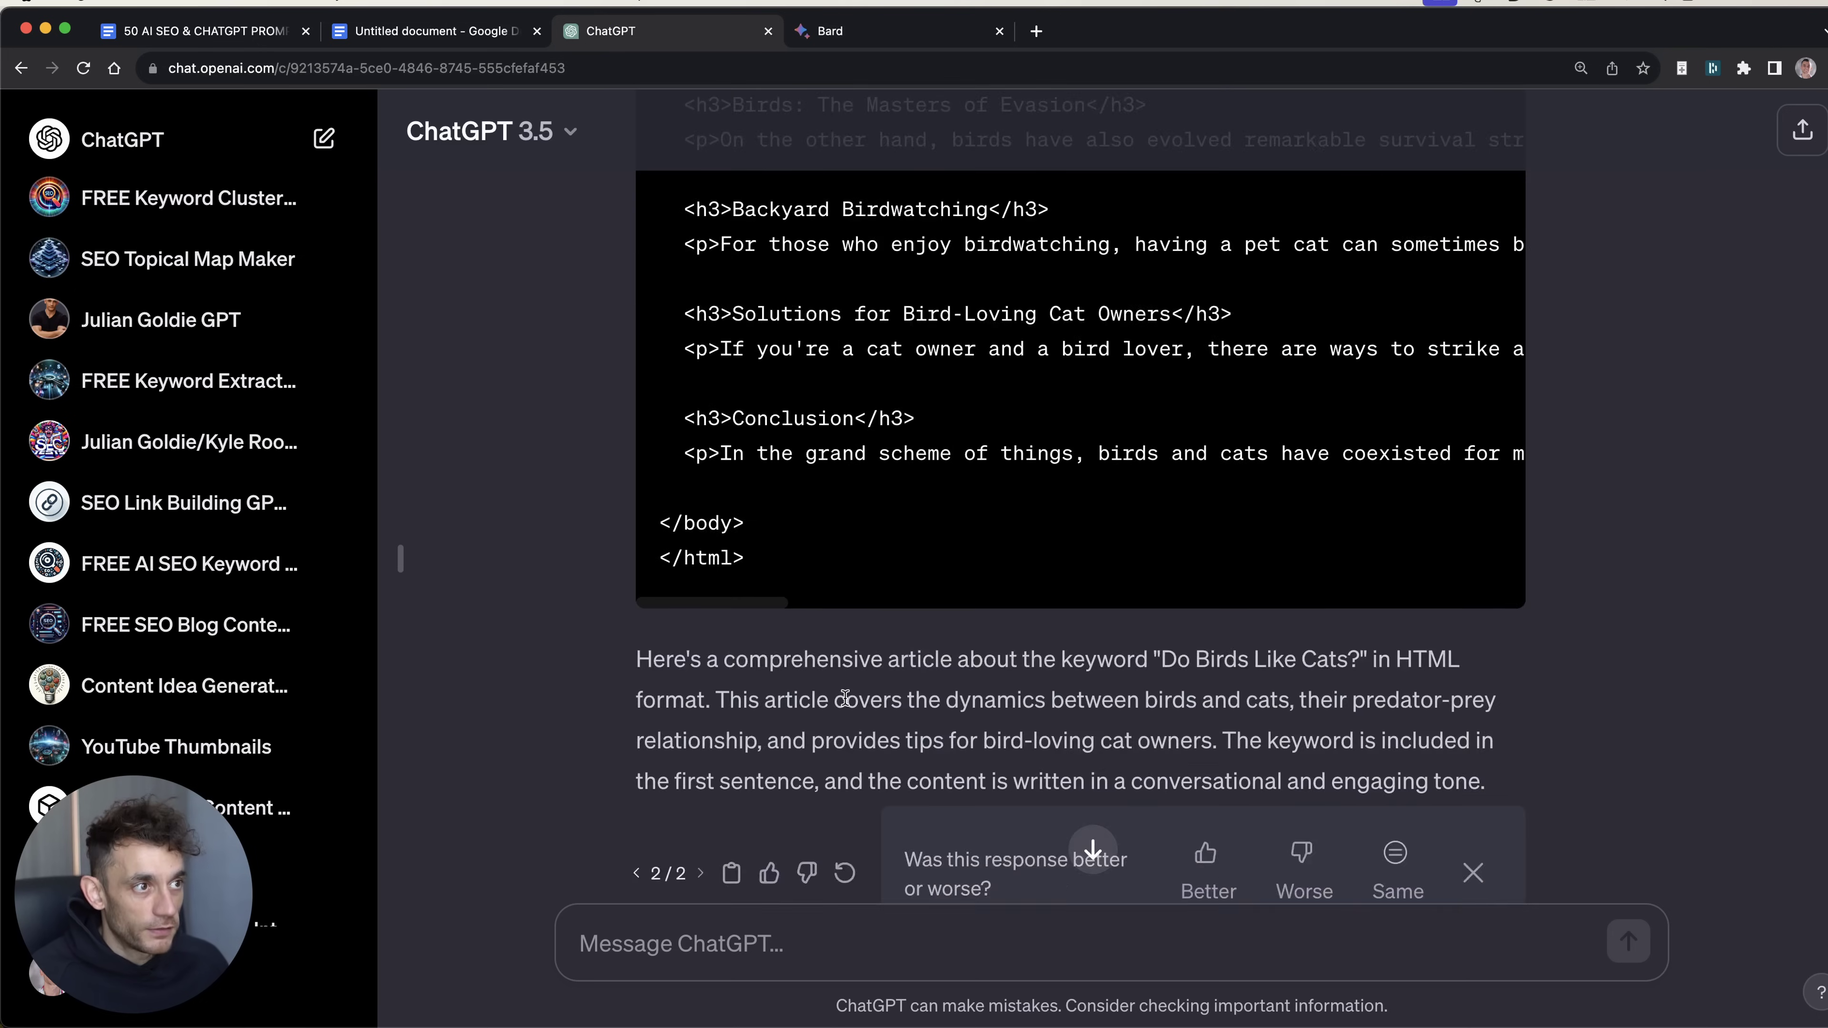
scroll(845, 698, "up", 15)
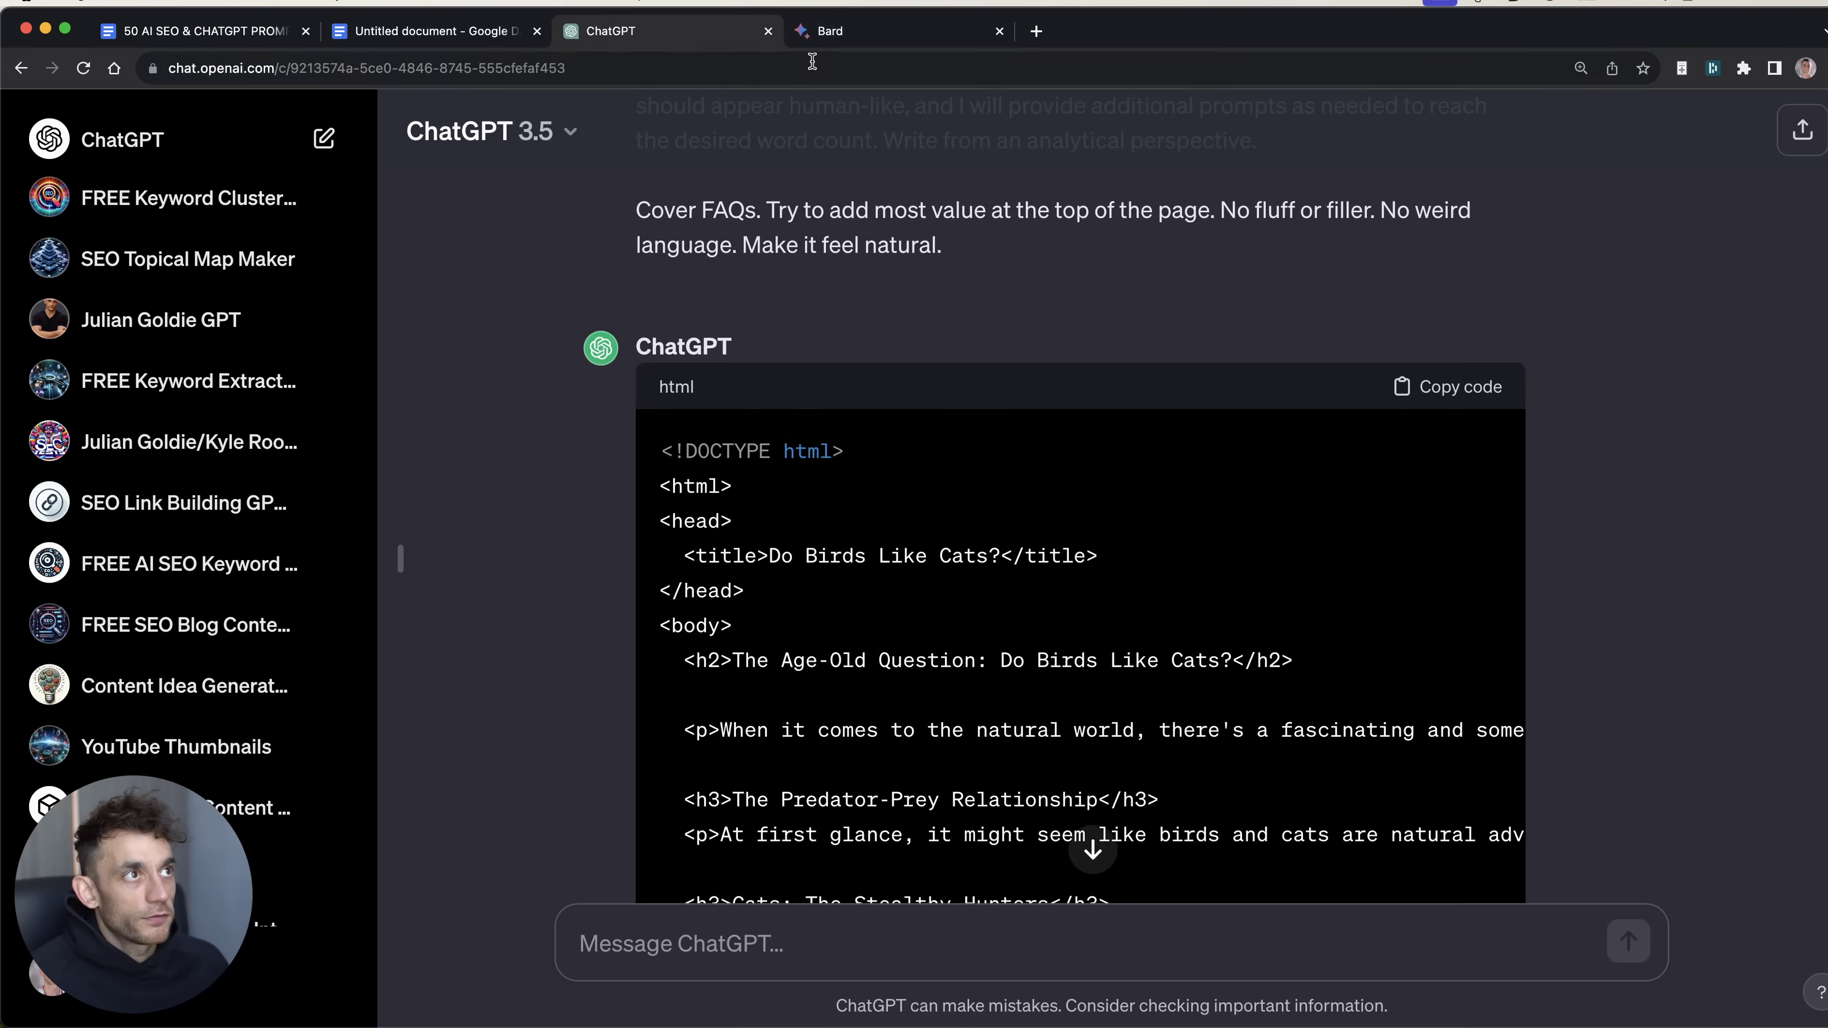
left_click(828, 31)
scroll(759, 766, "down", 2)
scroll(759, 765, "down", 6)
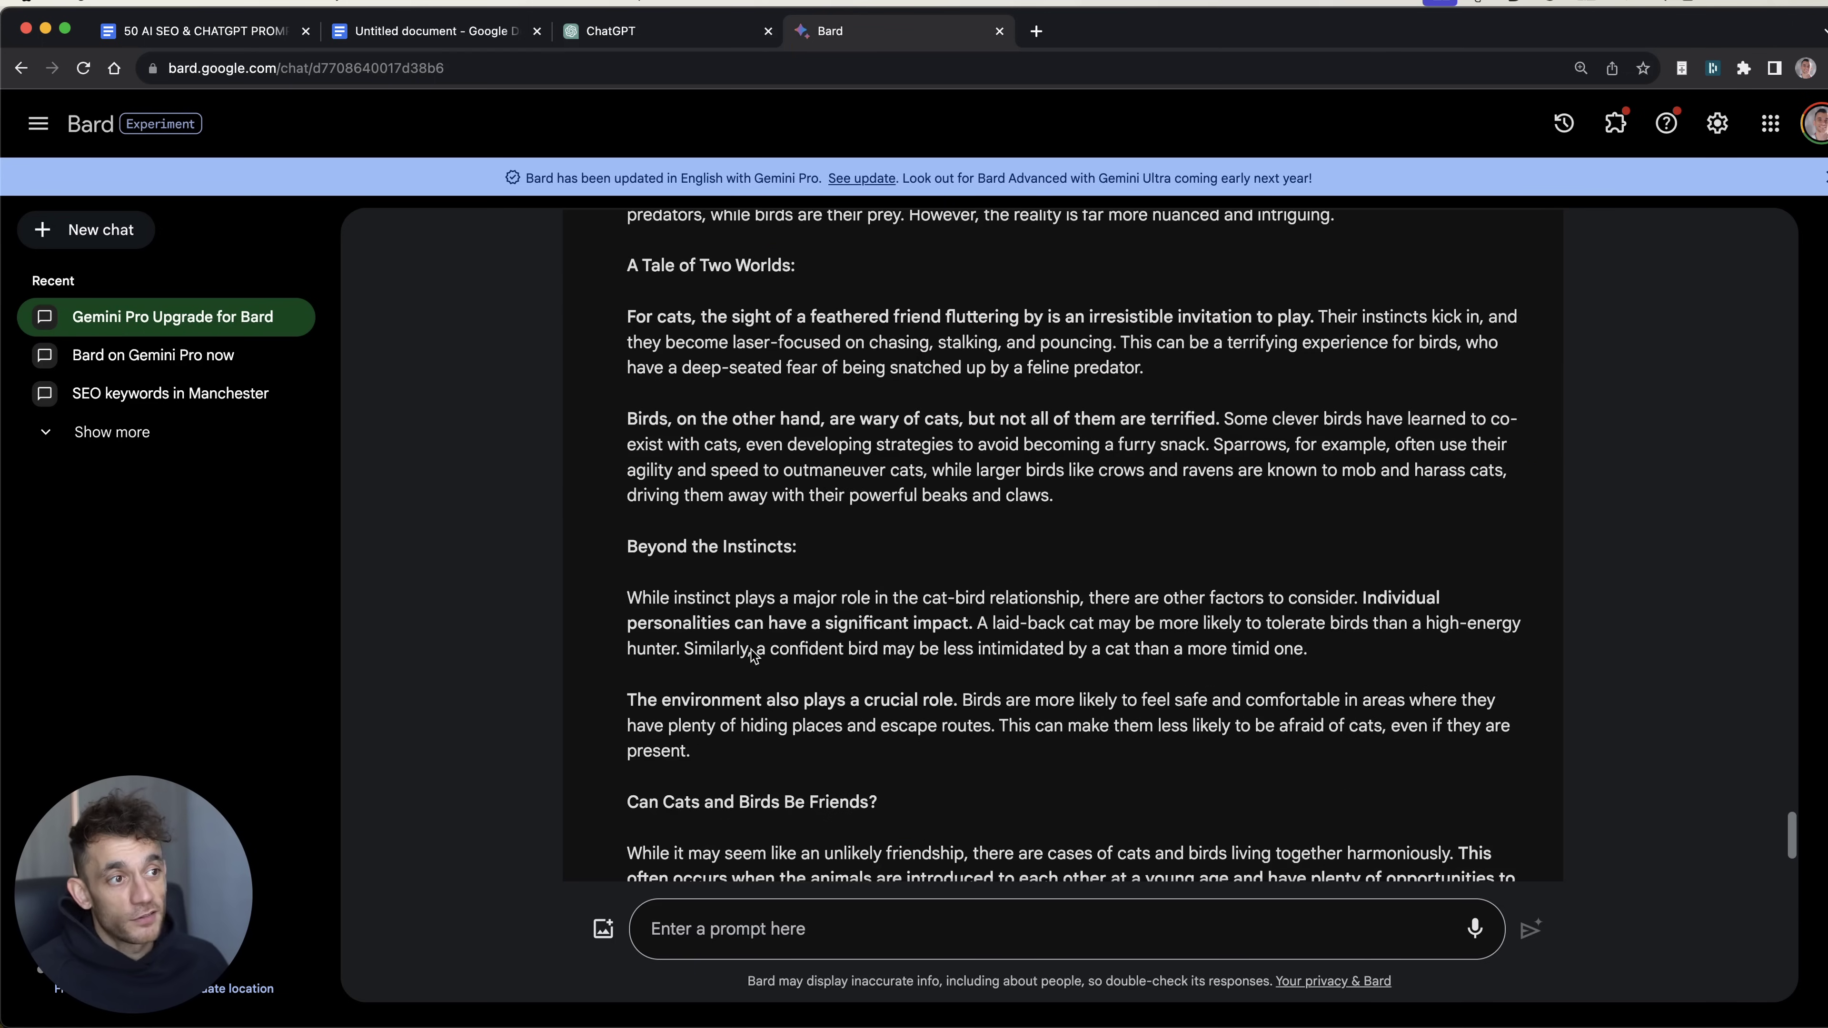
scroll(788, 558, "up", 2)
scroll(787, 559, "up", 2)
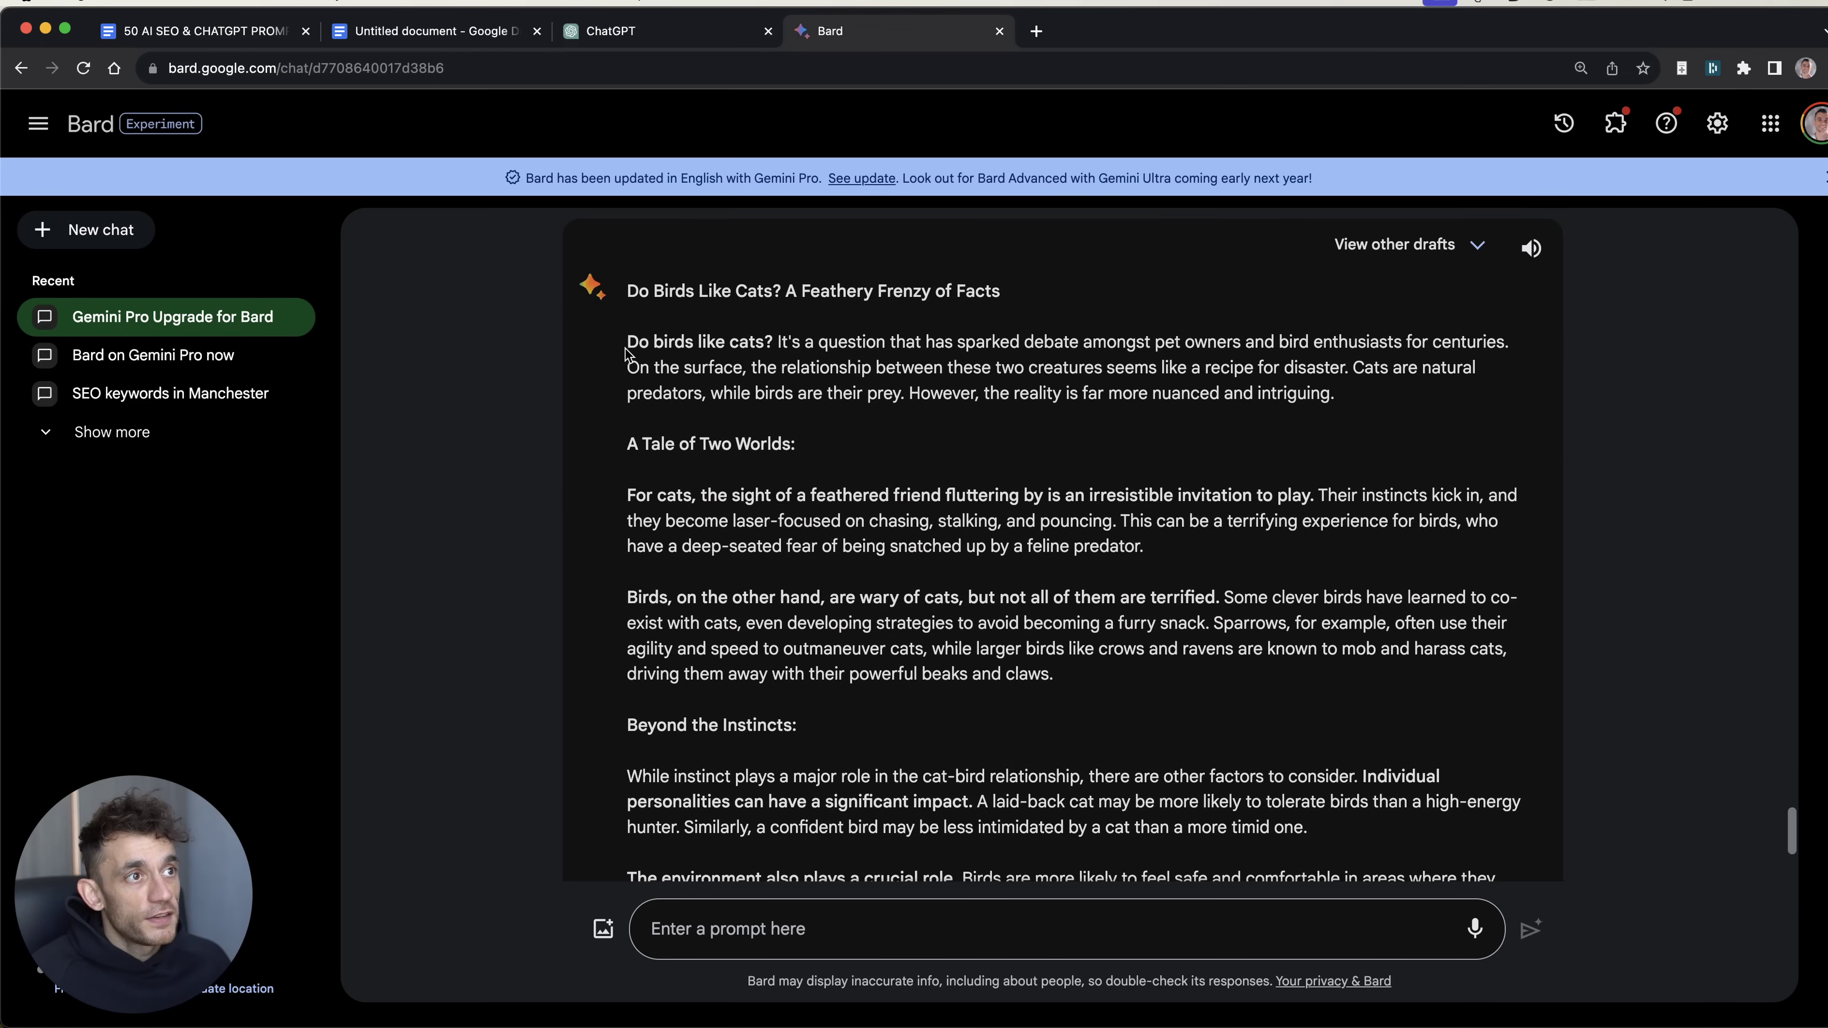
Step: Select parts of Bard's answer, from the title and opening question down through the FAQ
left_click_drag(627, 341, 774, 337)
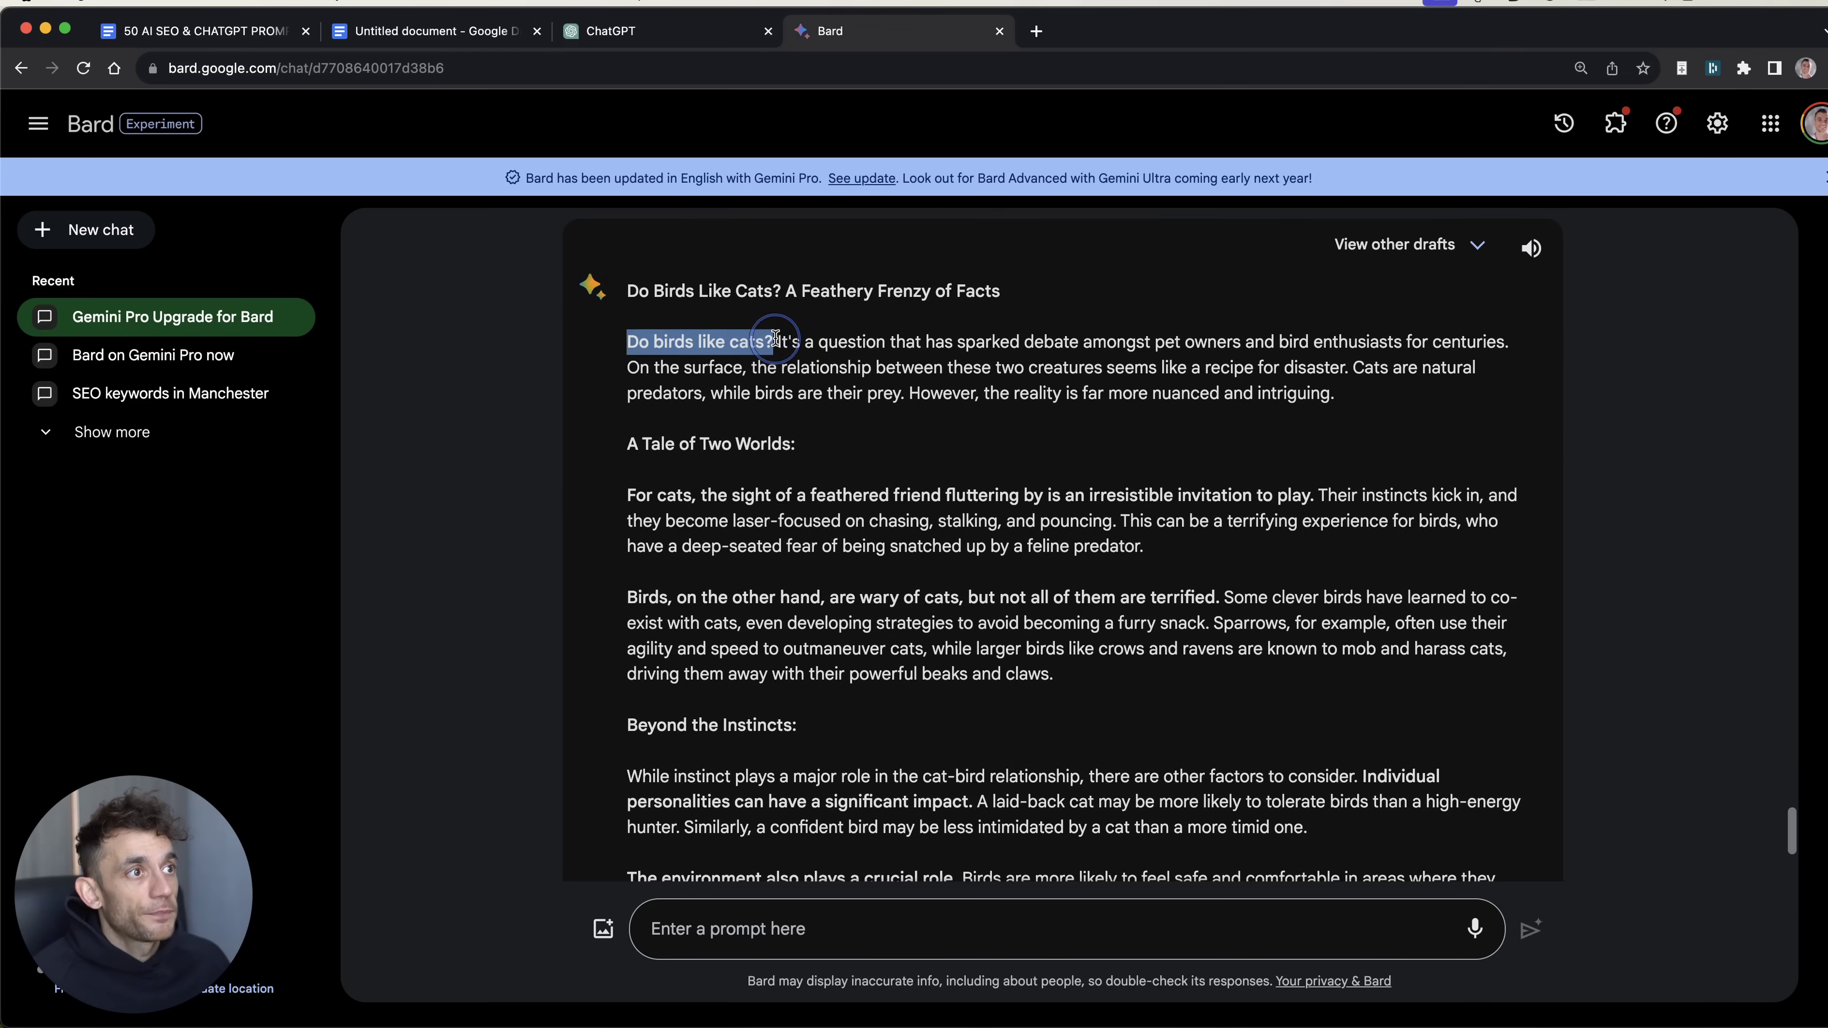
triple_click(757, 357)
left_click_drag(756, 352, 624, 343)
left_click(620, 347)
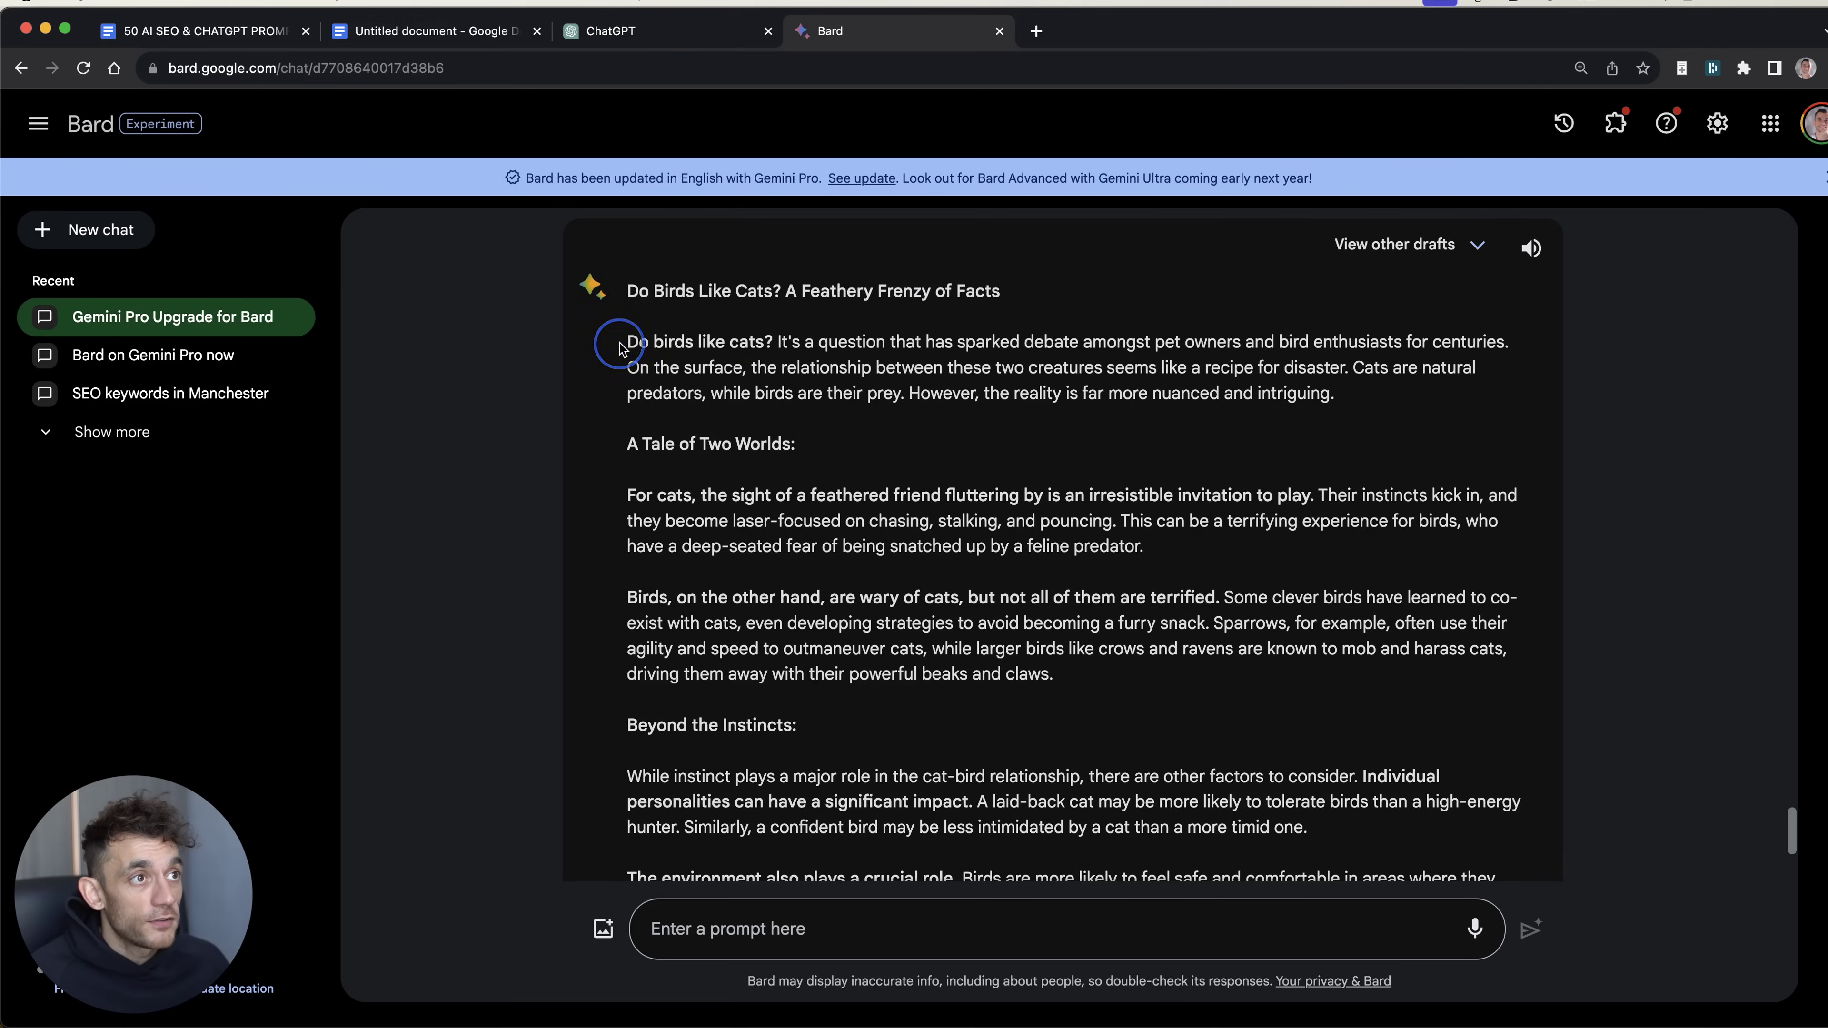
triple_click(682, 291)
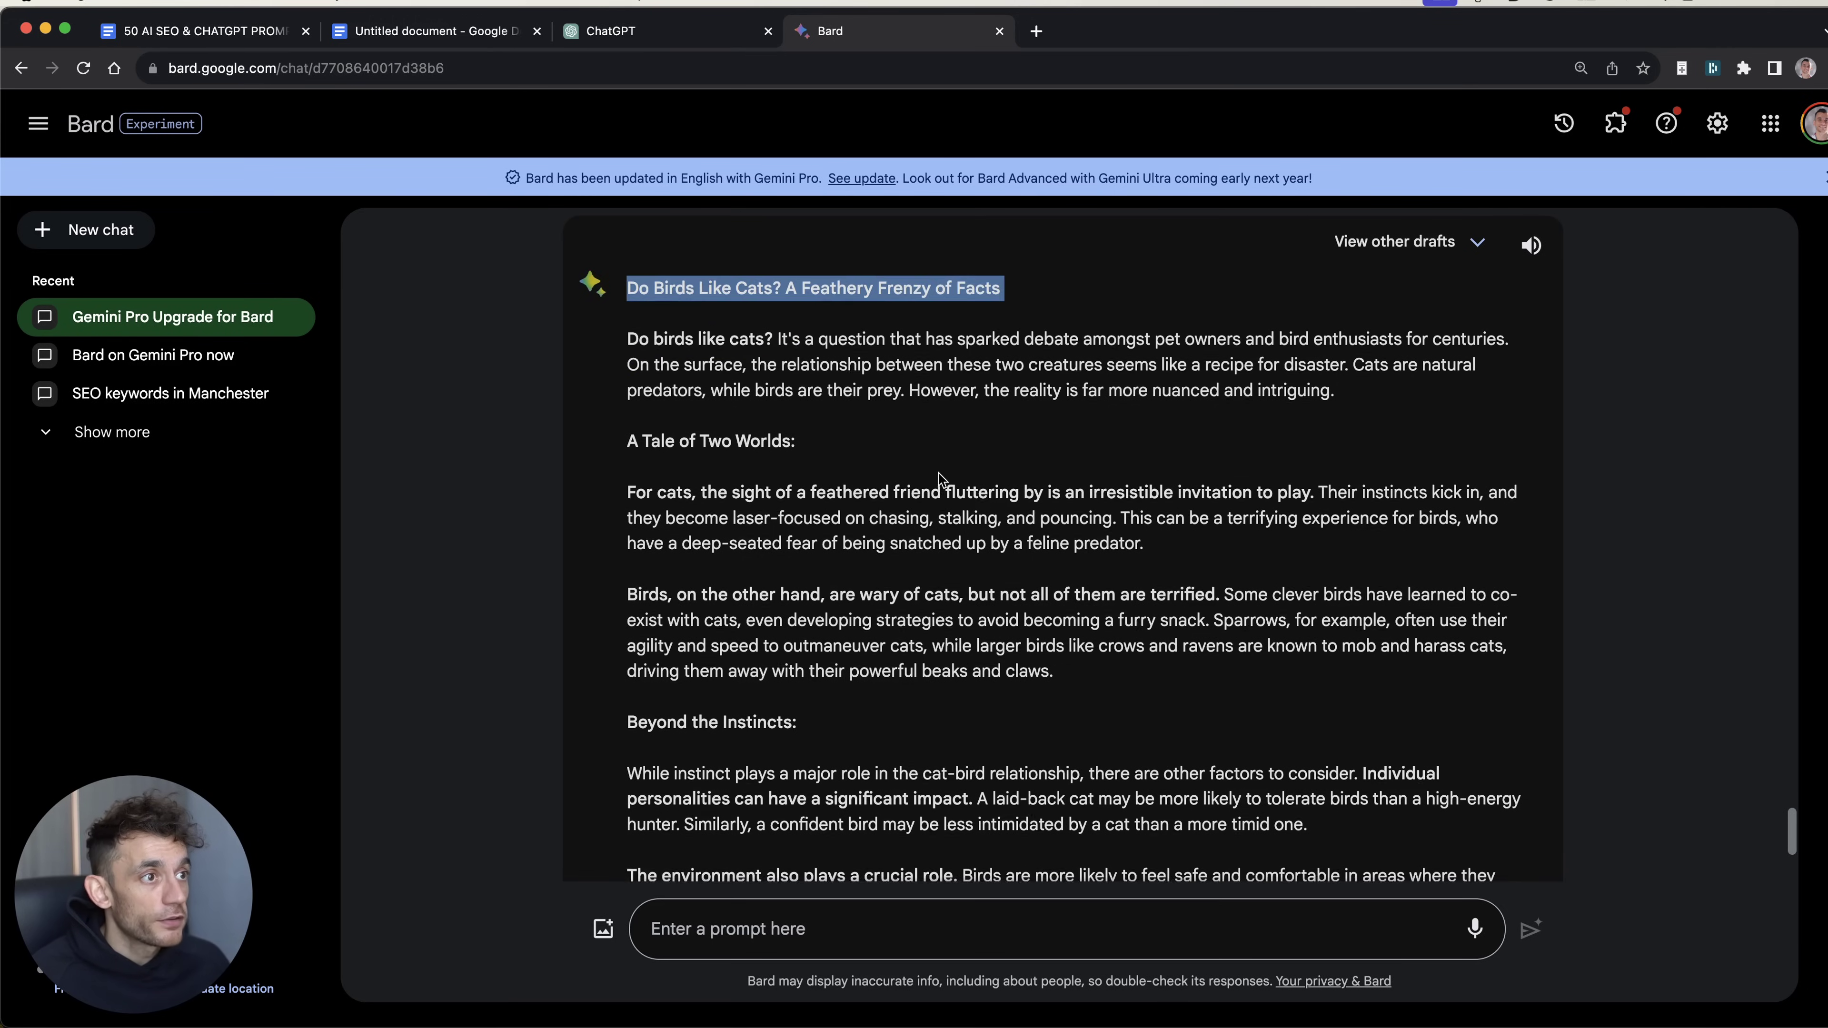
scroll(825, 602, "down", 10)
left_click(931, 756, "shift")
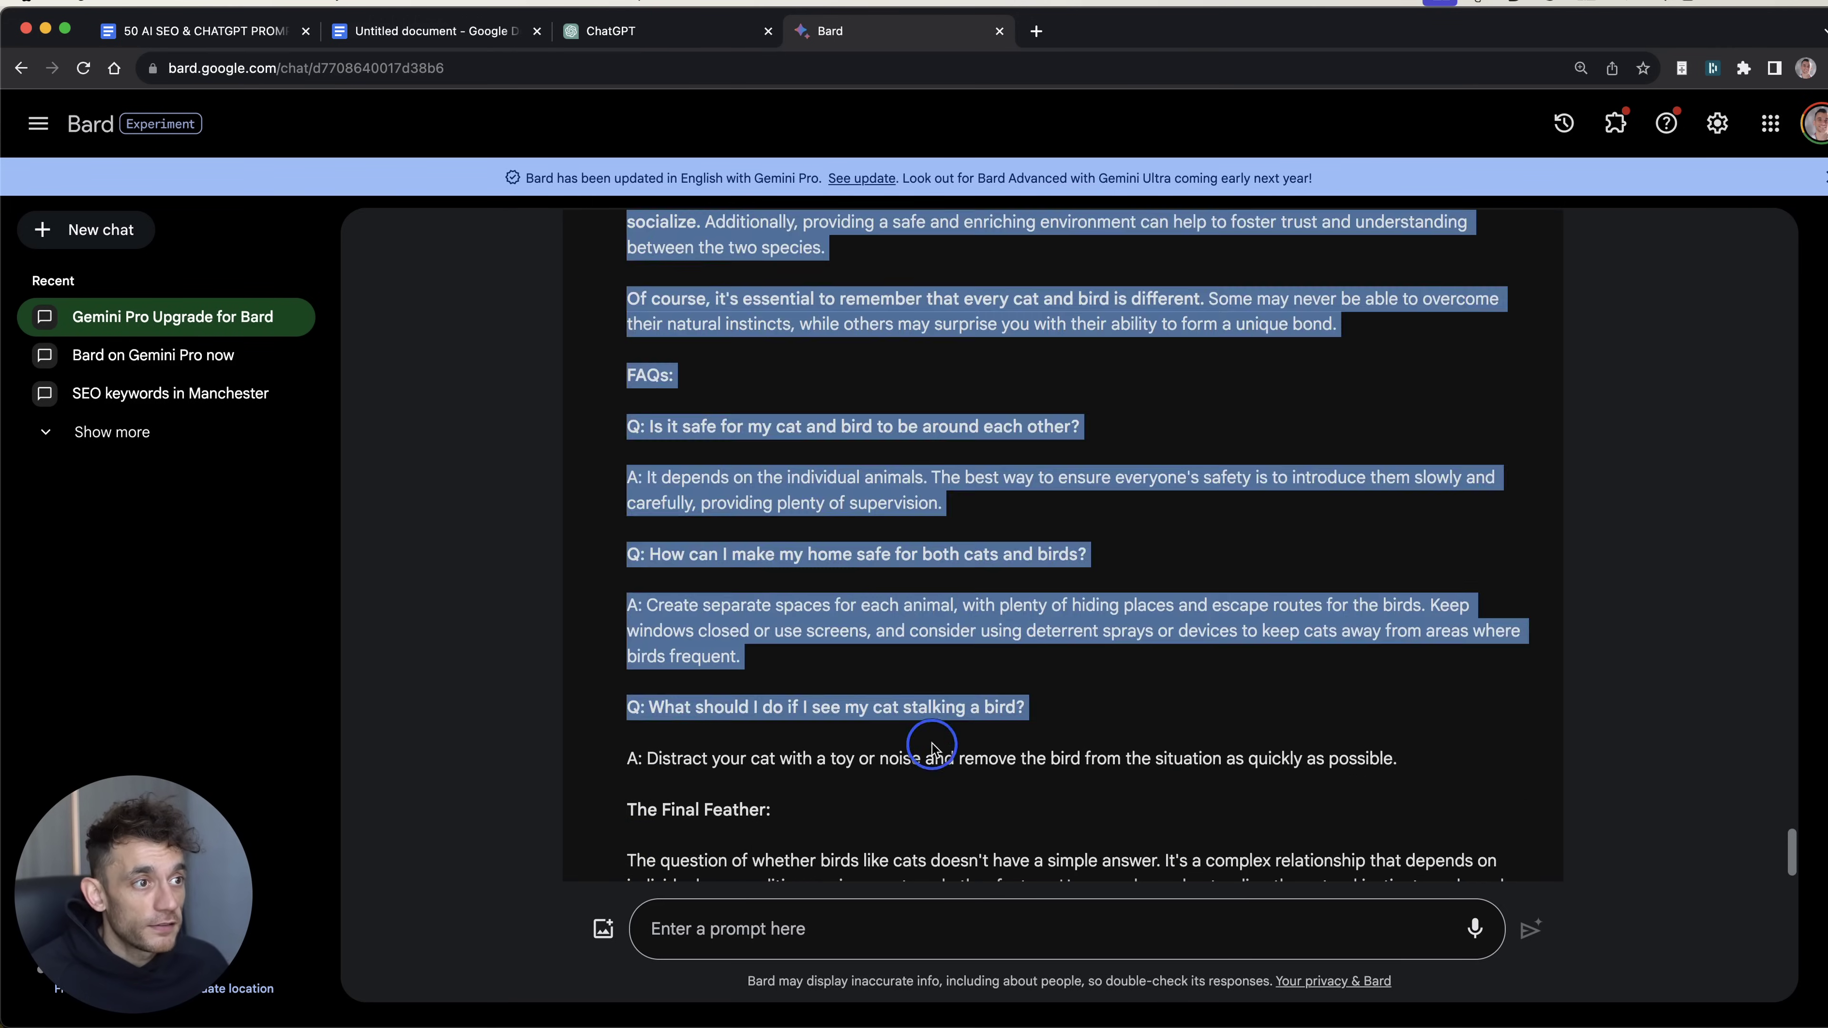
scroll(935, 763, "down", 3)
scroll(943, 770, "up", 5)
scroll(942, 771, "up", 4)
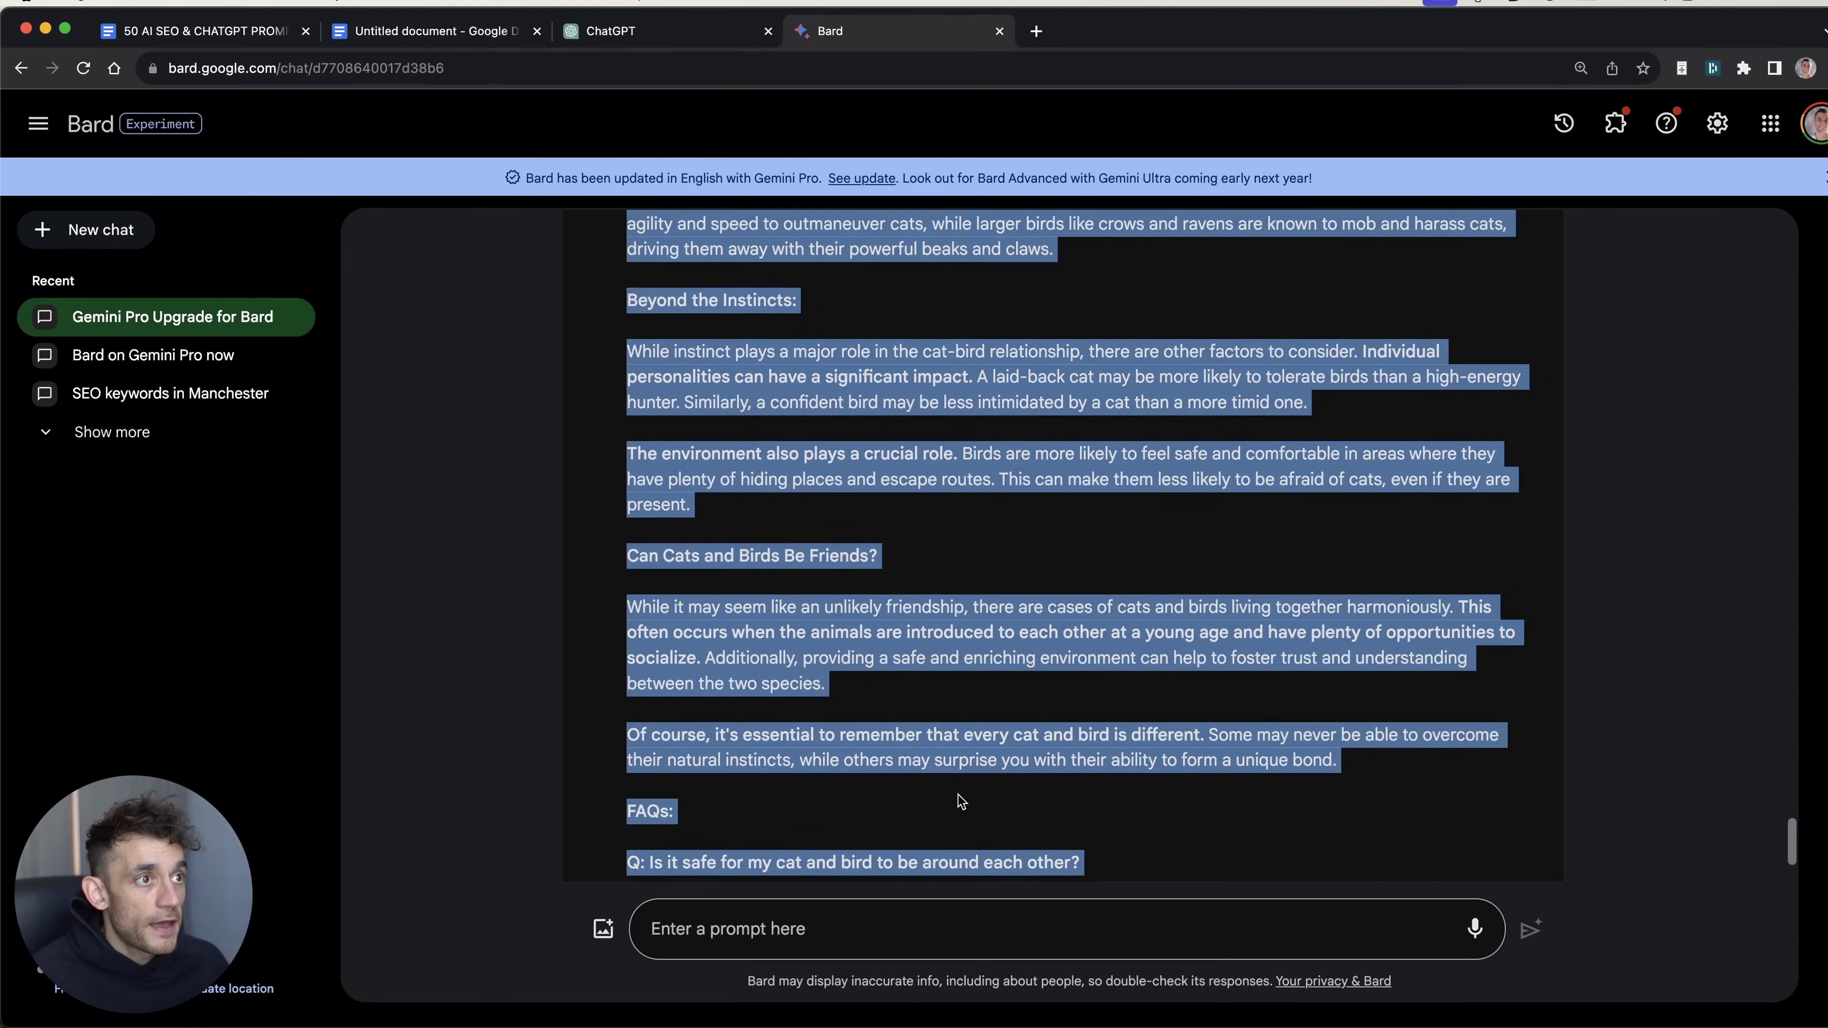
left_click(942, 770)
Step: Select Bard's whole response and check its word count with Word Counter Plus
scroll(791, 612, "up", 6)
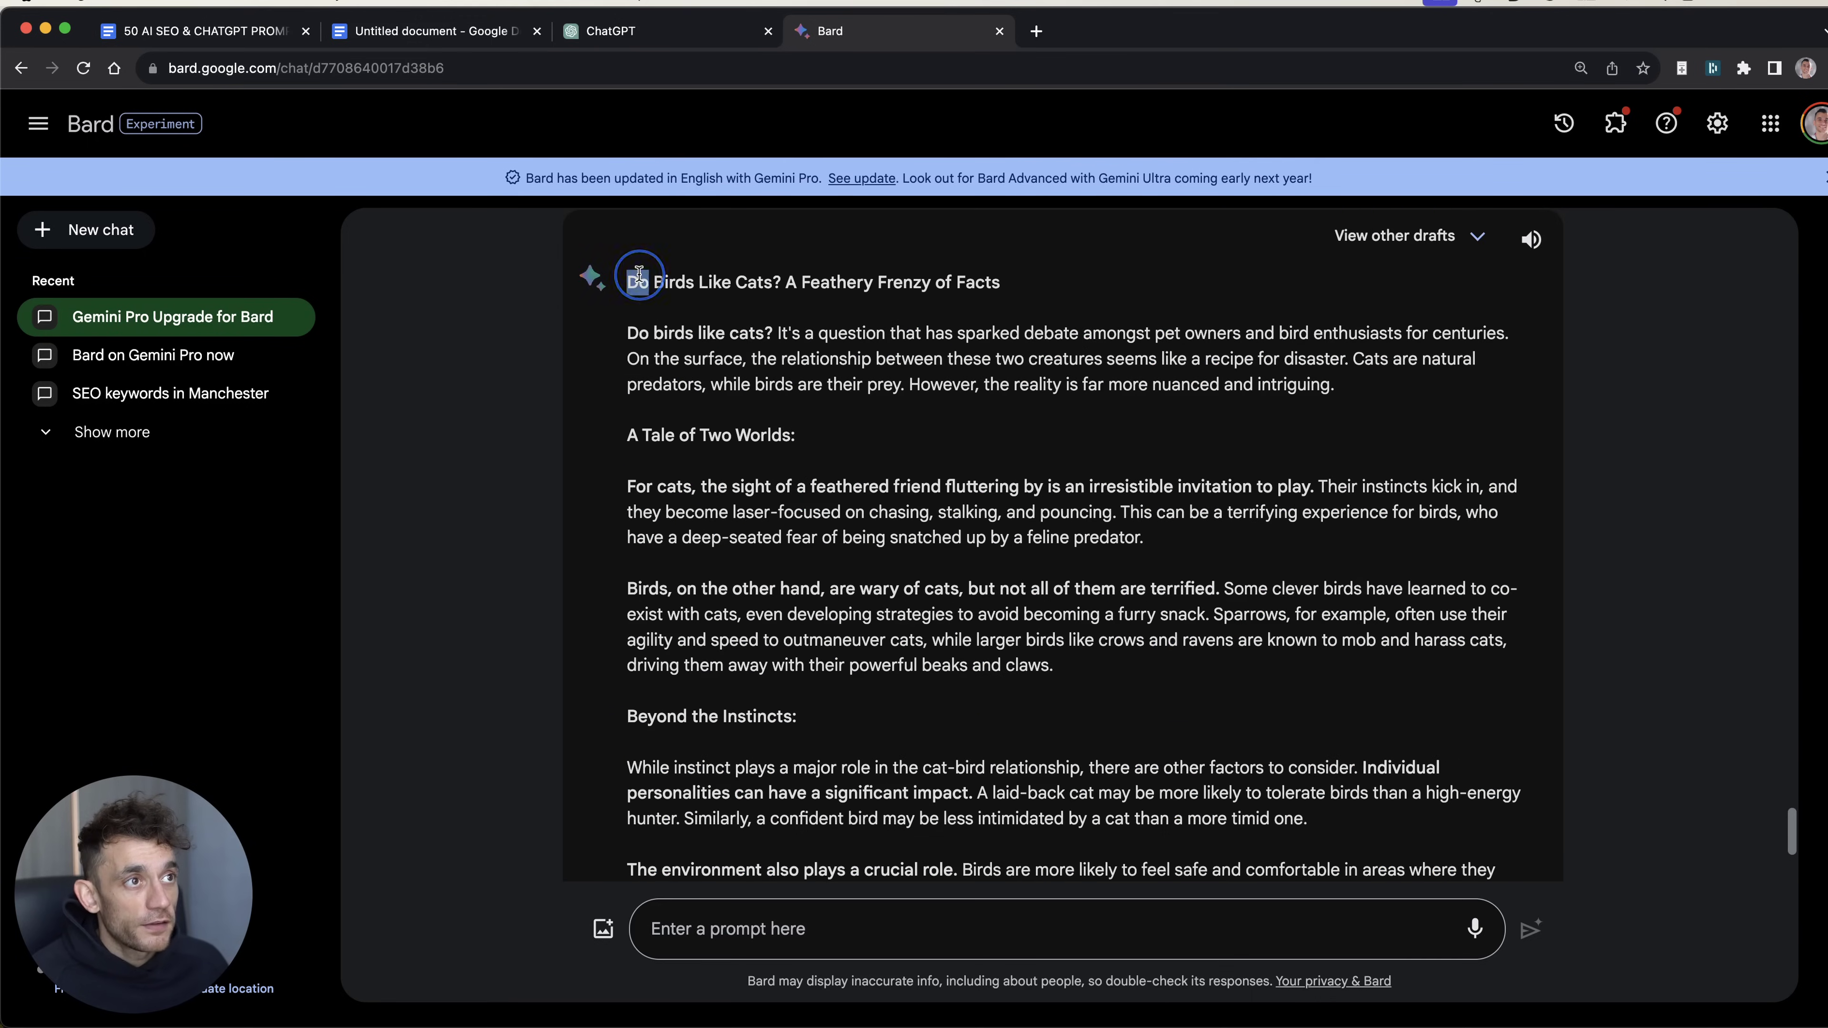
left_click_drag(630, 281, 1000, 281)
scroll(1124, 756, "down", 10)
left_click(1592, 759, "shift")
left_click(874, 410)
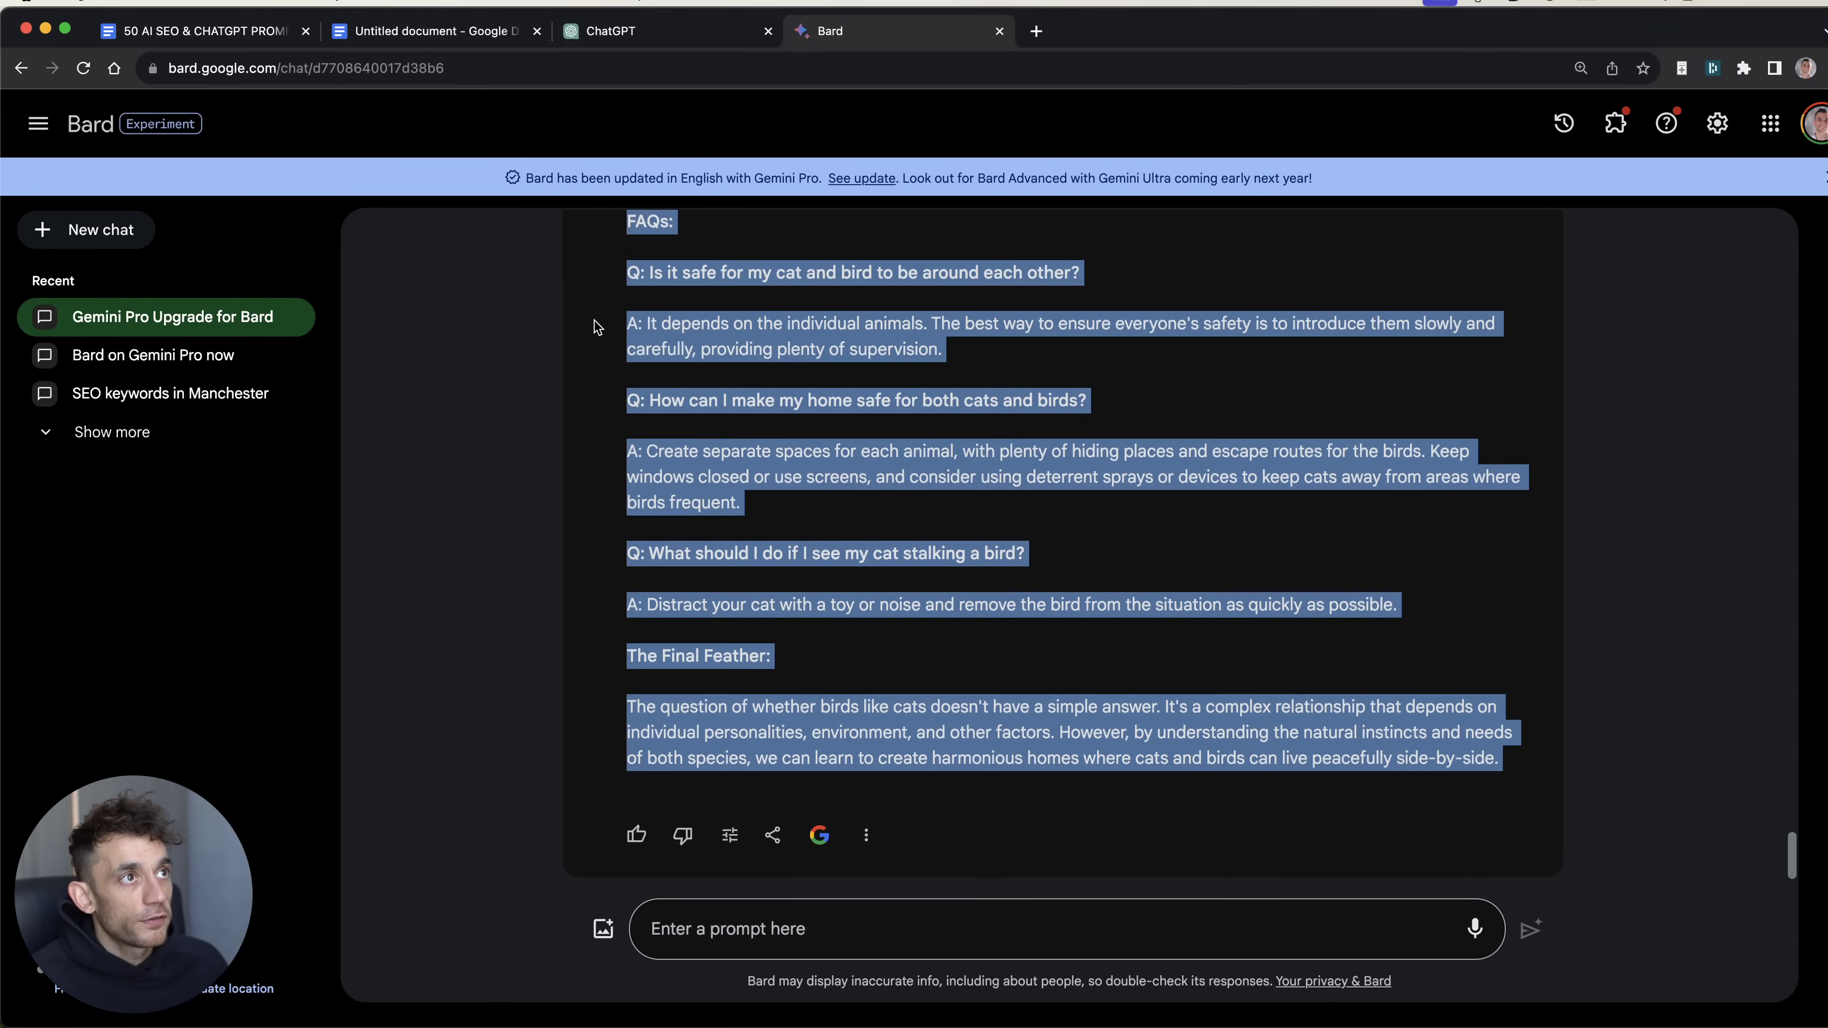
Step: Word-count ChatGPT's full HTML code block with Word Counter Plus
left_click(665, 42)
scroll(1092, 842, "down", 5)
scroll(1092, 843, "up", 8)
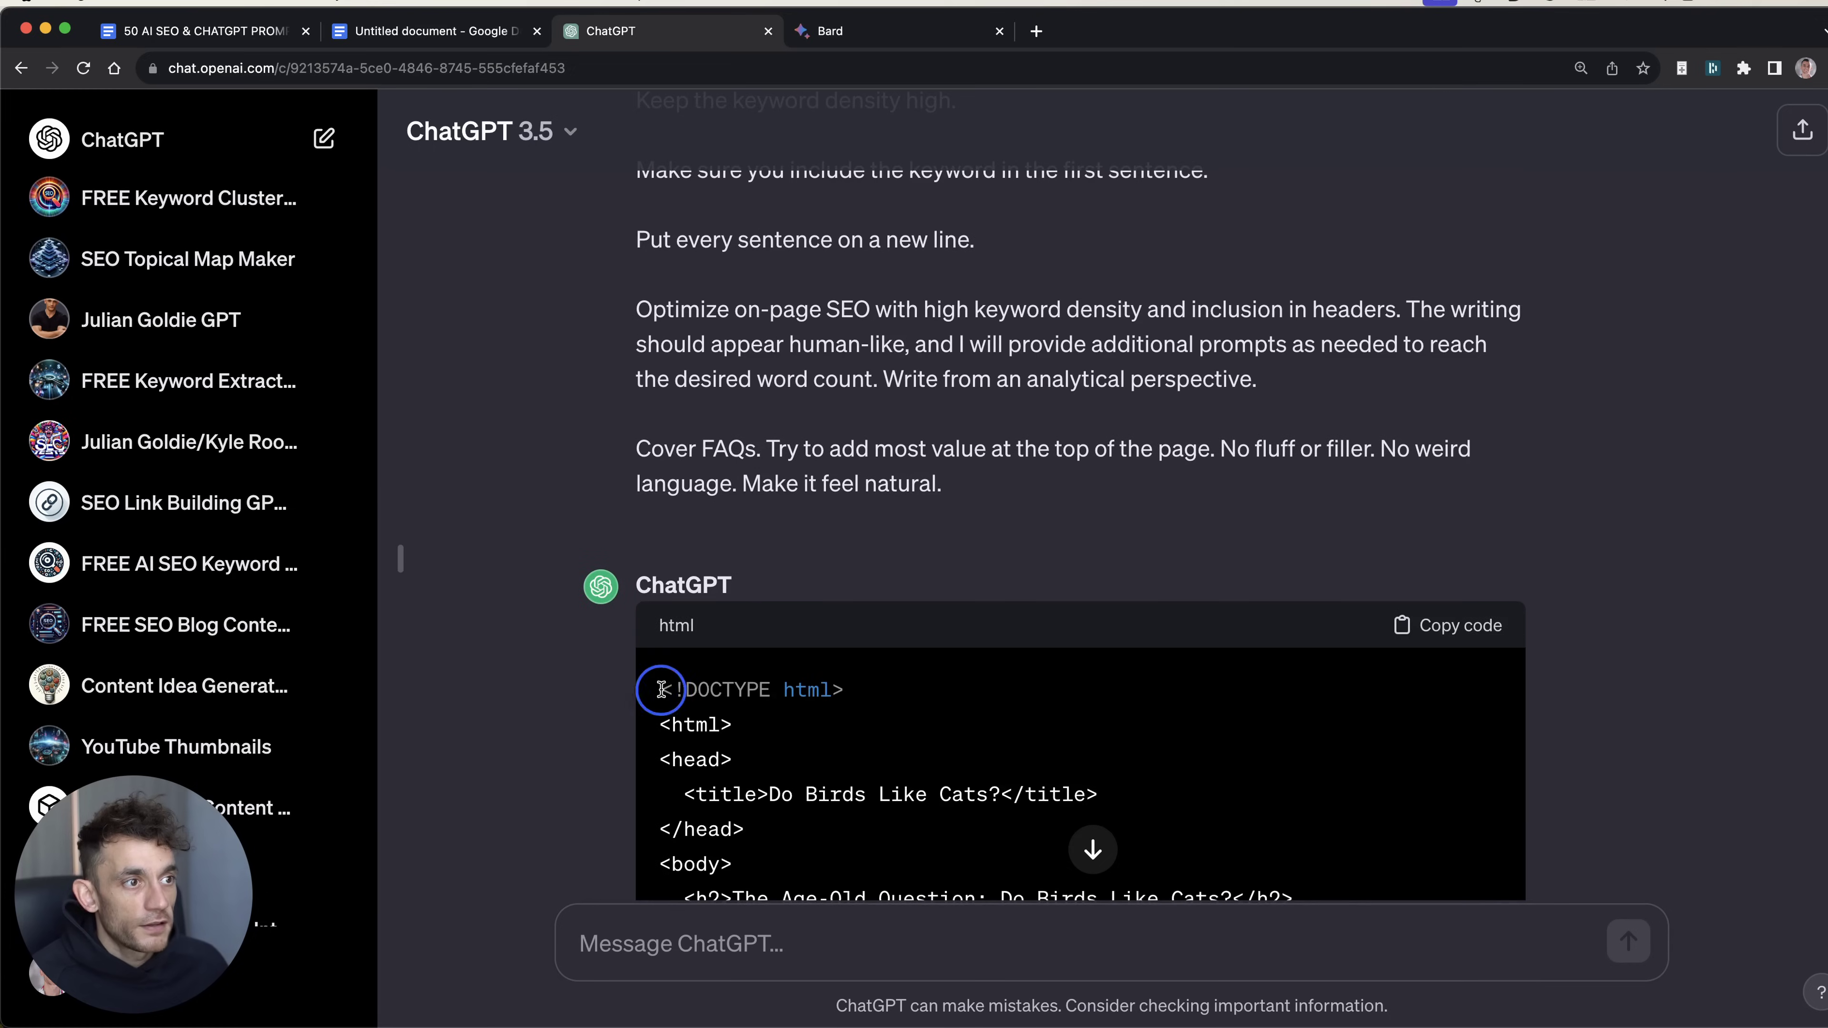
left_click(1093, 849)
triple_click(923, 497)
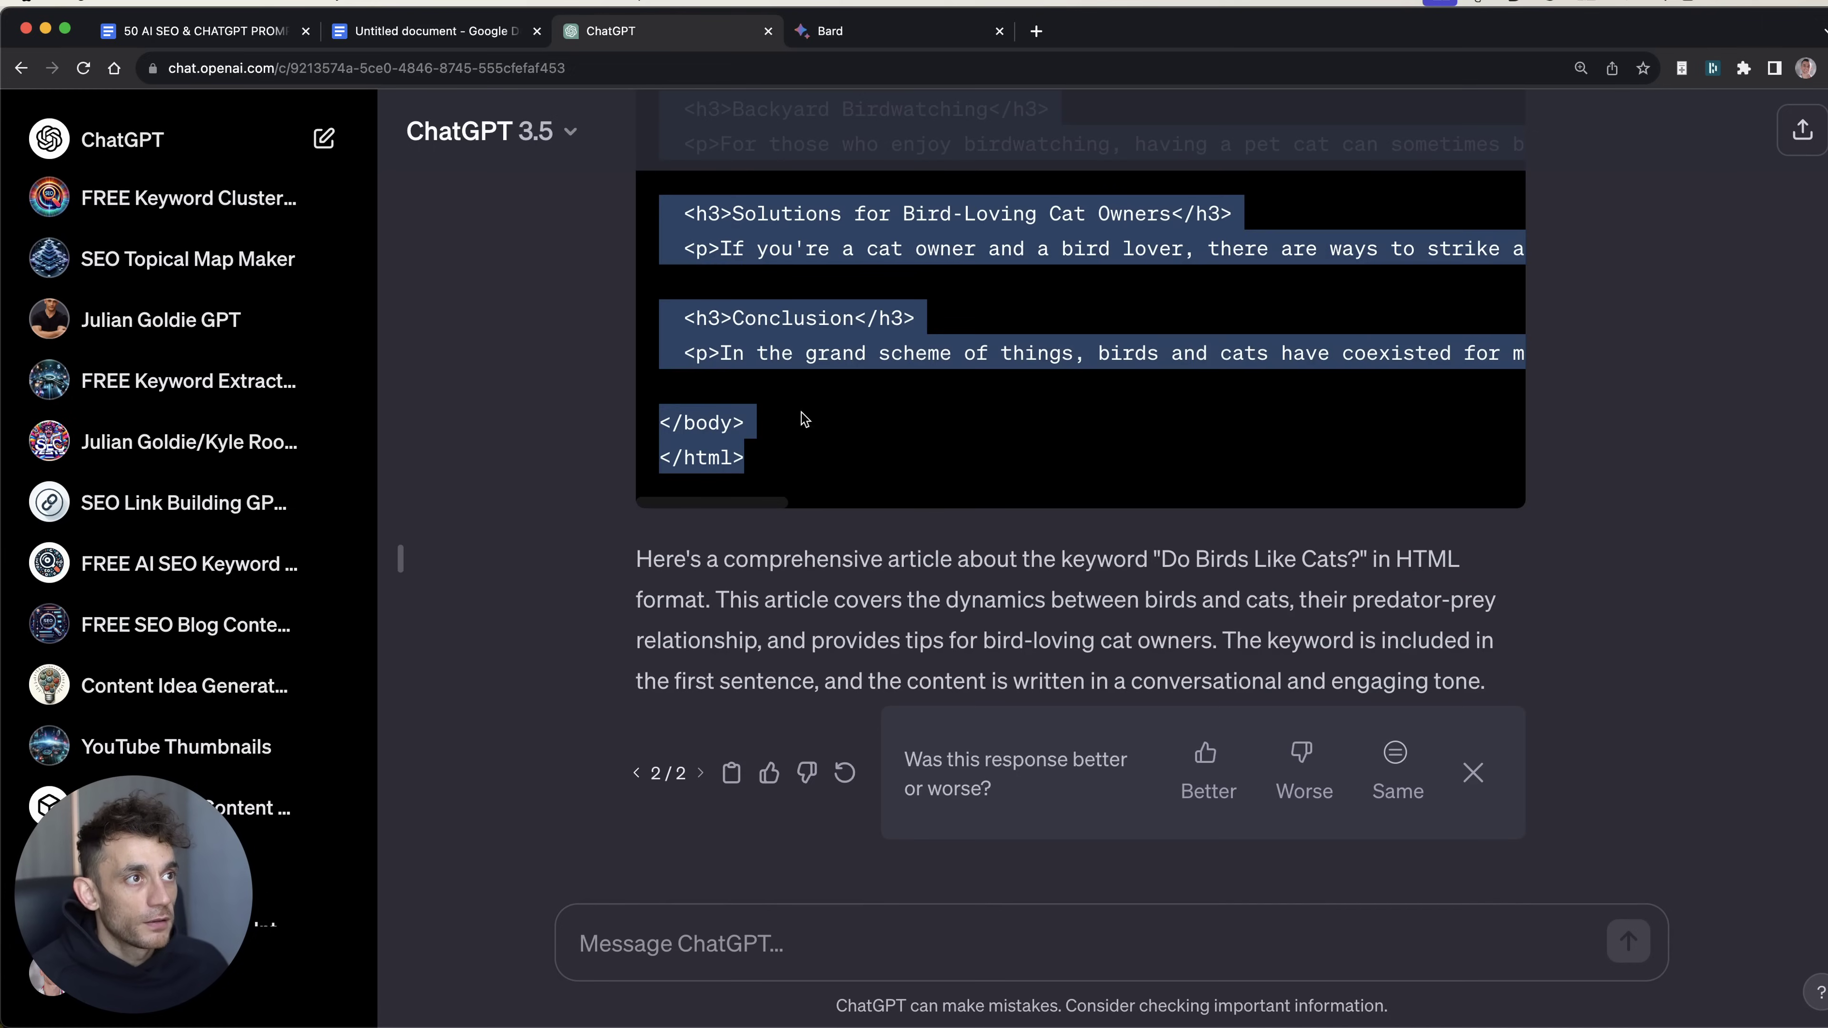
right_click(749, 315)
left_click(845, 537)
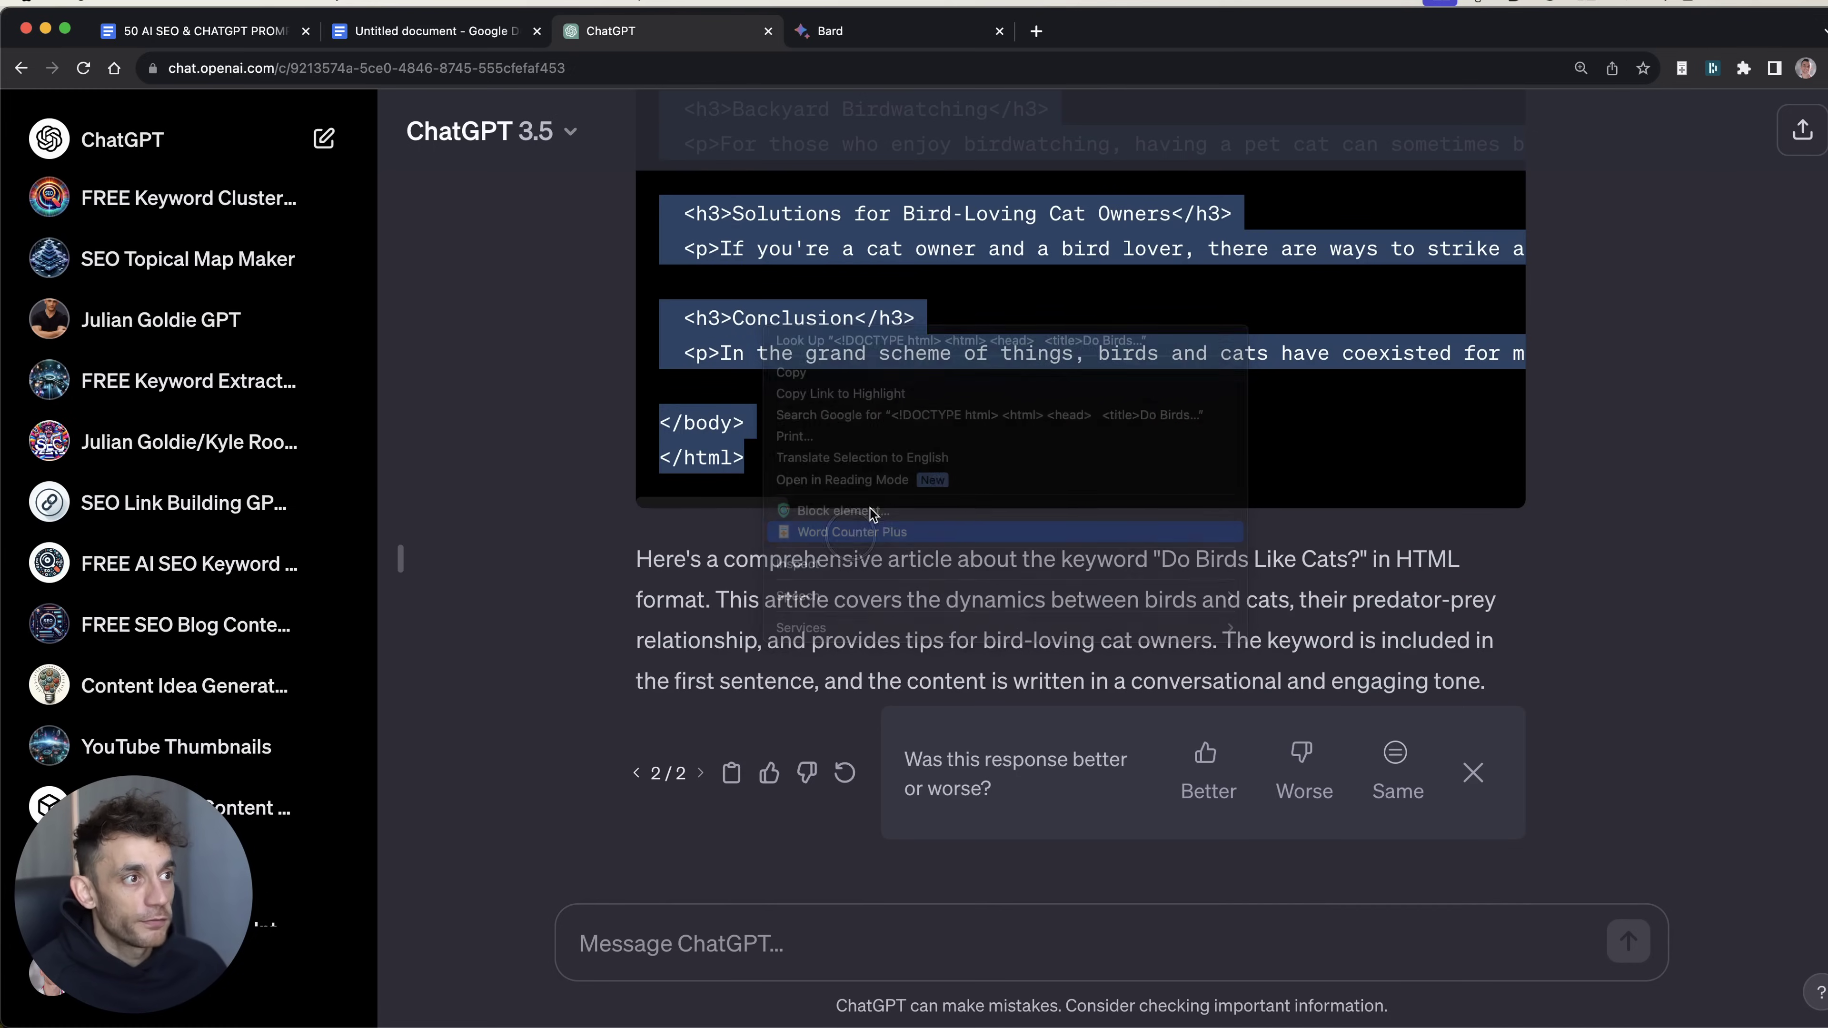
left_click(980, 408)
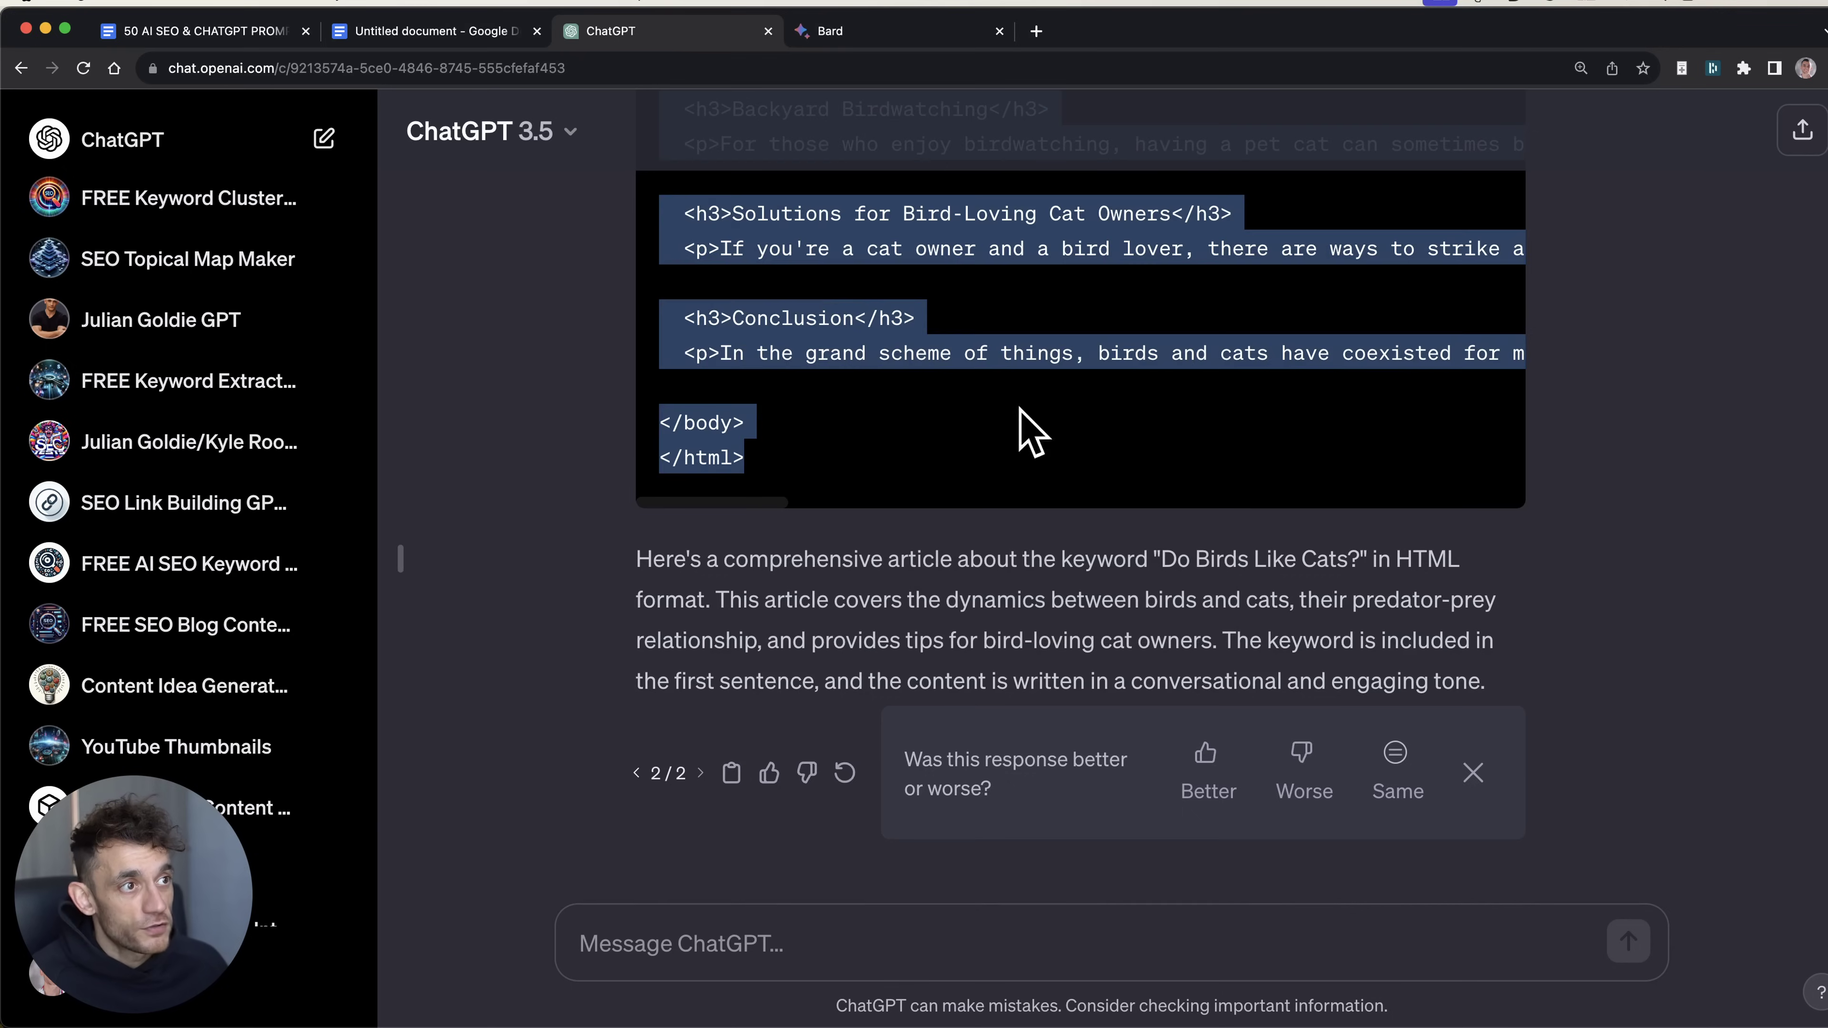
left_click(907, 548)
scroll(892, 504, "up", 2)
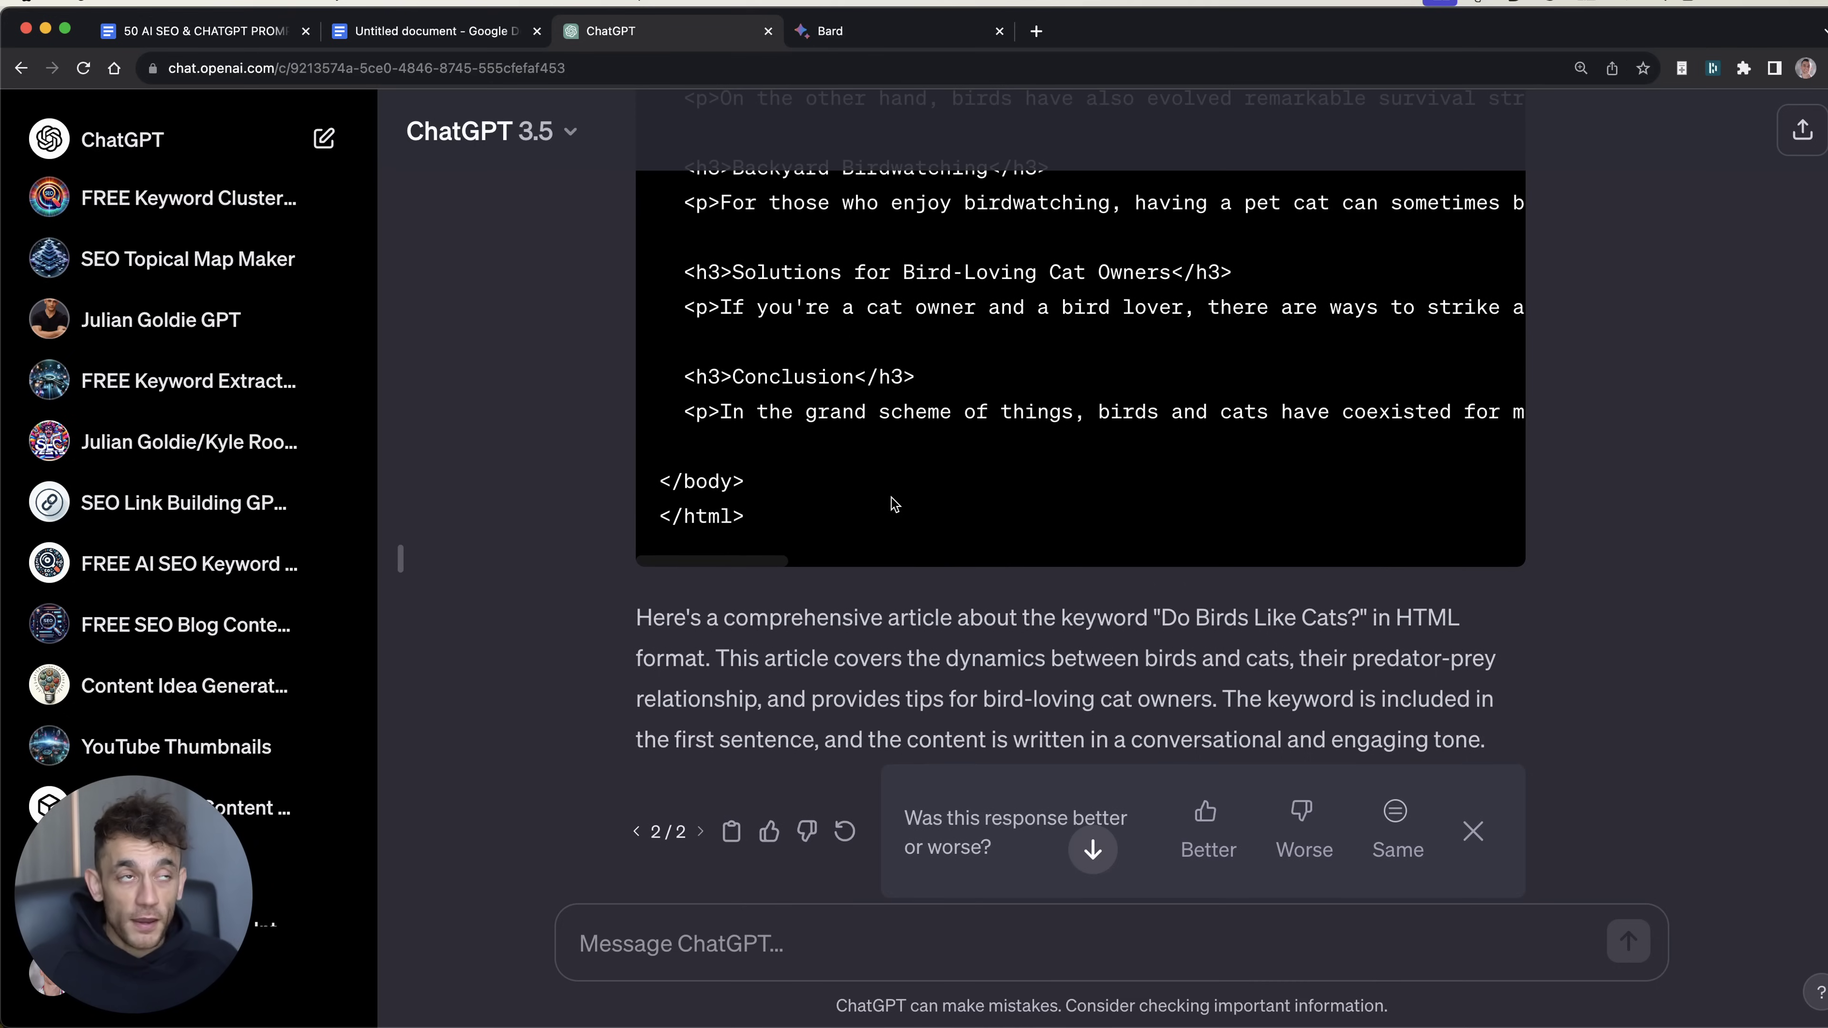
Step: View Bard's Drafts 2 and 3 of the answer, then return to Draft 1
left_click(857, 31)
scroll(914, 533, "up", 5)
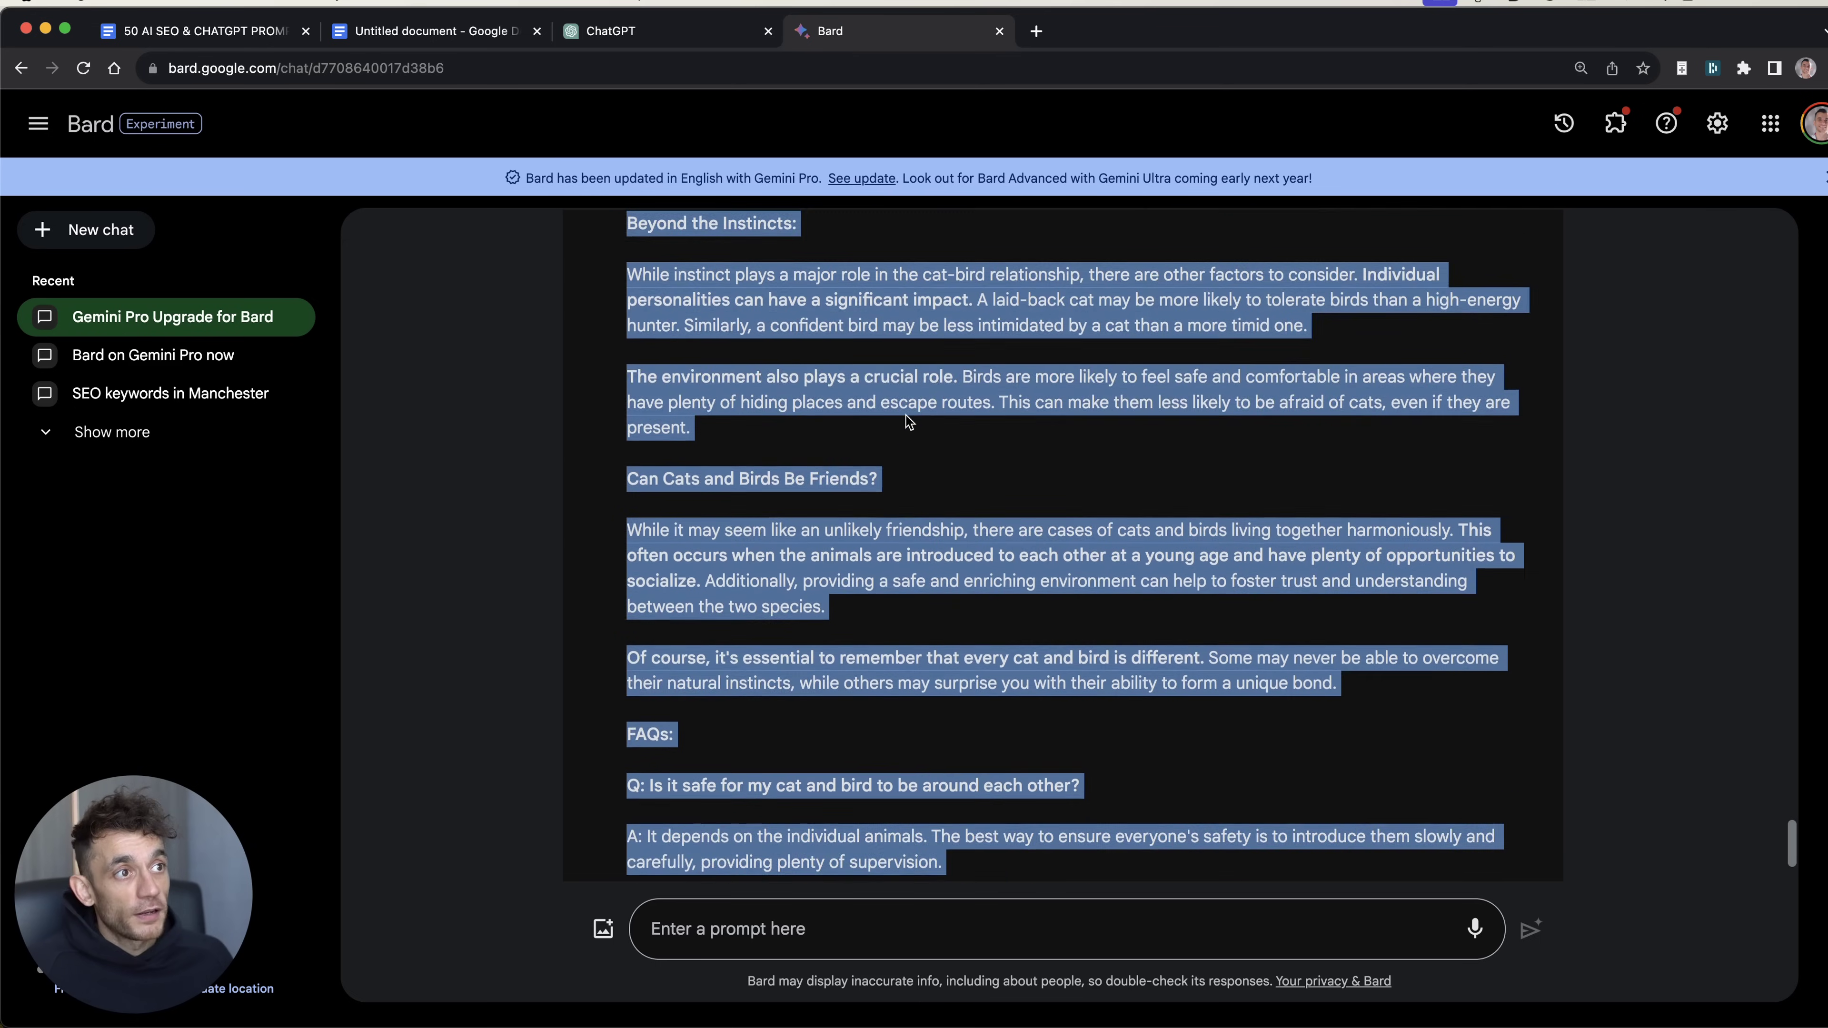
scroll(908, 421, "up", 7)
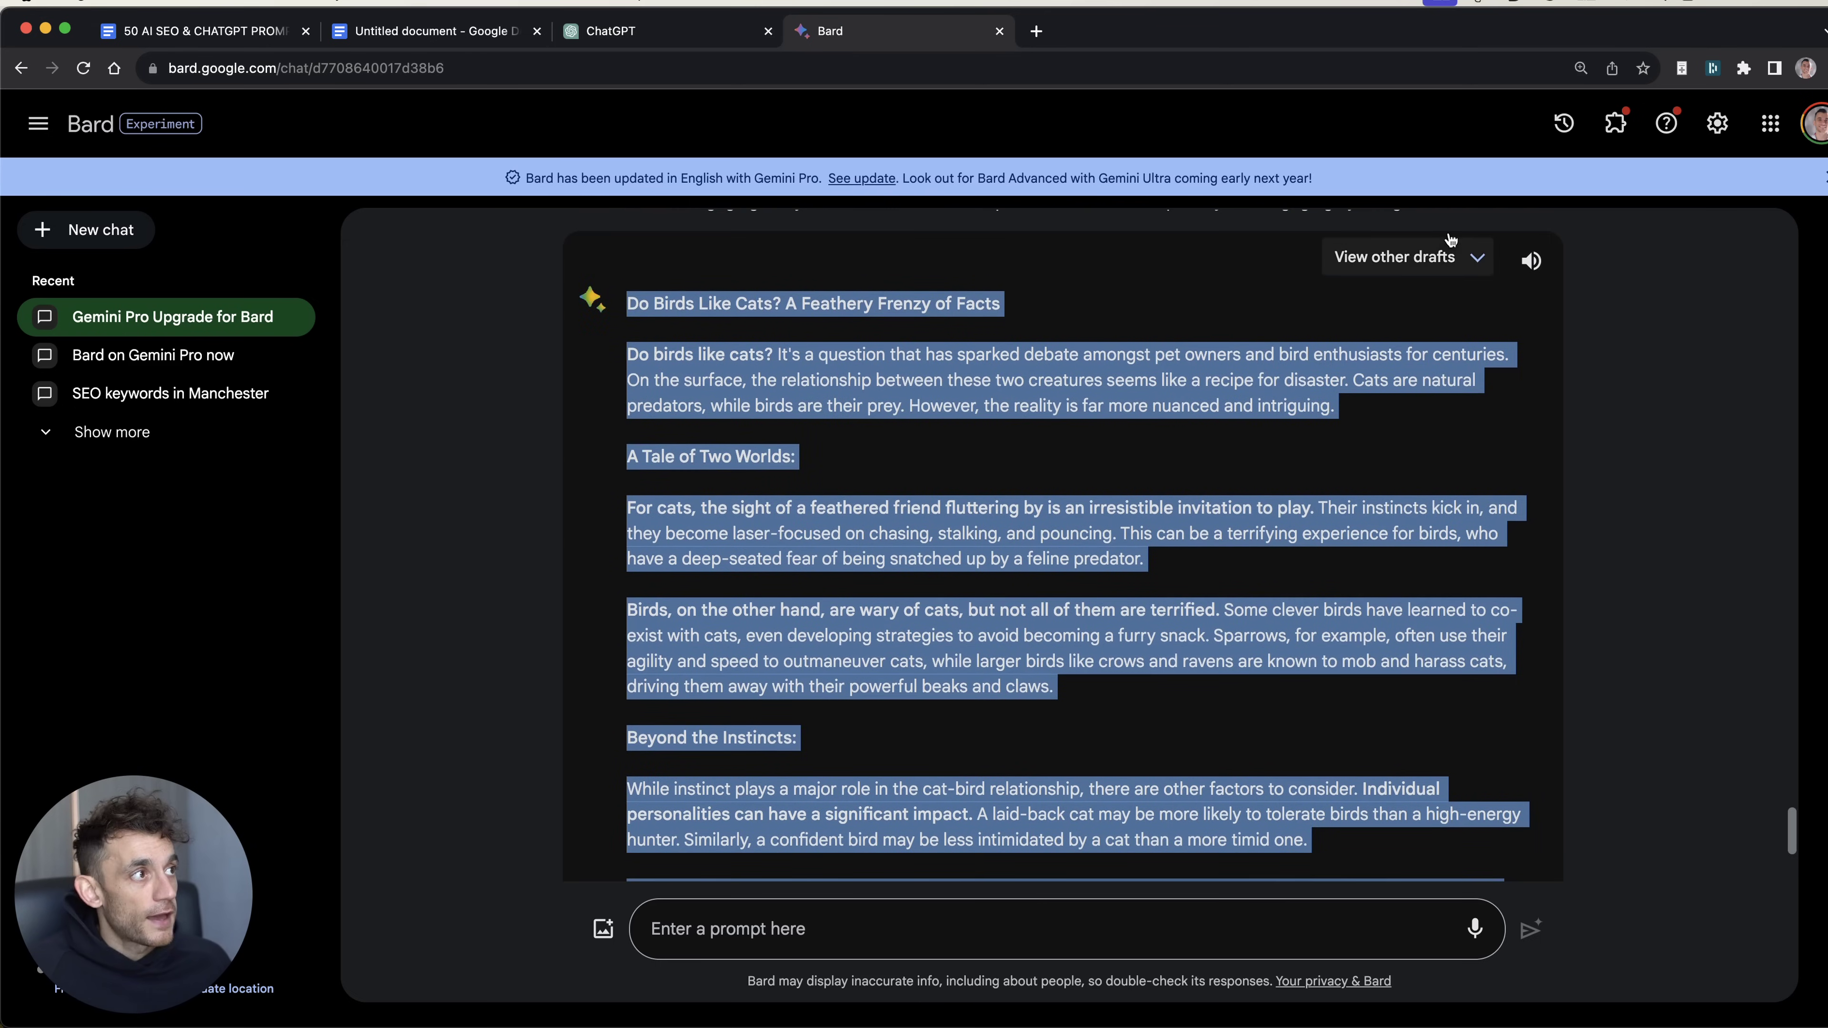
left_click(1446, 256)
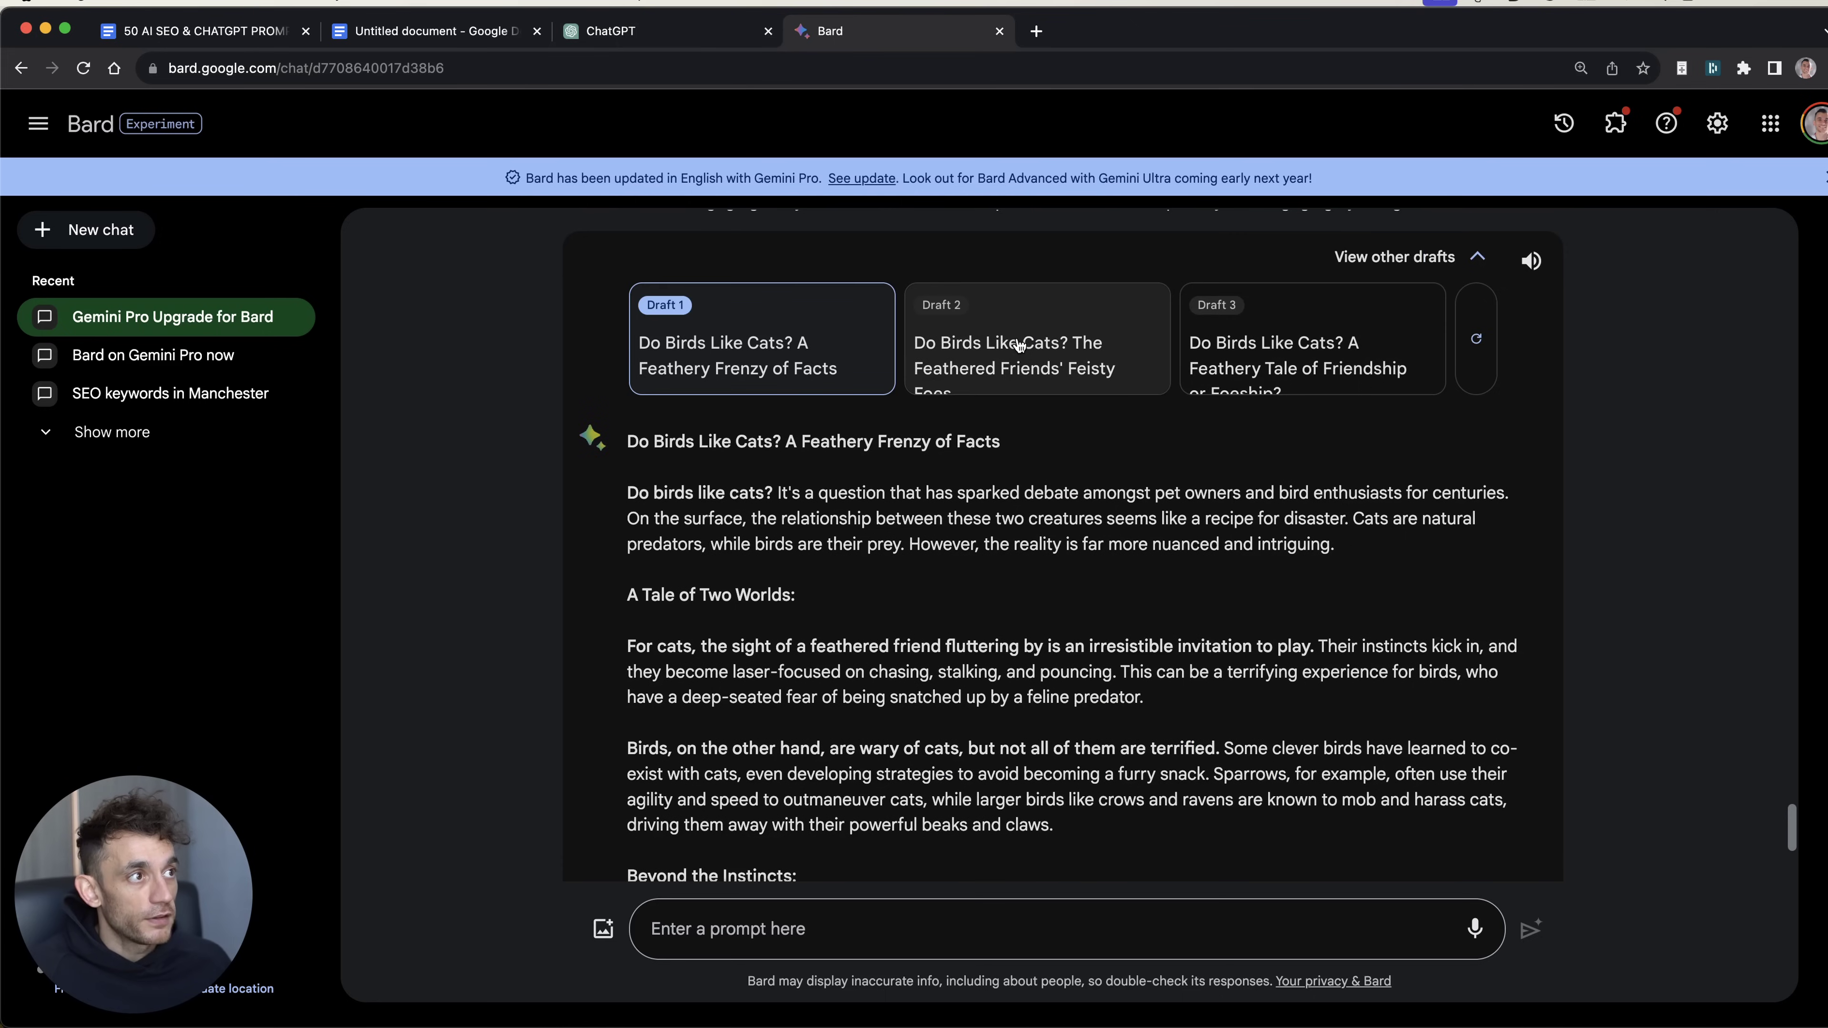
left_click(1018, 346)
left_click(1216, 368)
left_click(781, 367)
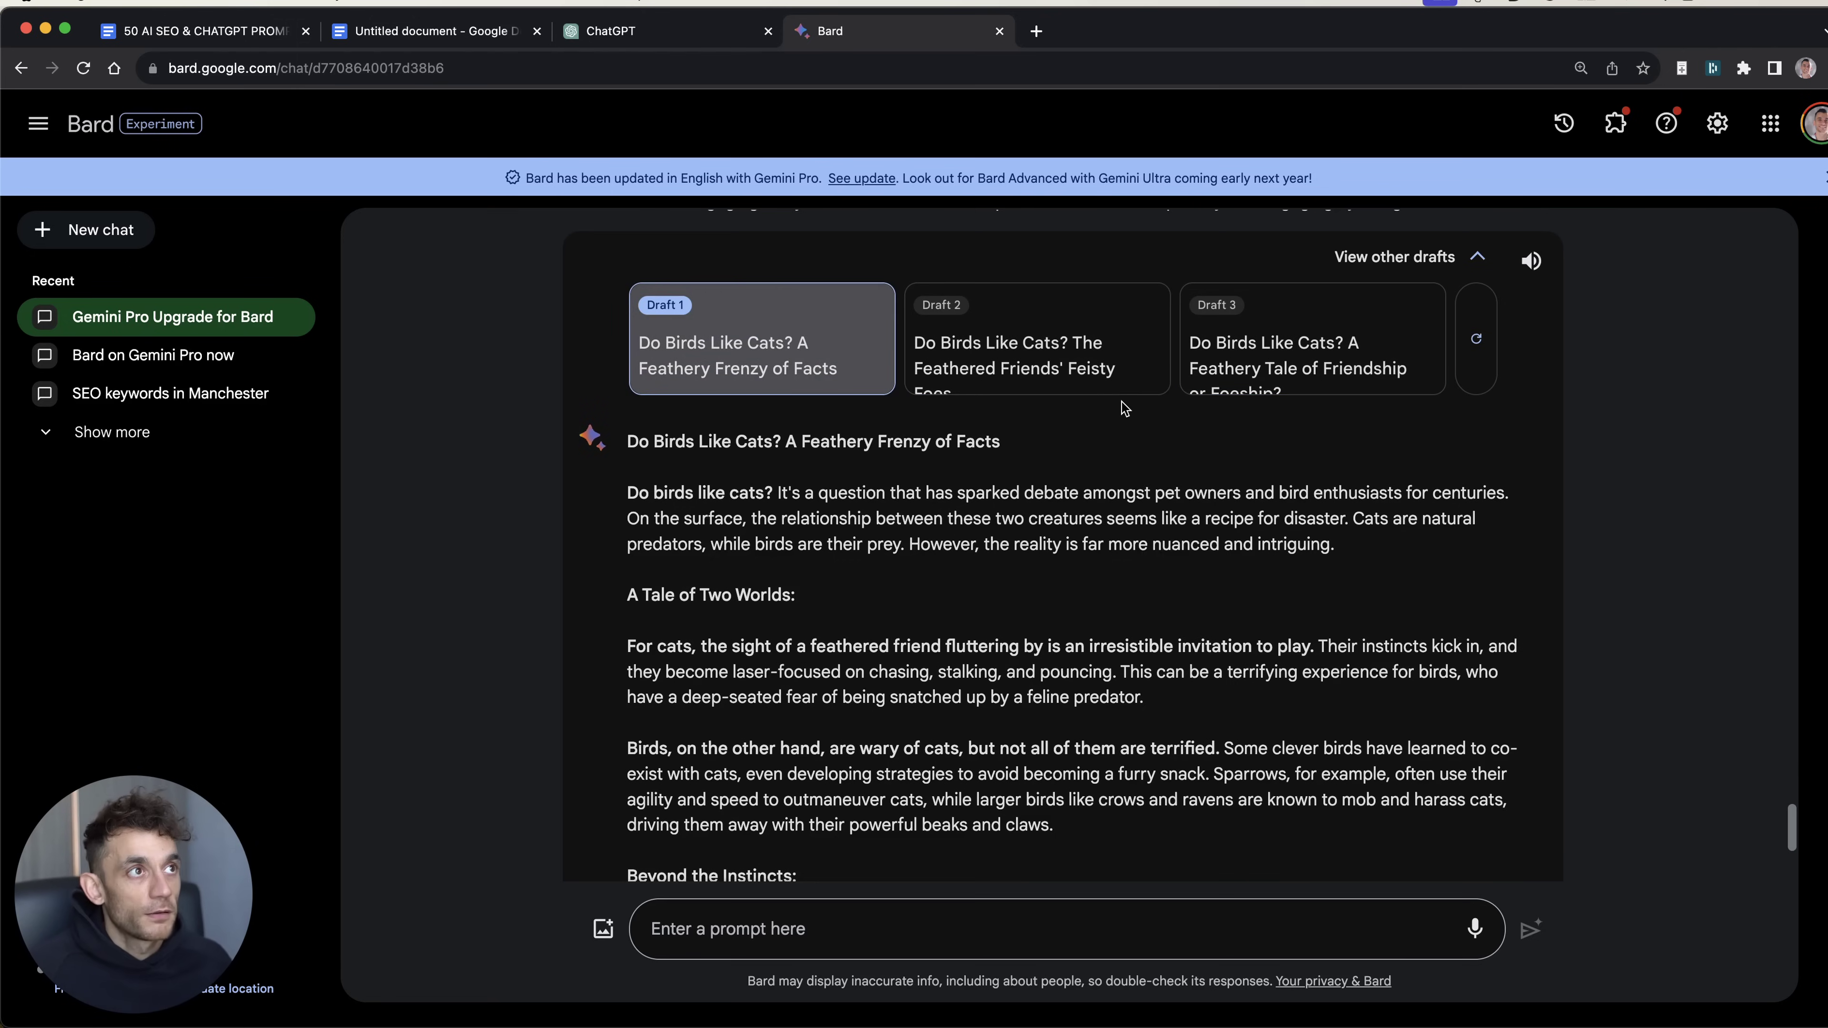
key("ctrl+shift+Tab")
scroll(1053, 450, "up", 1)
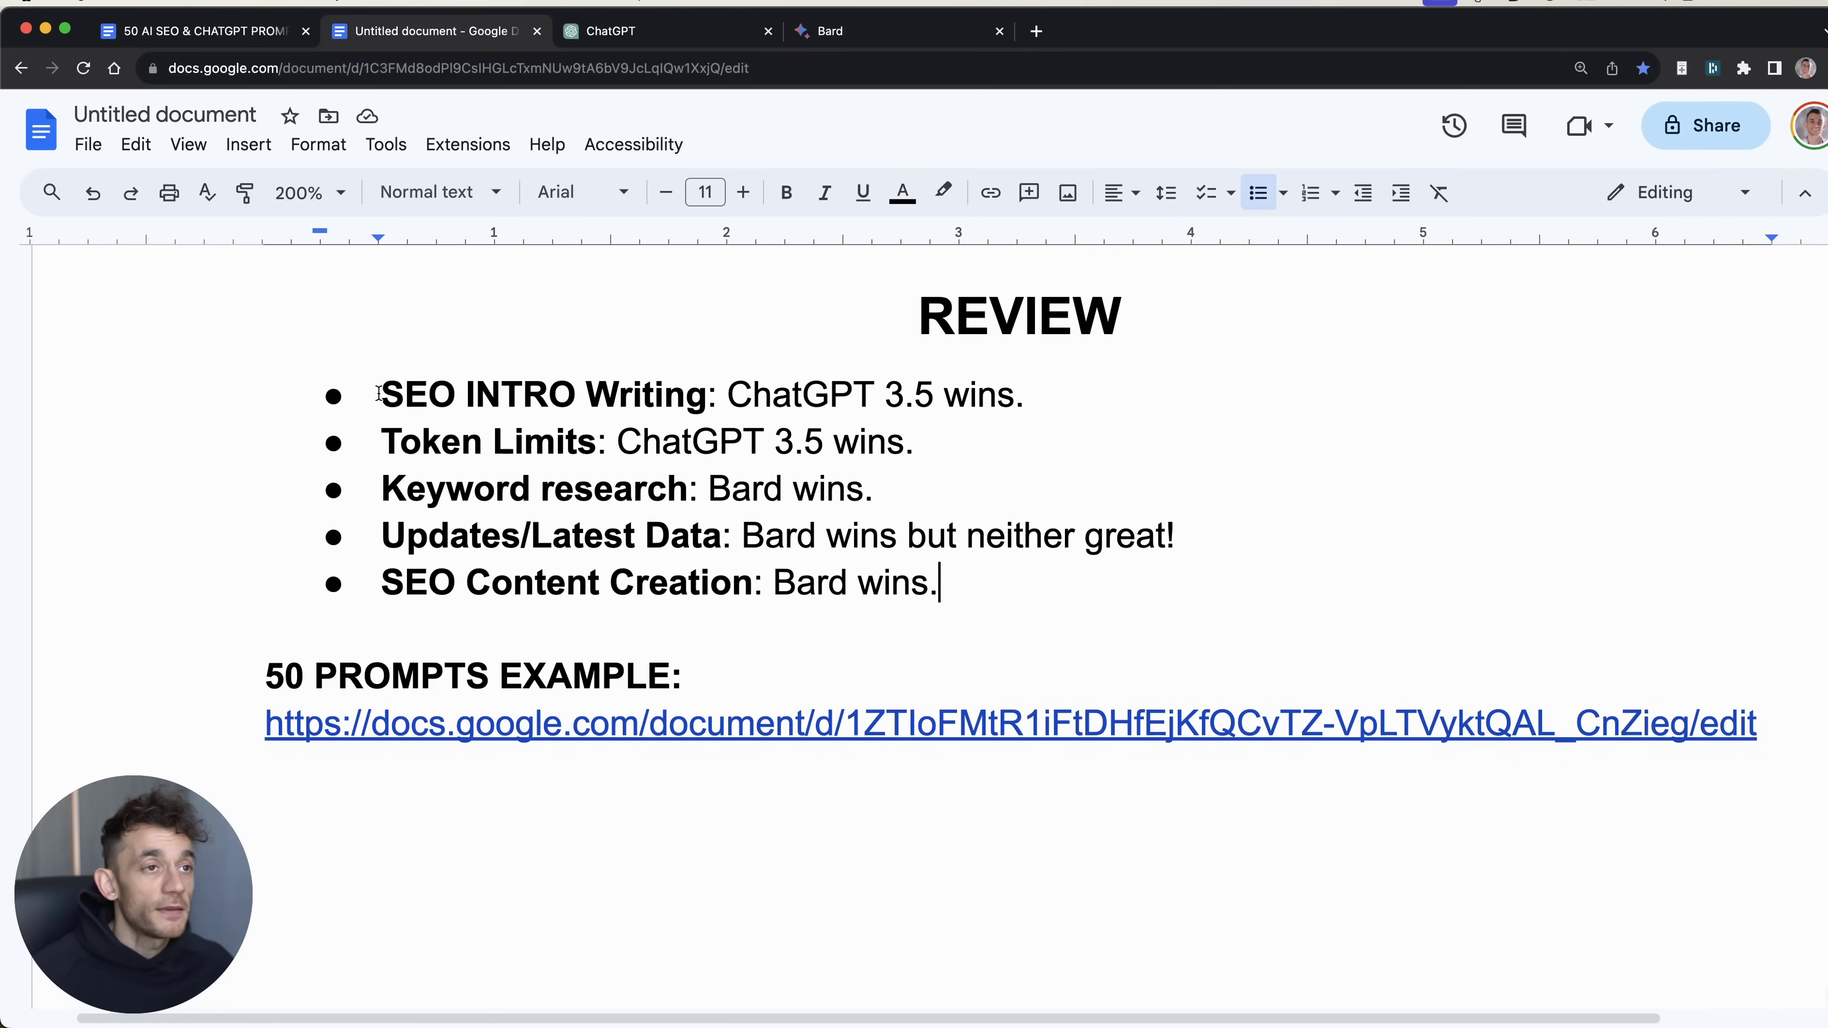
Step: Highlight the verdict groups: ChatGPT's two wins, Keyword research, Bard's wins, and SEO Content Creation
left_click_drag(379, 394, 1014, 455)
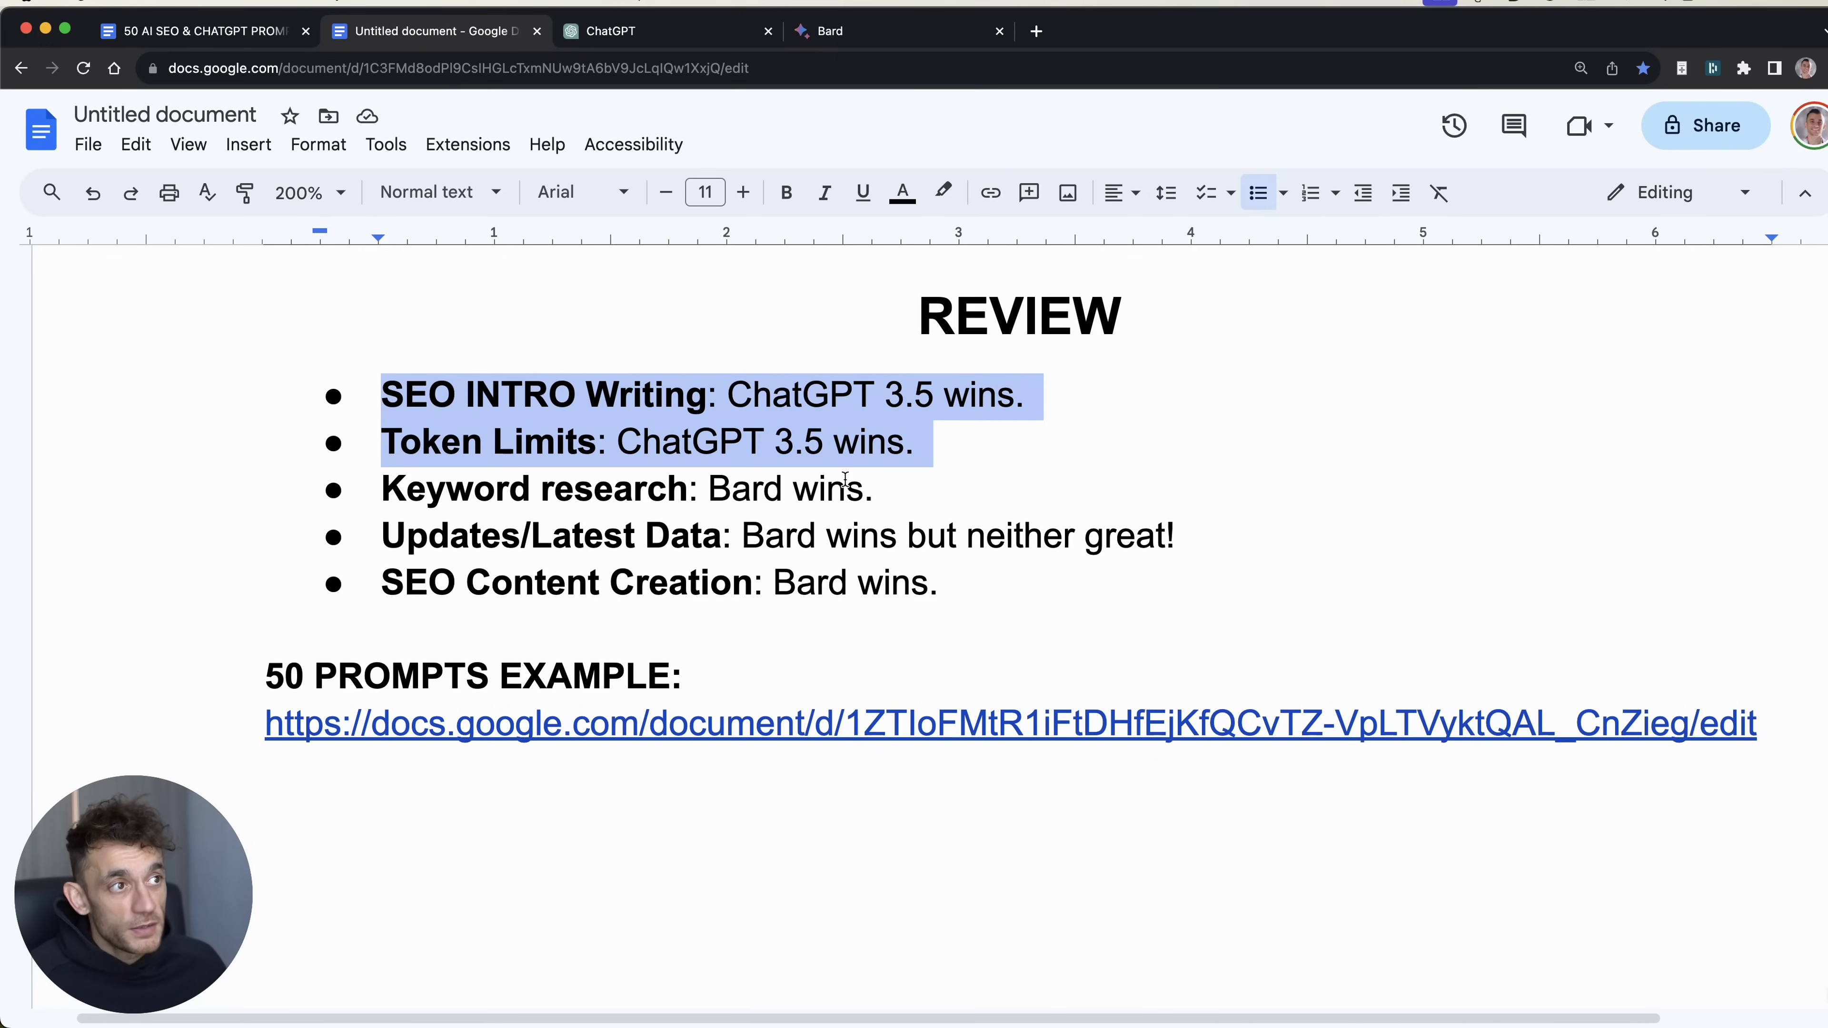
left_click(592, 483)
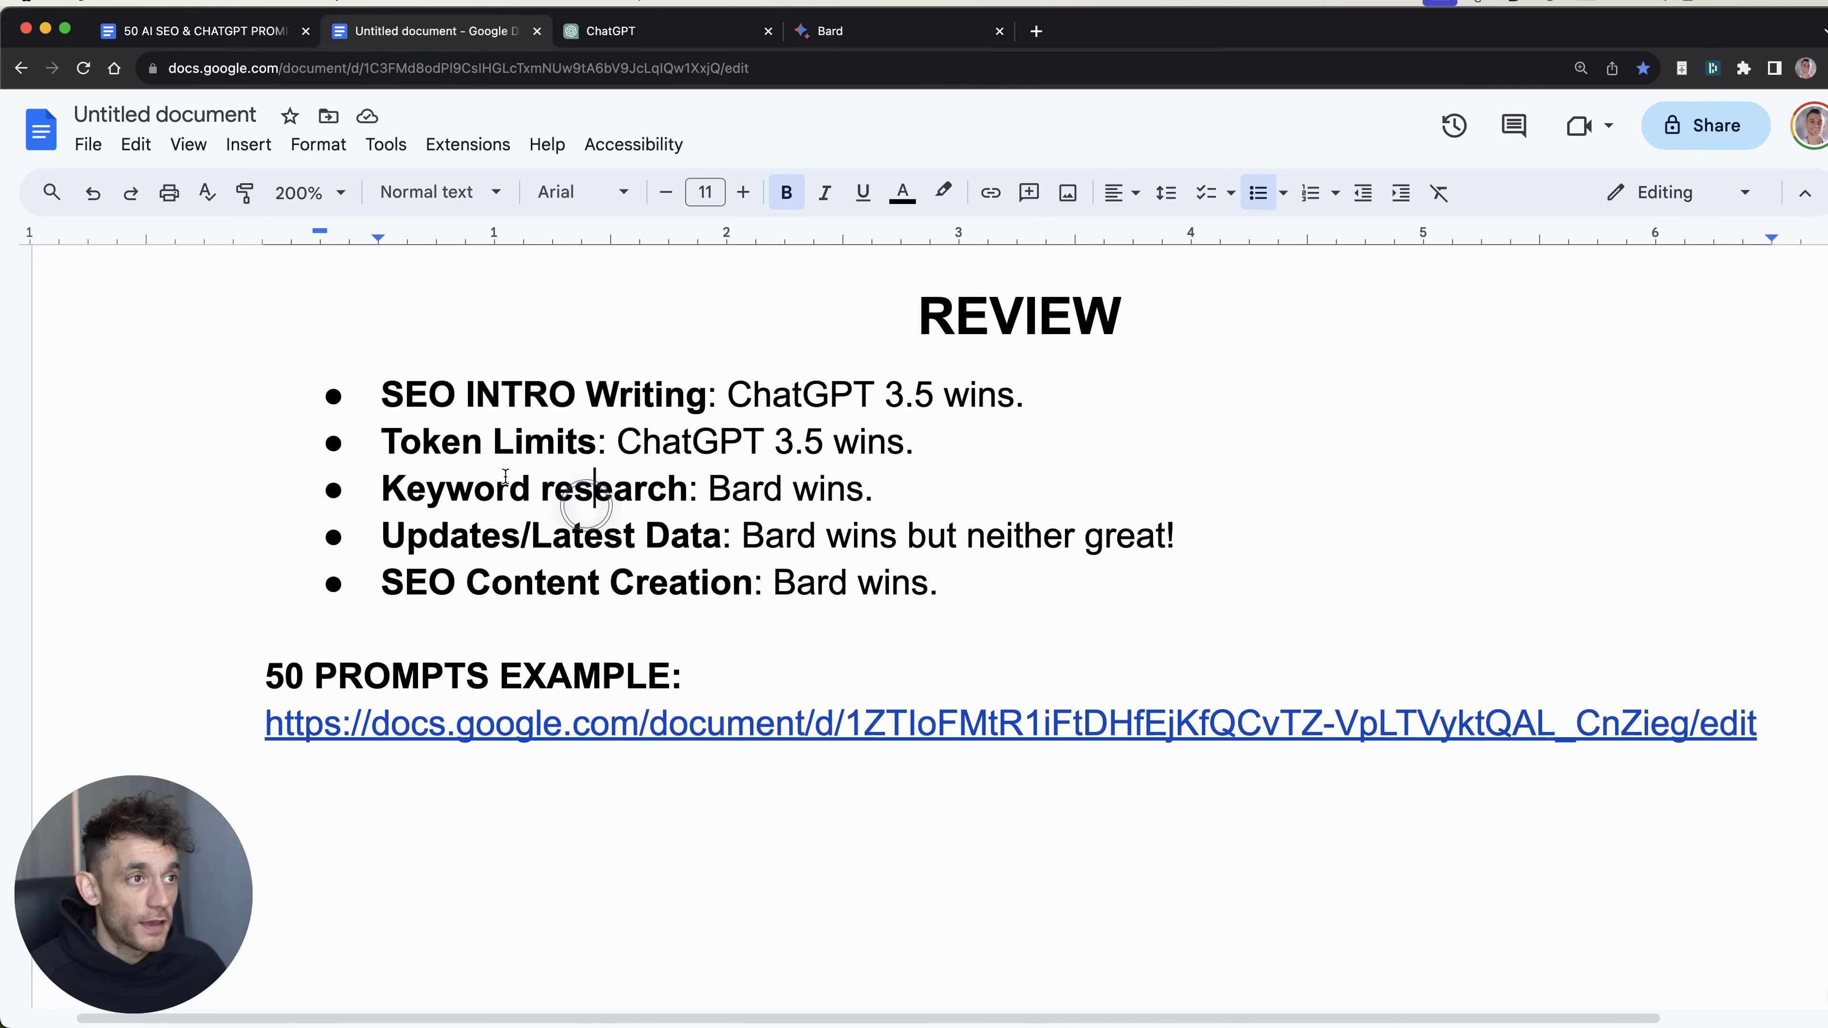
left_click_drag(388, 482, 1278, 537)
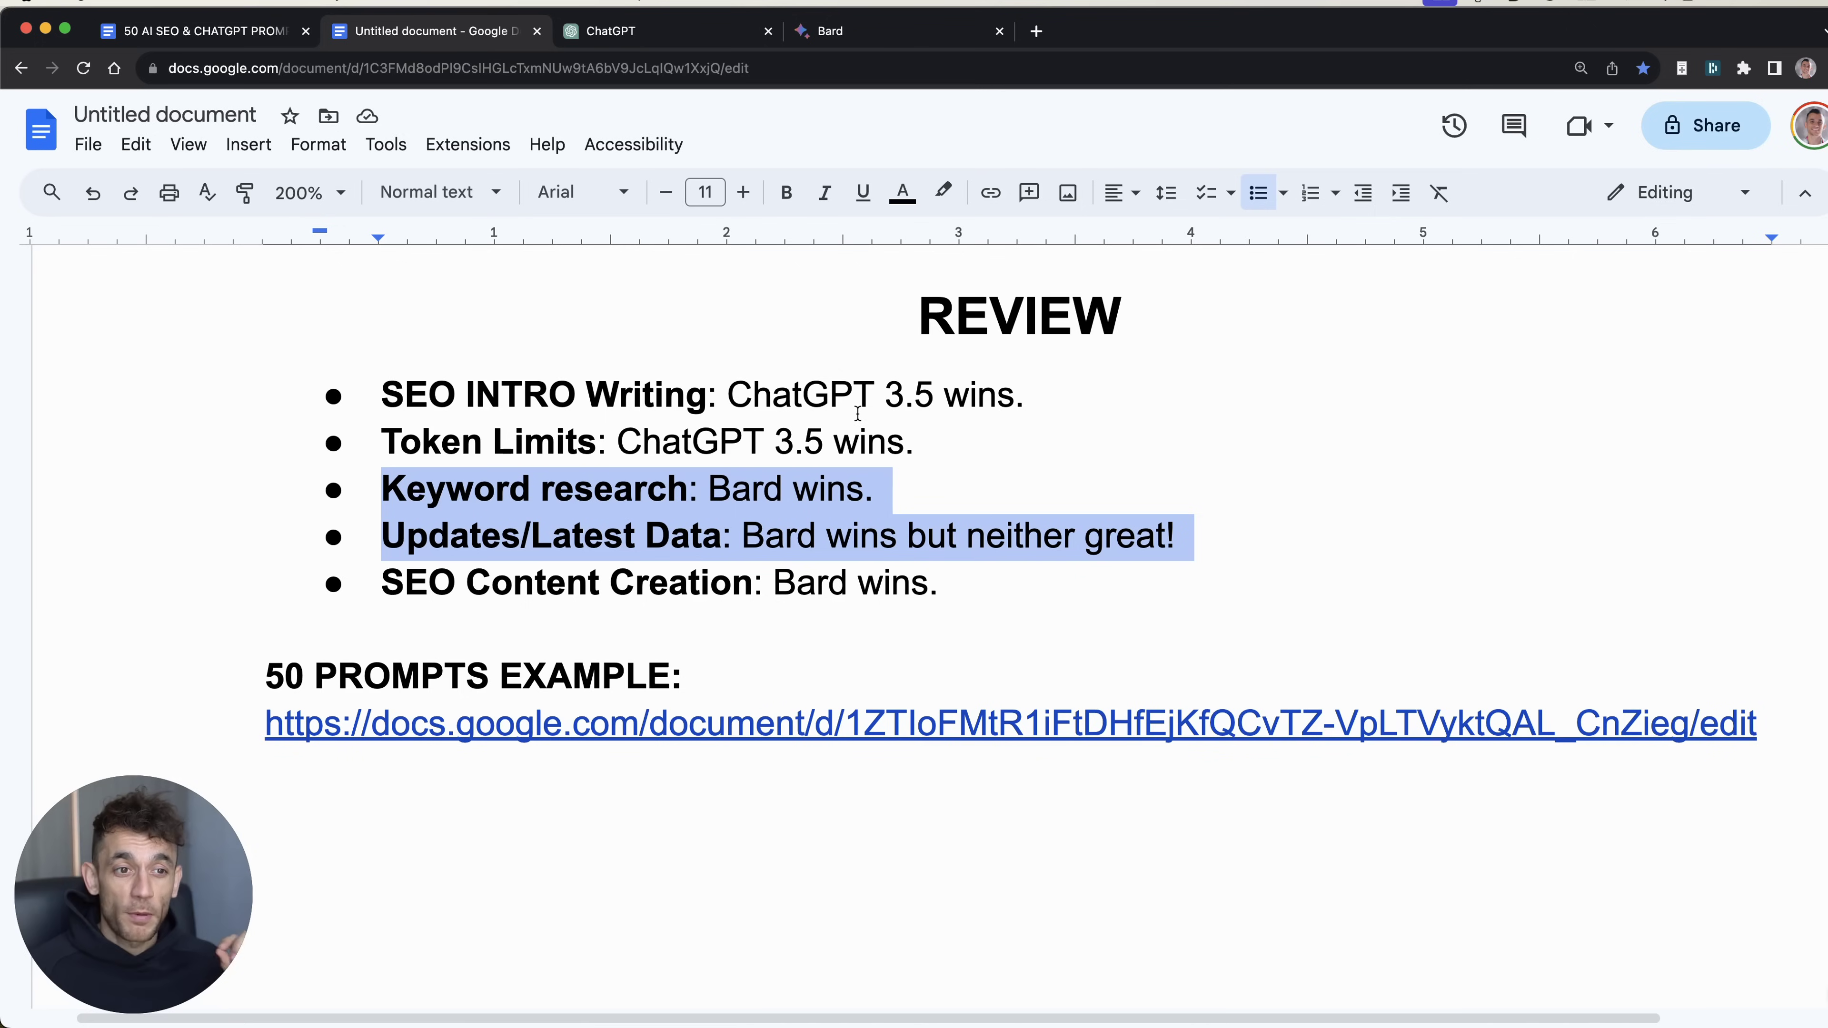
left_click_drag(402, 483, 971, 584)
left_click(973, 590)
triple_click(973, 590)
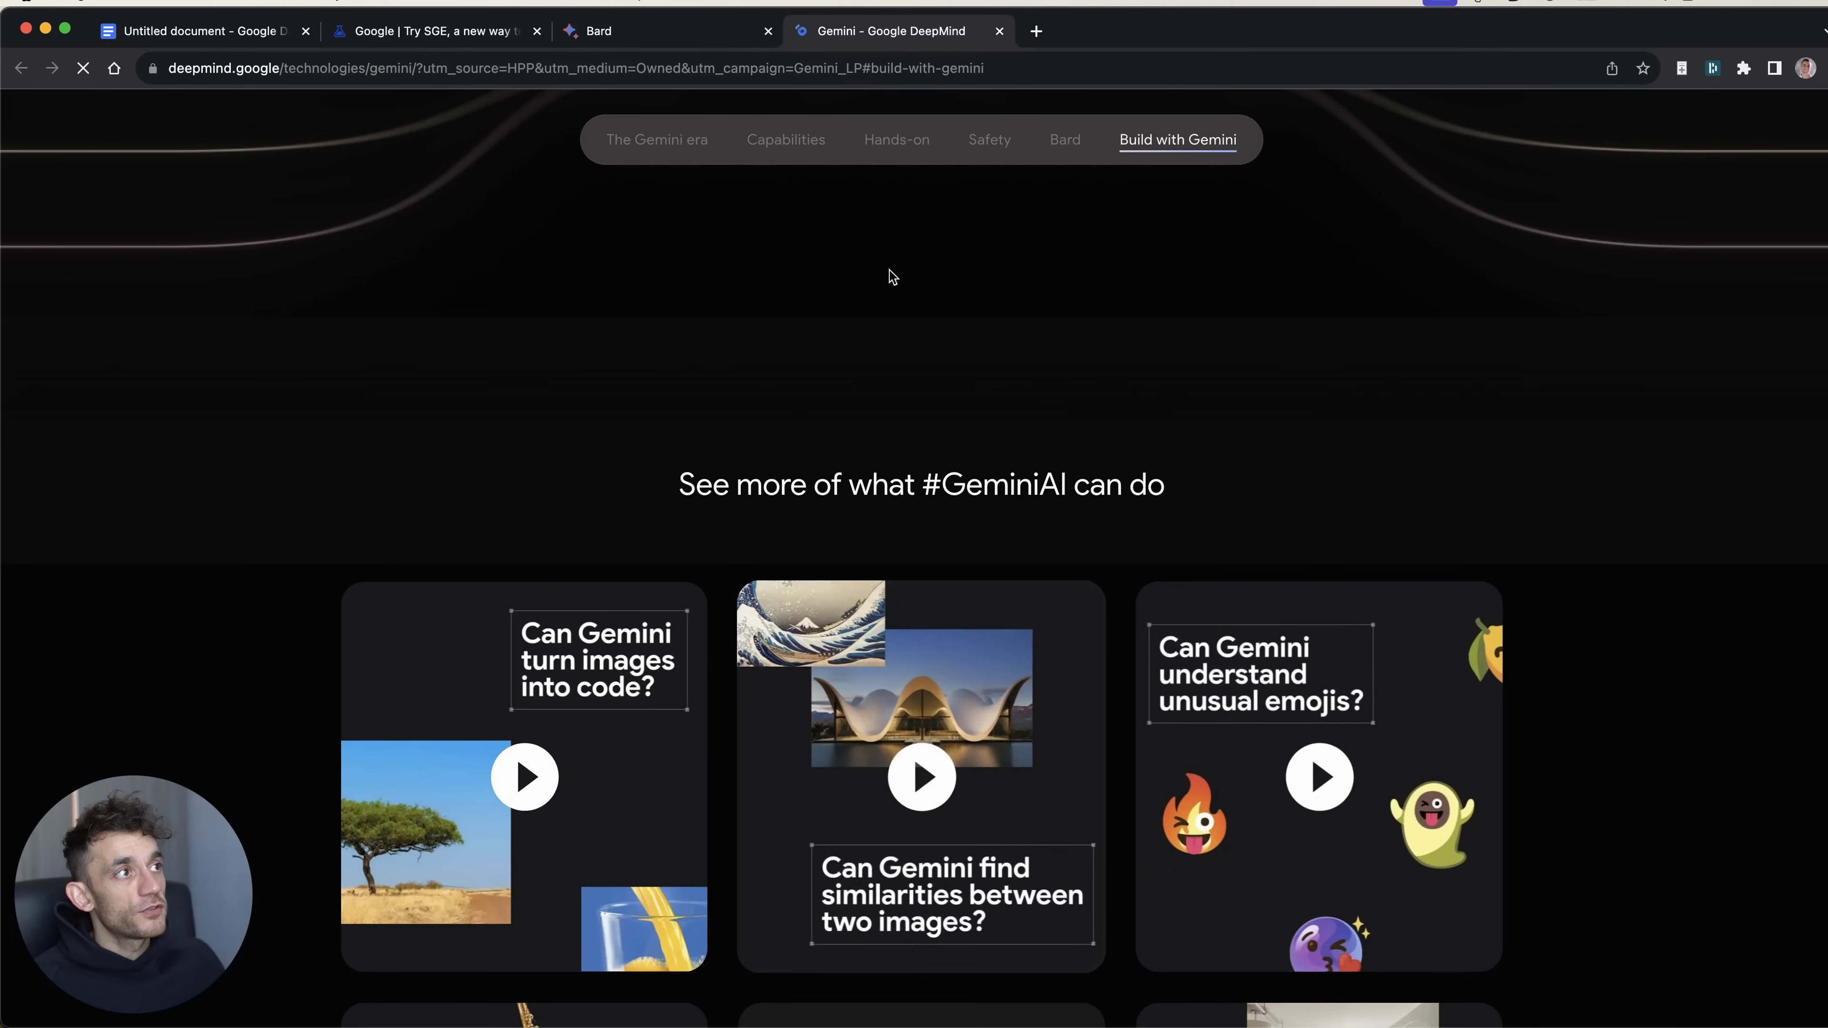
Step: Scroll through the Gemini page's 'See more of what #GeminiAI can do' video cards
scroll(842, 512, "down", 5)
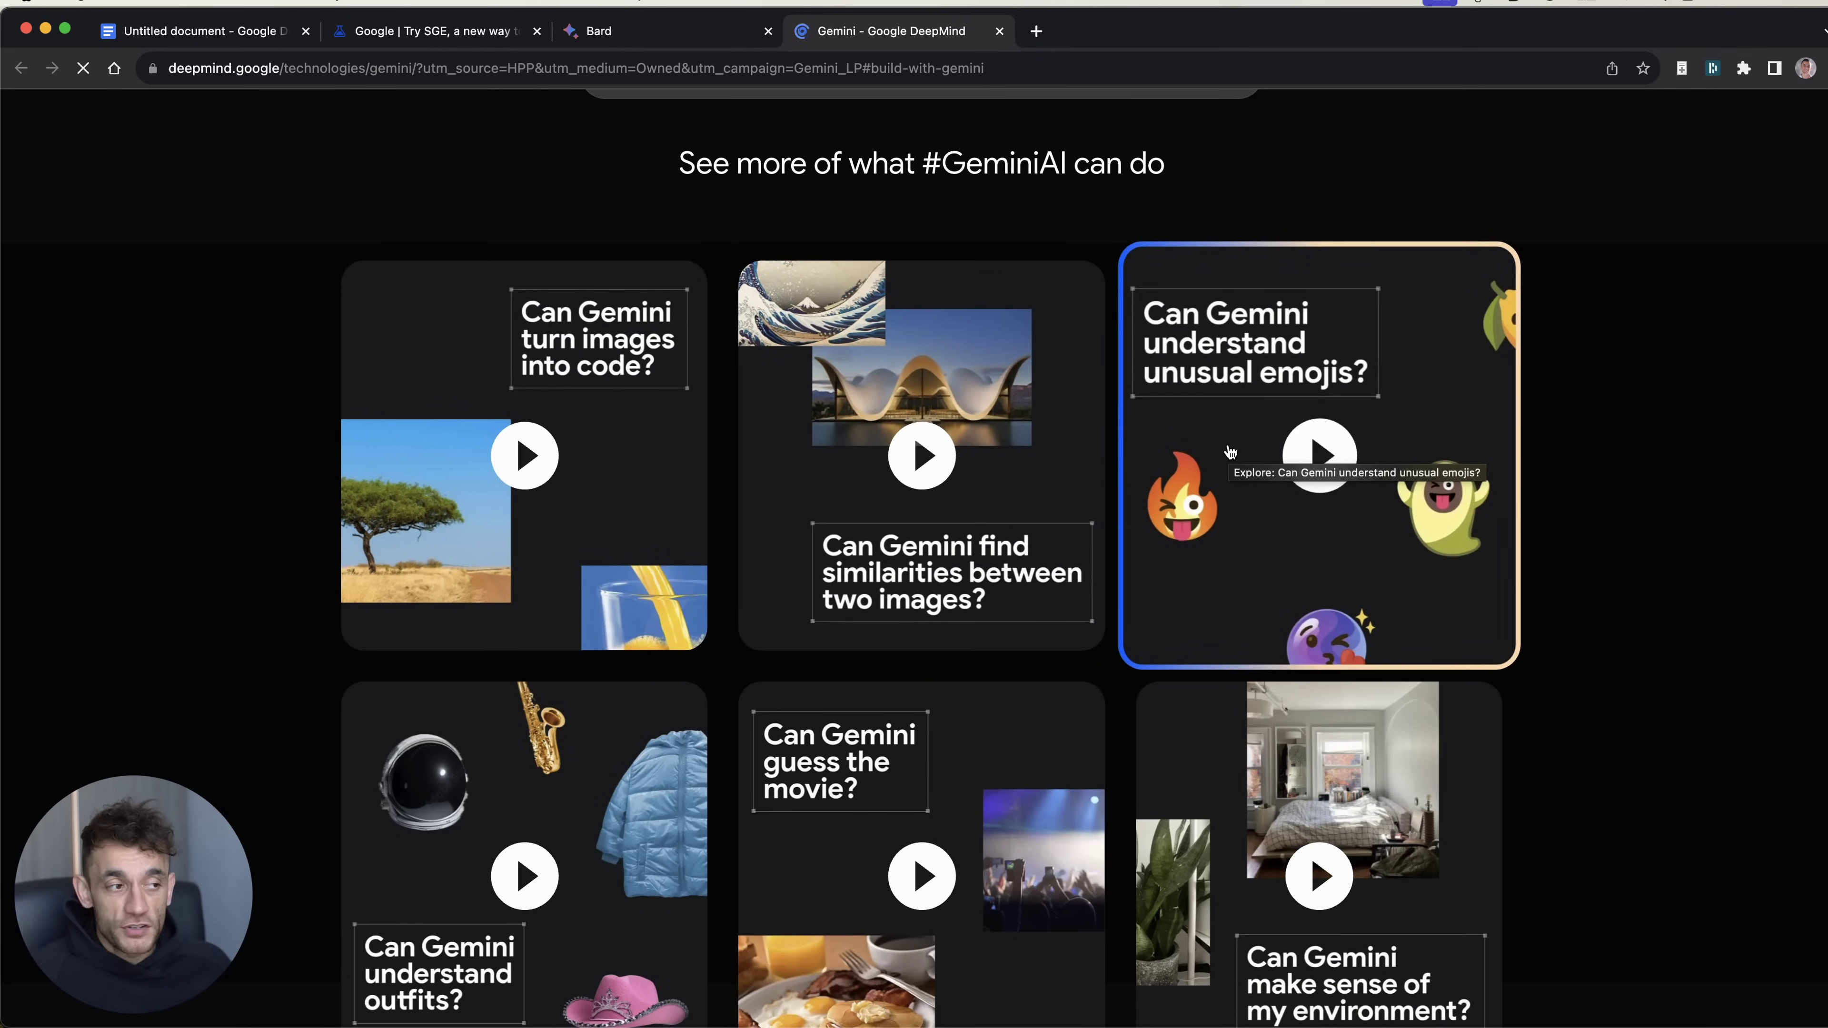
scroll(1245, 446, "up", 5)
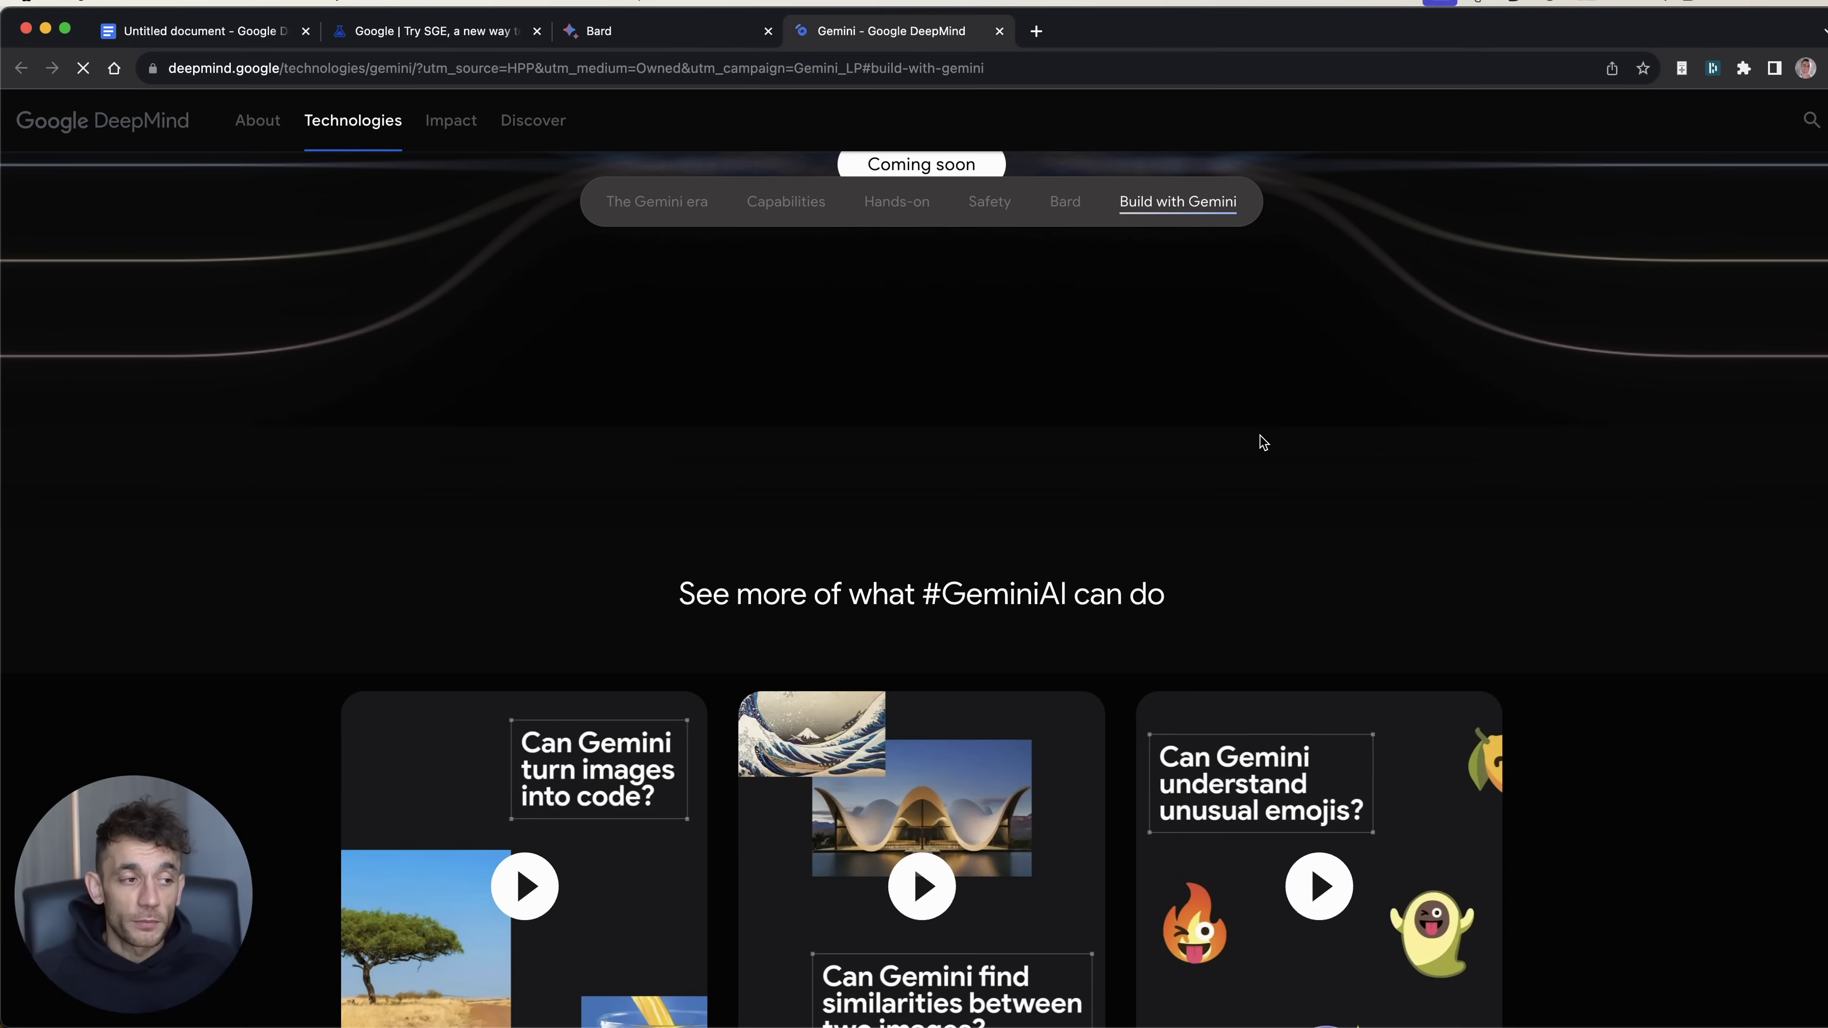
scroll(1339, 403, "down", 1)
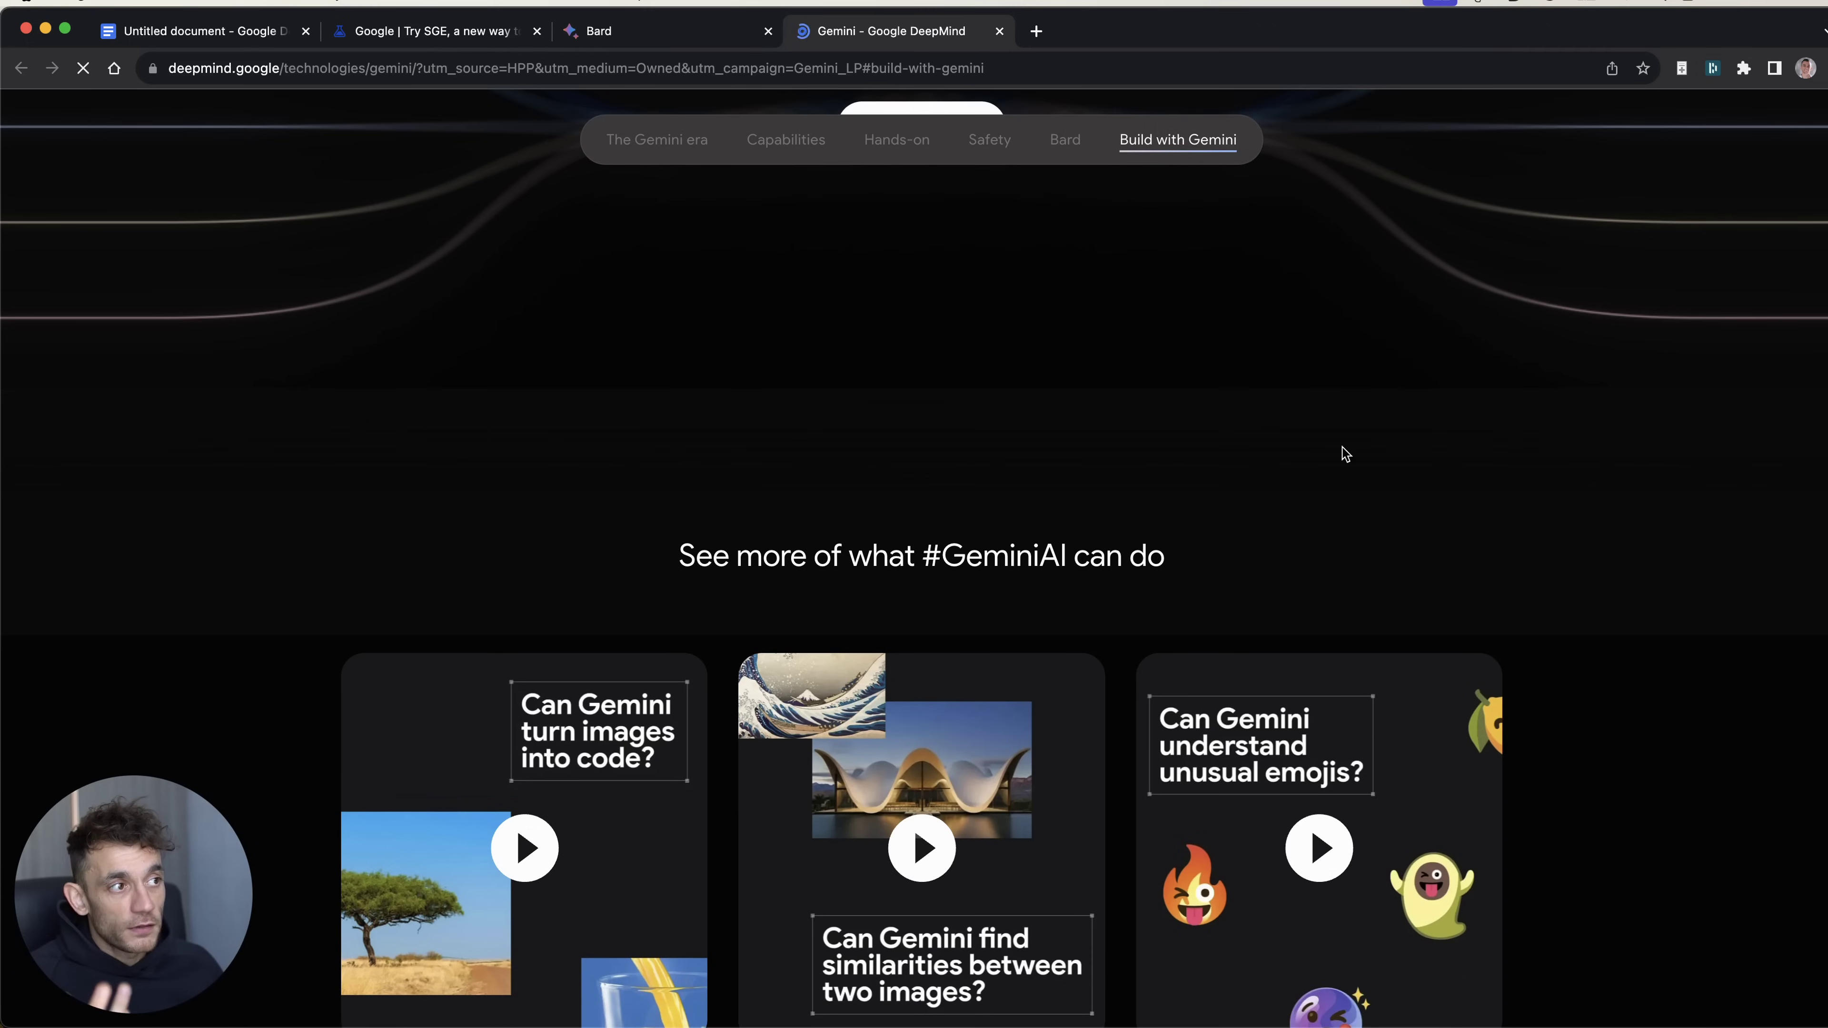
scroll(1223, 441, "down", 10)
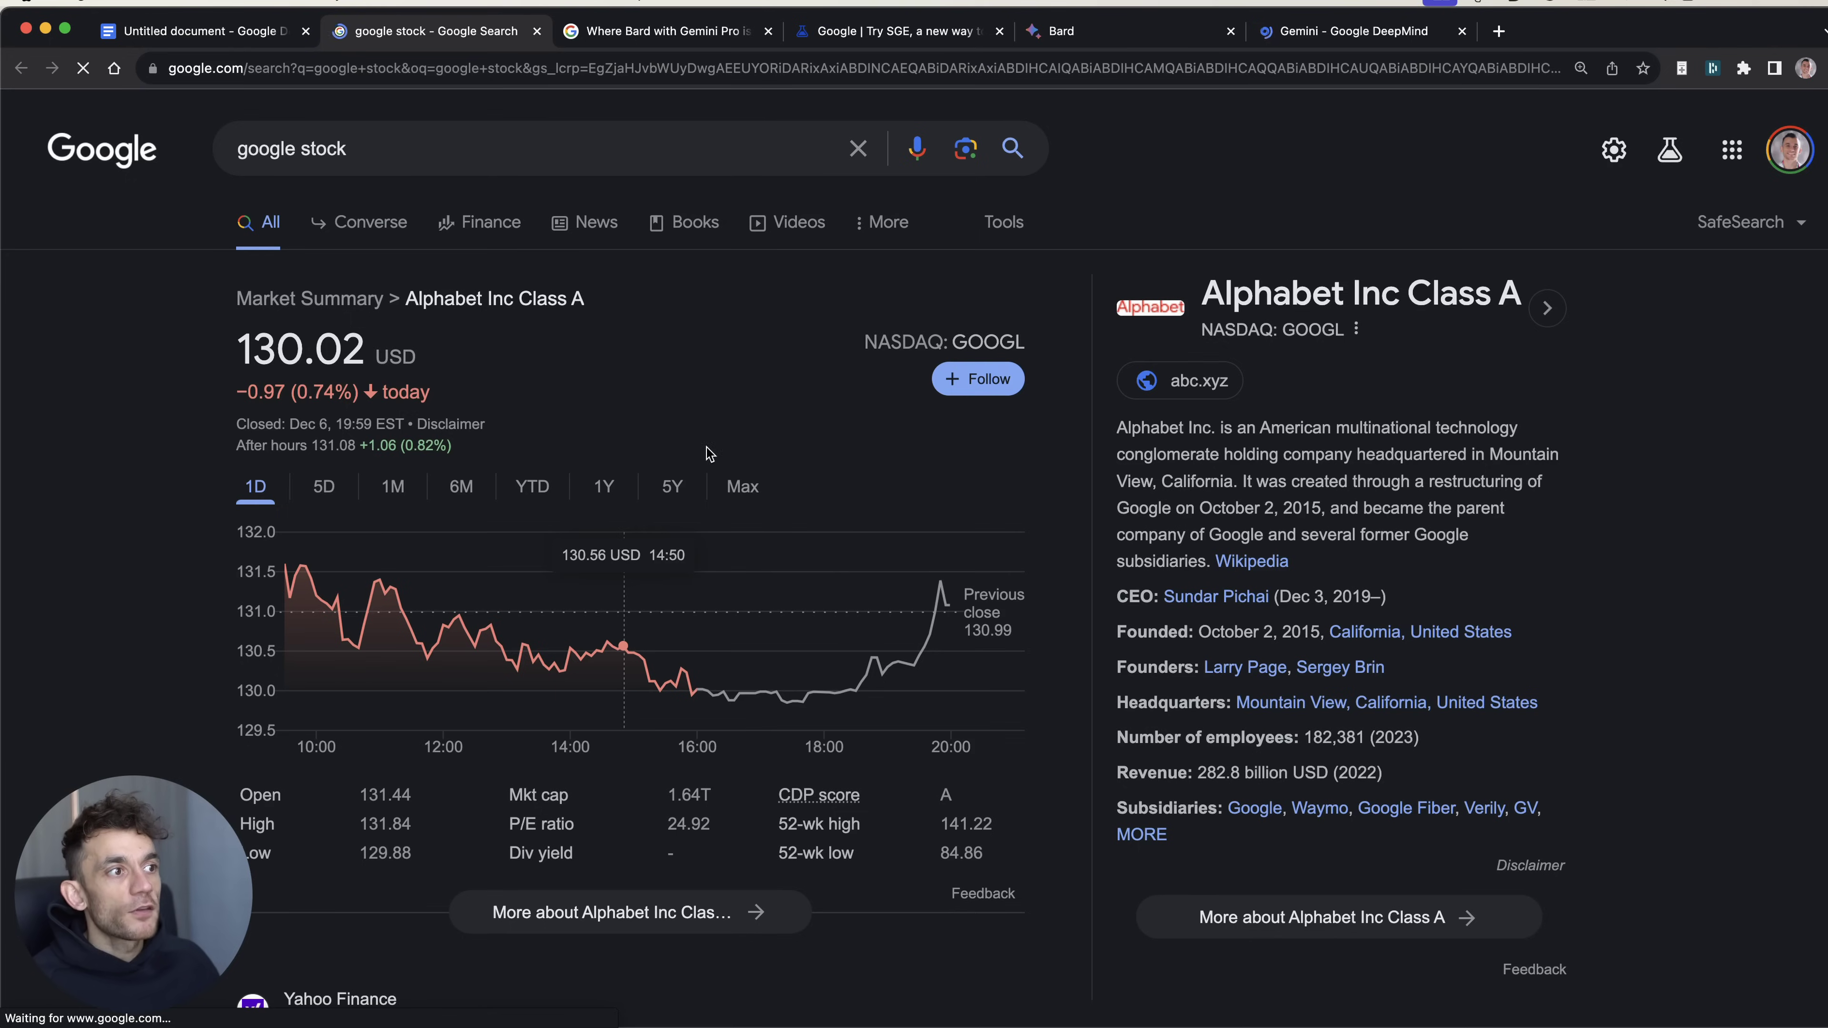
Step: Show the Alphabet stock's 5-year price chart, then close the stock search tab
left_click(680, 506)
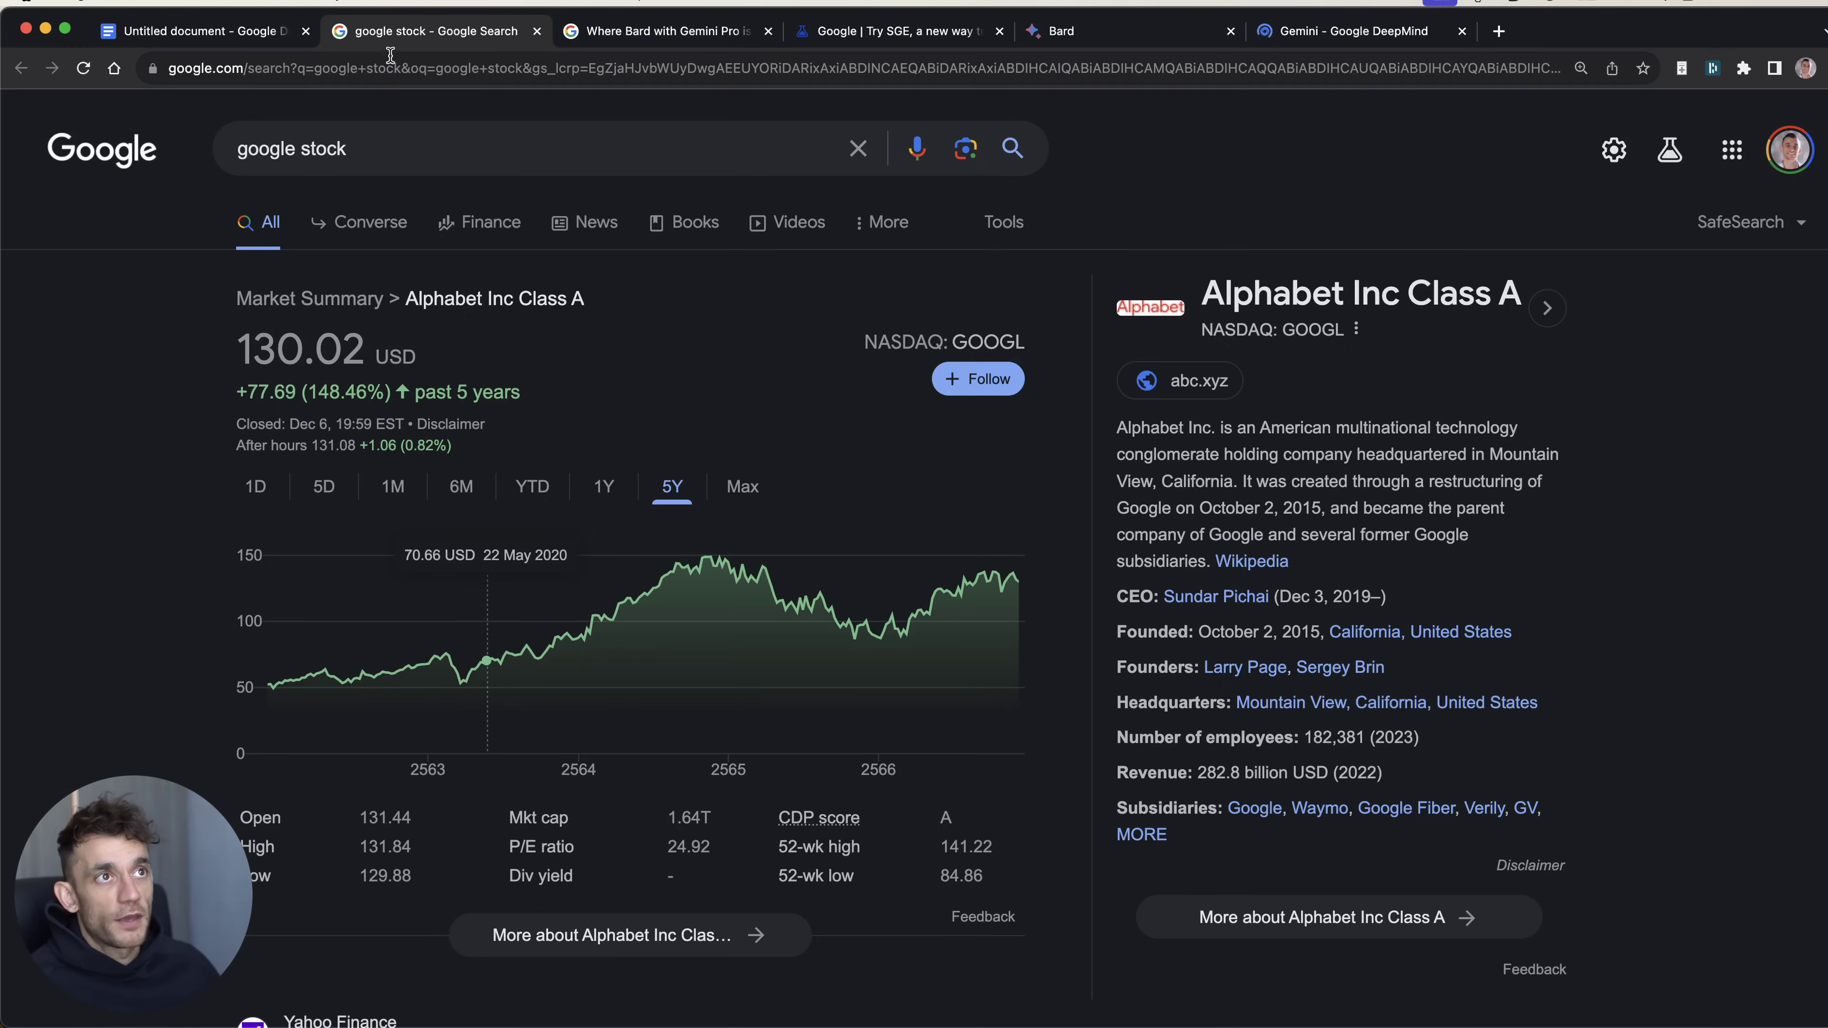
key("super+w")
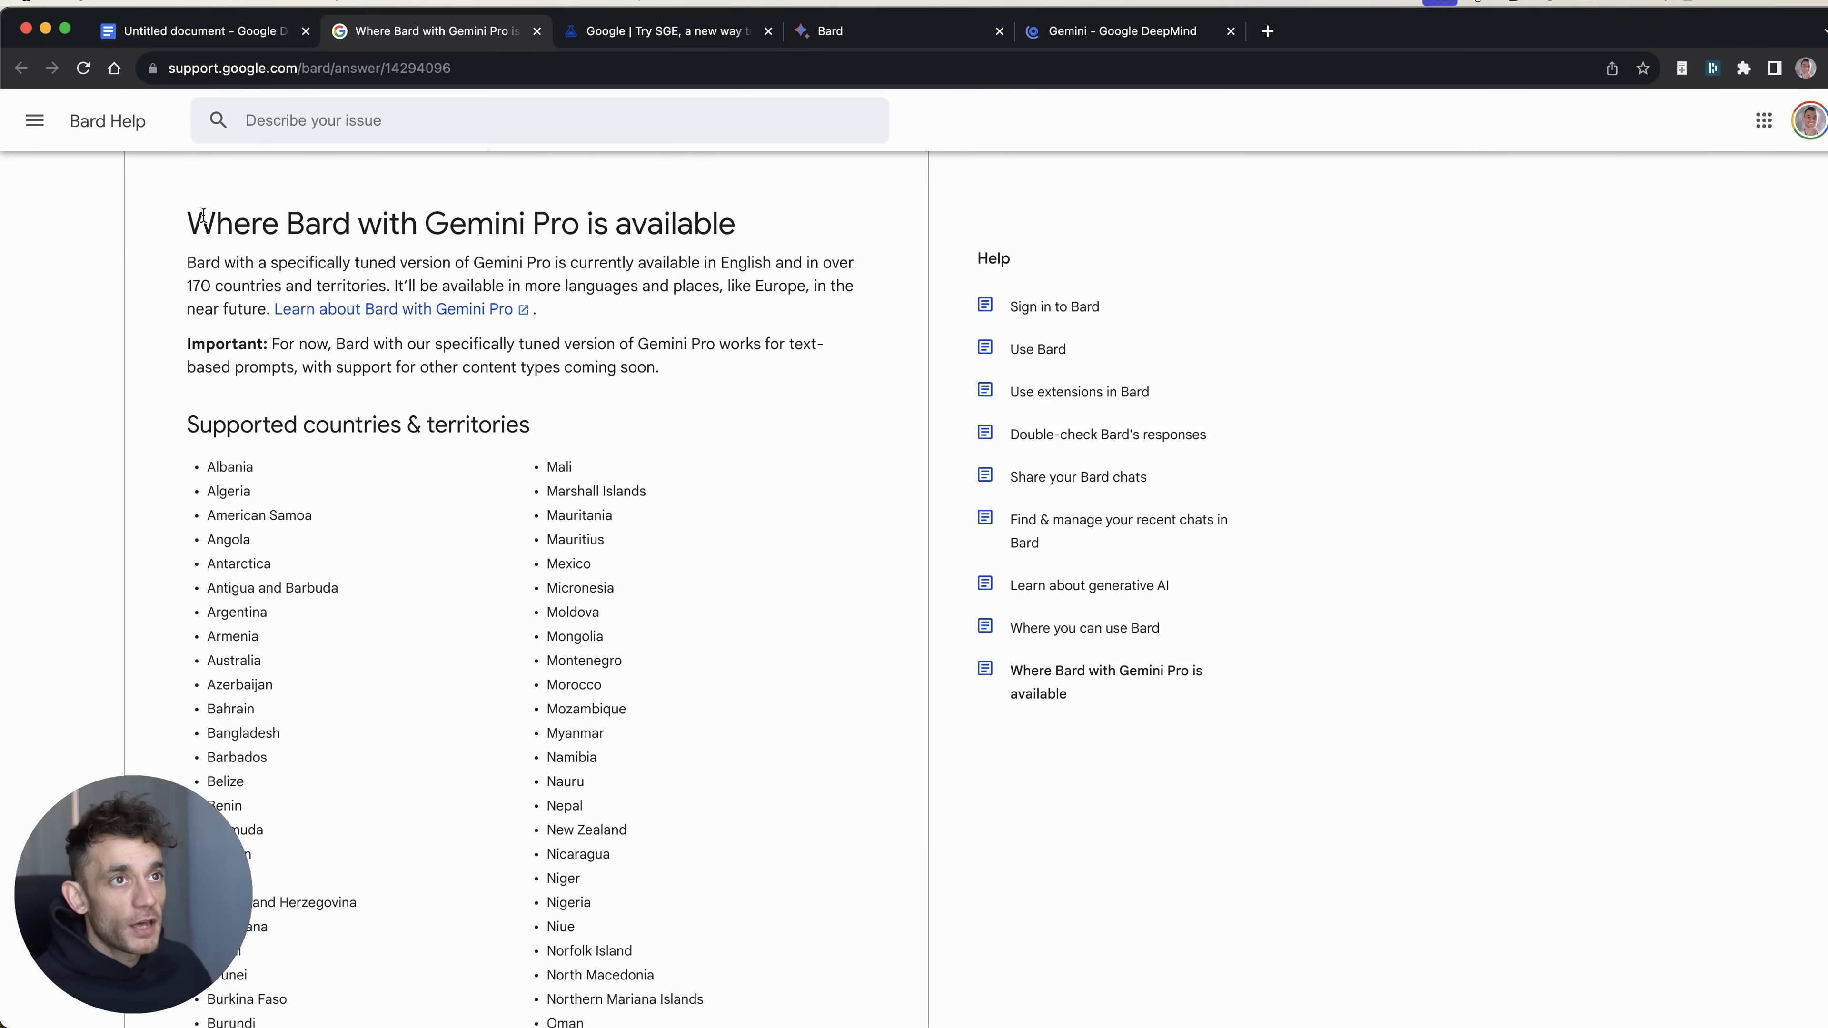
Step: Enlarge the Bard availability page and highlight the intro and the 170-countries sentence
left_click_drag(189, 218, 568, 292)
left_click(568, 292)
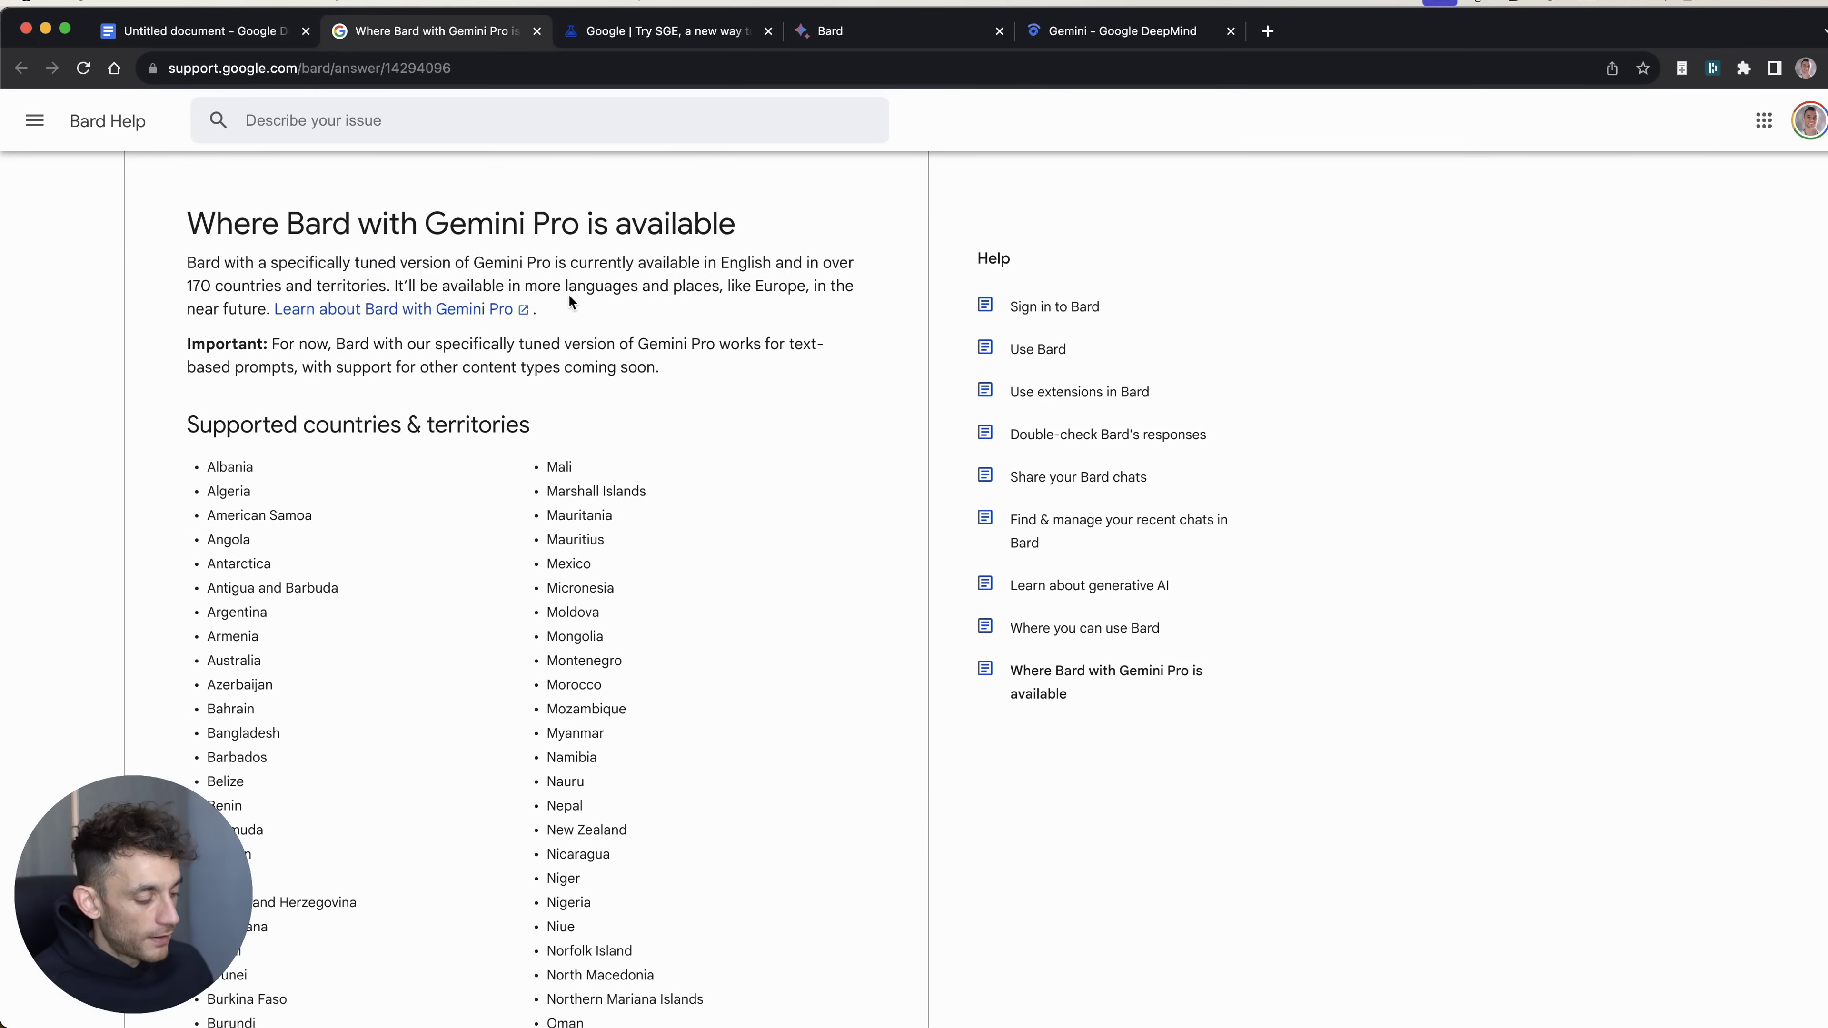
key("super+equal")
key("super+equal")
key("super+equal")
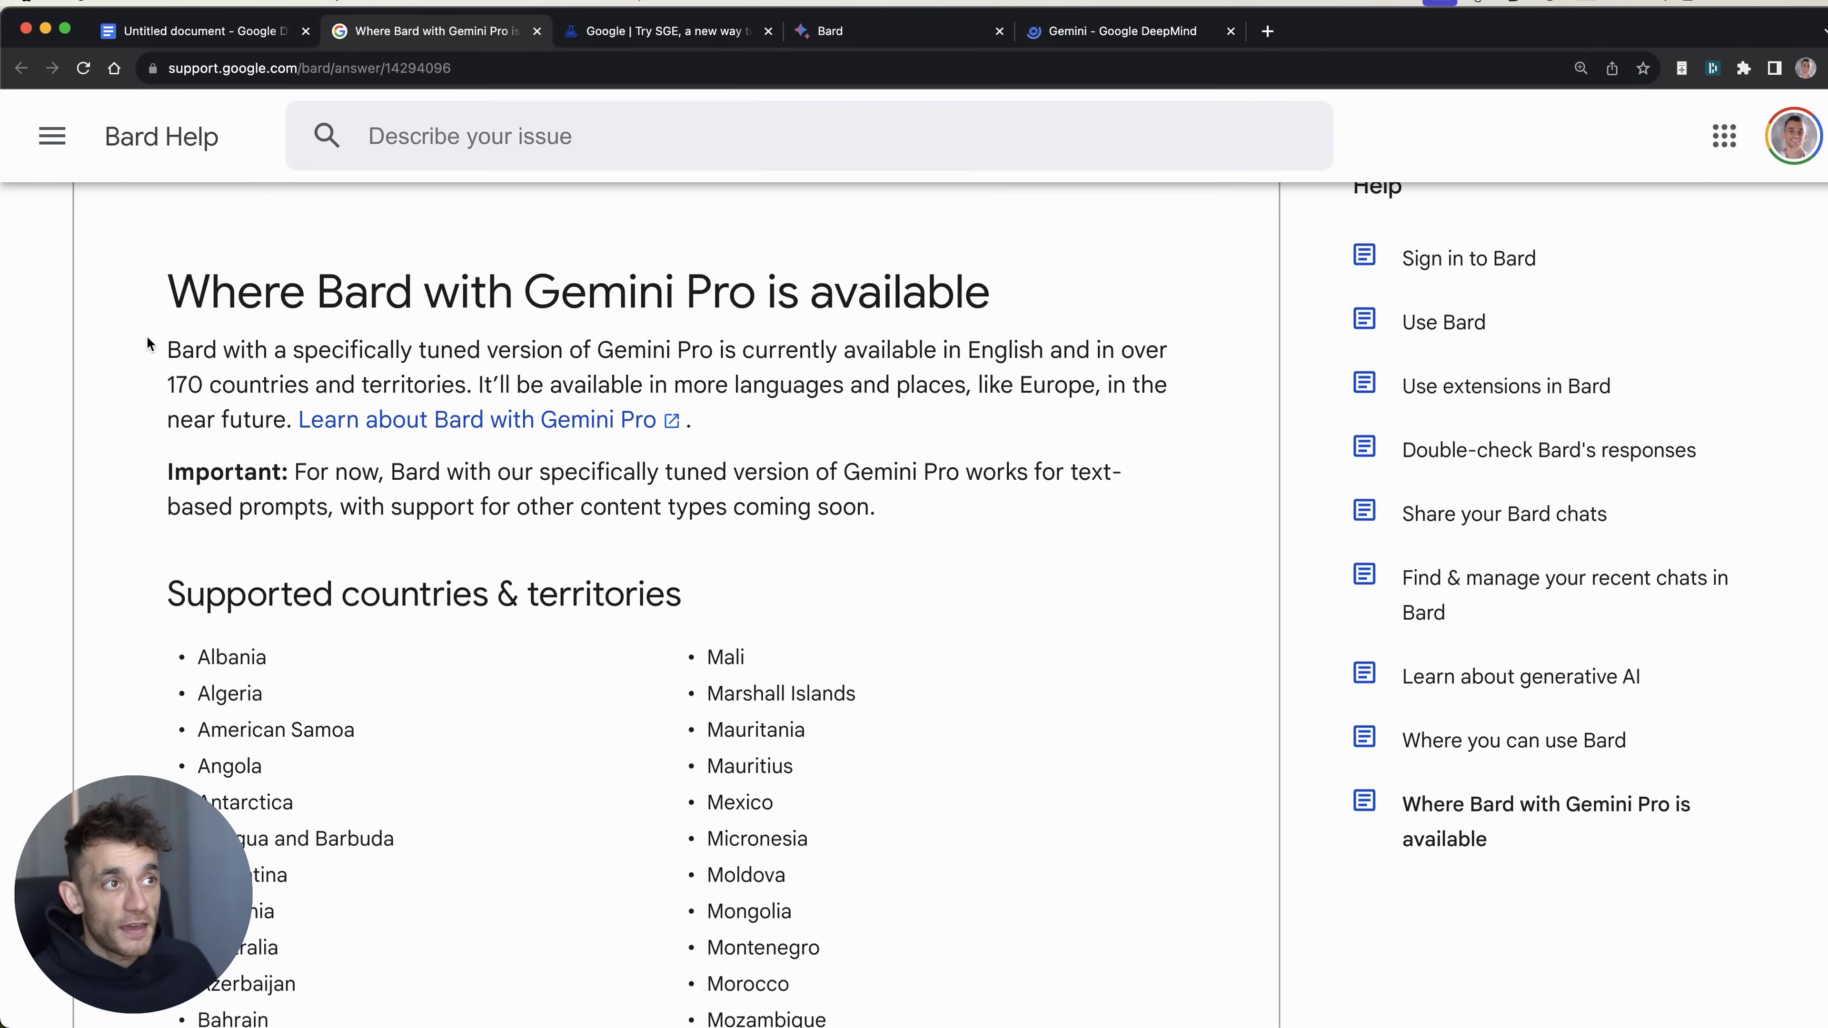
left_click_drag(153, 345, 793, 372)
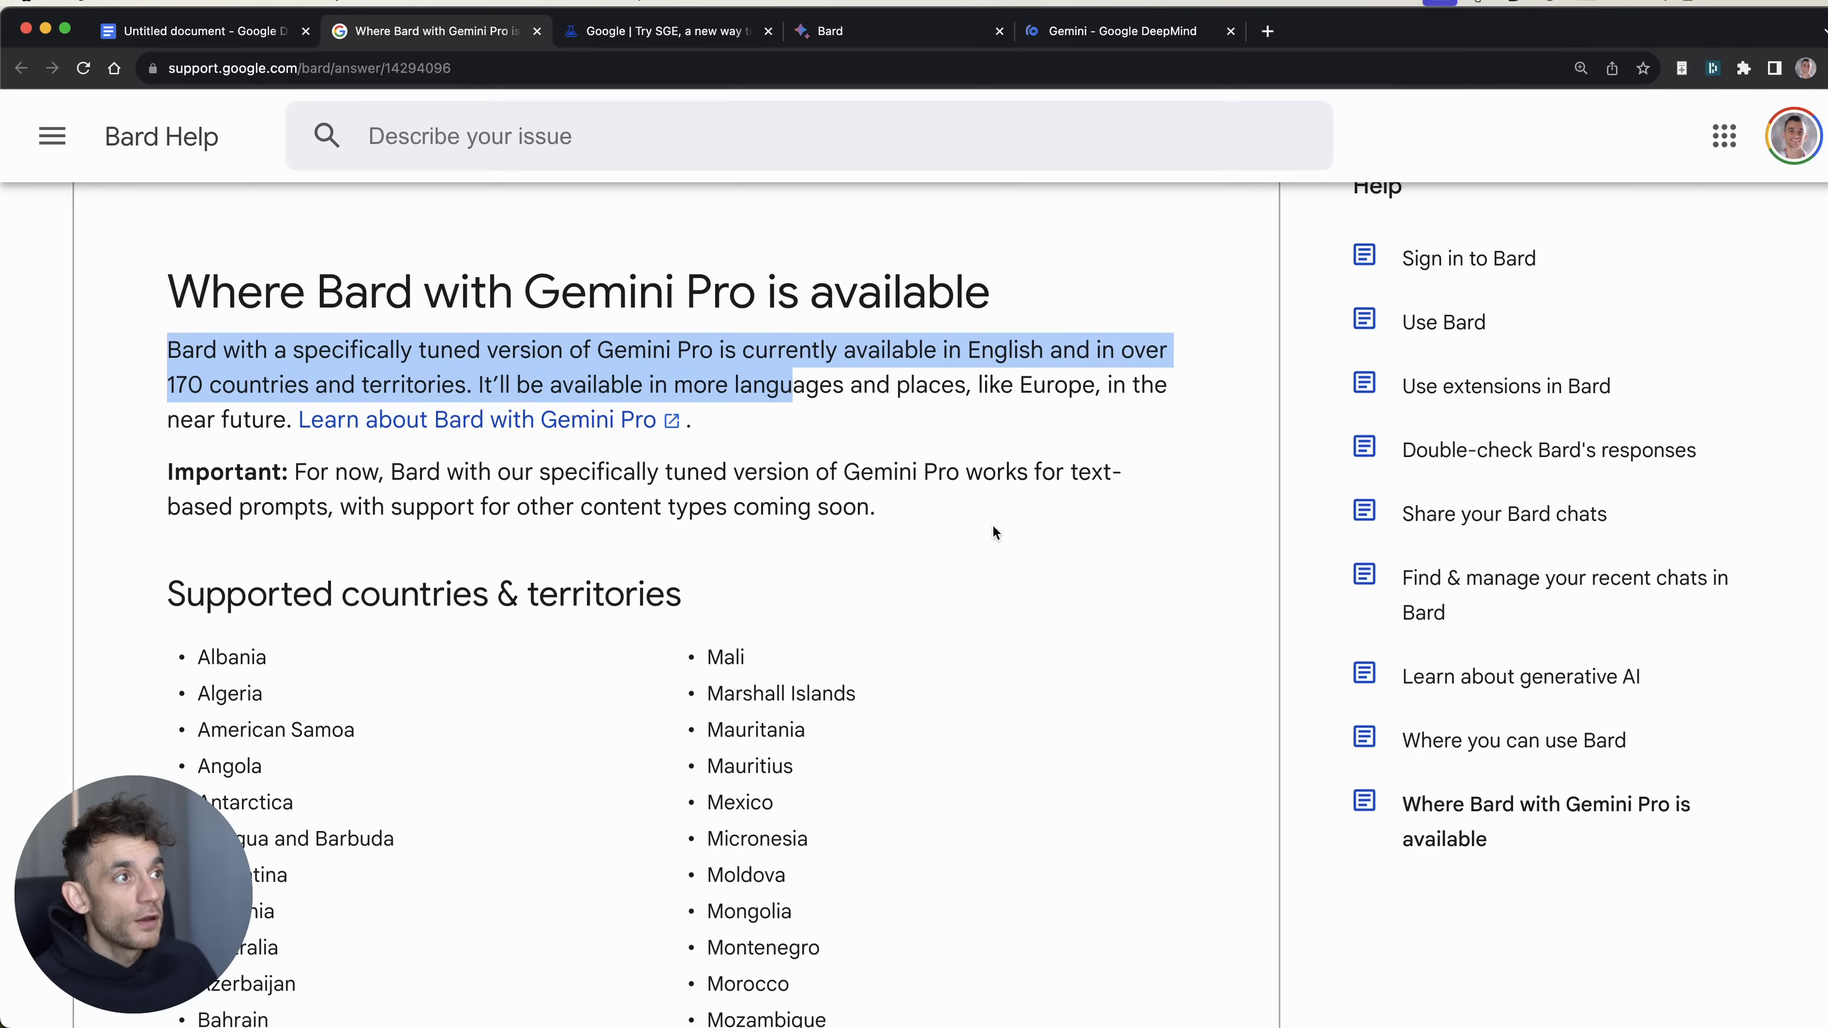
Step: Scroll through the supported countries list, highlighting an entry along the way
scroll(967, 517, "down", 5)
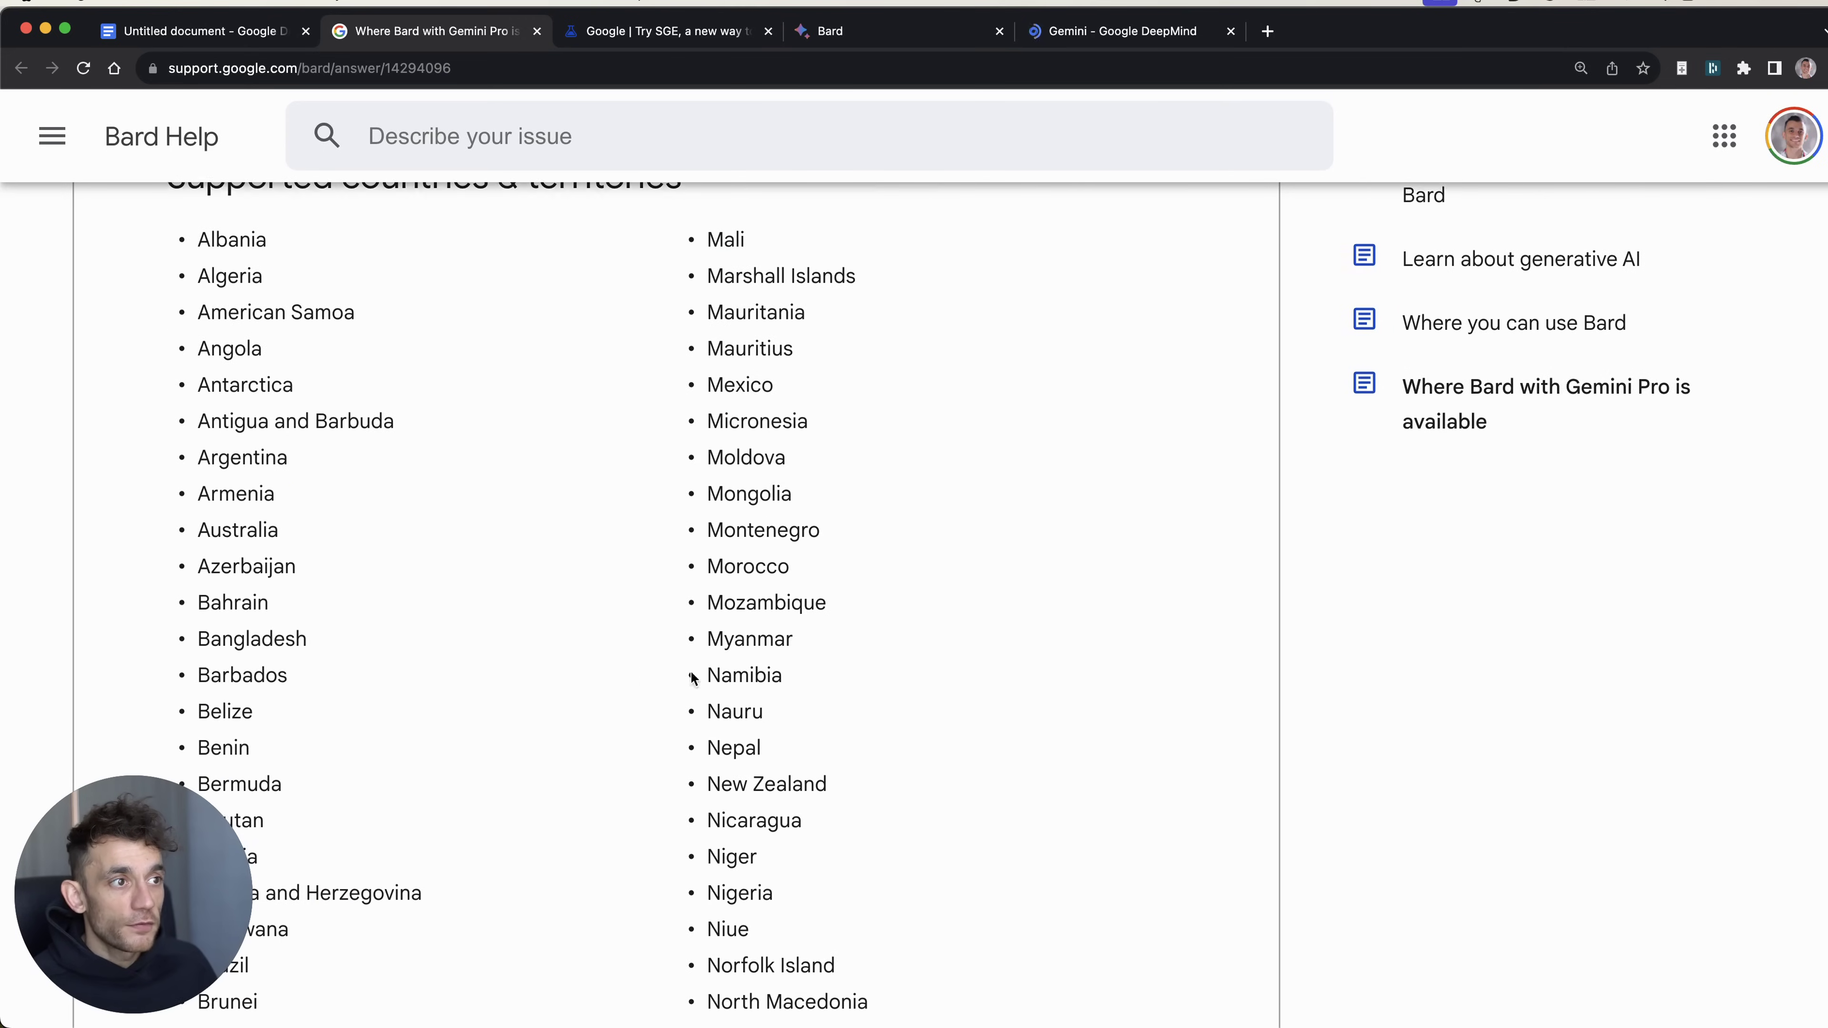
scroll(708, 666, "down", 5)
scroll(946, 751, "down", 15)
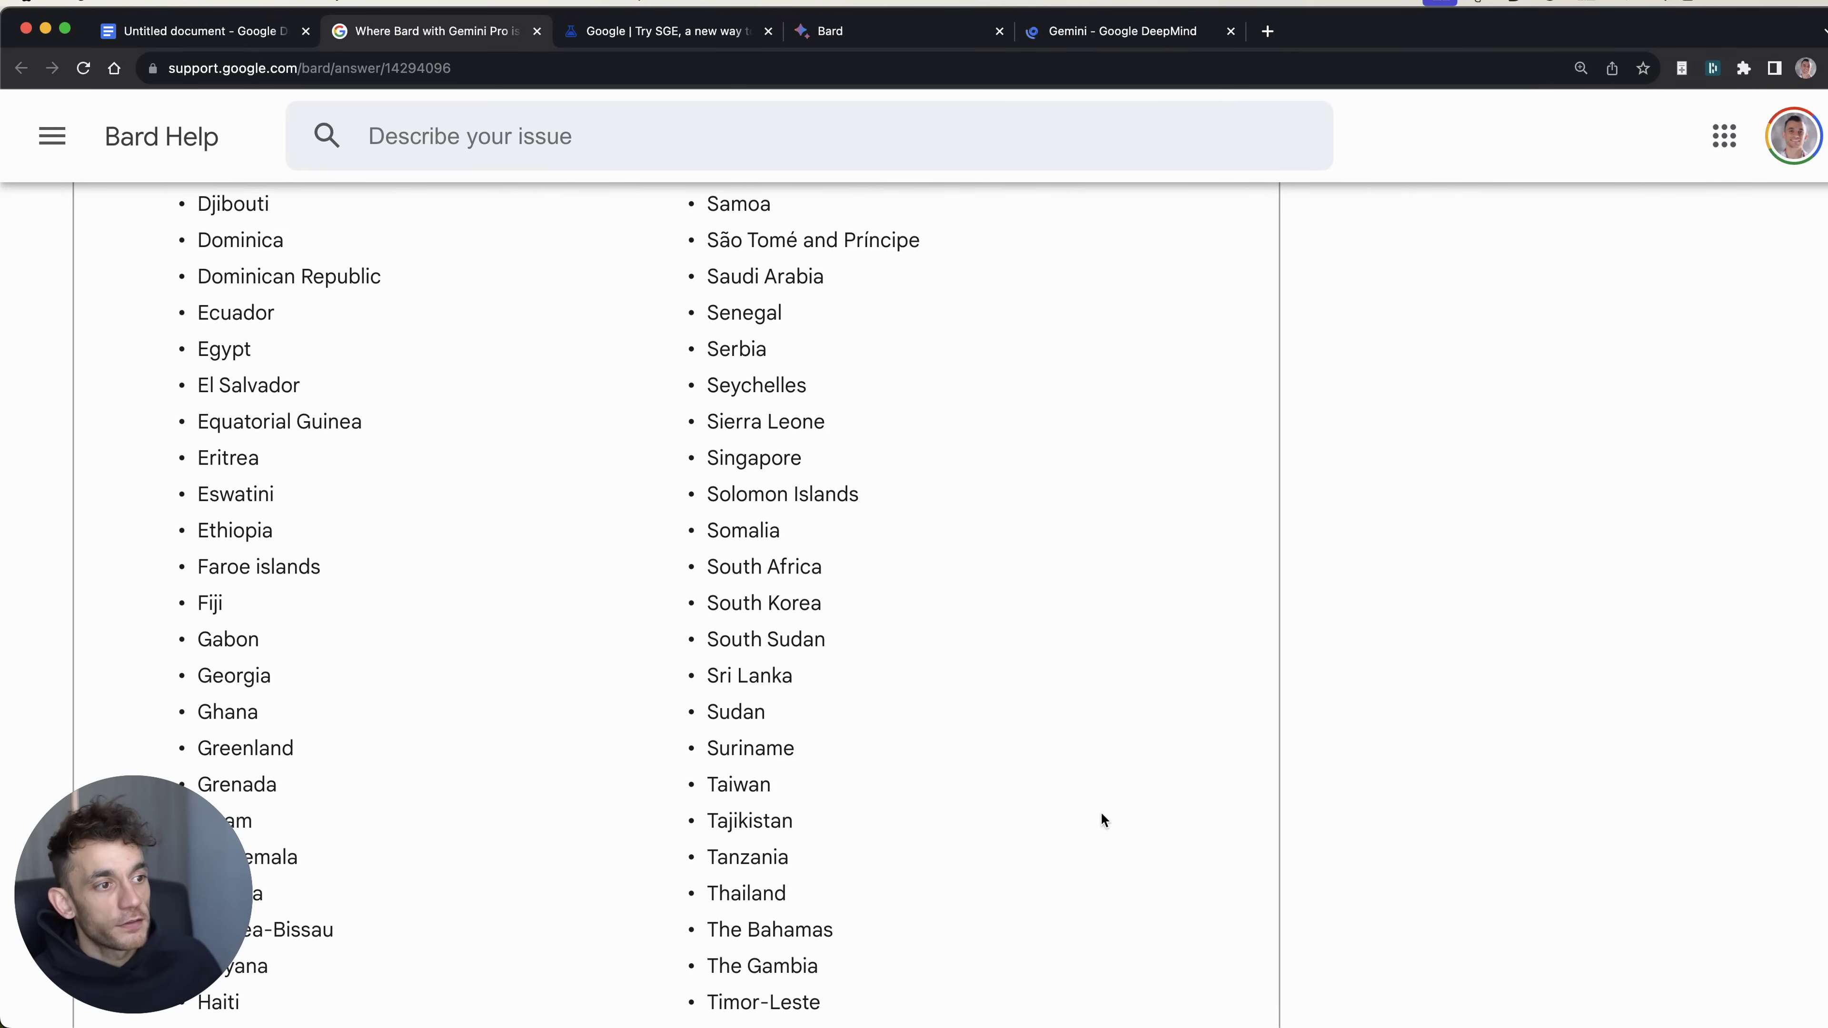
scroll(1102, 816, "down", 8)
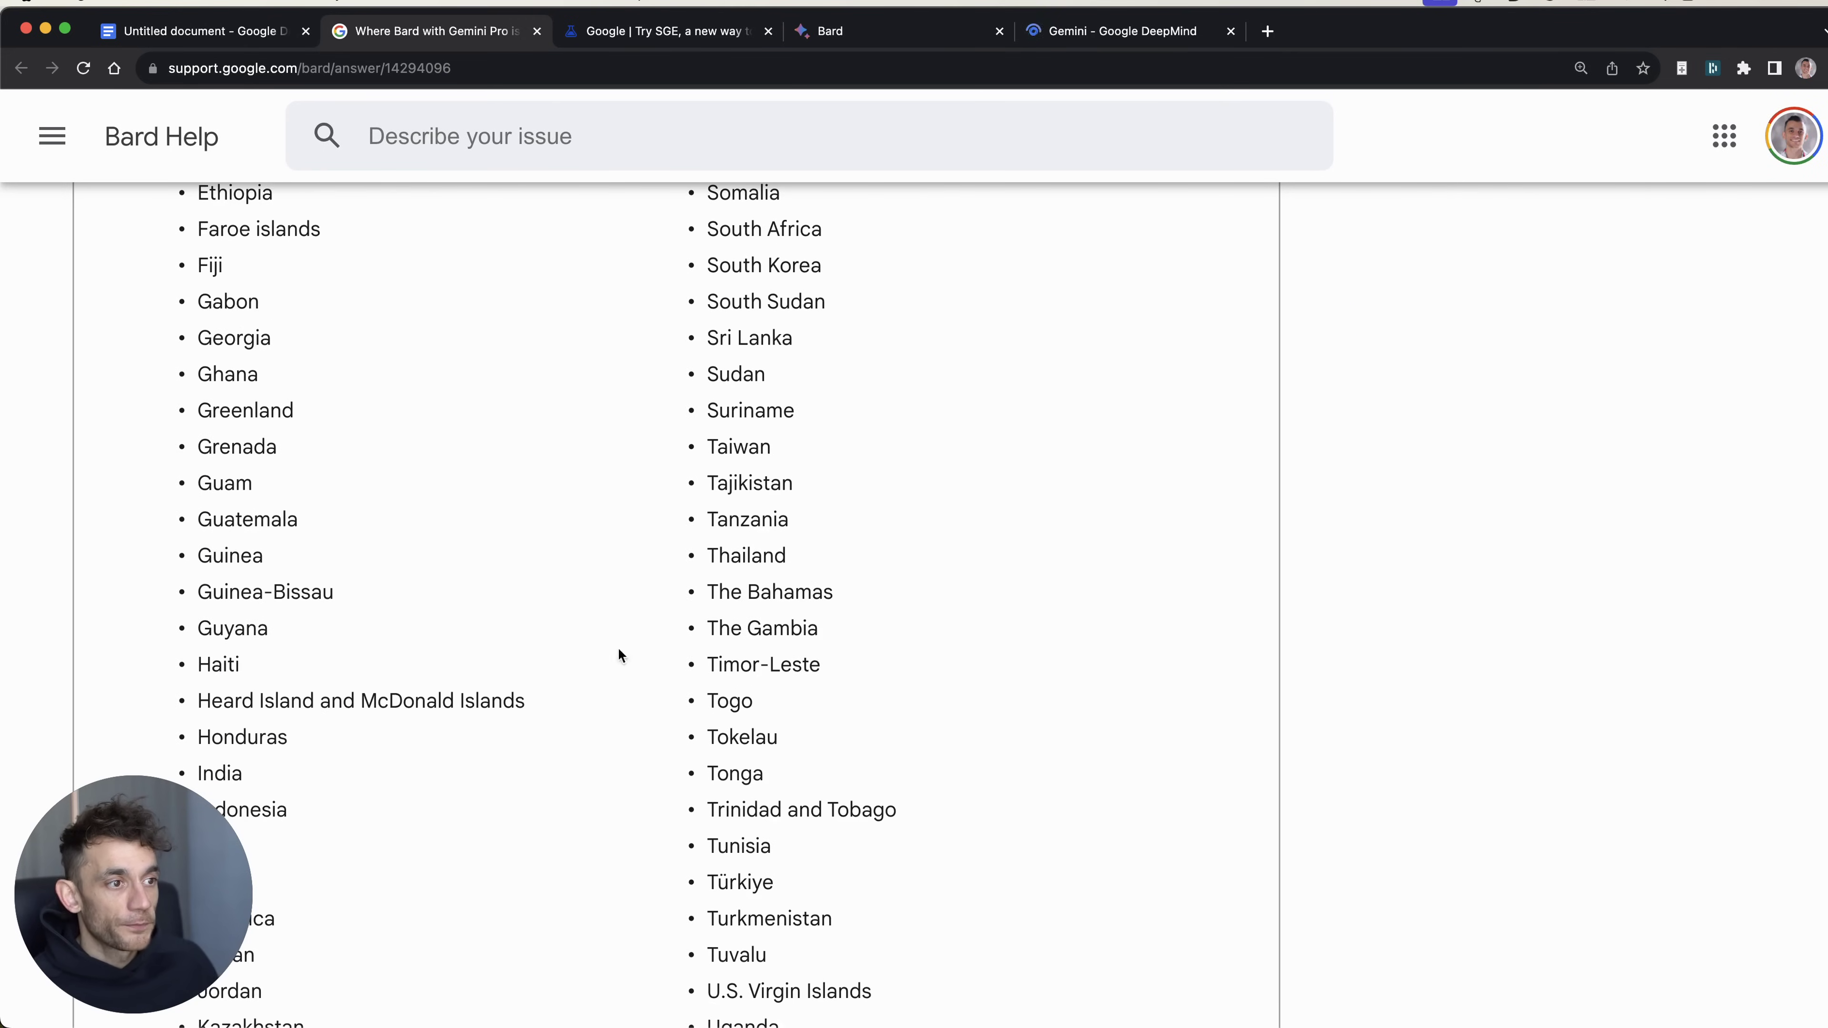
scroll(618, 655, "down", 10)
scroll(389, 373, "up", 1)
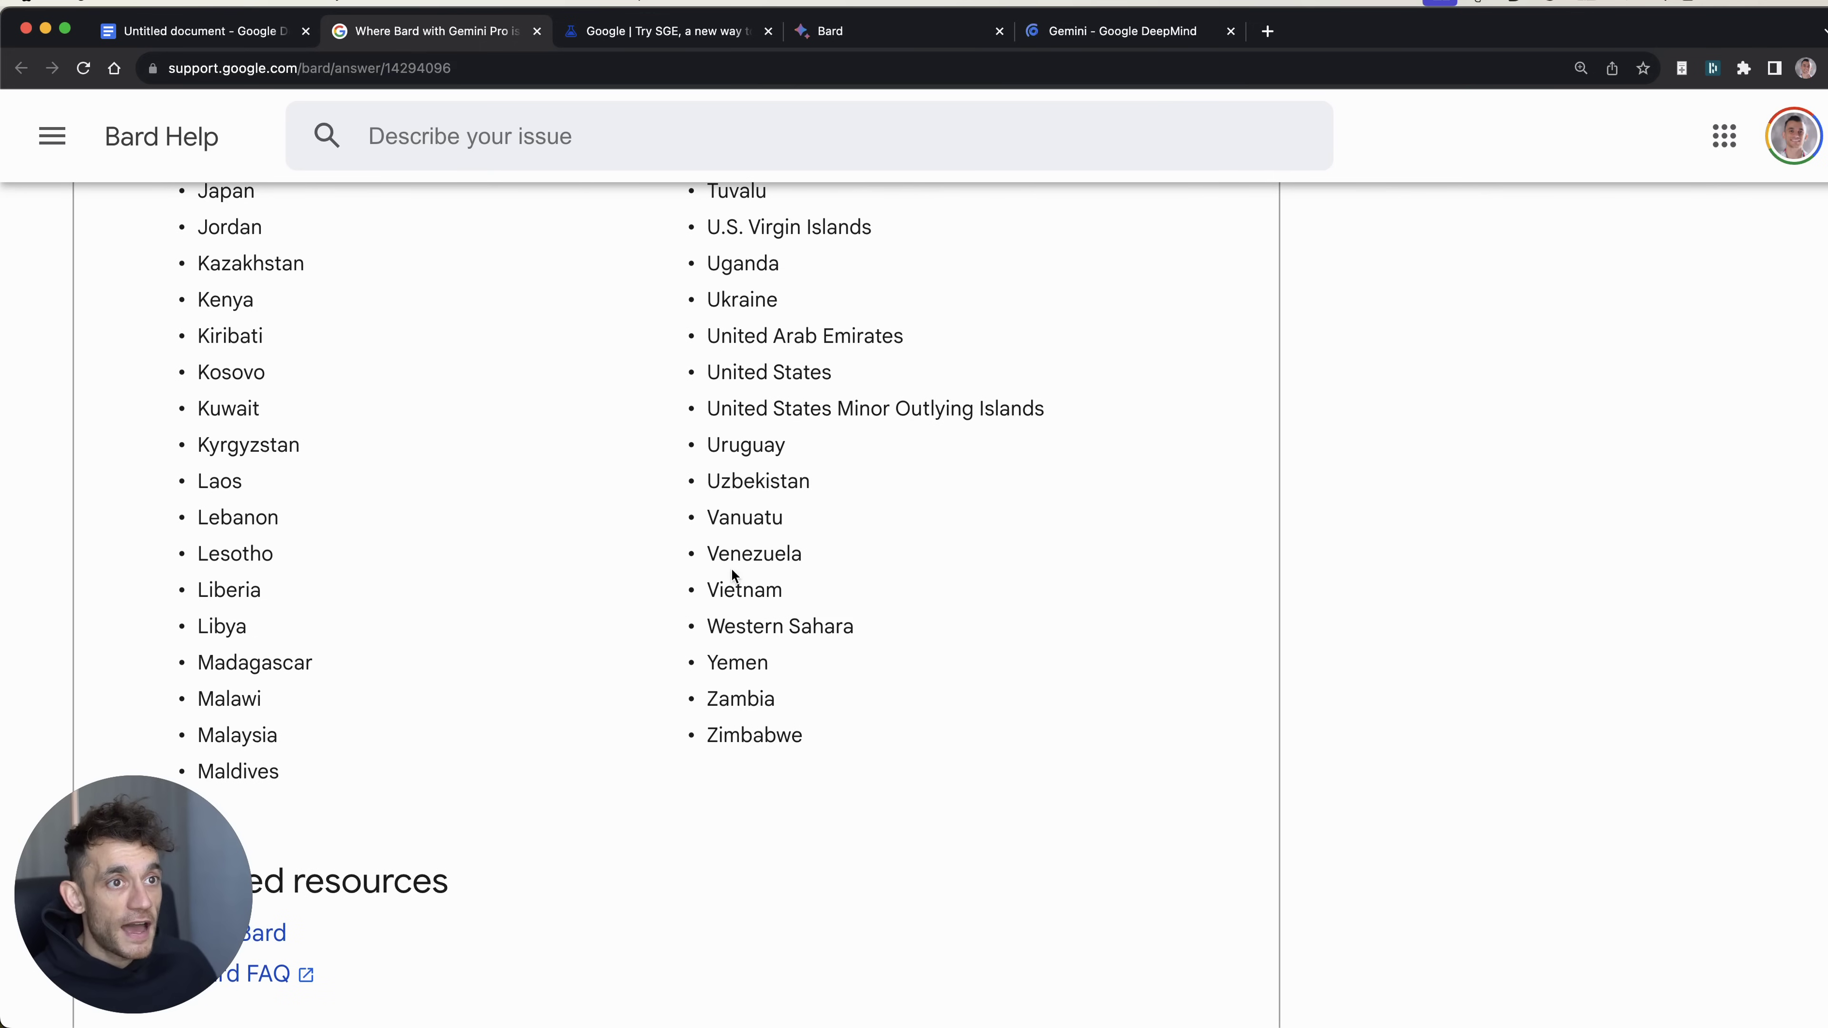
scroll(942, 528, "up", 20)
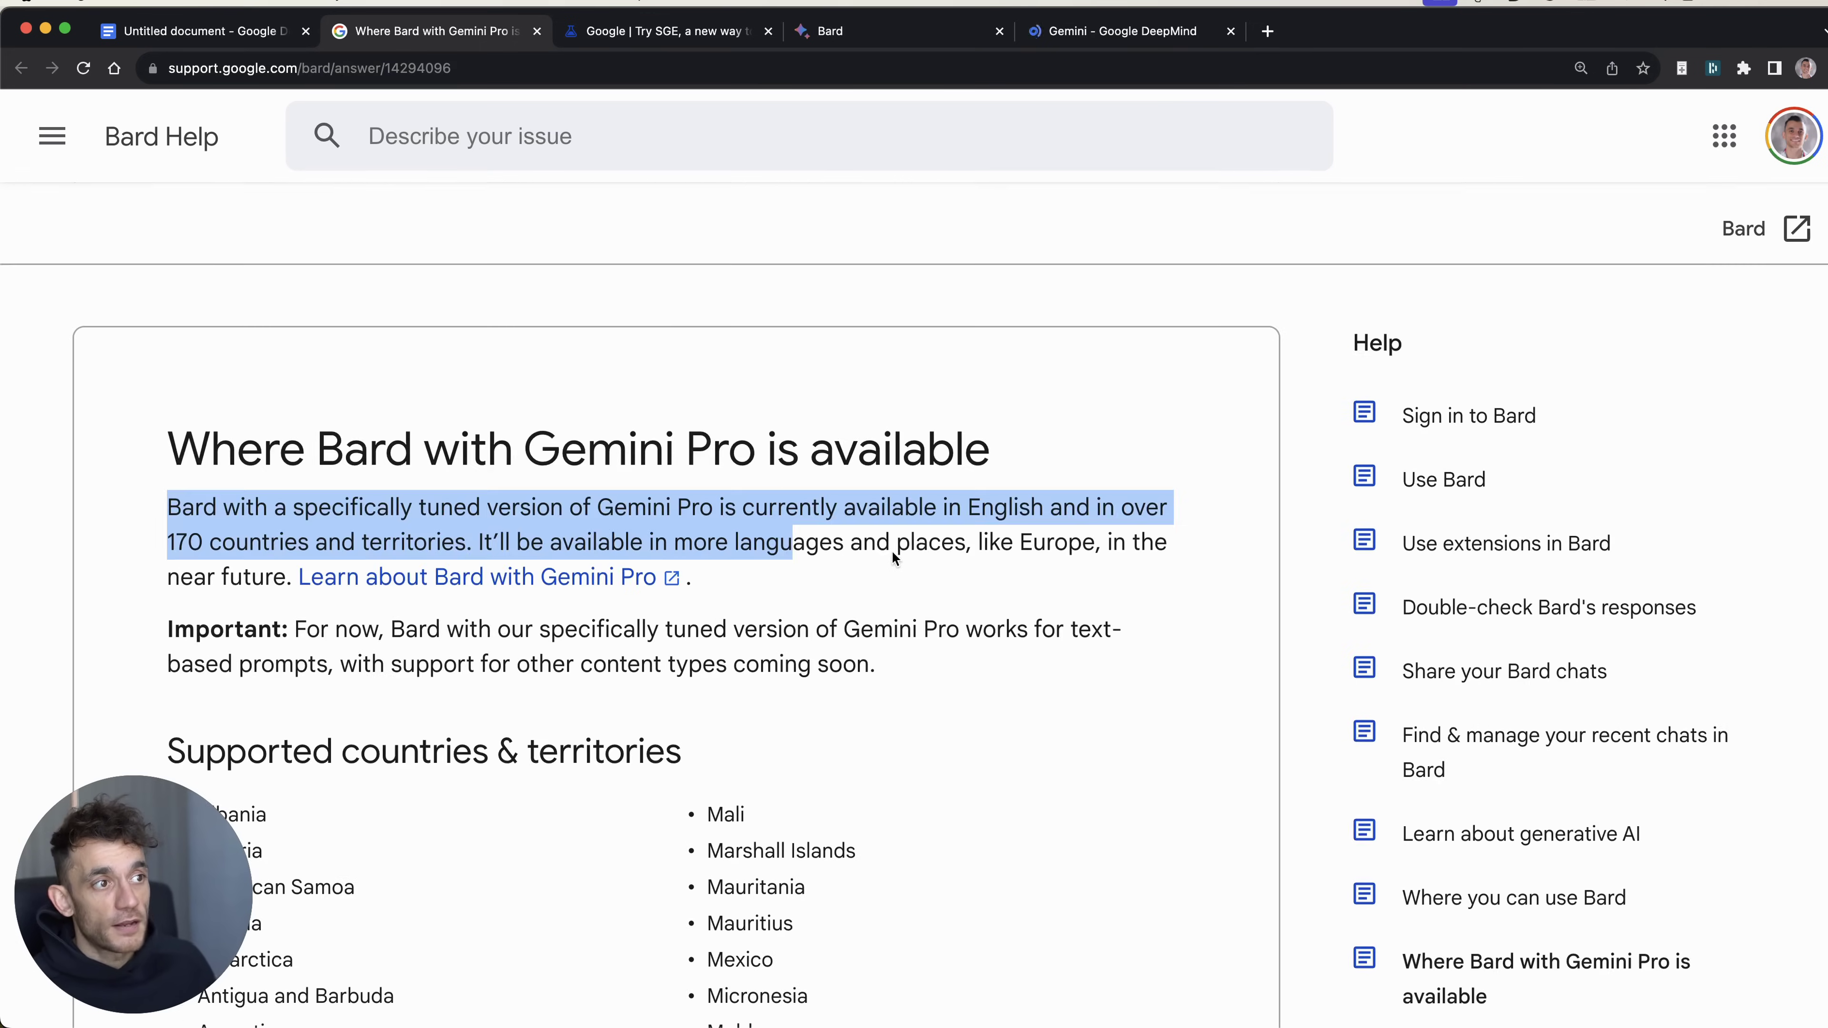
scroll(772, 704, "down", 5)
left_click_drag(188, 363, 363, 382)
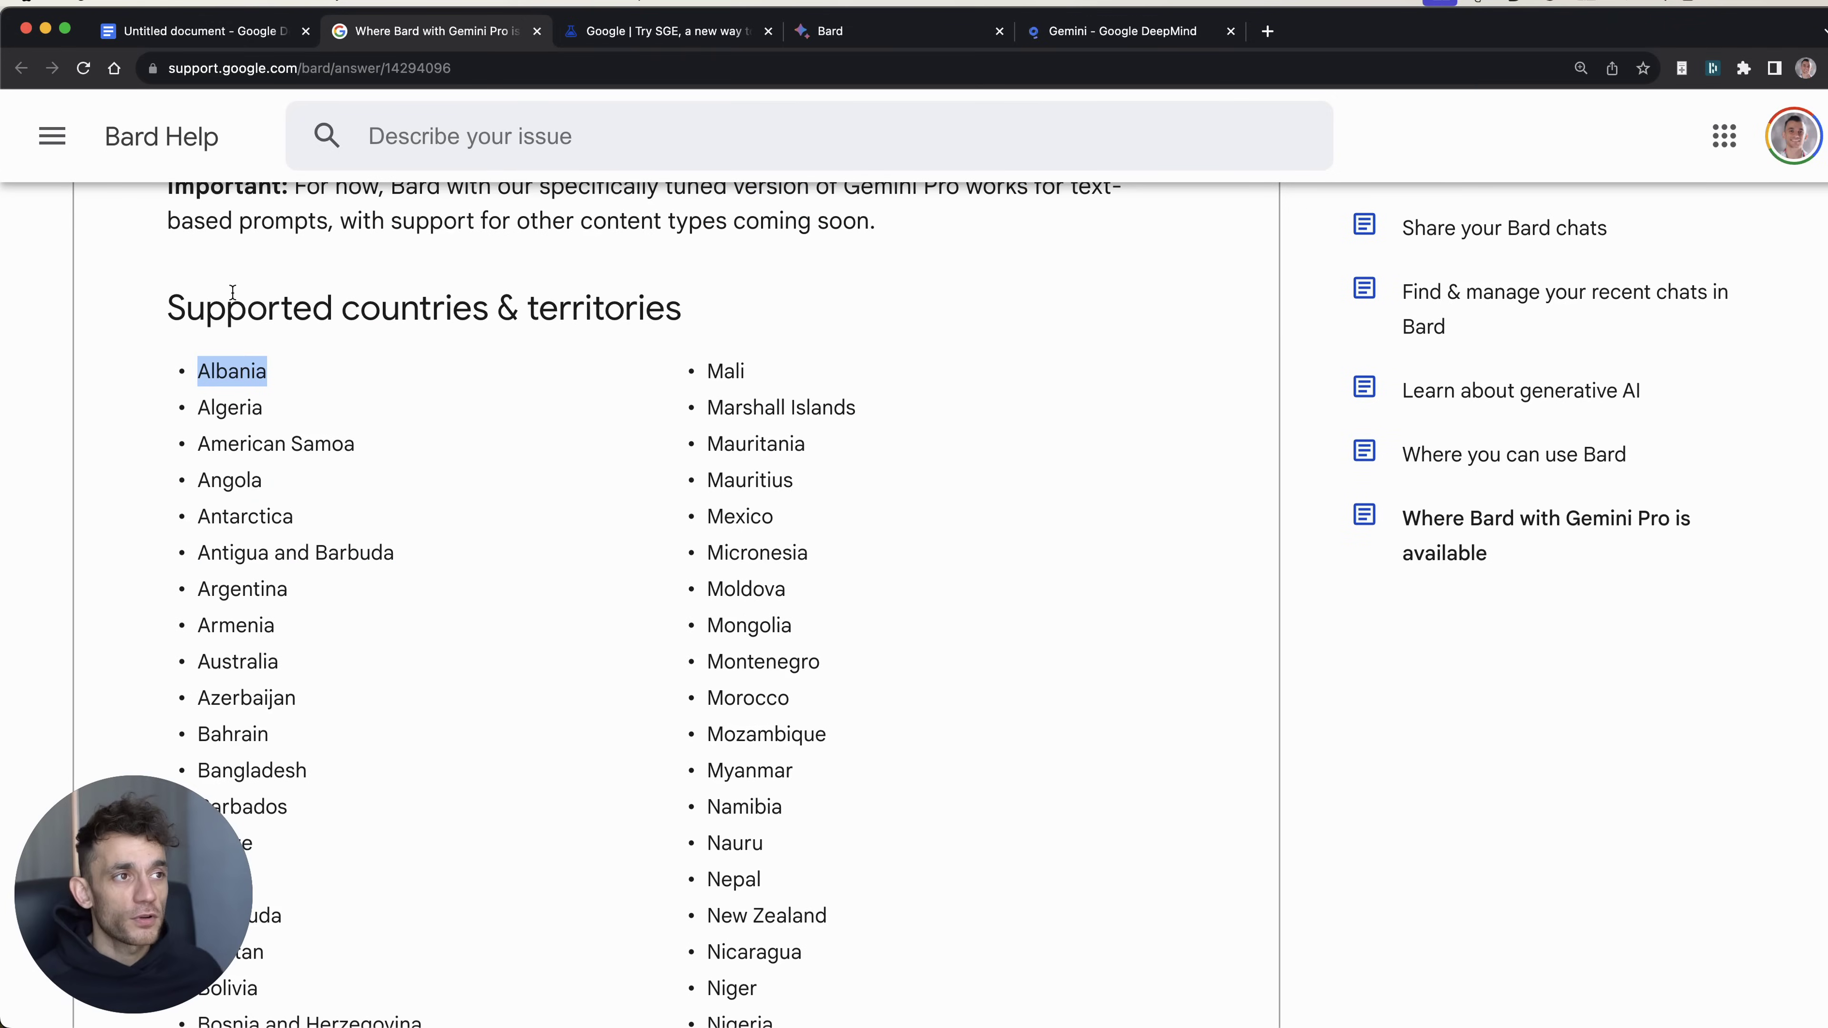
scroll(932, 770, "up", 5)
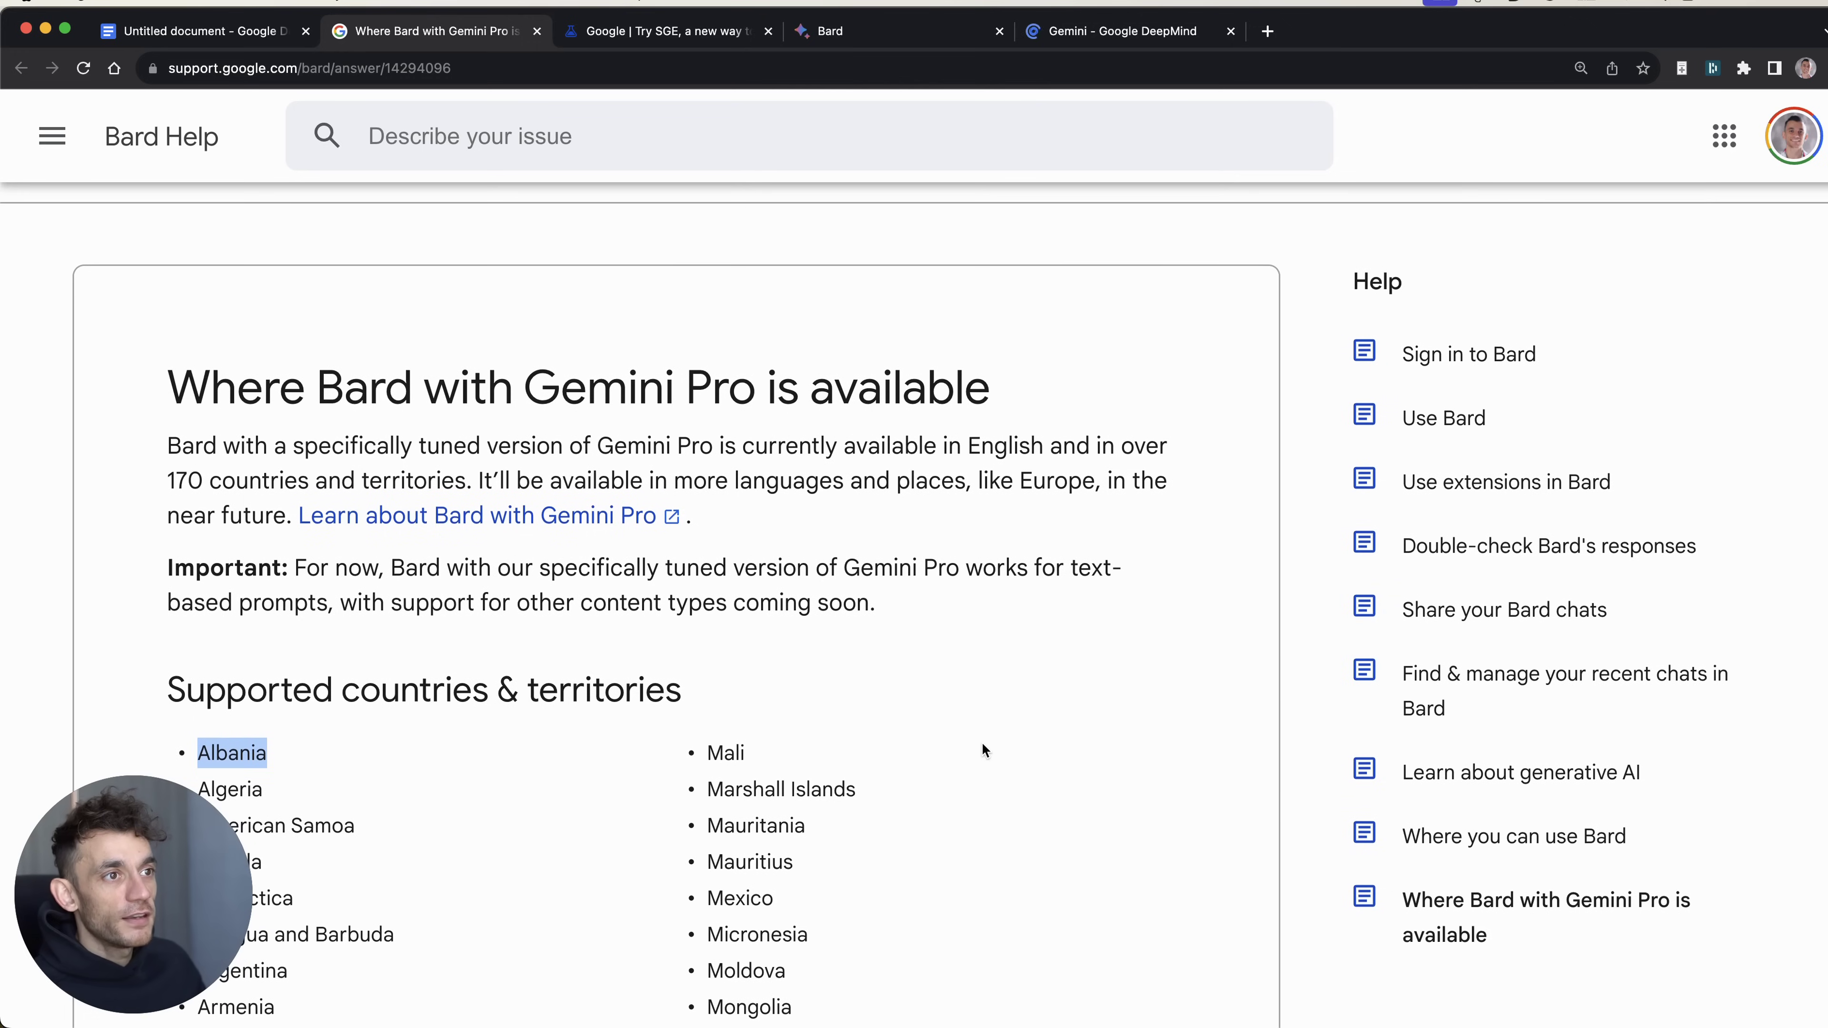
Step: Highlight the note about Europe coming later, then close the Bard availability and SGE pages
left_click(978, 484)
left_click_drag(981, 480, 1067, 481)
scroll(1022, 620, "down", 1)
left_click(1058, 616)
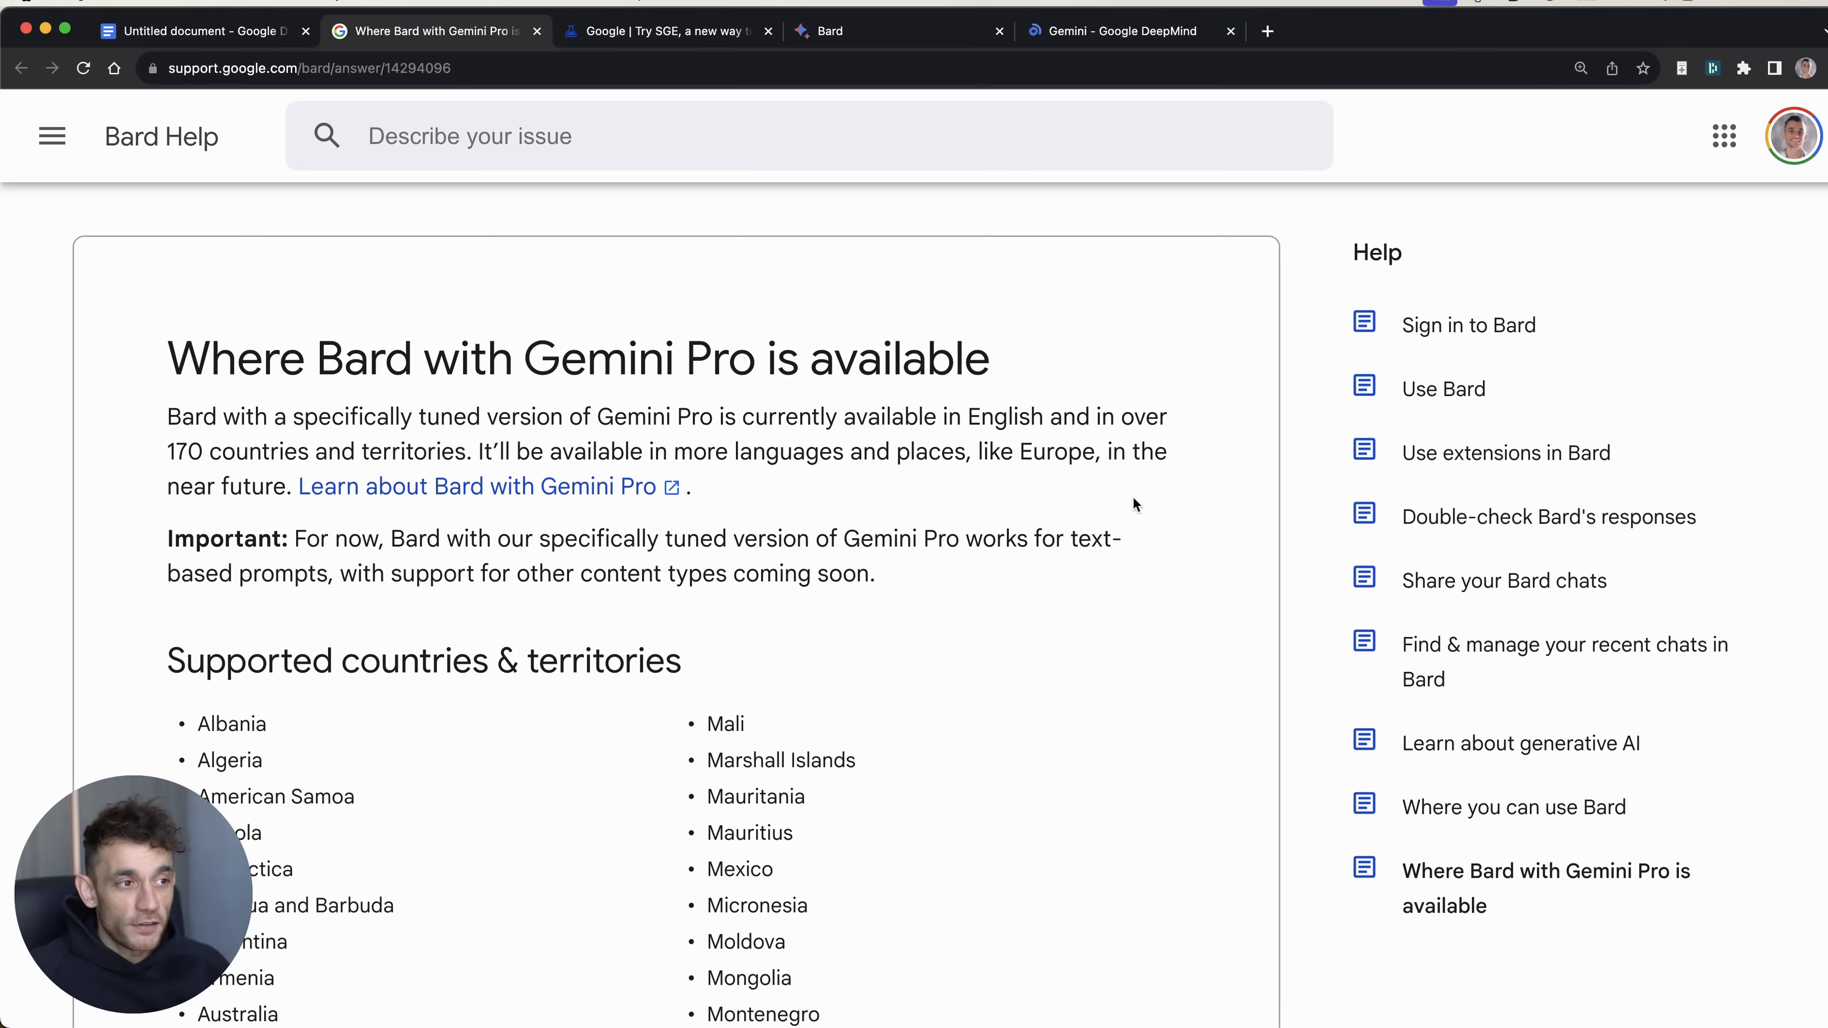
key("super+w")
key("super+w")
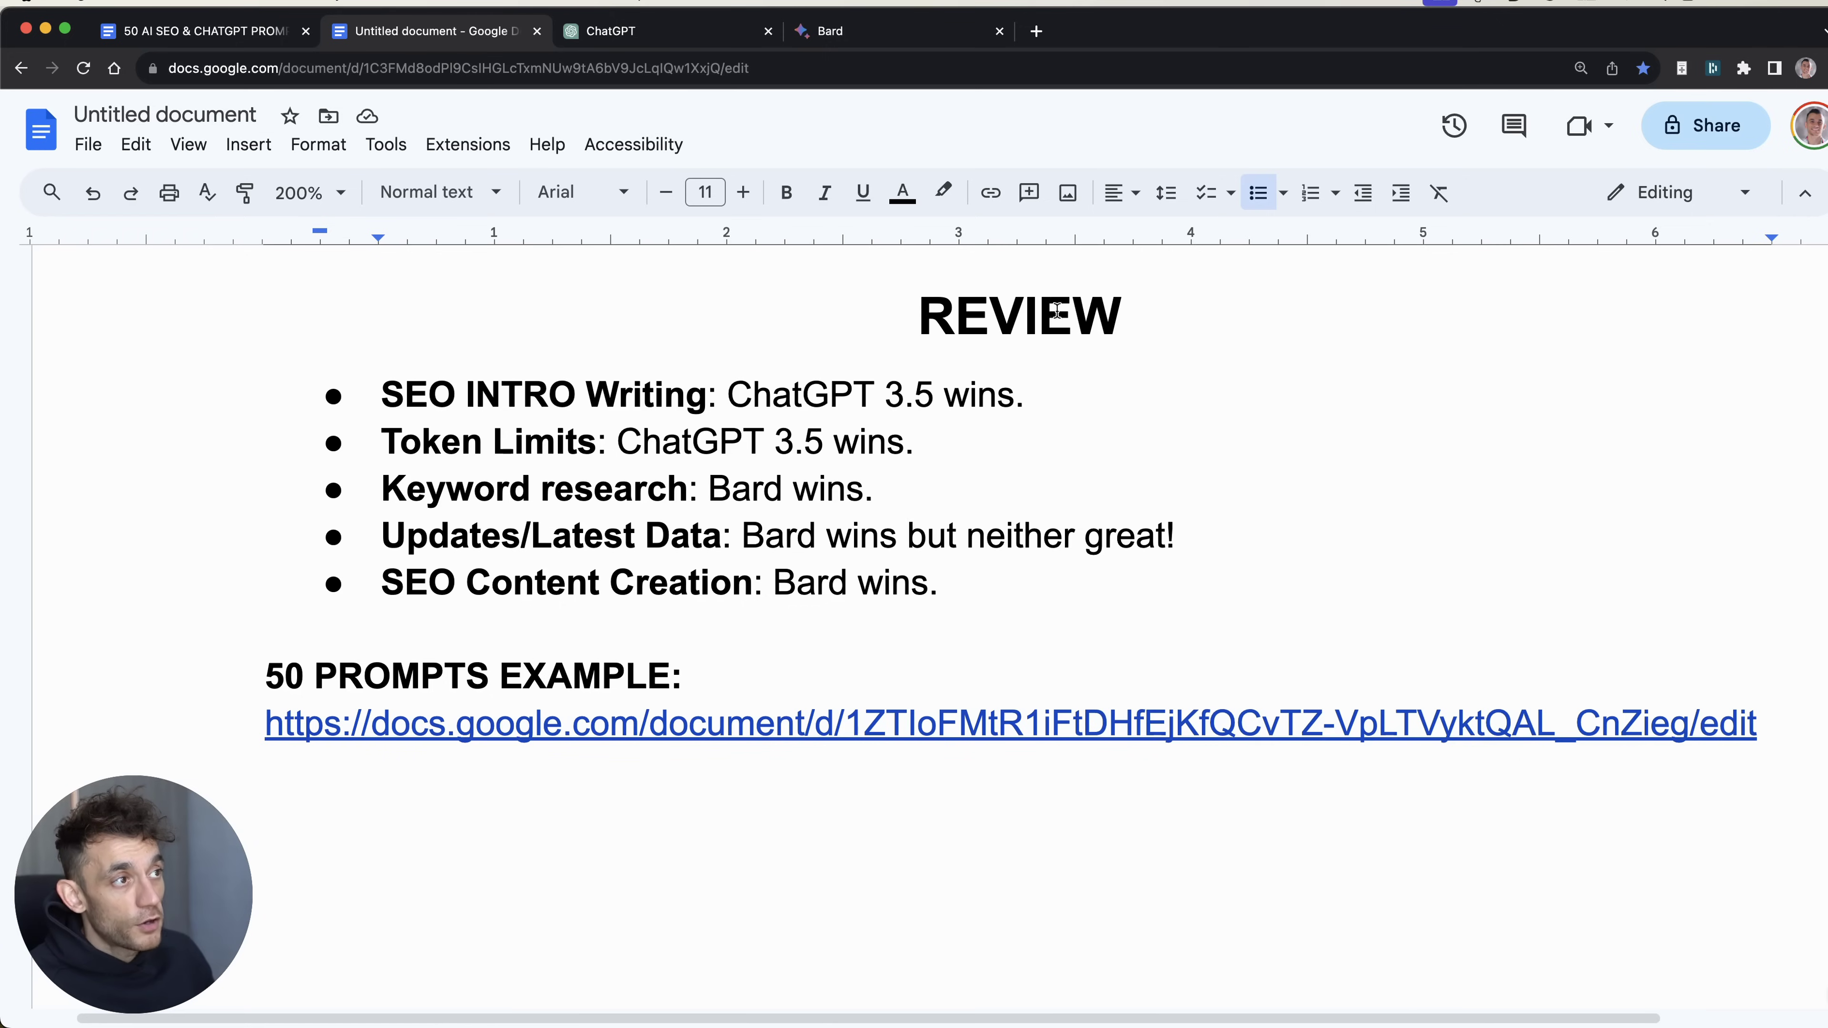
Step: Highlight the 50 PROMPTS EXAMPLE heading and link in the REVIEW doc, preview the link, then dismiss it
left_click(795, 273)
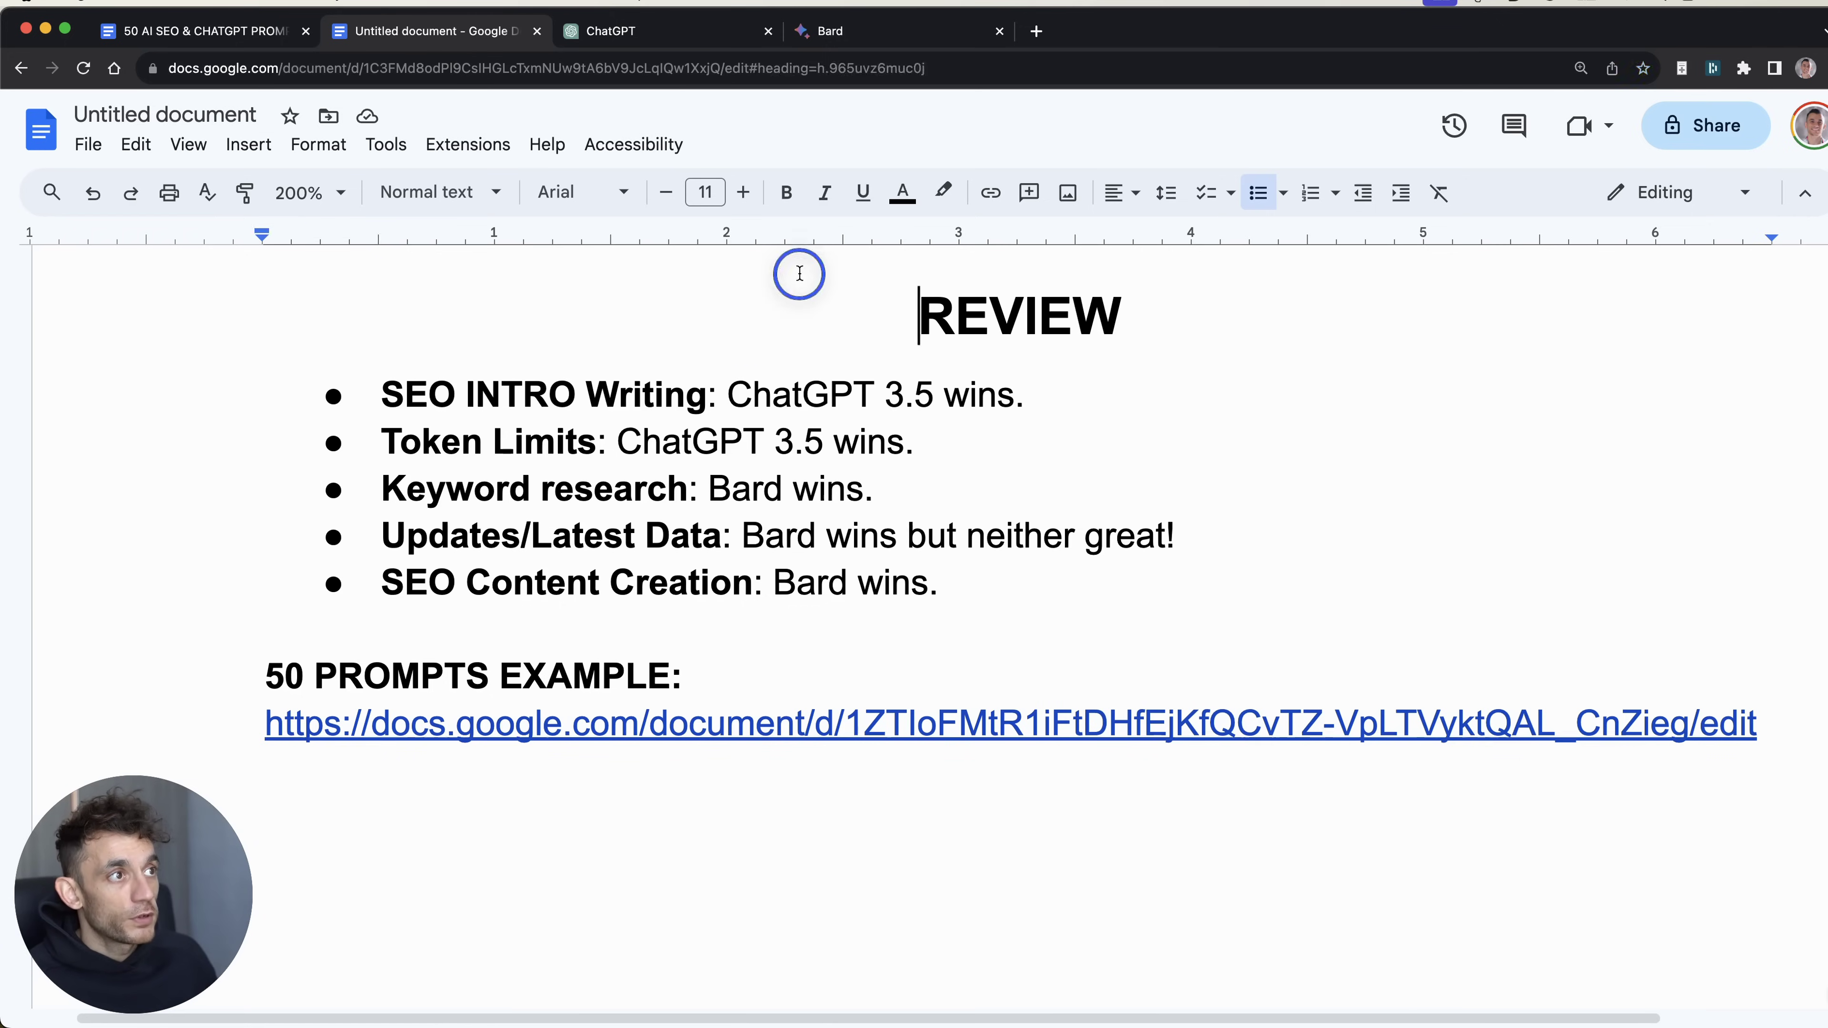
left_click(1517, 927)
left_click_drag(235, 684, 1734, 722)
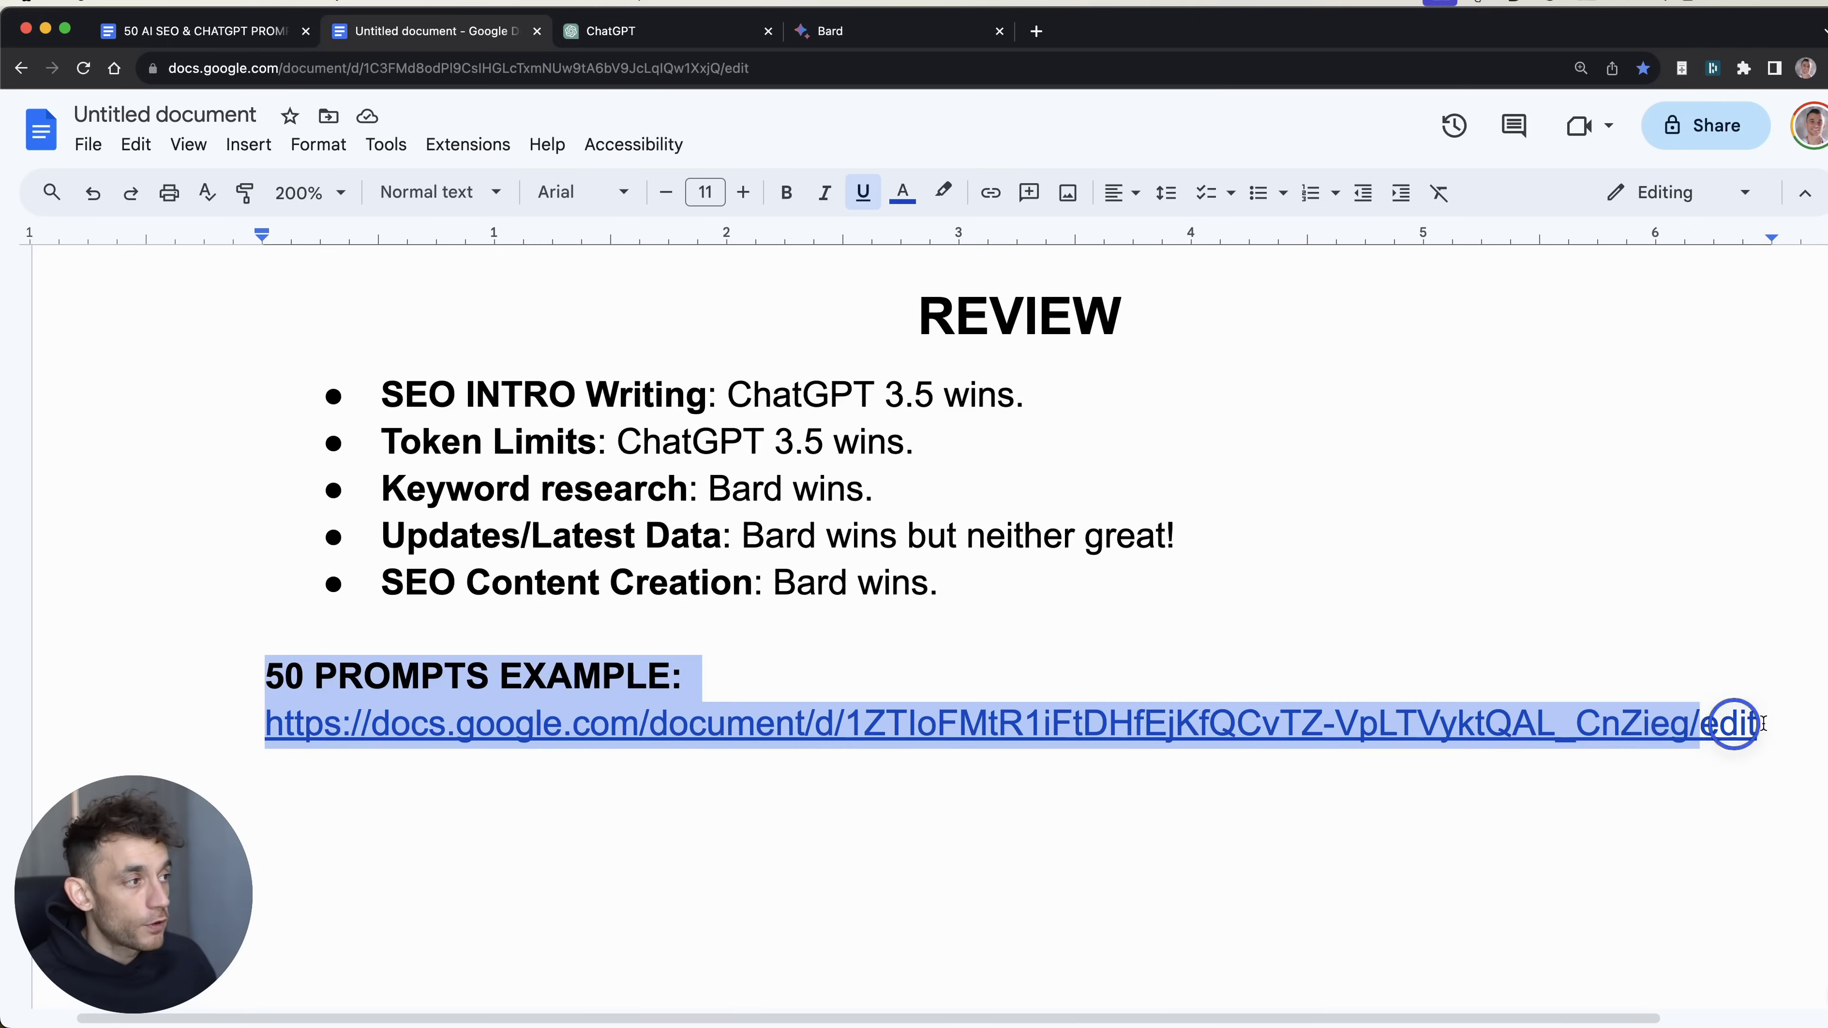
left_click(1056, 781)
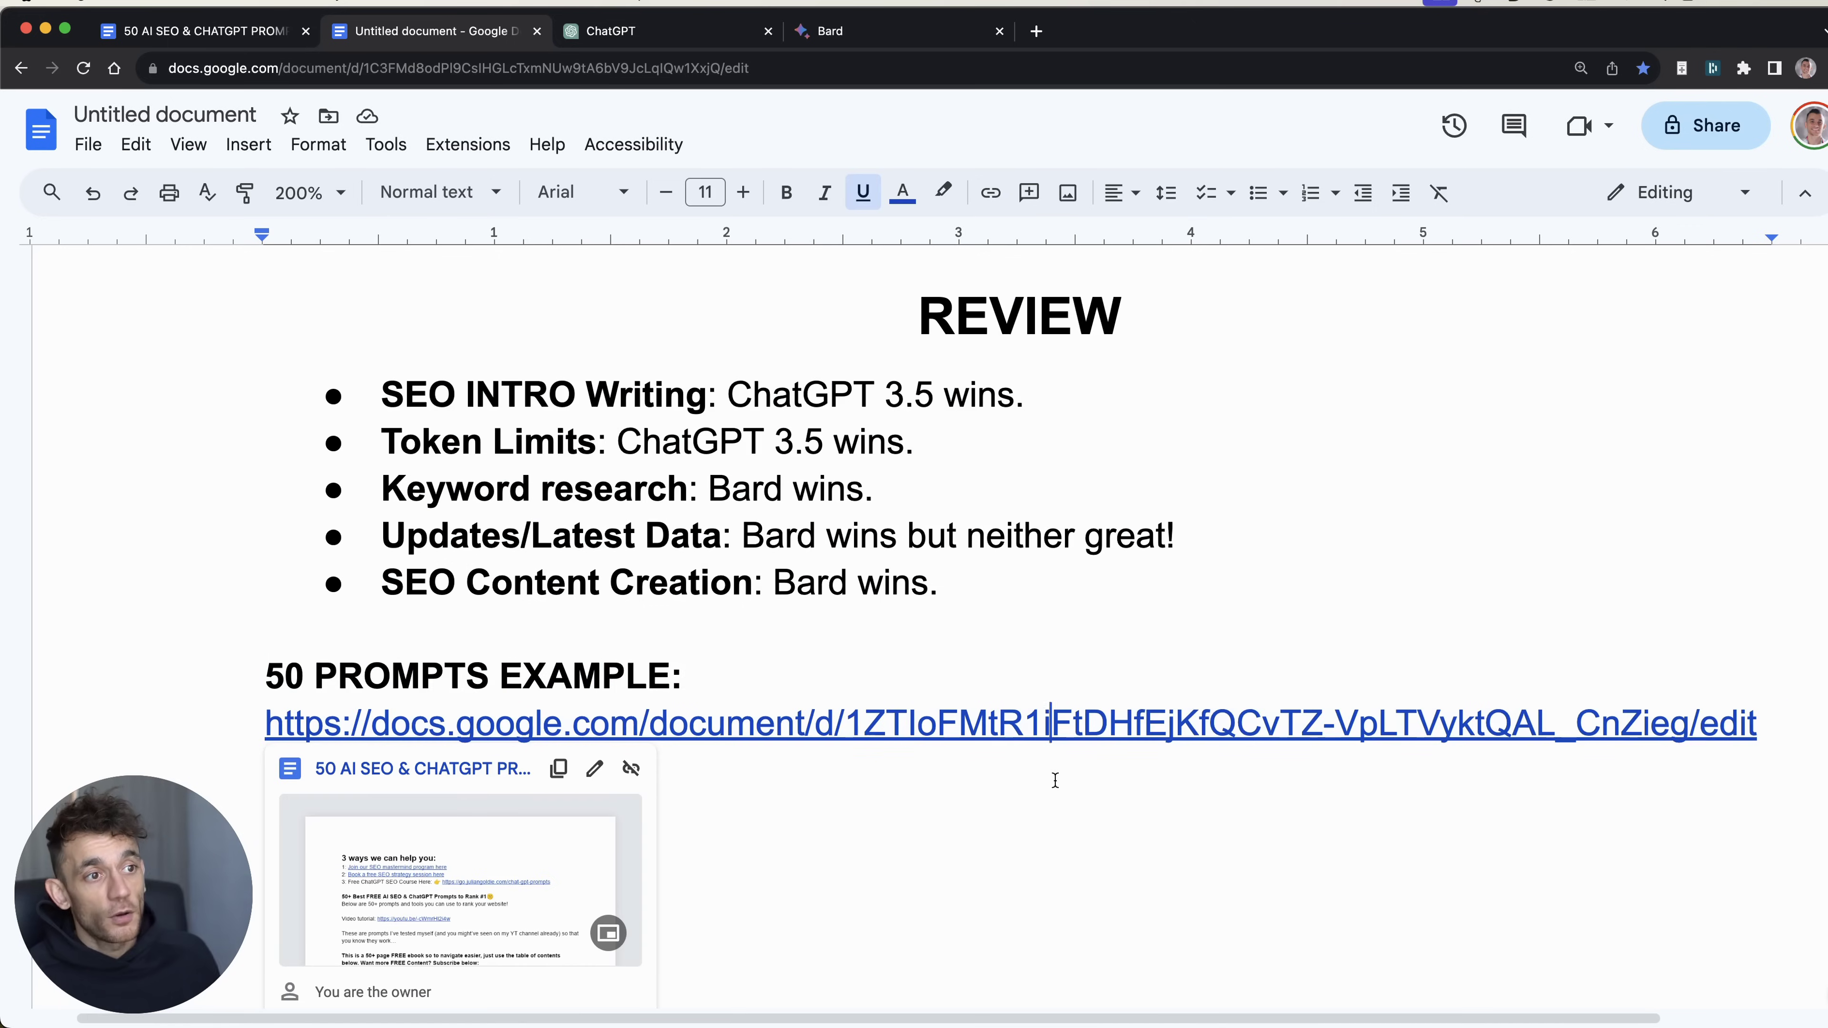
key("Up")
key("super+Left")
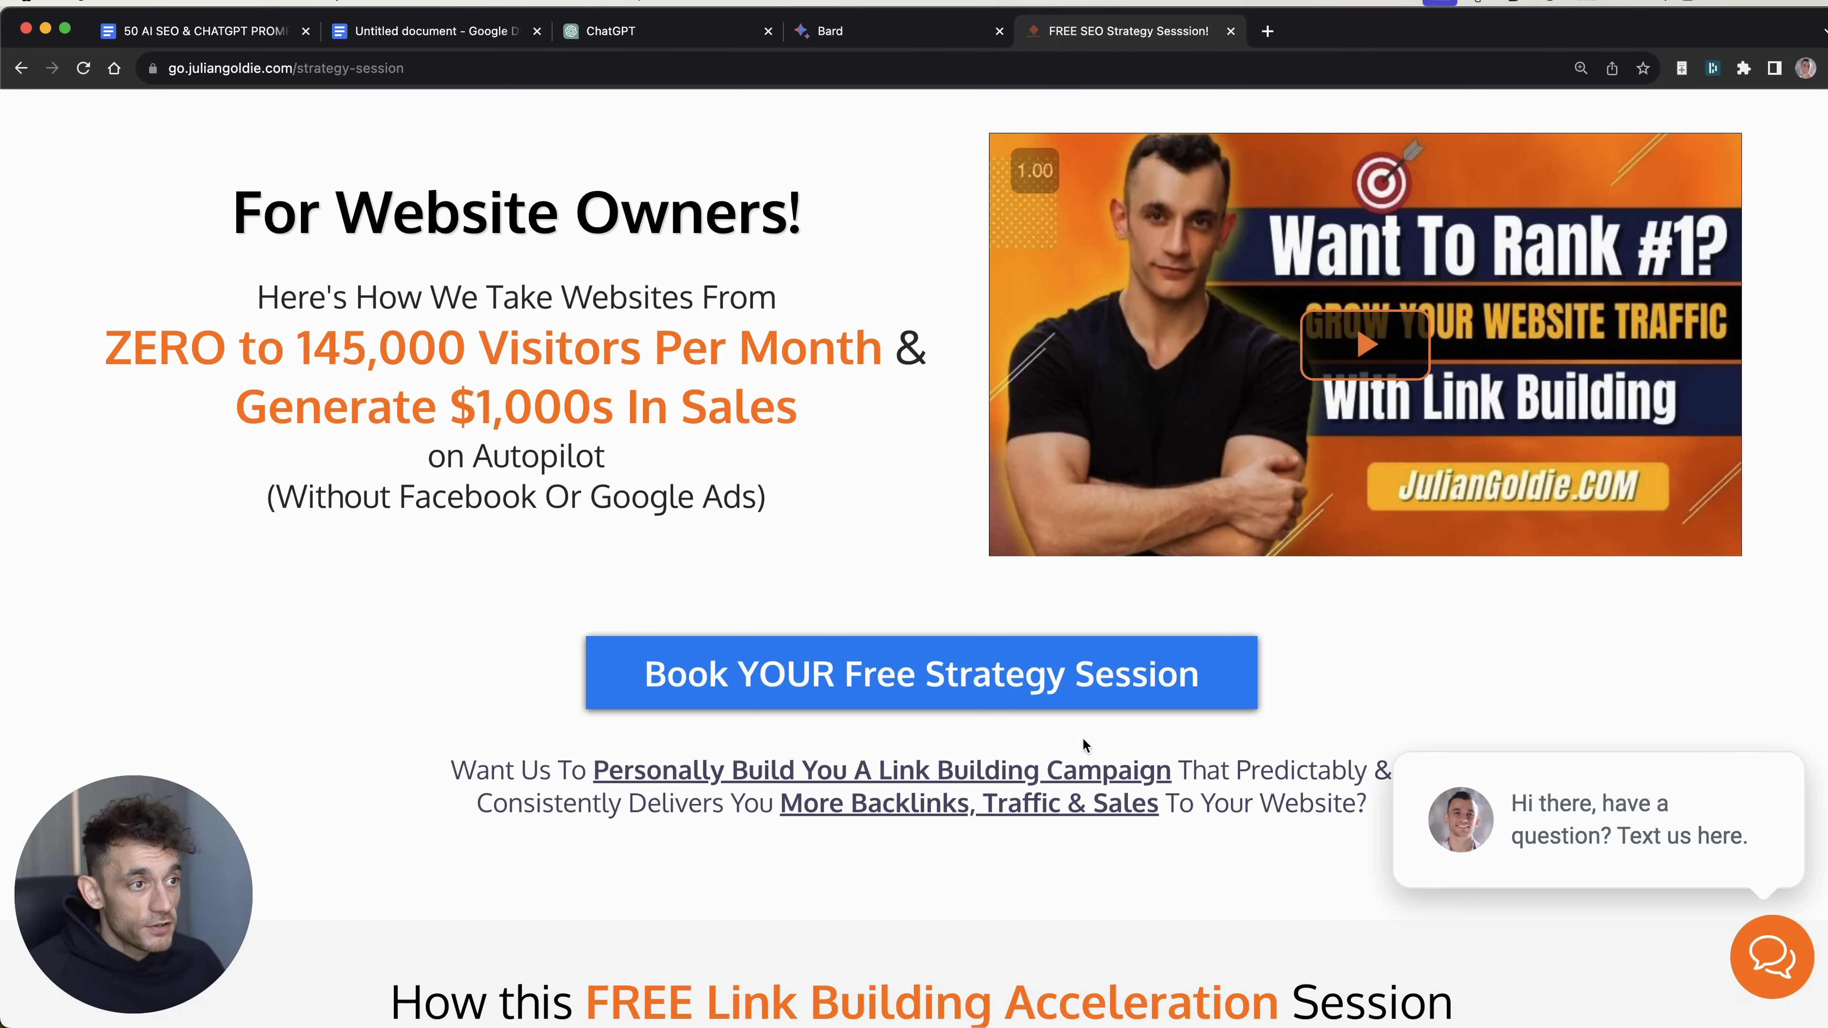
scroll(971, 778, "down", 3)
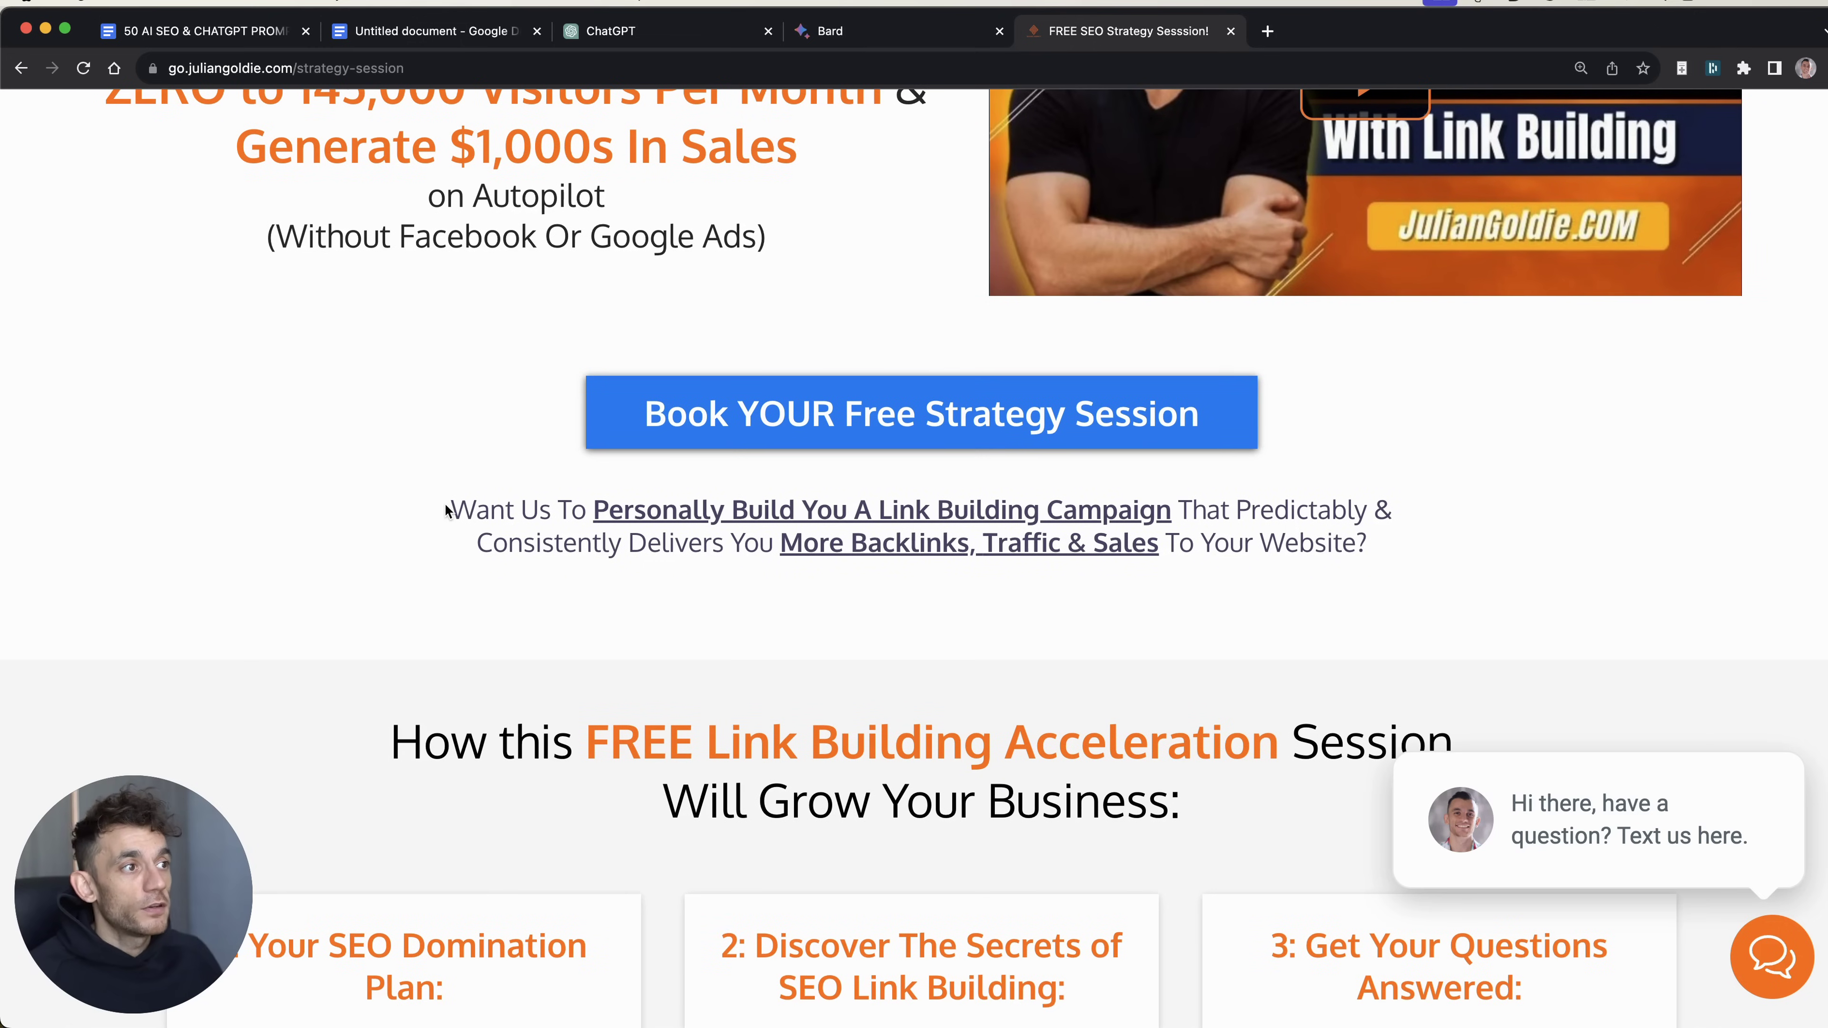
left_click_drag(440, 509, 1267, 570)
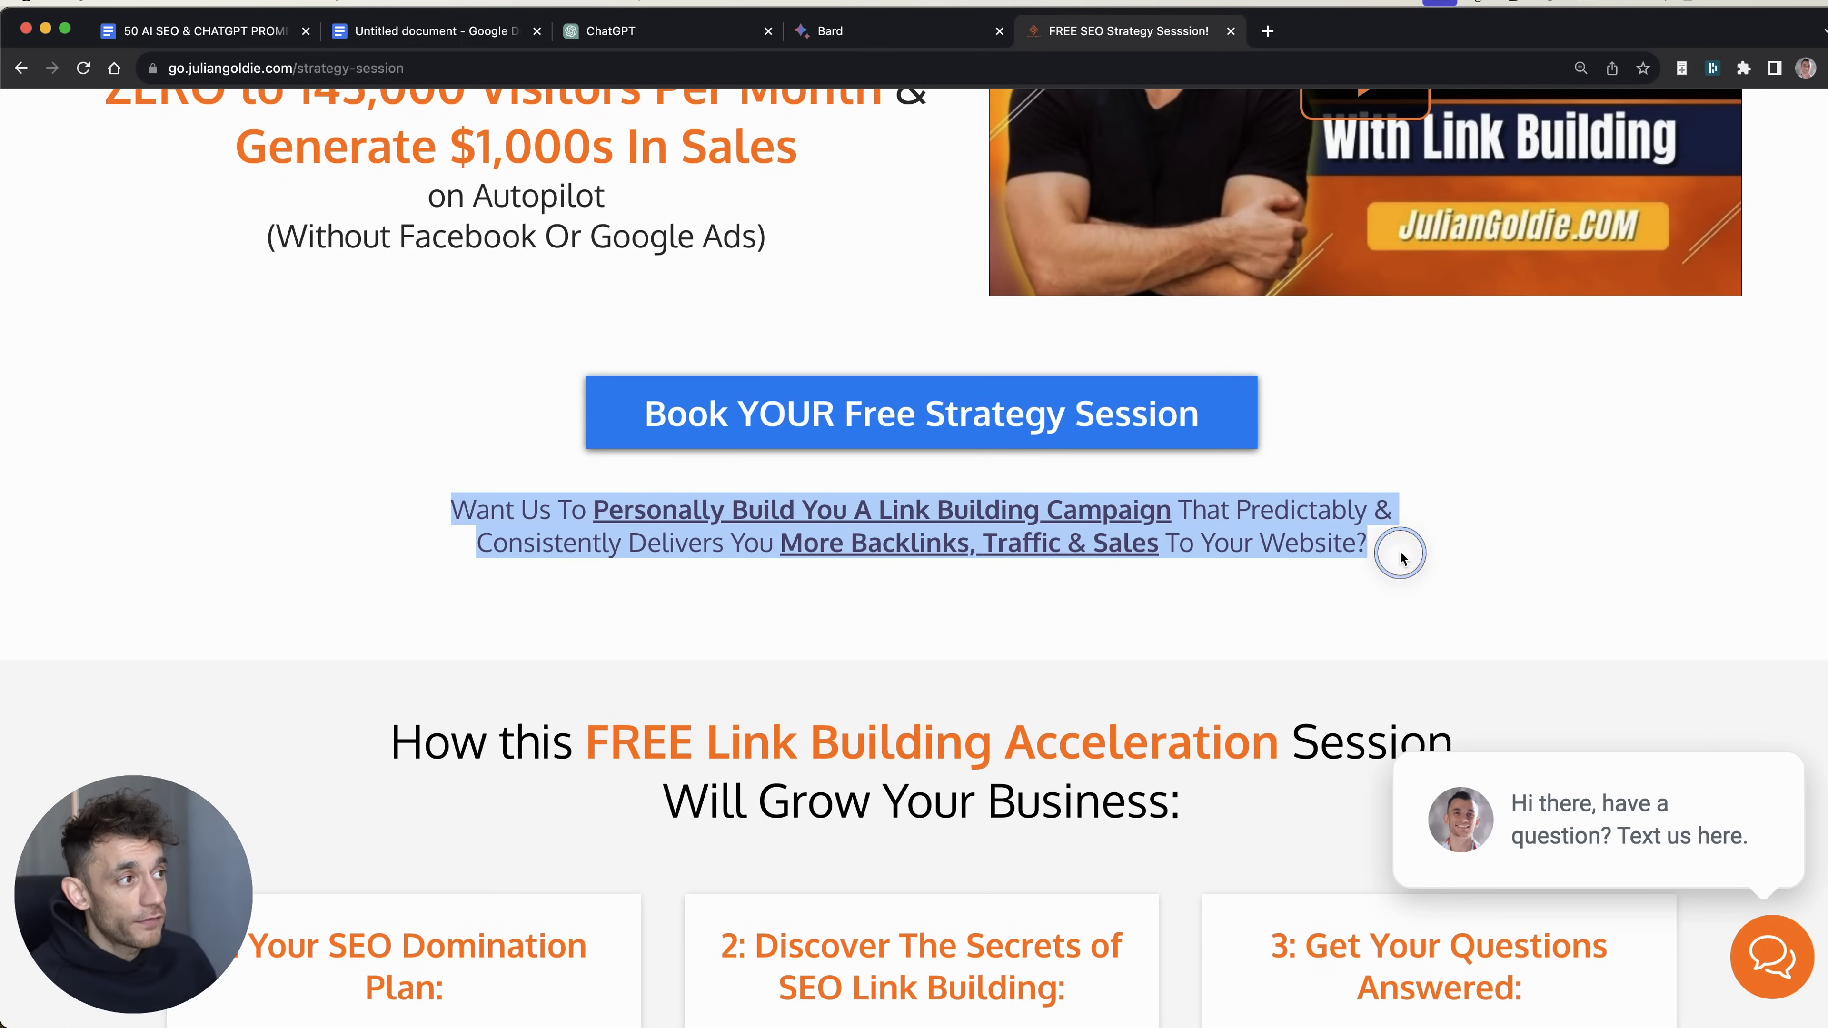
scroll(1388, 550, "down", 8)
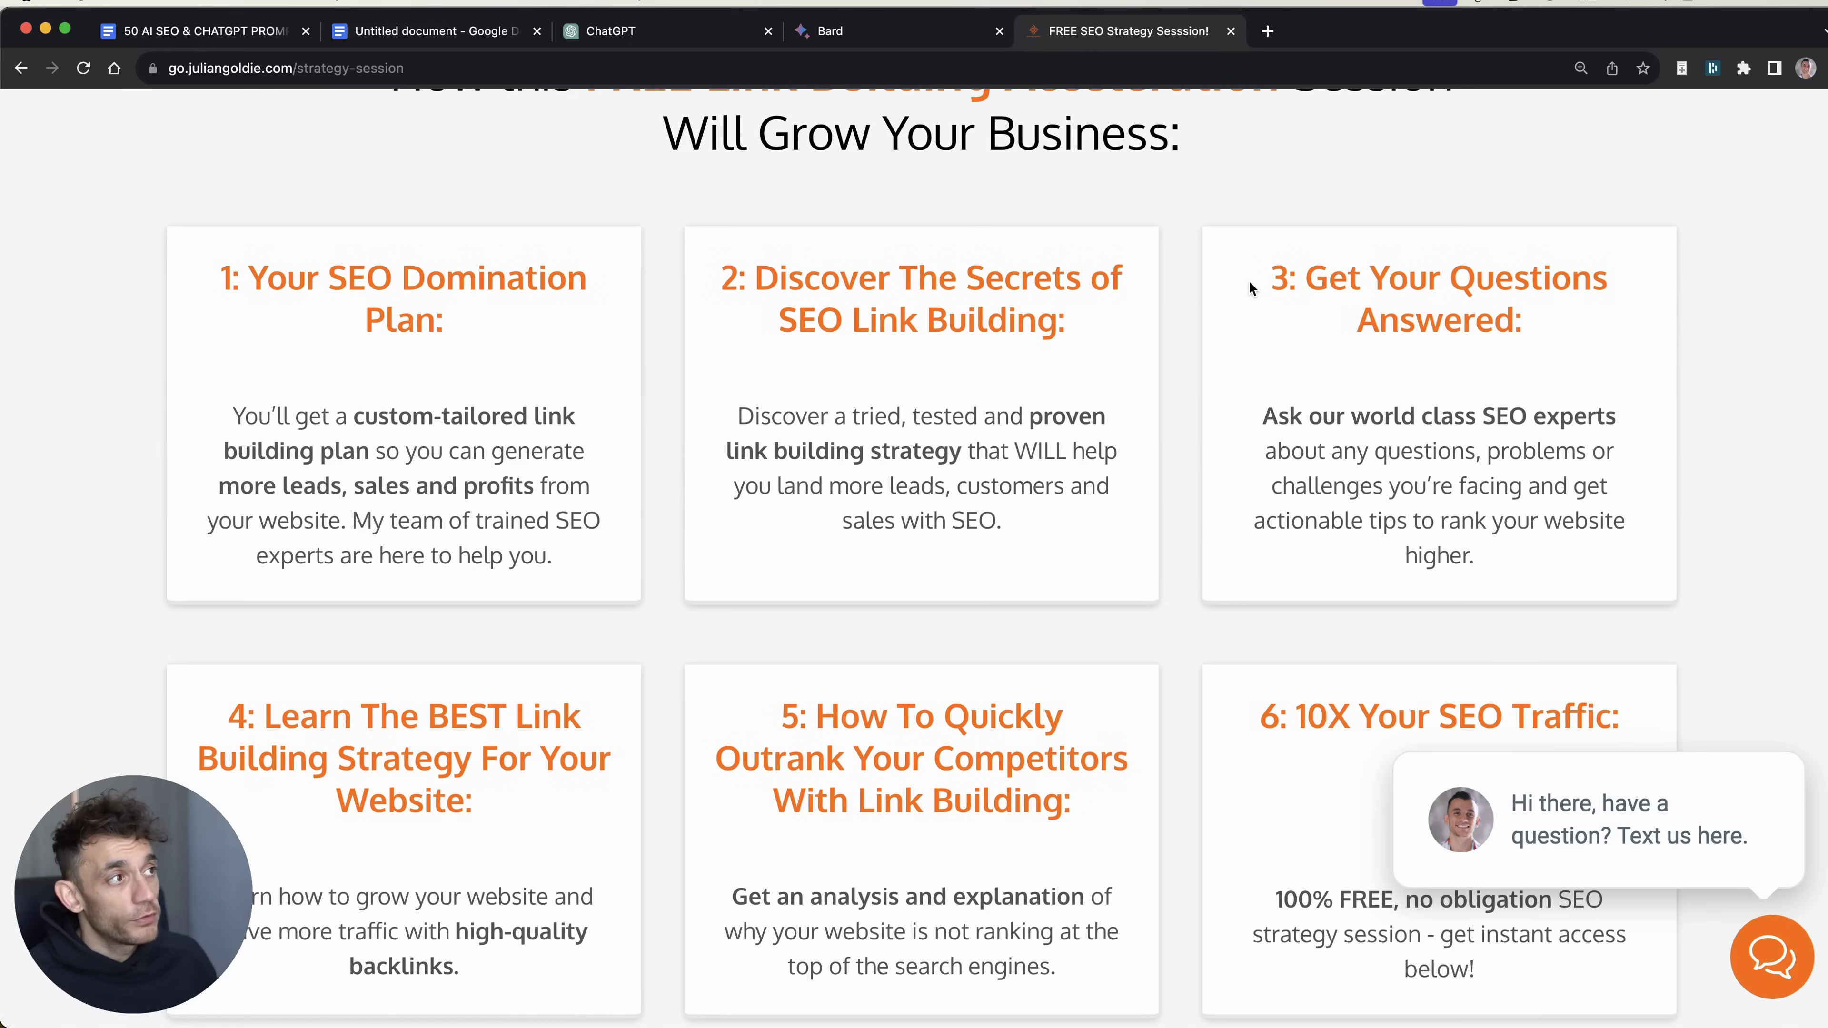
left_click_drag(1248, 284, 1550, 534)
left_click(1484, 510)
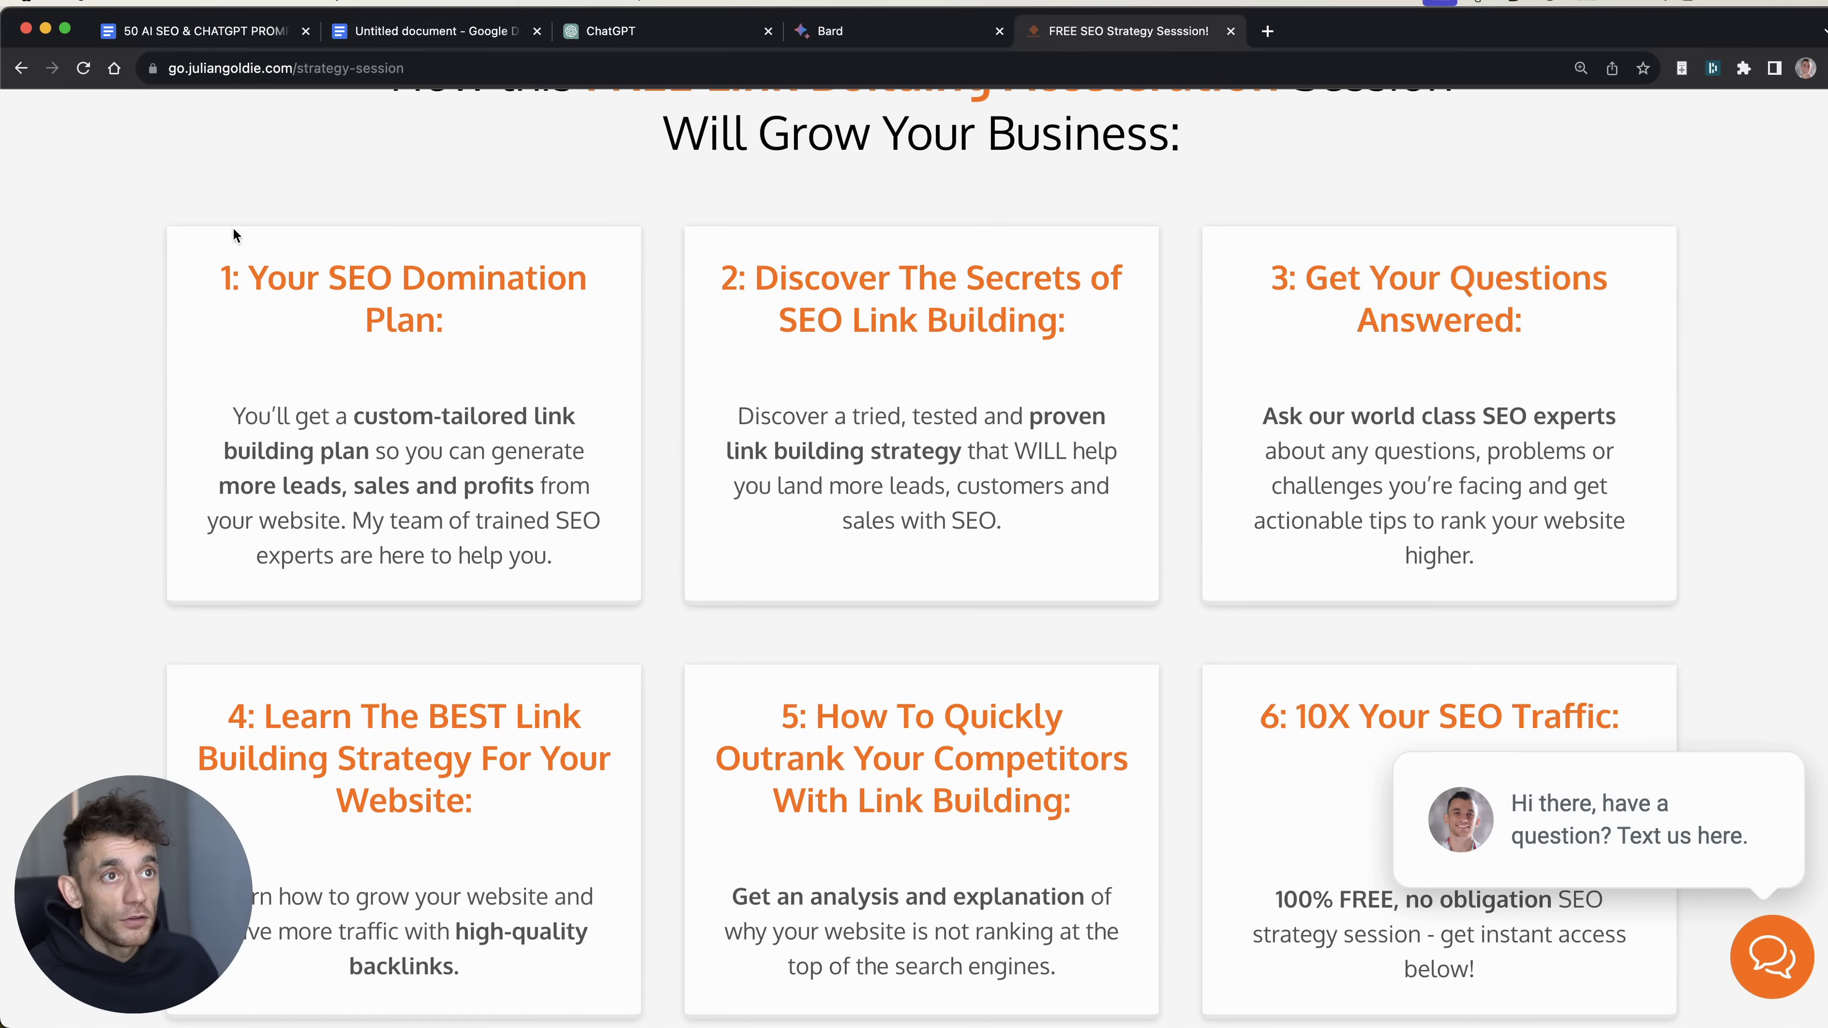
left_click_drag(233, 234, 579, 549)
scroll(129, 377, "down", 4)
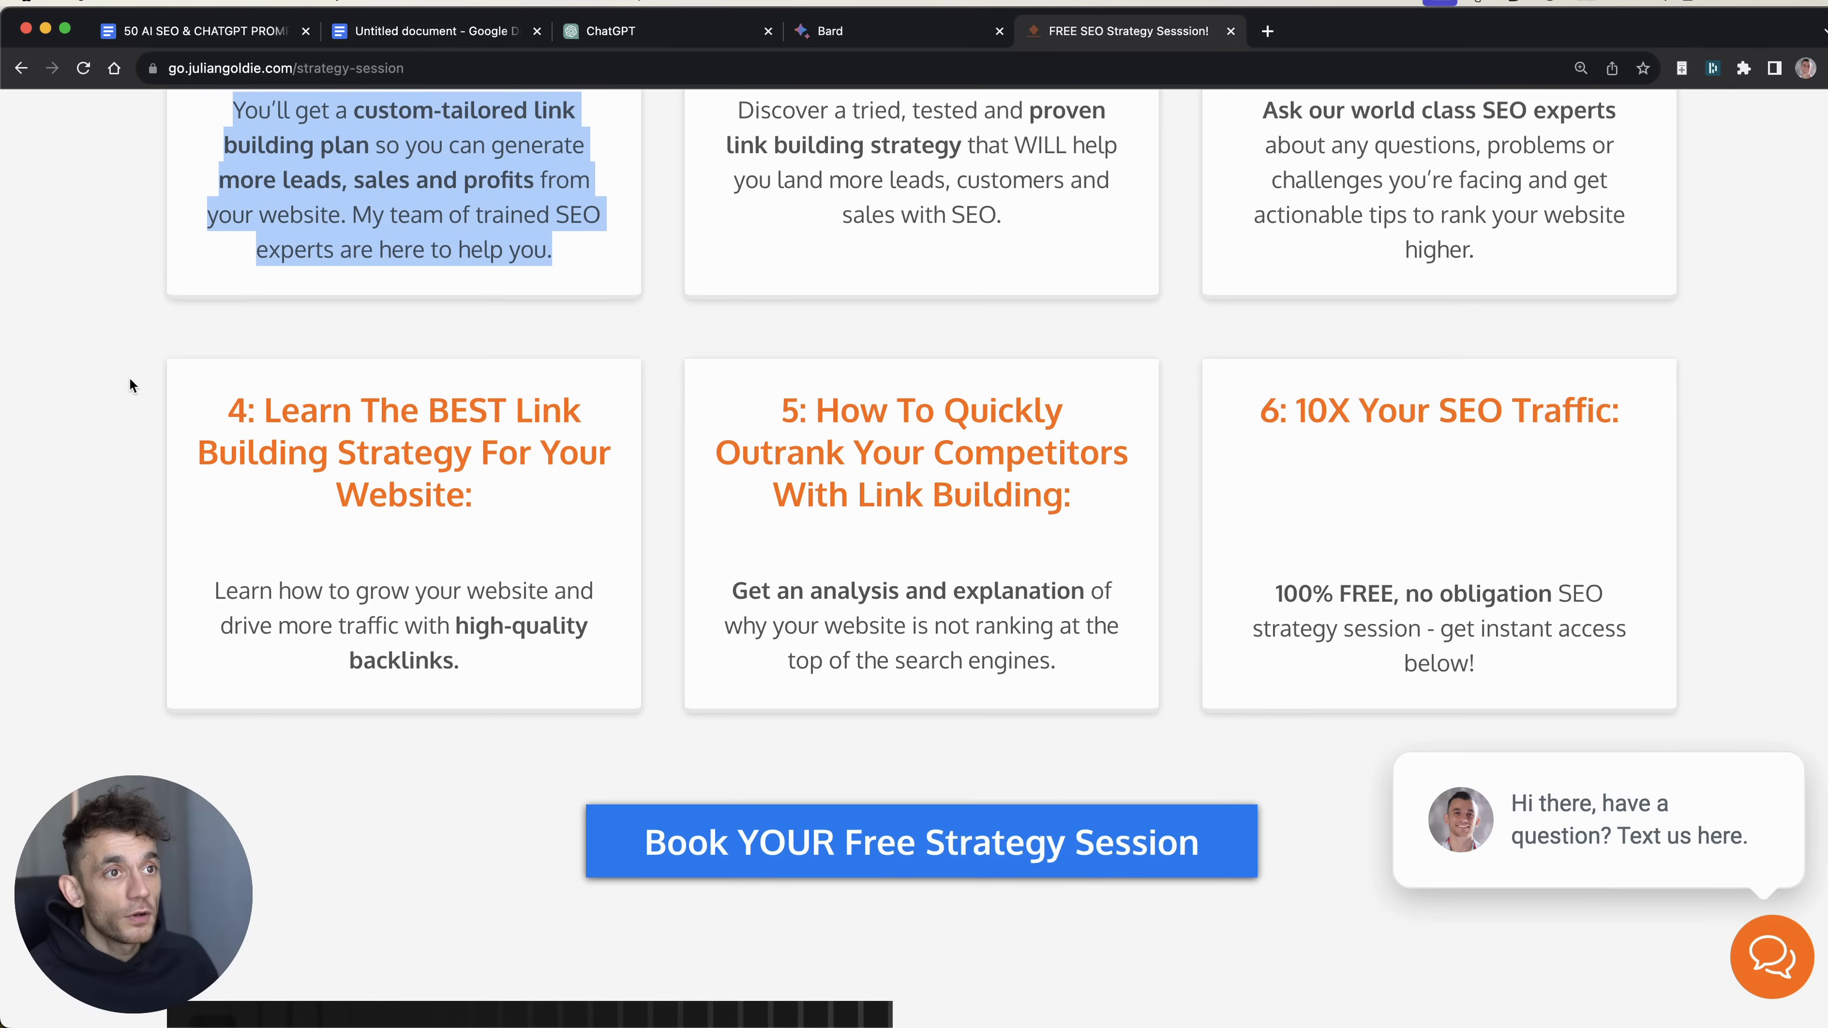
left_click_drag(228, 405, 475, 671)
left_click(720, 562)
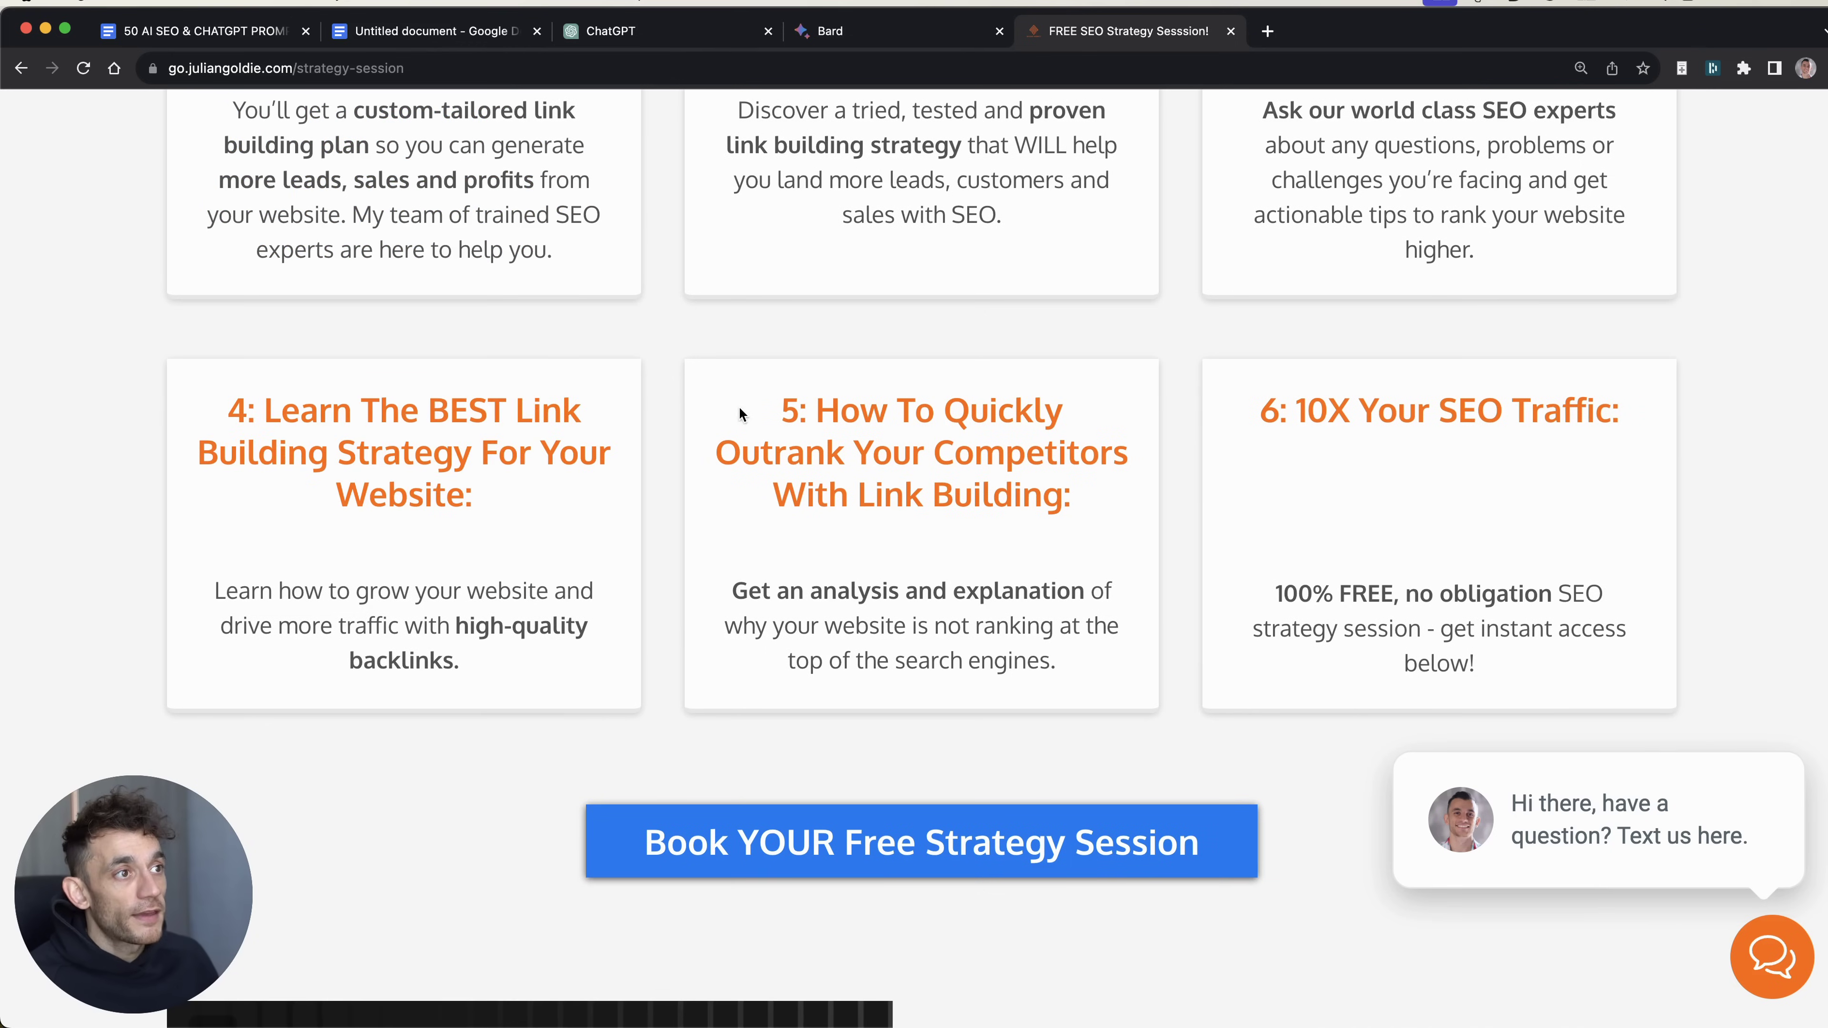
left_click_drag(741, 415, 1106, 668)
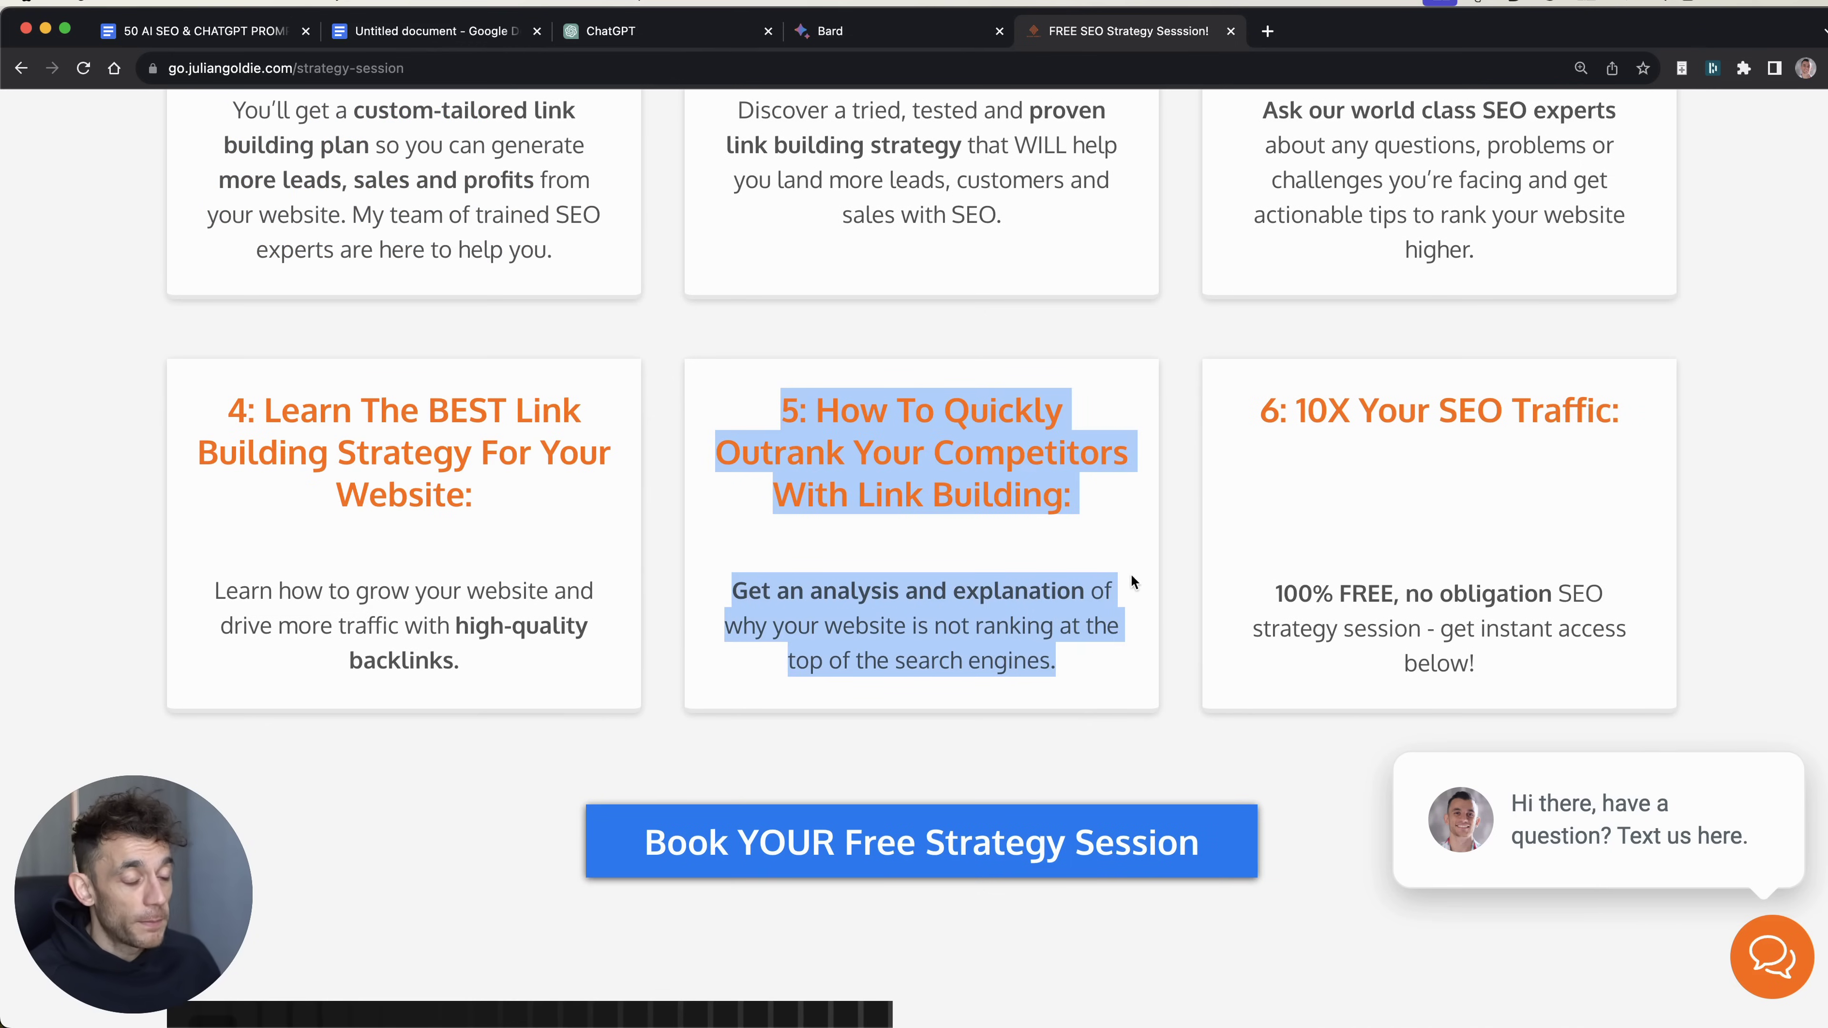
scroll(1212, 616, "up", 15)
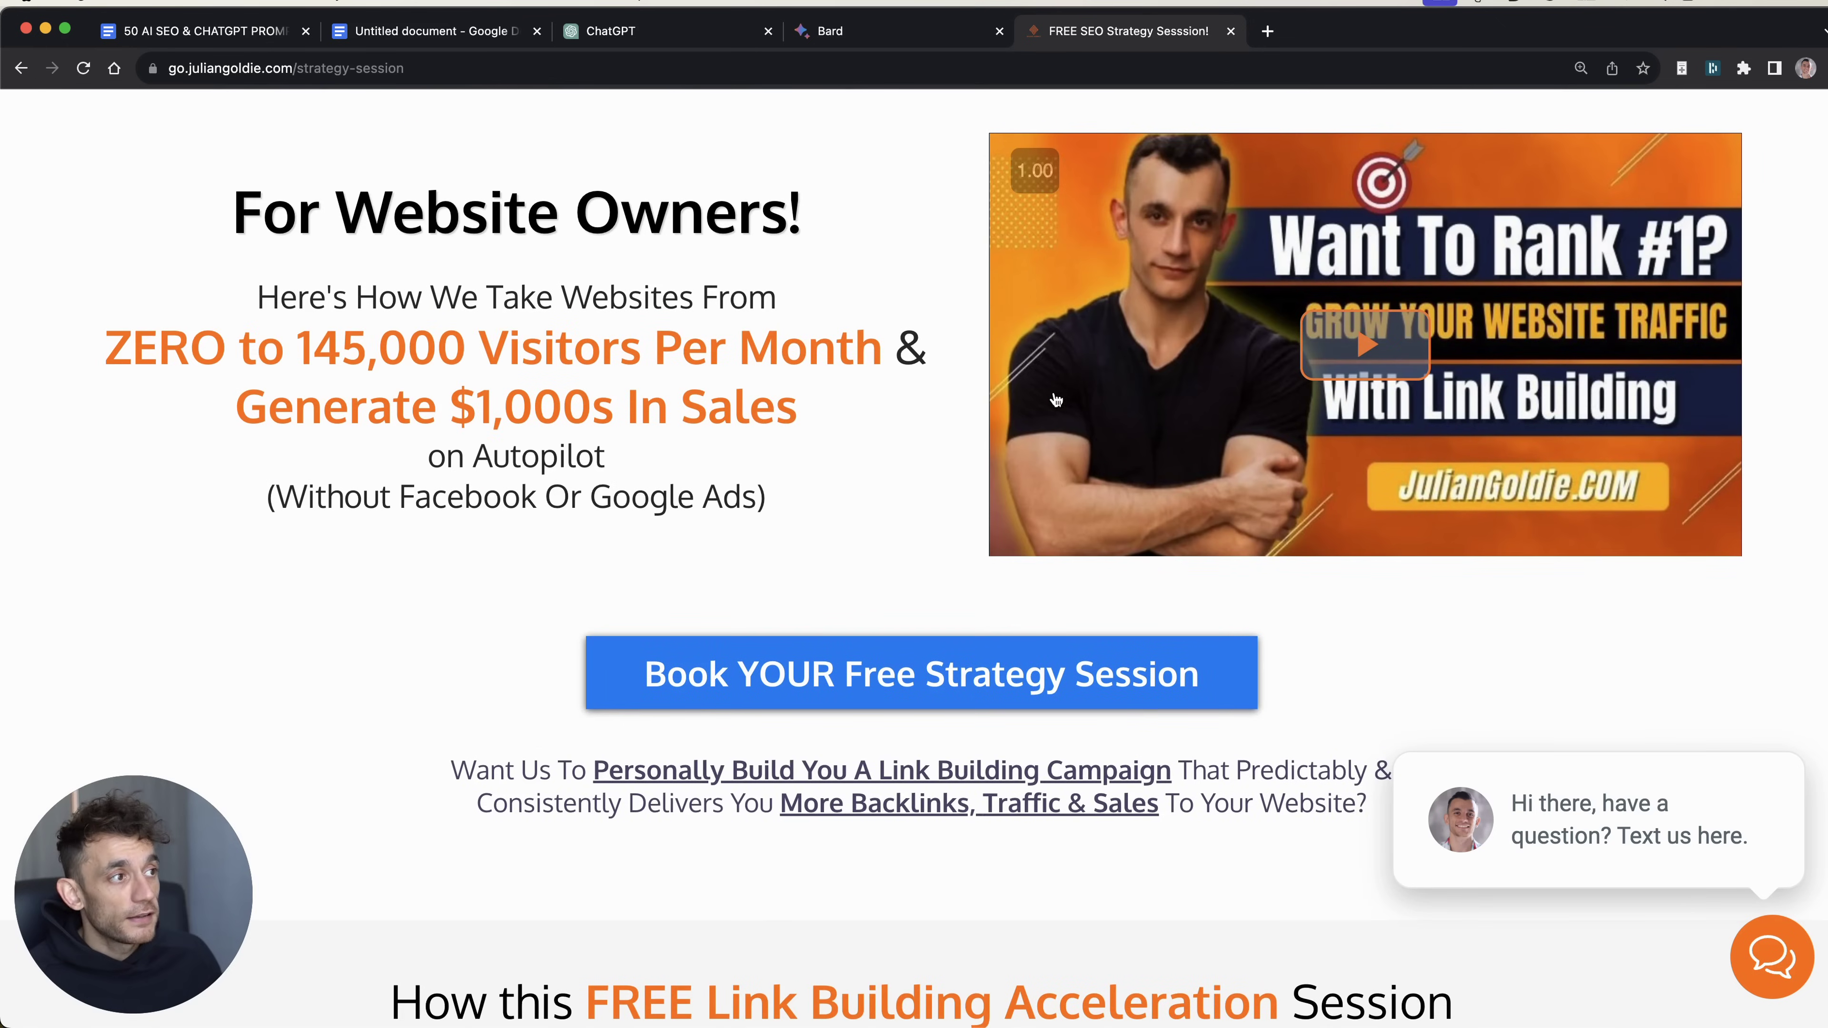